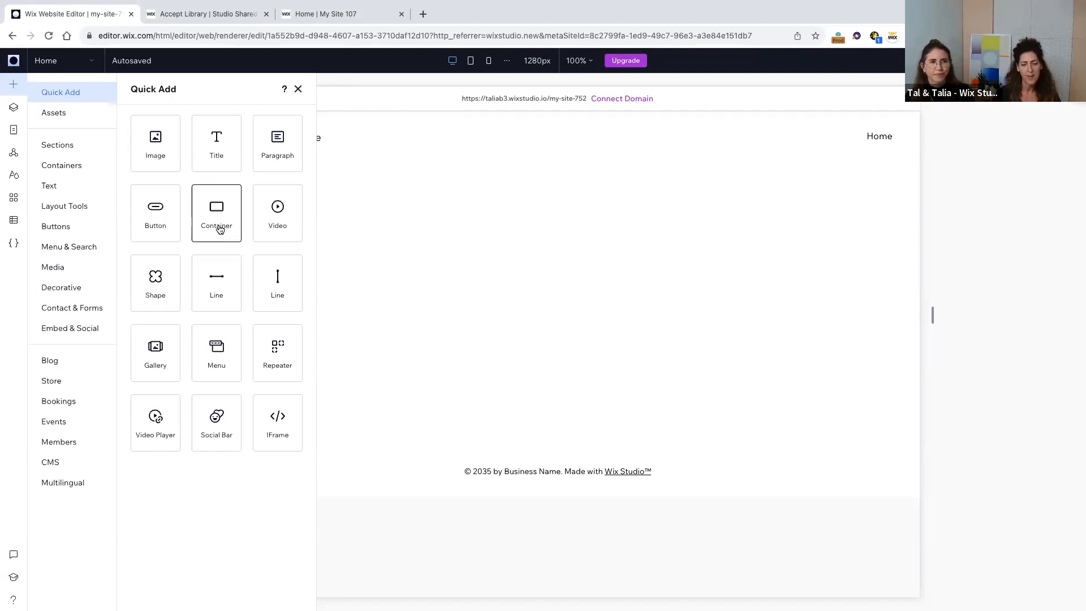
Browse the designed section templates in the Welcome and About categories.
click(60, 146)
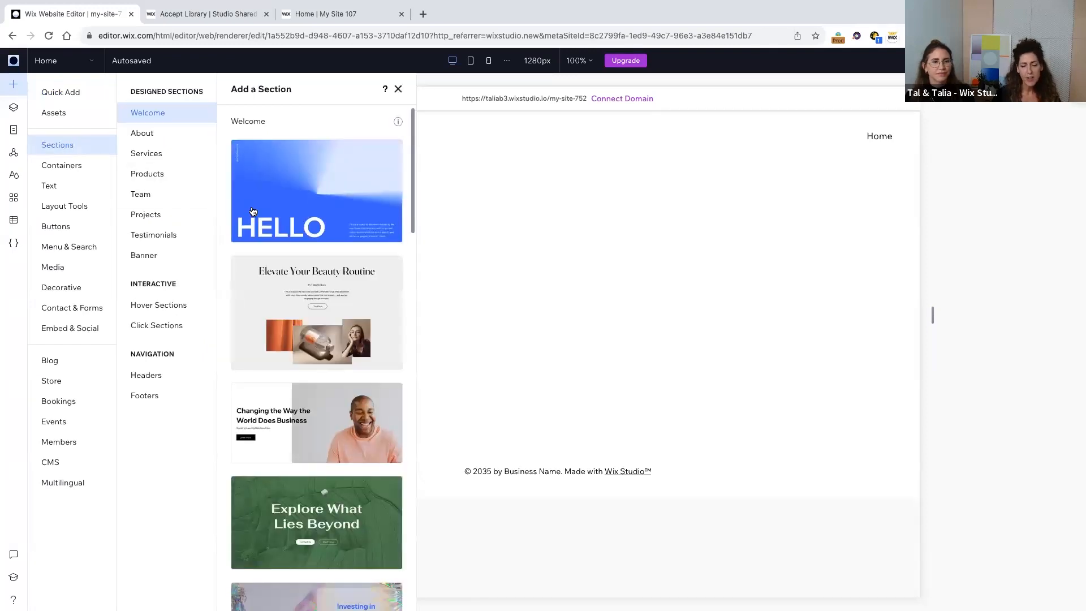
scroll(253, 211, down, 8)
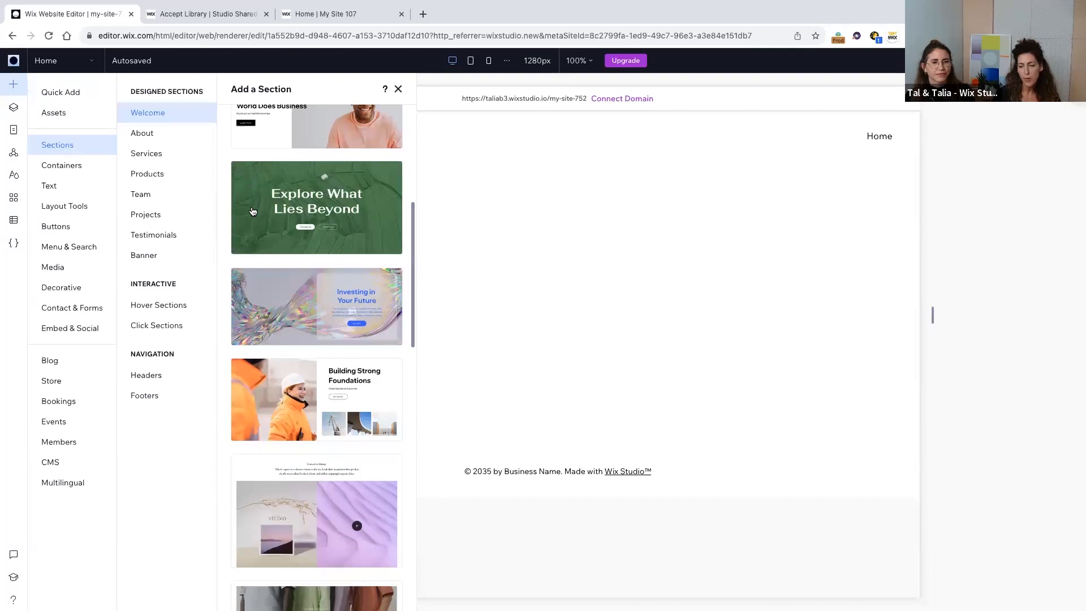
scroll(252, 210, down, 10)
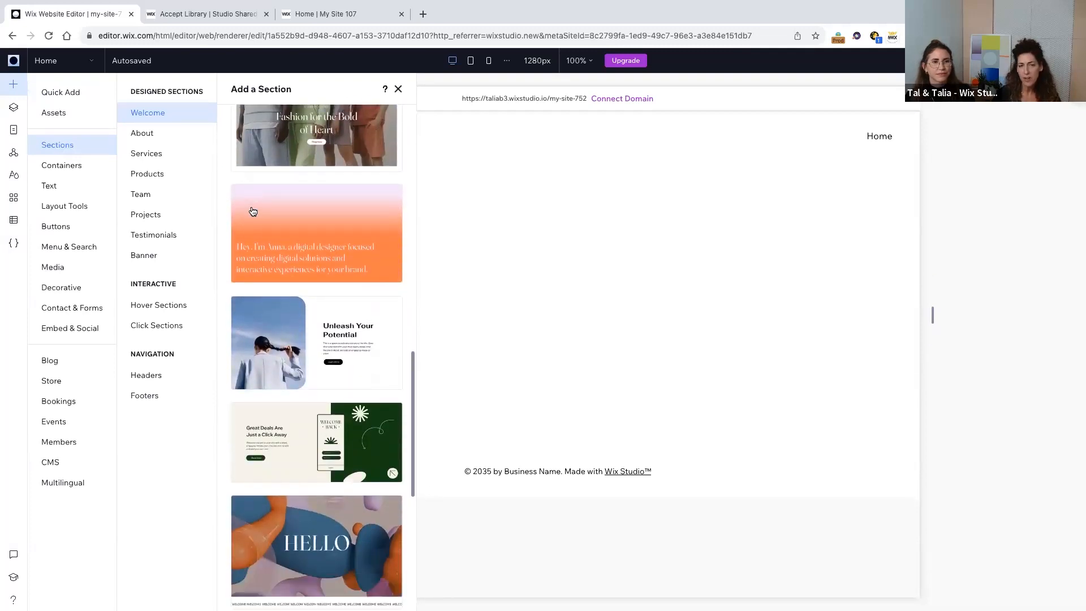
scroll(253, 211, down, 4)
scroll(253, 211, up, 4)
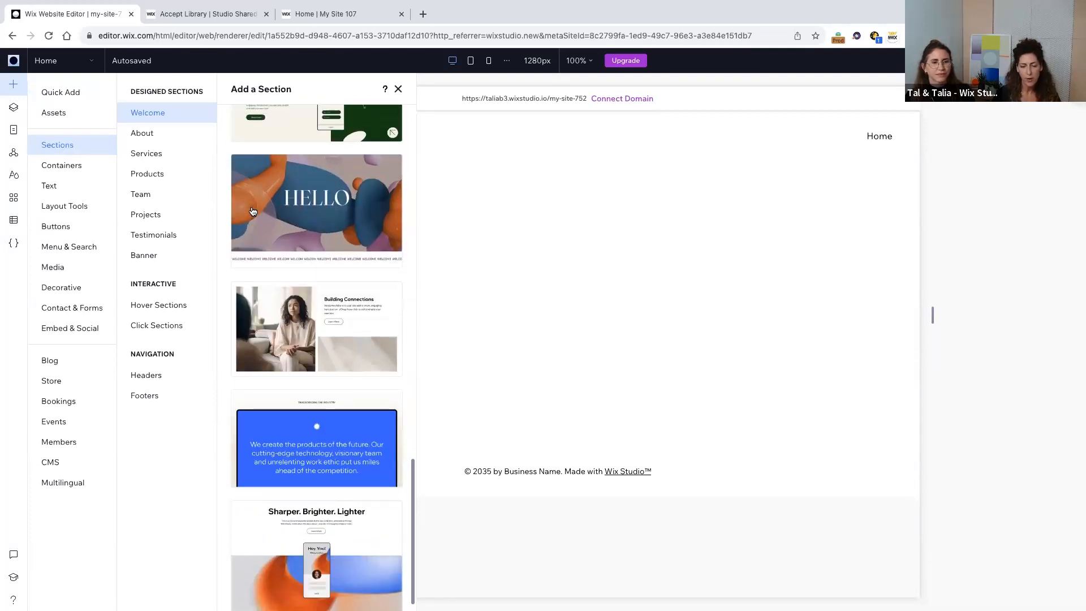
scroll(253, 211, up, 5)
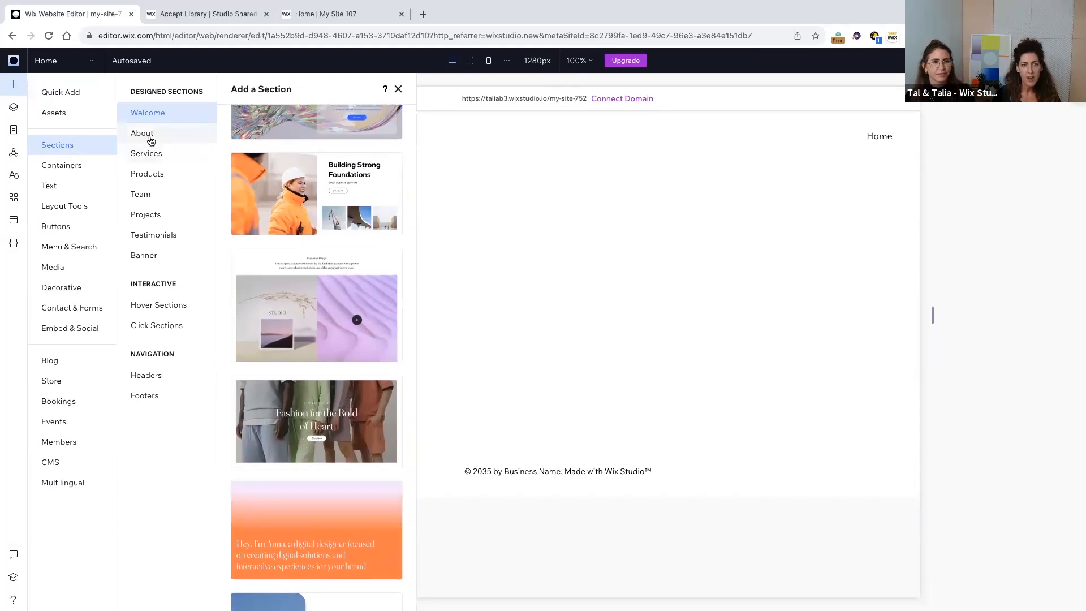
click(146, 135)
scroll(280, 224, down, 7)
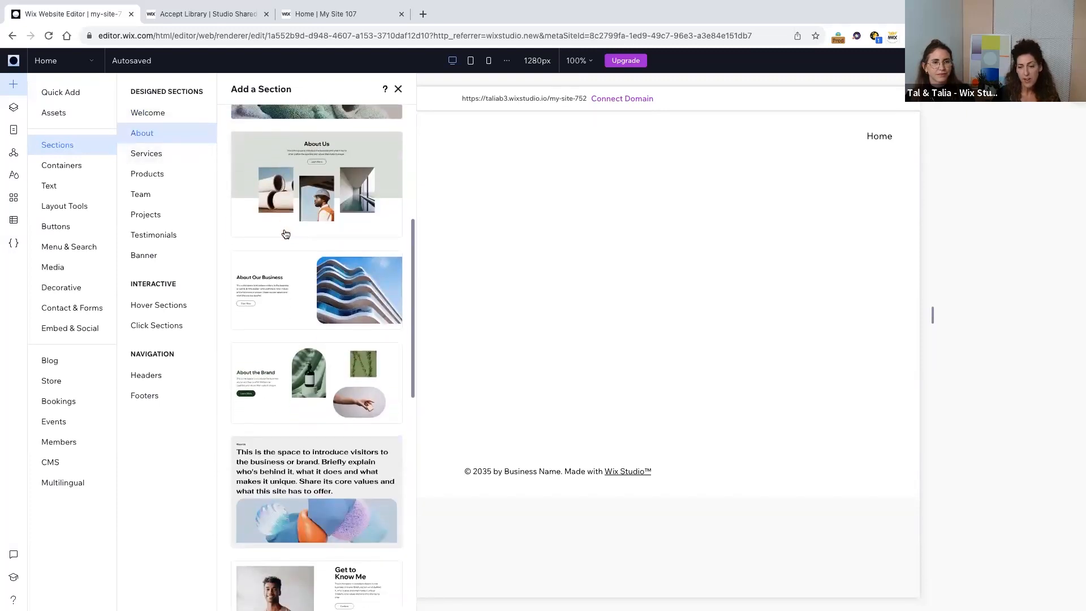
scroll(286, 234, down, 1)
scroll(284, 232, down, 4)
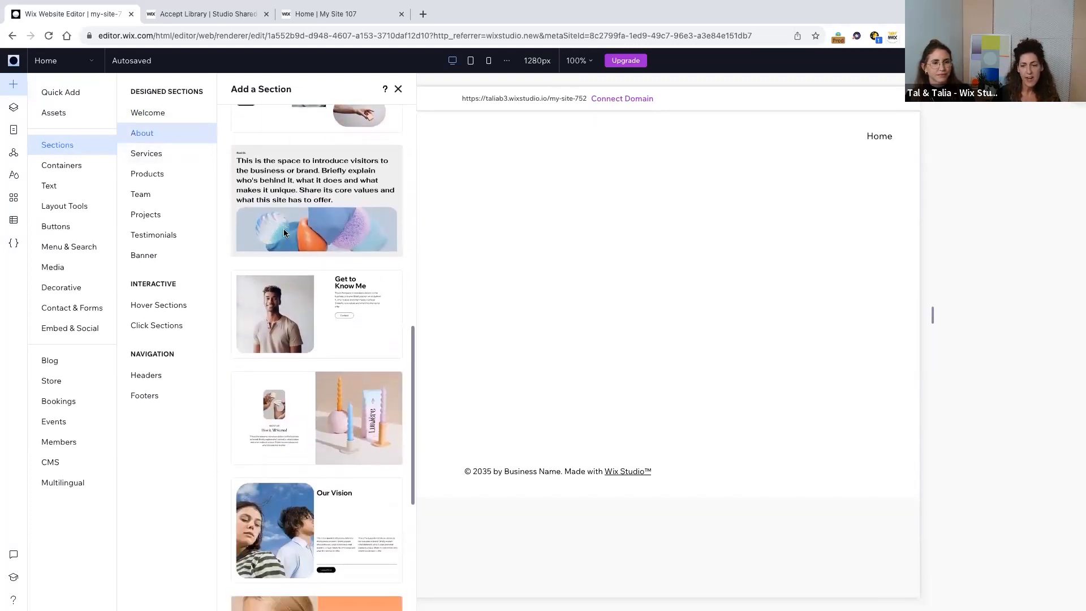
scroll(285, 232, down, 5)
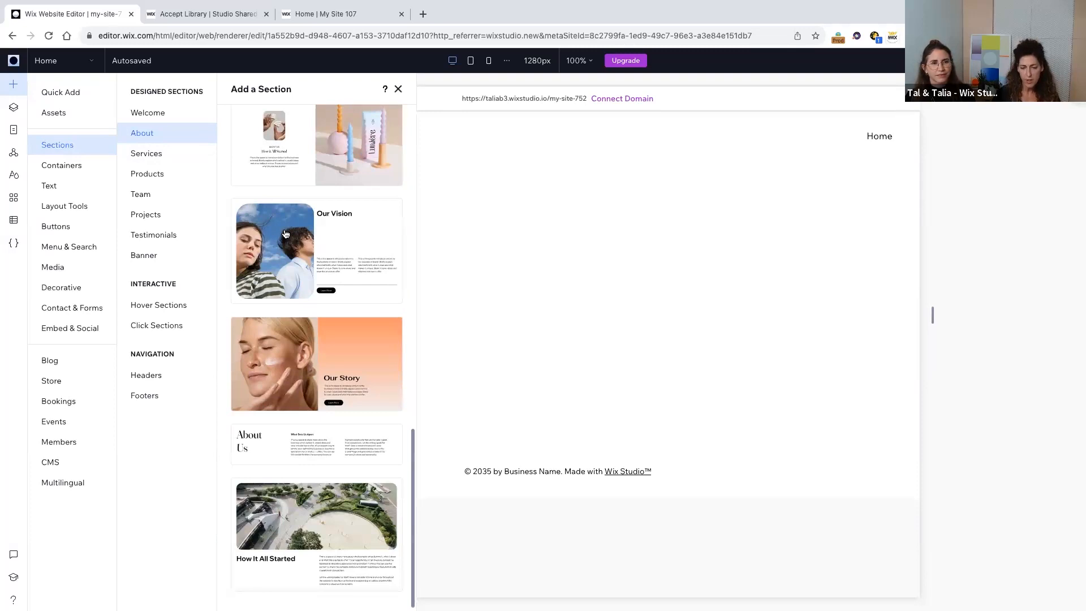
Add the designed Team section with the large intro paragraph and four rounded member portraits to the top of the page.
click(162, 173)
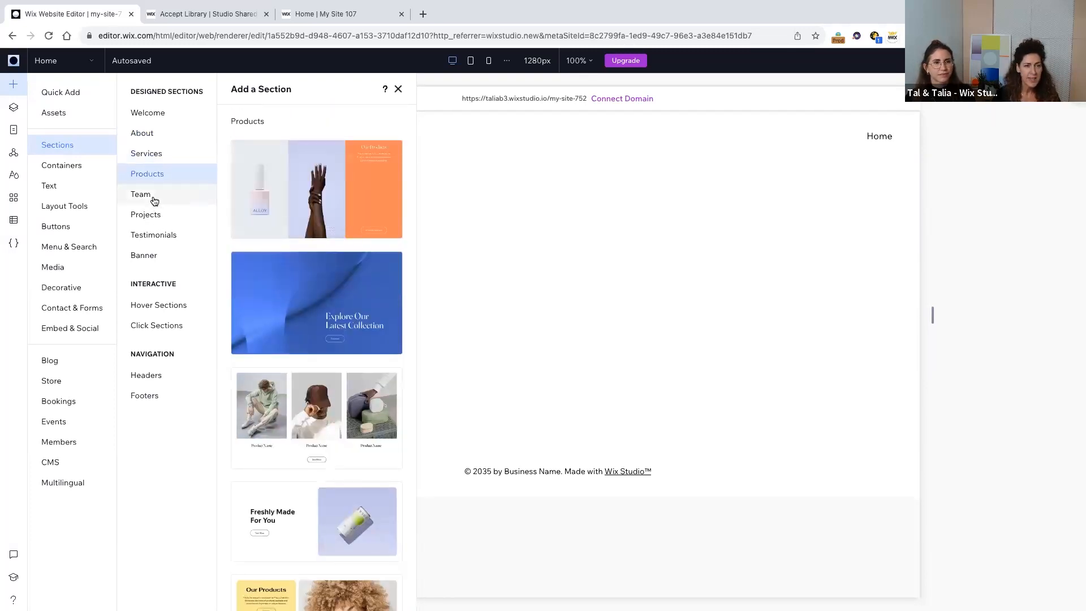
click(153, 200)
scroll(303, 291, down, 5)
scroll(303, 291, down, 3)
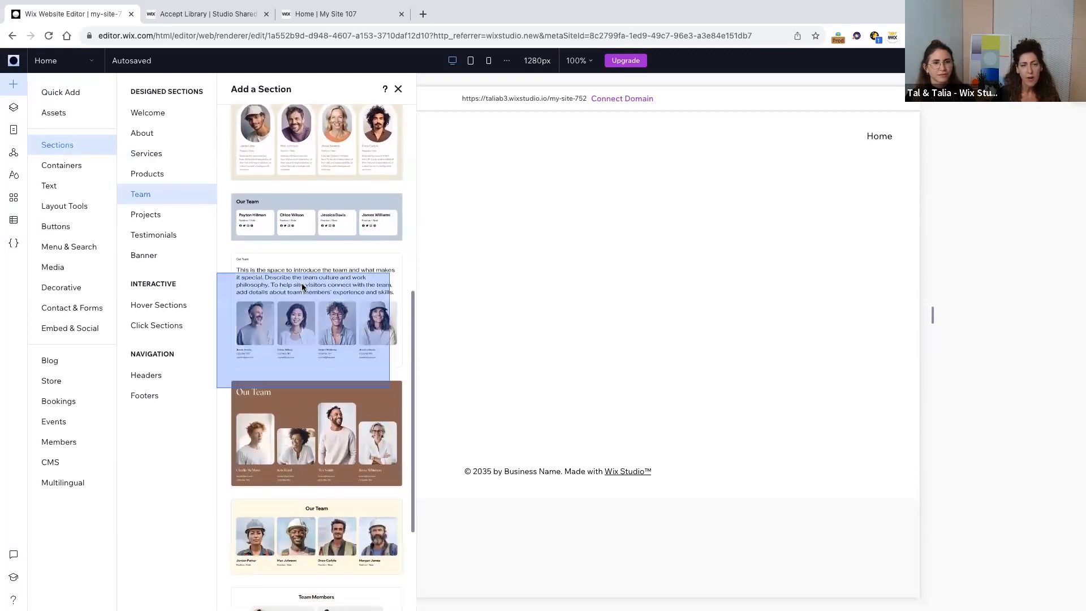
click(303, 287)
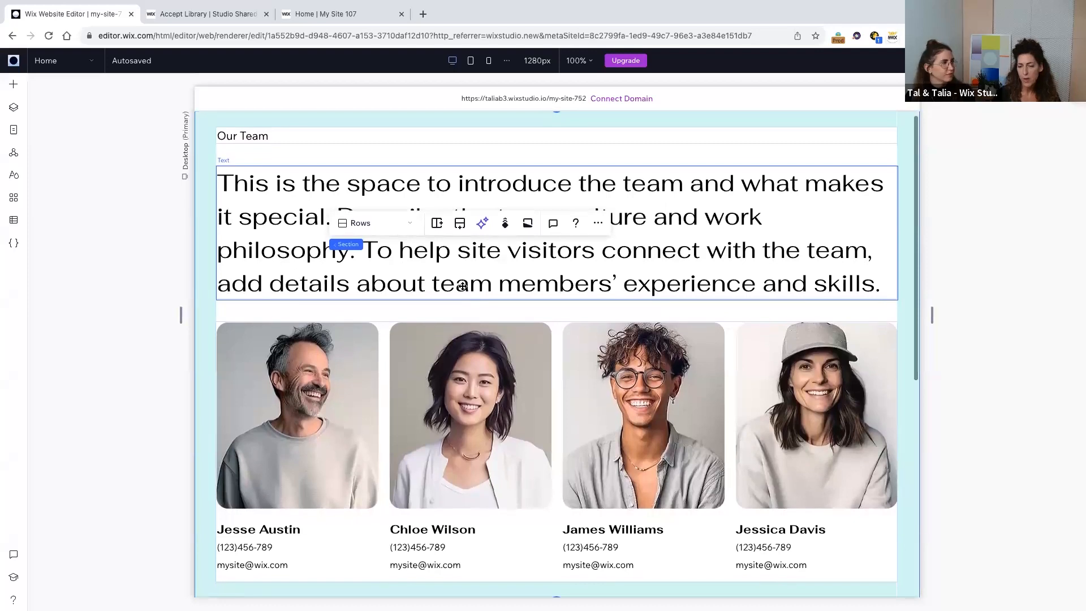
Check how the team section adapts at the tablet and mobile breakpoints, and return to the desktop view.
click(470, 63)
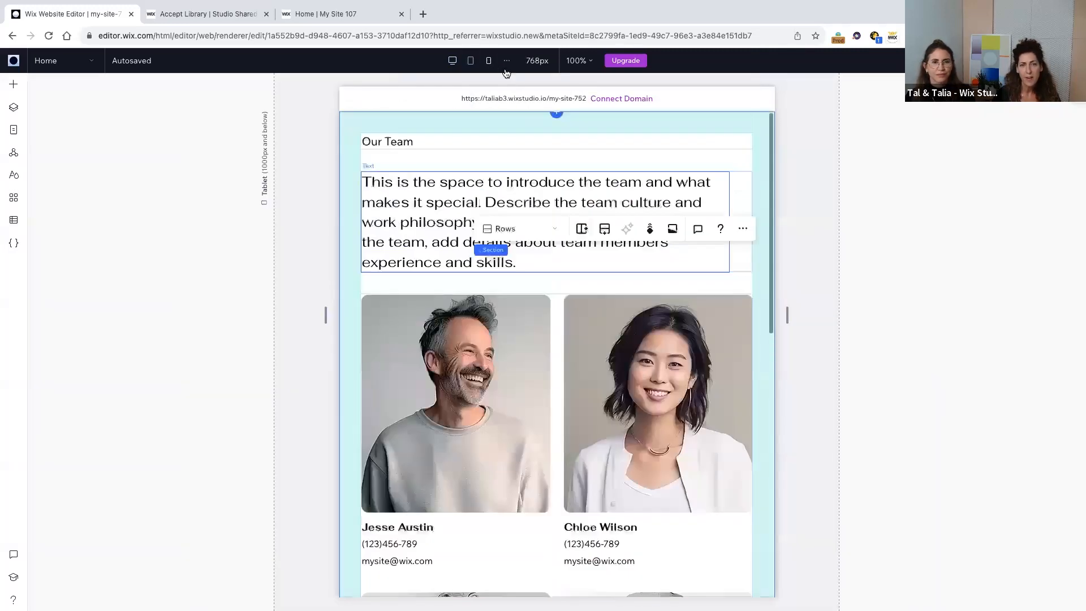
click(489, 60)
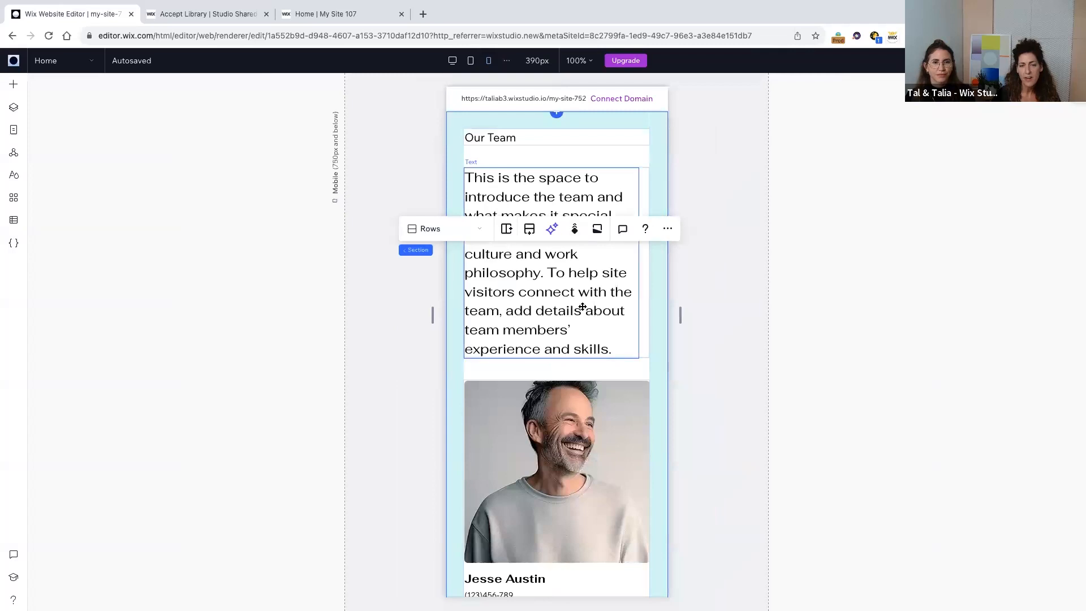
scroll(582, 307, down, 5)
scroll(583, 307, up, 4)
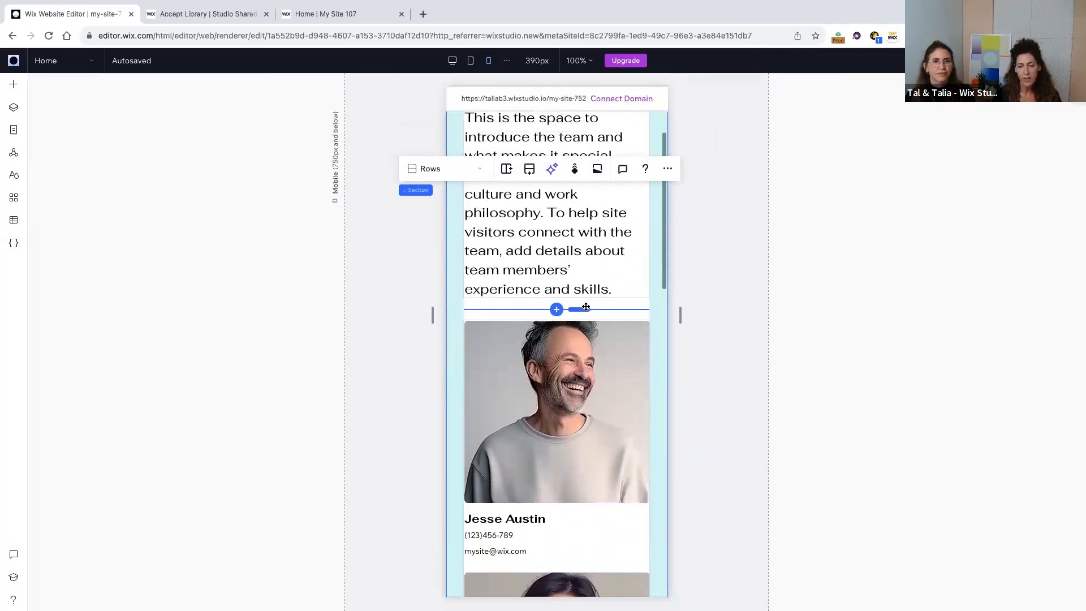
click(453, 61)
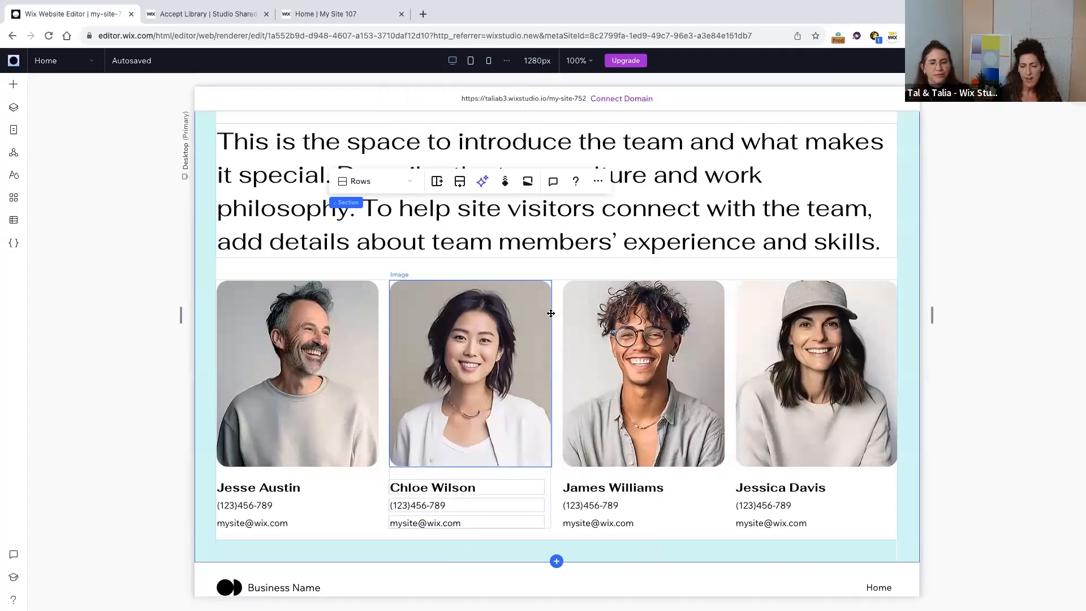
Look through the empty and designed container templates available for adding to the page.
click(11, 85)
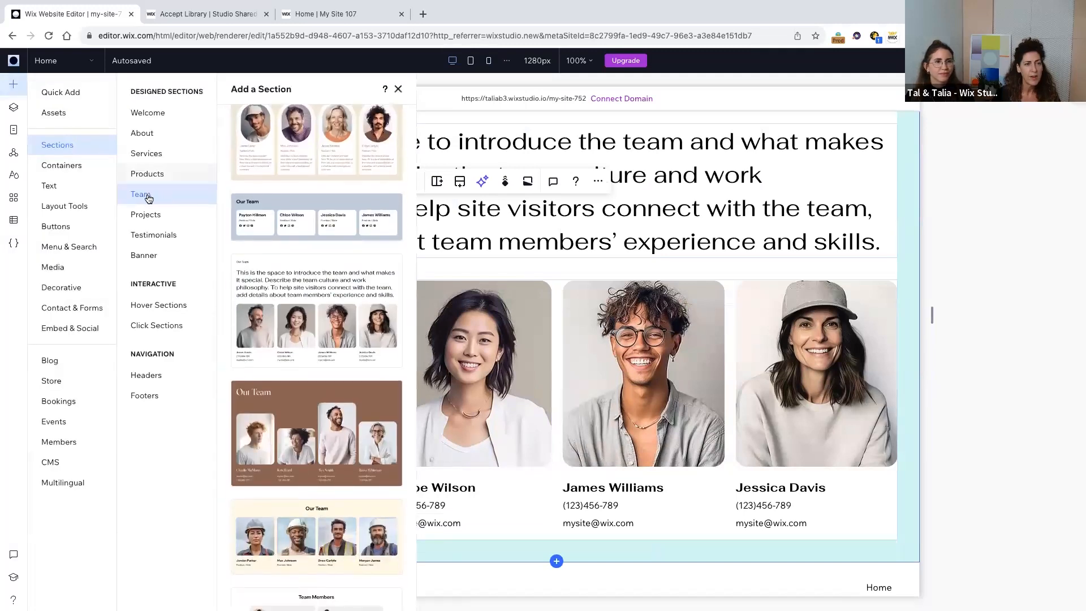
click(61, 169)
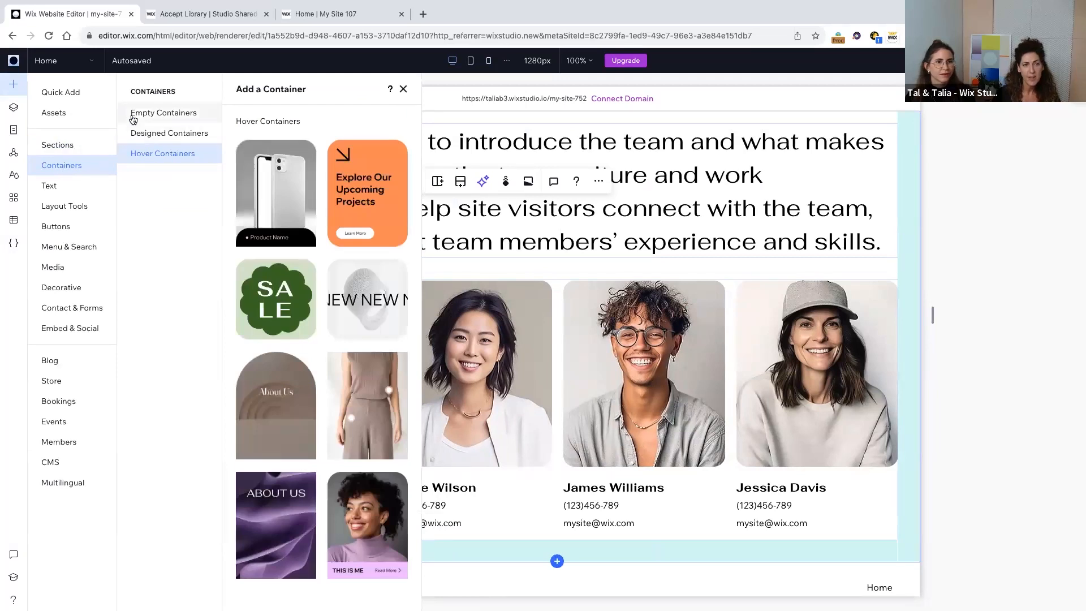
click(133, 116)
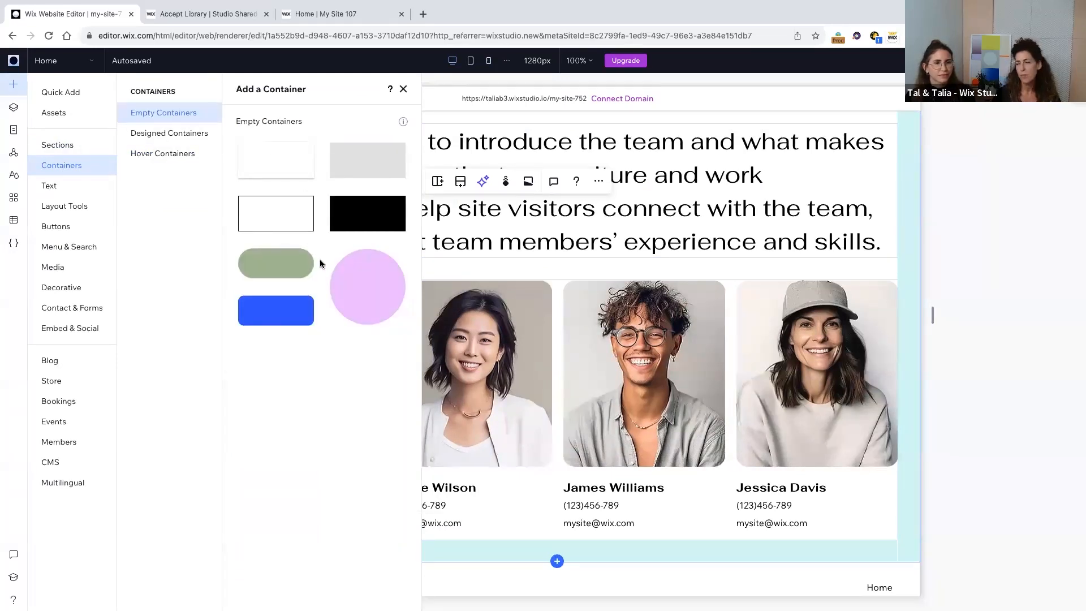
click(163, 135)
scroll(278, 201, down, 2)
scroll(278, 201, up, 2)
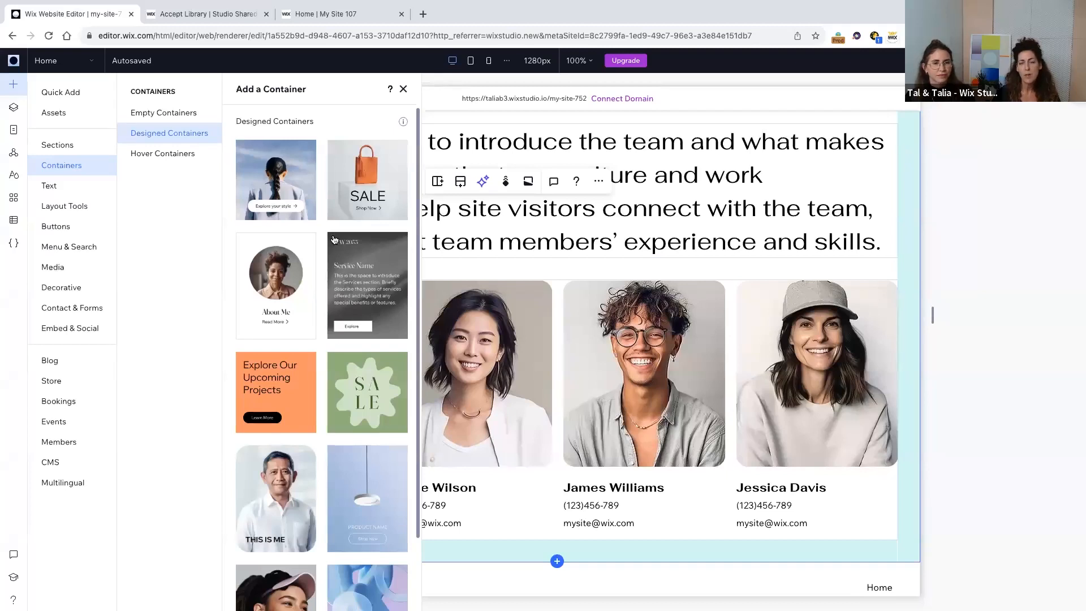
Place the "NEW NEW" hover container in the blank section below the header, and preview the page briefly.
click(164, 154)
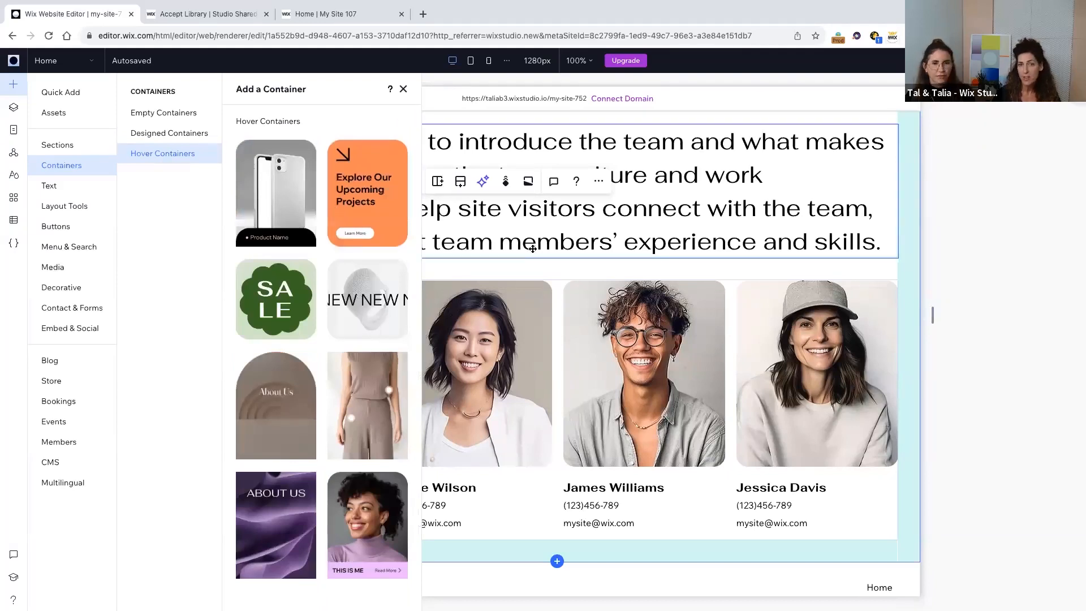
scroll(532, 249, down, 6)
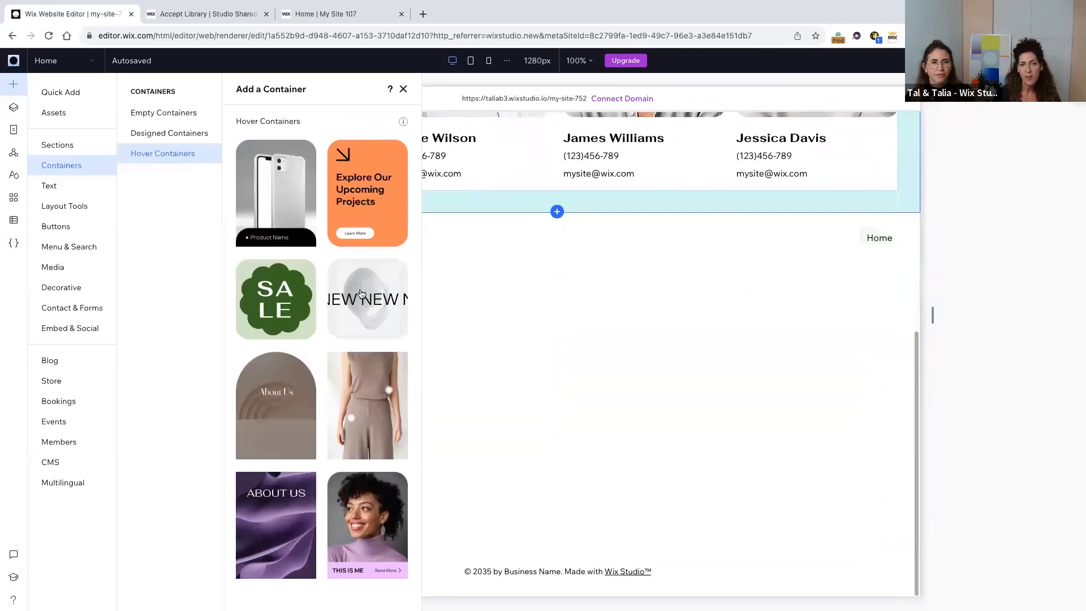
drag(400, 306, 540, 398)
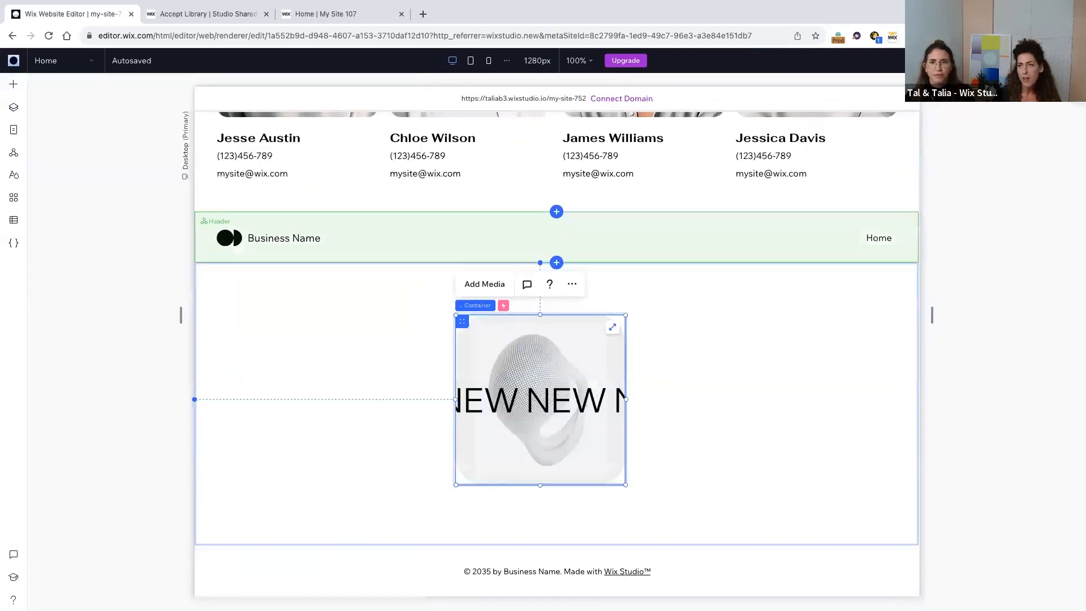
click(1018, 61)
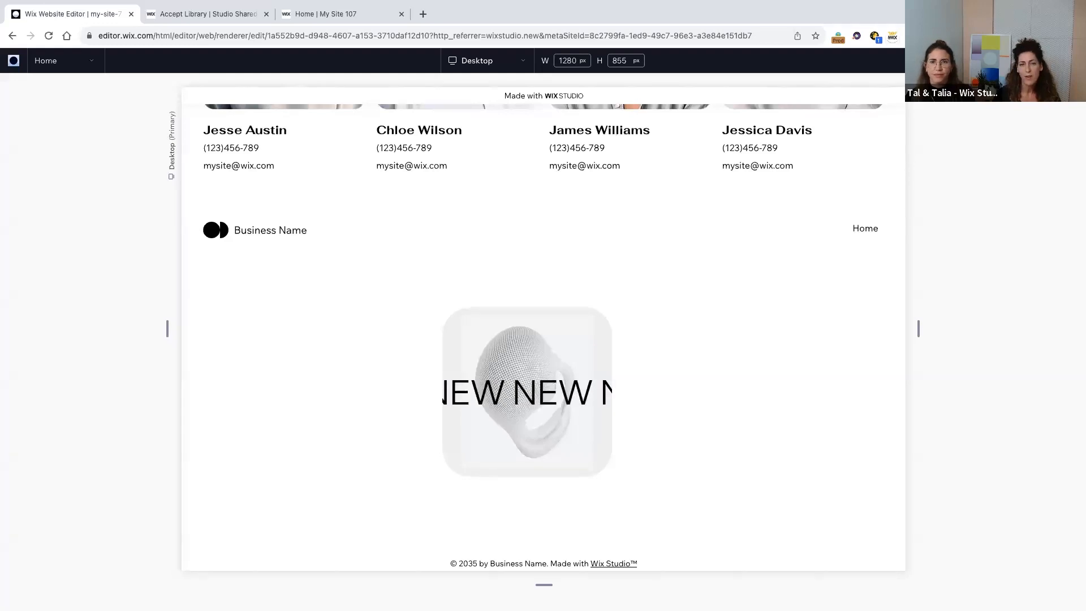
key(Escape)
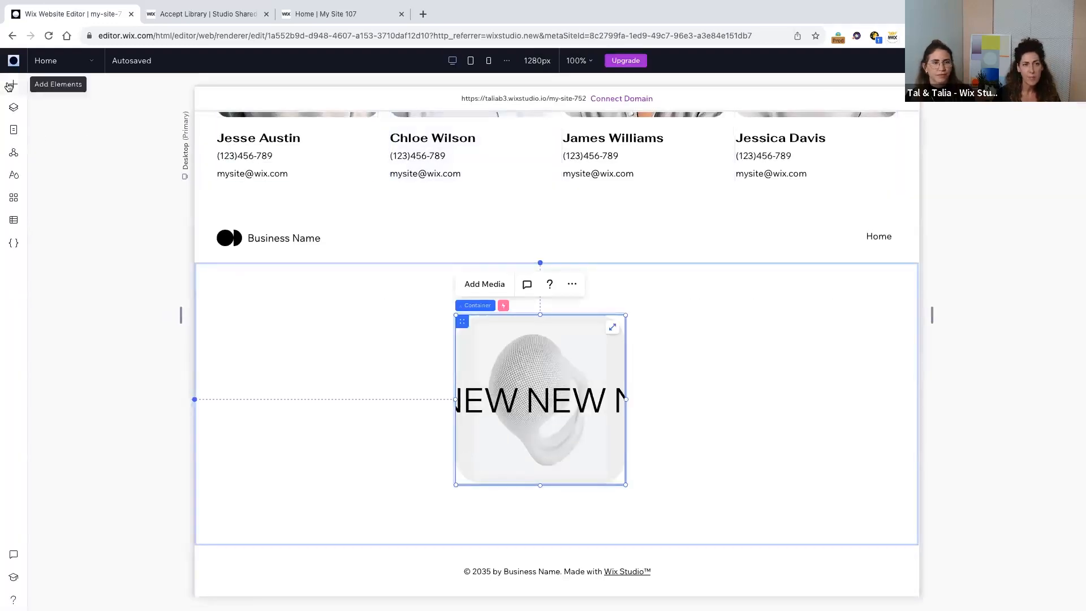
Review the text elements available to add, covering text themes, collapsible text and text masks.
click(11, 84)
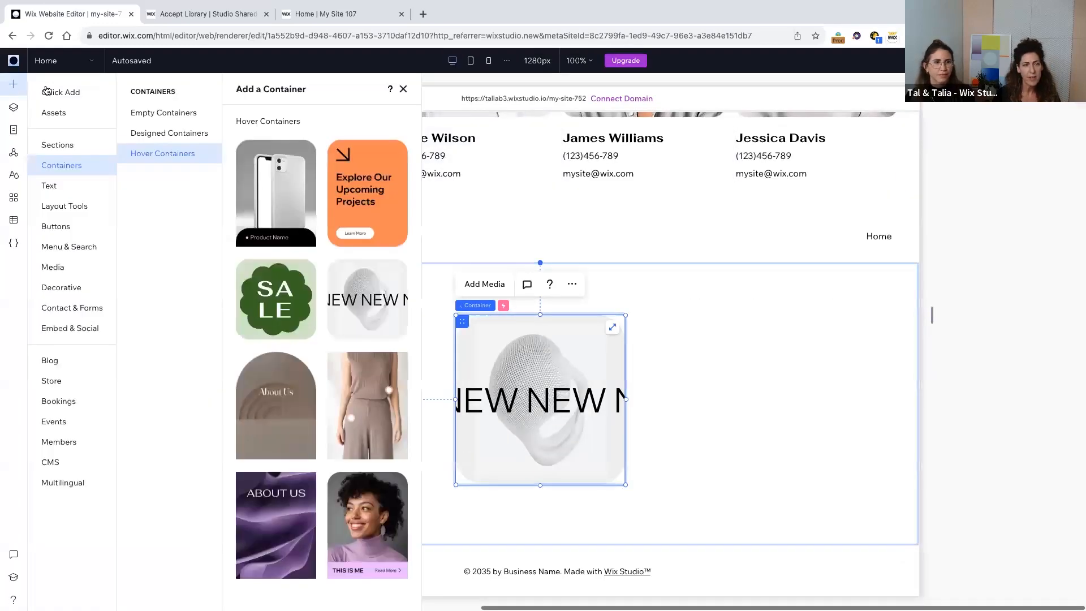
click(51, 186)
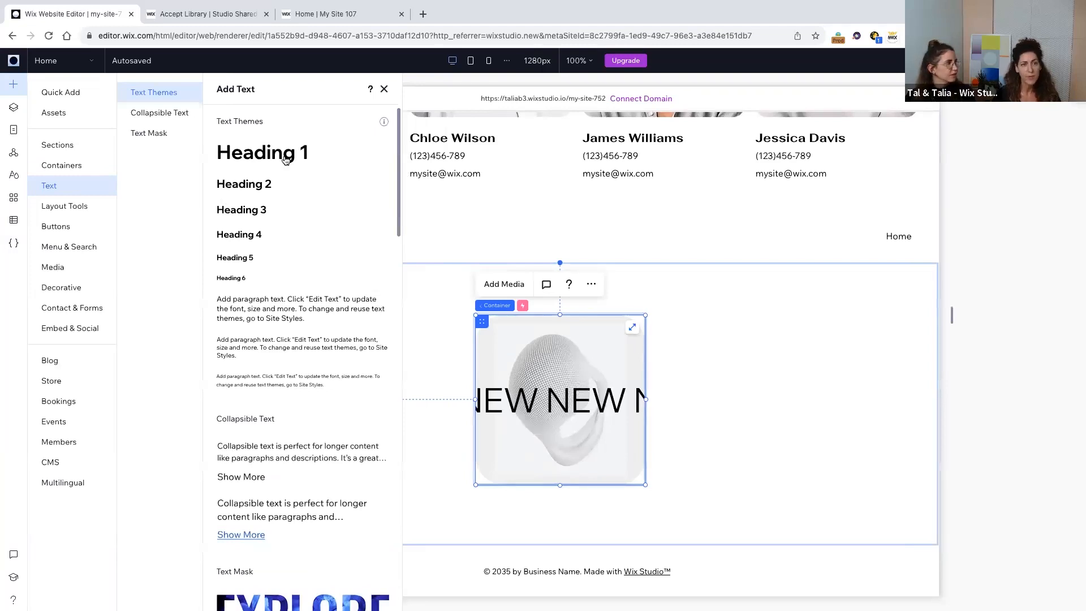
scroll(286, 160, down, 2)
scroll(286, 161, up, 2)
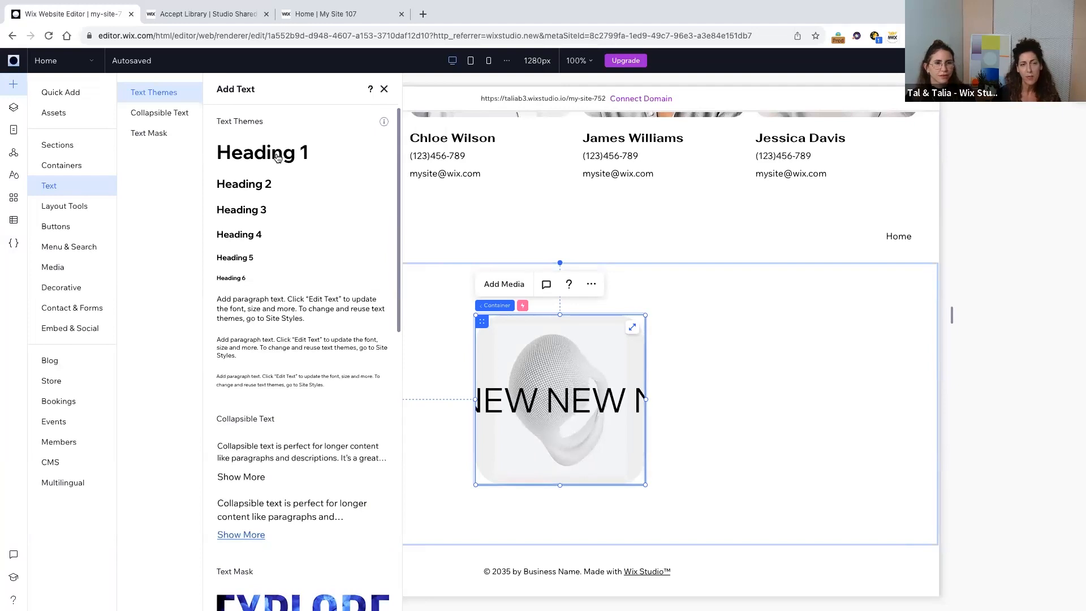
scroll(277, 157, down, 5)
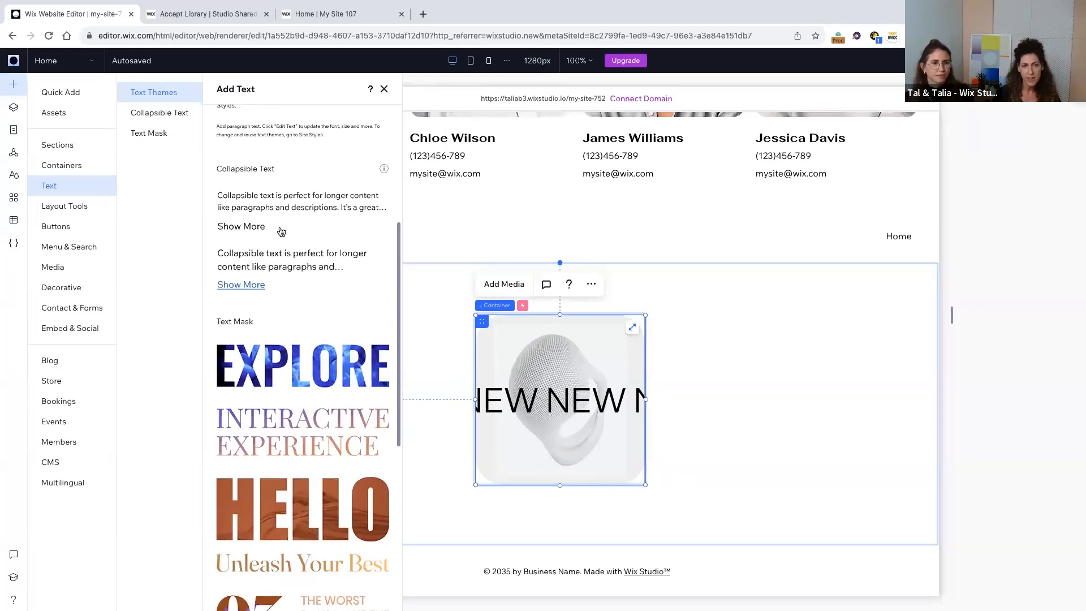
scroll(283, 243, down, 3)
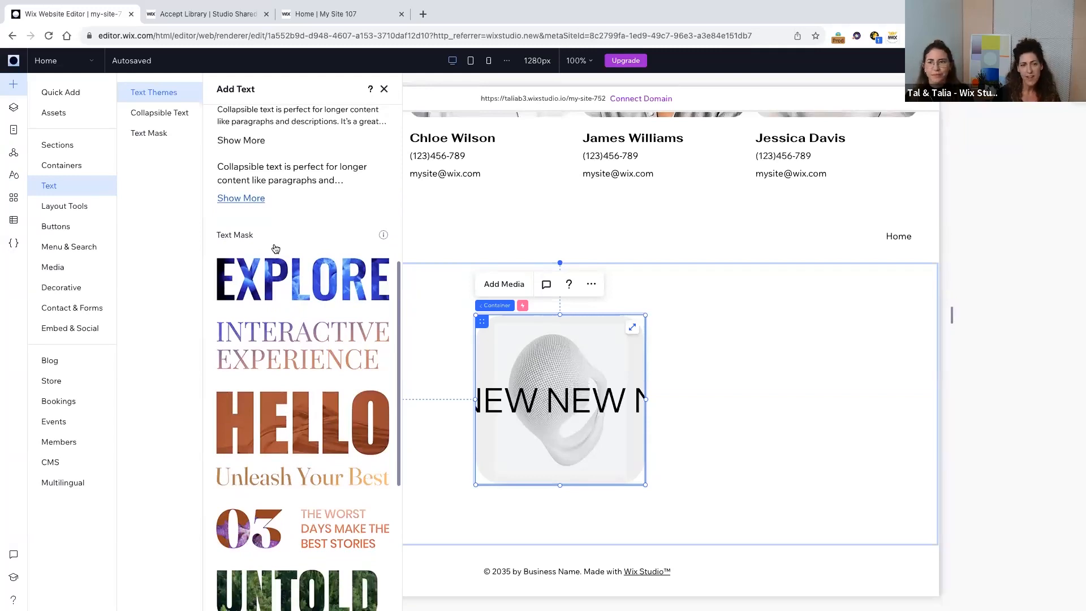
scroll(275, 248, down, 4)
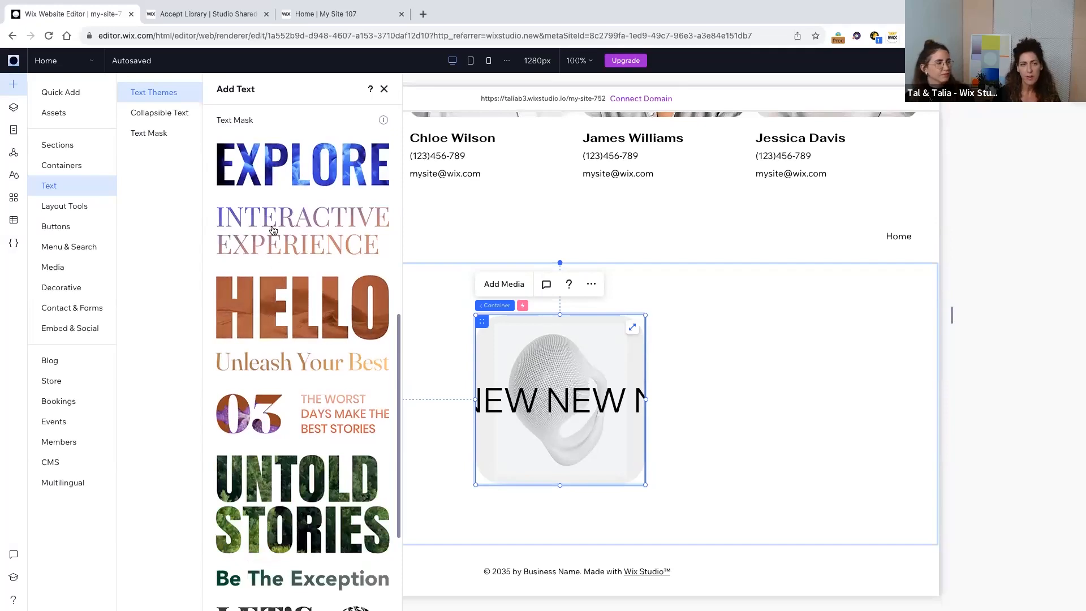
scroll(299, 346, down, 2)
scroll(299, 346, down, 3)
scroll(299, 346, up, 10)
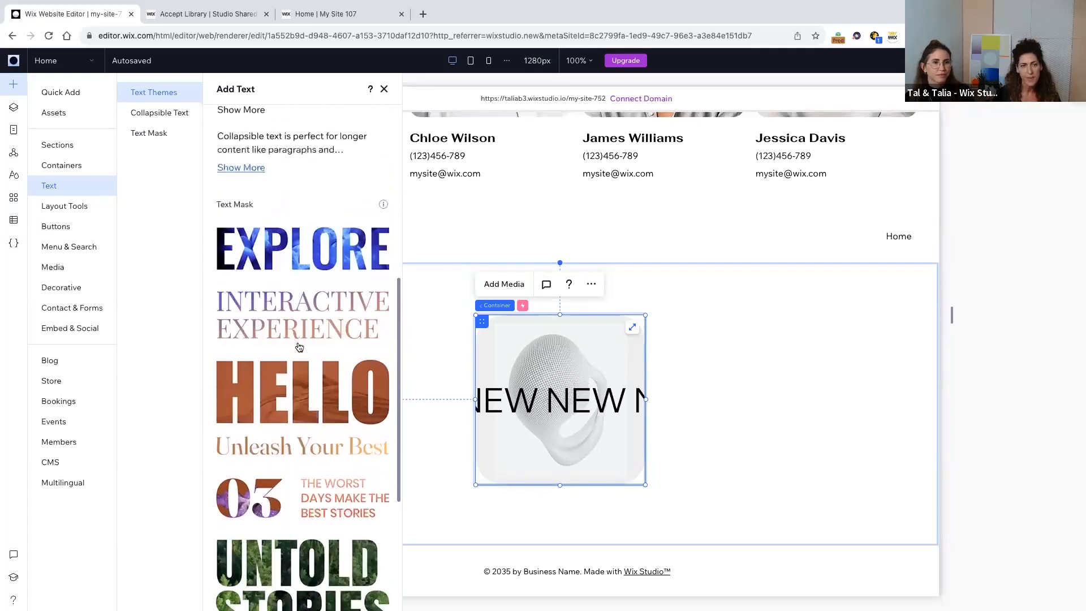
Review the available layout tools: section grids, repeaters, tabs, accordions, slideshow repeaters, lightboxes, CSS grids and flexboxes.
click(81, 206)
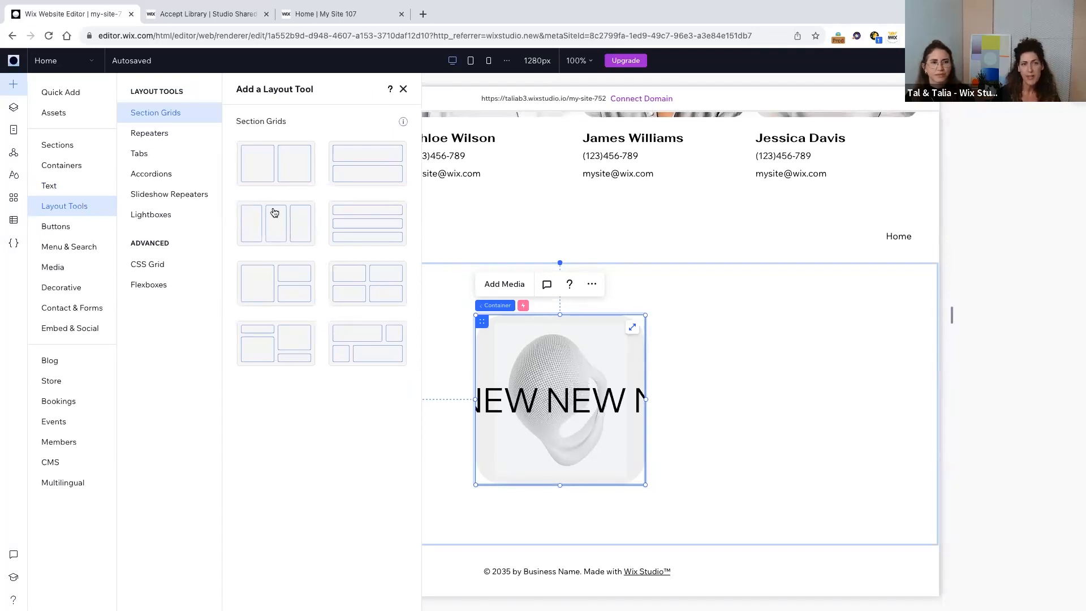
click(153, 134)
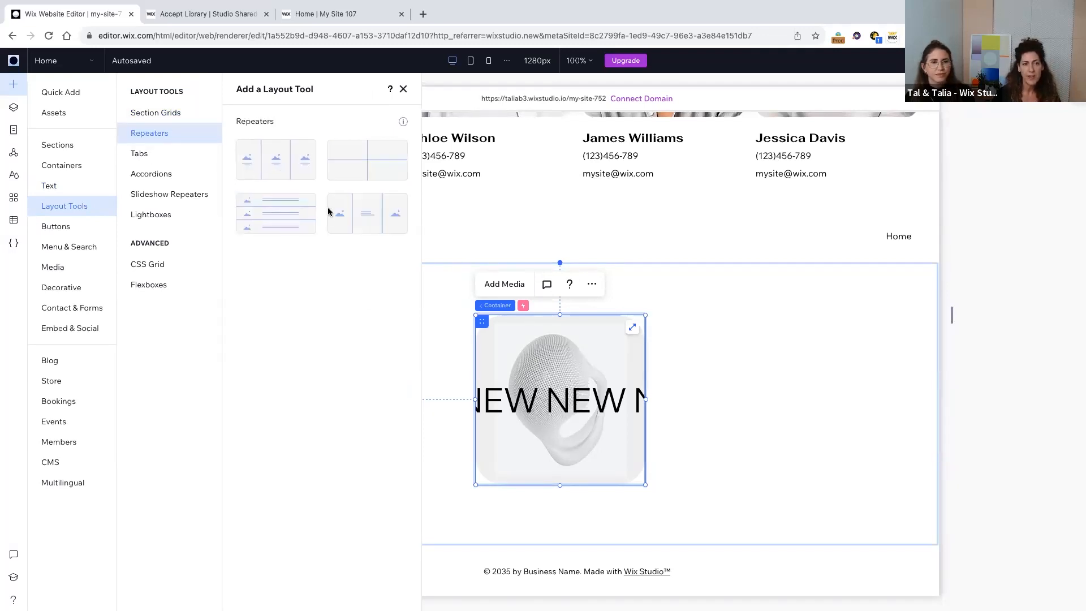
click(163, 160)
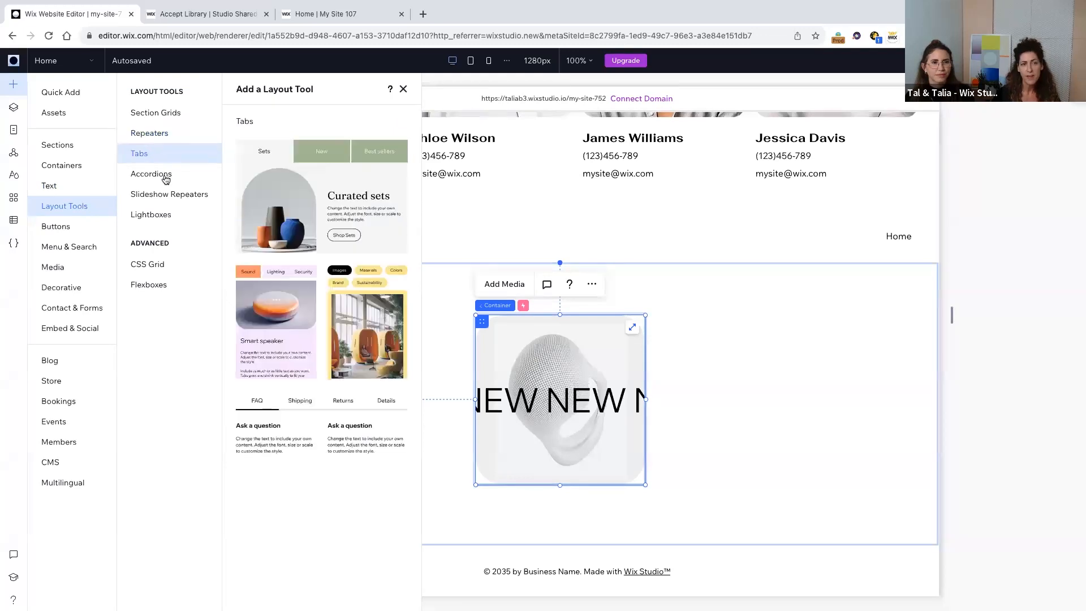
click(164, 179)
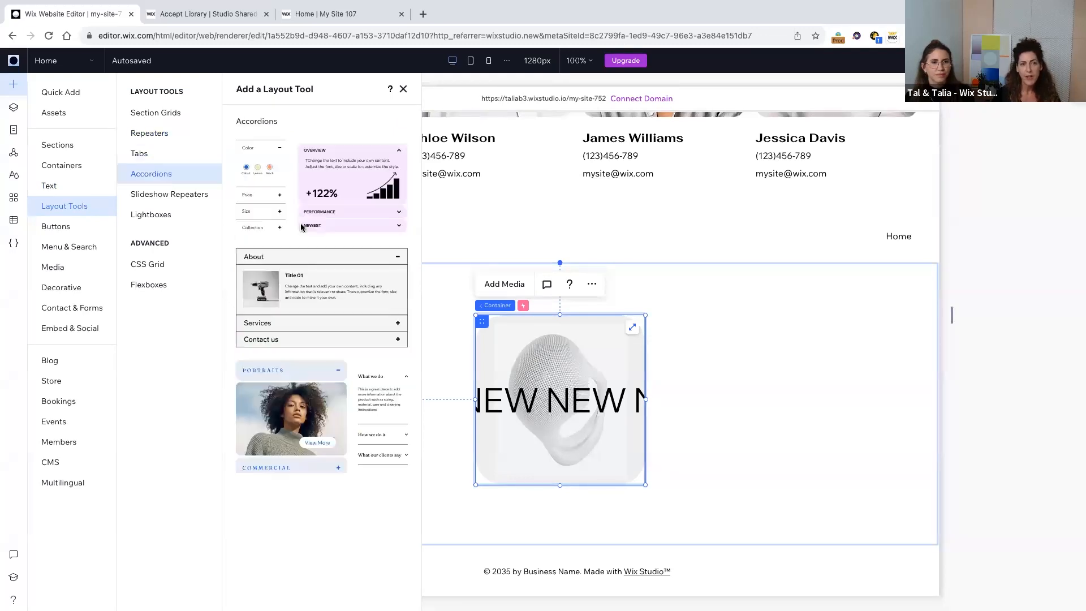
click(187, 200)
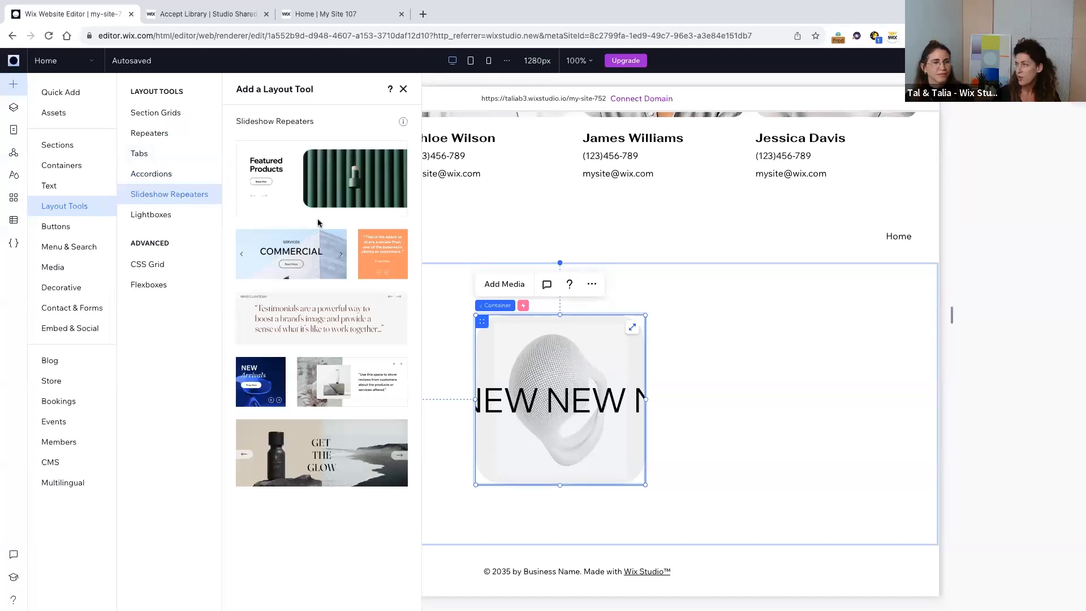
click(161, 218)
scroll(293, 237, down, 5)
scroll(293, 237, up, 5)
click(151, 268)
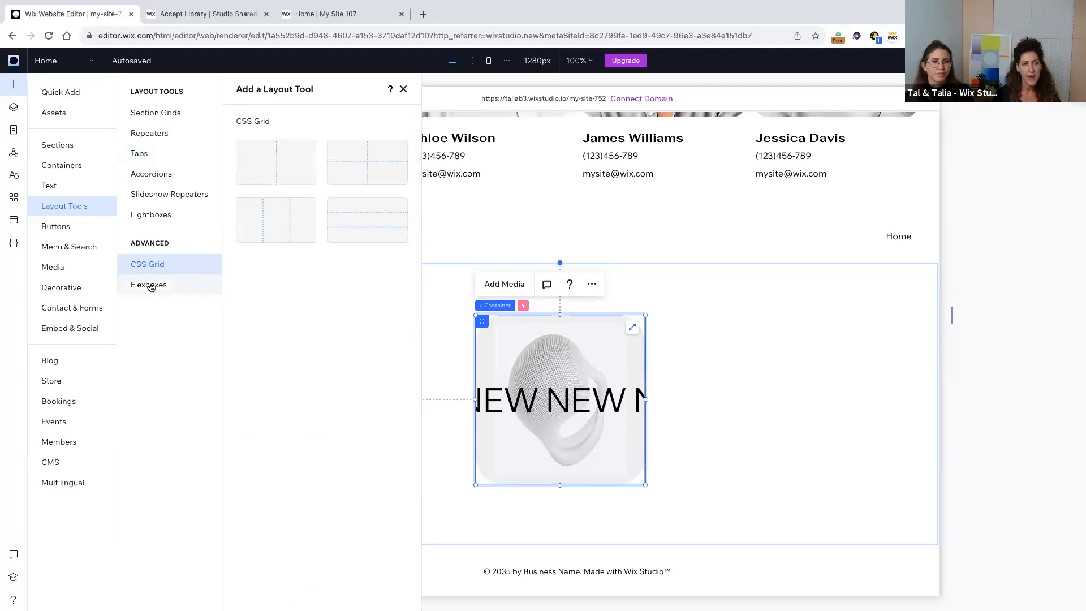
click(150, 285)
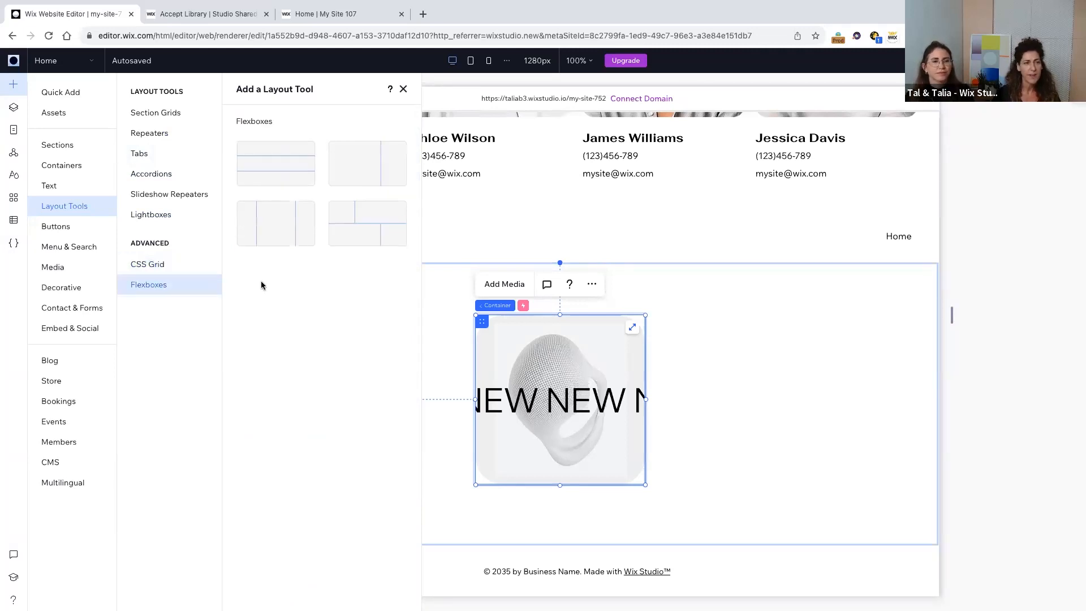
Look through the basic and styled buttons and the horizontal, vertical, anchor and hamburger menus, plus site search.
click(59, 230)
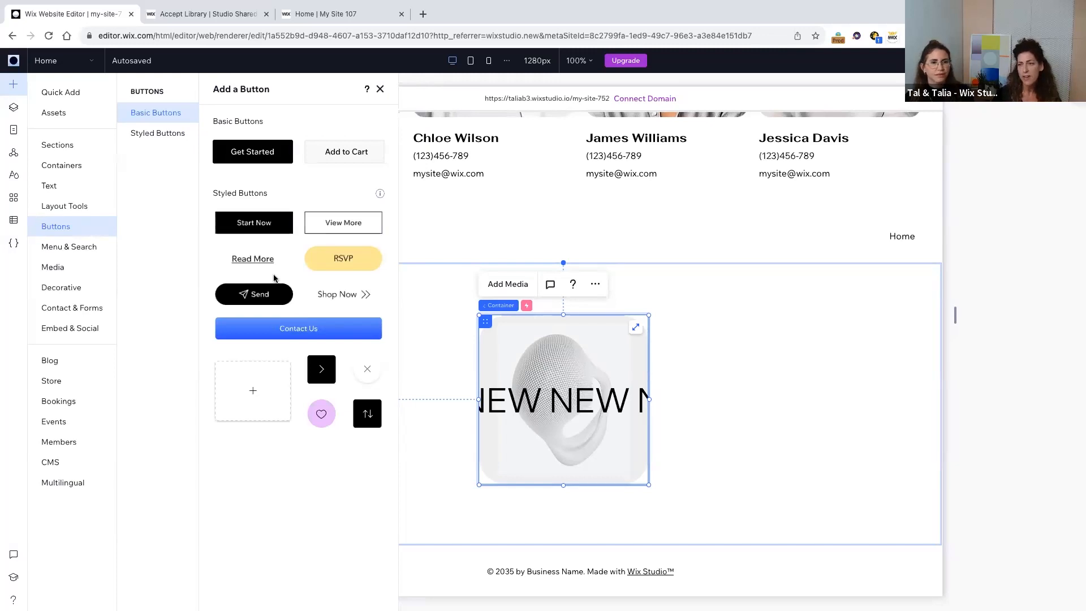
click(84, 249)
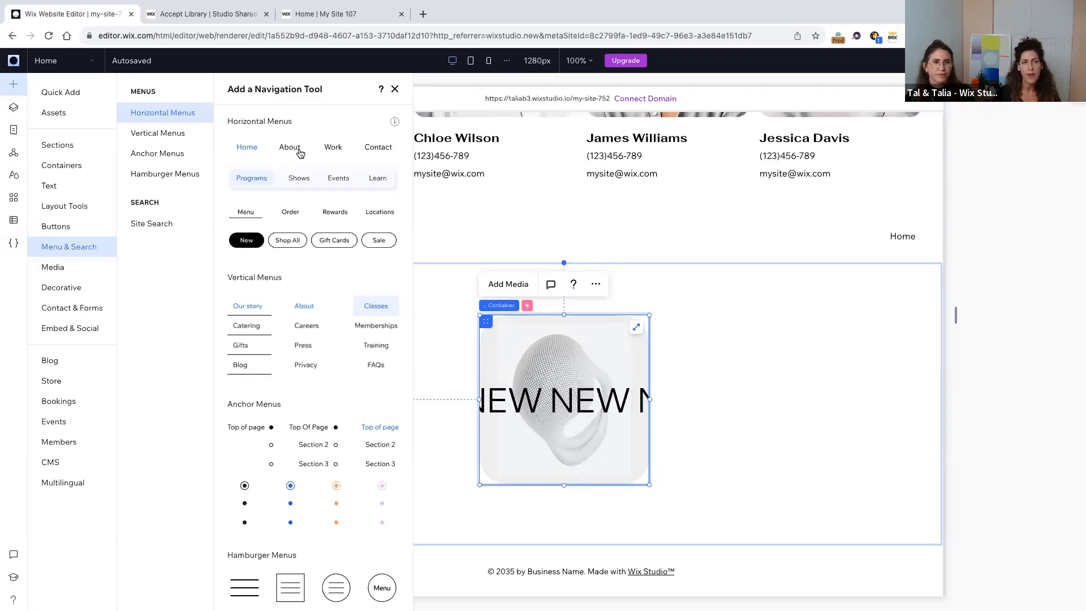
scroll(297, 159, down, 3)
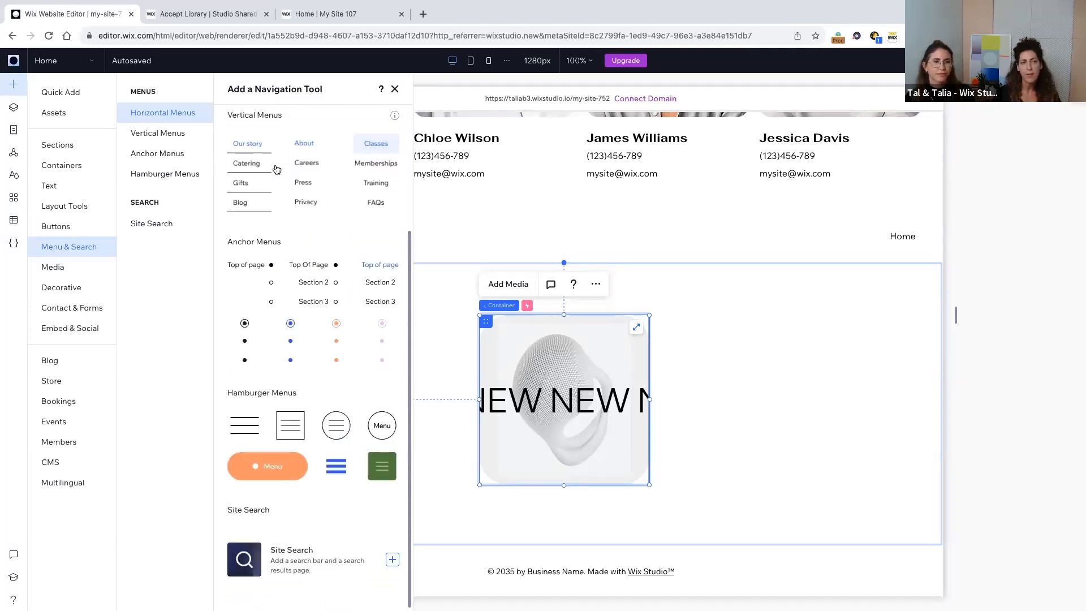
scroll(284, 171, up, 1)
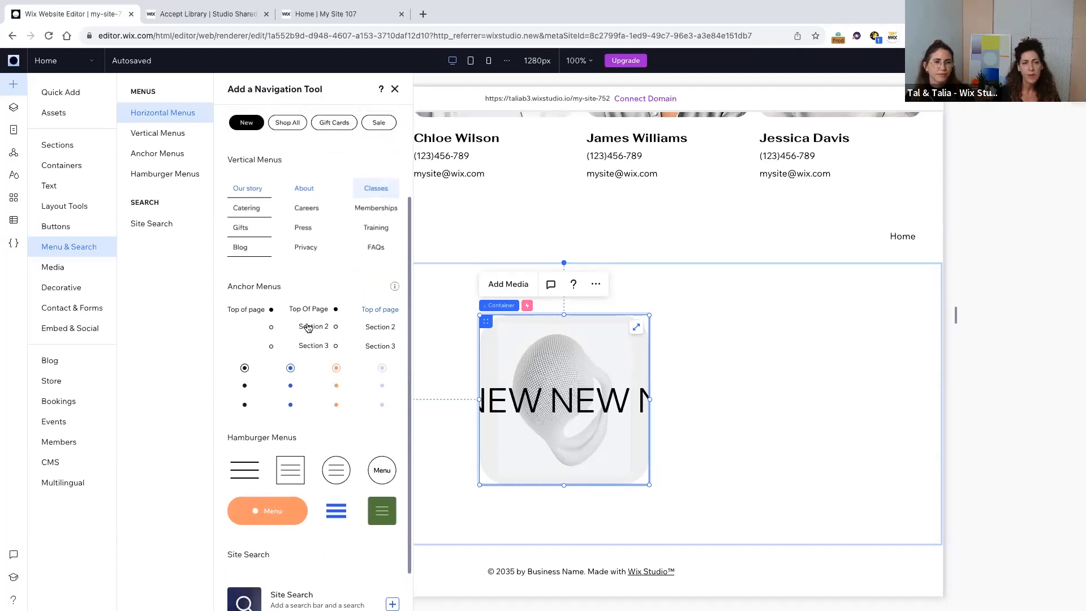
scroll(307, 328, down, 1)
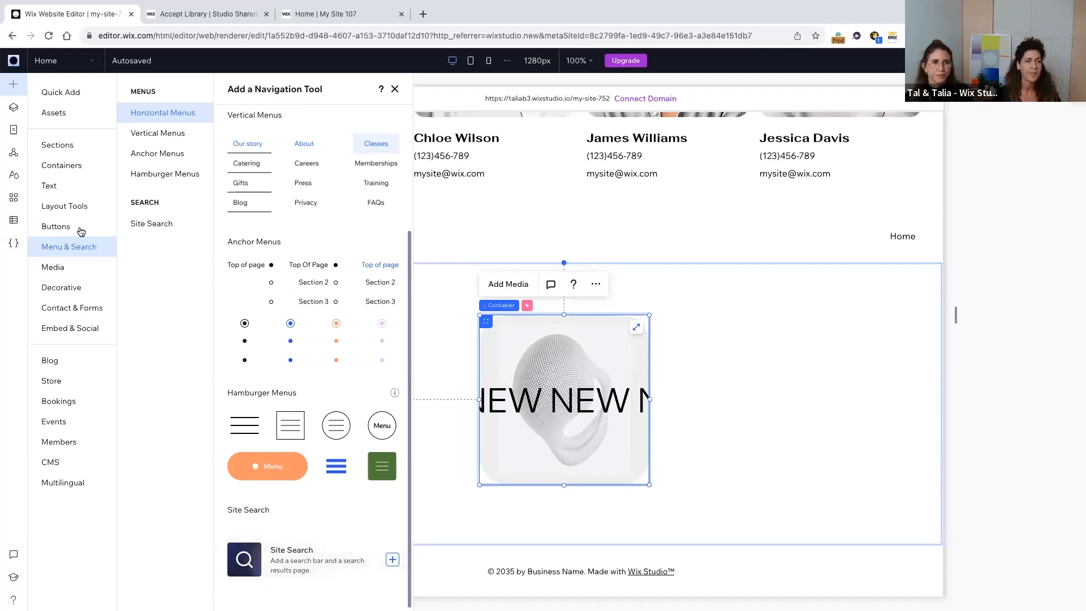
Browse the media elements, covering site files, single images, video players, VideoBox, transparent videos and audio mini players.
click(66, 275)
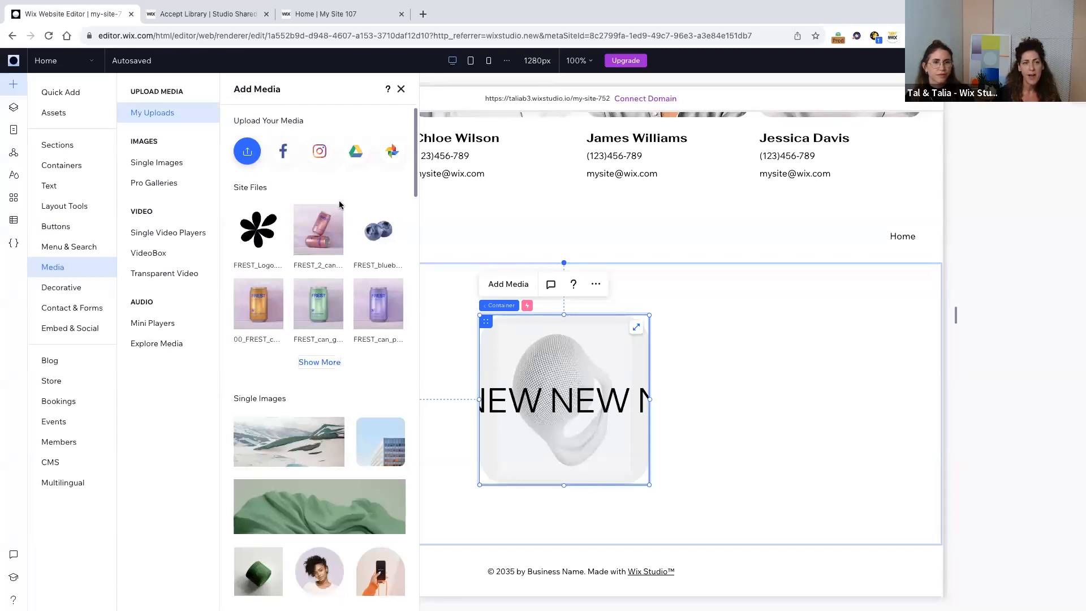
scroll(339, 204, down, 5)
scroll(305, 243, down, 8)
scroll(321, 276, down, 12)
scroll(321, 276, down, 4)
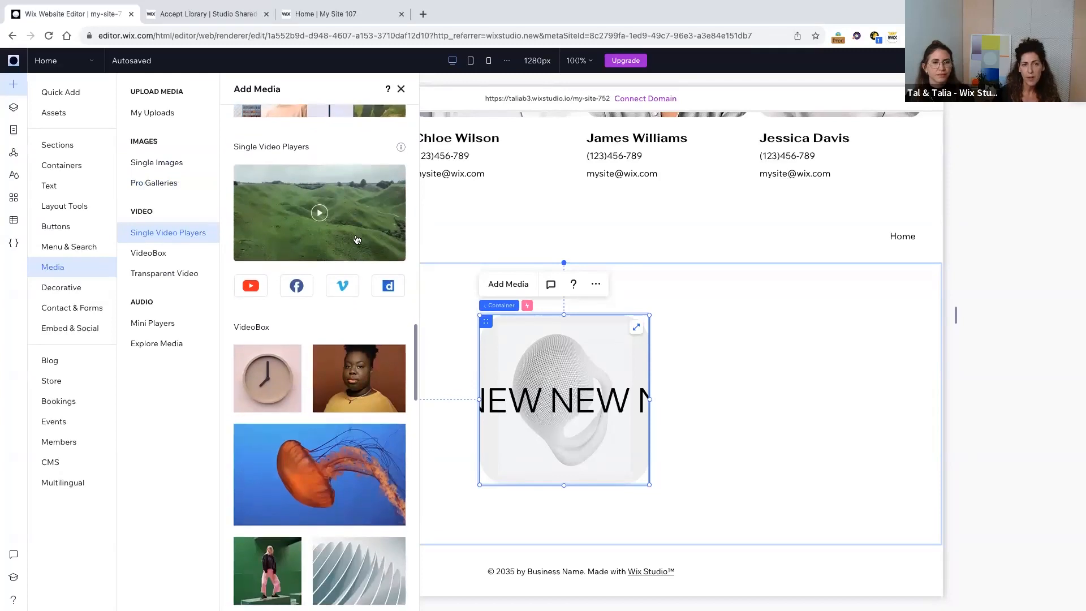
scroll(357, 239, down, 8)
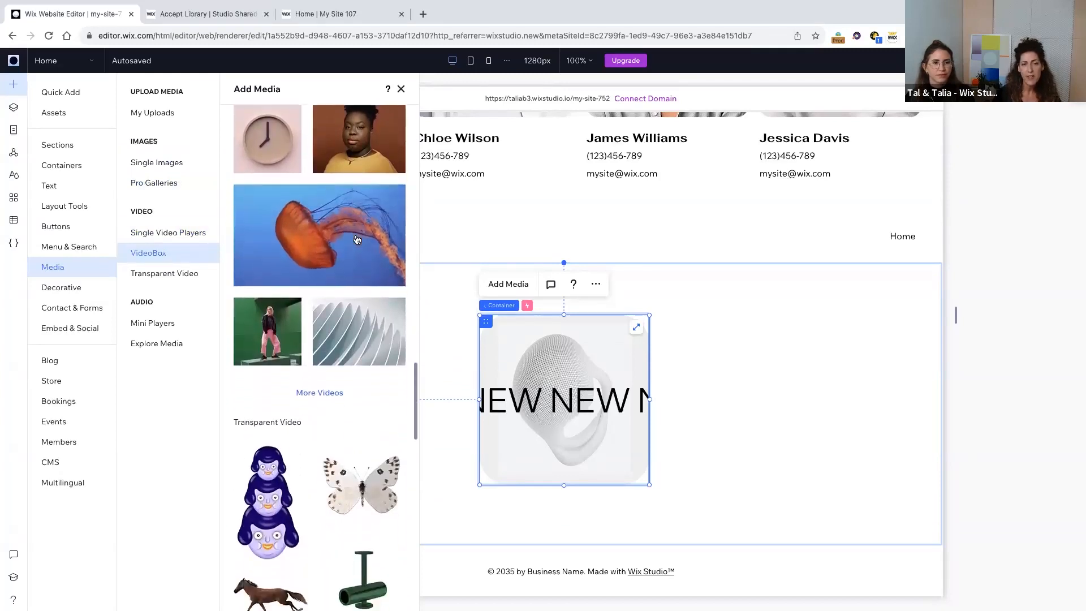
scroll(357, 240, down, 7)
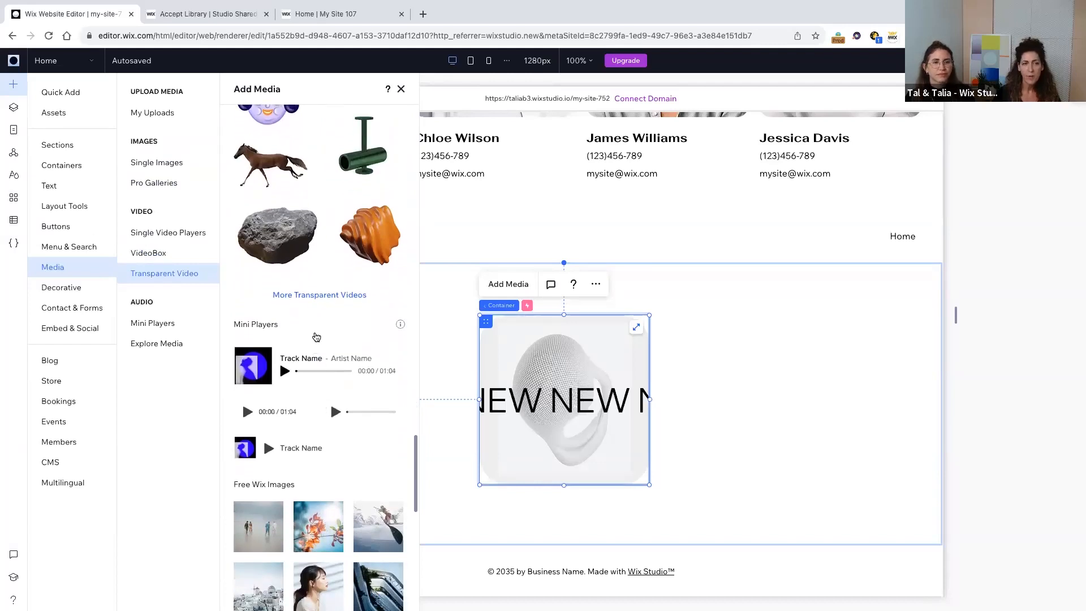
scroll(316, 338, up, 4)
scroll(316, 338, up, 3)
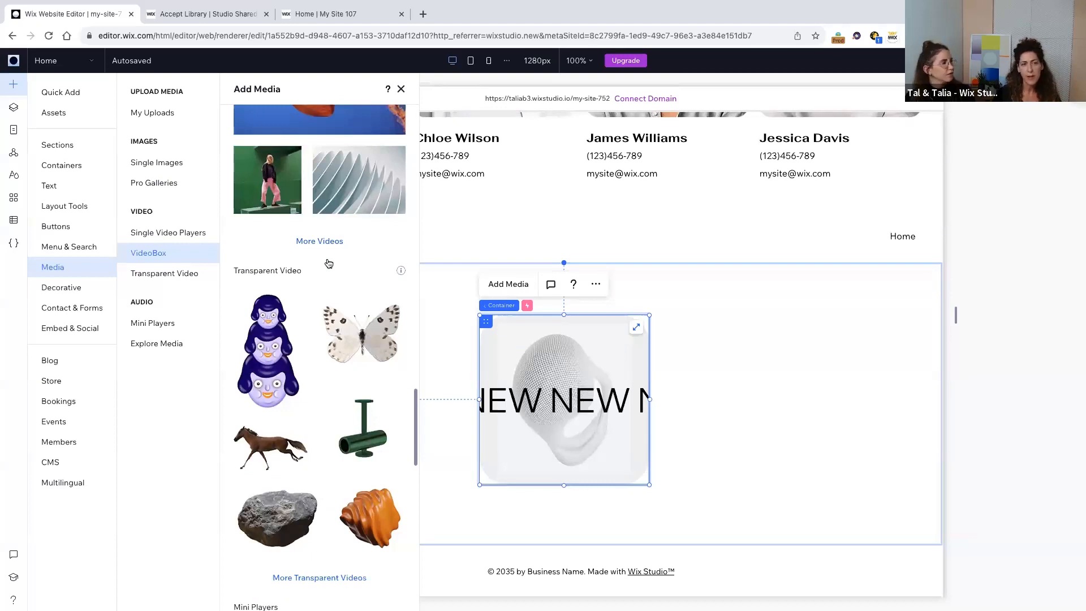
Browse the decorative shapes, arrows, lines and vector art, and briefly check the full icon collection without adding anything.
click(61, 288)
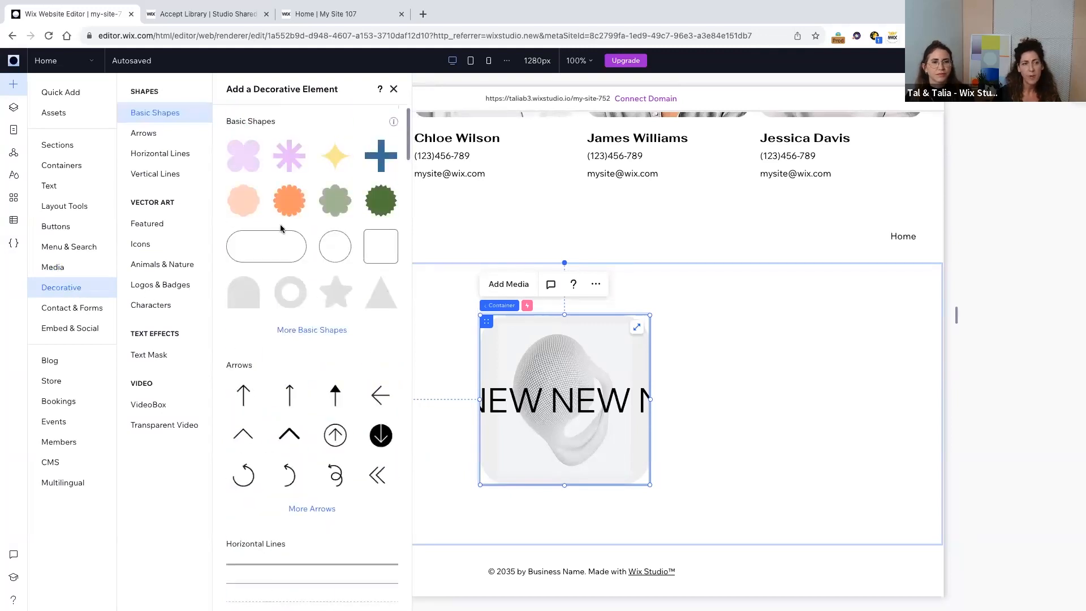
scroll(288, 229, down, 6)
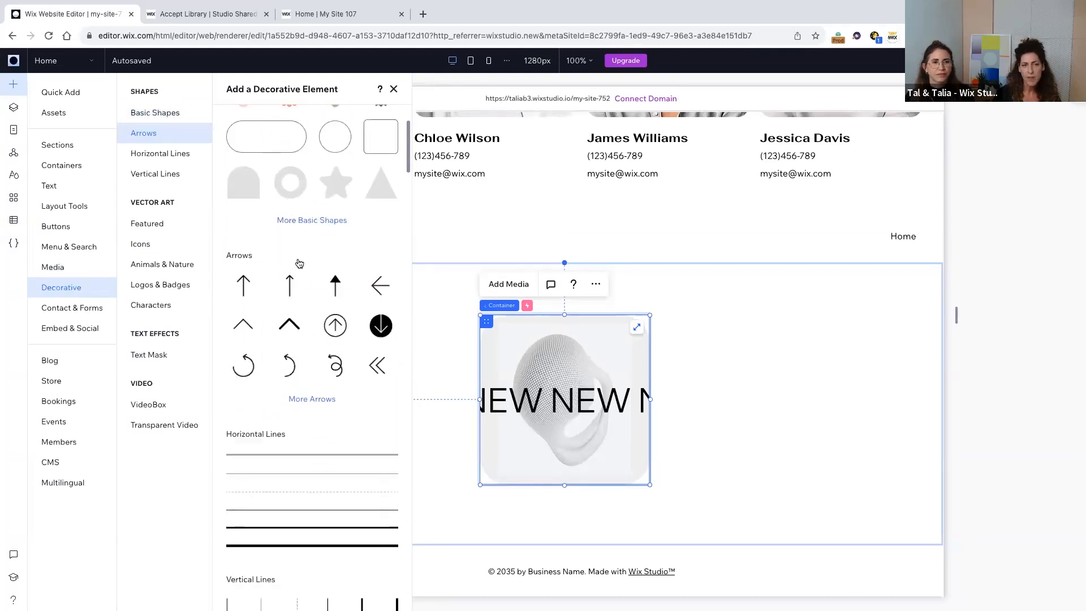
scroll(298, 262, down, 6)
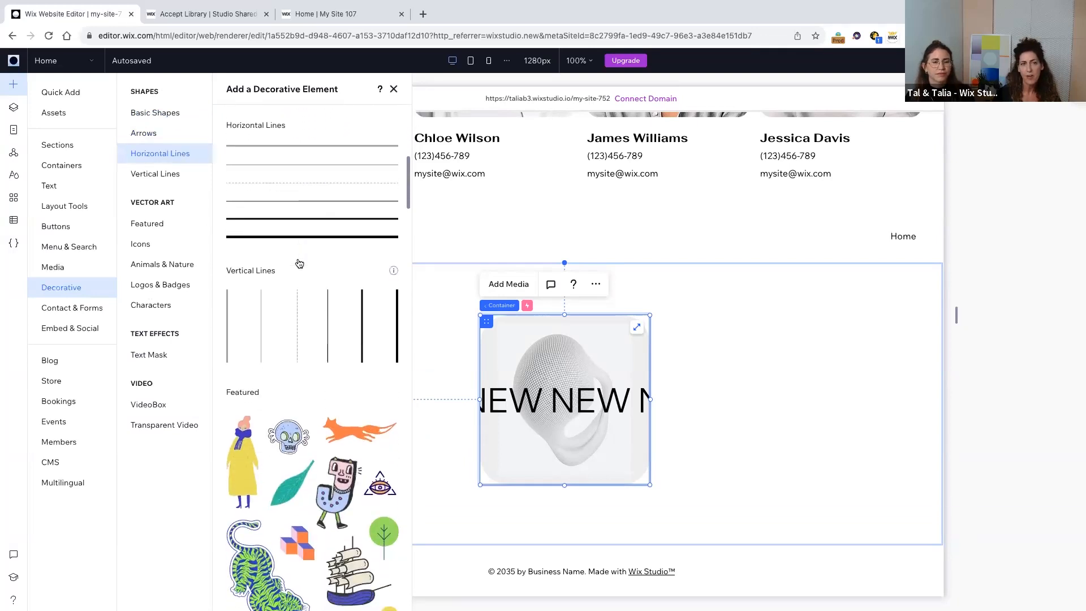
scroll(297, 323, down, 1)
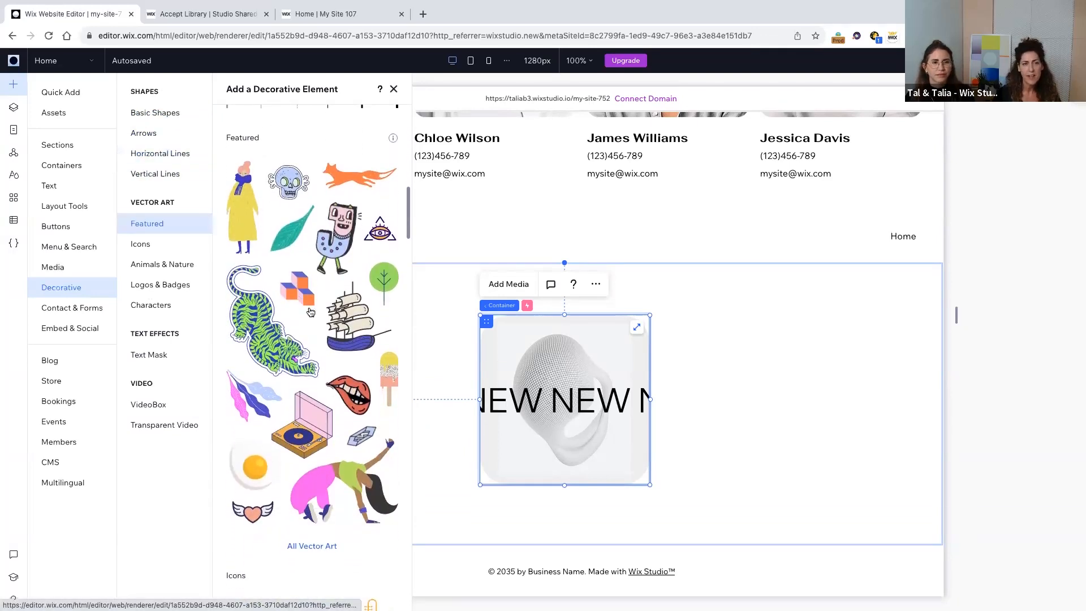
scroll(311, 312, down, 18)
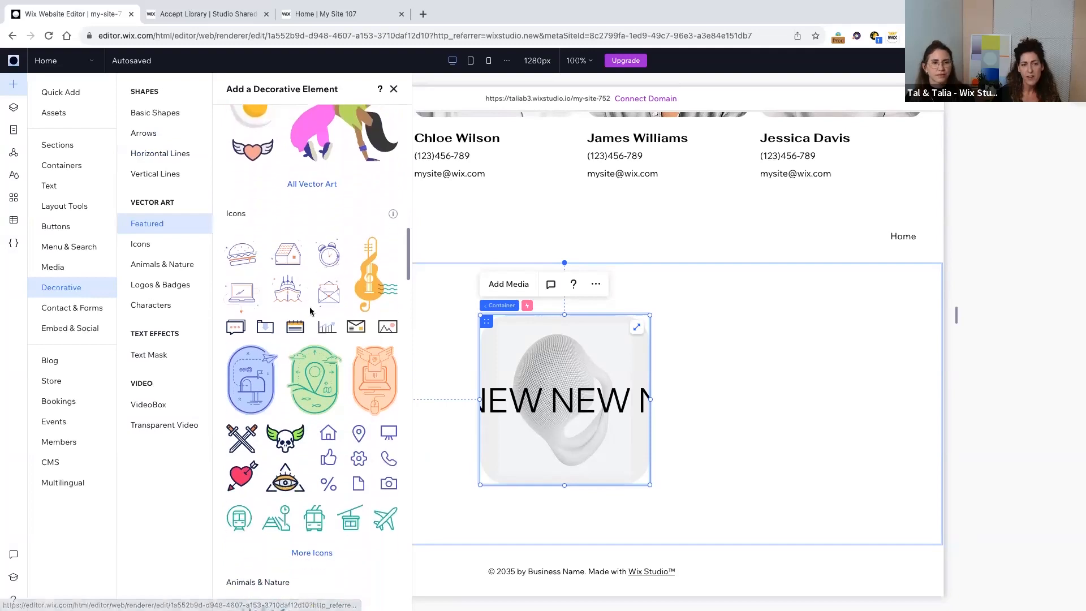
scroll(311, 317, down, 2)
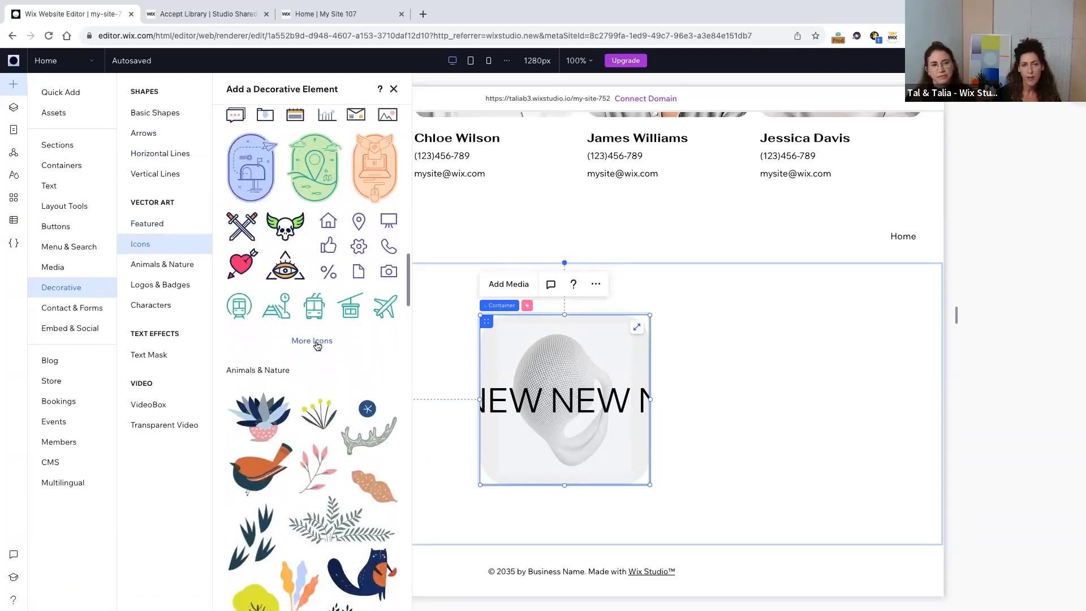
click(312, 341)
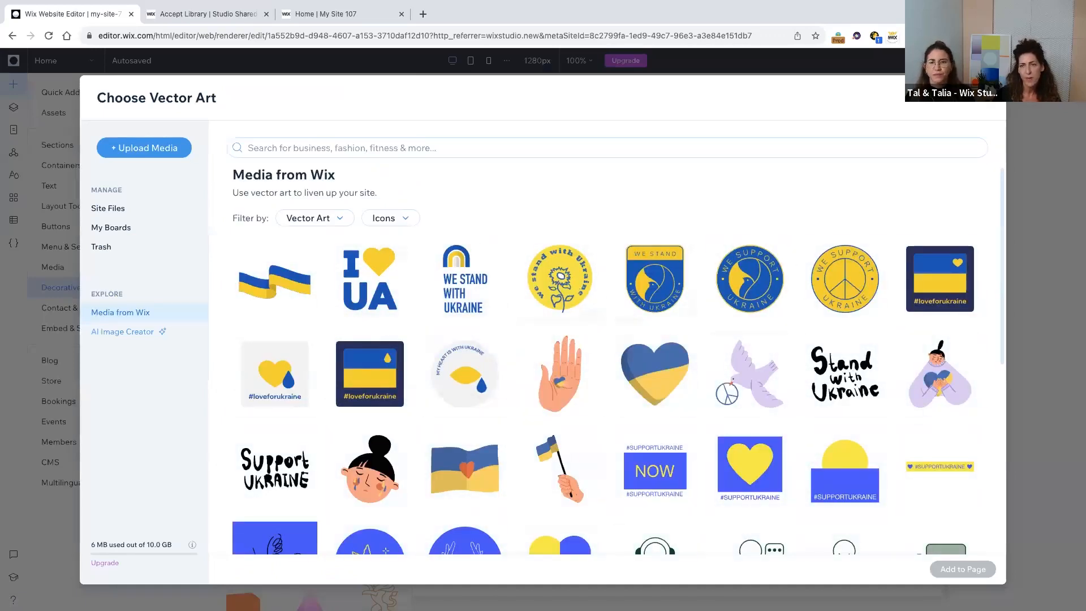
click(989, 97)
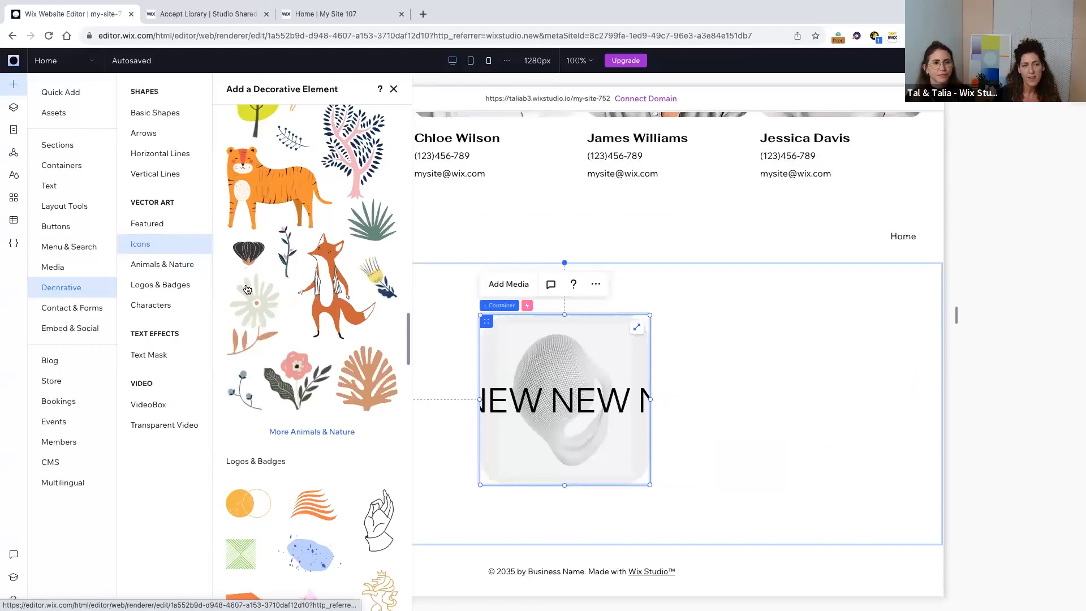
scroll(248, 290, up, 5)
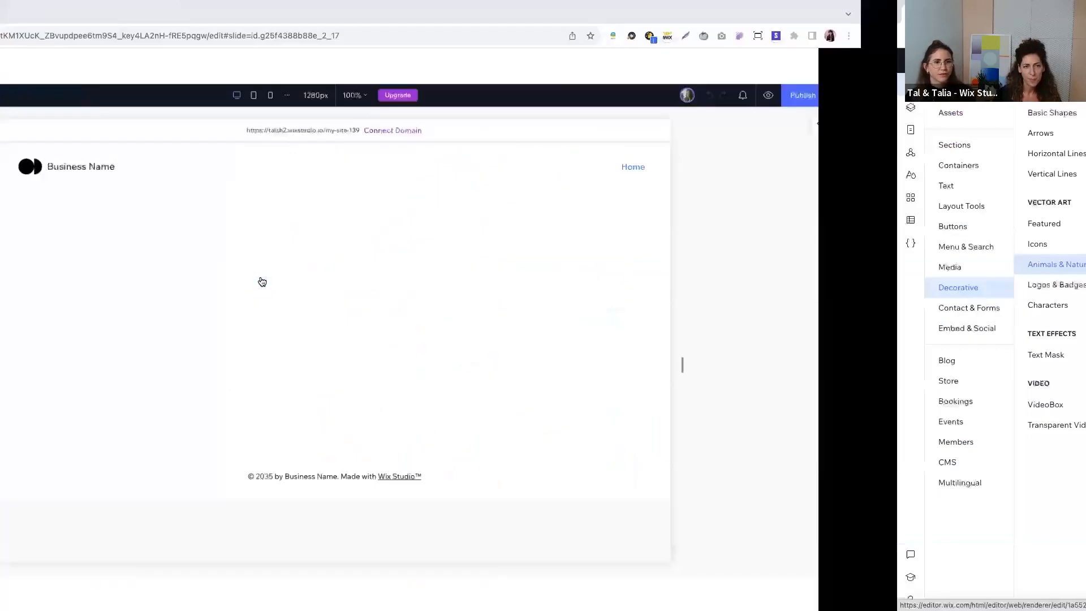
key(Right)
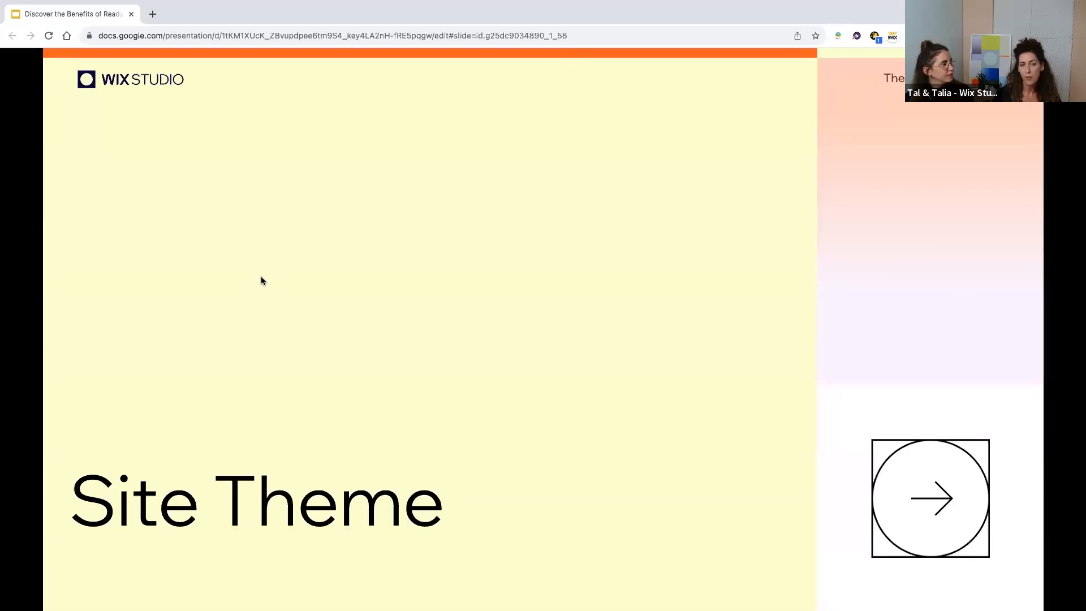
key(Right)
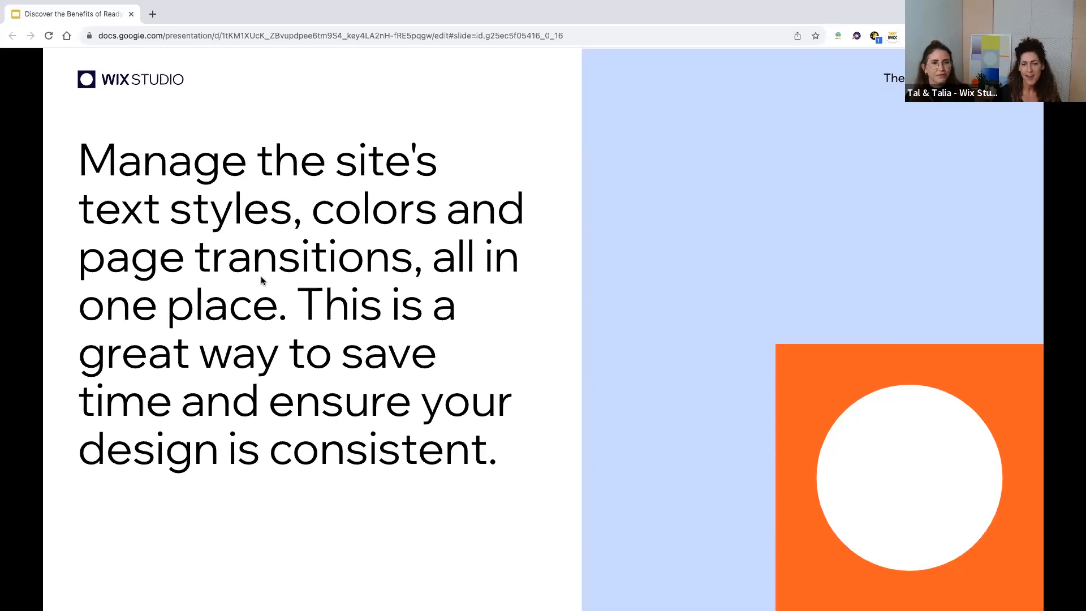
key(Right)
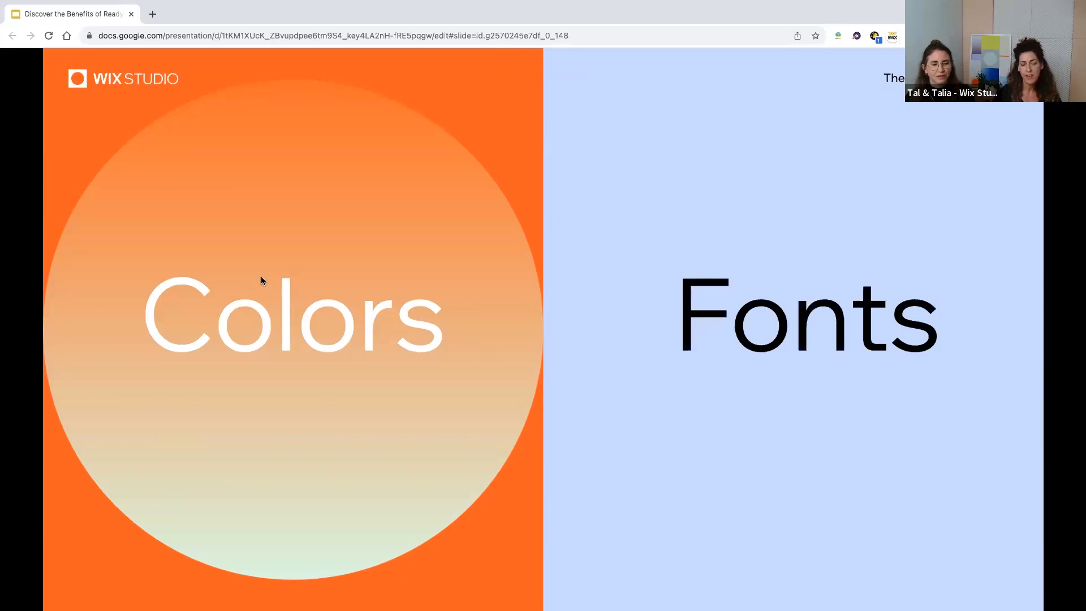
key(Right)
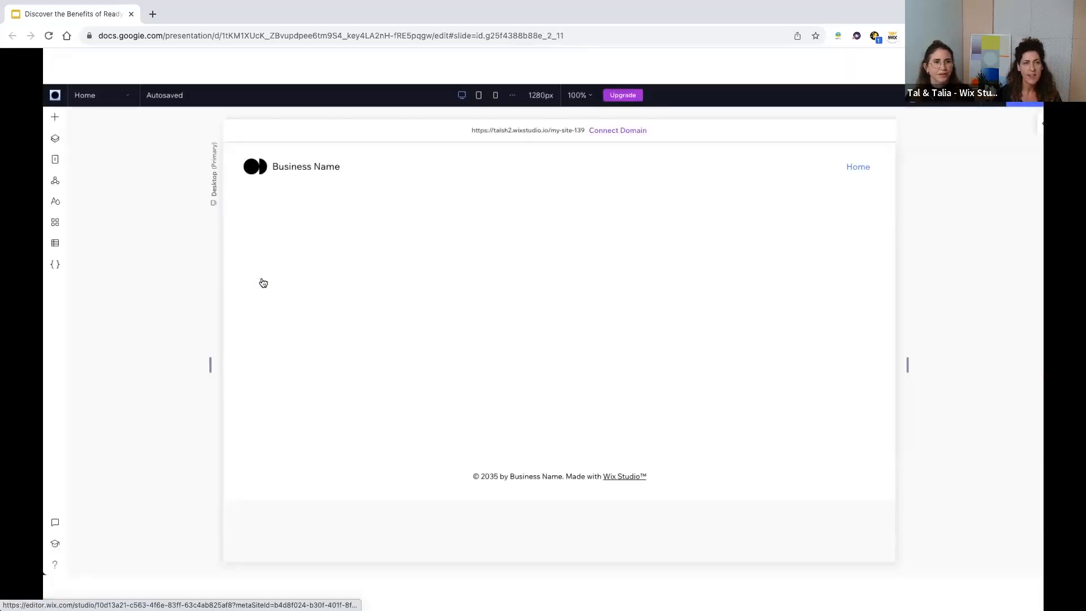
key(ctrl+Right)
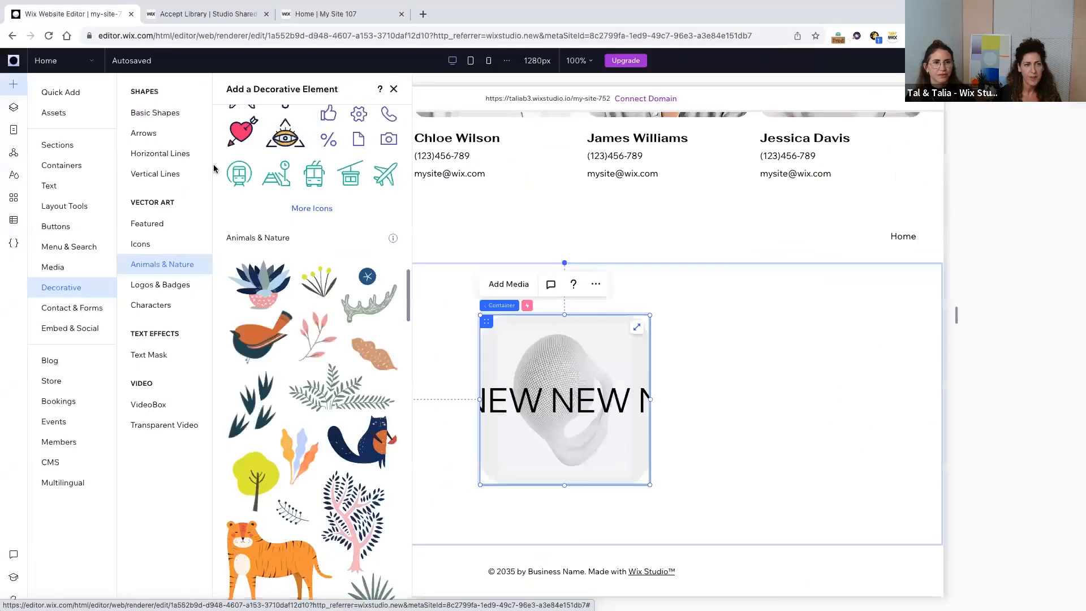
Review the site styles for typography, colors and page transitions, and return to the typography styles.
click(14, 178)
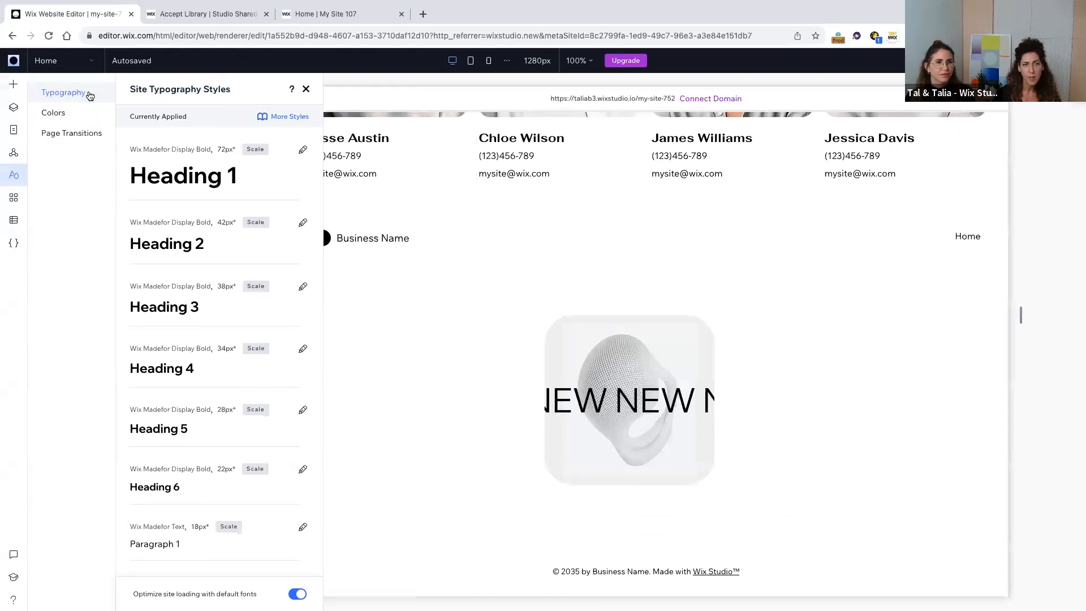
click(54, 112)
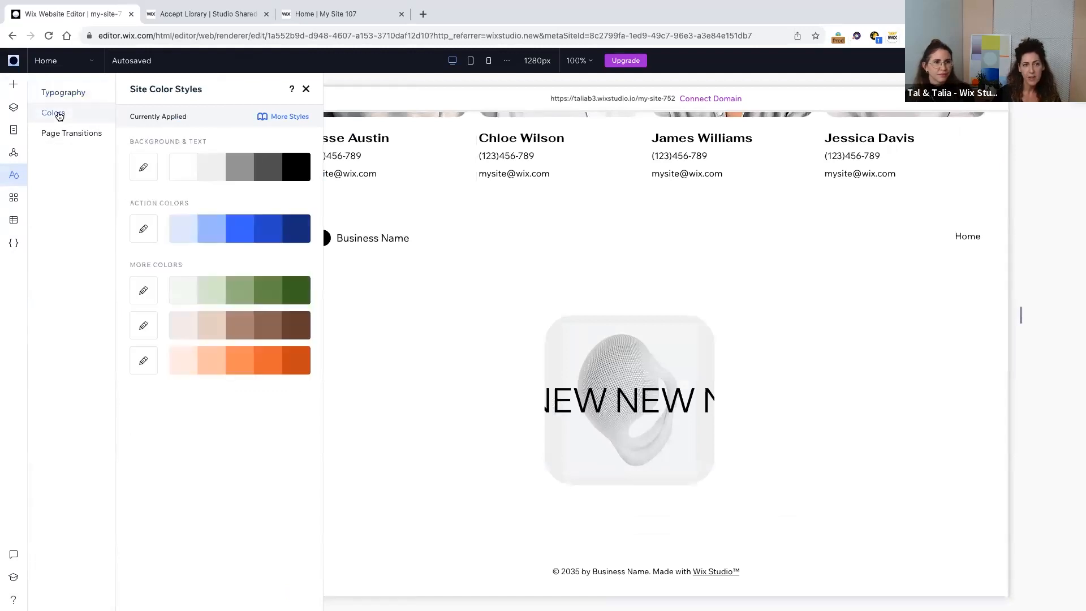
click(60, 135)
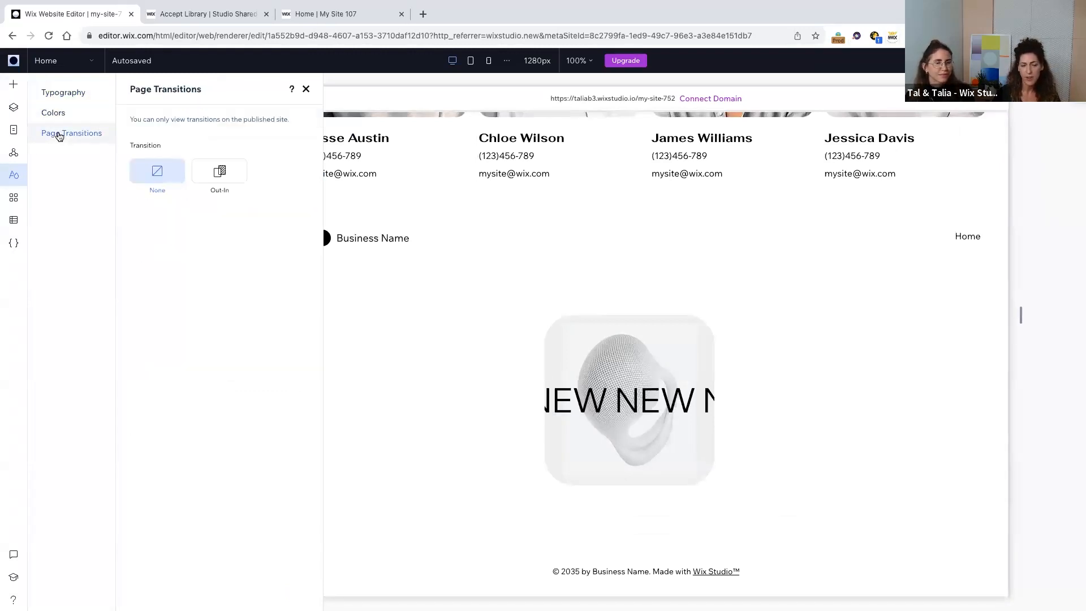
click(74, 96)
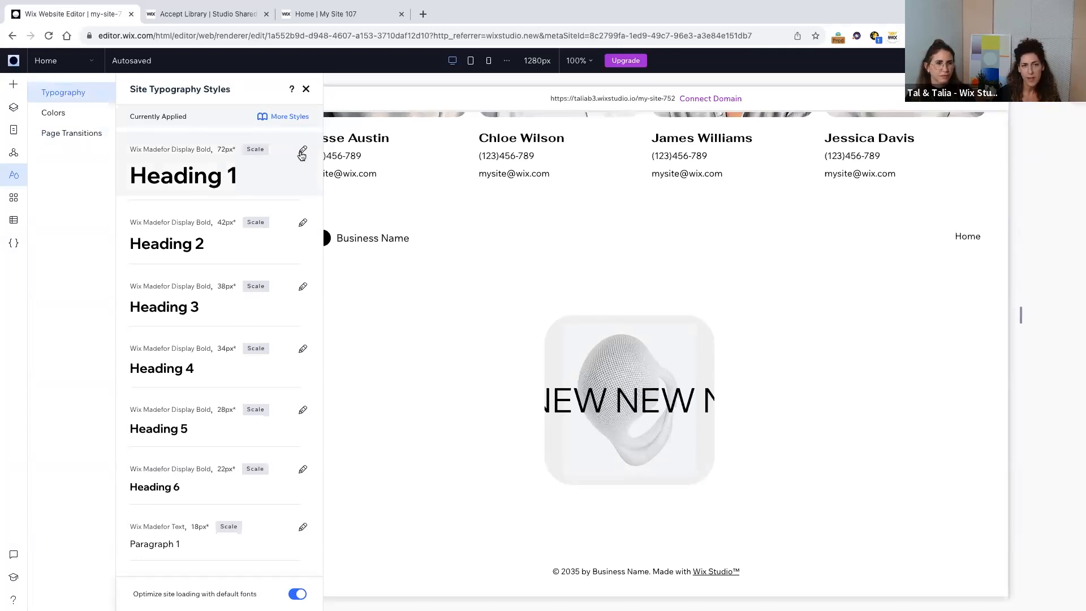
Set the Heading 1 typography style to the Canela Light font at a size of 65 px.
click(303, 151)
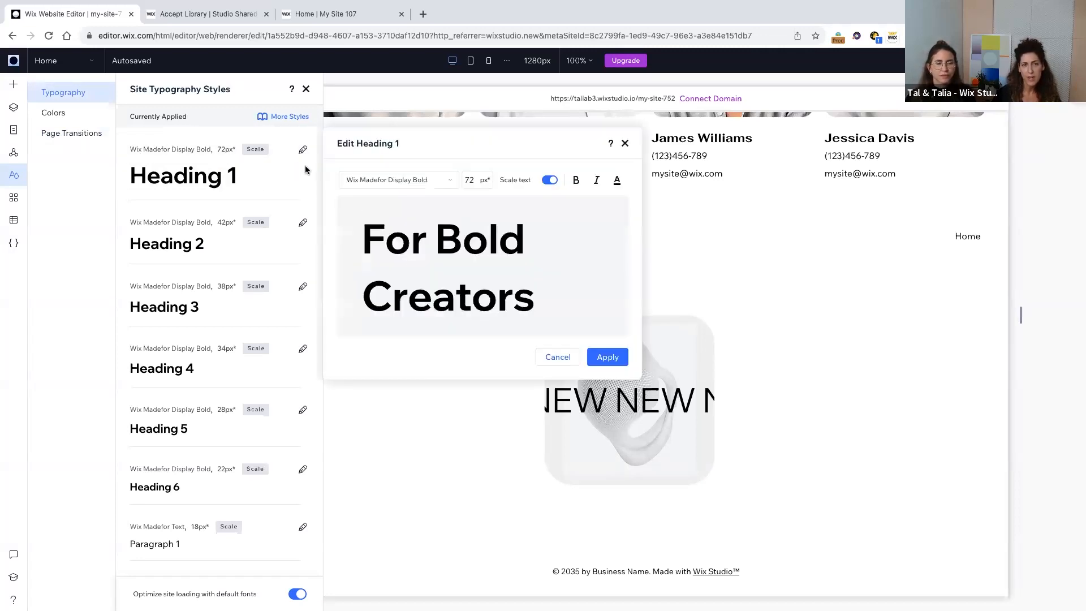
click(396, 181)
scroll(402, 230, up, 5)
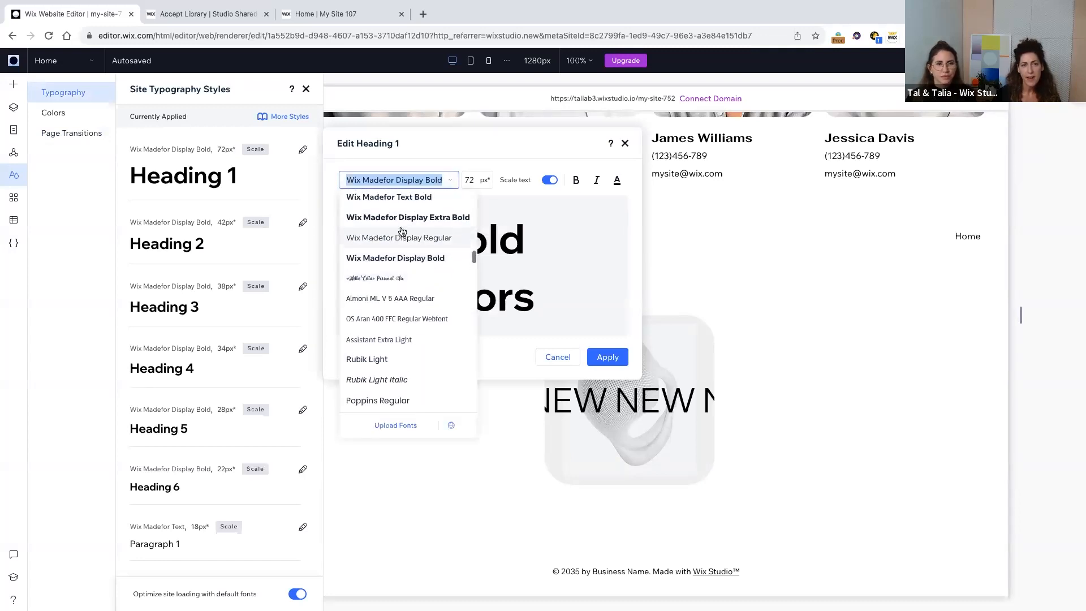
scroll(403, 231, up, 3)
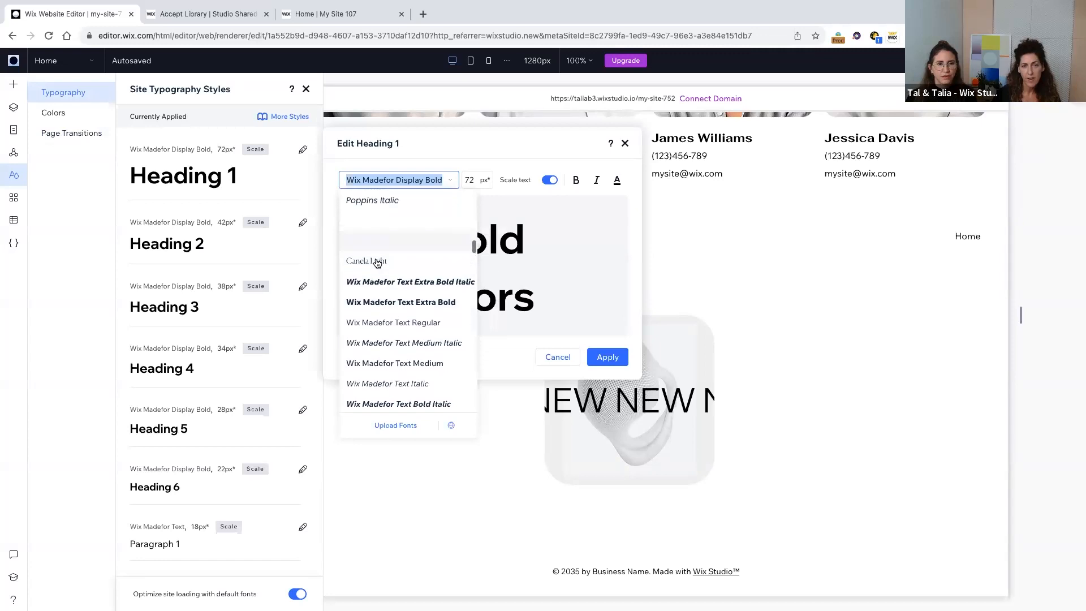
click(376, 261)
click(475, 180)
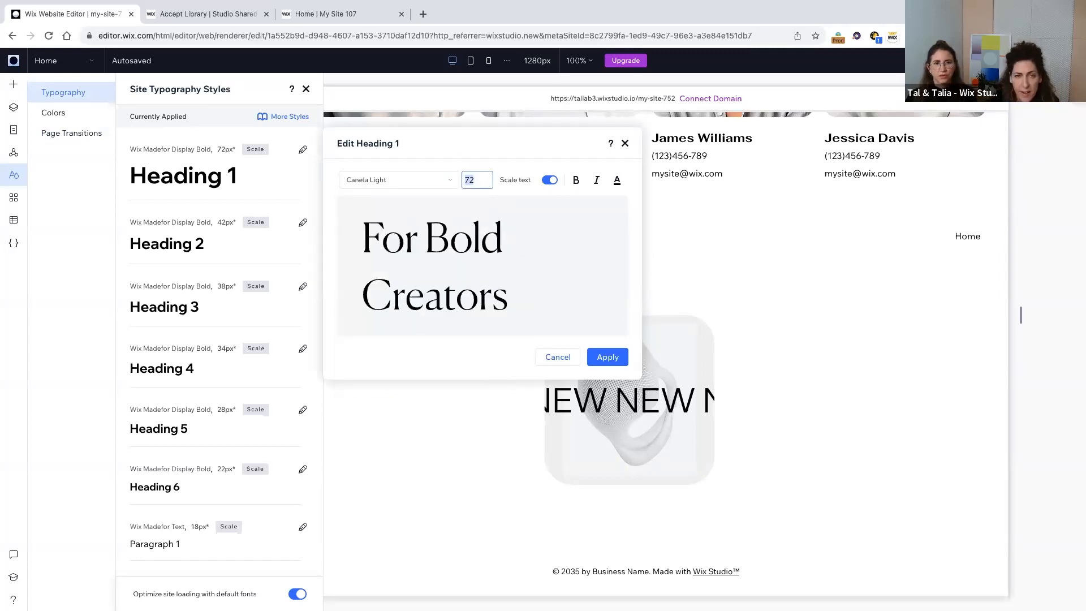
key(Return)
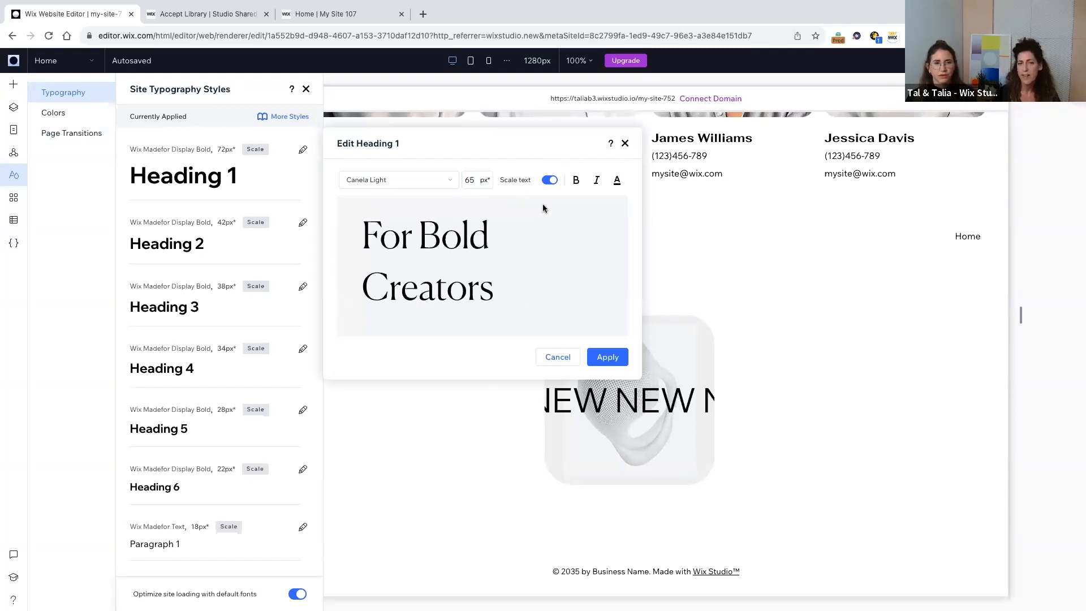
Make the Heading 1 style bold, color it with the darkest green theme color, and apply the changes.
click(577, 181)
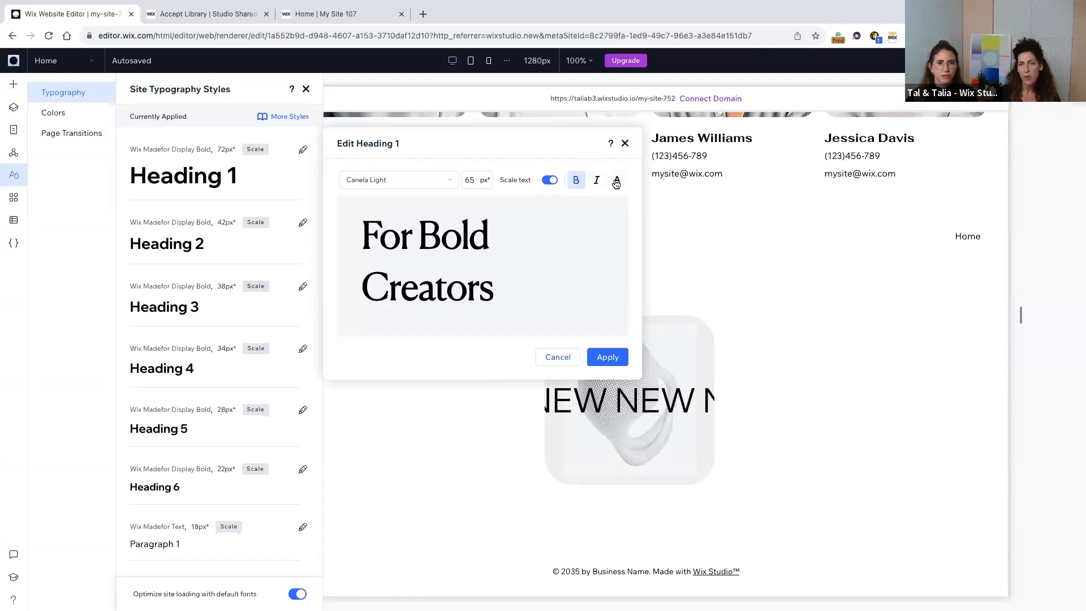
click(616, 181)
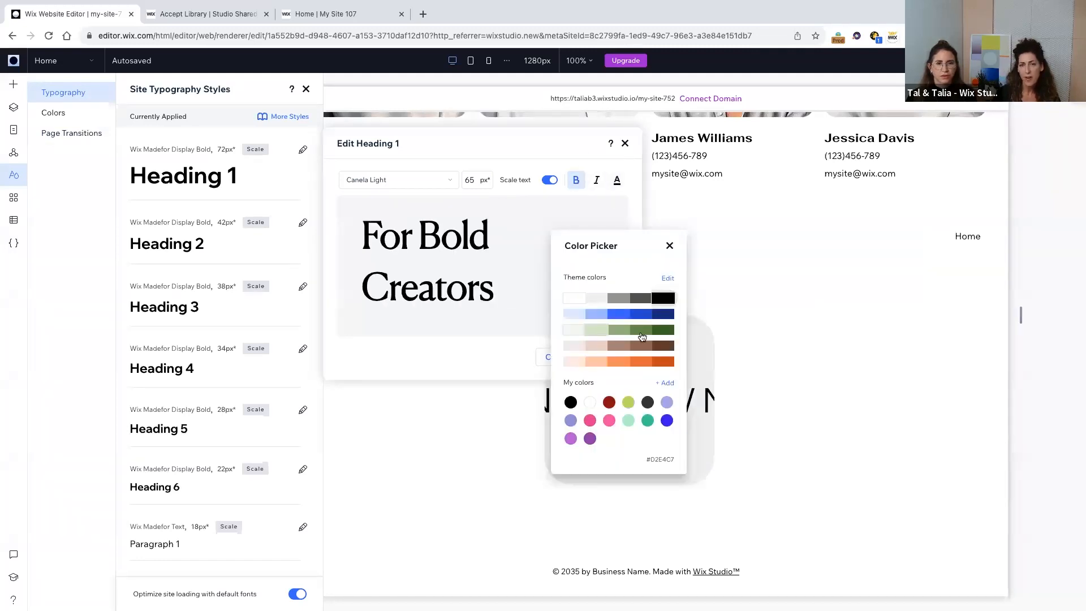
click(660, 332)
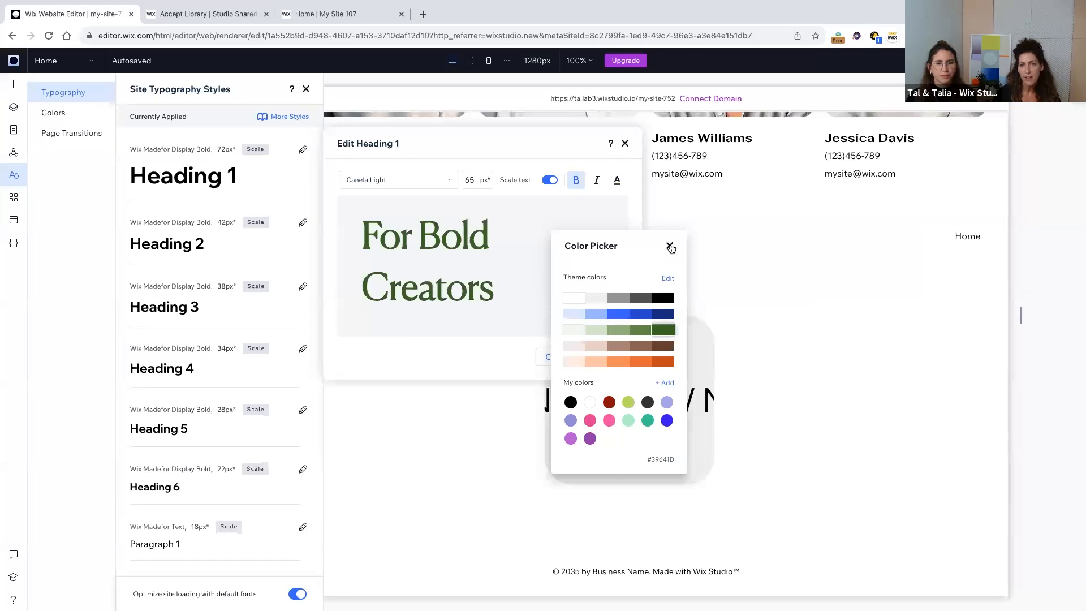
click(670, 247)
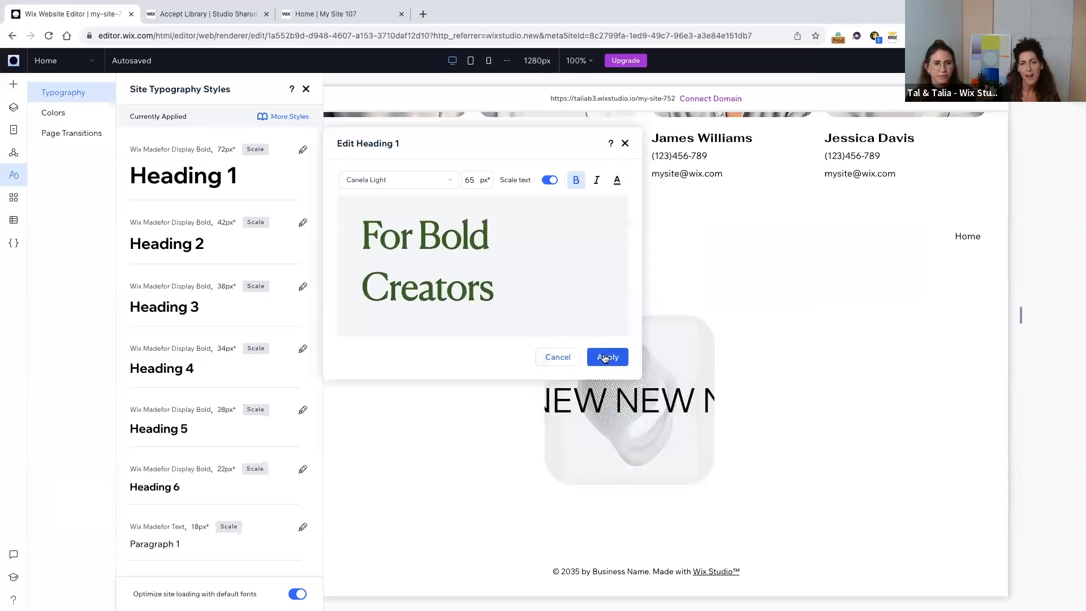
click(604, 355)
Set the Paragraph 1 typography style to Canela Light at a size of 20 px.
scroll(225, 309, down, 3)
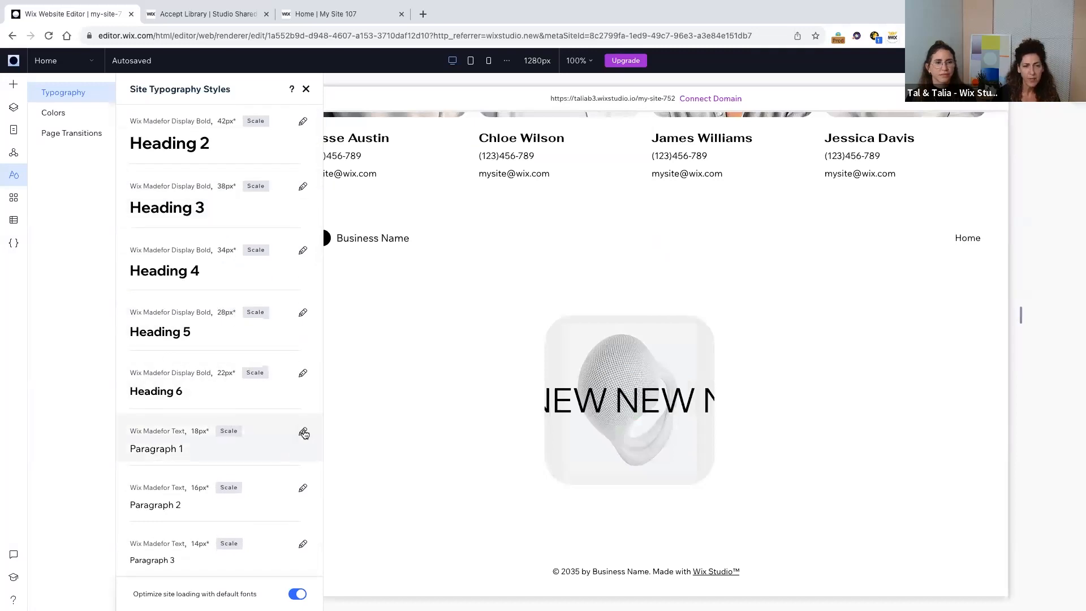
click(303, 432)
click(423, 407)
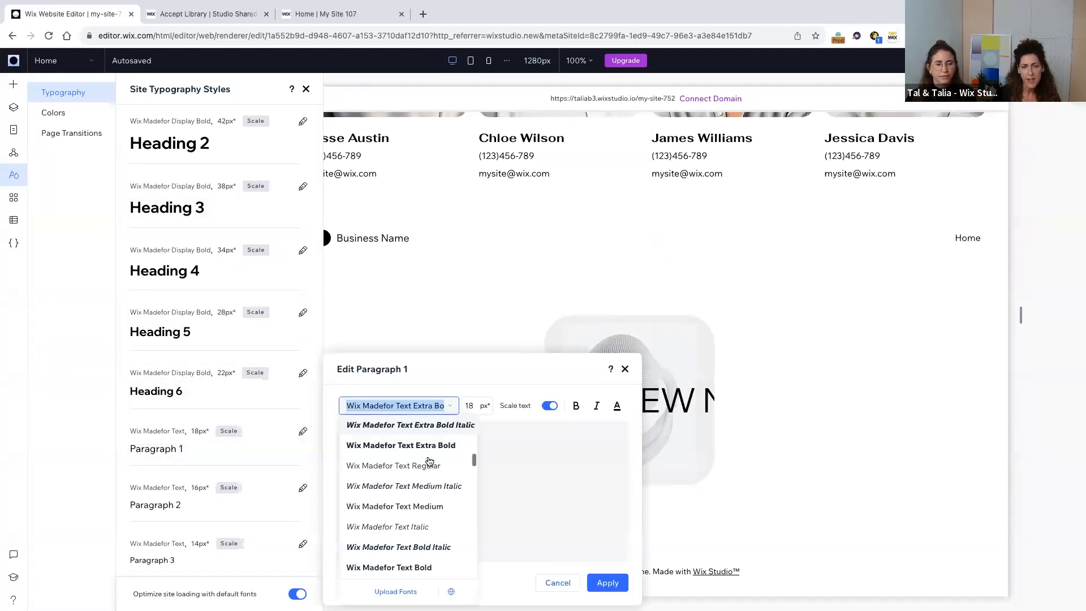
scroll(427, 462, up, 4)
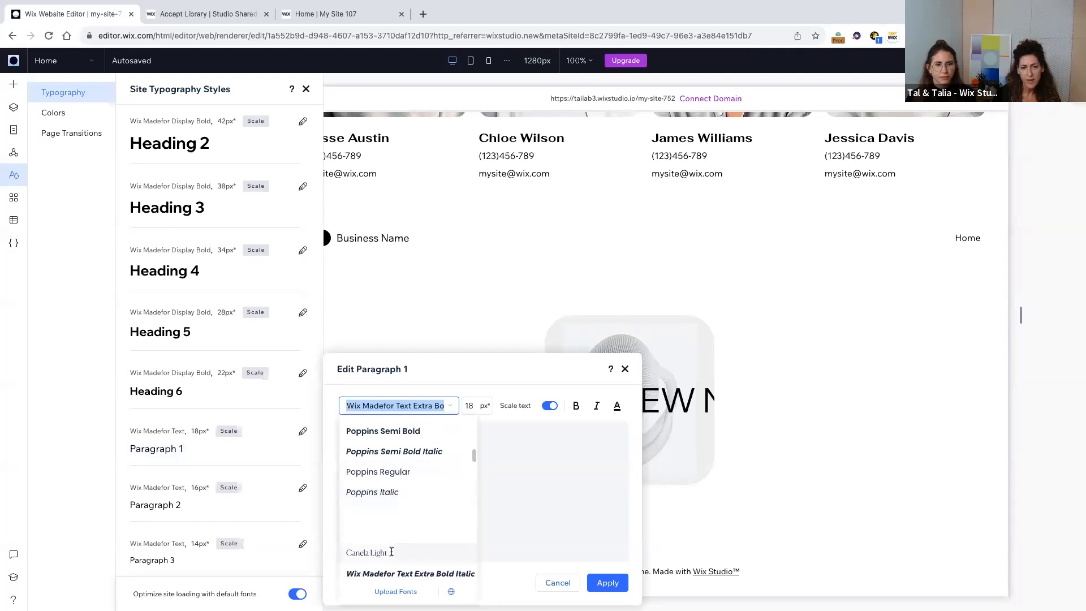
click(391, 552)
click(474, 407)
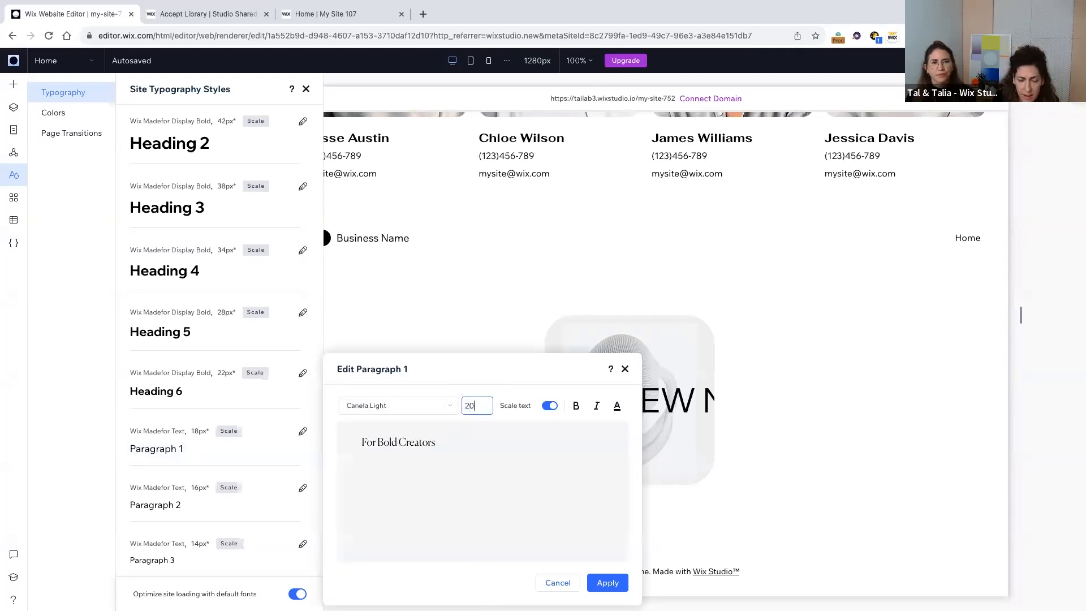
click(536, 411)
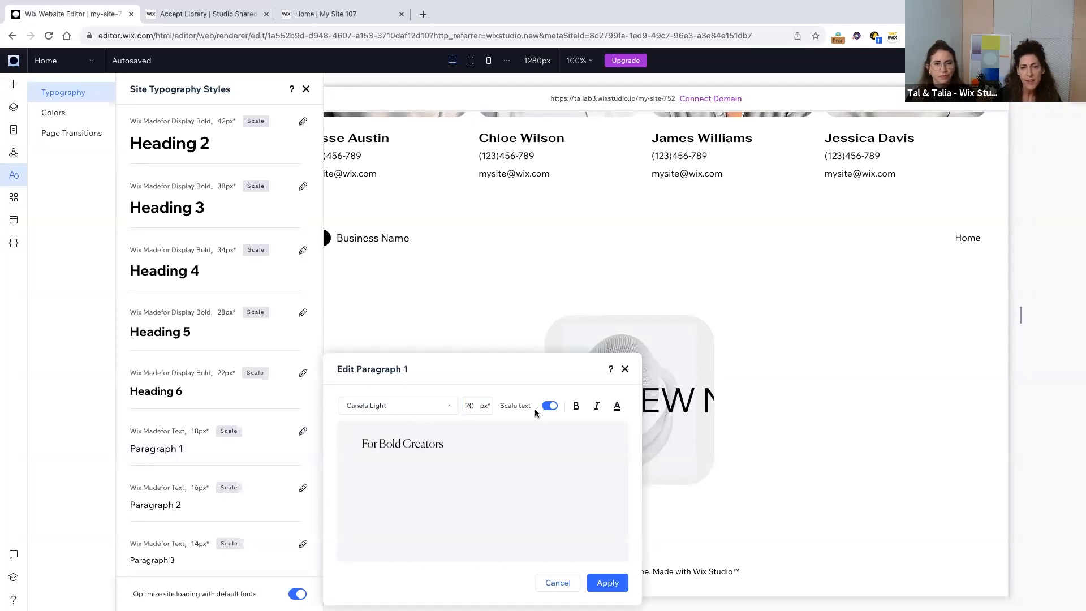
Turn off text scaling for Paragraph 1, color it with the middle blue theme color, and apply the changes.
click(547, 406)
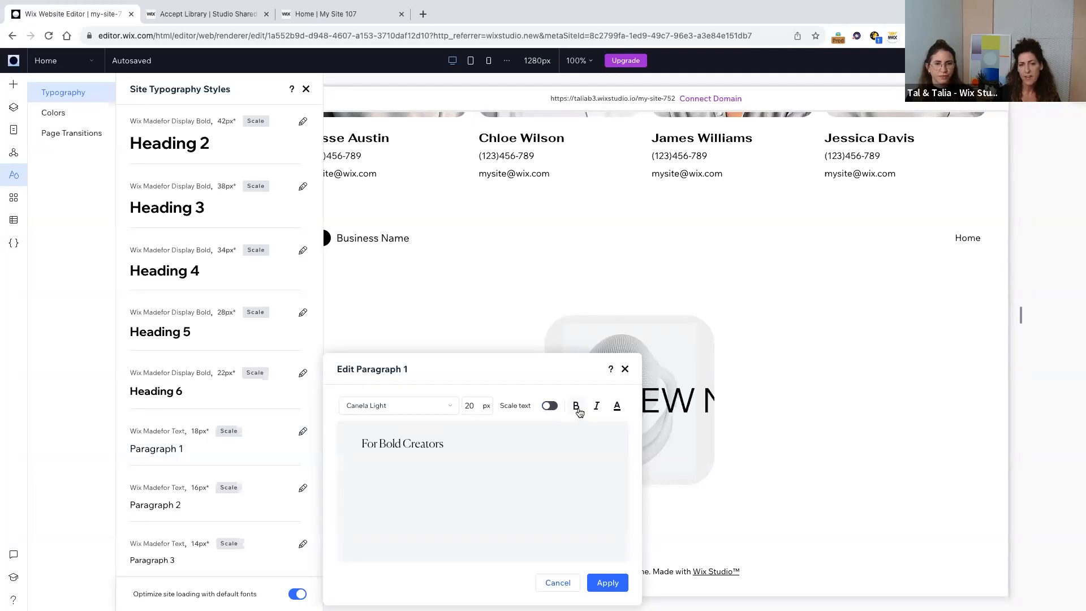
click(617, 407)
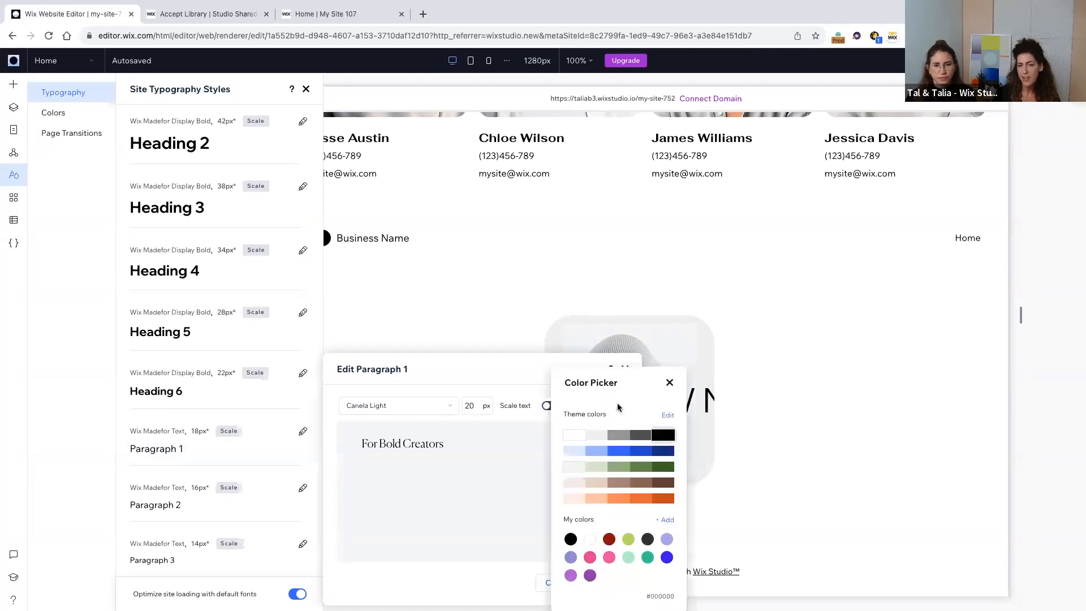
click(623, 451)
click(669, 383)
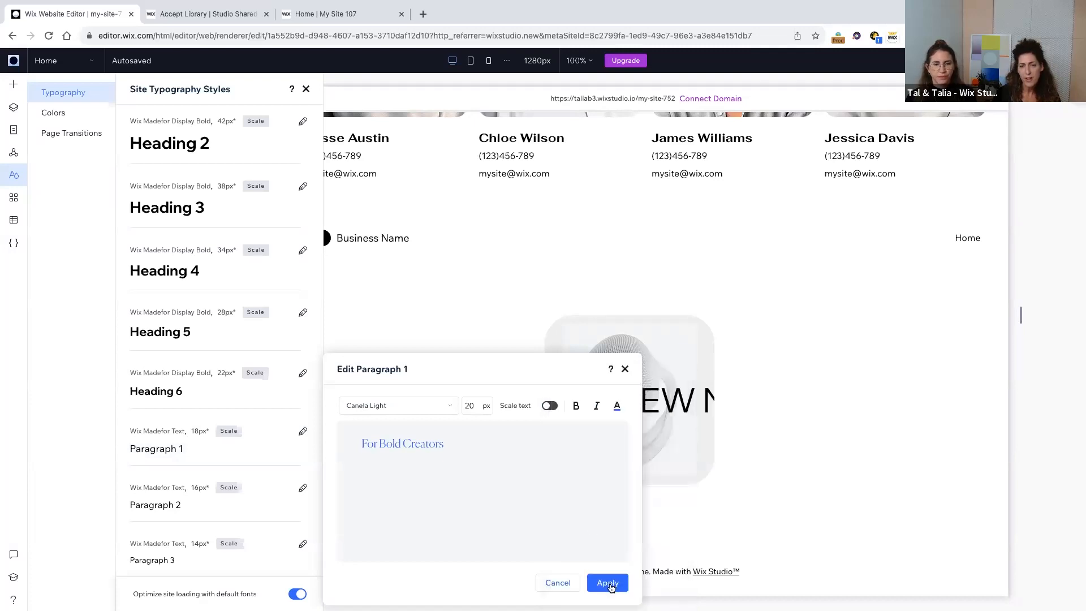
click(608, 583)
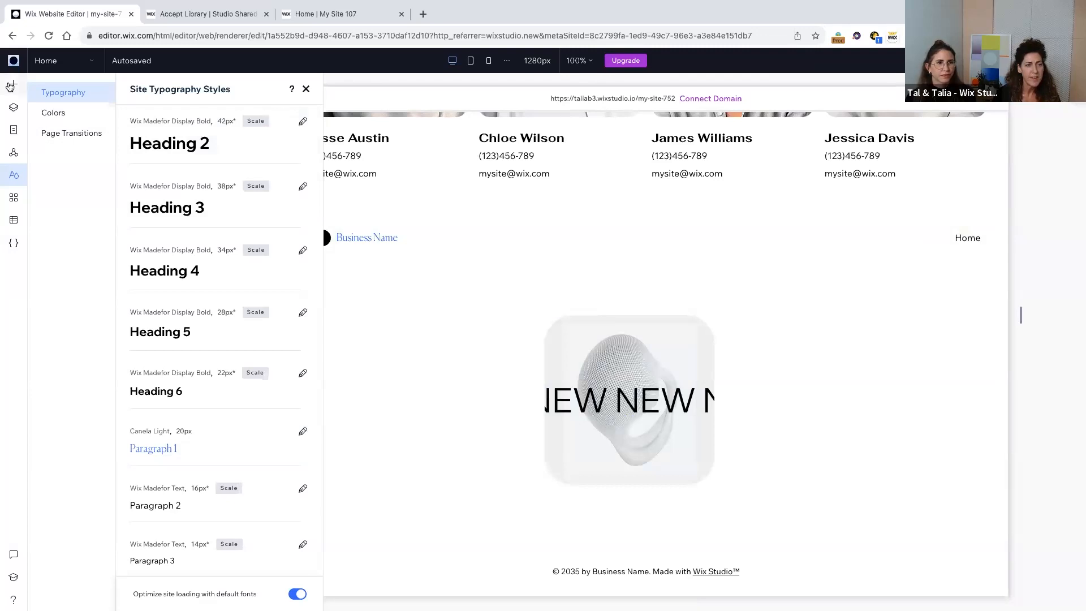
Check the text themes available to add, and apply the Heading 1 theme to the team introduction text on the page.
click(13, 83)
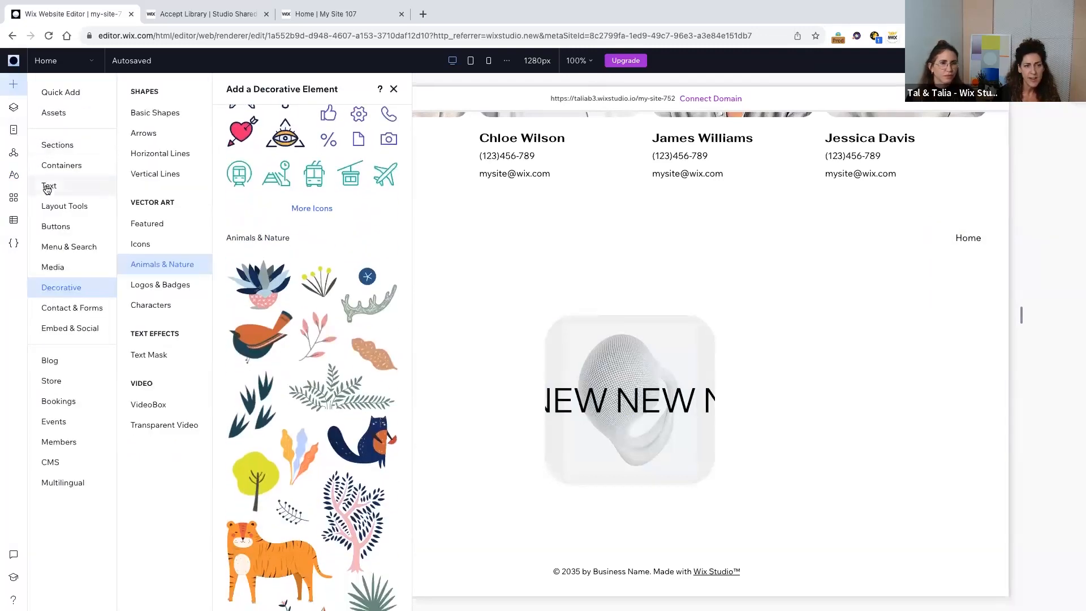
click(49, 186)
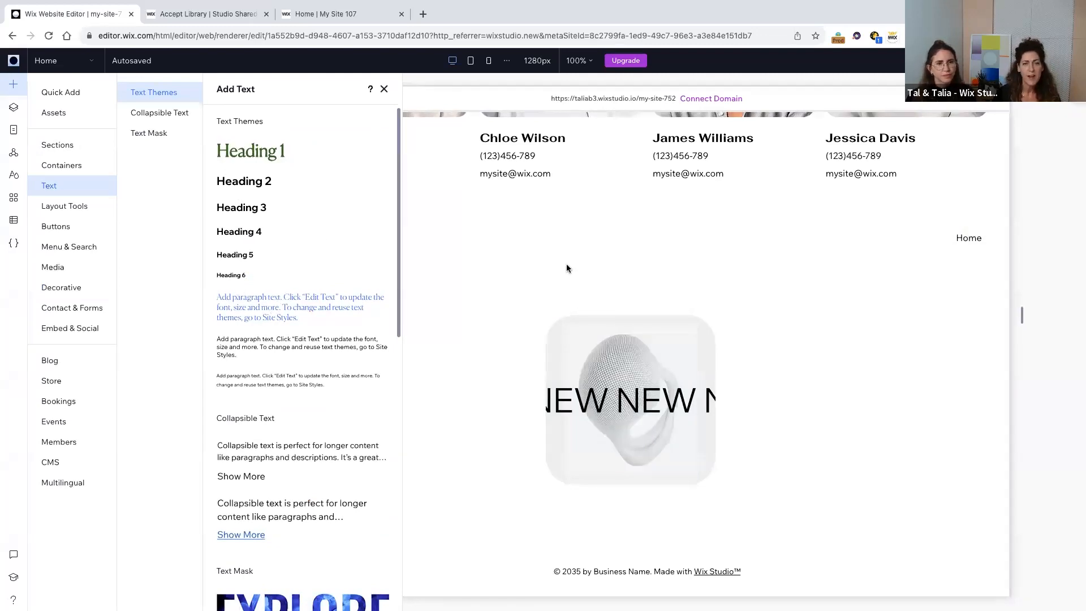
scroll(564, 266, up, 3)
scroll(566, 264, up, 4)
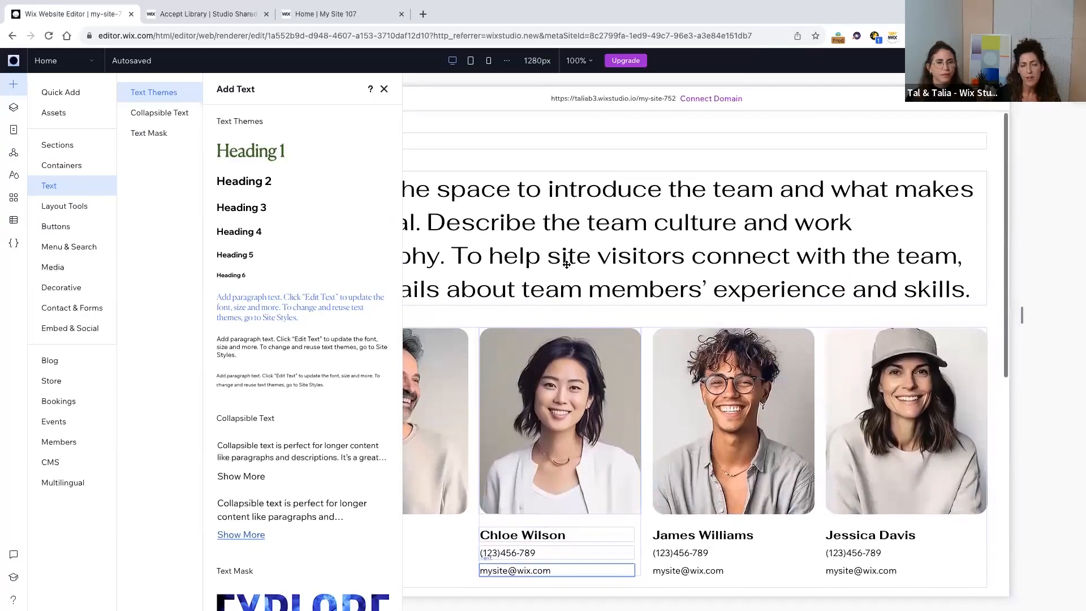
click(566, 223)
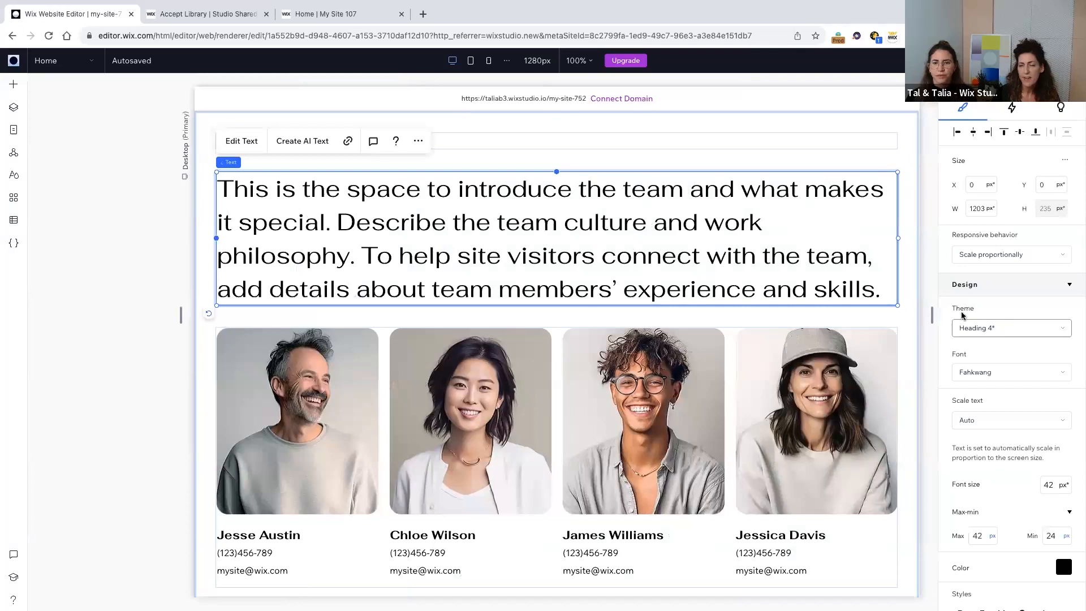
click(984, 333)
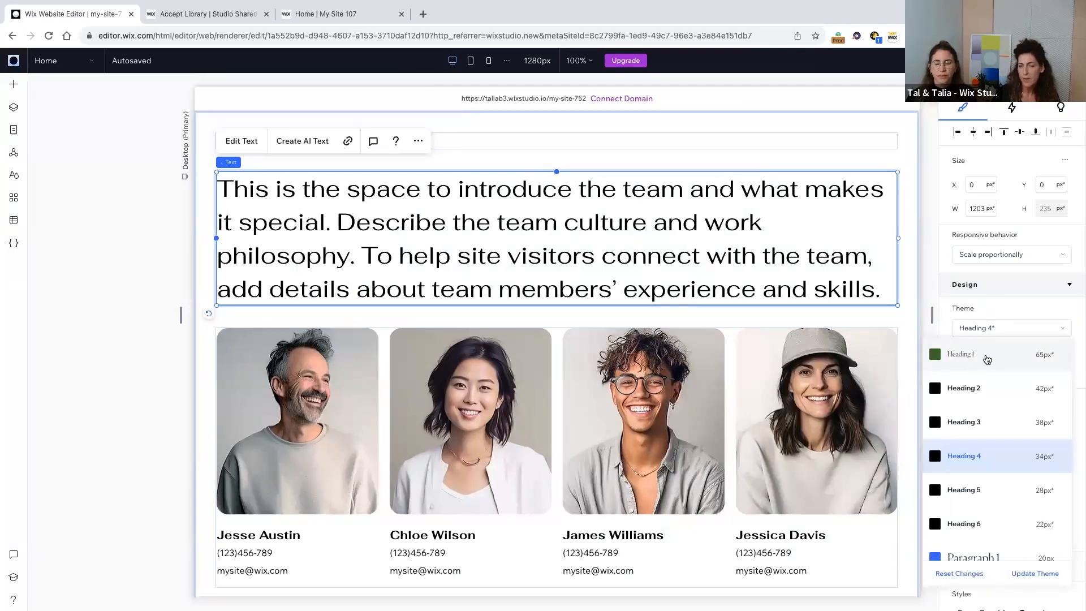
click(985, 358)
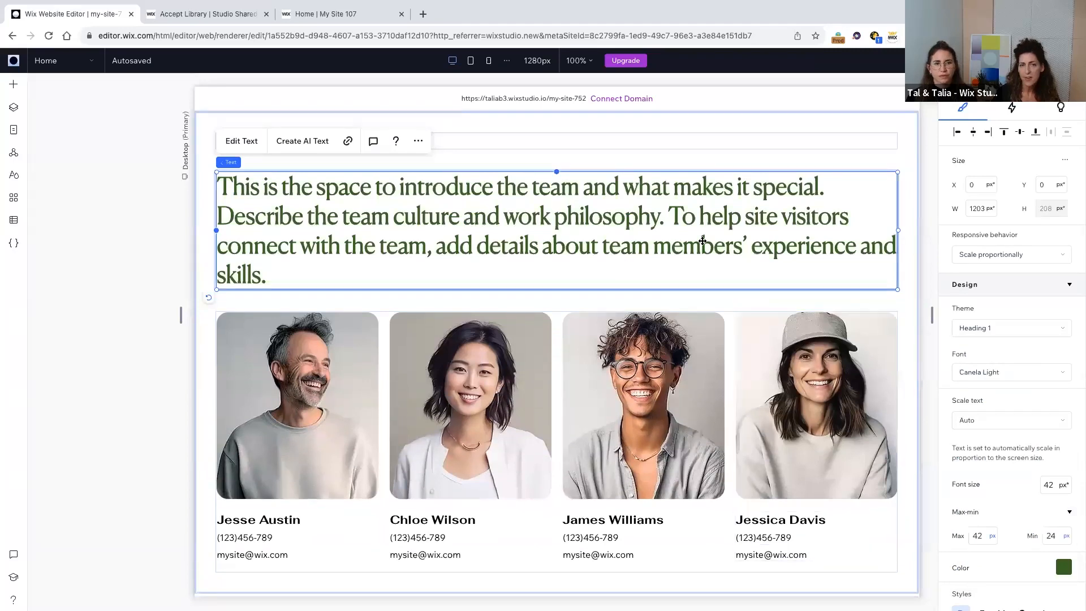
Check the restyled introduction text at the tablet and mobile breakpoints, and return to the desktop view.
click(471, 61)
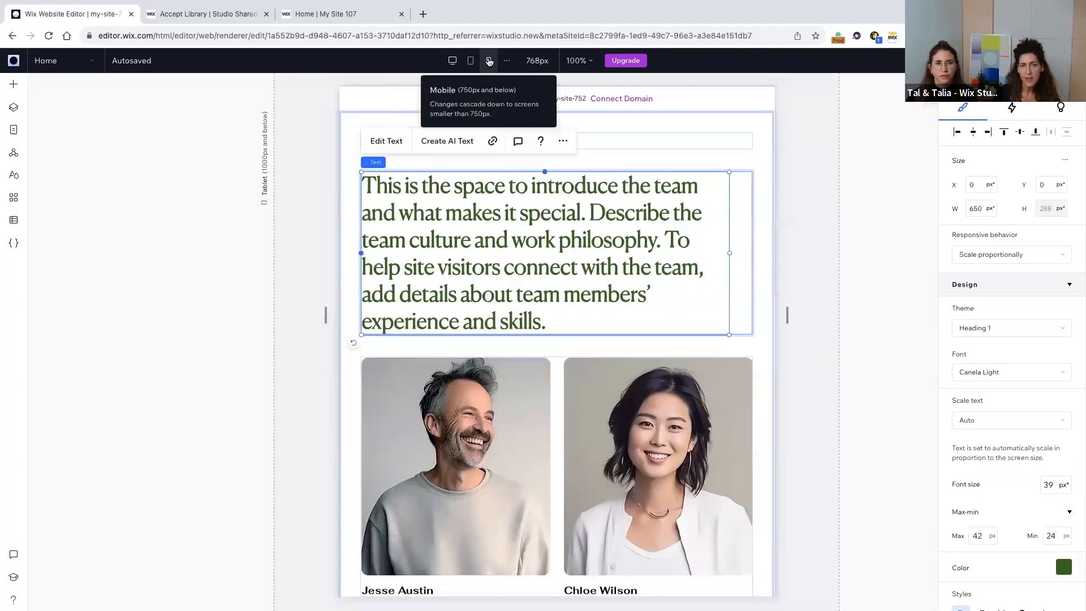
click(489, 61)
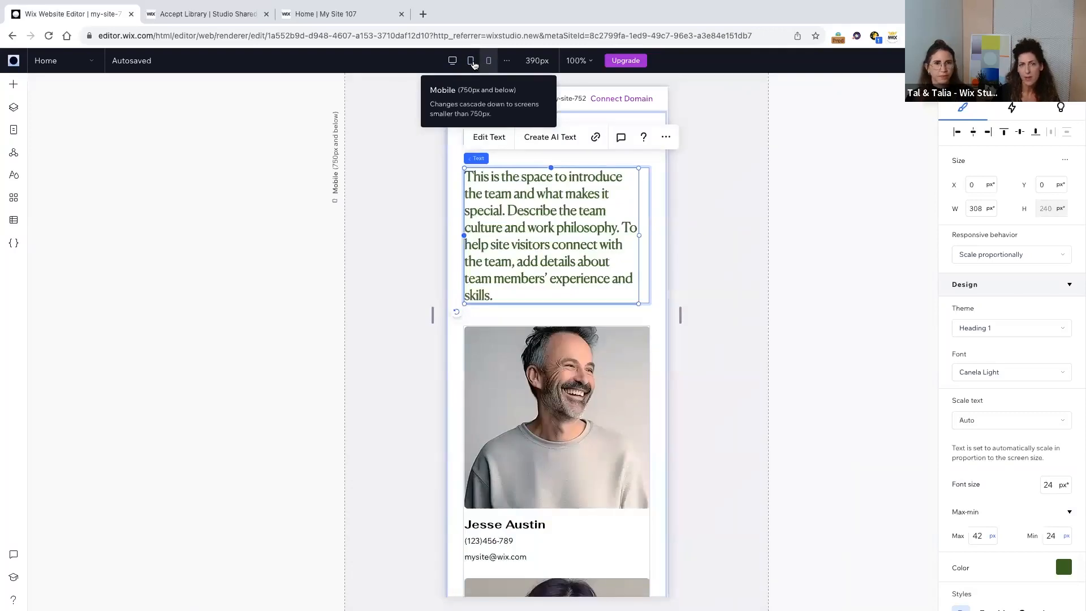
click(452, 63)
click(452, 62)
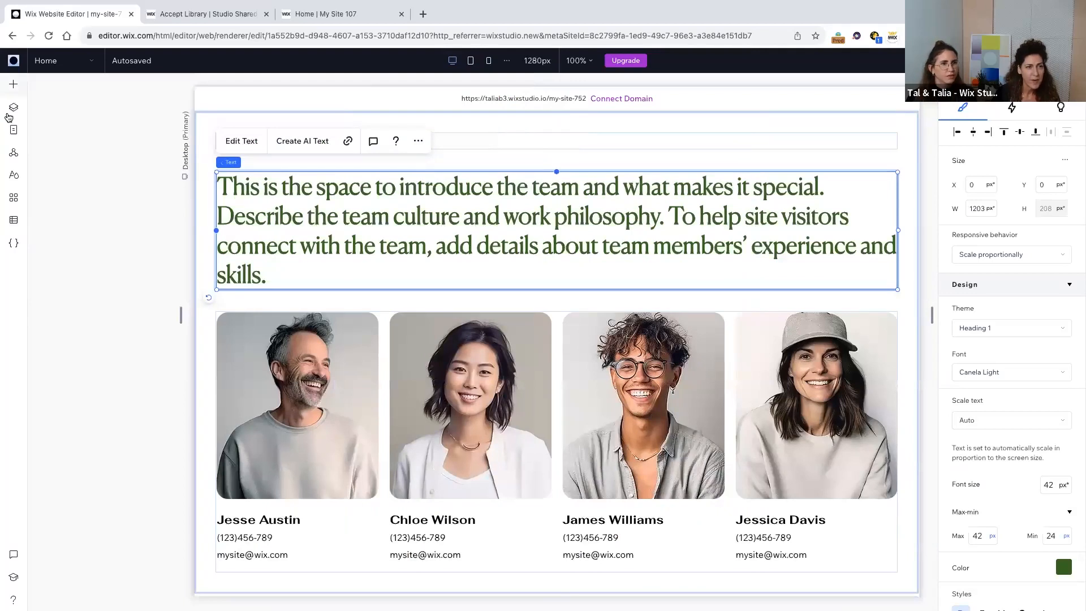
Change the site's action colors from the base color to a bright magenta pink and apply the new palette.
click(13, 176)
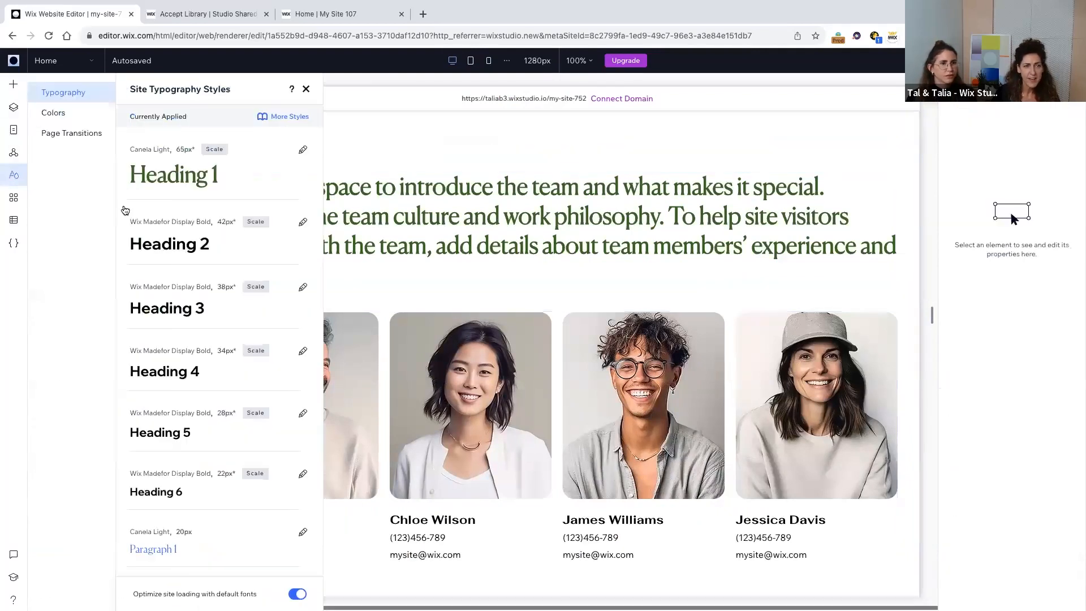
click(54, 115)
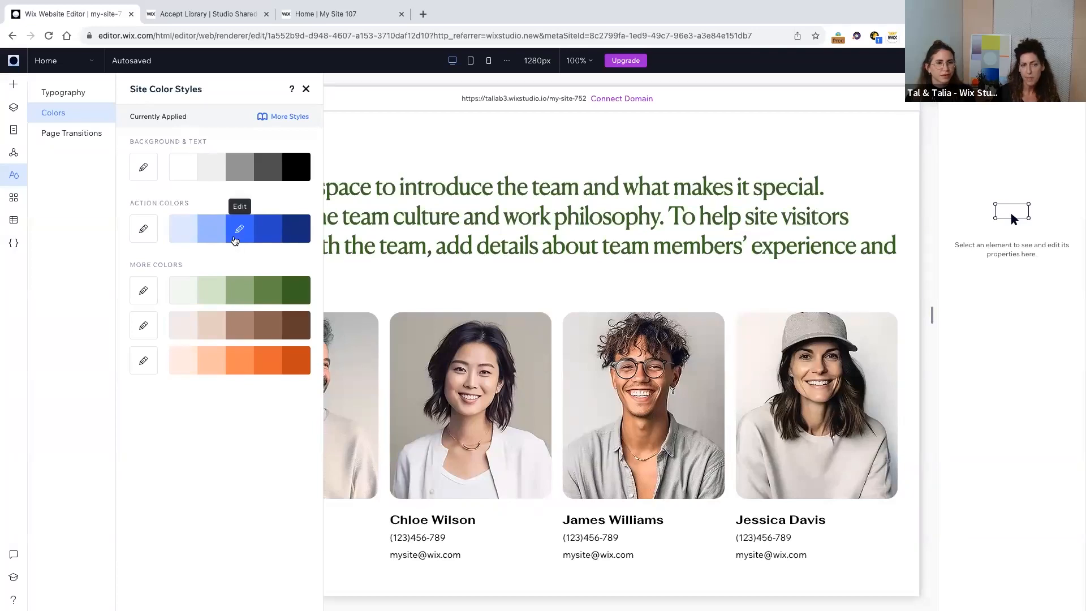
click(145, 229)
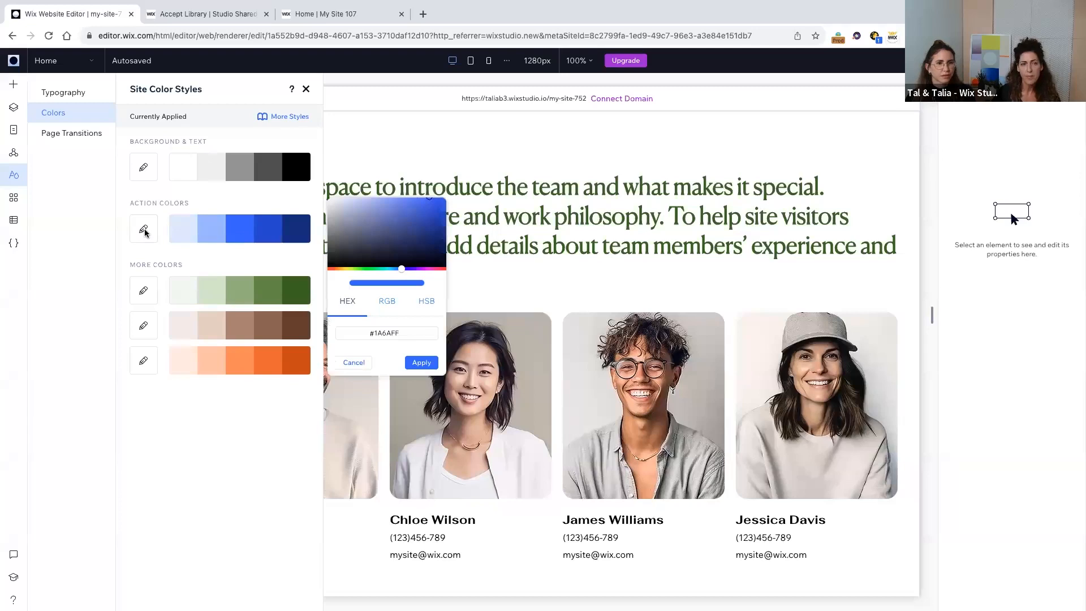
click(430, 269)
click(422, 205)
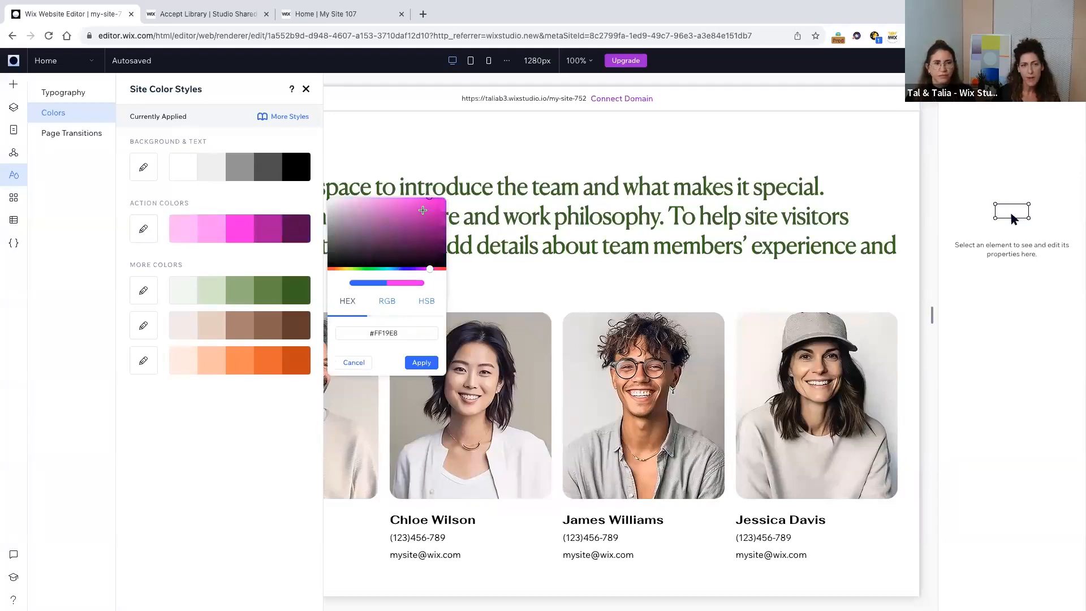
drag(423, 203, 423, 200)
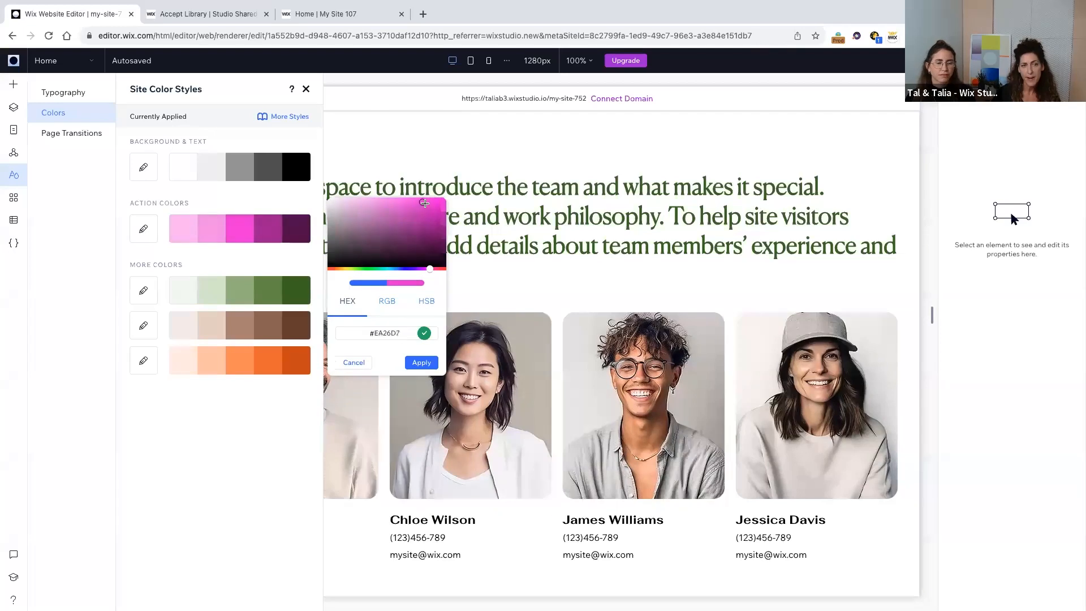
click(420, 362)
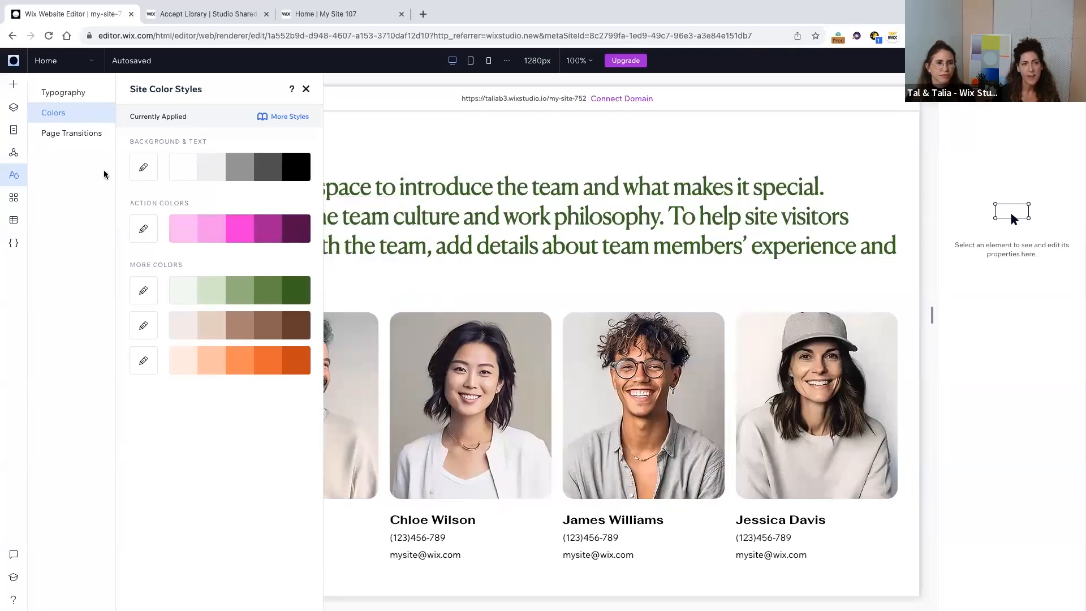
Review the page transition options and return to the site typography styles to check the recolored Paragraph 1.
click(70, 134)
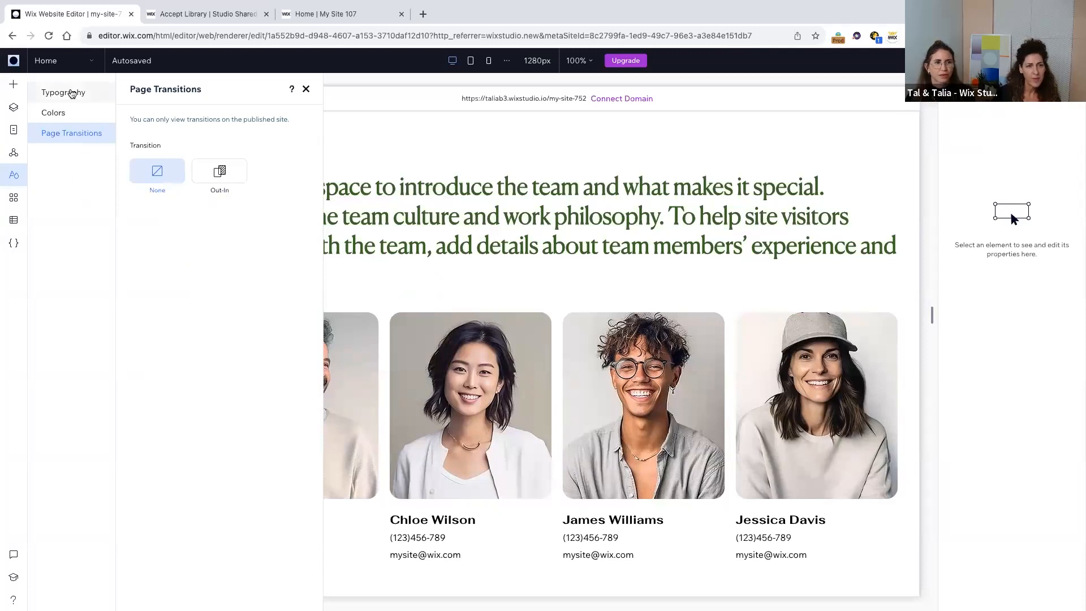
click(67, 92)
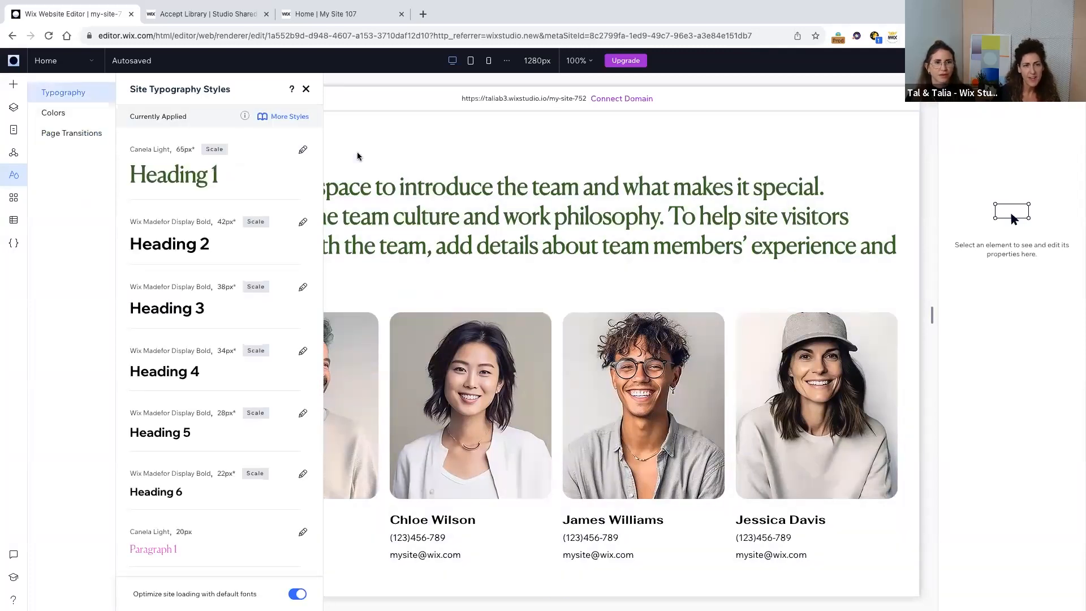
key(ctrl+Left)
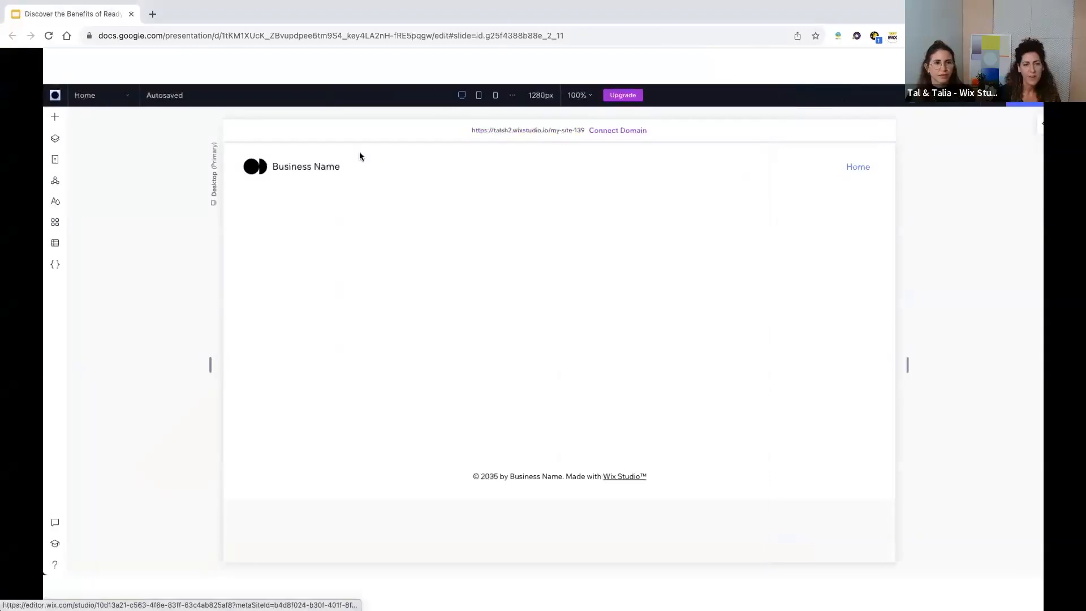
key(Right)
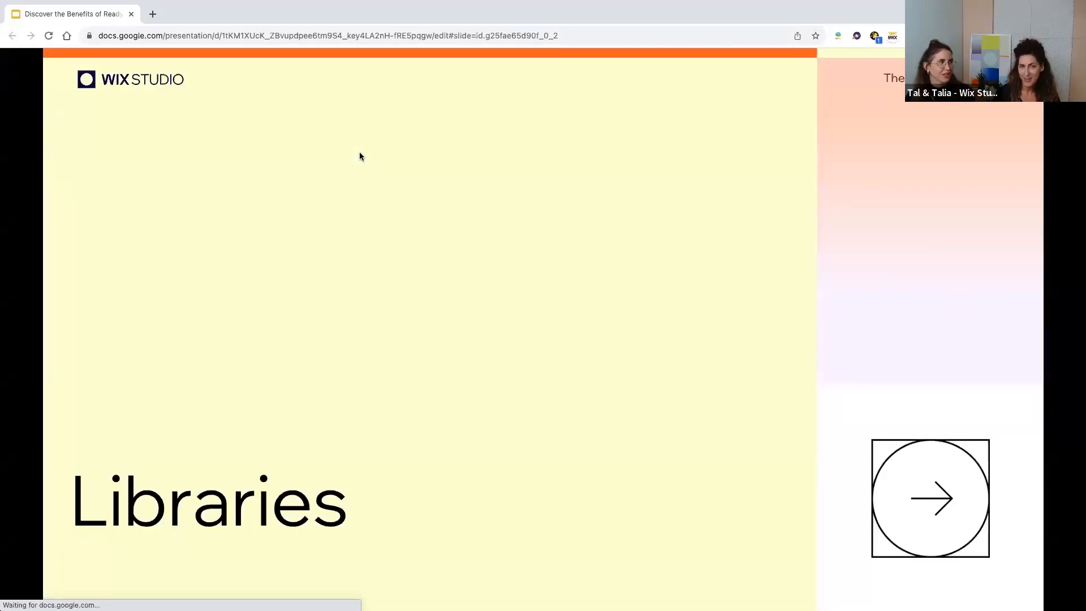
key(Right)
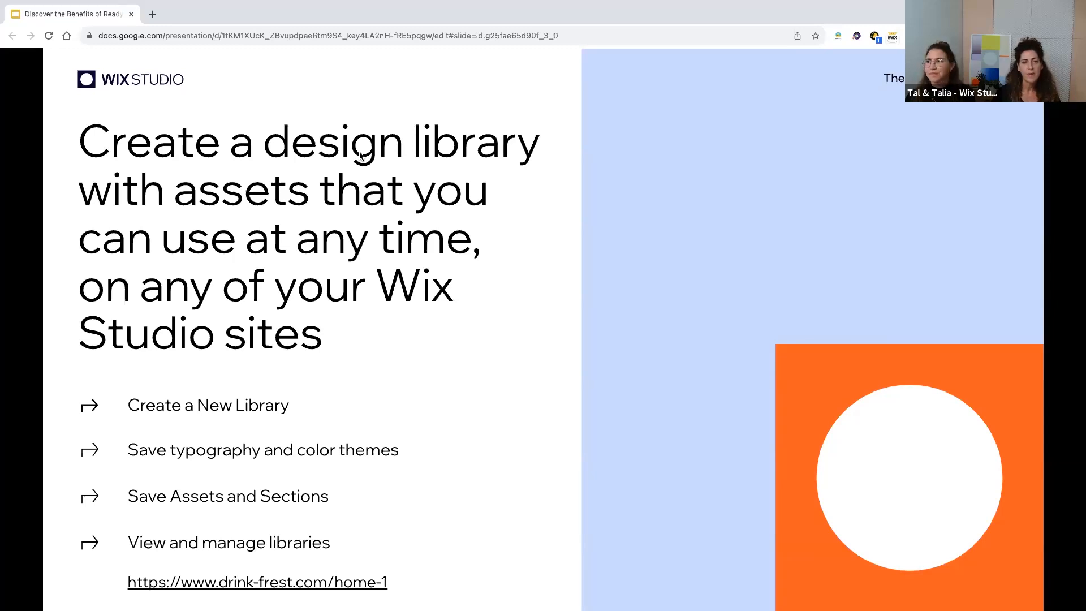
key(Right)
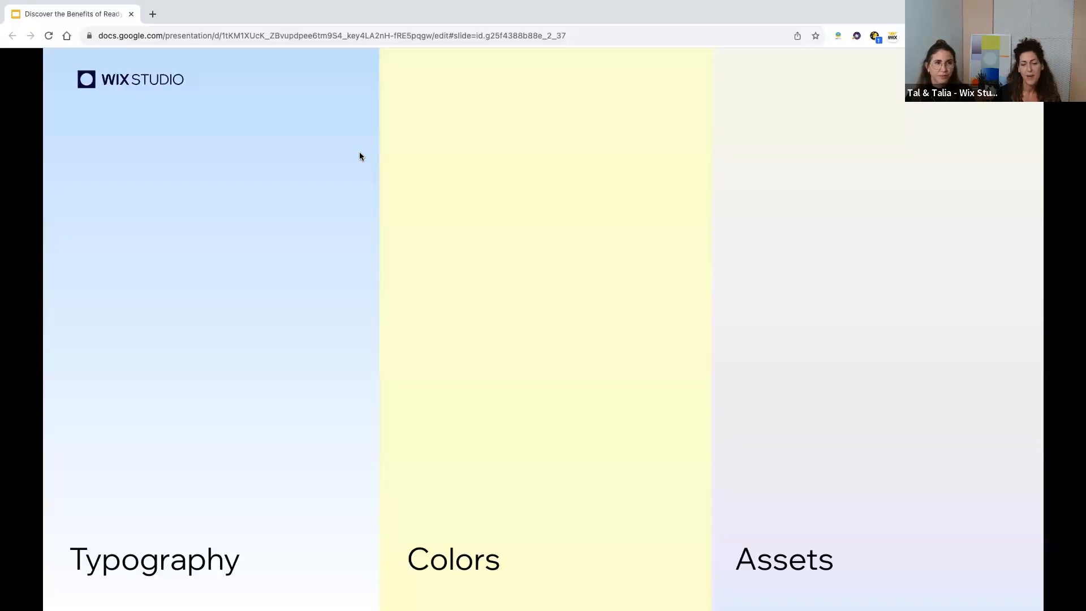
click(385, 186)
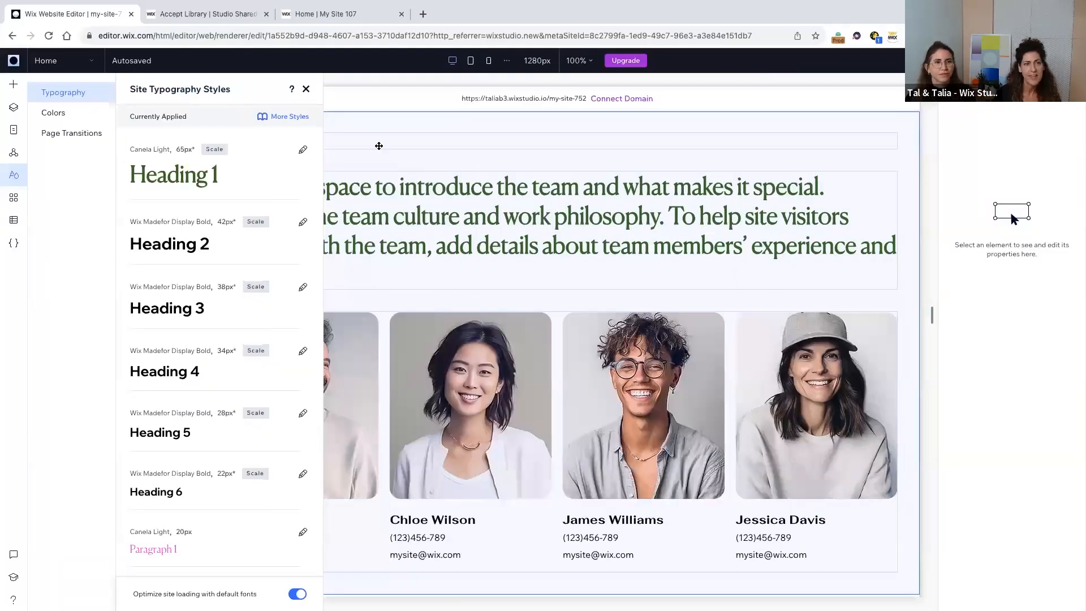
Close the site styles, review the site's libraries and what a new library can include, and leave without creating one.
click(306, 89)
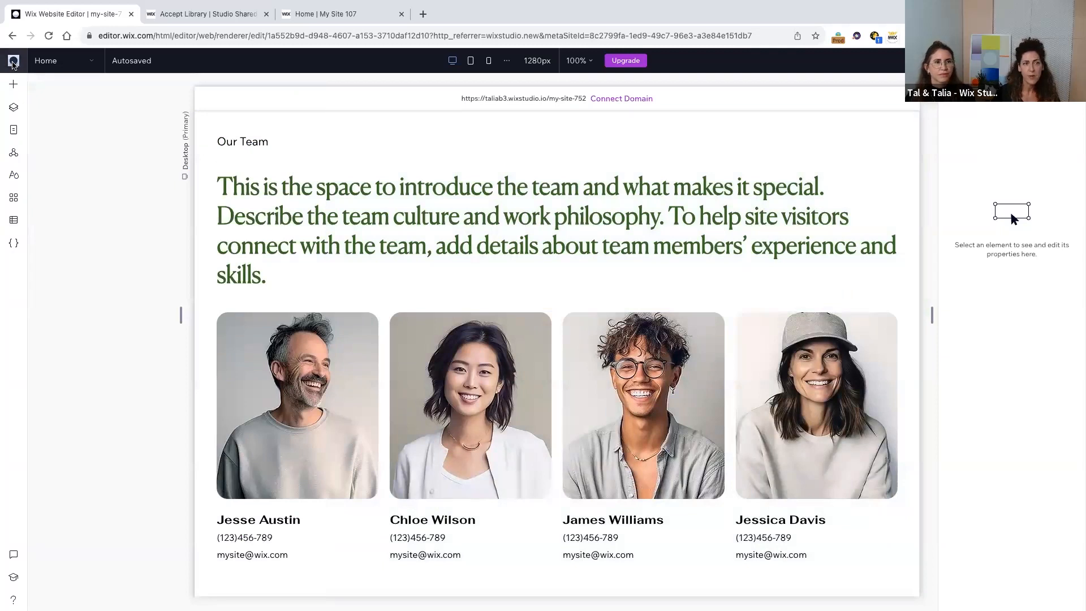
click(13, 62)
mouse_move(41, 133)
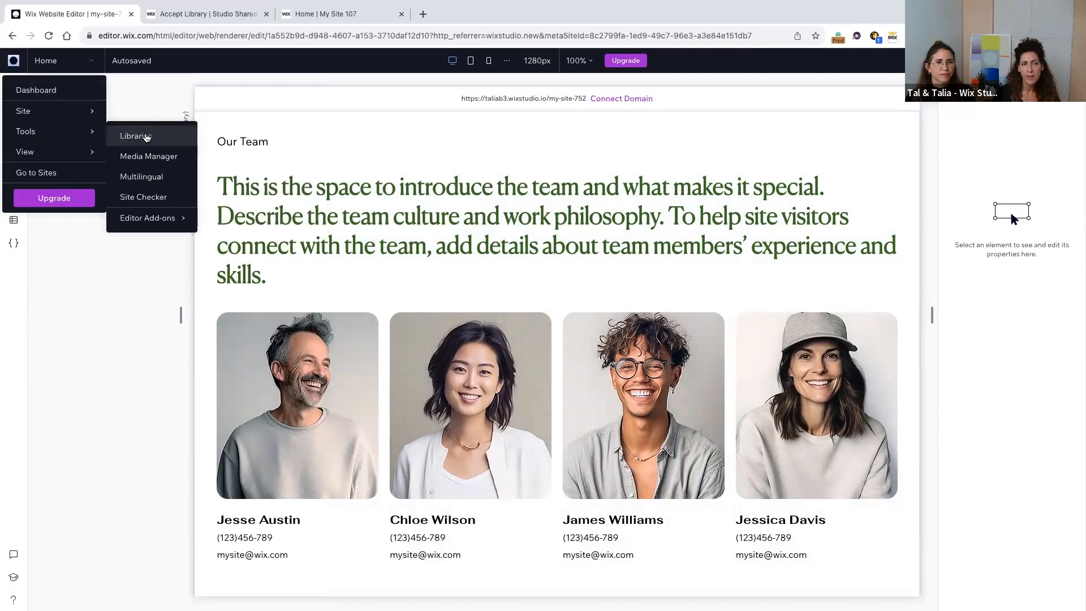
click(146, 137)
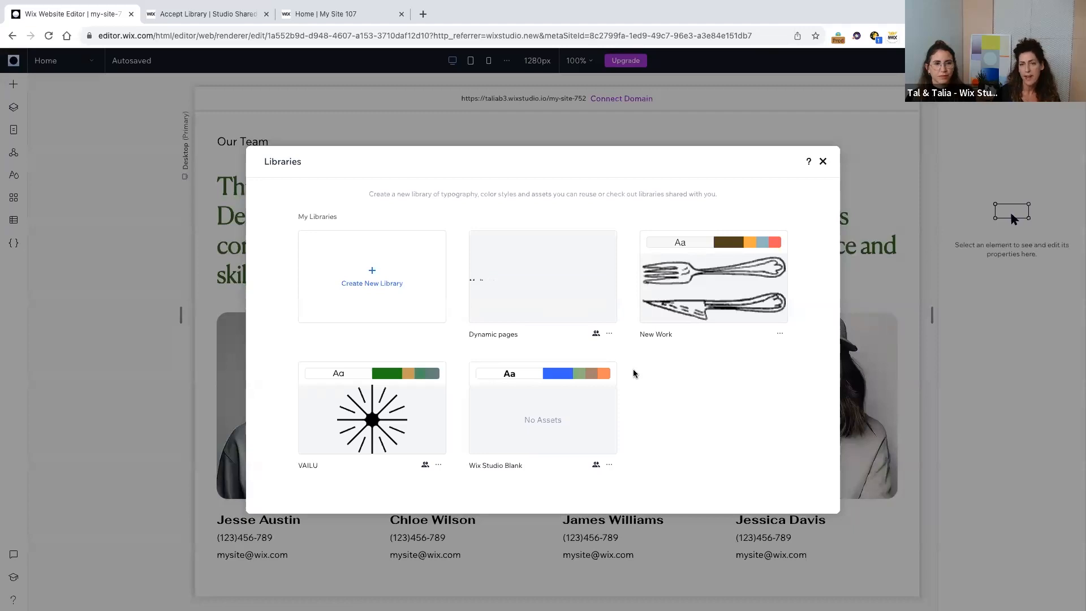
click(373, 296)
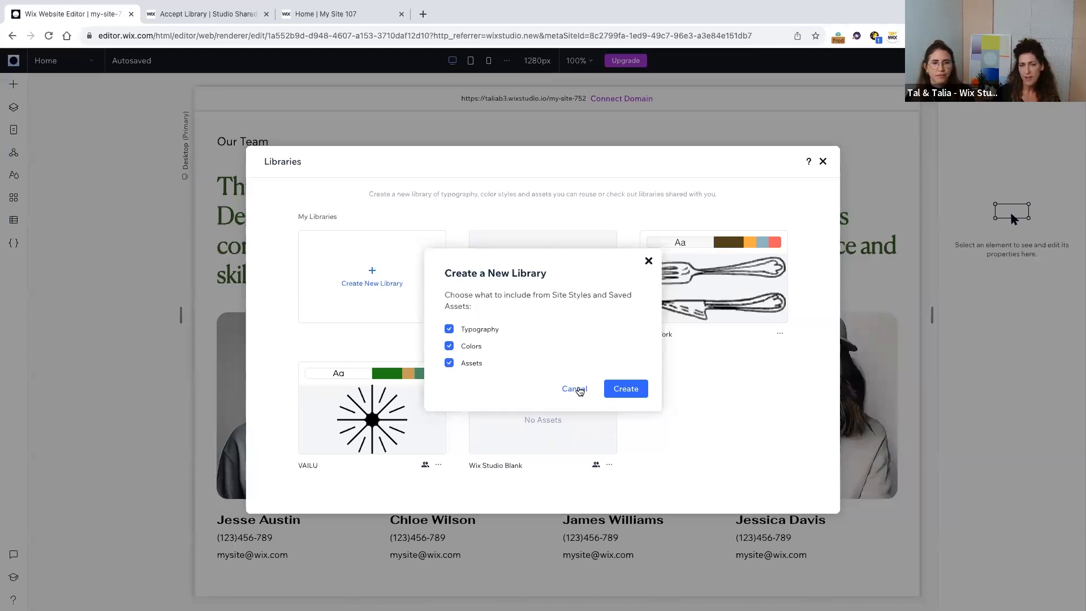
click(575, 388)
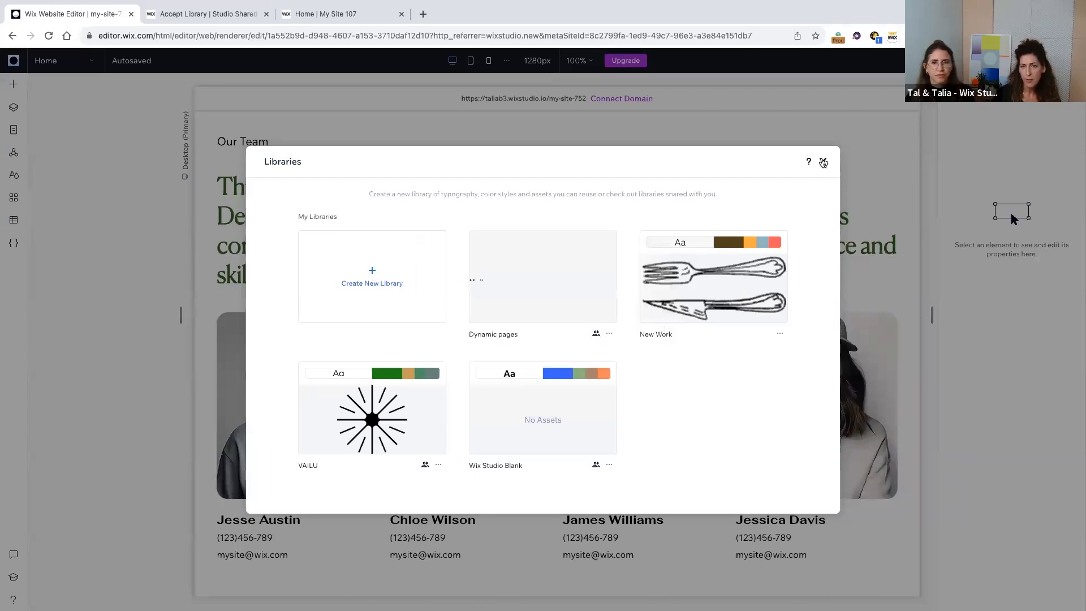
click(823, 161)
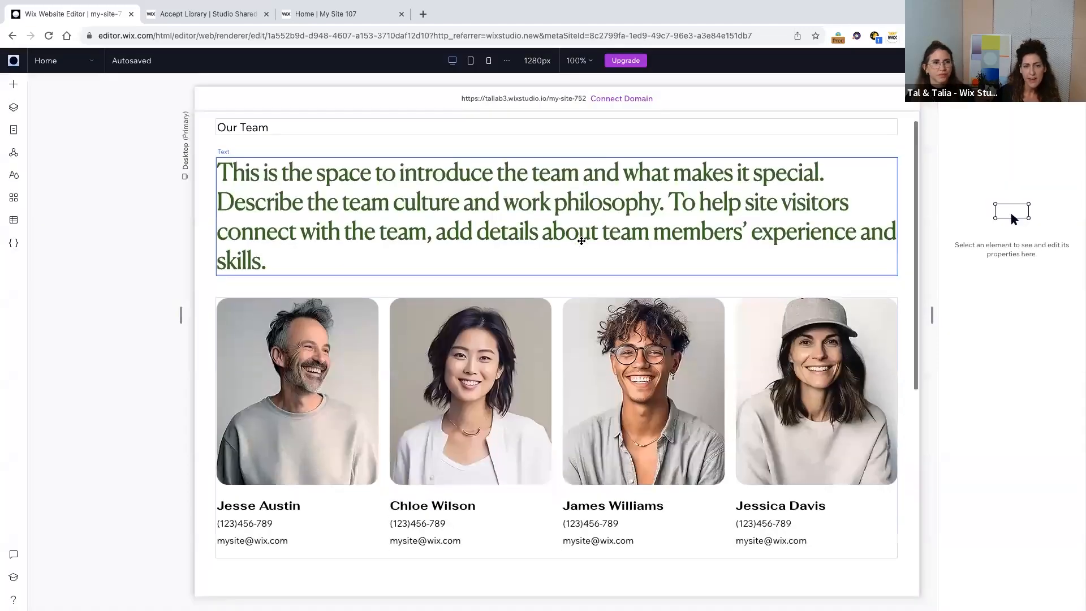
Save the container with the scrolling NEW text as an asset named "New" in Saved Assets, and check it among the addable assets.
scroll(581, 241, down, 3)
scroll(581, 241, down, 4)
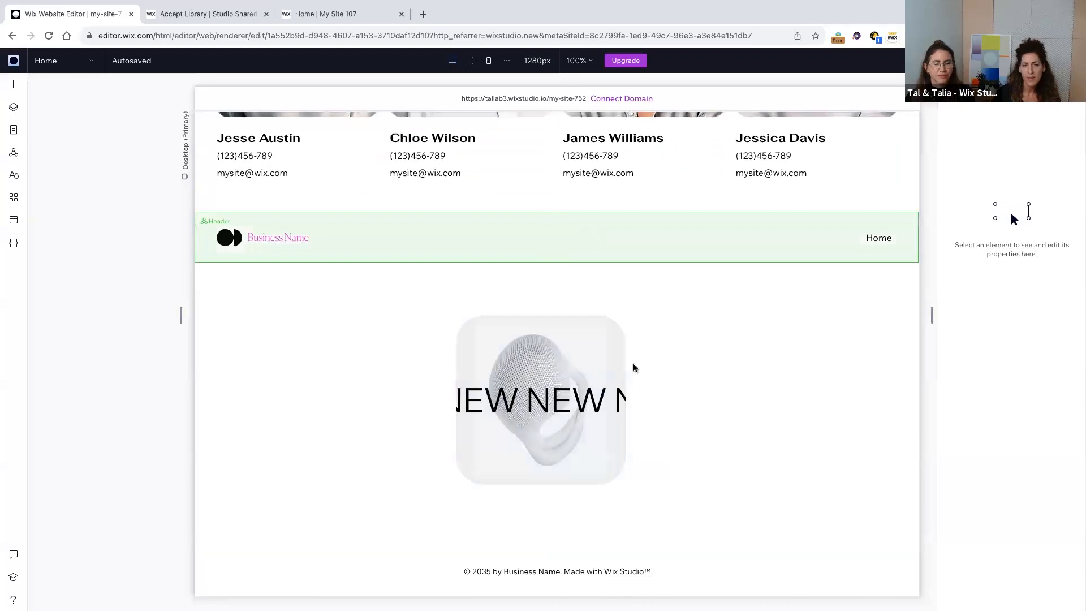
click(607, 337)
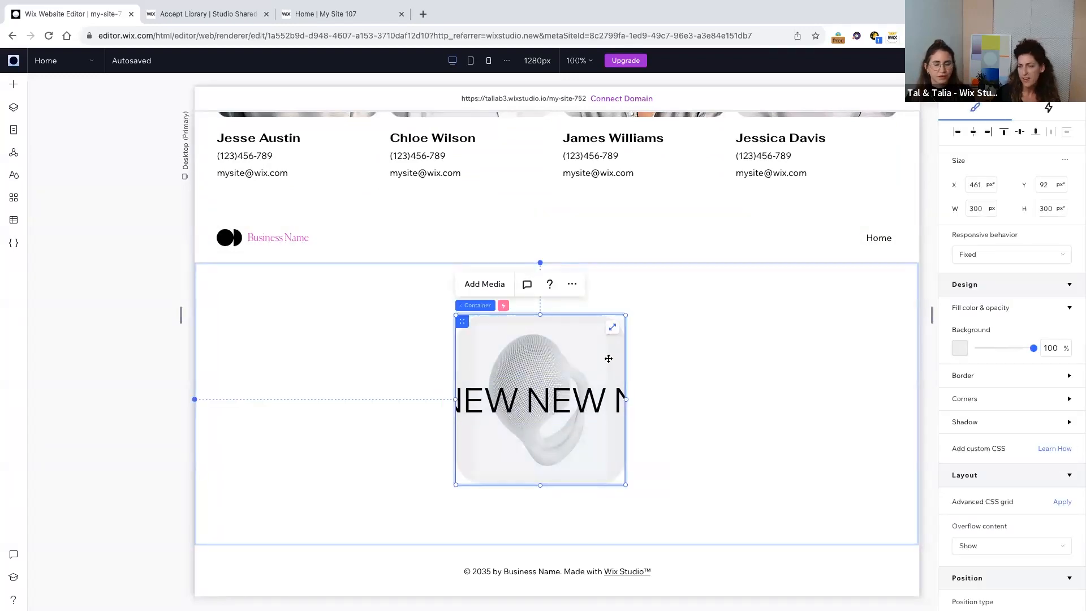
click(572, 286)
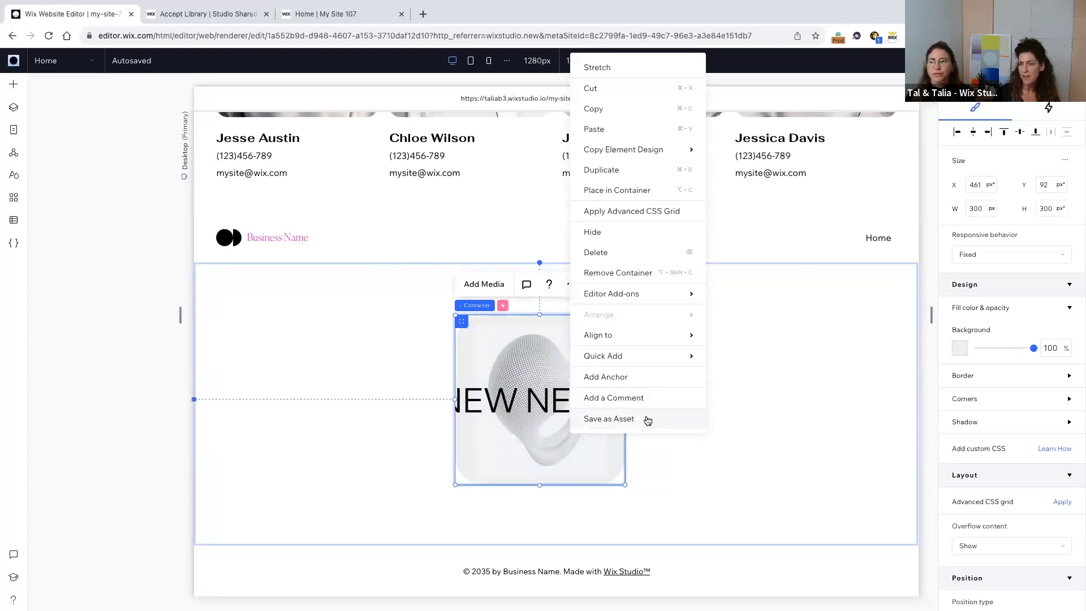
click(609, 418)
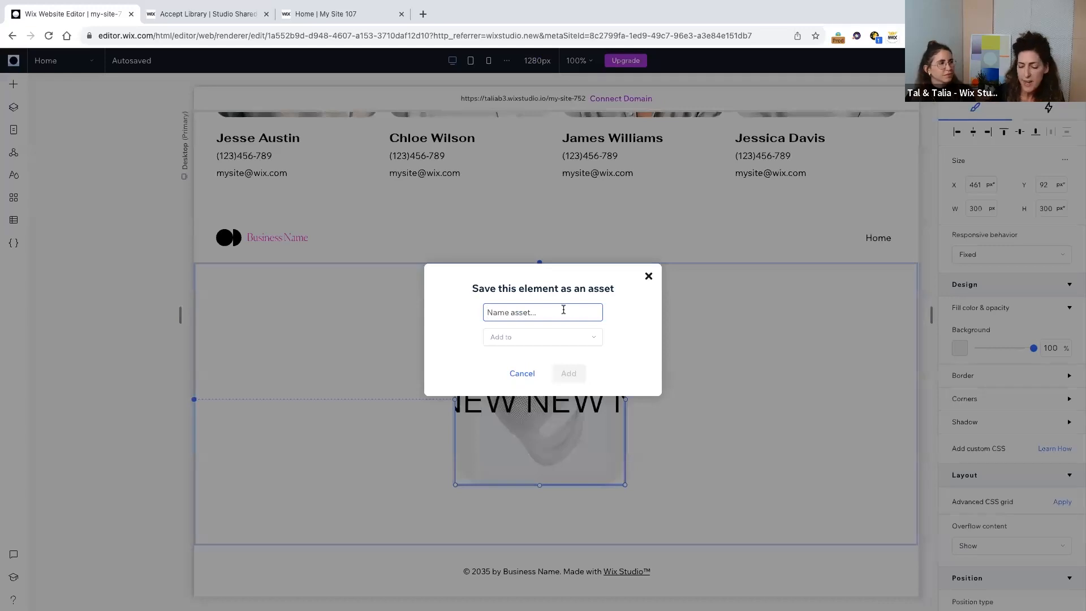
text(New)
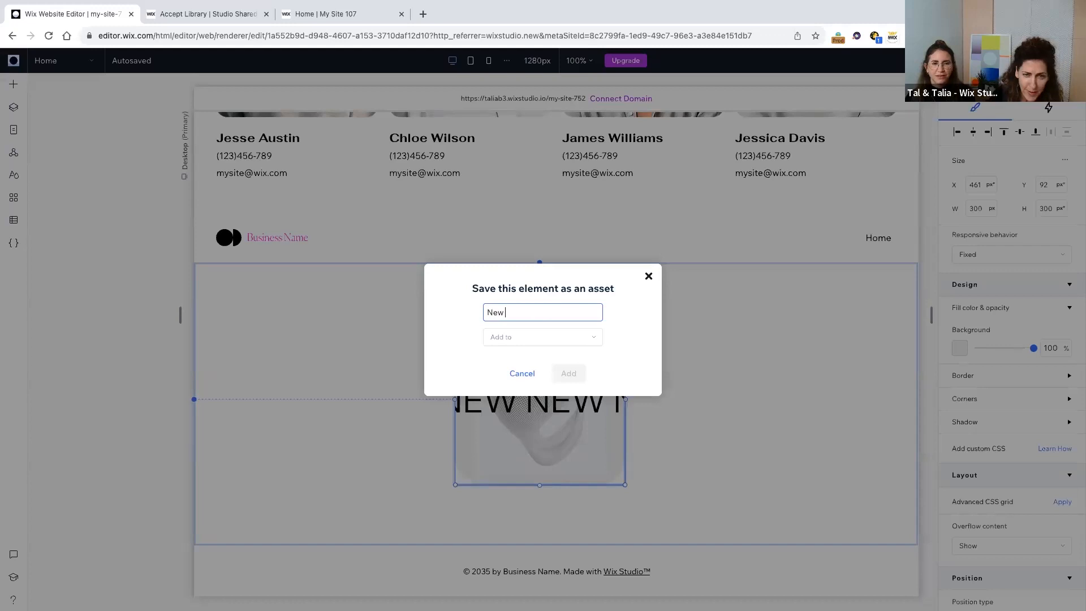
click(584, 334)
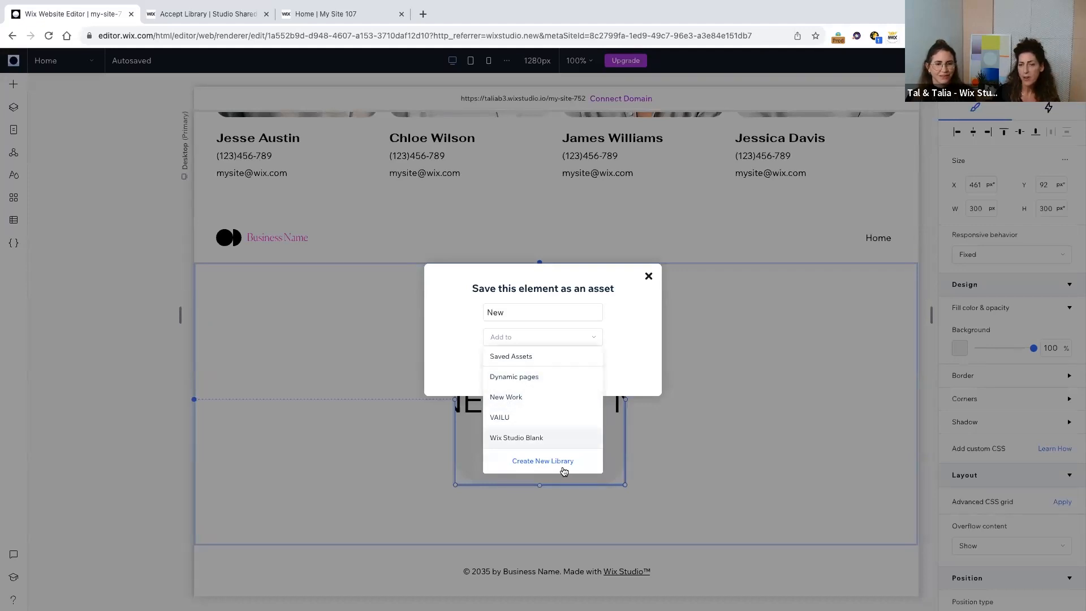
click(520, 357)
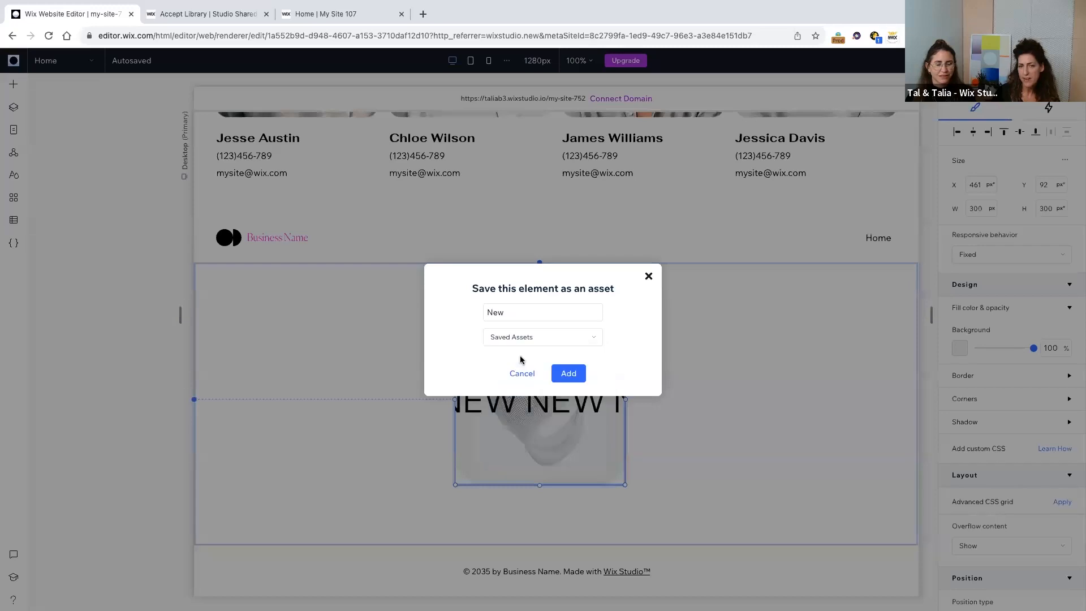
click(575, 374)
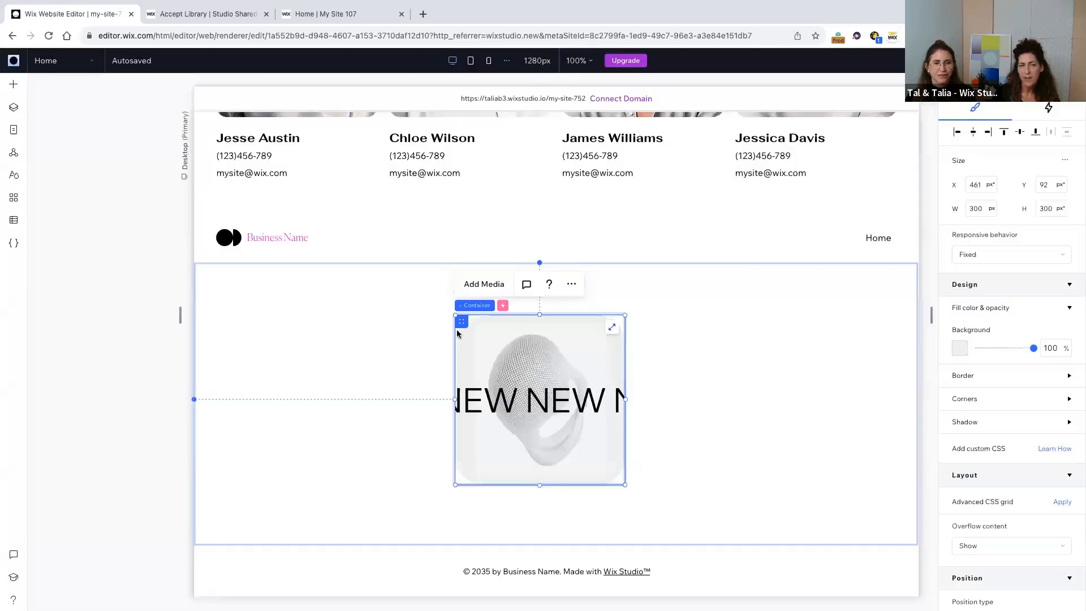
click(10, 85)
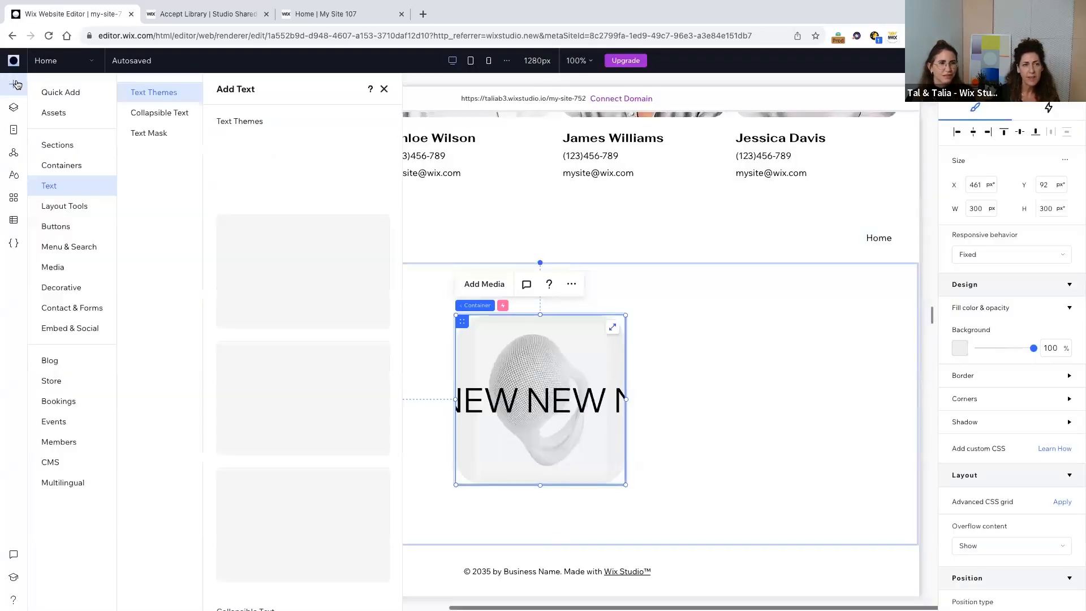
click(54, 112)
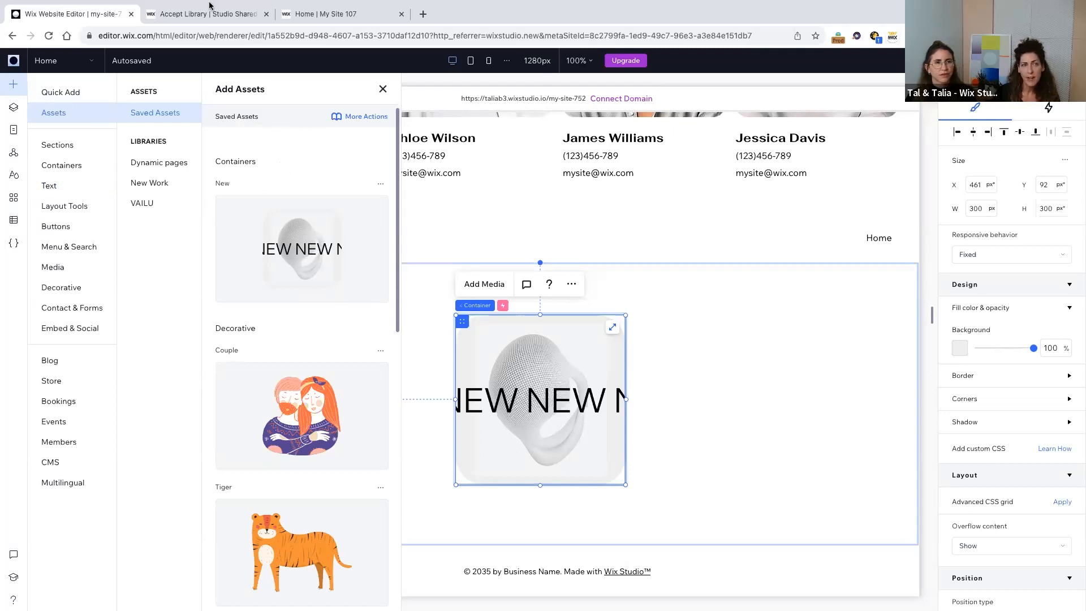
Accept the shared FREST library into the account, close the resulting site selector page, and return to the site editor.
mouse_move(212, 12)
click(200, 44)
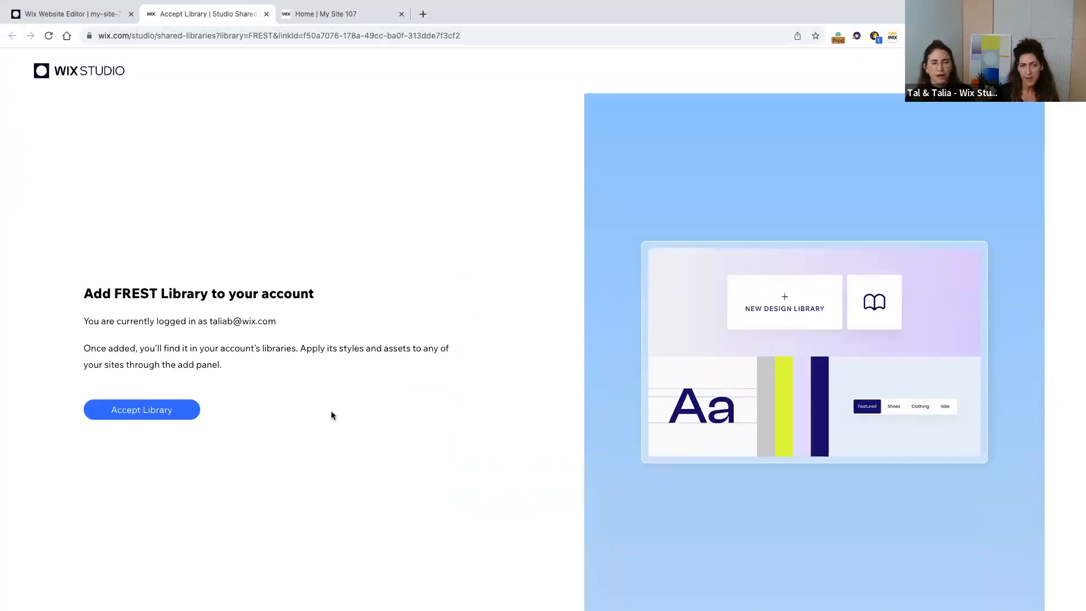
click(158, 412)
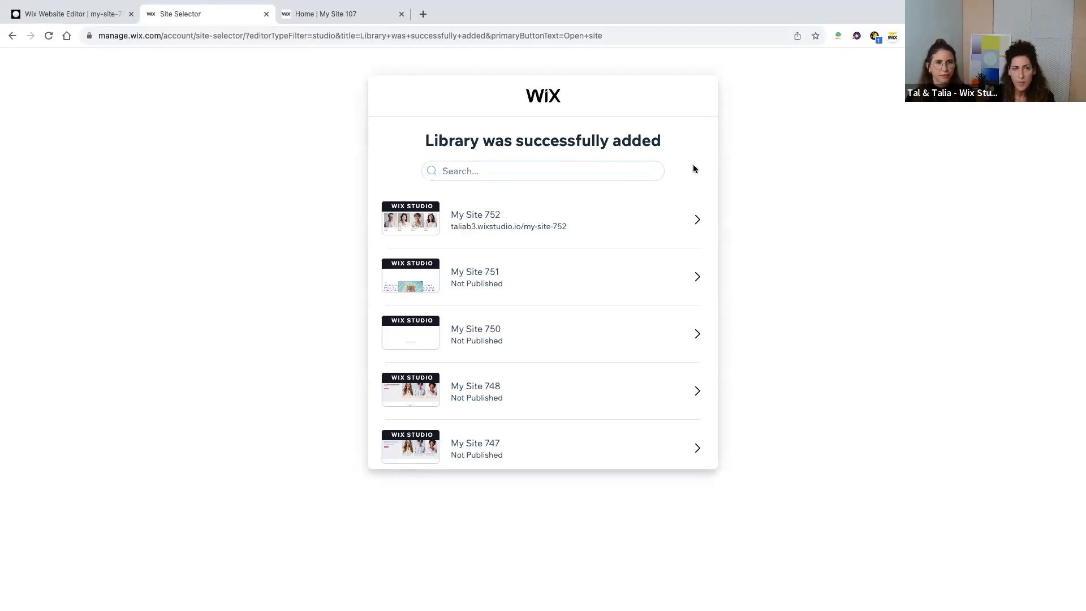
key(super+w)
click(83, 13)
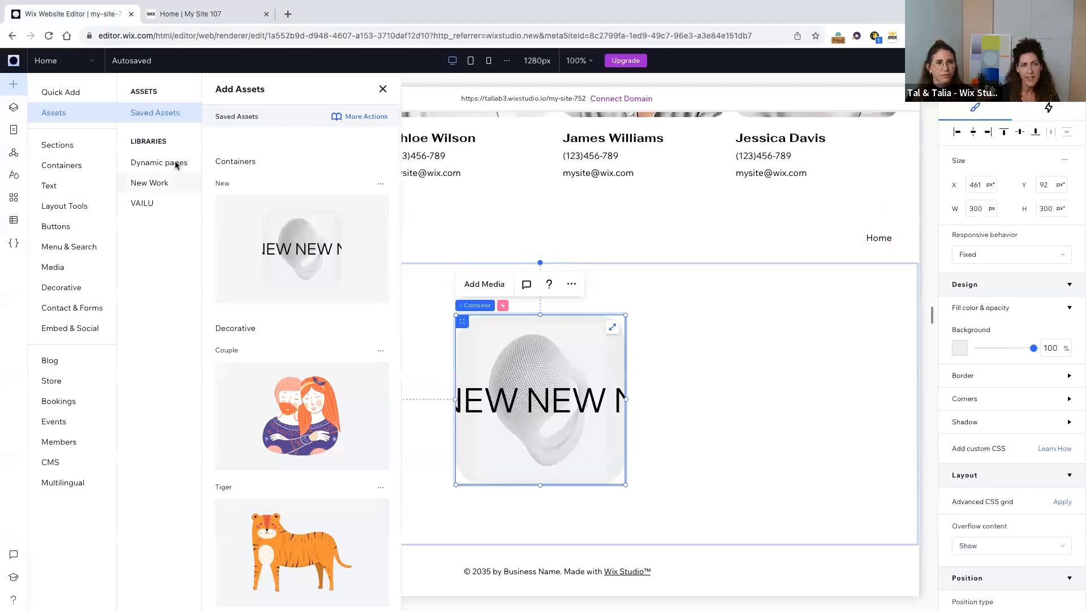
Open the shared FREST library from the site's libraries and review its typography and color styles.
click(12, 61)
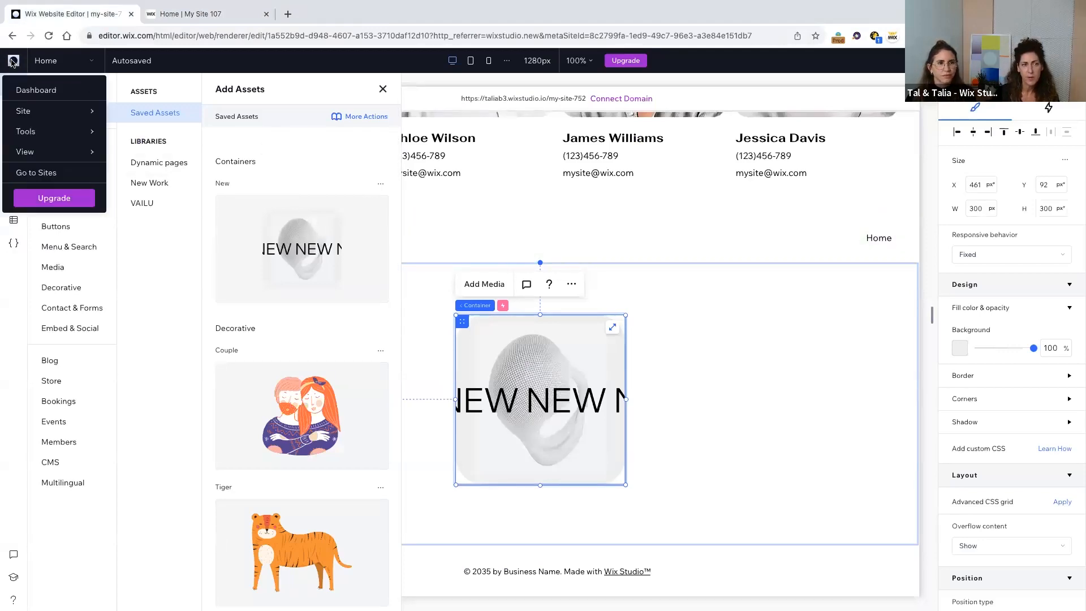
mouse_move(23, 131)
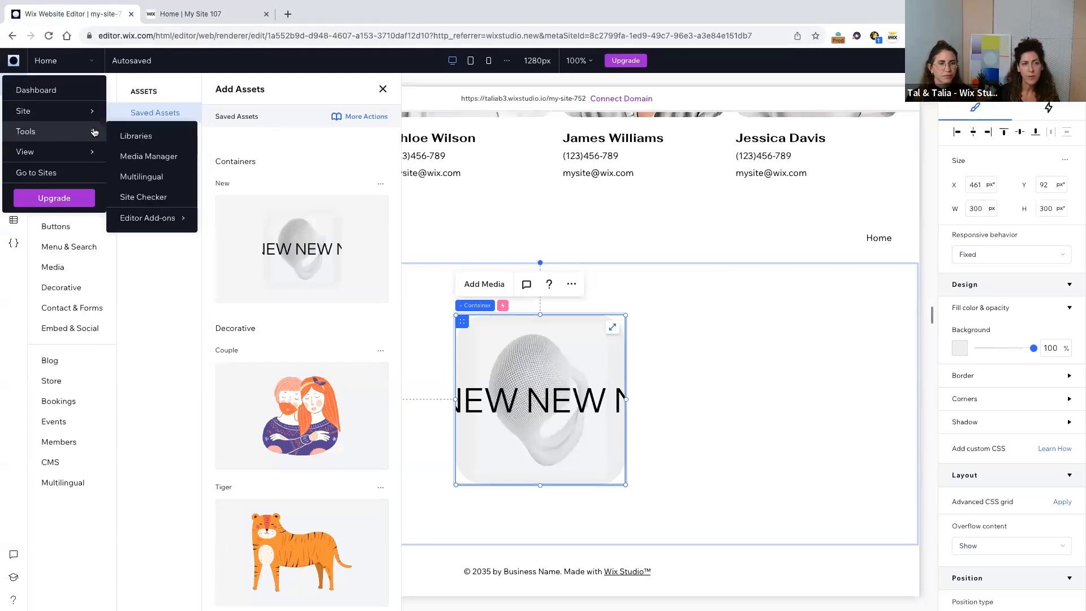
click(136, 137)
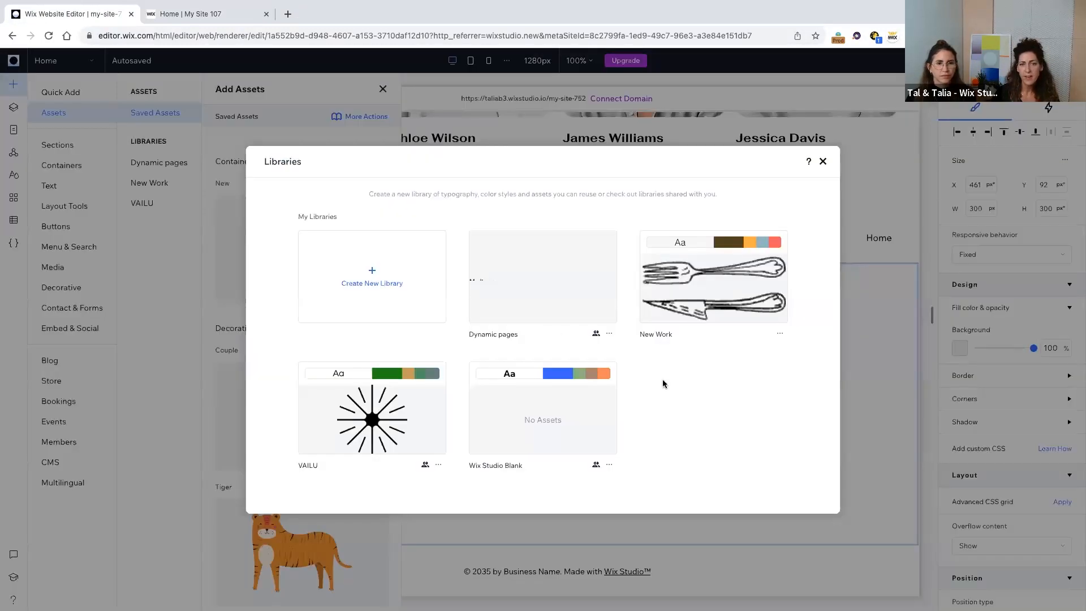
scroll(663, 383, down, 2)
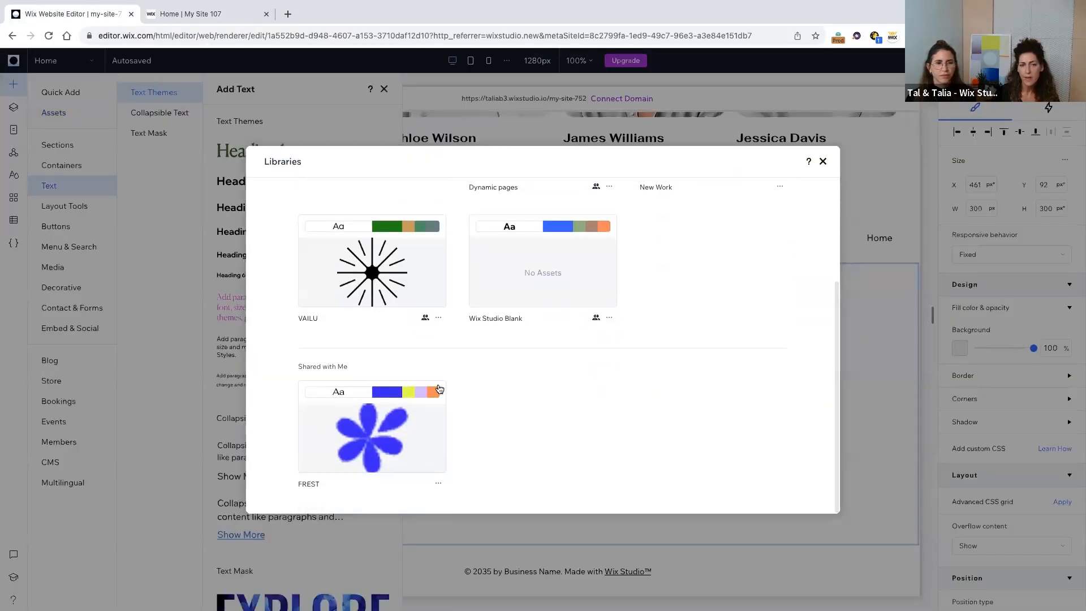
click(394, 432)
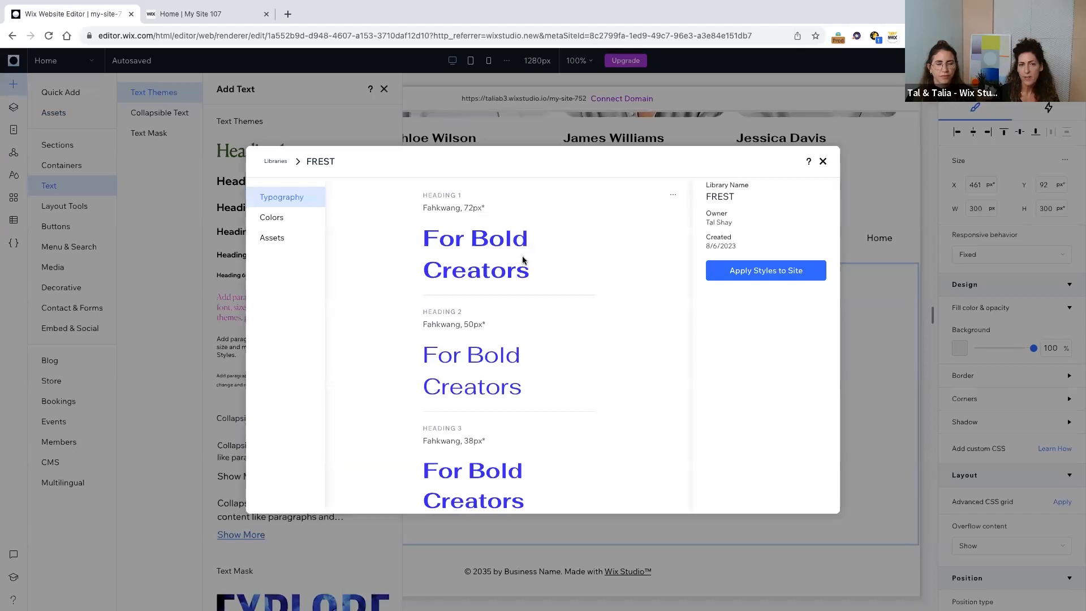
scroll(521, 256, down, 8)
scroll(456, 235, up, 4)
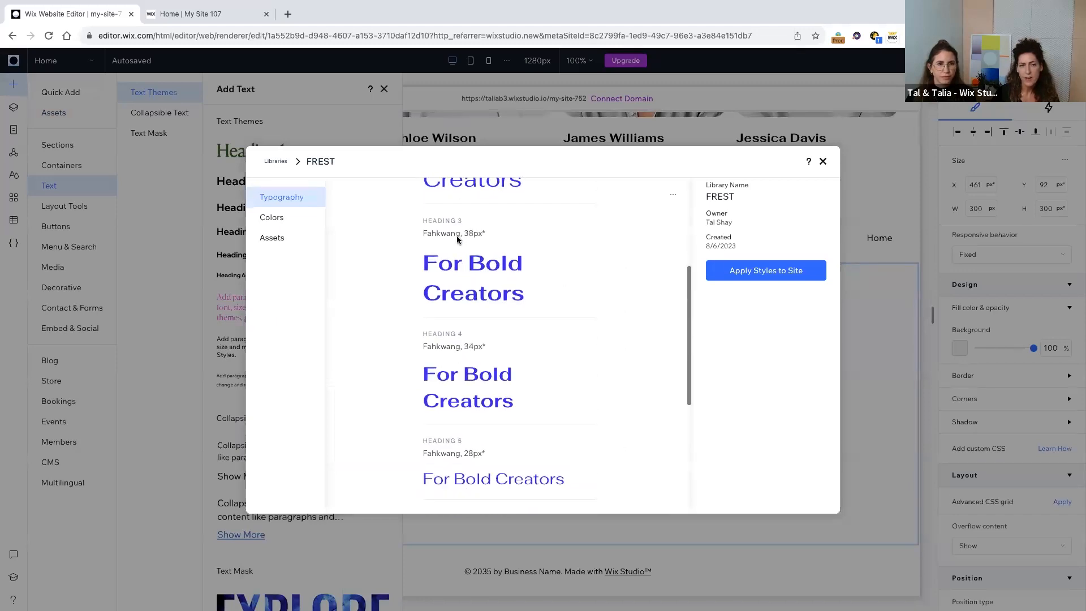
click(283, 218)
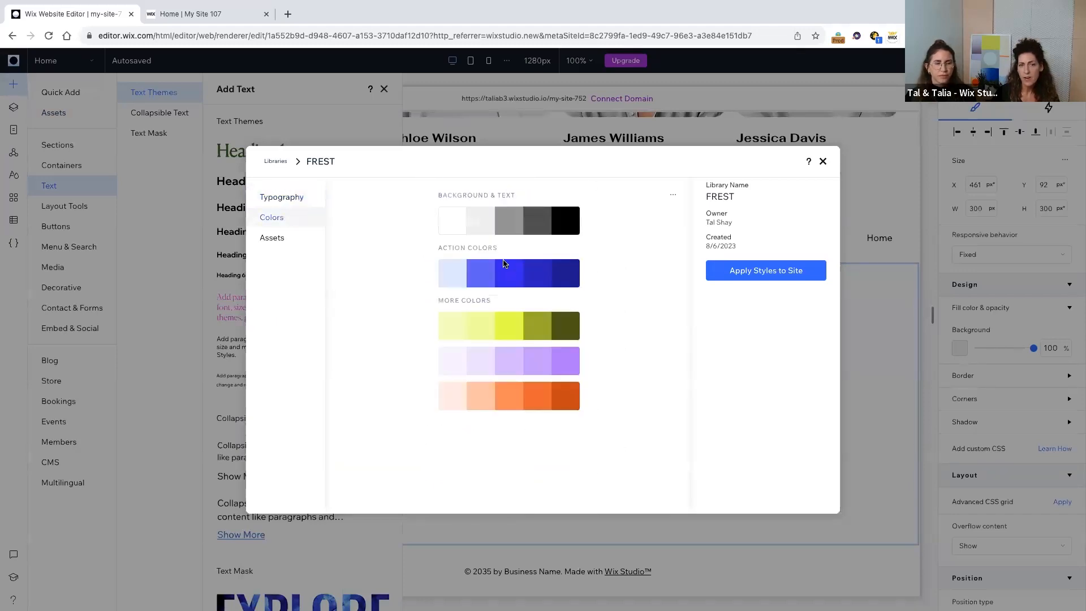
Browse the media assets in the FREST library and apply the library's styles to the site.
click(274, 237)
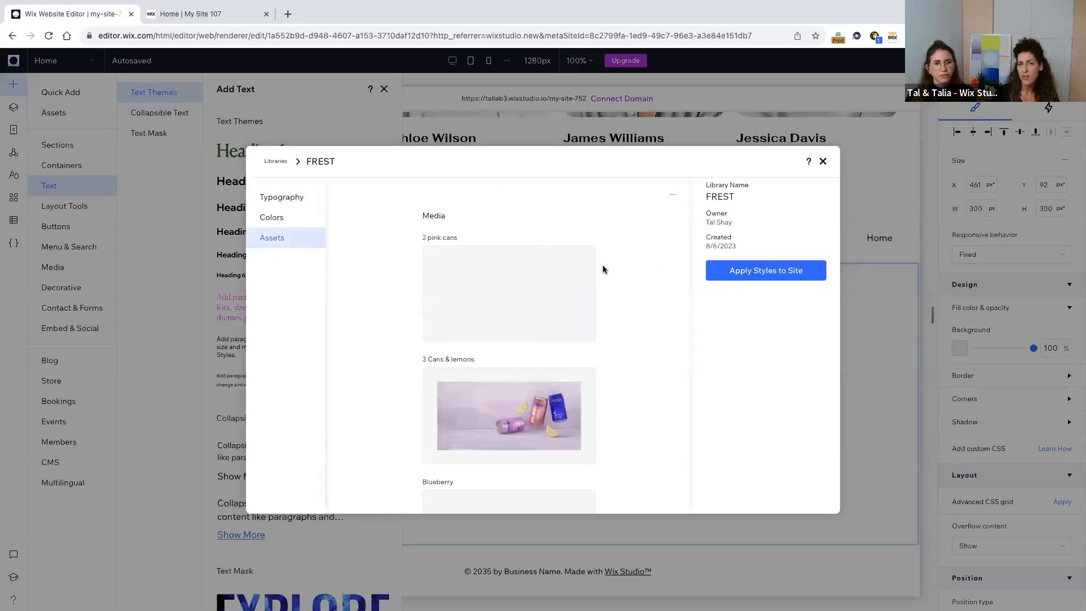
scroll(596, 275, down, 10)
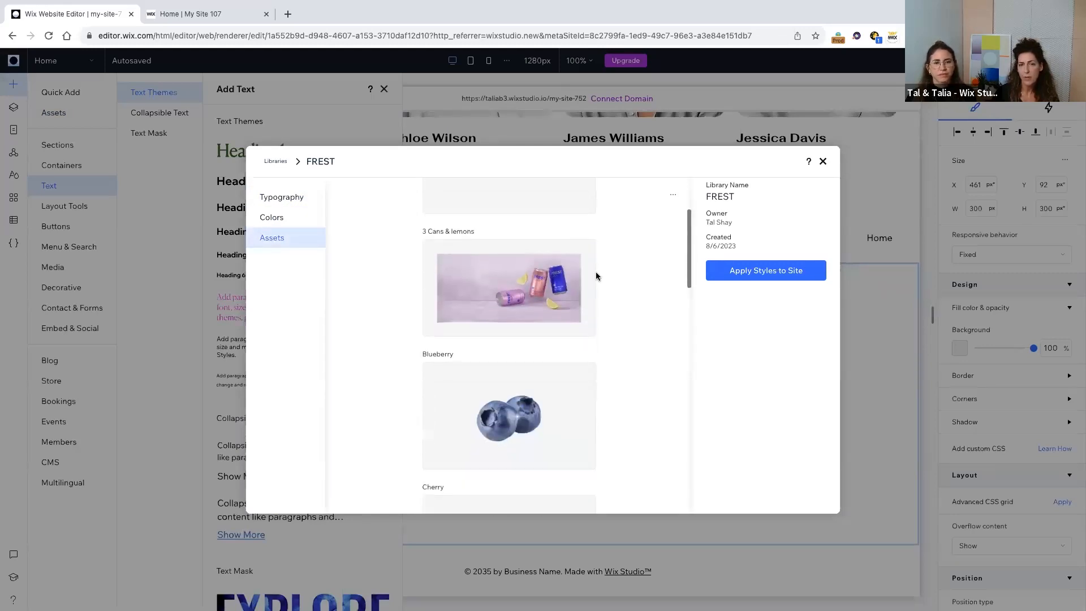
scroll(596, 275, down, 8)
scroll(596, 276, up, 12)
scroll(595, 275, up, 5)
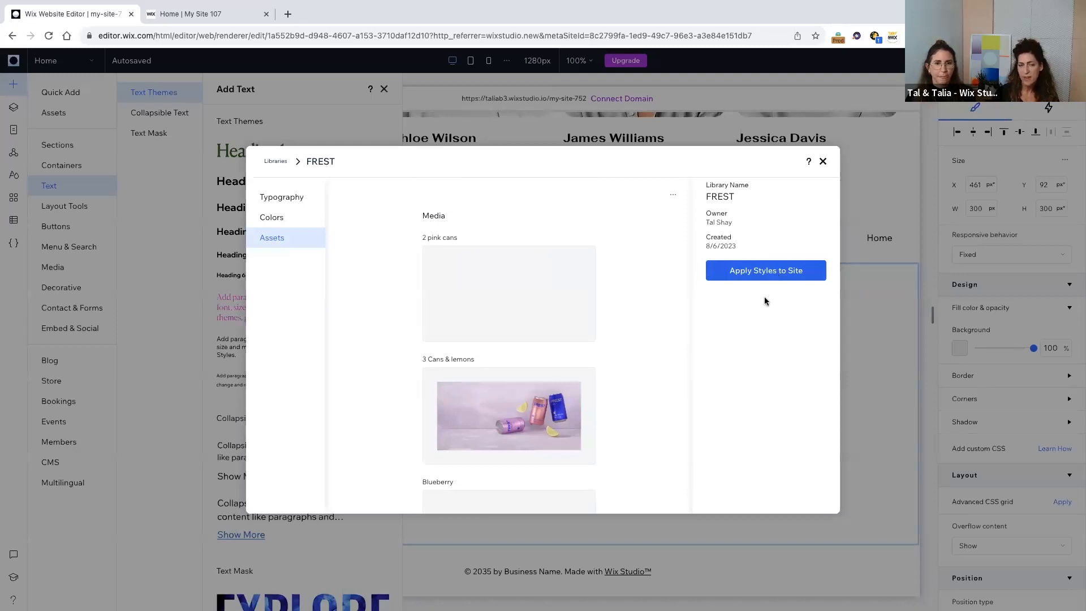
click(764, 271)
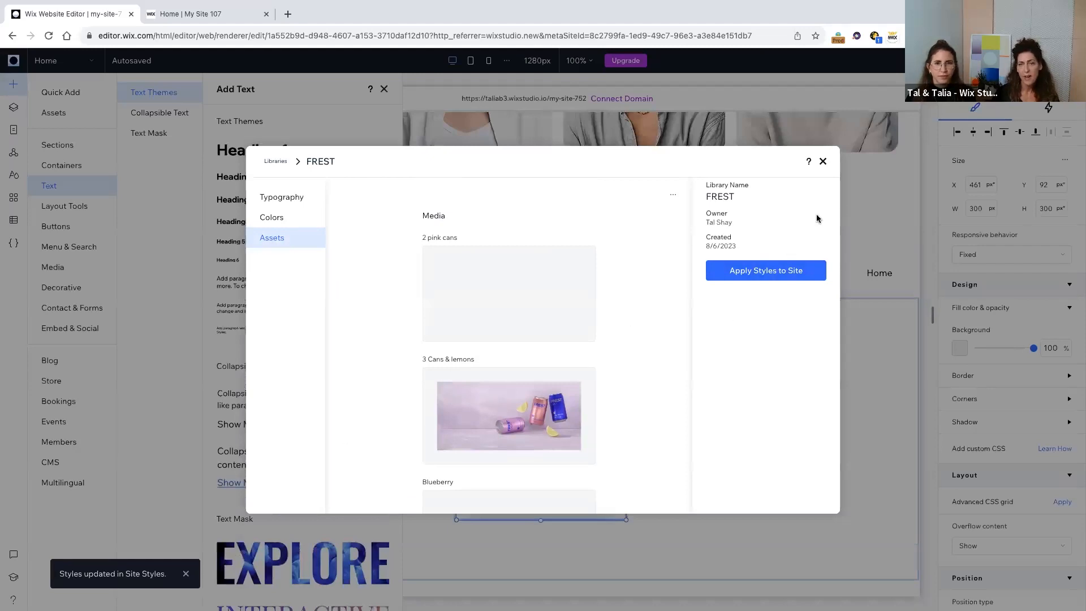
Close the FREST library and review the site's applied typography and color styles along with the restyled team section.
click(823, 162)
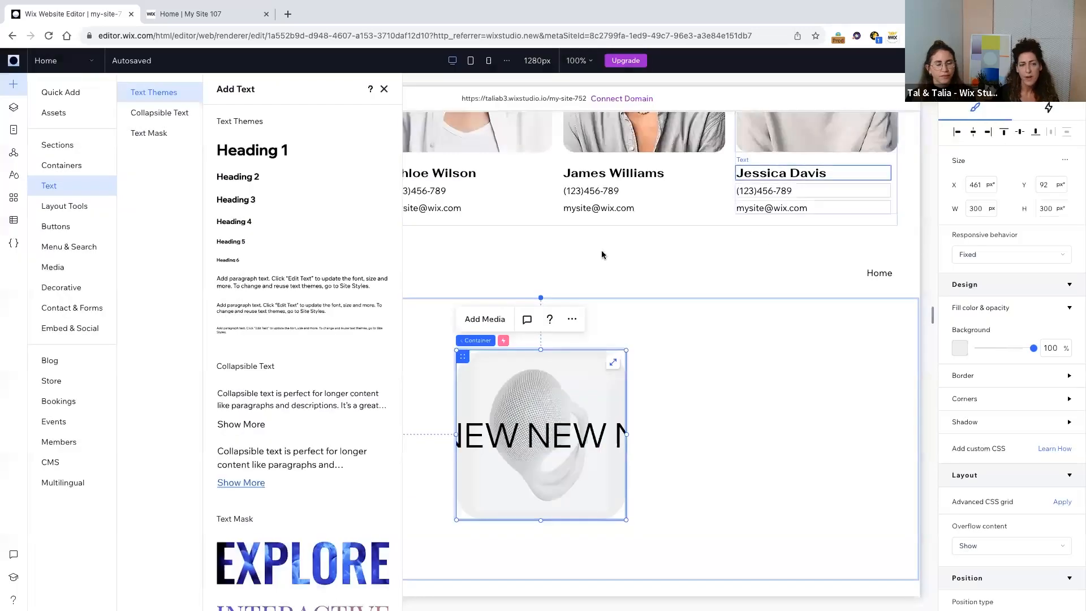
click(11, 176)
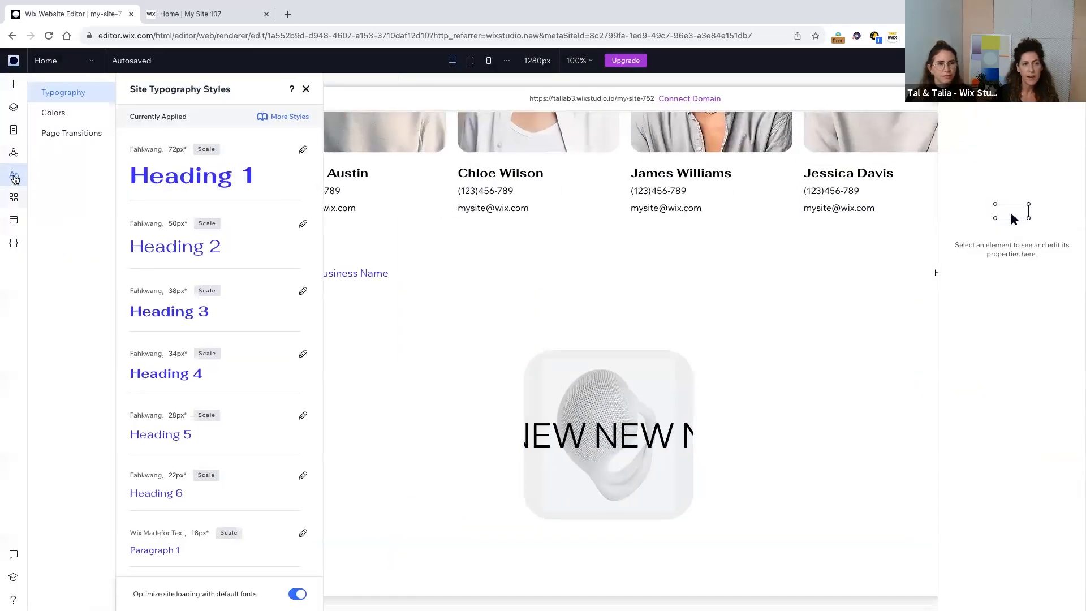
scroll(211, 177, down, 2)
scroll(213, 179, up, 2)
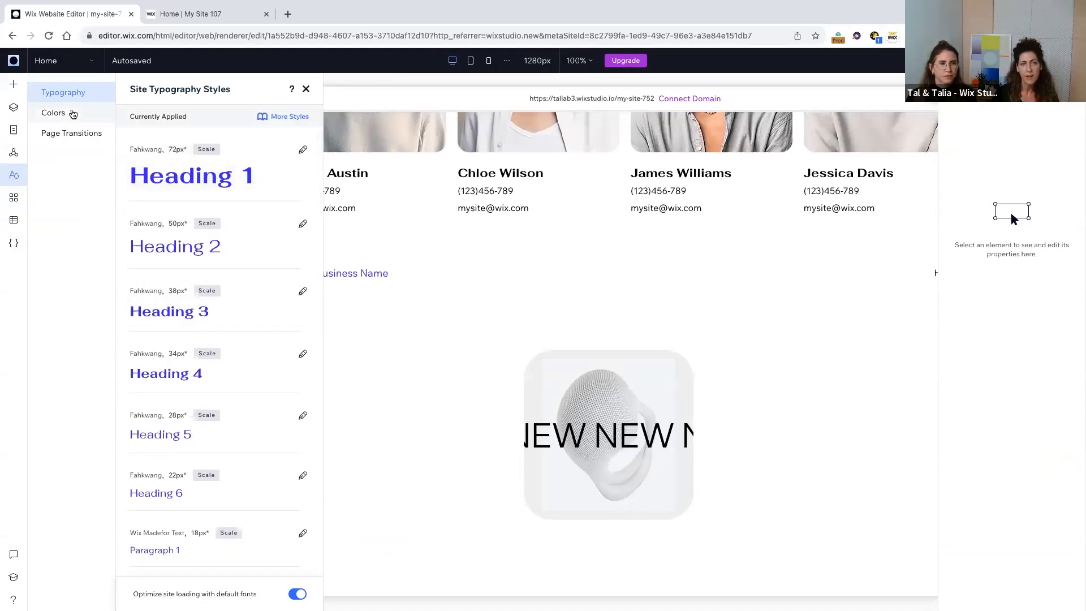
click(54, 112)
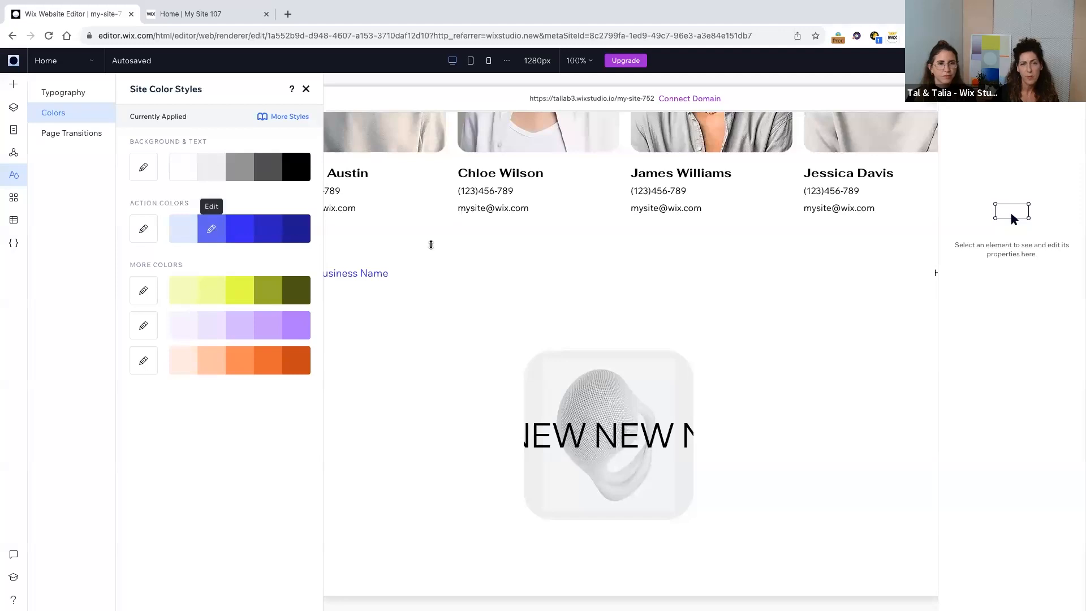
scroll(488, 183, up, 7)
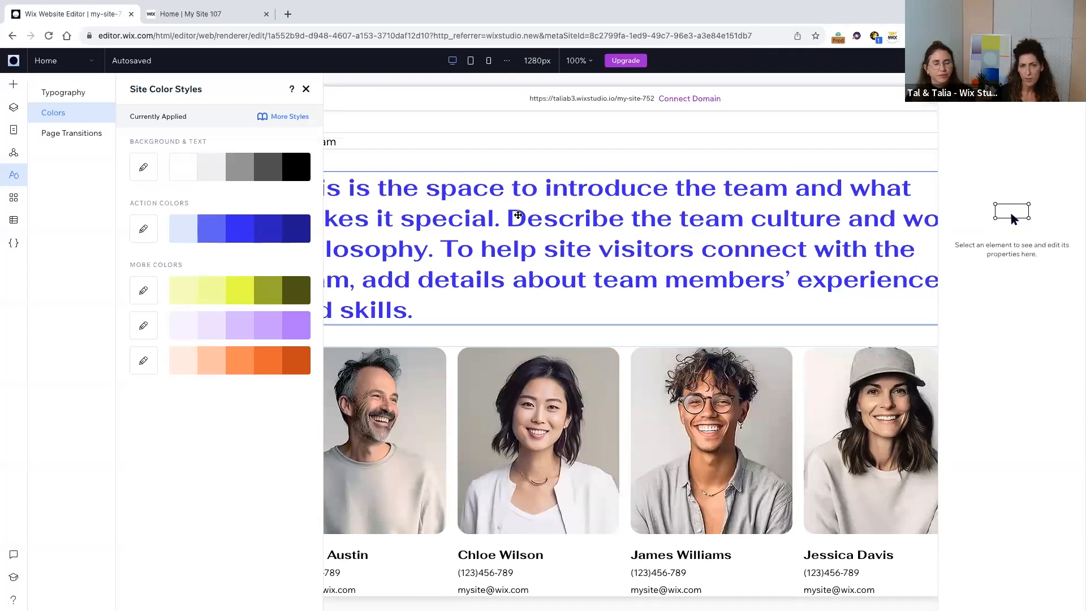
click(47, 135)
click(59, 96)
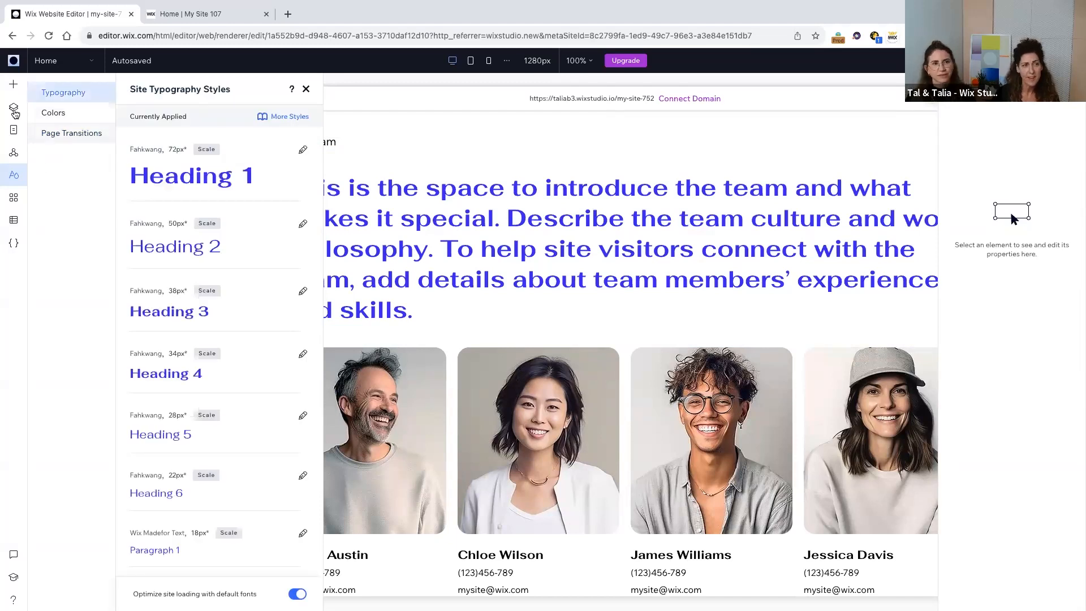
Browse the FREST library's style preview, media and decorative logo among the addable assets.
click(13, 86)
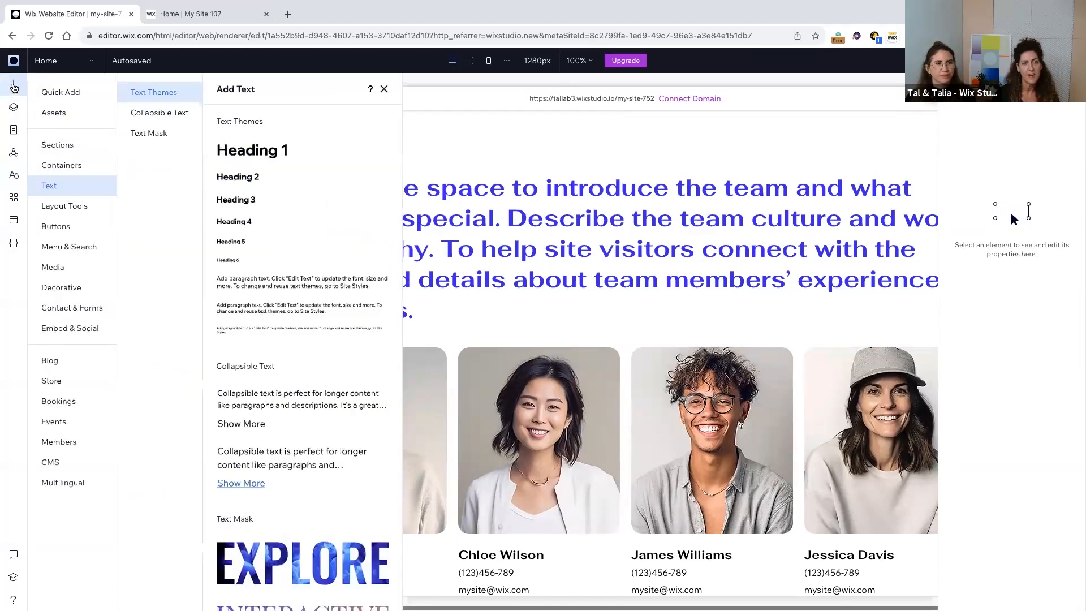
click(52, 112)
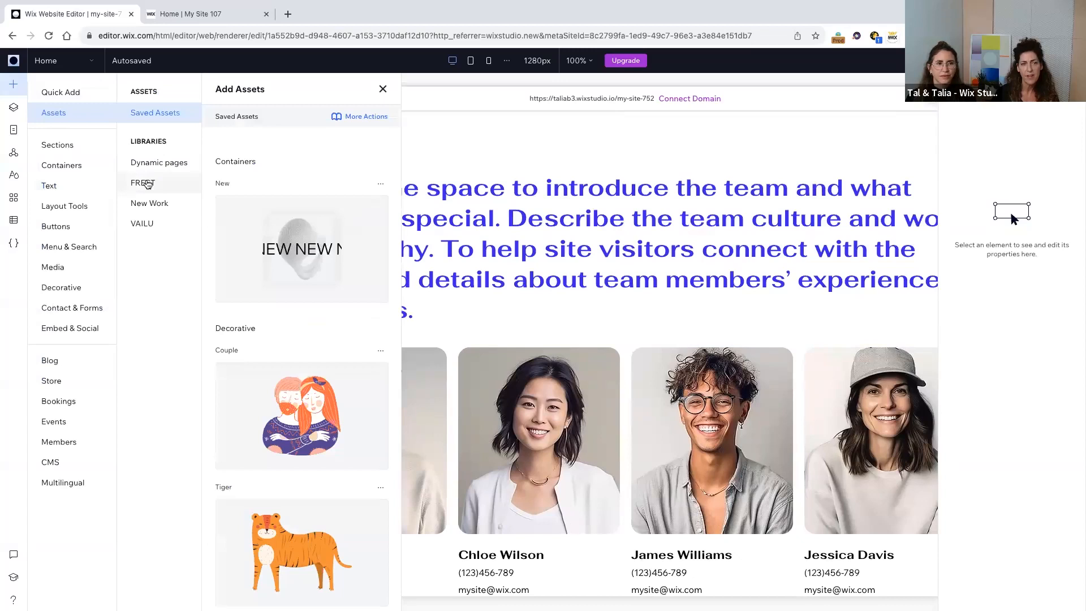
click(148, 184)
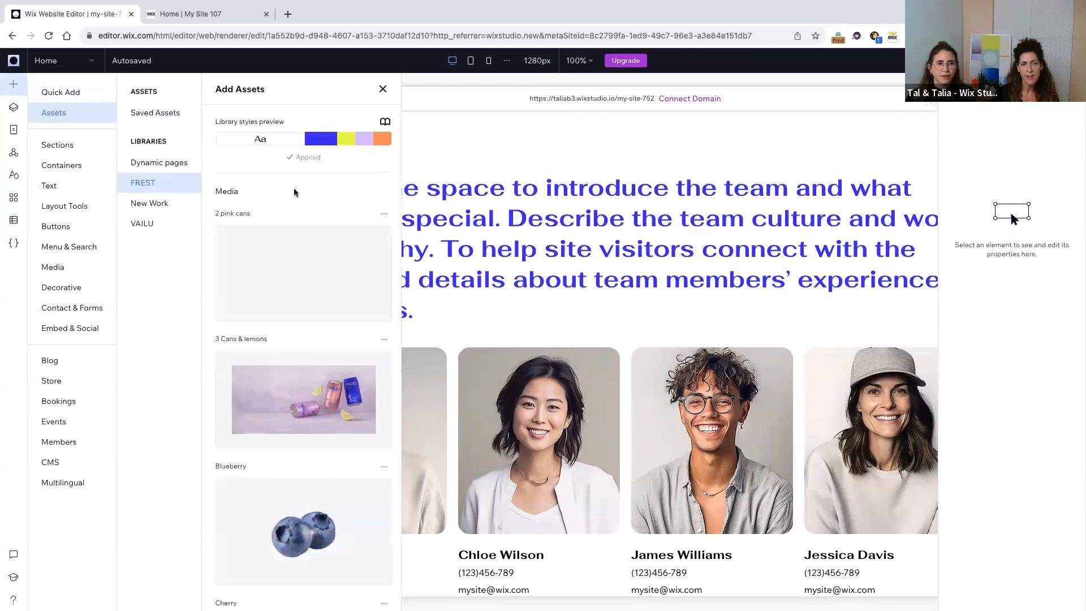
scroll(296, 194, down, 6)
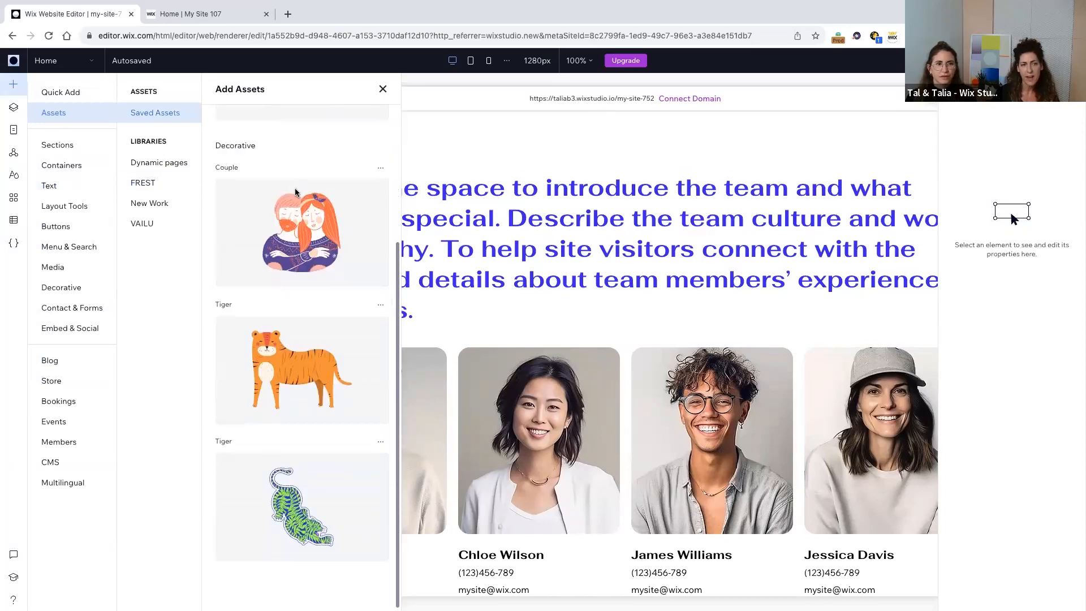
scroll(296, 193, up, 4)
click(162, 183)
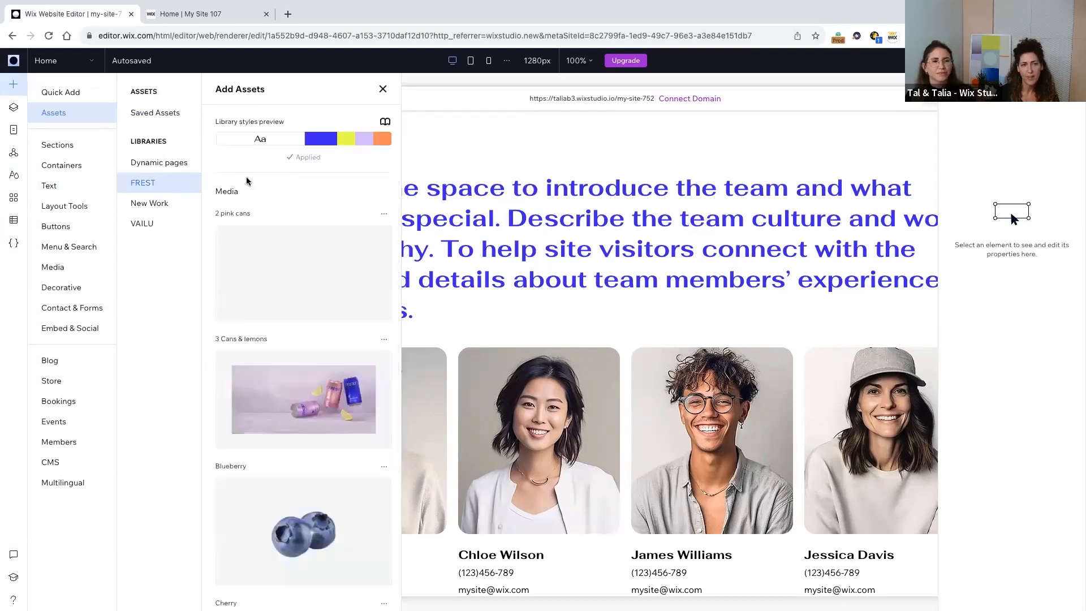
scroll(281, 193, down, 12)
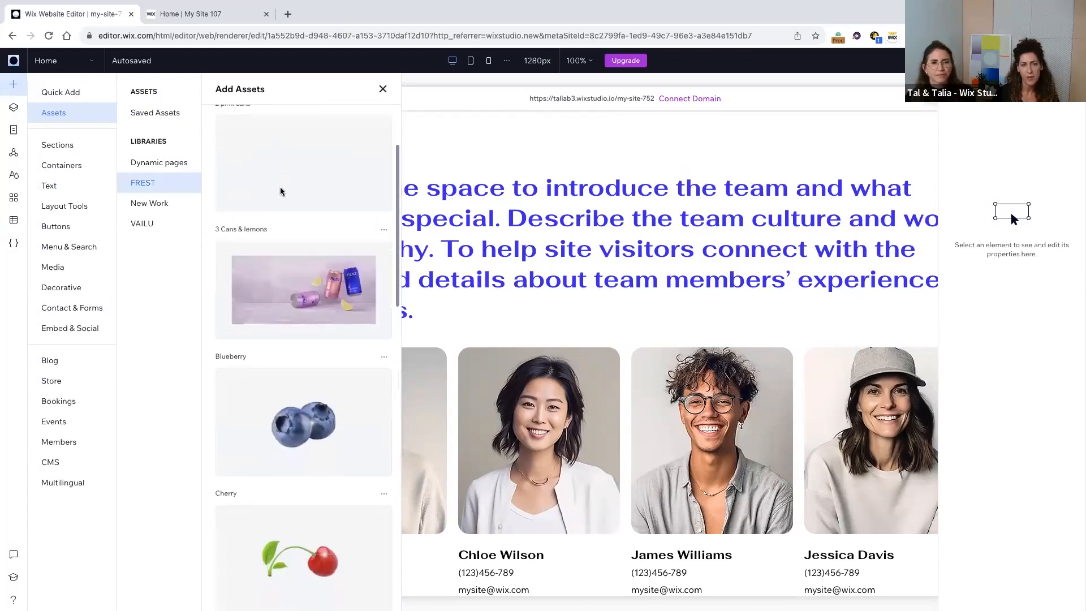
scroll(281, 192, down, 1)
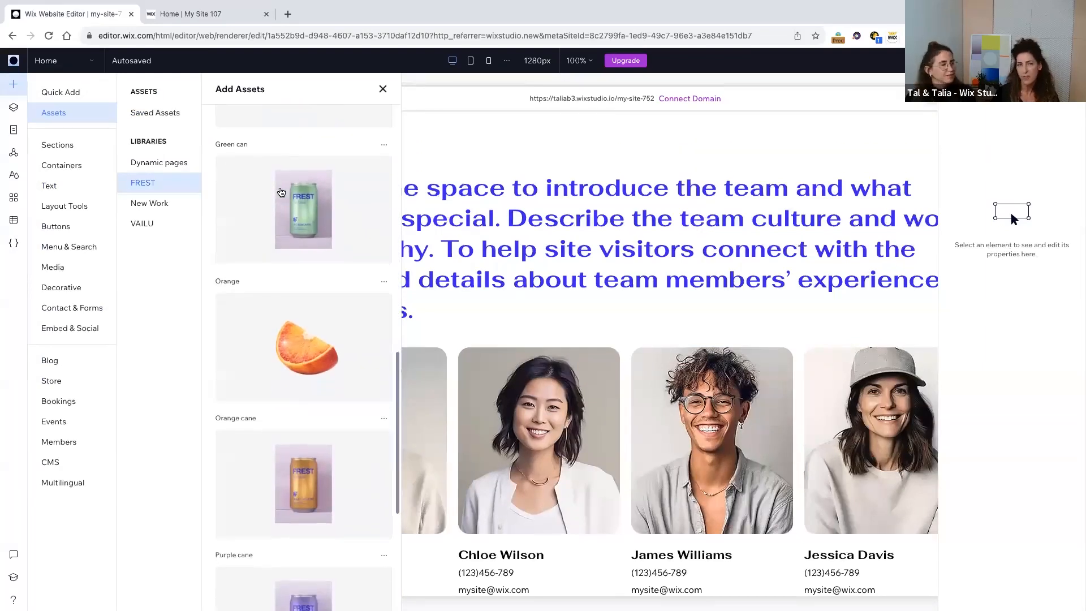
scroll(281, 193, up, 4)
scroll(281, 192, down, 3)
scroll(282, 192, down, 6)
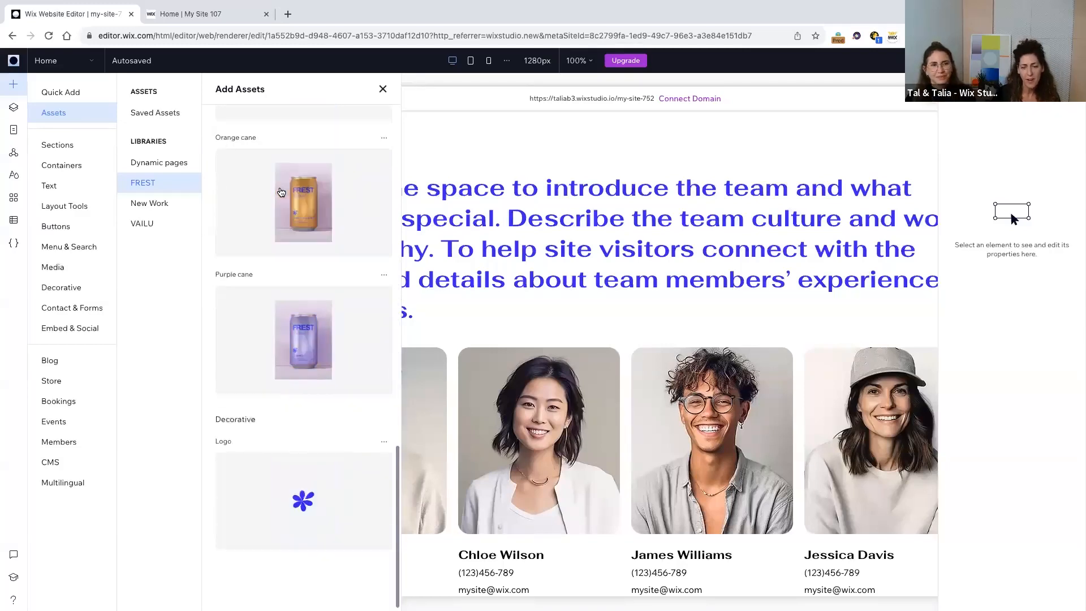
scroll(281, 191, up, 15)
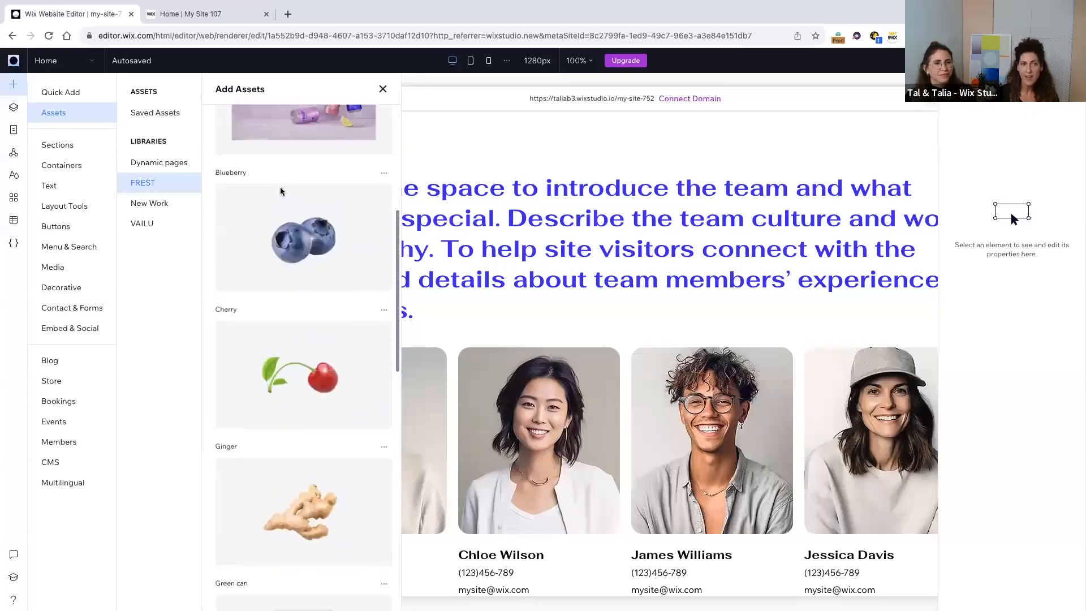
scroll(281, 192, up, 2)
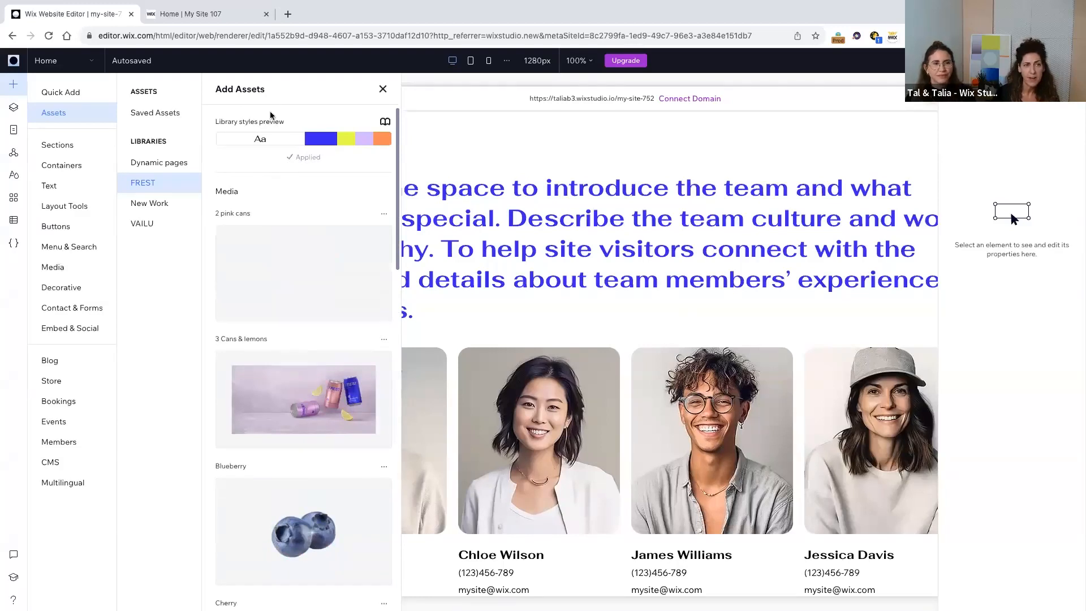
key(ctrl+Left)
key(Right)
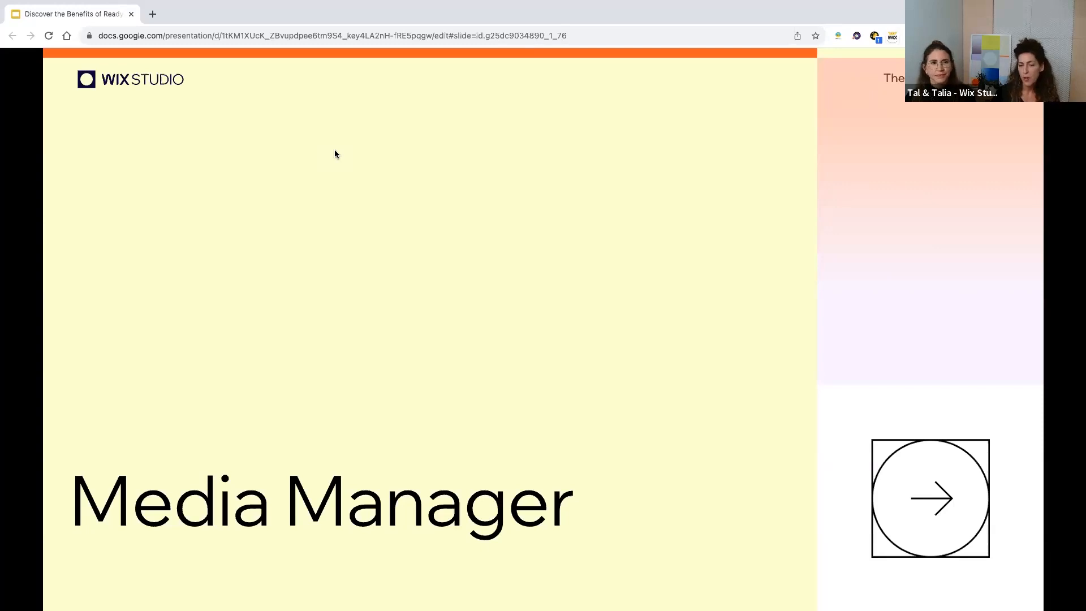
key(Right)
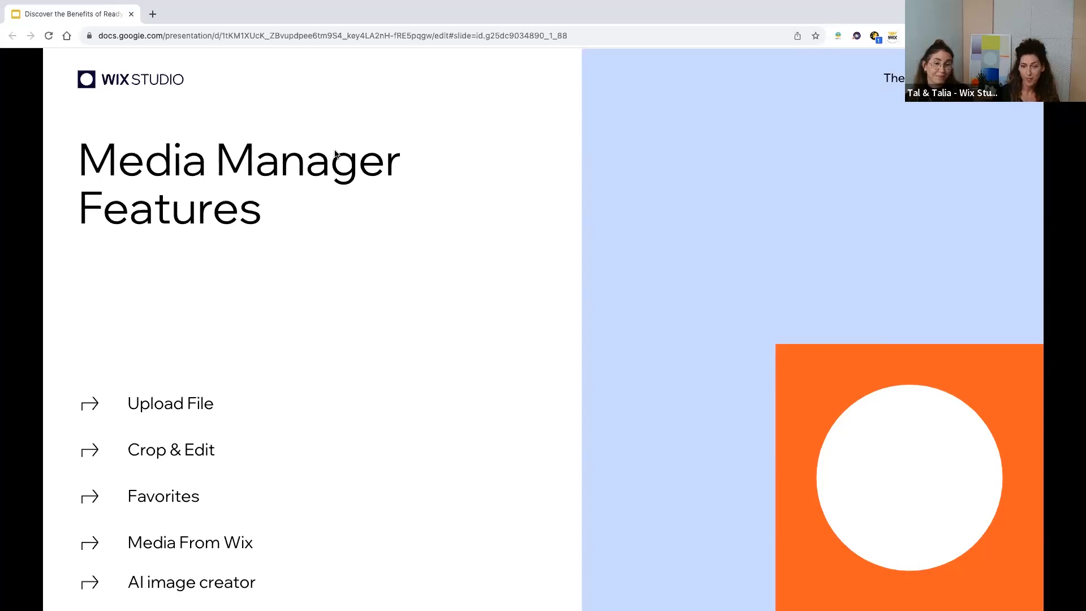
key(ctrl+Right)
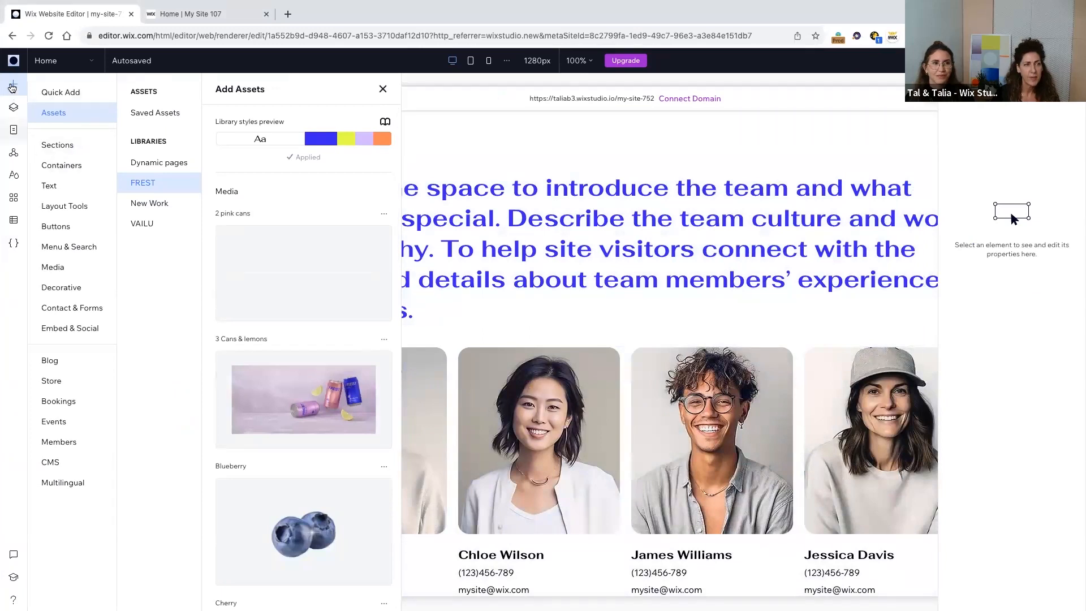
Browse the addable media, show all site files, and open FREST_can_green.jpg for editing in Photo Studio.
click(12, 85)
click(12, 86)
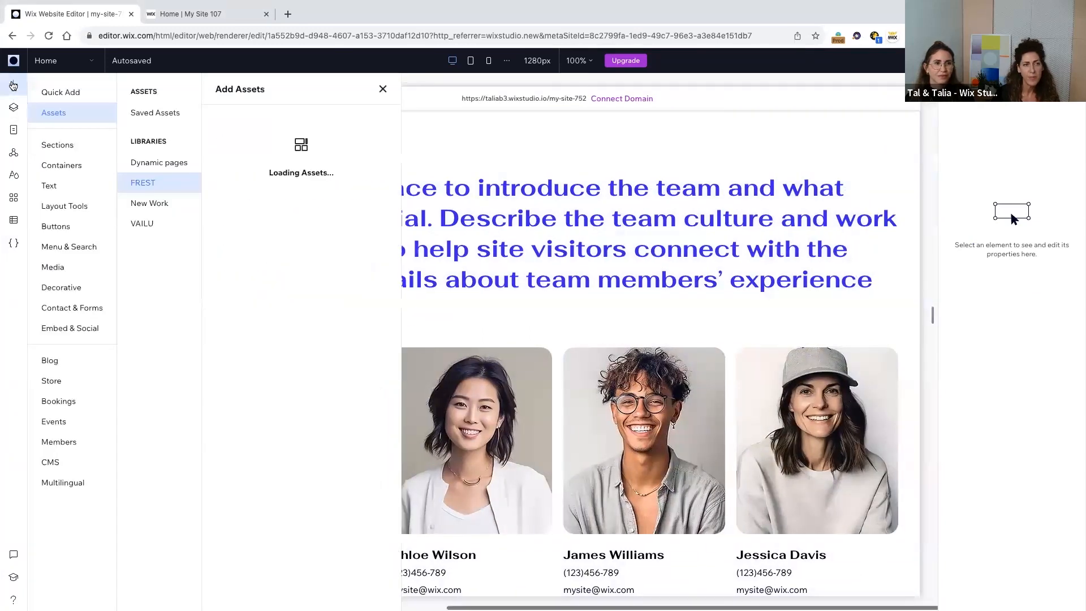
click(54, 268)
scroll(317, 284, down, 5)
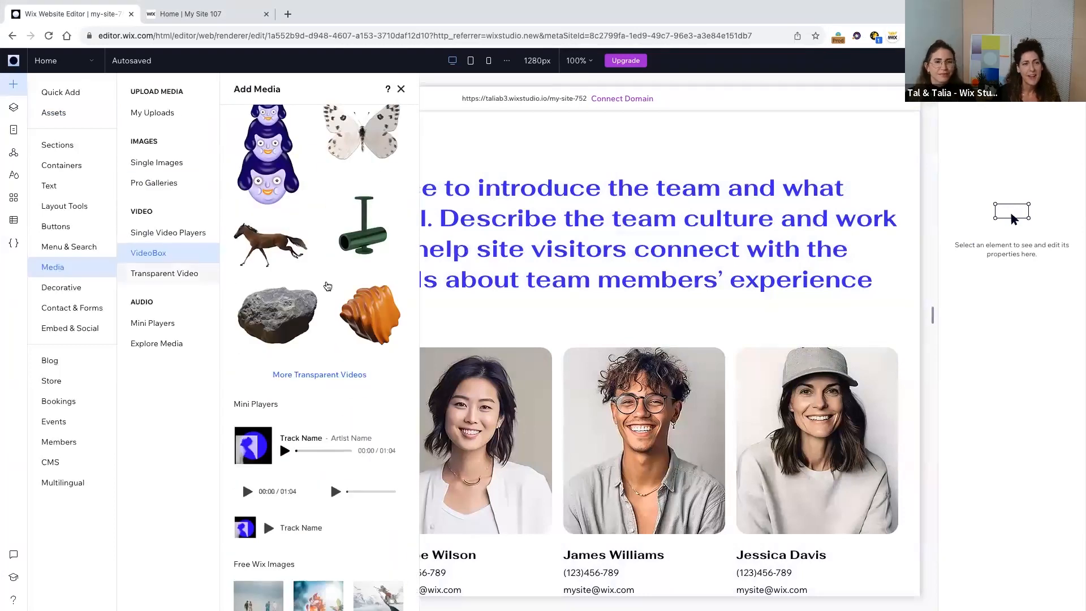
scroll(270, 215, up, 5)
scroll(270, 215, up, 10)
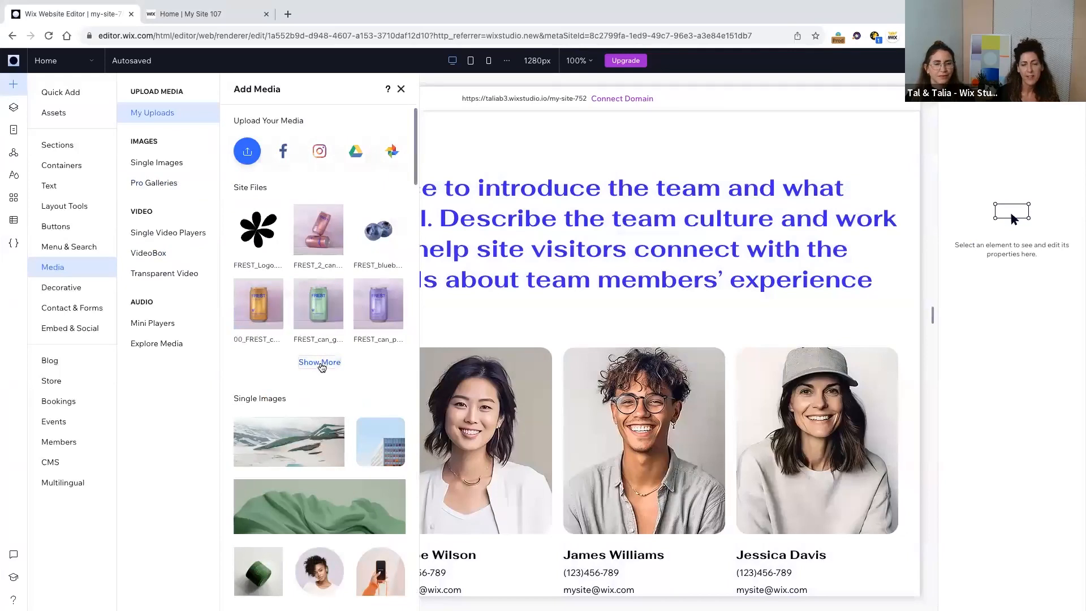
click(320, 362)
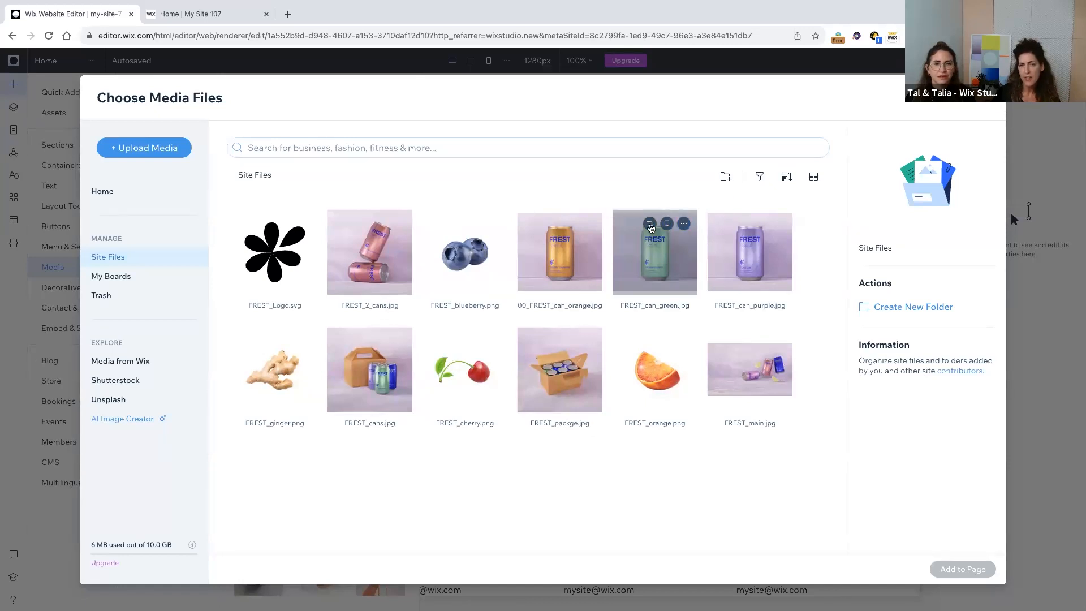
click(650, 226)
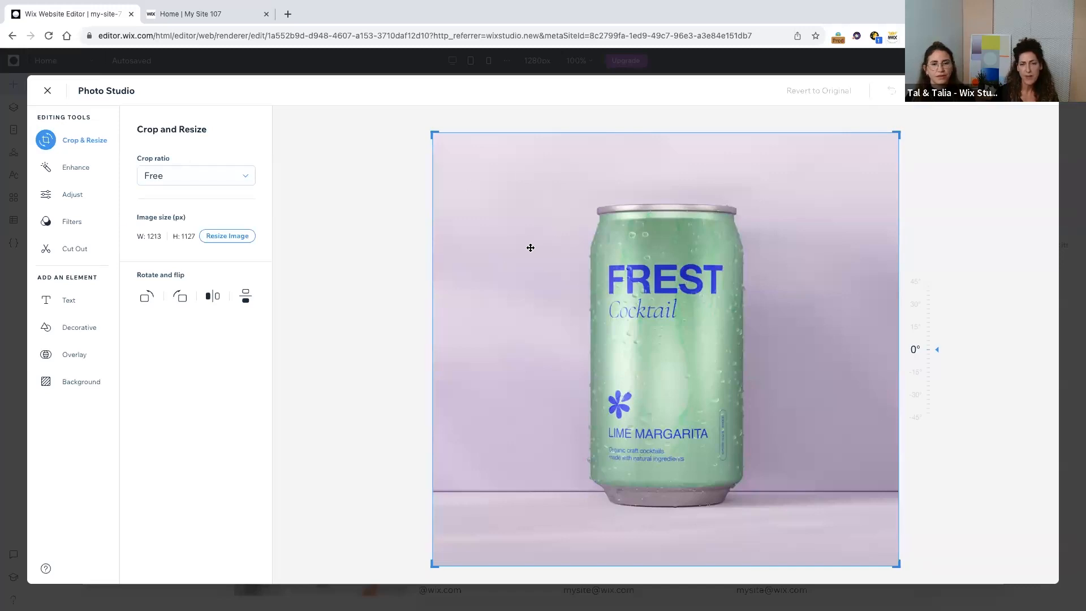
Review the Enhance tool and the Adjust settings for the green can image's light, color and effects.
click(81, 167)
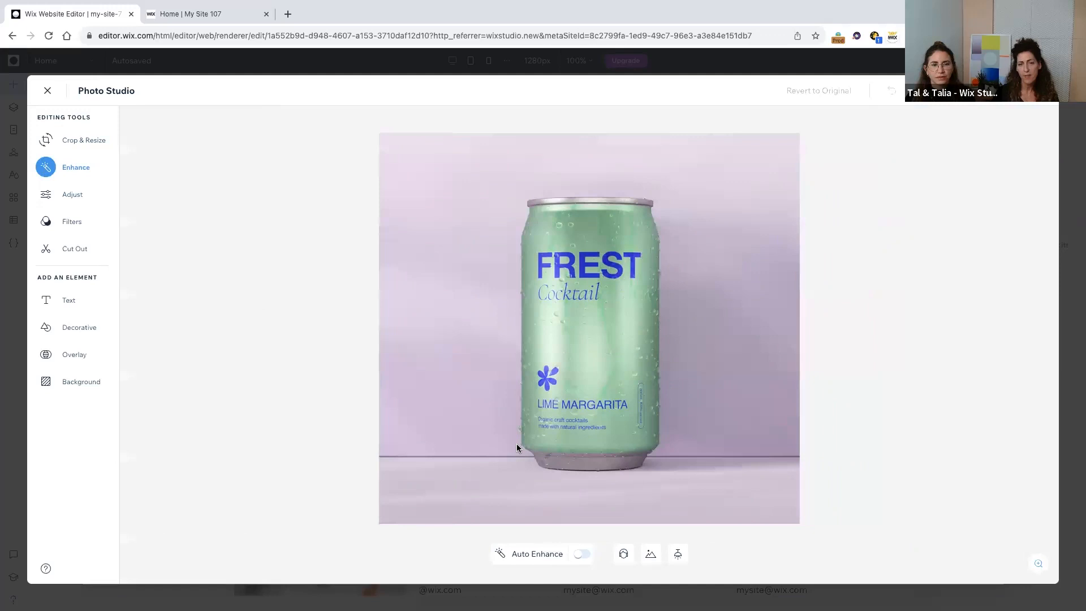
click(73, 196)
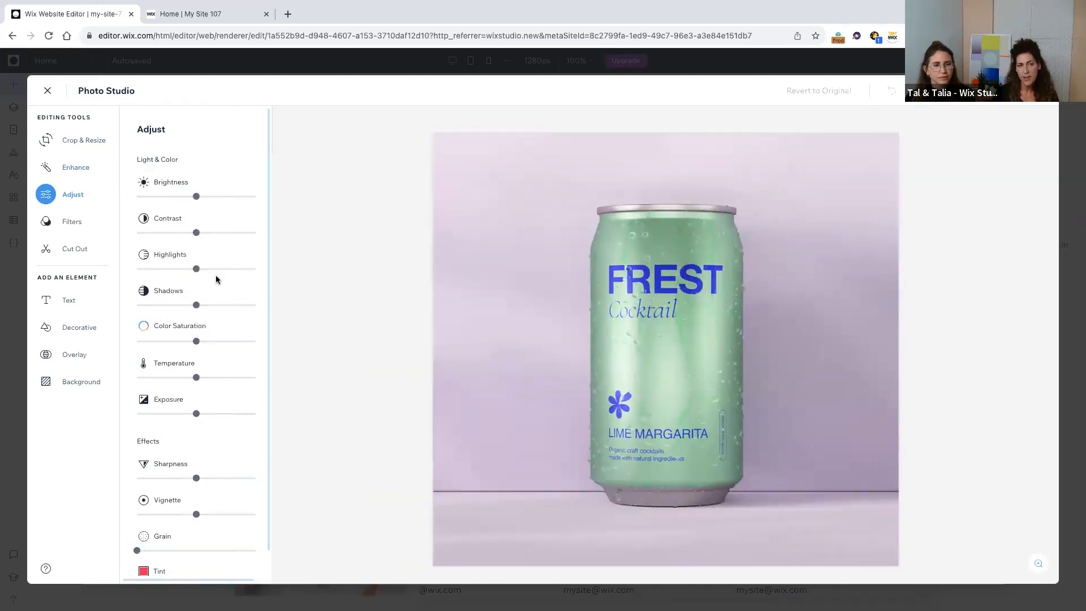
scroll(215, 277, down, 1)
scroll(164, 265, up, 1)
Look through the color filters and automatically cut the green can out of its background.
click(68, 221)
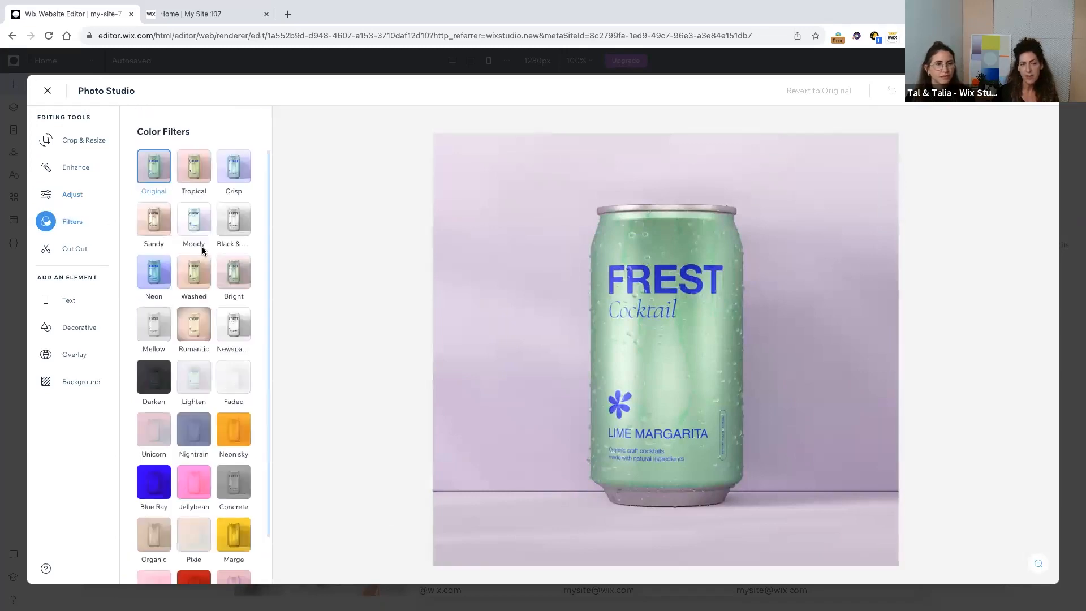
scroll(202, 247, down, 1)
scroll(202, 252, up, 1)
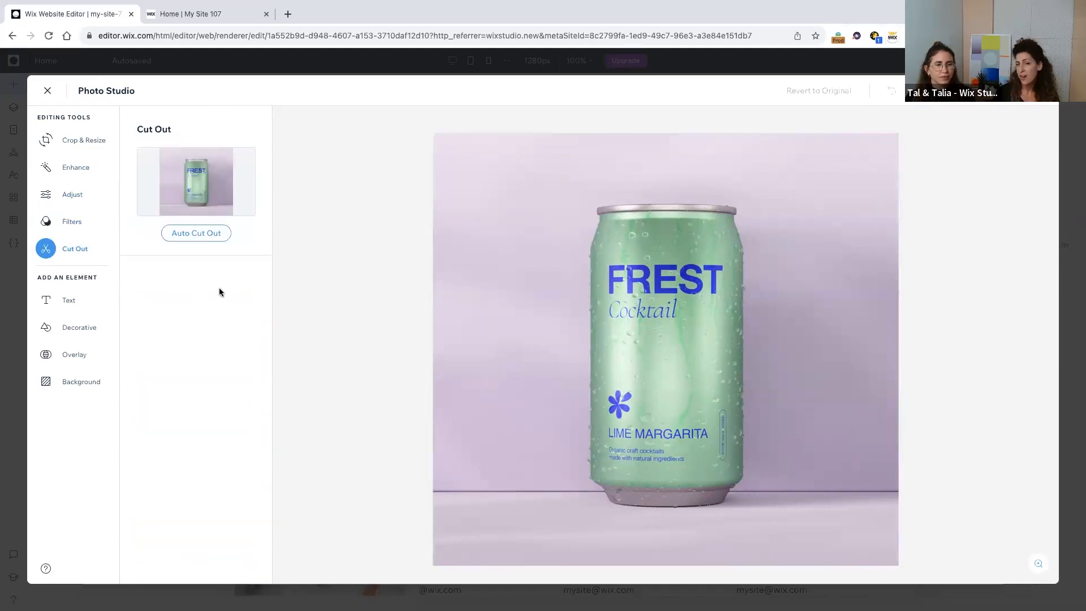
click(199, 236)
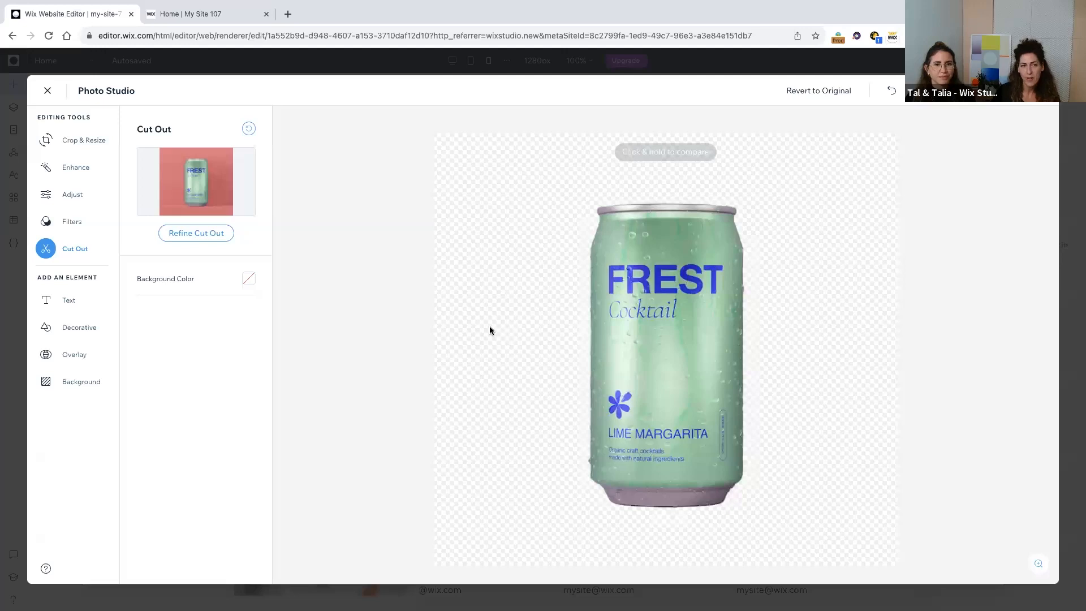
Review the text titles, decorative elements, overlays and backgrounds that can be added to the can image.
click(73, 306)
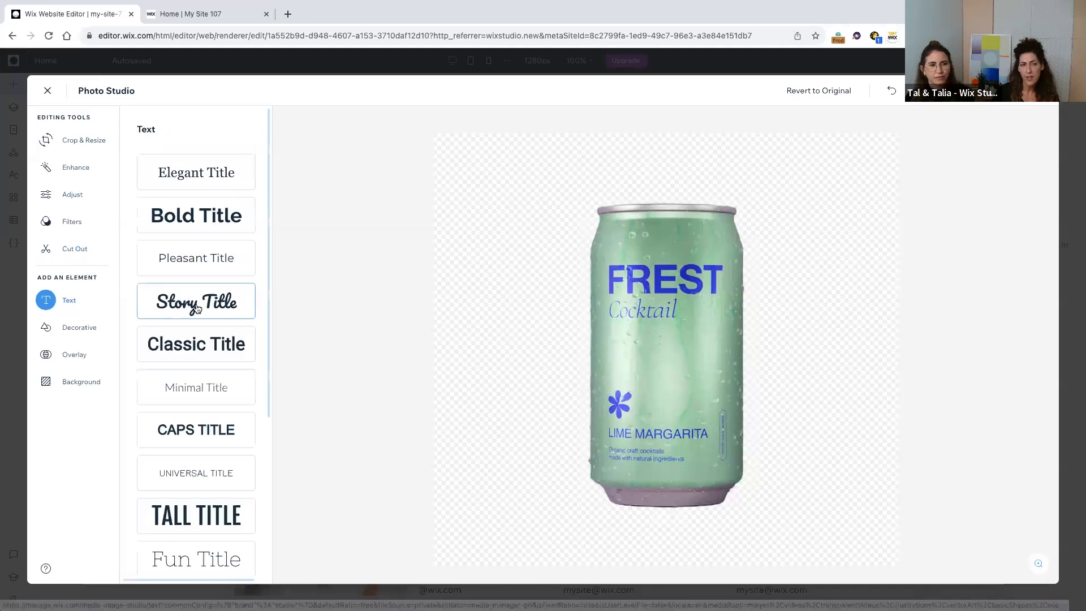
scroll(195, 307, down, 4)
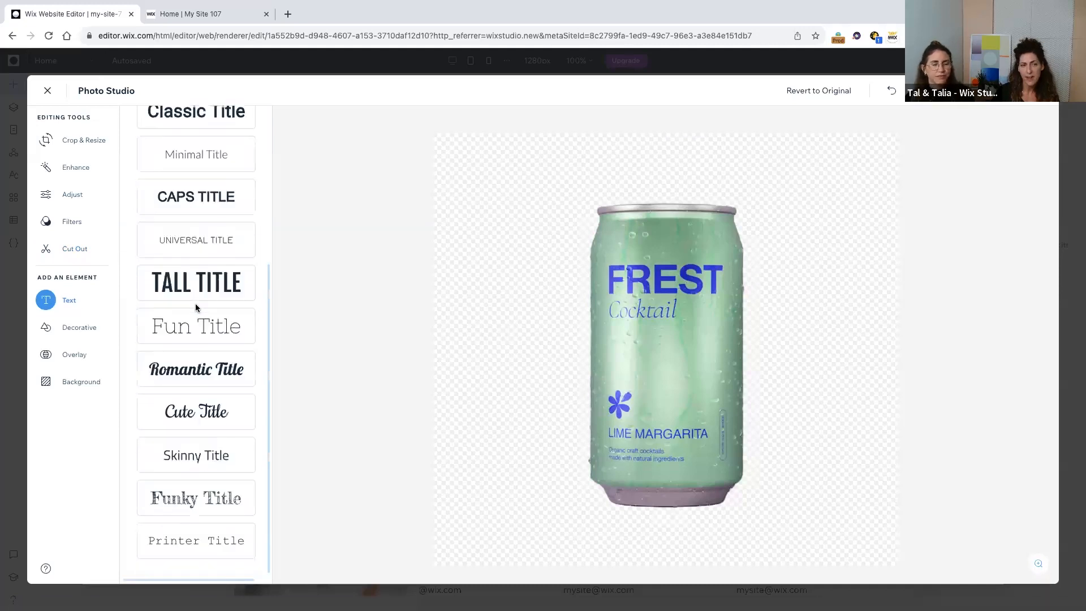
click(70, 330)
scroll(223, 319, down, 2)
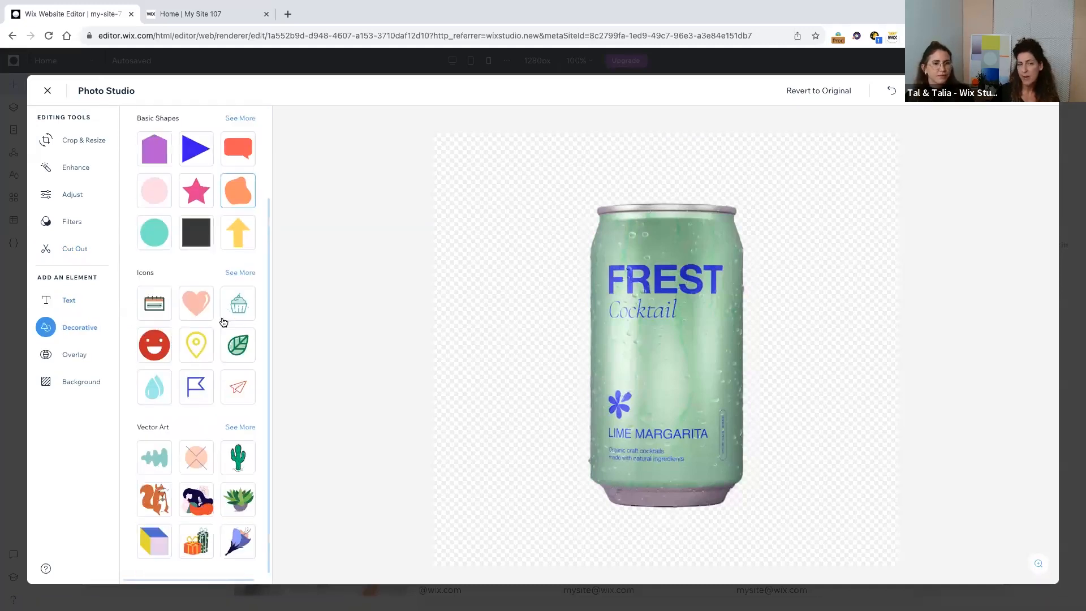
click(79, 360)
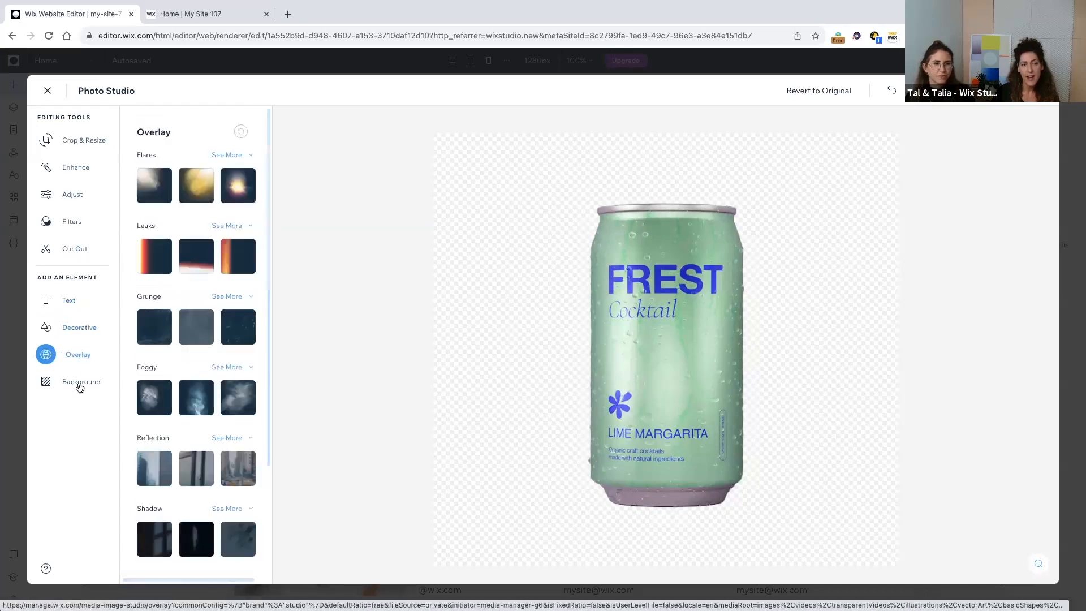
click(80, 387)
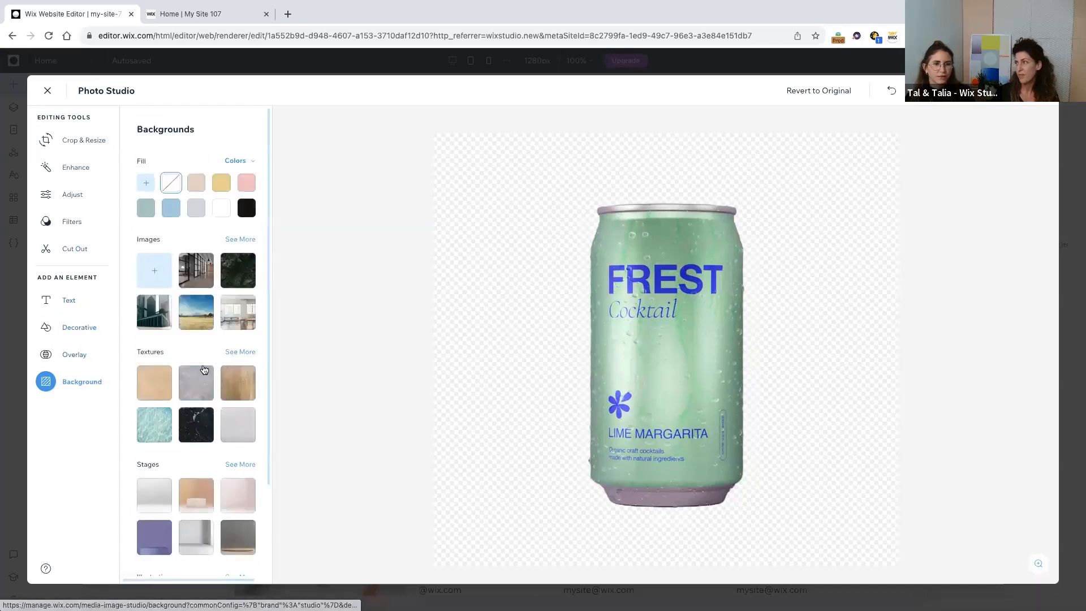
scroll(218, 351, down, 2)
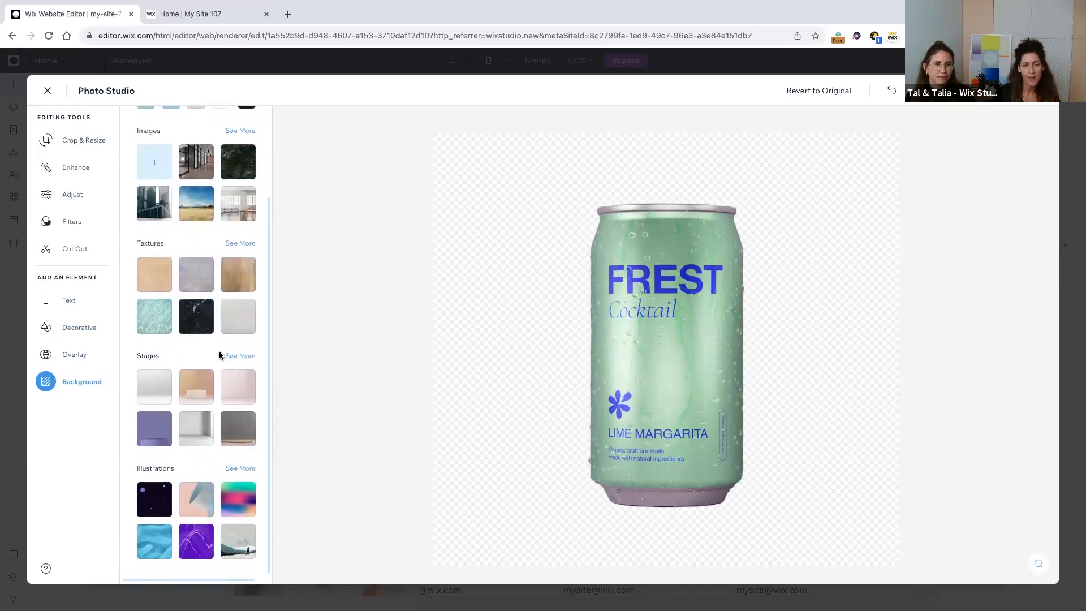
Place the green can on the turquoise water texture background and save the edited image to the site files.
click(159, 321)
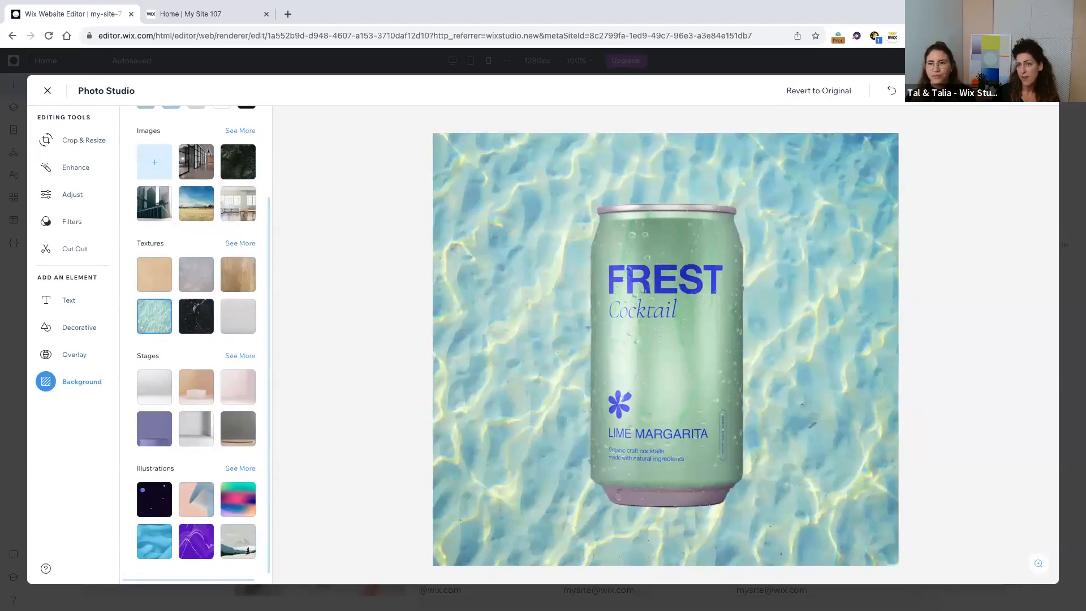
click(1018, 91)
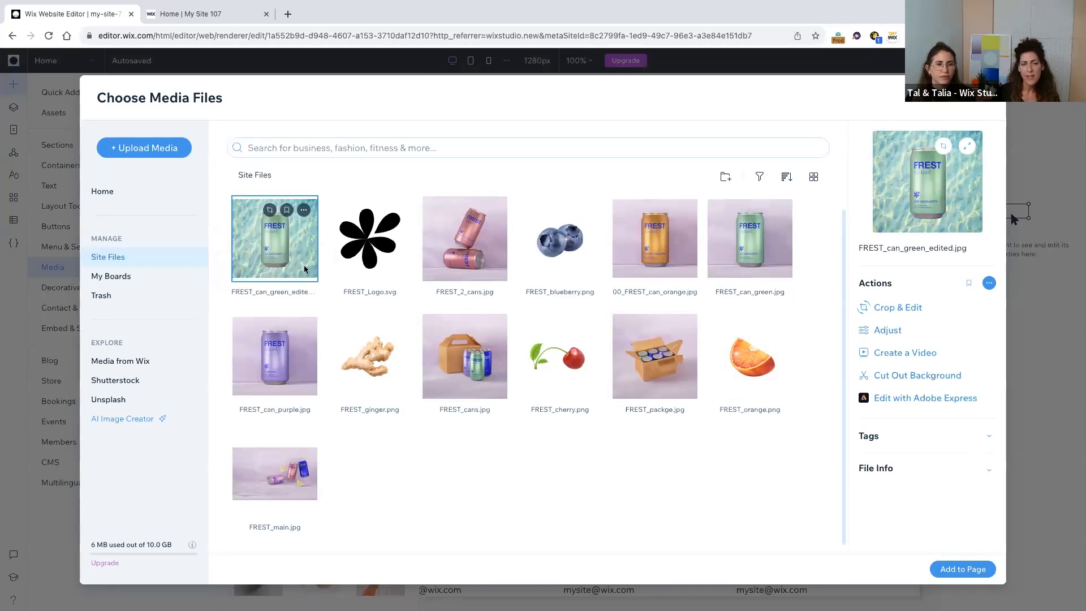
Add FREST_can_green_edited.jpg to the My Favorites board, view that board, and return to the site files.
click(286, 212)
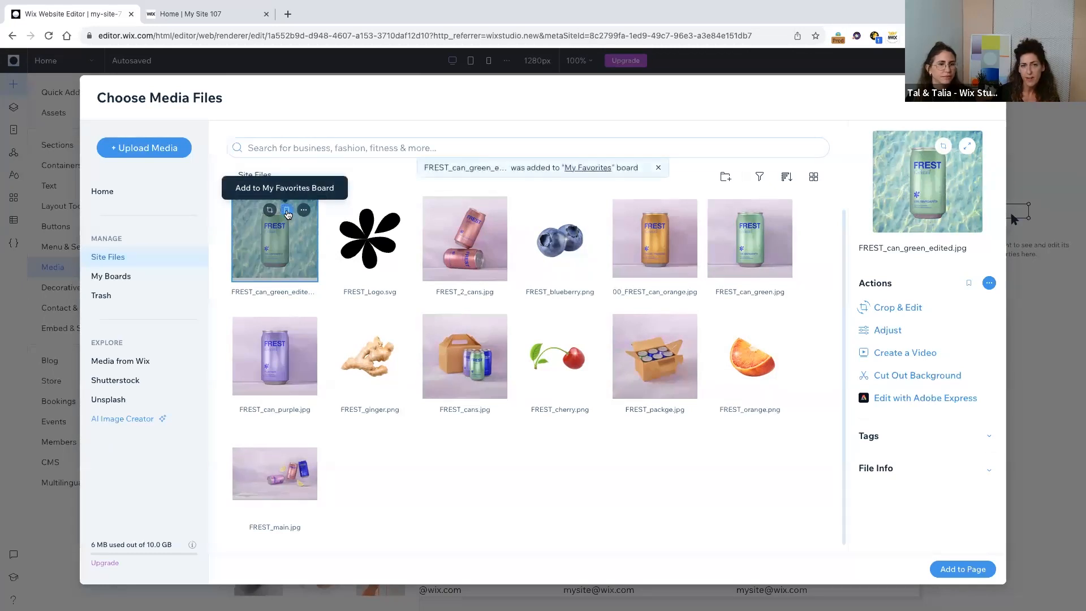
click(136, 279)
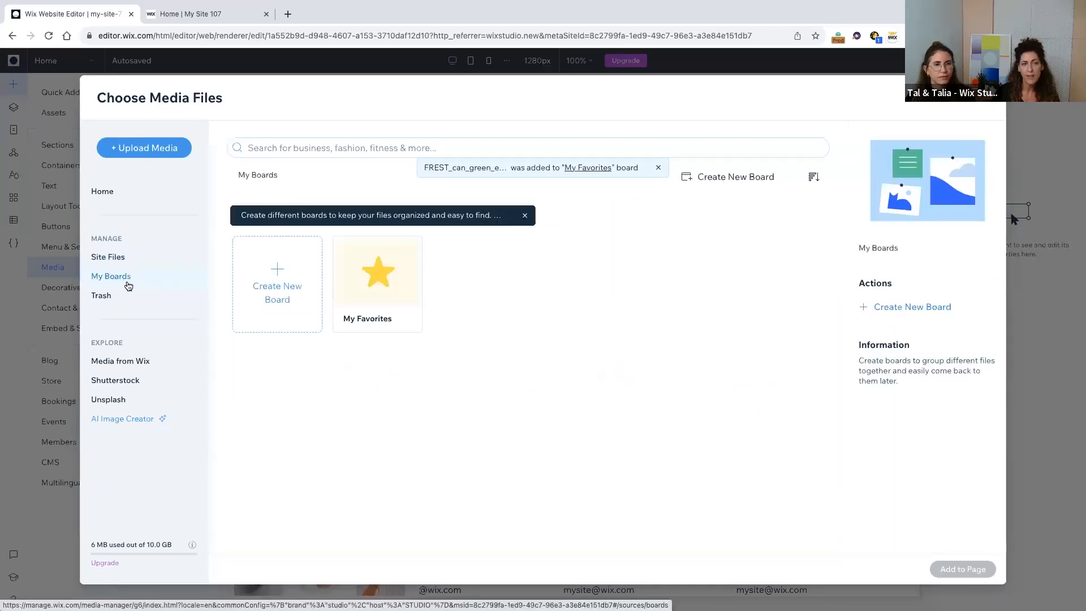
click(384, 284)
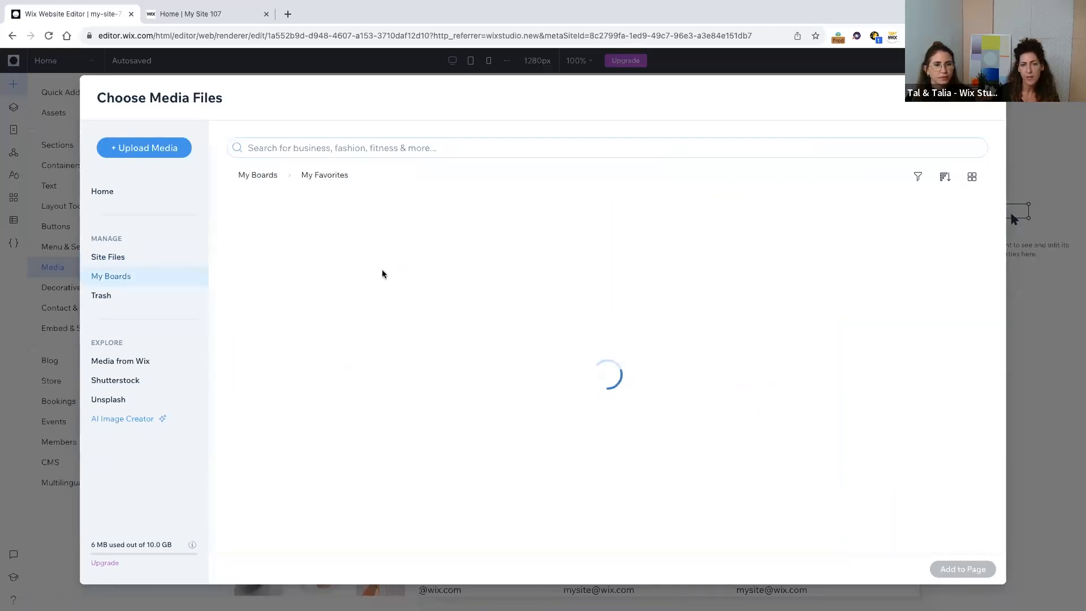
click(135, 257)
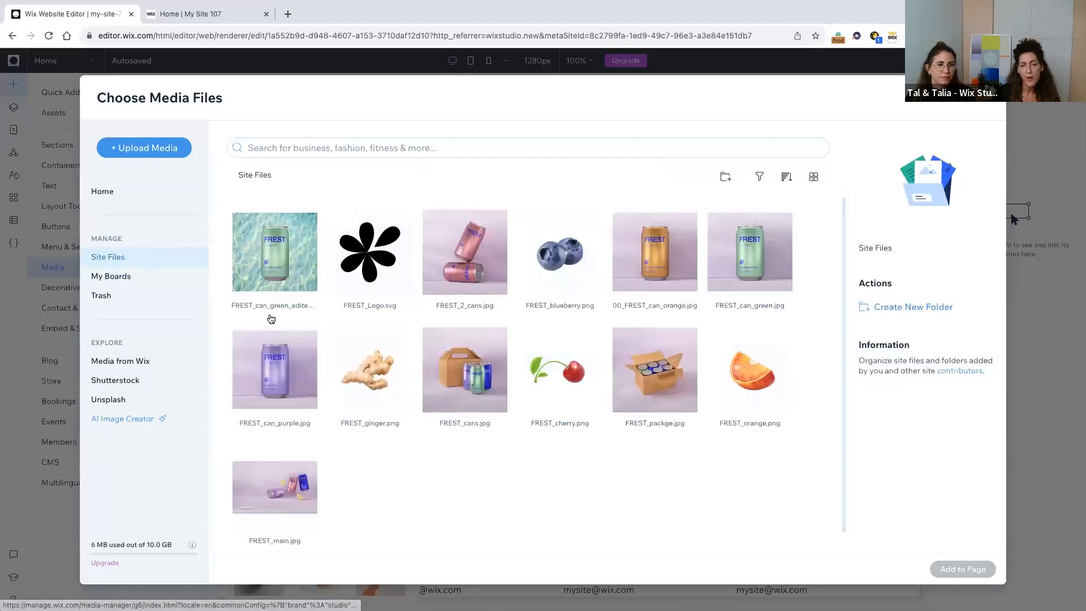
Generate AI images from the description "A cute cat drinking a soda can" in the Illustration style.
click(131, 421)
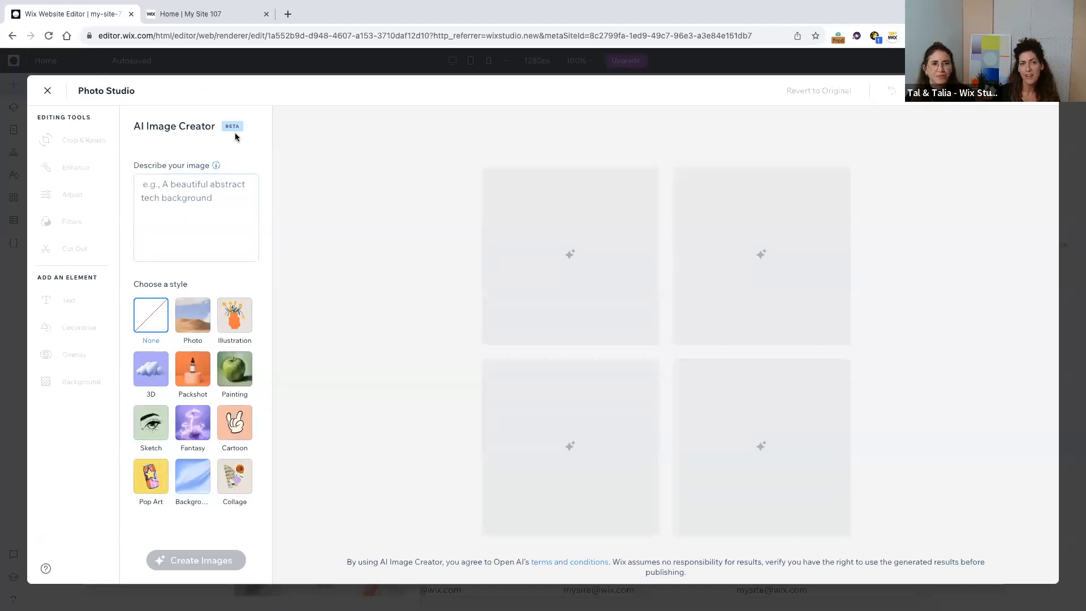
click(185, 210)
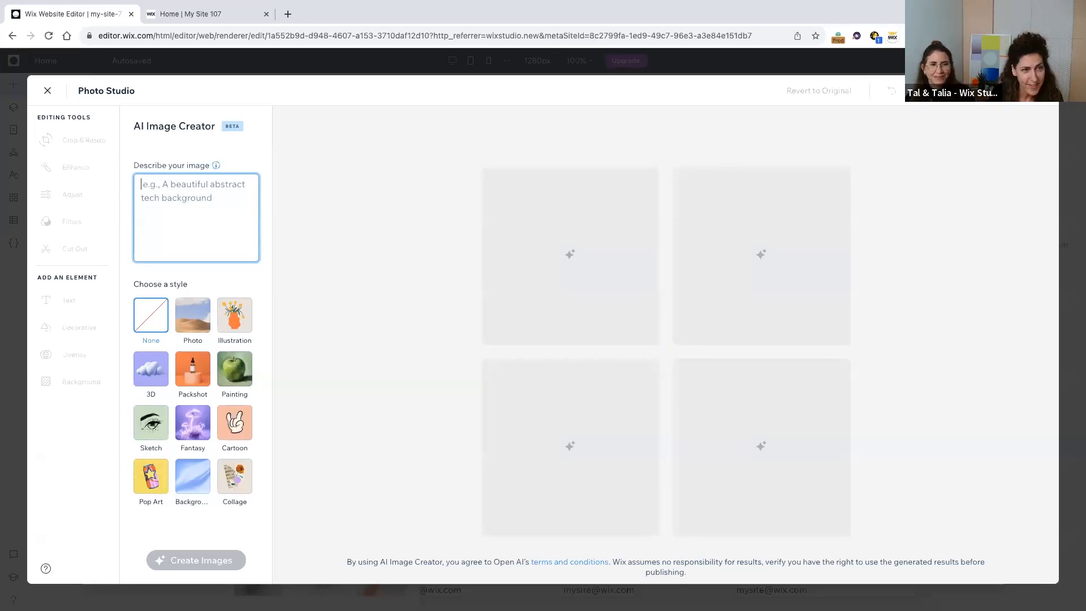
text(A)
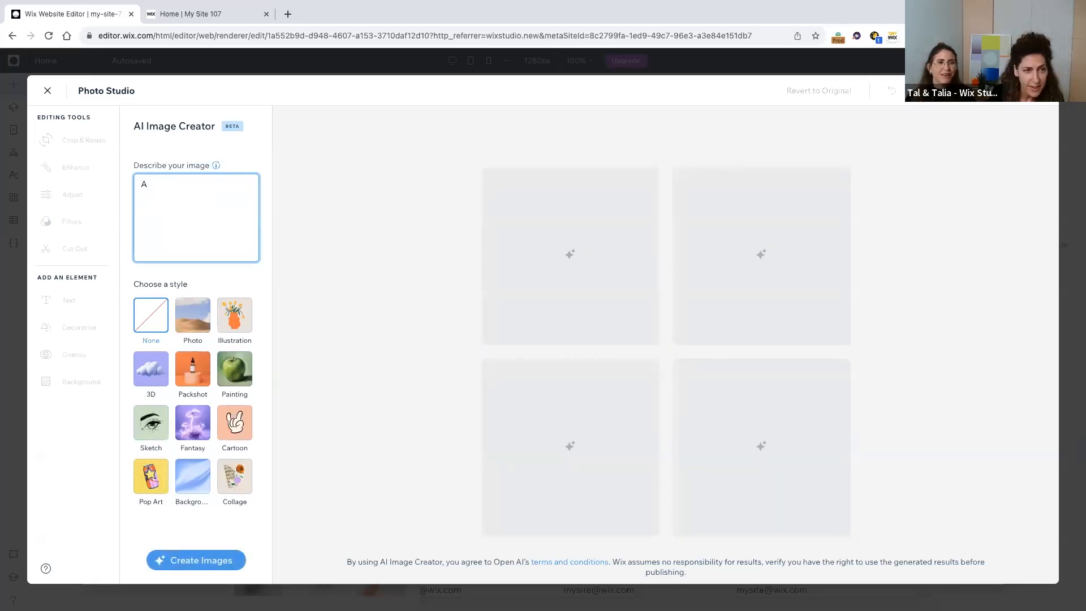
text( cute cat drinking a so)
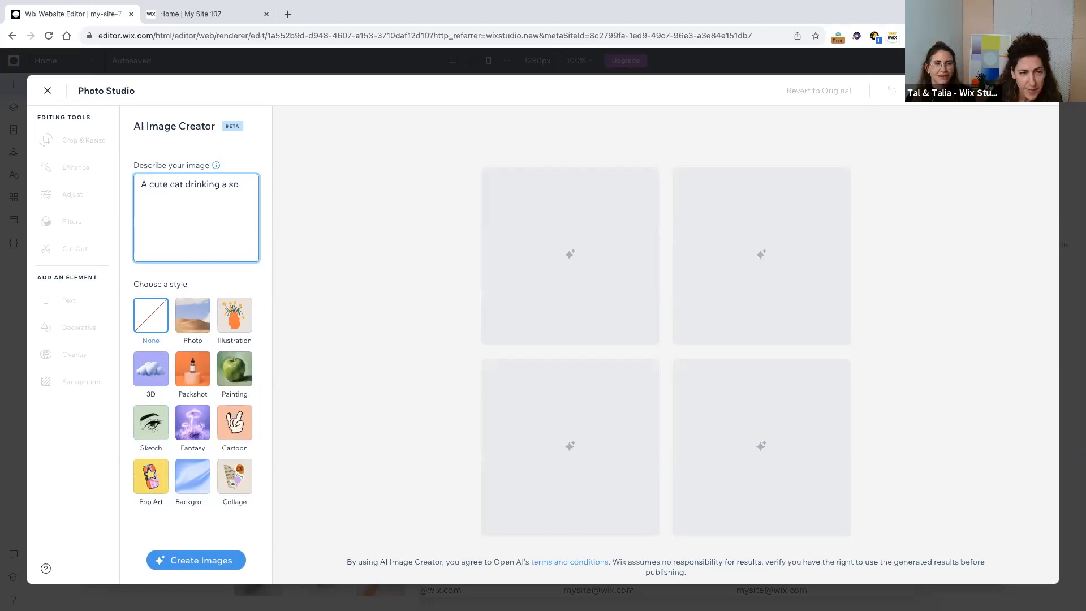
text(can)
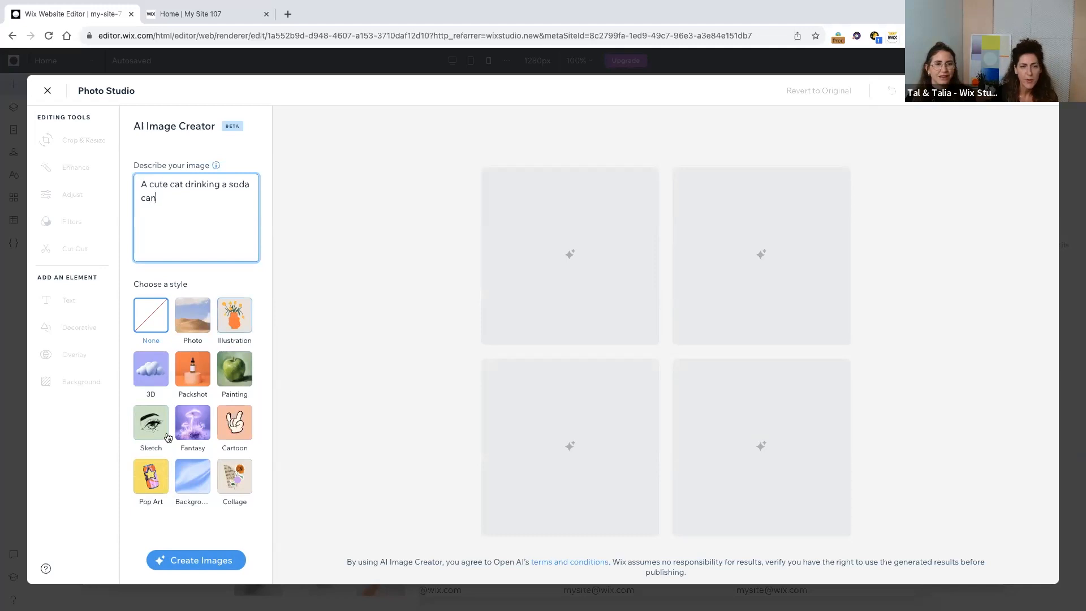
click(233, 312)
click(202, 560)
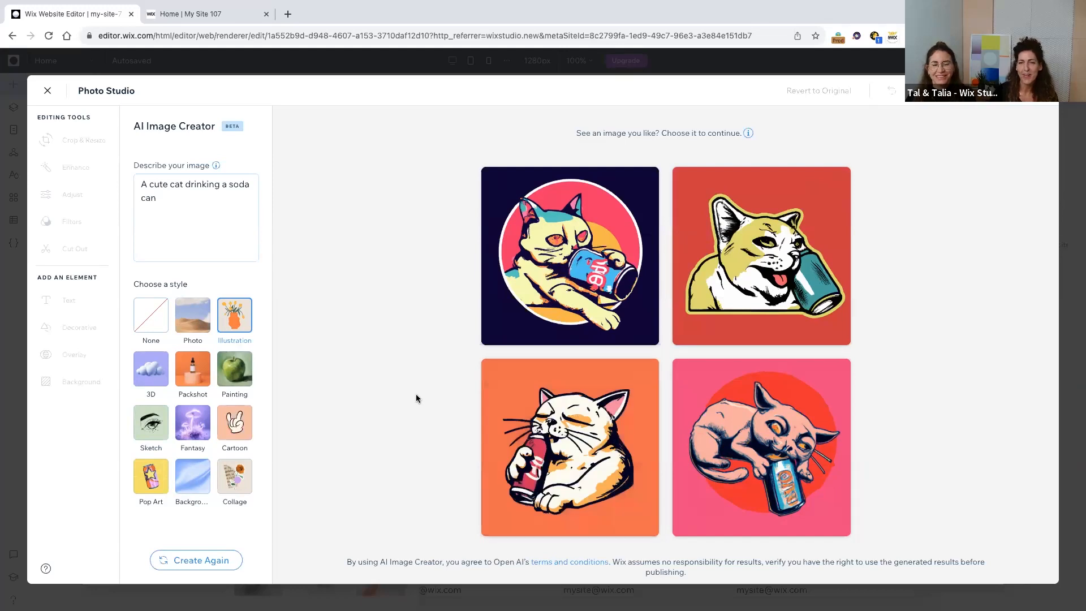
Preview the generated cat with the red can on an orange background at full size and choose it for the site files.
mouse_move(535, 431)
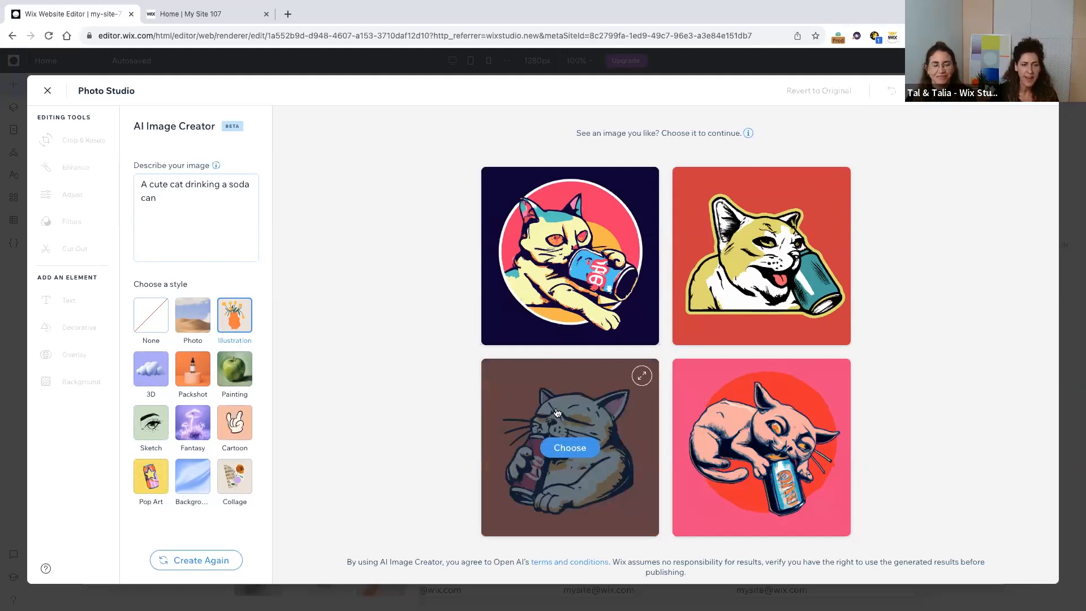
click(642, 376)
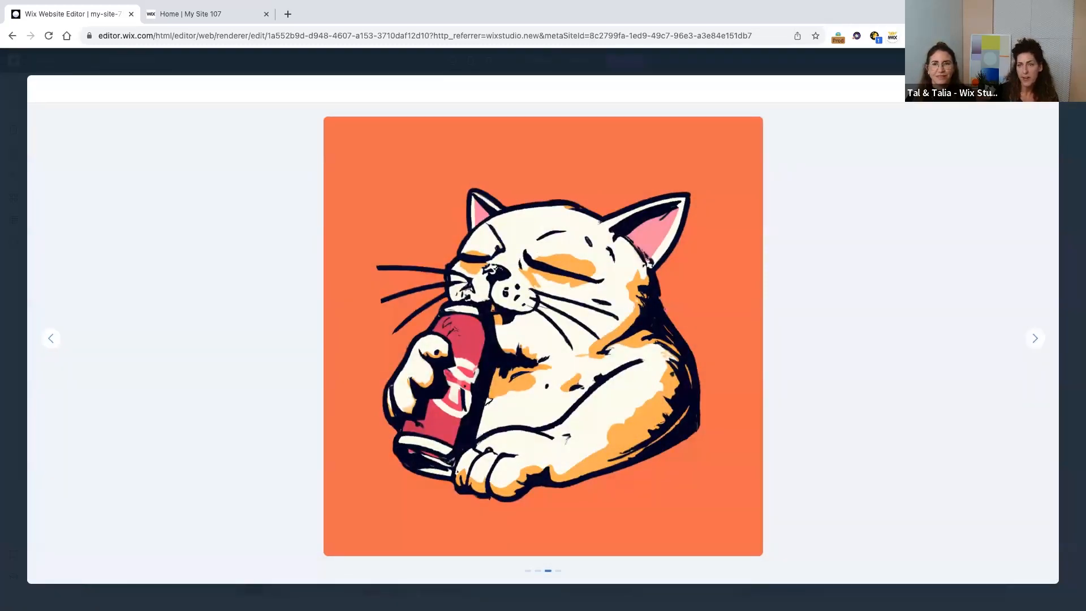
click(1041, 89)
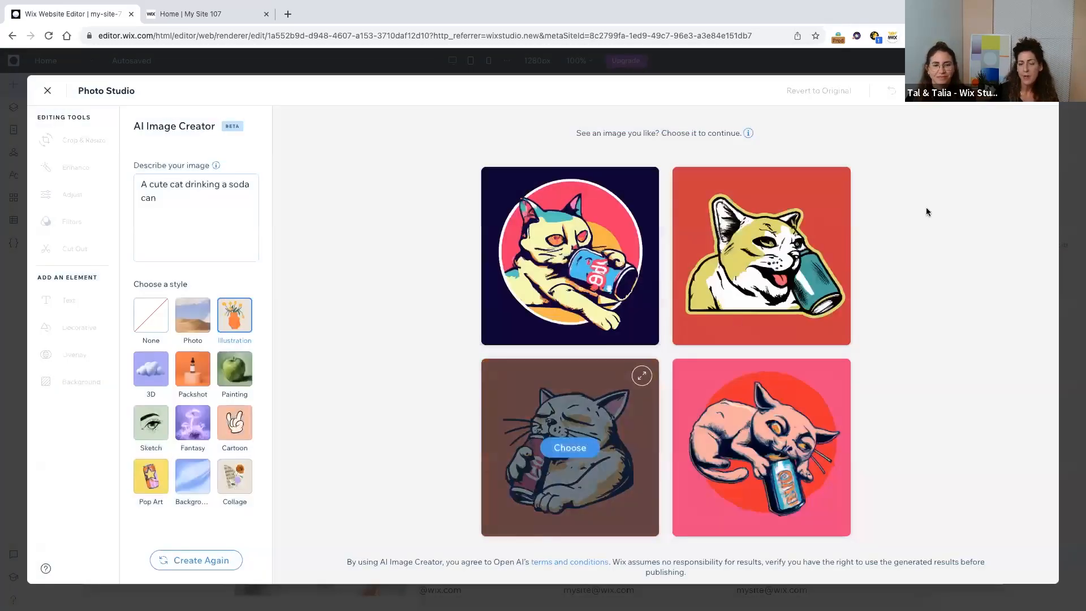
click(570, 447)
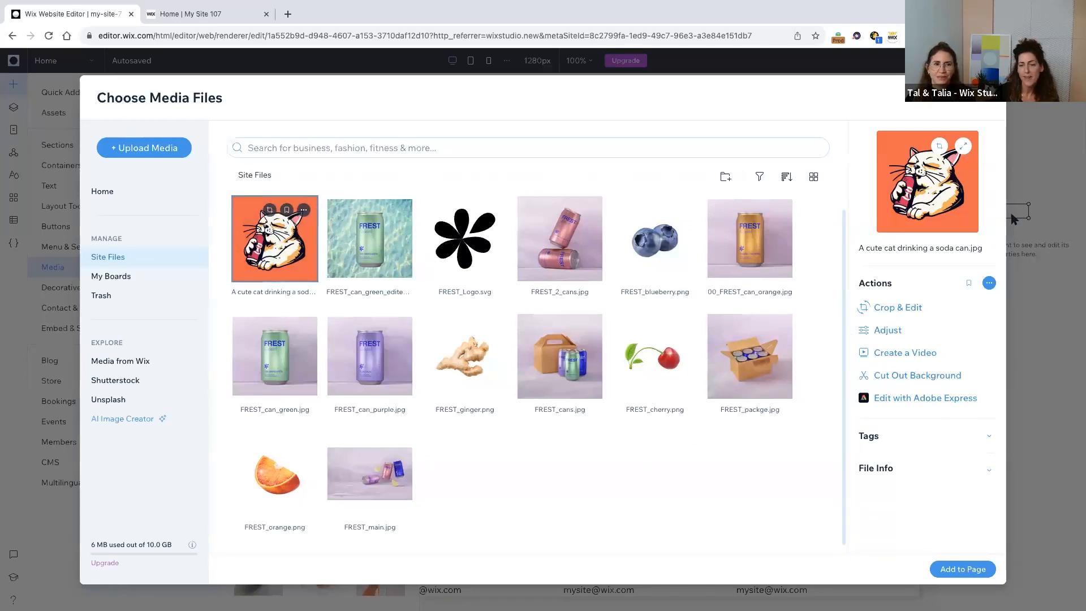
key(Escape)
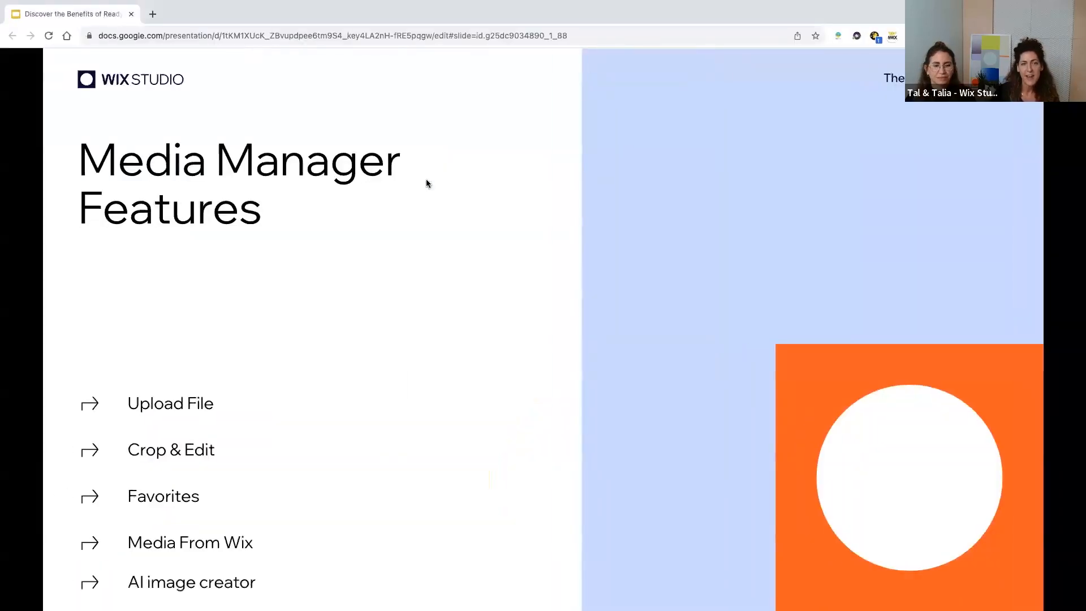
key(Right)
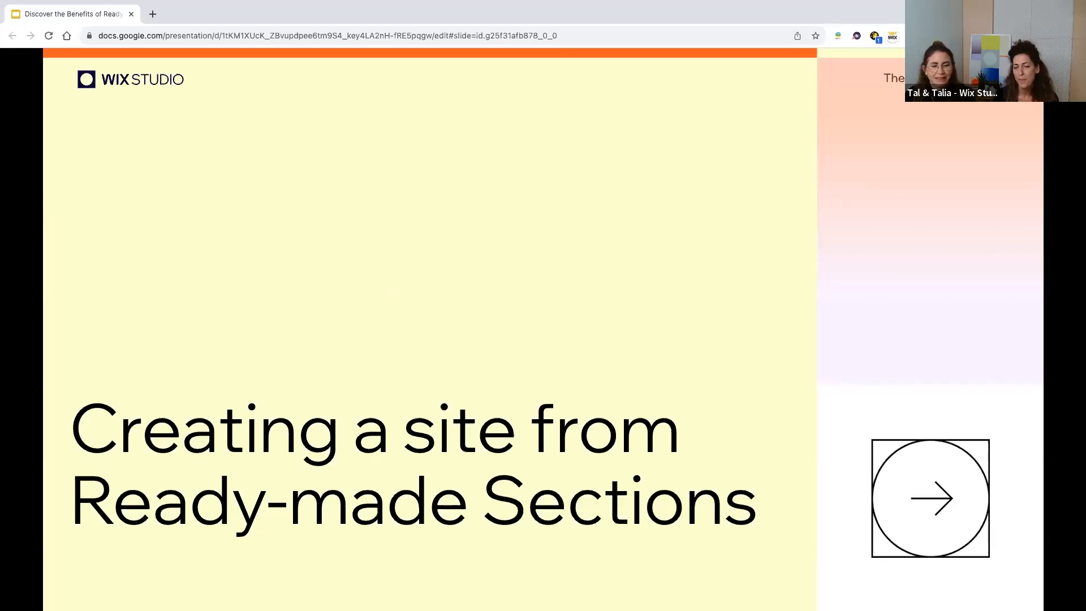
key(Right)
key(Right)
key(Left)
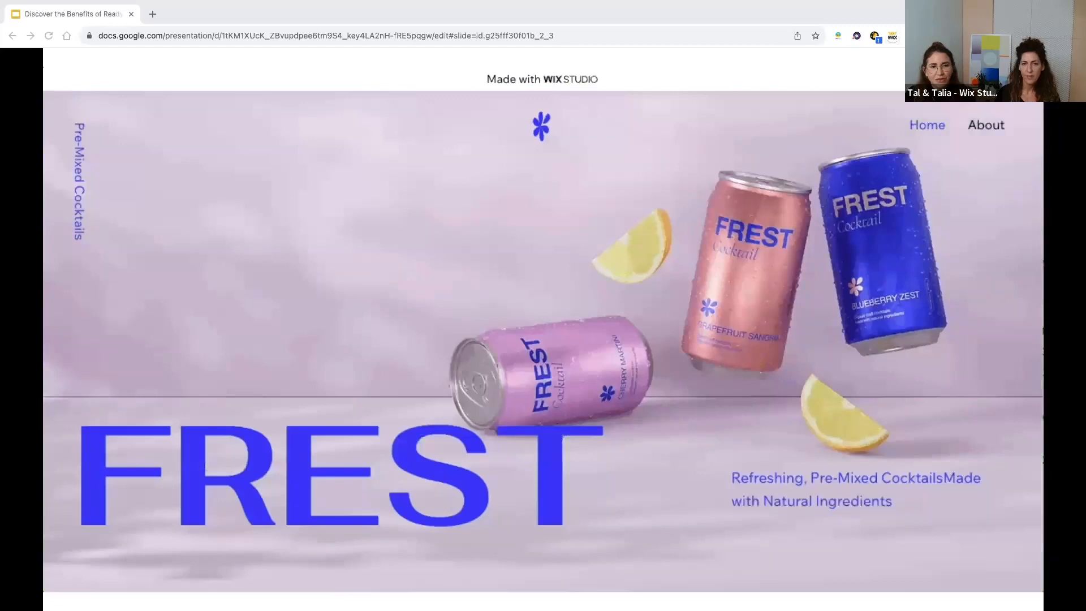
key(Right)
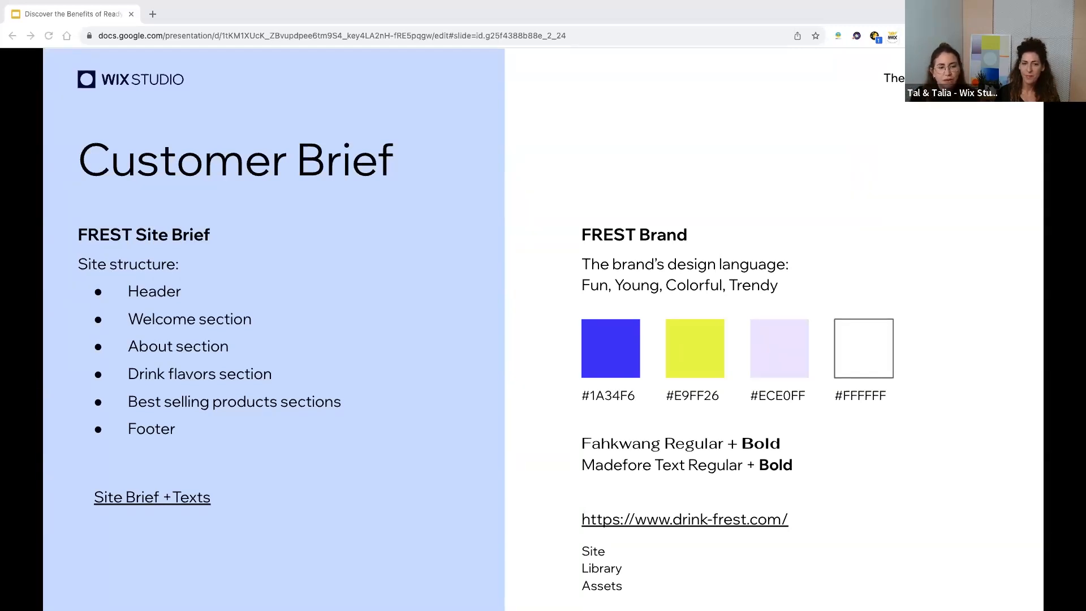
Switch back to the website editor and review the Demo page's welcome, about and services sections.
key(ctrl+Left)
key(ctrl+Right)
key(ctrl+Right)
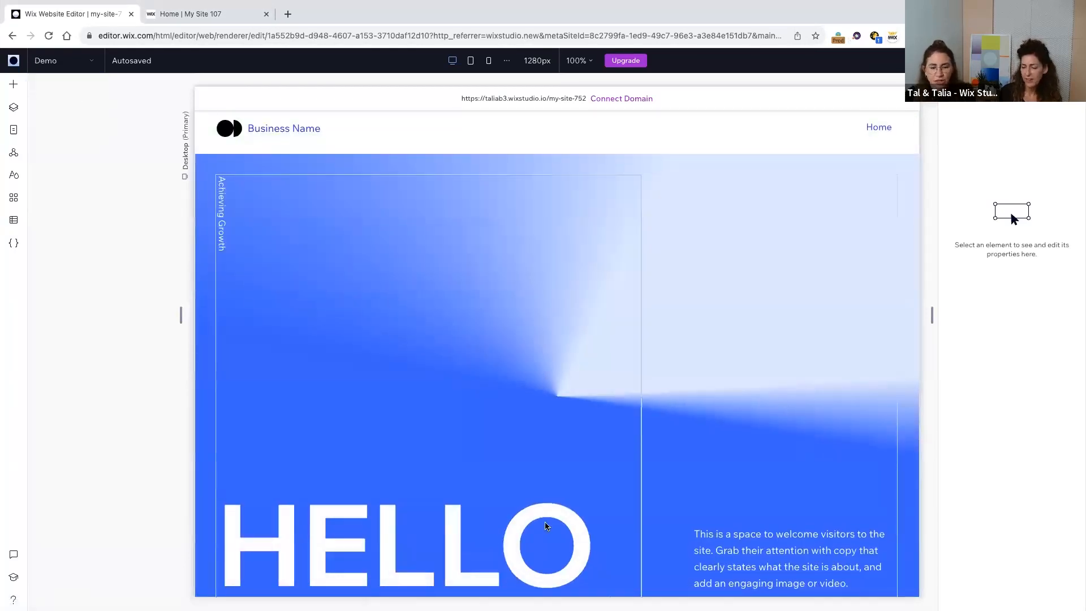
scroll(625, 509, down, 6)
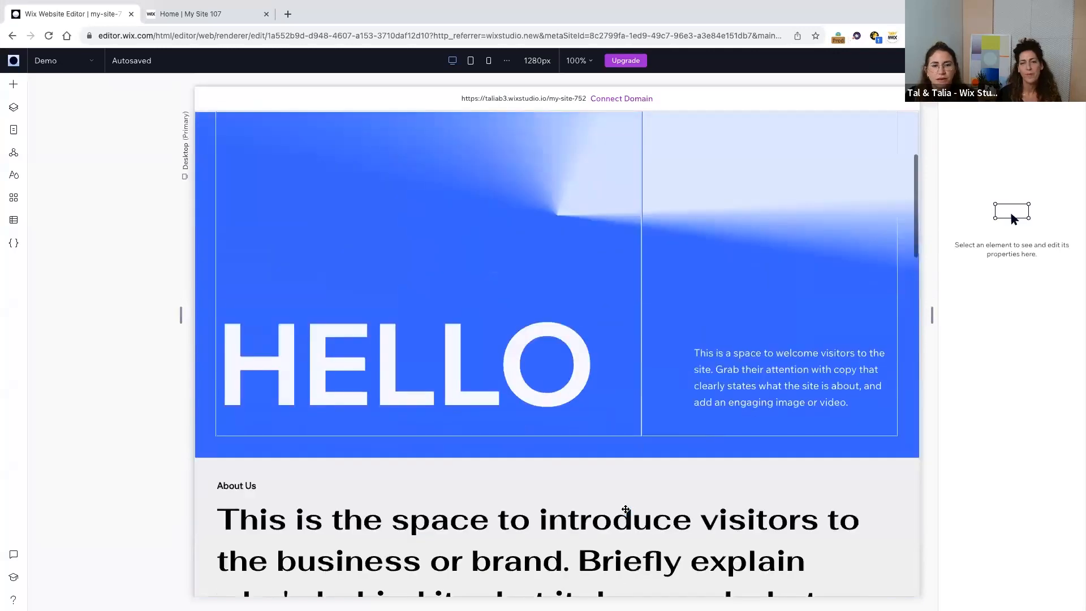
scroll(625, 509, down, 3)
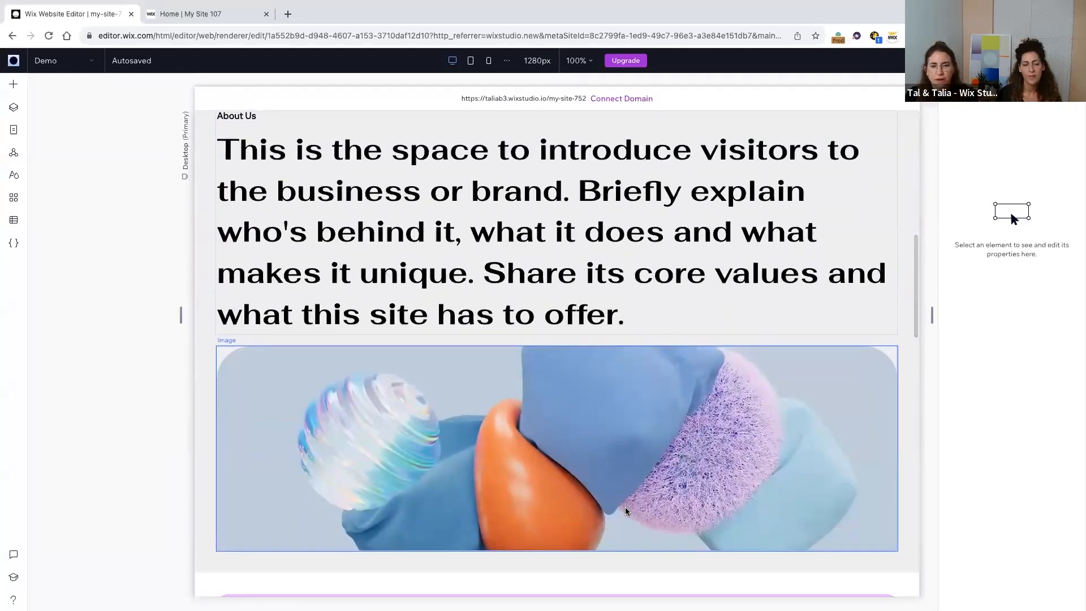
scroll(631, 534, down, 7)
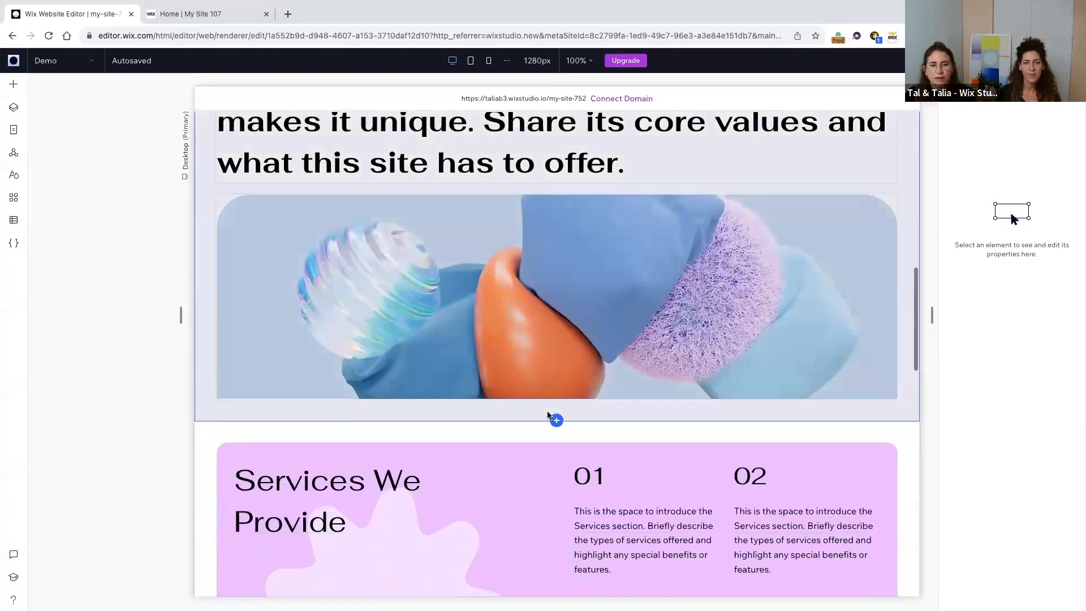
scroll(555, 427, down, 11)
scroll(555, 426, up, 15)
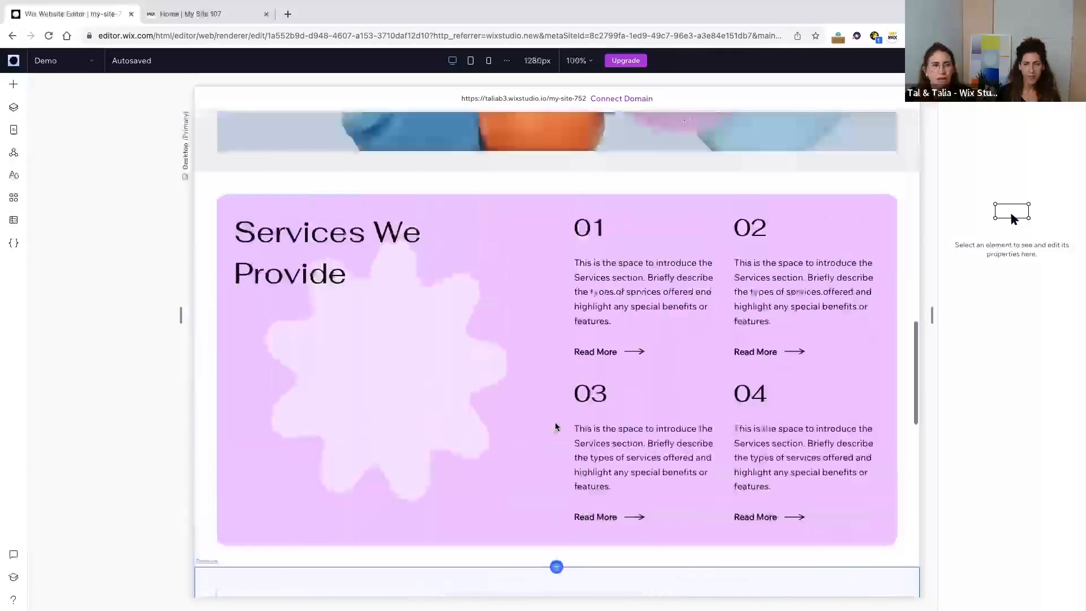
scroll(555, 426, up, 3)
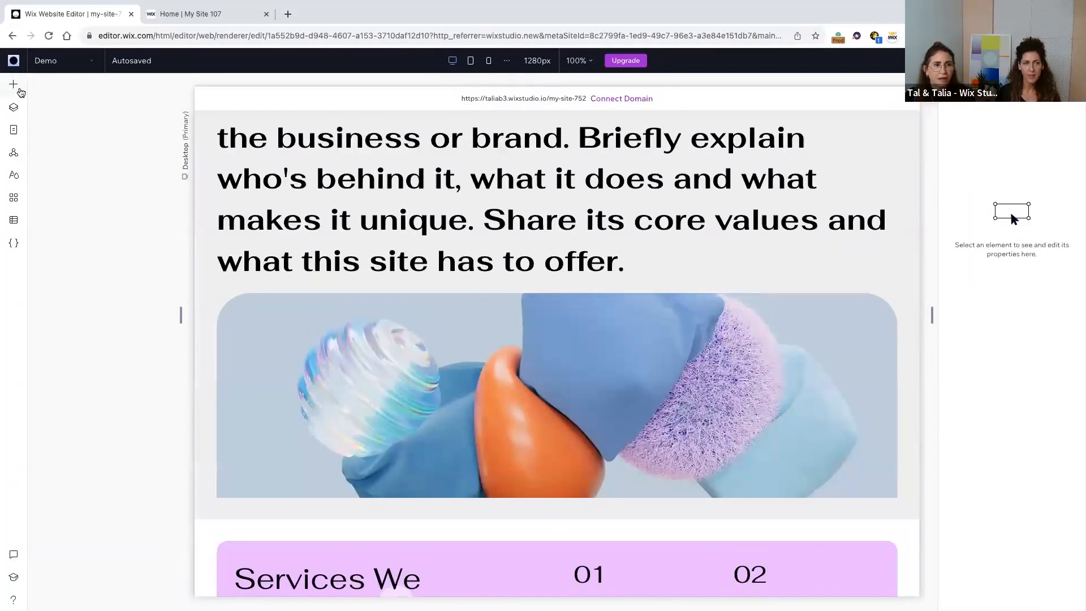
Open the ready-made sections available to add and browse the Welcome and About designs.
click(13, 84)
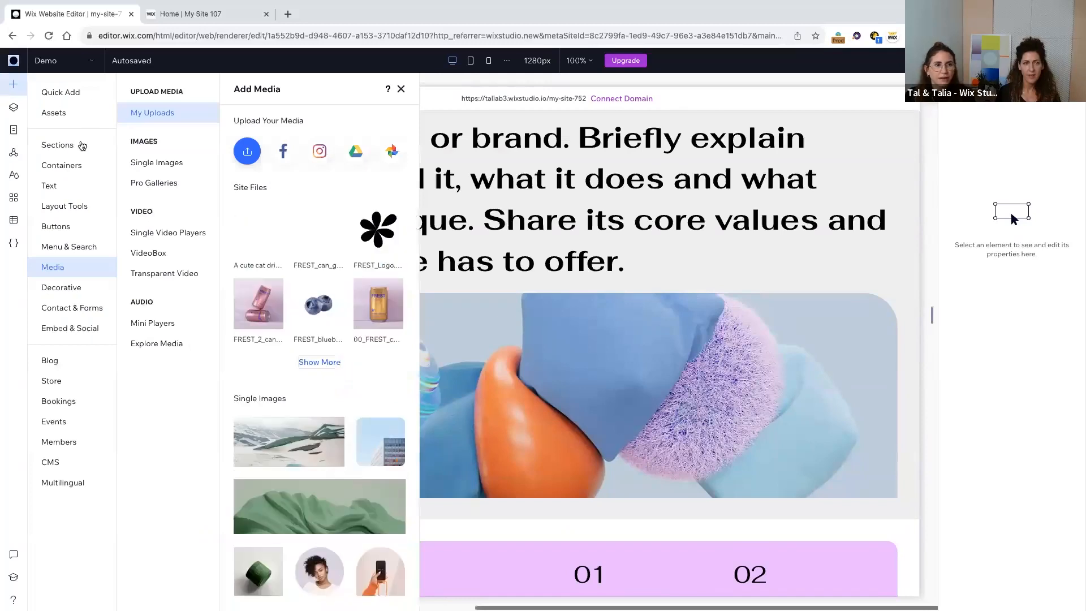
click(57, 145)
click(149, 120)
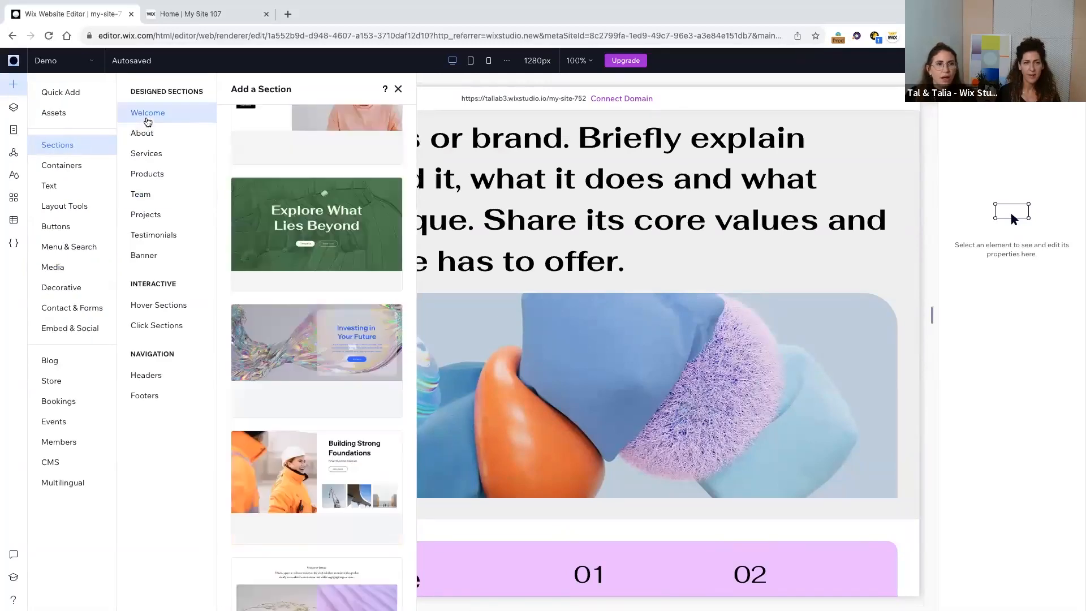
click(180, 132)
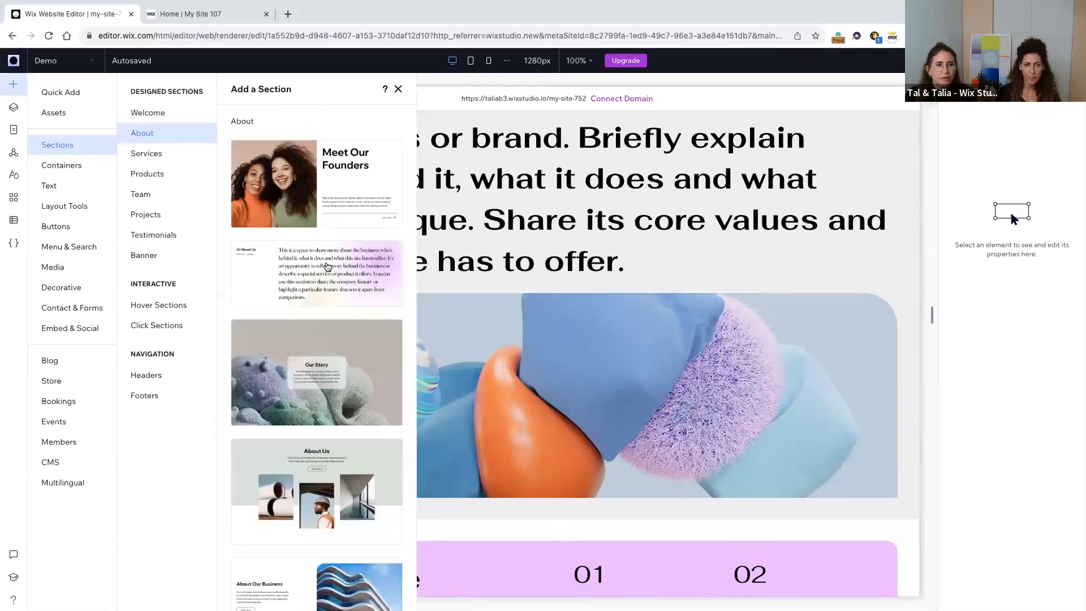
scroll(342, 319, down, 4)
scroll(342, 319, down, 1)
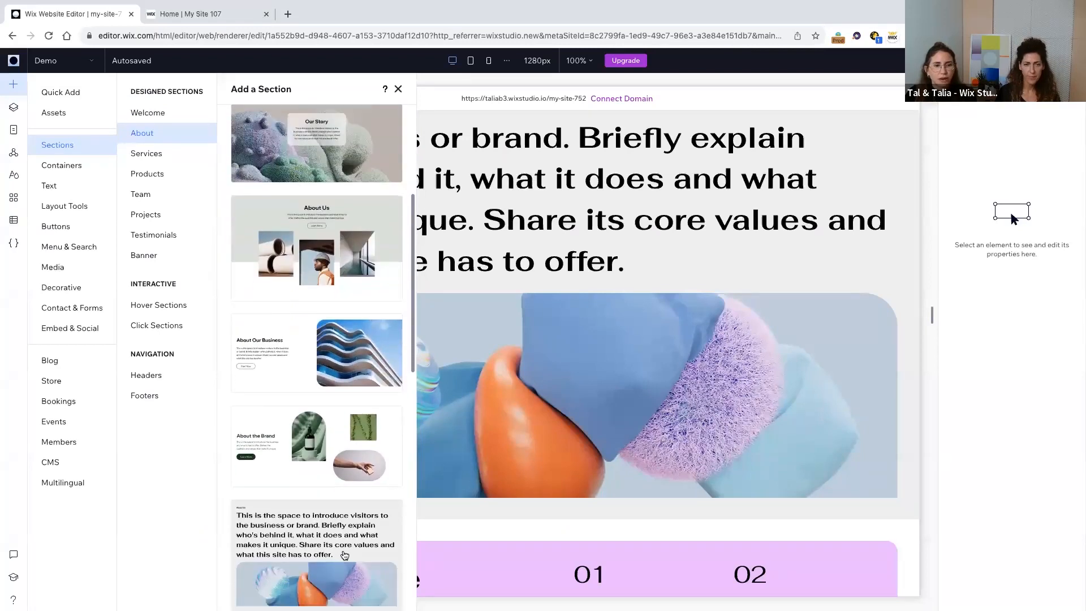
Look through the ready-made Services, Products and Footers section designs.
click(182, 149)
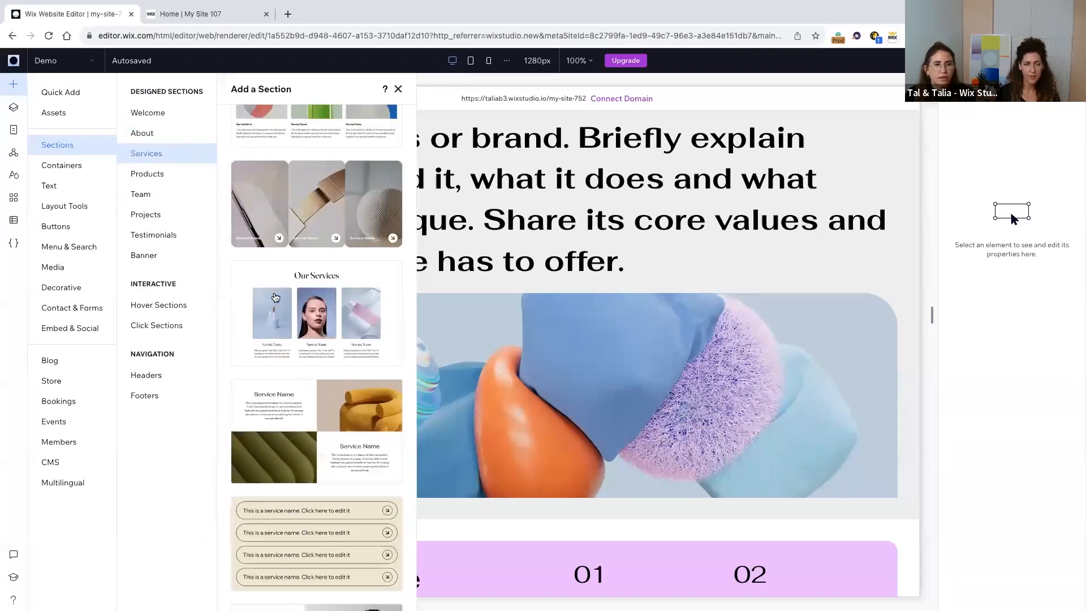
scroll(279, 309, down, 4)
scroll(279, 310, down, 5)
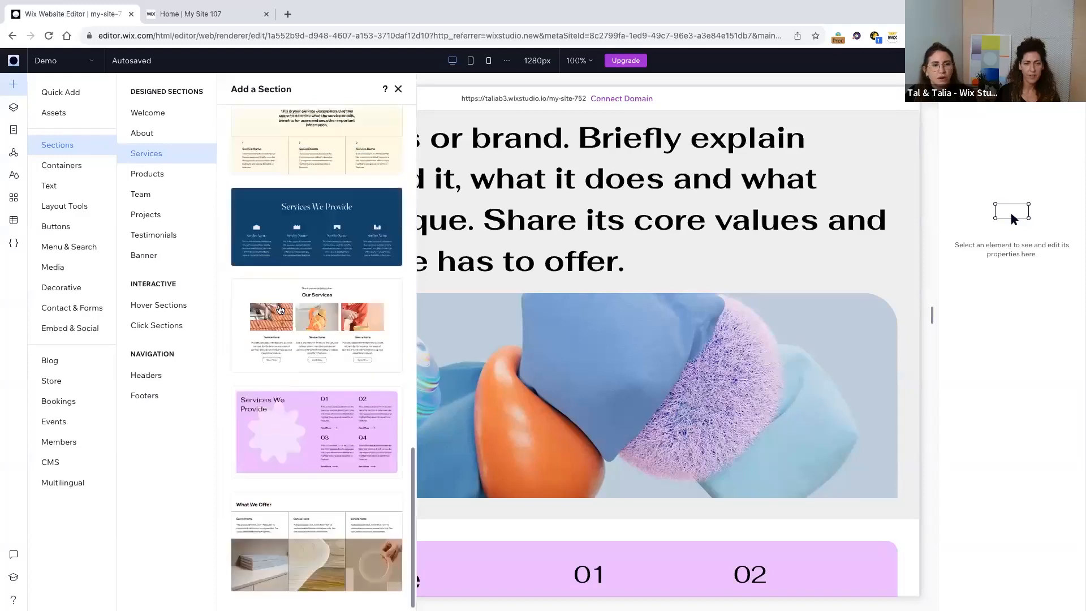
click(175, 176)
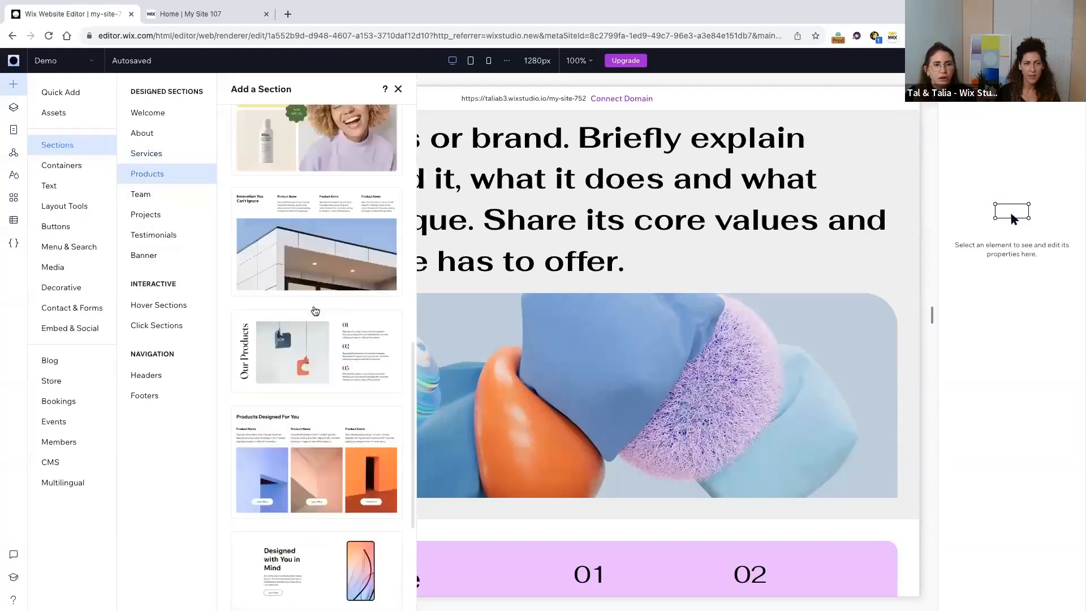
scroll(319, 326, down, 10)
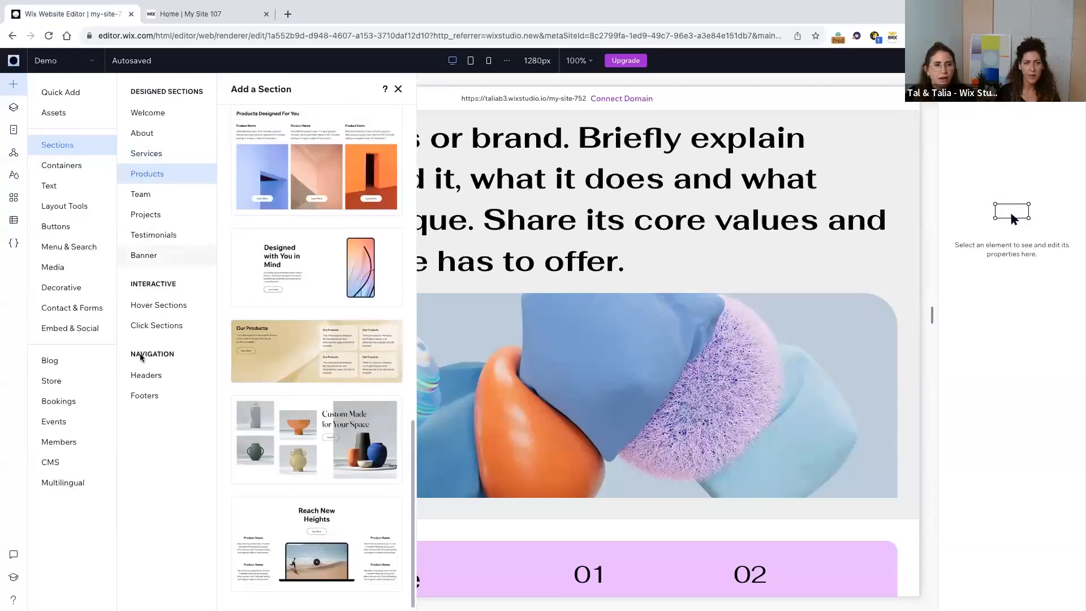
click(151, 395)
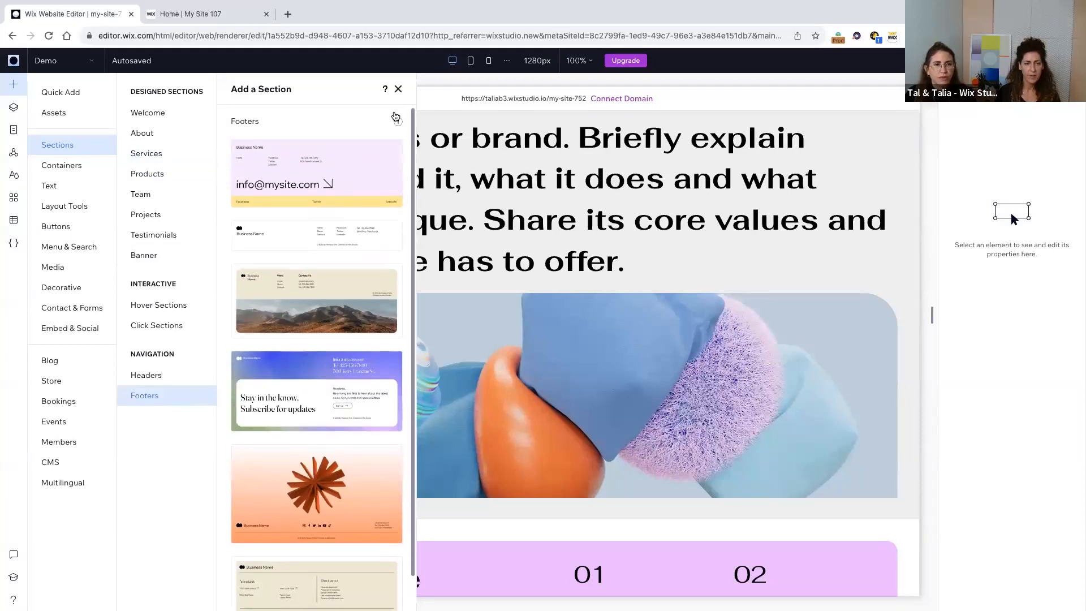
Close the section designs, return to the Demo page's welcome section and compare it with the finished FREST site.
click(398, 90)
scroll(503, 227, up, 5)
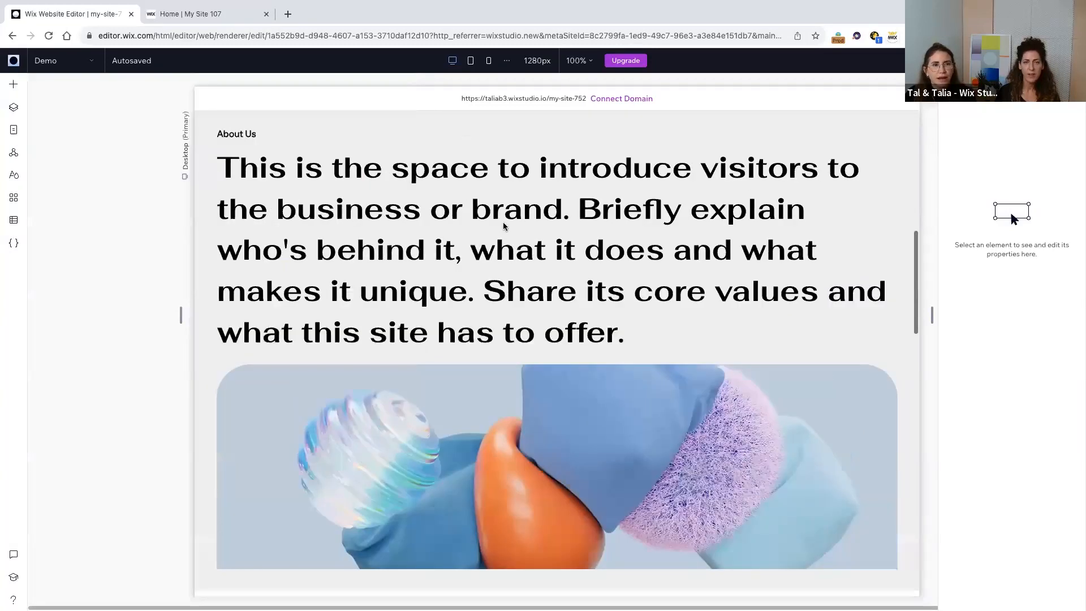
scroll(504, 226, up, 5)
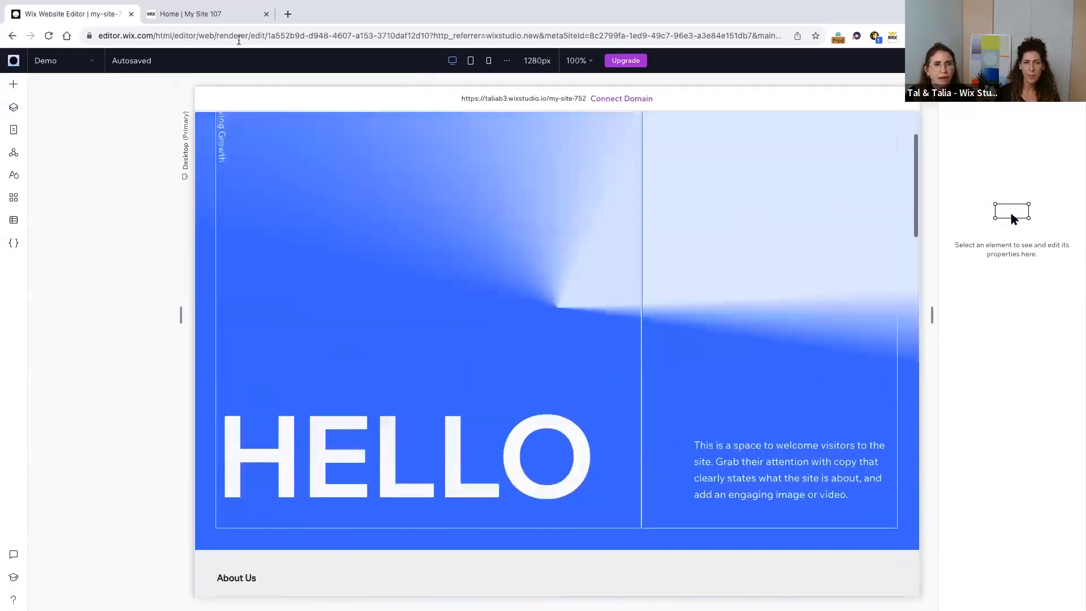
scroll(294, 207, up, 2)
click(295, 207)
click(210, 15)
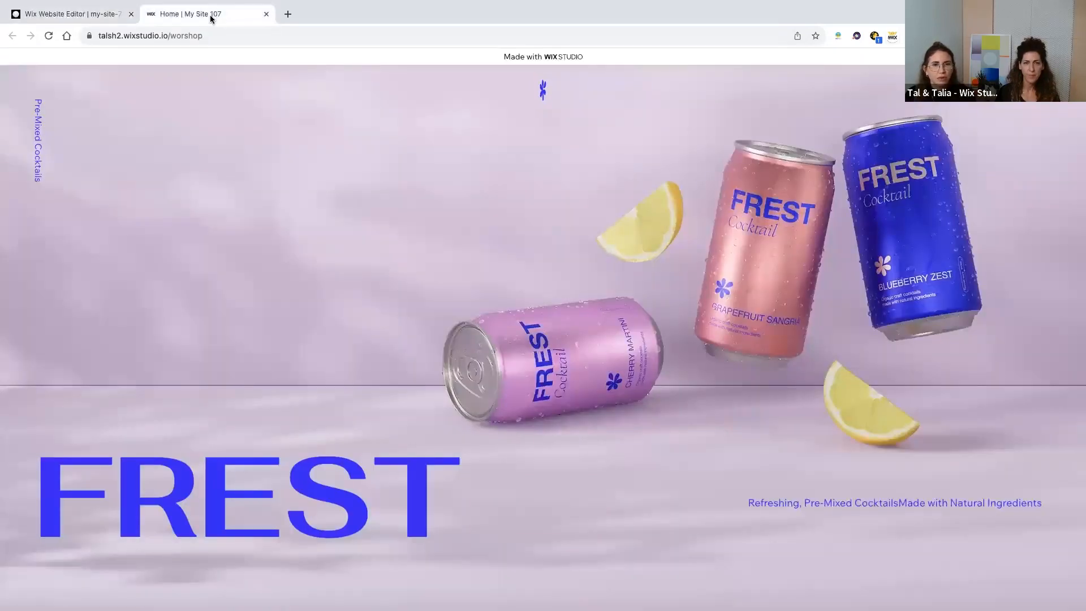
click(91, 16)
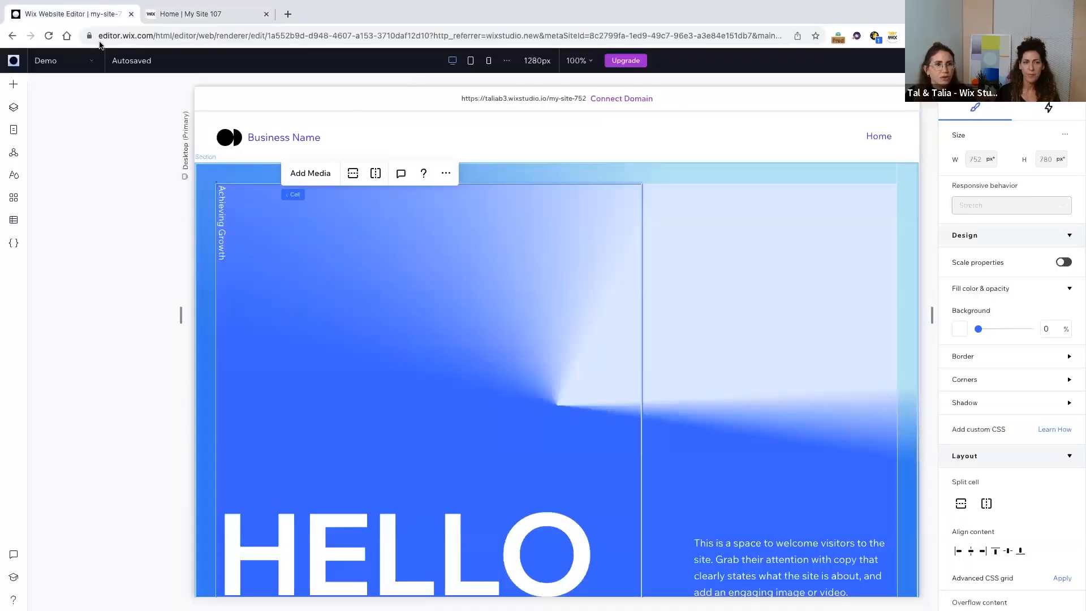
Delete the Business Name text from the header and center the remaining logo icon horizontally.
click(115, 196)
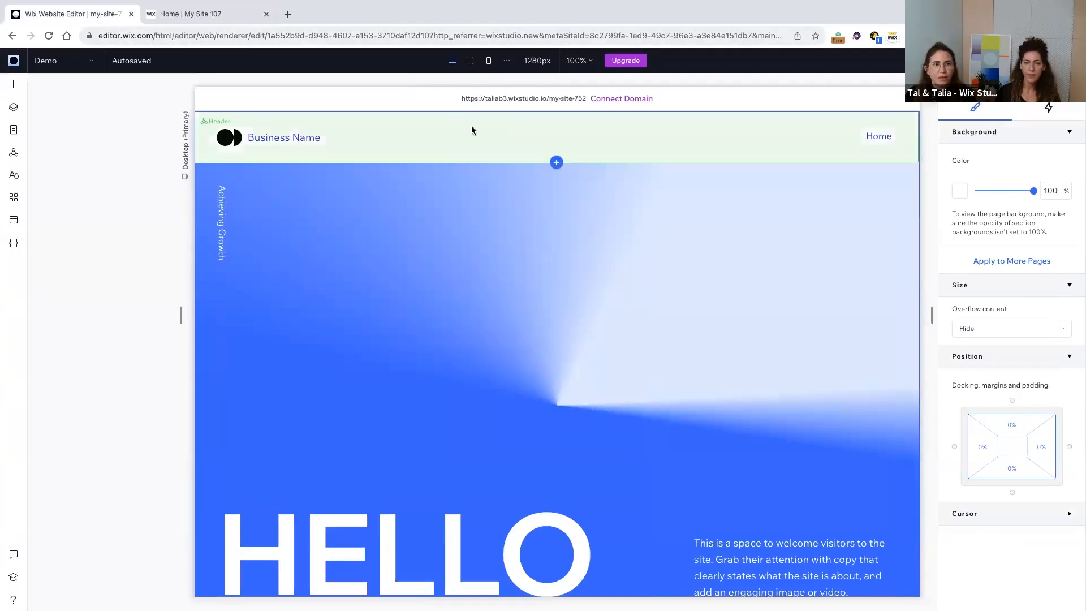
click(417, 130)
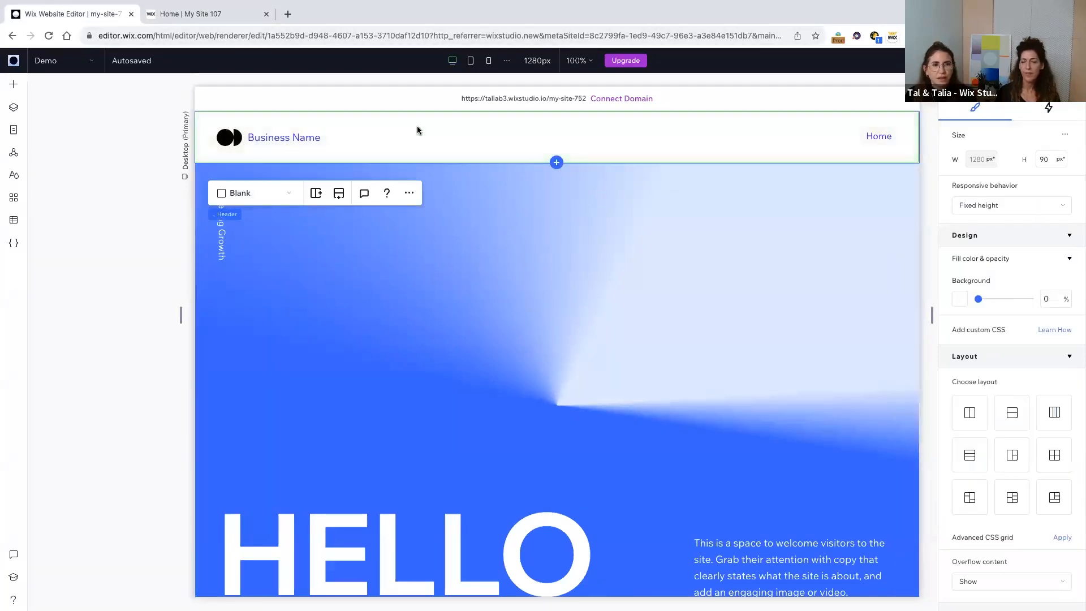
click(245, 138)
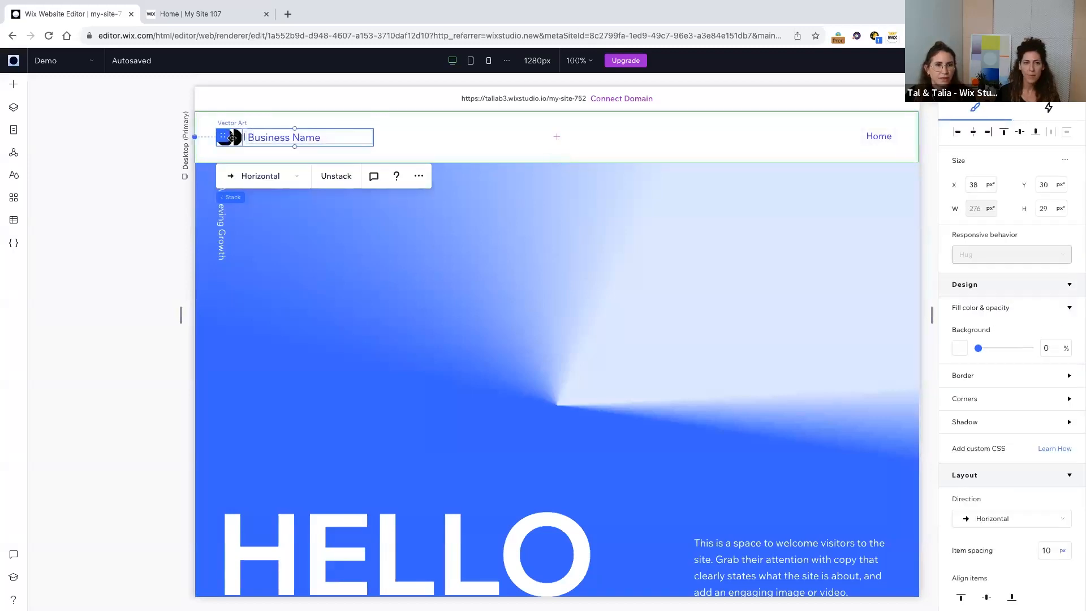
click(281, 143)
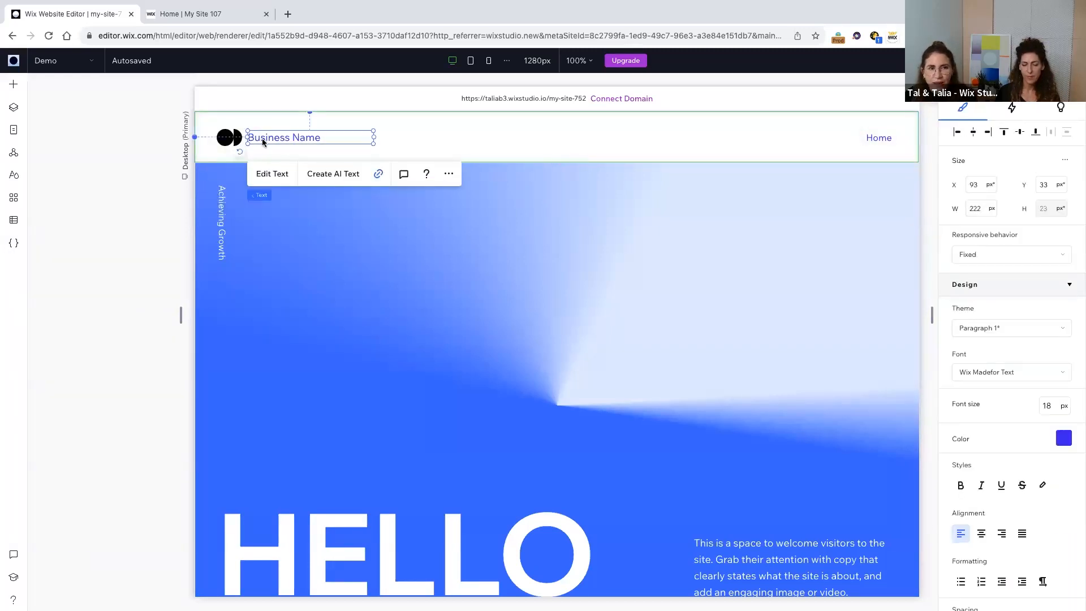
key(Delete)
click(238, 138)
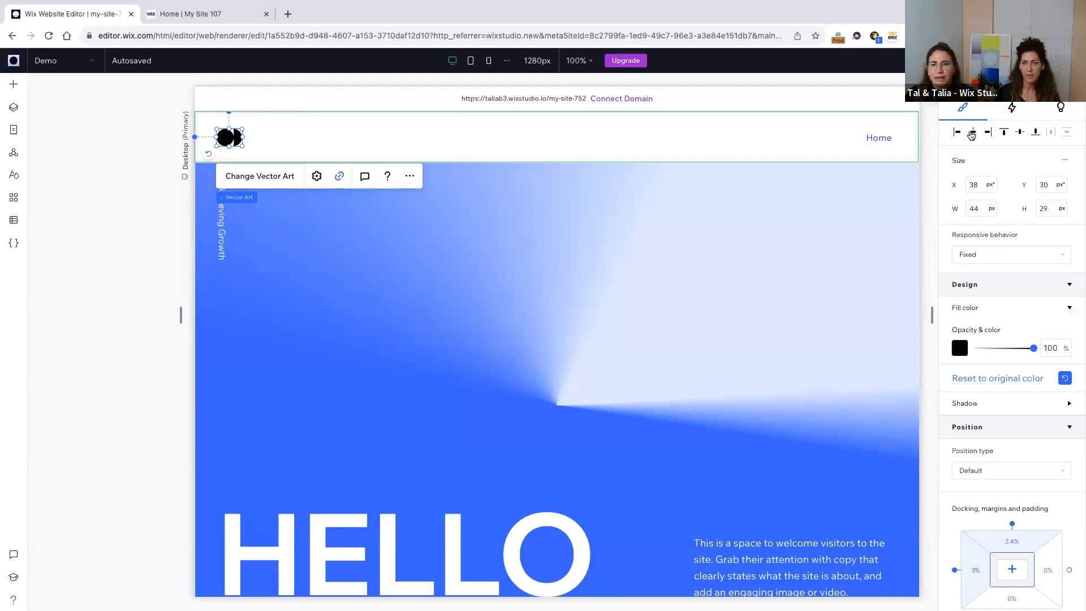
click(971, 133)
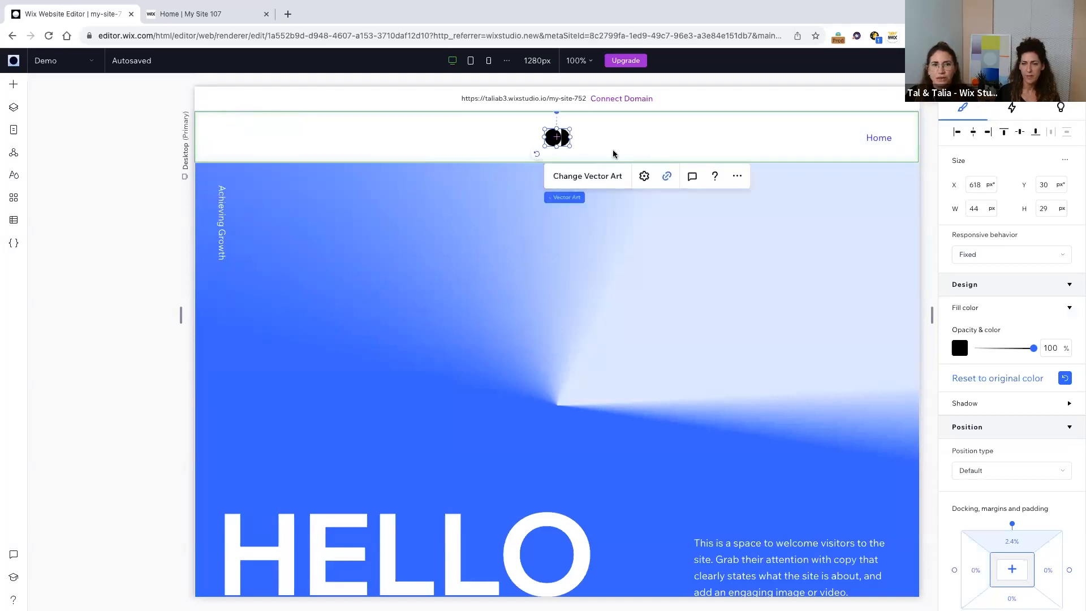
Replace the header's vector art with FREST_Logo.svg from the site files.
click(591, 177)
click(113, 208)
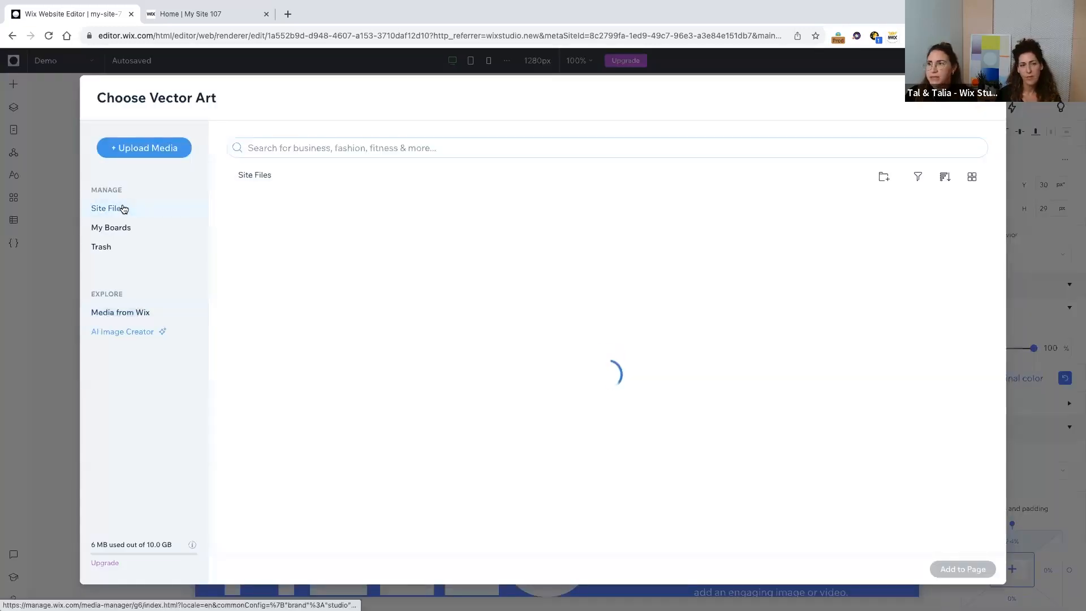
click(476, 252)
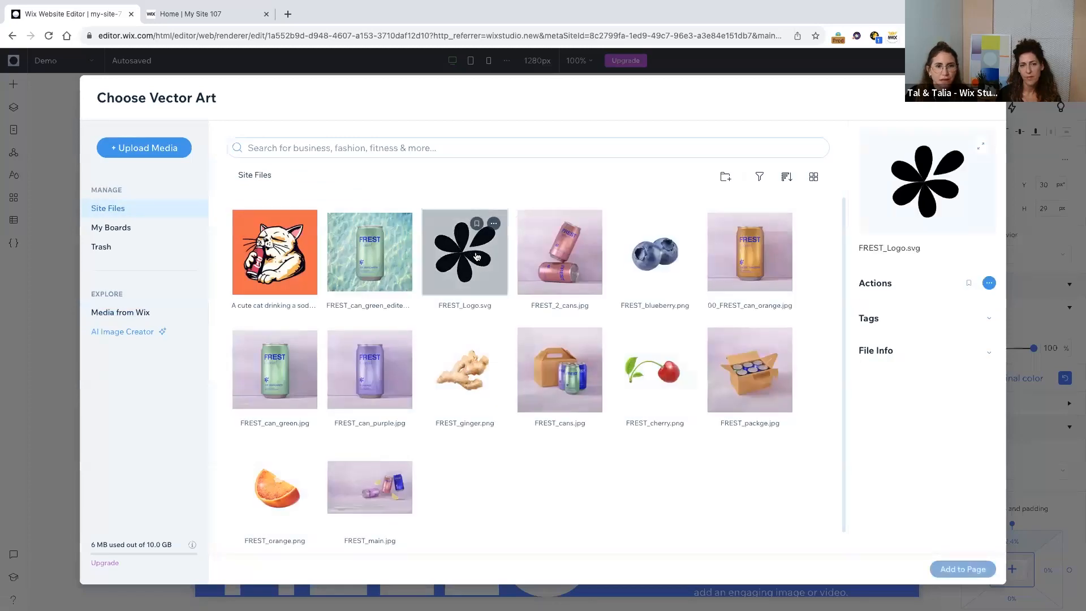
click(963, 569)
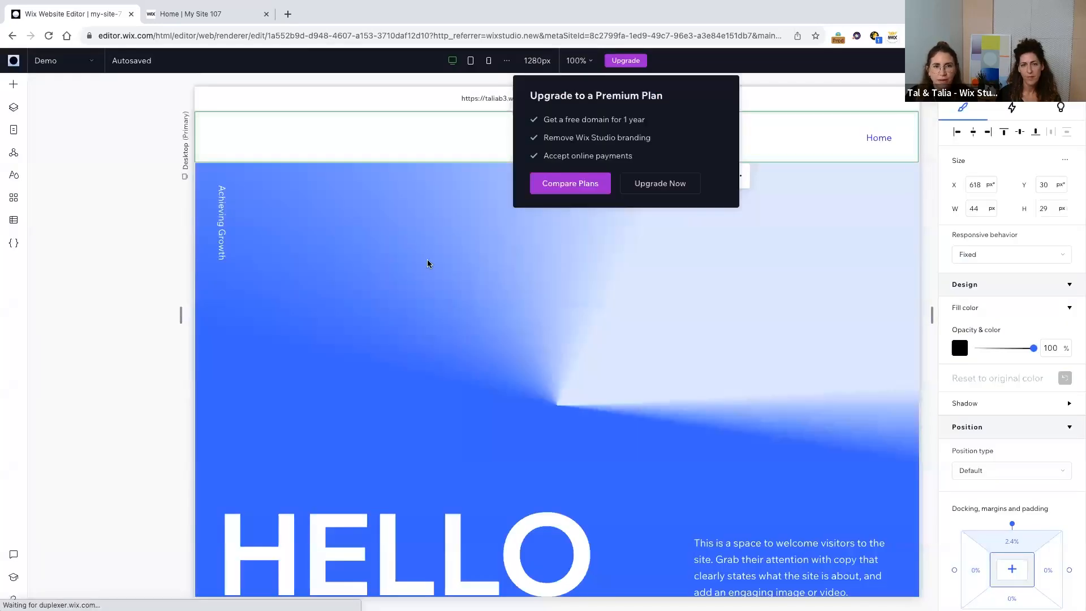
Enlarge the header logo to about 61 by 40 px, recenter it horizontally and fill it with the theme's vivid blue.
drag(579, 154, 591, 160)
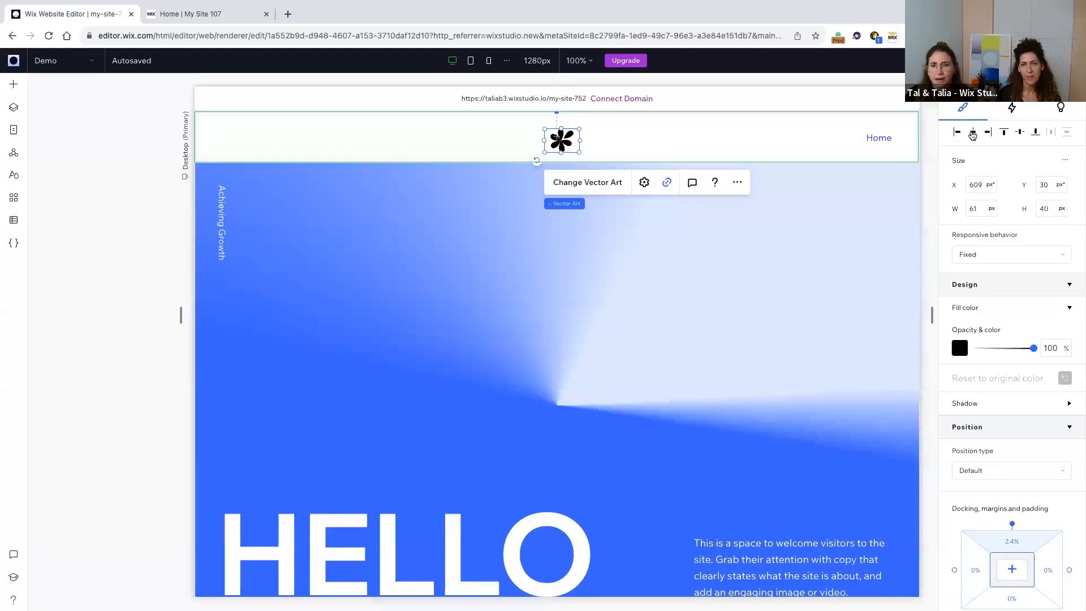
click(972, 134)
click(960, 349)
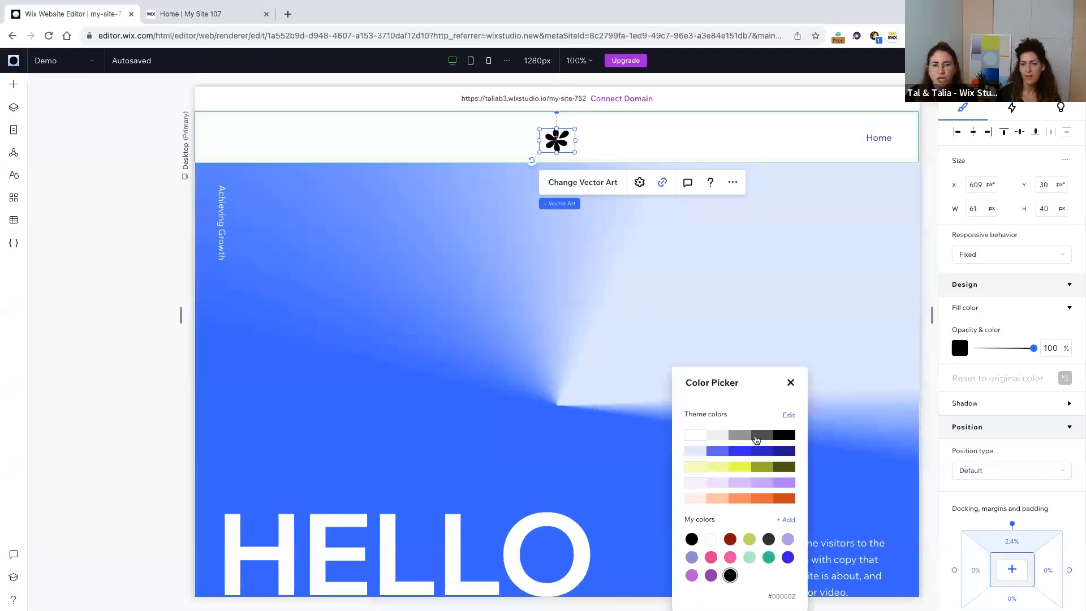
click(749, 449)
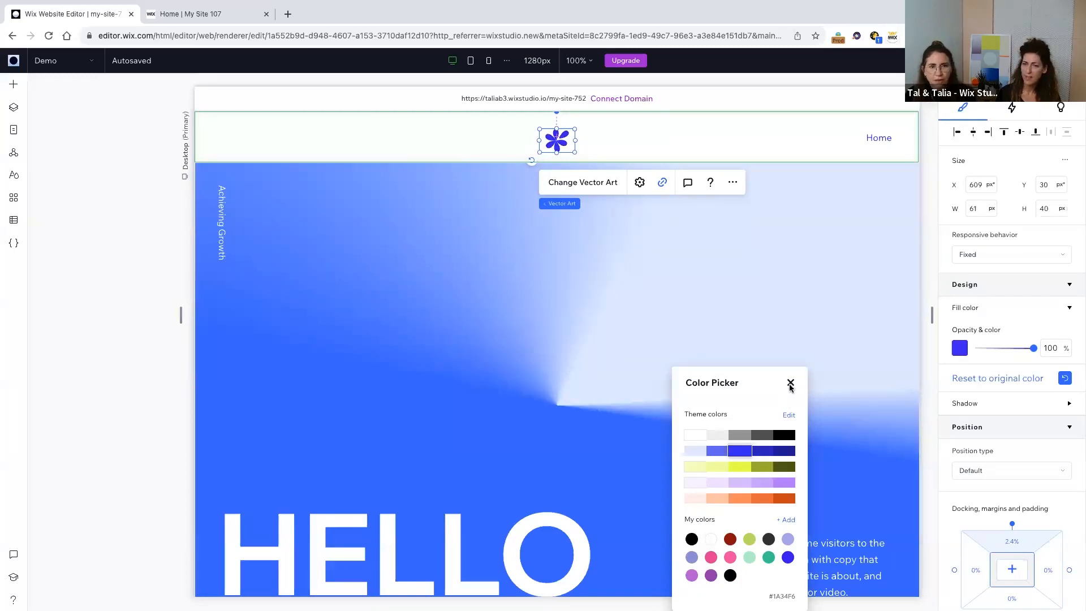
click(790, 385)
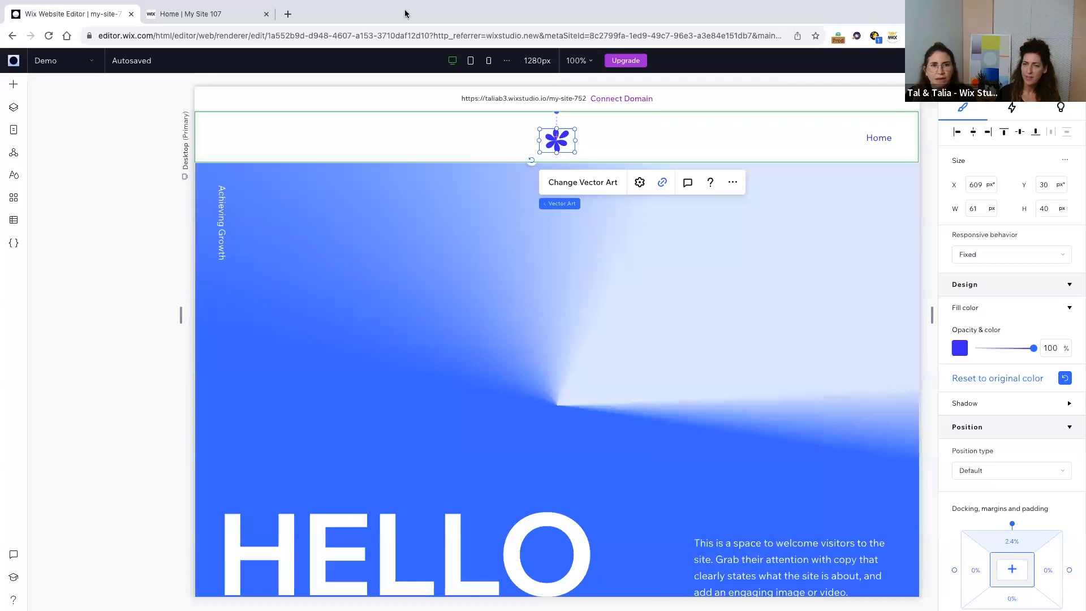
Check the header on the finished FREST site, then set the Demo page header's position type to Pinned.
click(221, 14)
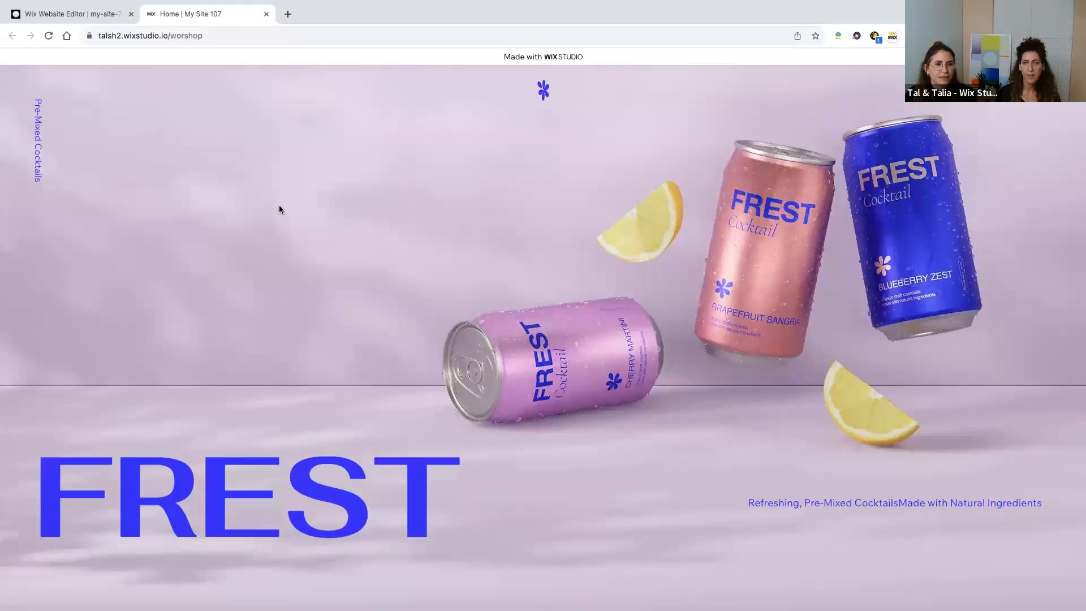
click(91, 13)
click(367, 135)
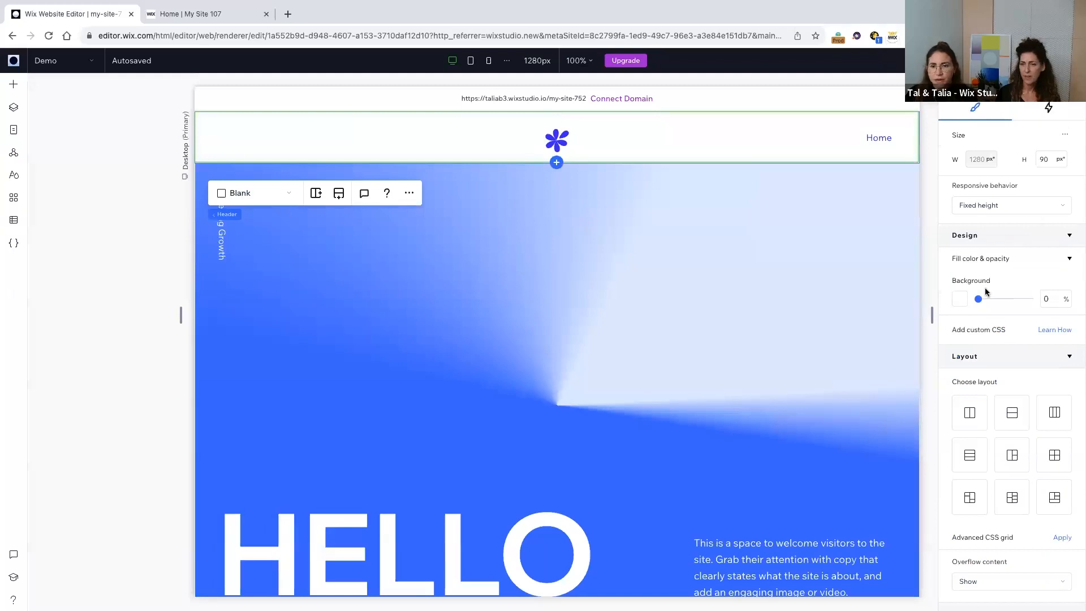
scroll(985, 287, down, 6)
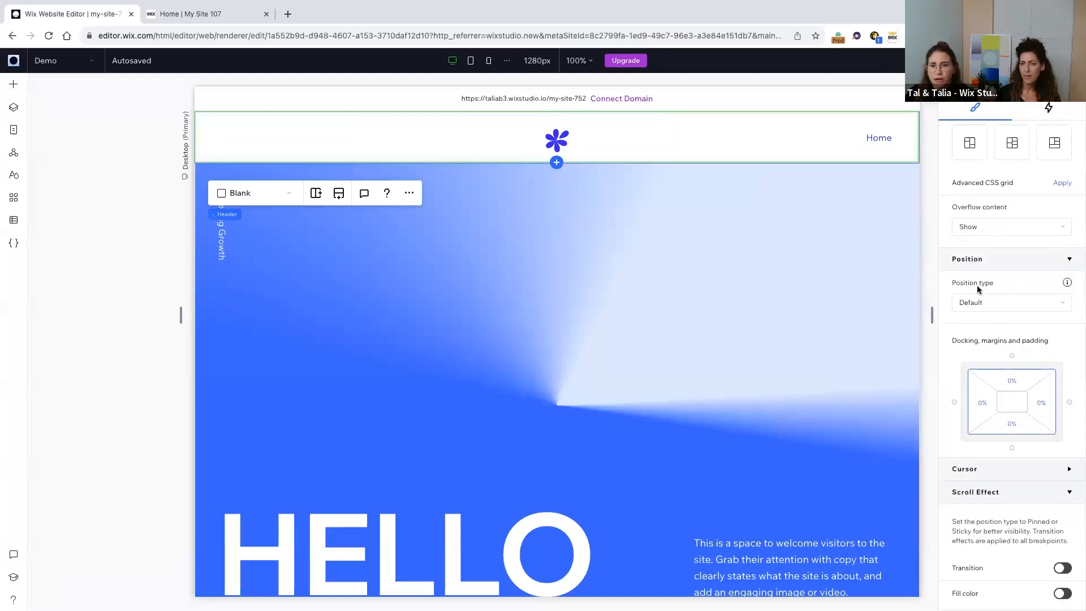
click(987, 306)
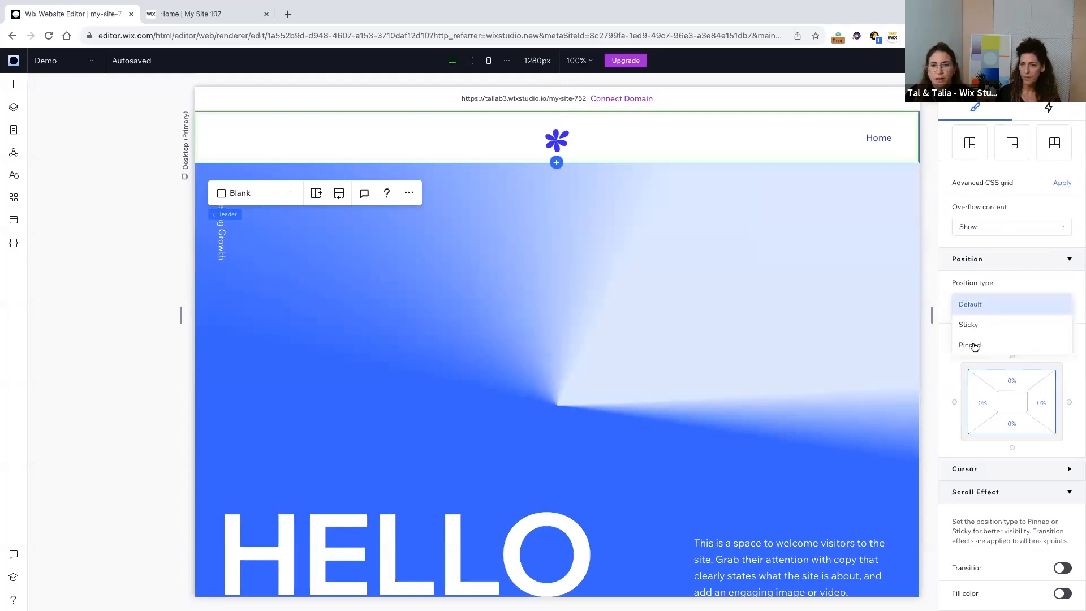
click(969, 345)
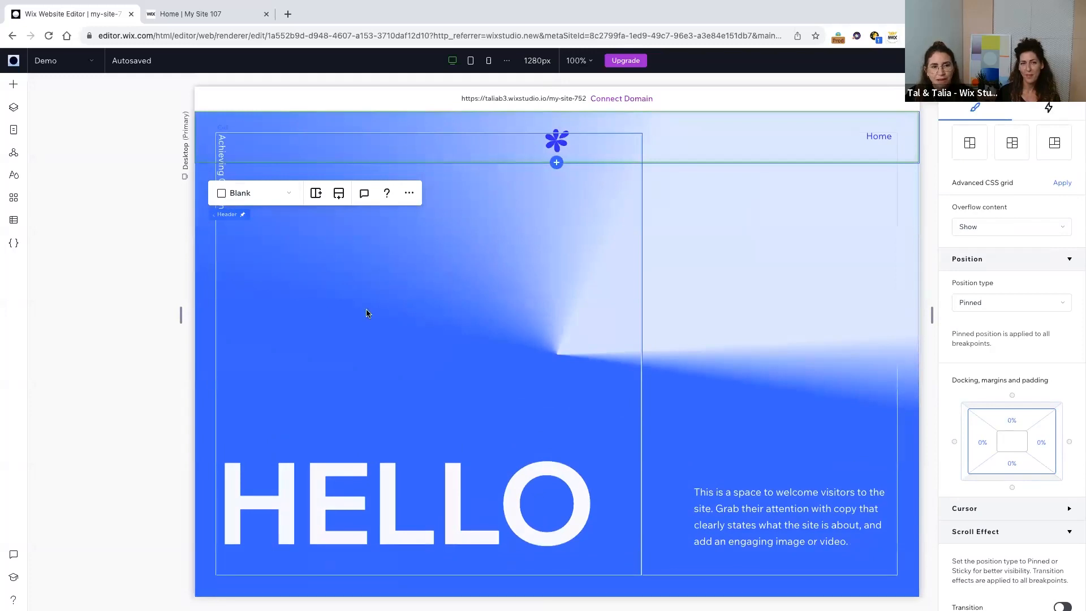
Copy the FREST title from the finished site and replace the welcome section's HELLO text with it.
click(226, 17)
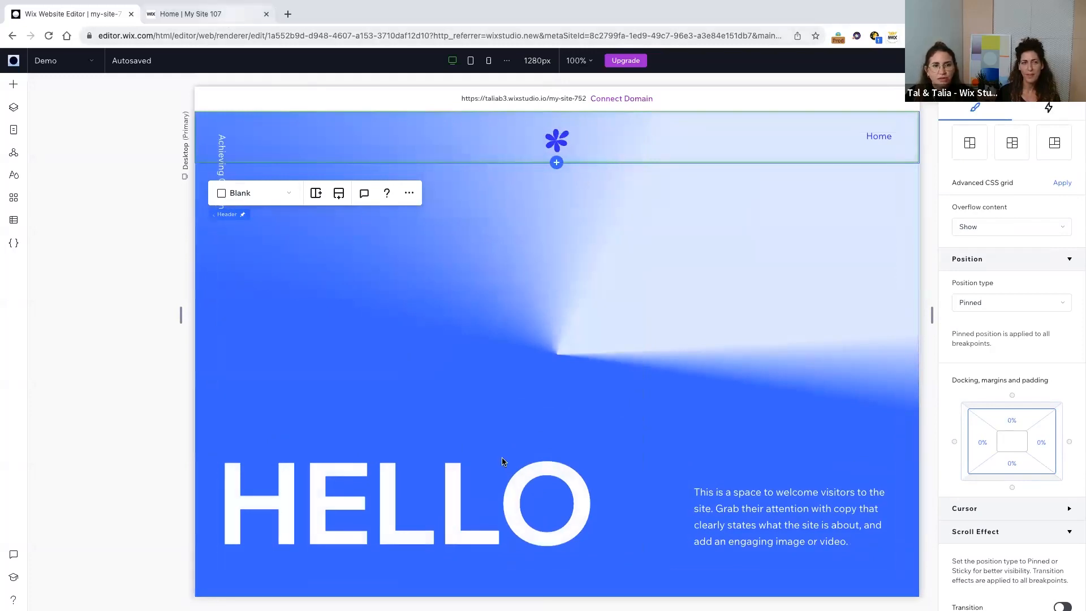
drag(476, 478, 34, 495)
key(ctrl+c)
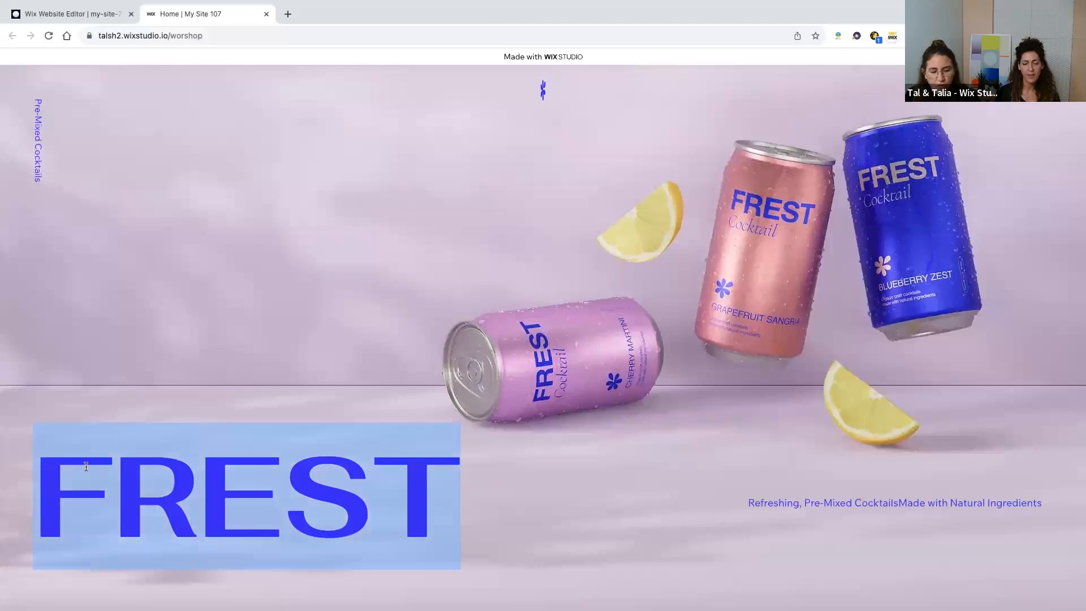
click(105, 19)
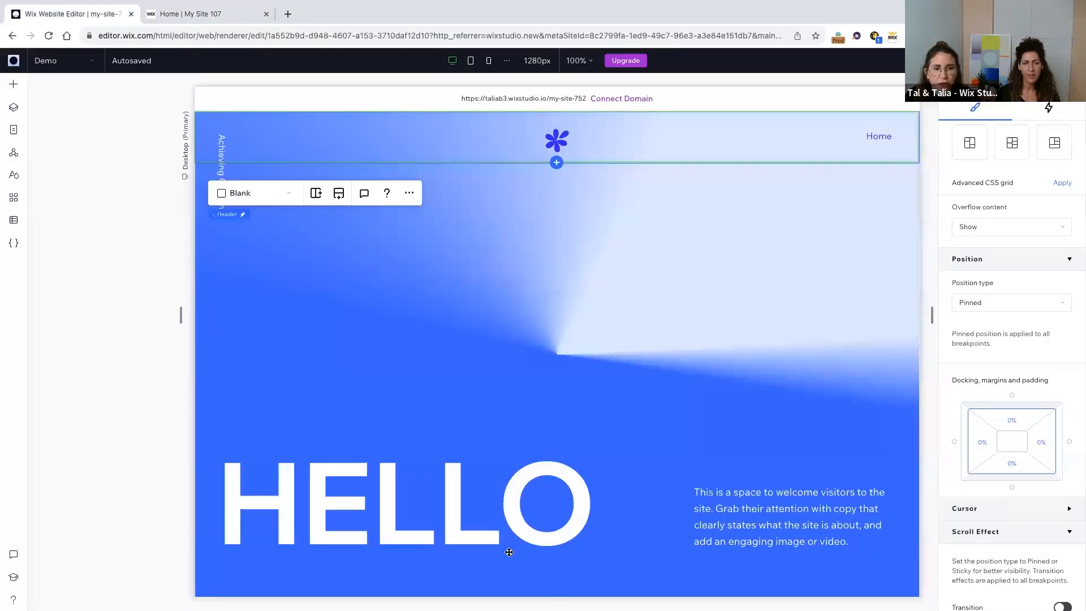
click(510, 474)
double_click(615, 473)
key(ctrl+v)
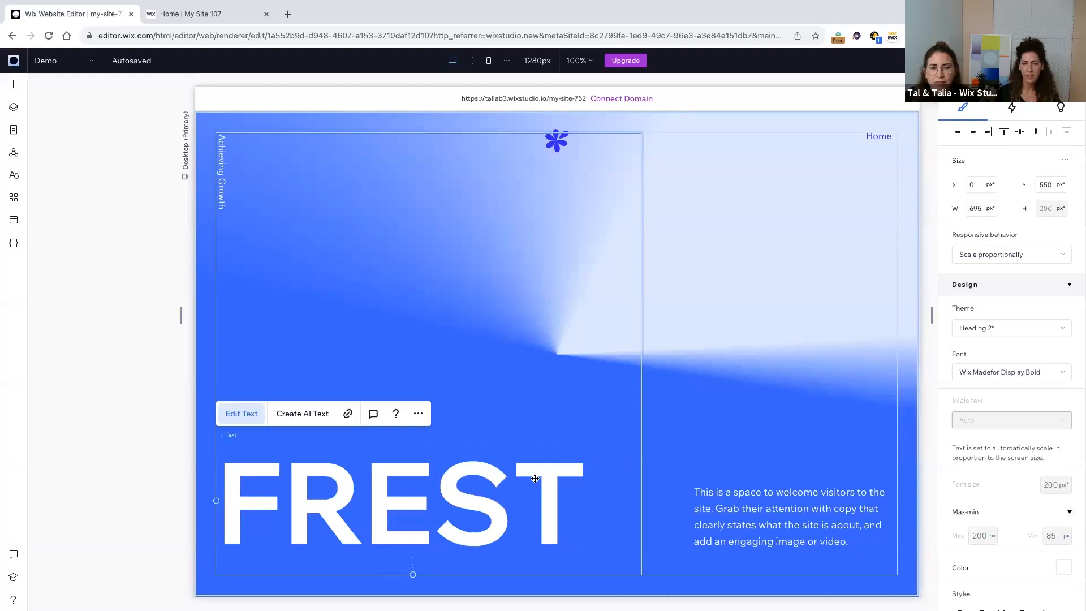
key(Escape)
Apply the Heading 1 theme to the FREST title and set its font size to 180 px.
click(1010, 330)
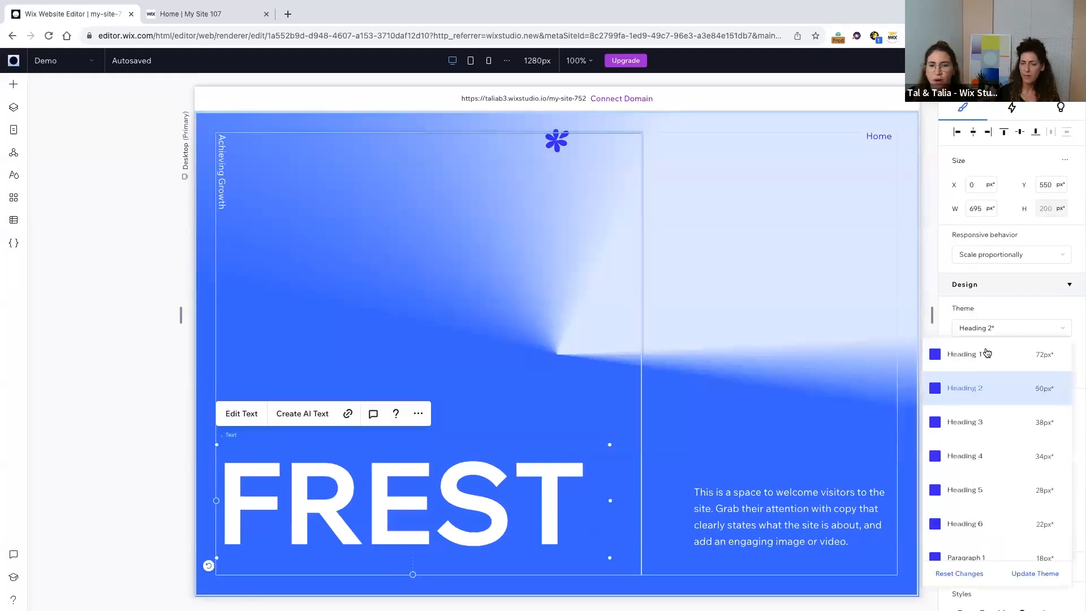
click(987, 355)
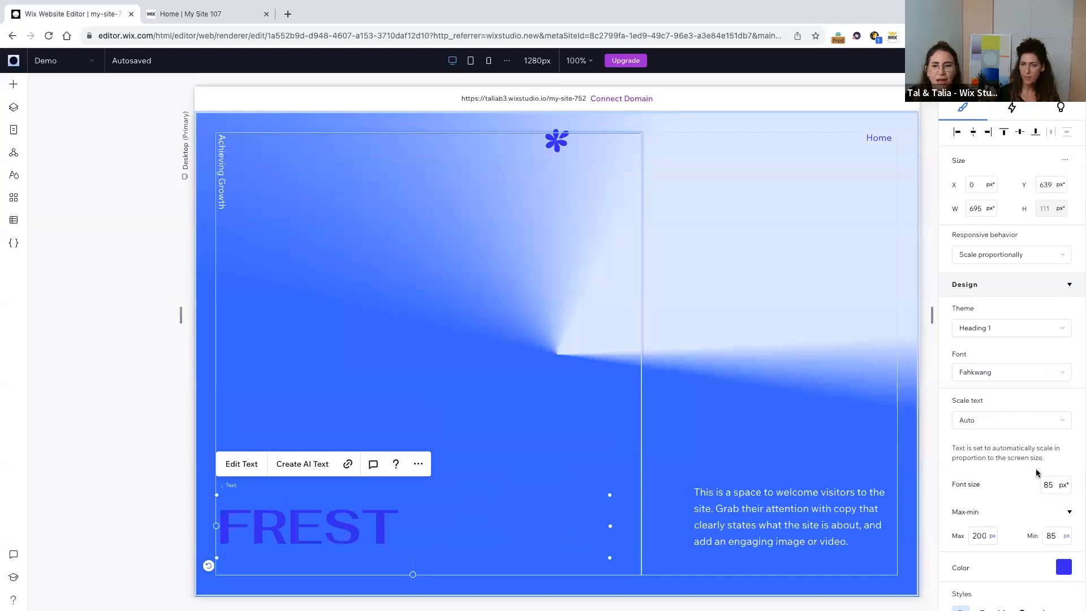
click(1056, 485)
text(180)
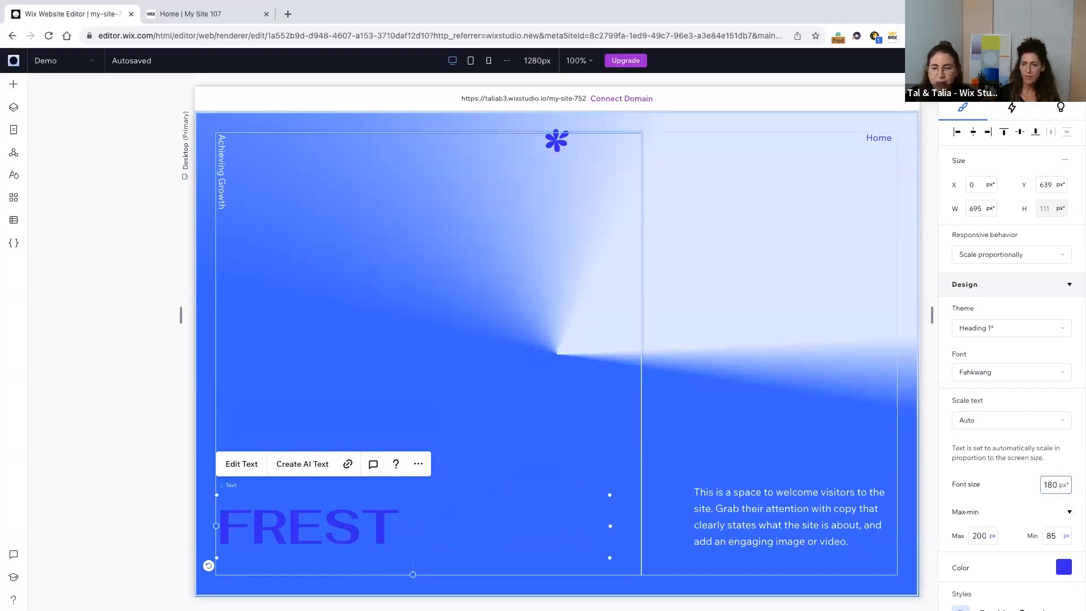
key(Return)
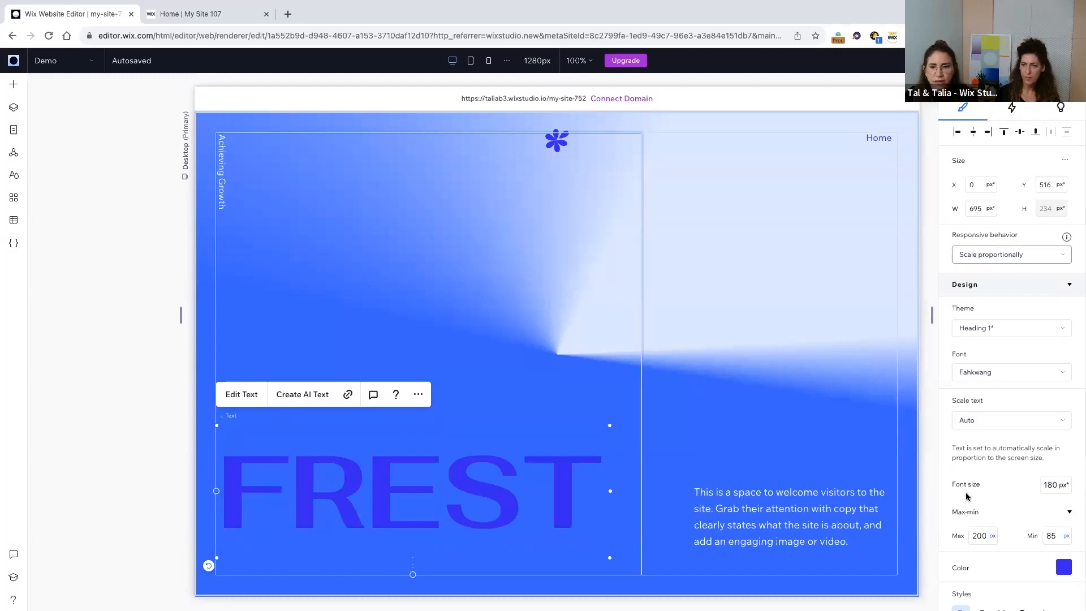
Limit the FREST title's scaling to a maximum of 180 px and a minimum of 80 px.
click(981, 535)
double_click(980, 535)
text(180)
key(Return)
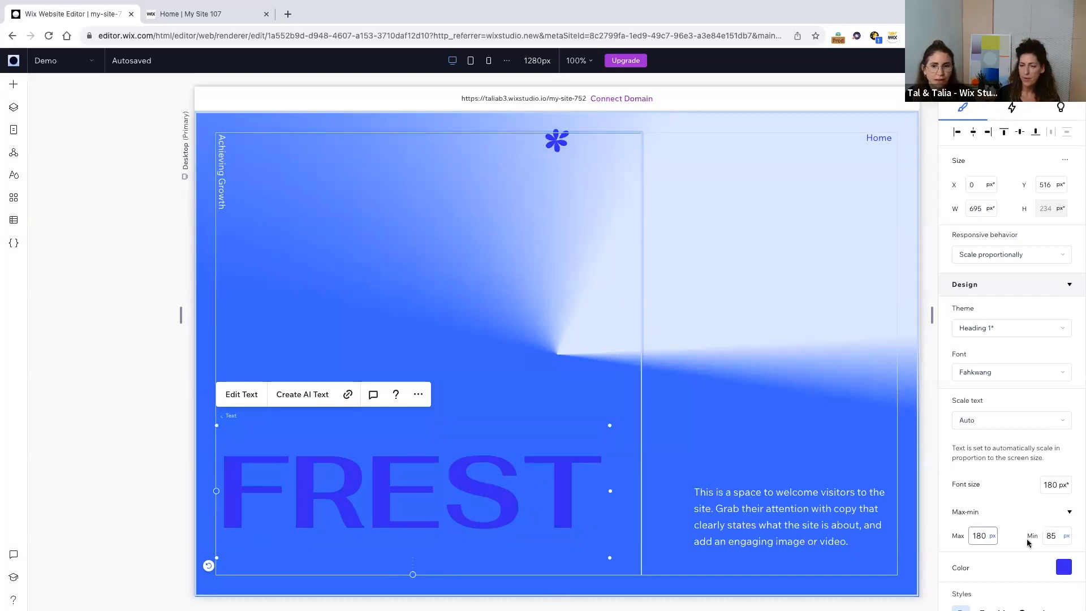
double_click(1056, 536)
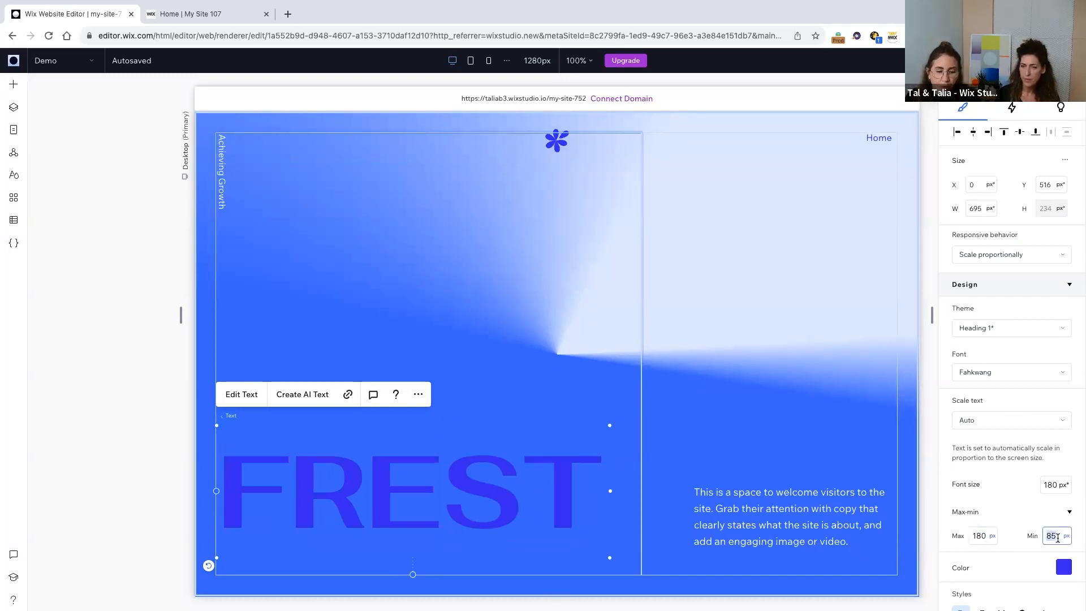
text(80)
key(Return)
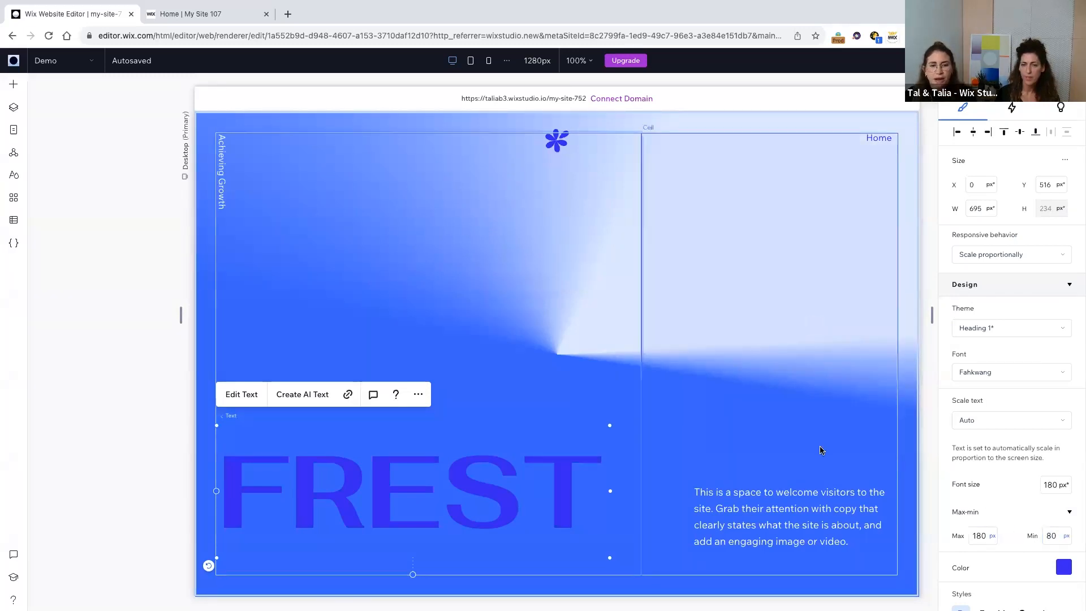
Copy the tagline "Refreshing, Pre-Mixed CocktailsMade with Natural Ingredients" from the finished FREST site and replace the welcome section's paragraph with it.
key(ctrl+Tab)
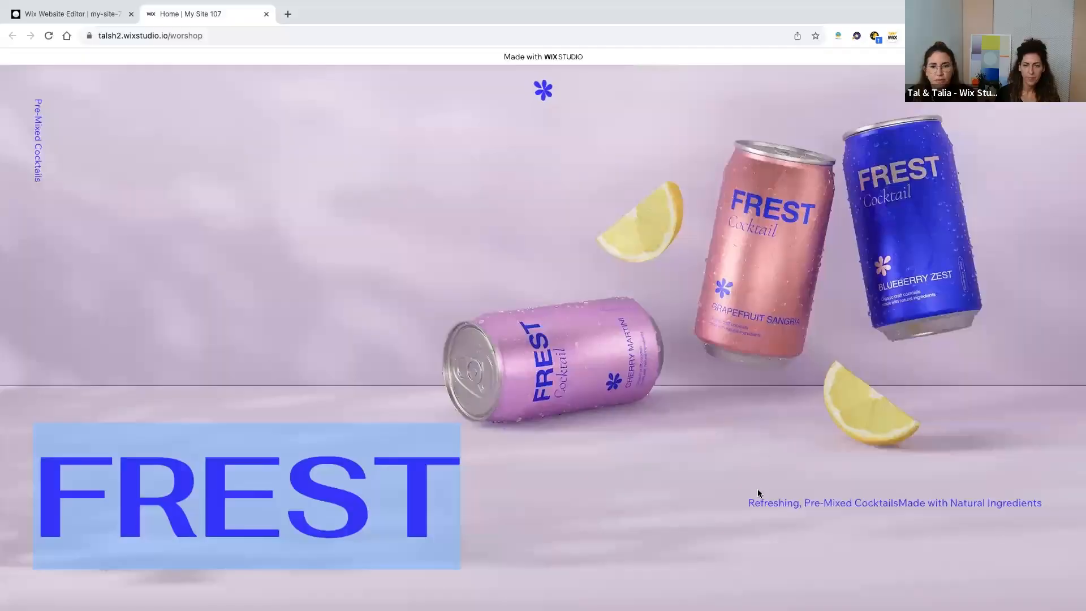
click(758, 503)
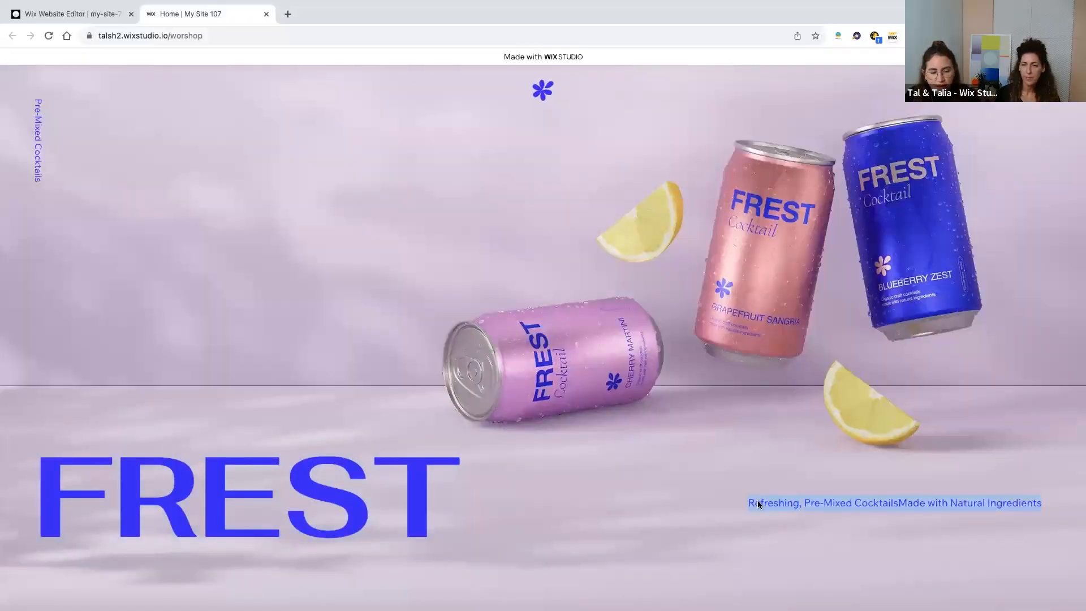
click(78, 15)
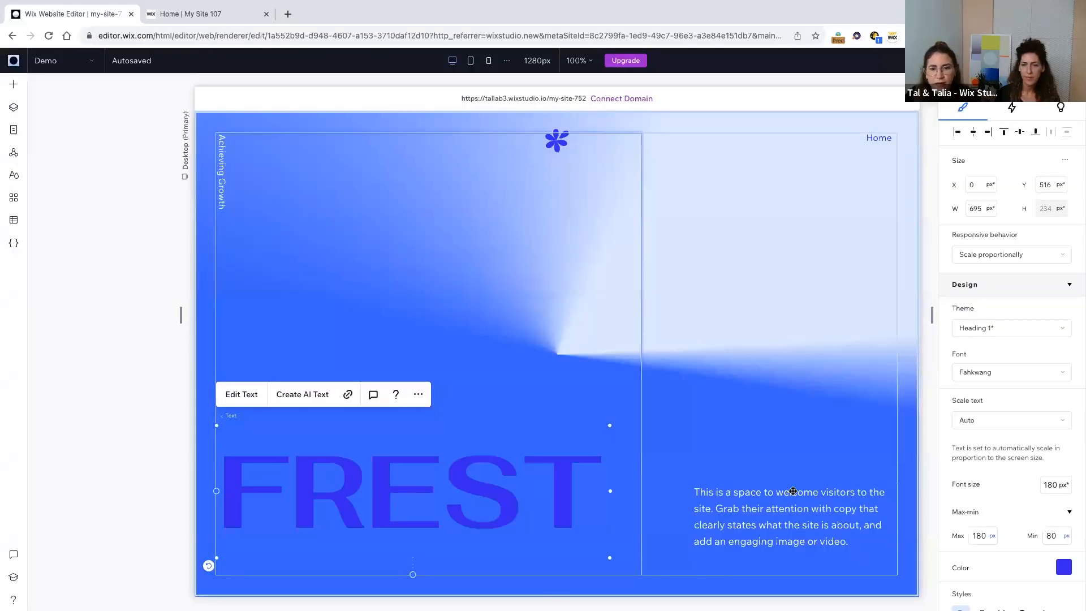
click(791, 489)
click(709, 455)
text(Refreshing, Pre-Mixed CocktailsMade with Natural Ingredients)
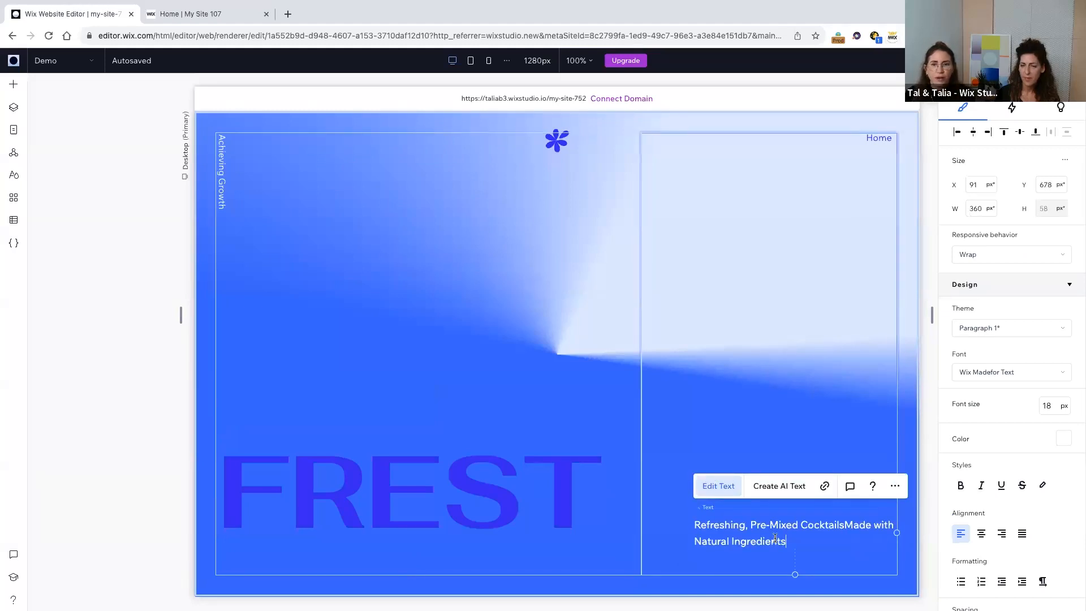
Reset the tagline's changes to the Paragraph 1 theme and set its responsive behavior to Wrap.
click(972, 331)
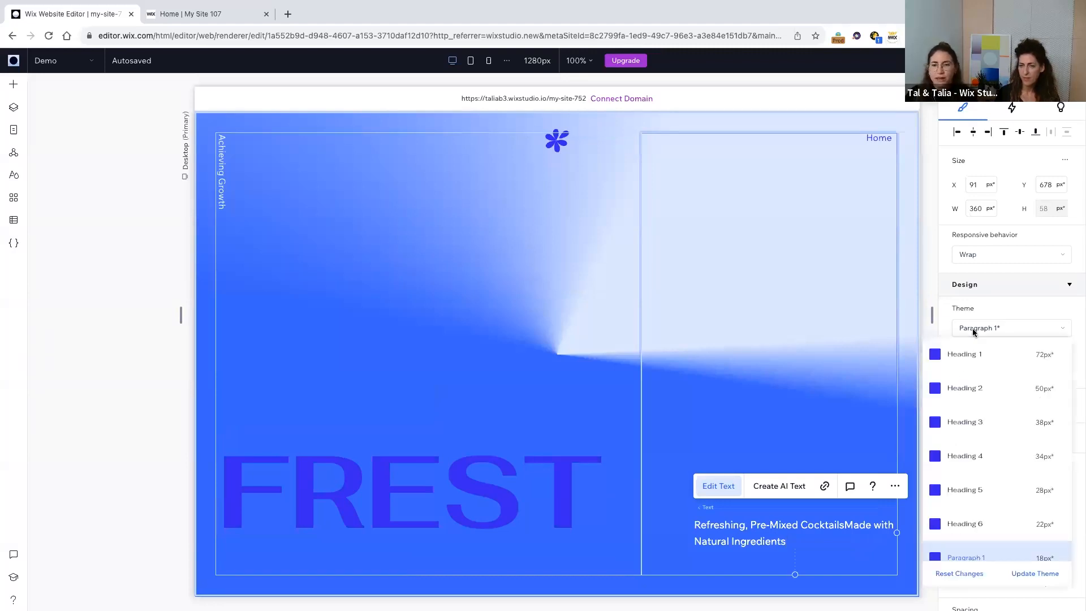
click(948, 574)
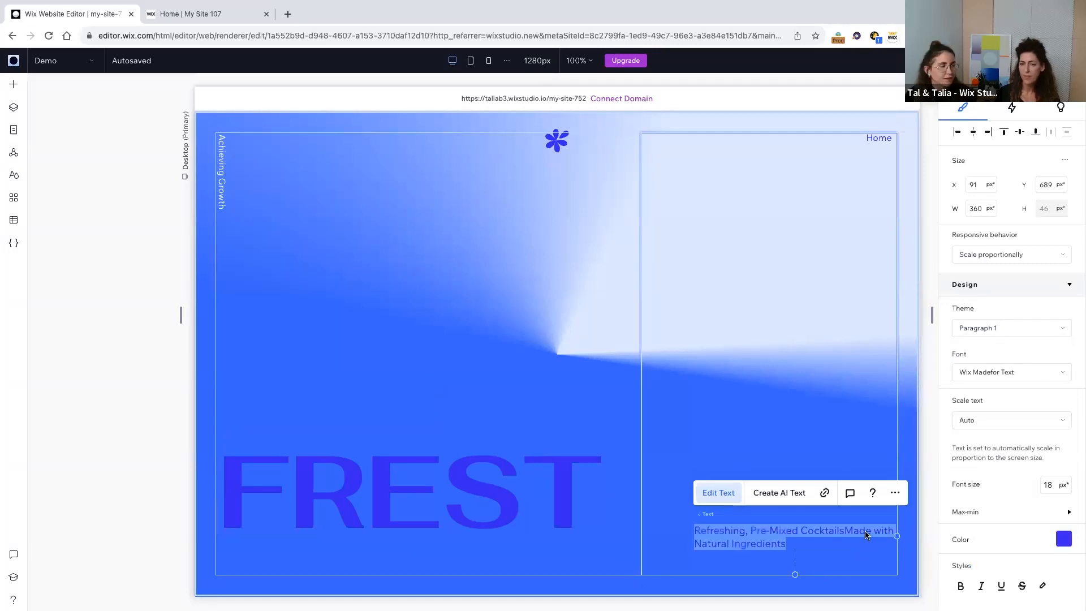
click(982, 255)
click(970, 274)
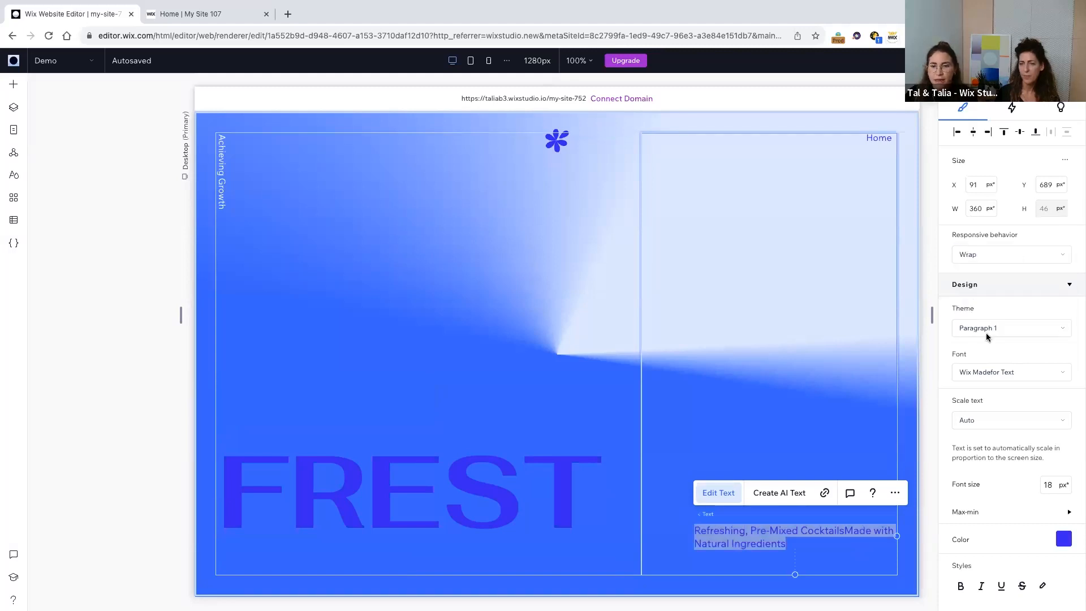
Set the tagline's line spacing to 1.6 and its bottom margin to 22%.
scroll(986, 332, down, 5)
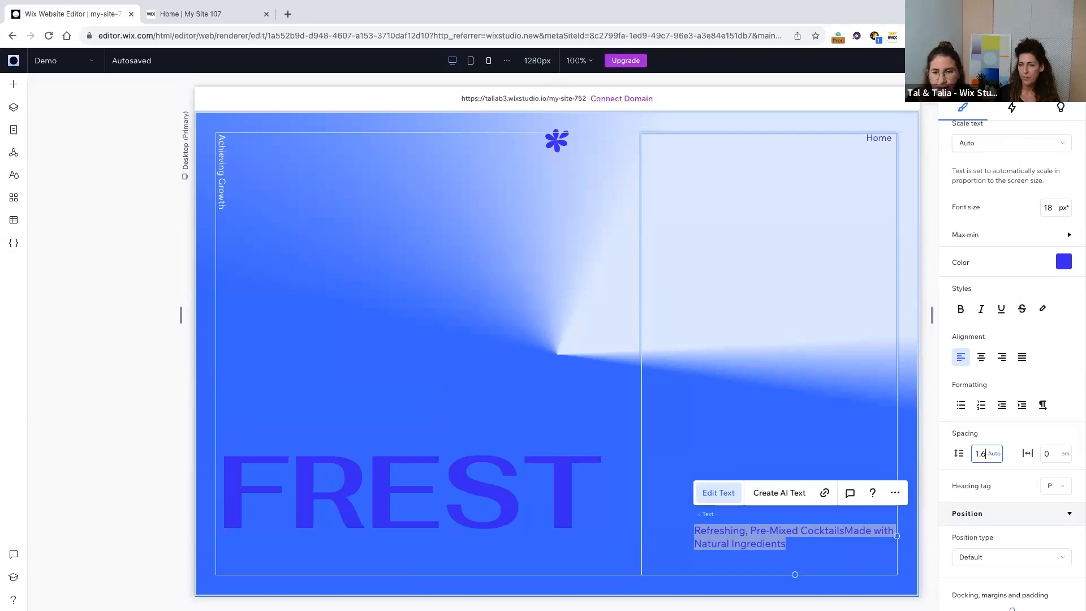
key(Return)
scroll(1012, 454, down, 2)
scroll(1007, 488, down, 1)
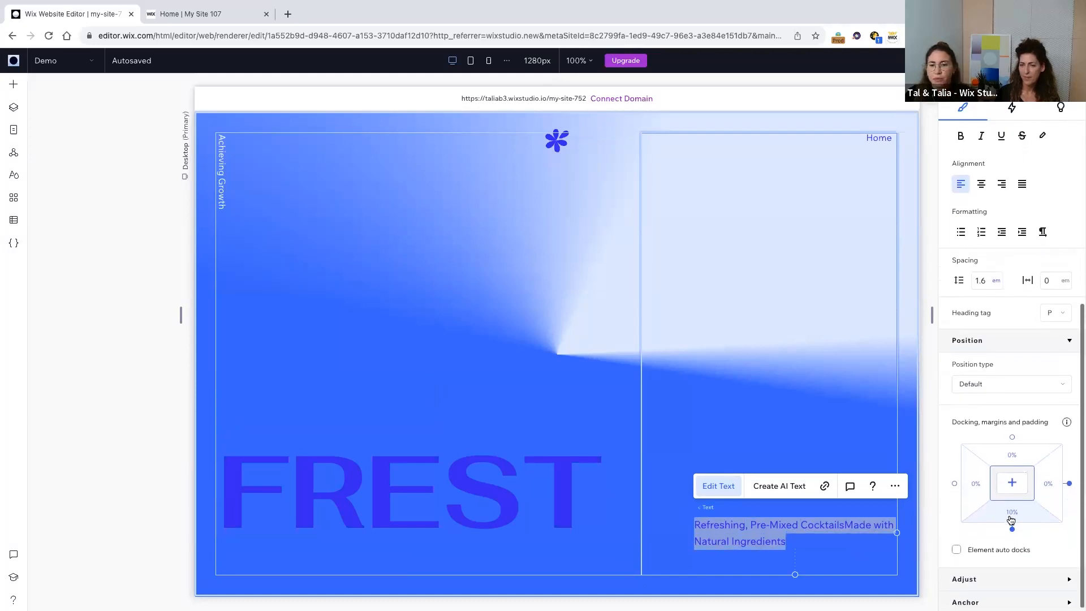
click(1011, 519)
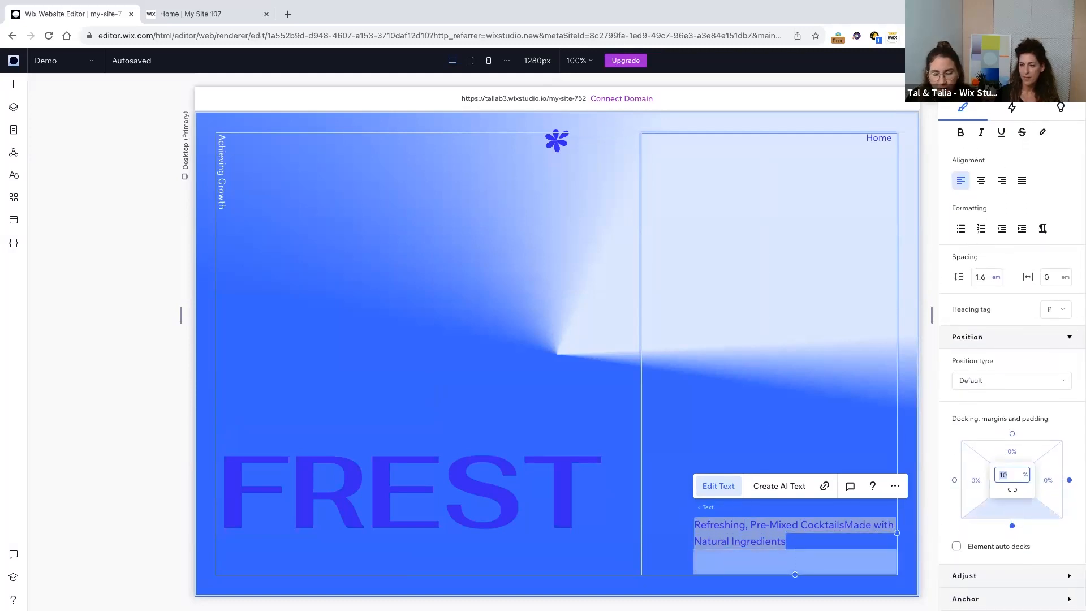
key(Return)
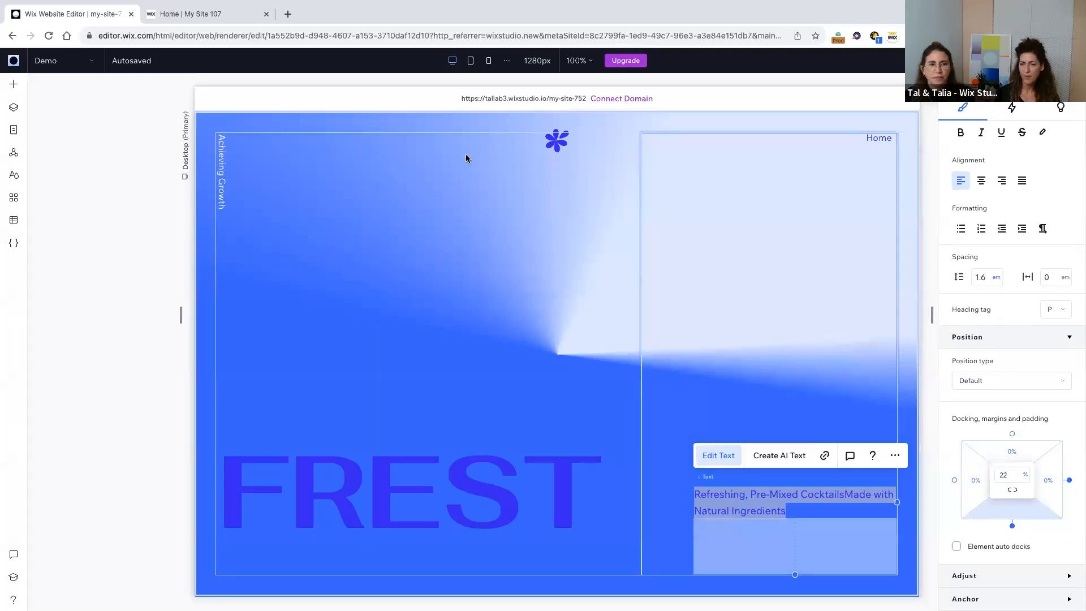
Copy "Pre-Mixed Cocktails" from the finished site and replace the vertical Achieving Growth text in the welcome section with it.
click(202, 15)
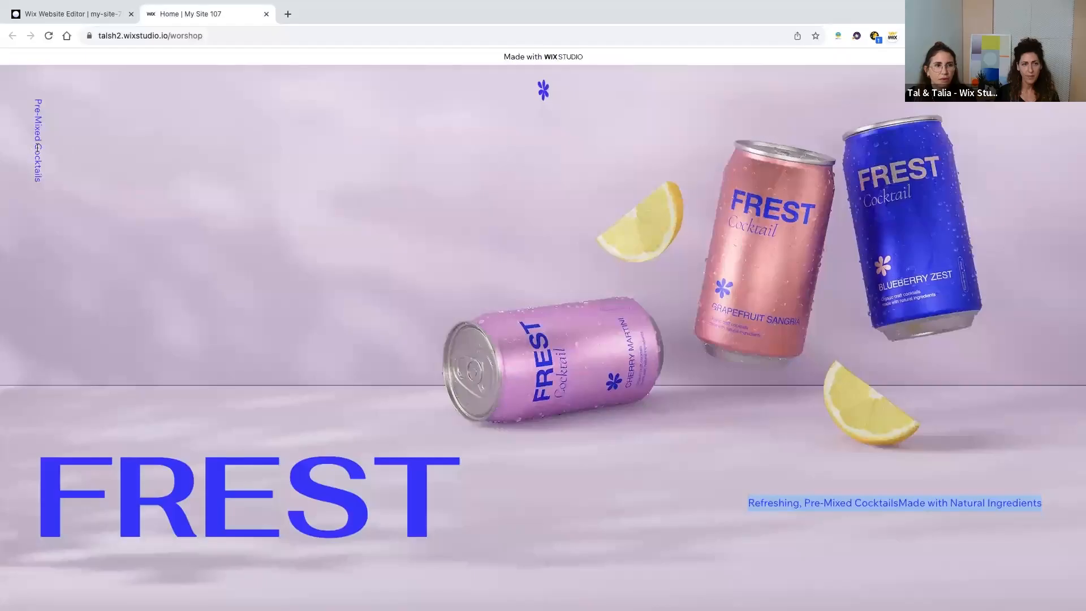
triple_click(37, 147)
key(super+c)
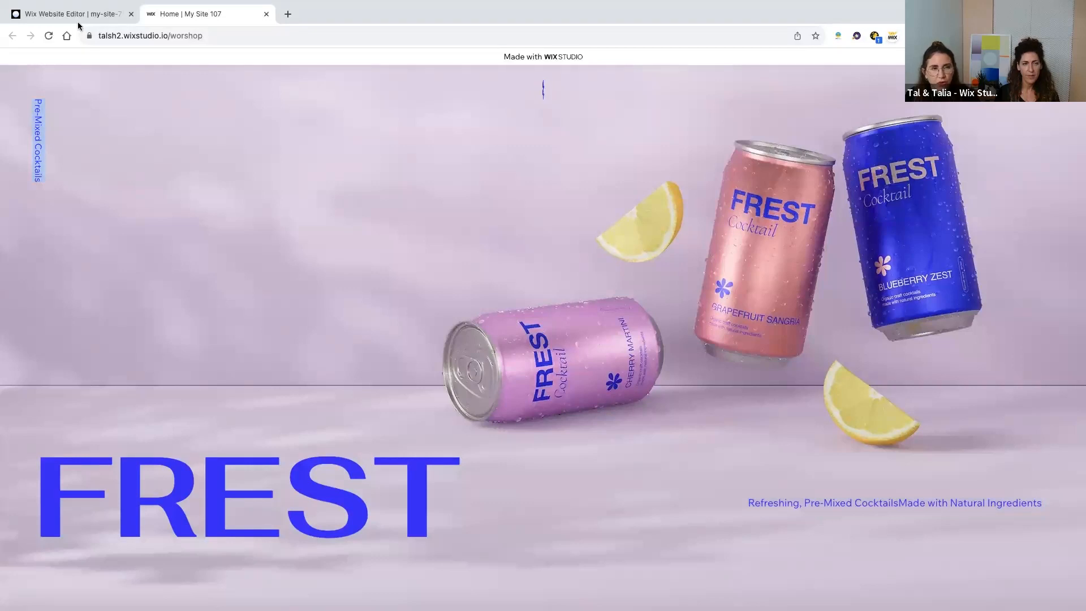
click(30, 15)
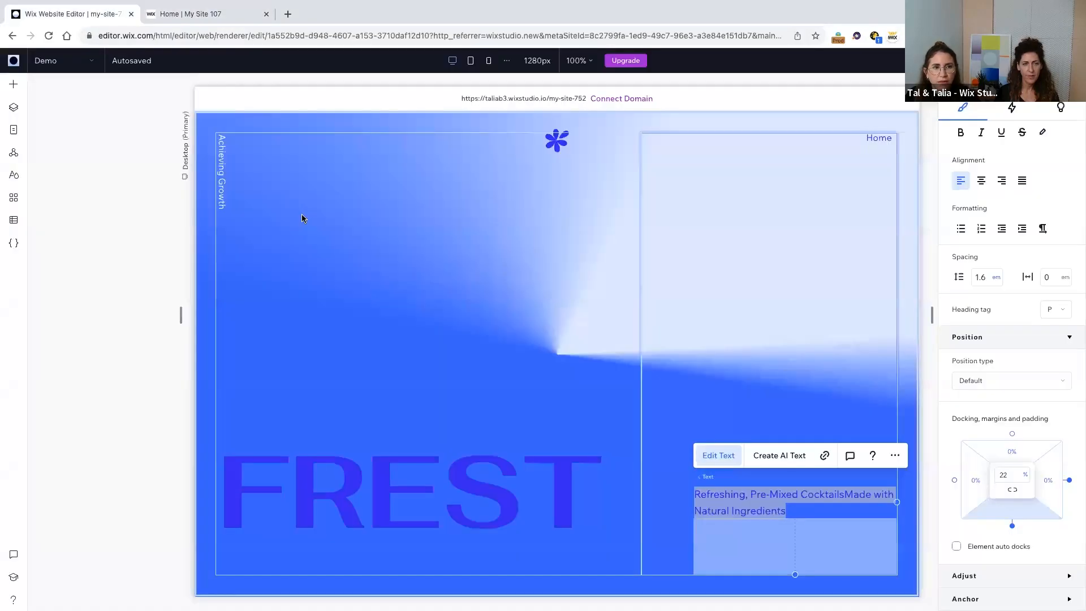
click(224, 204)
click(252, 281)
key(super+v)
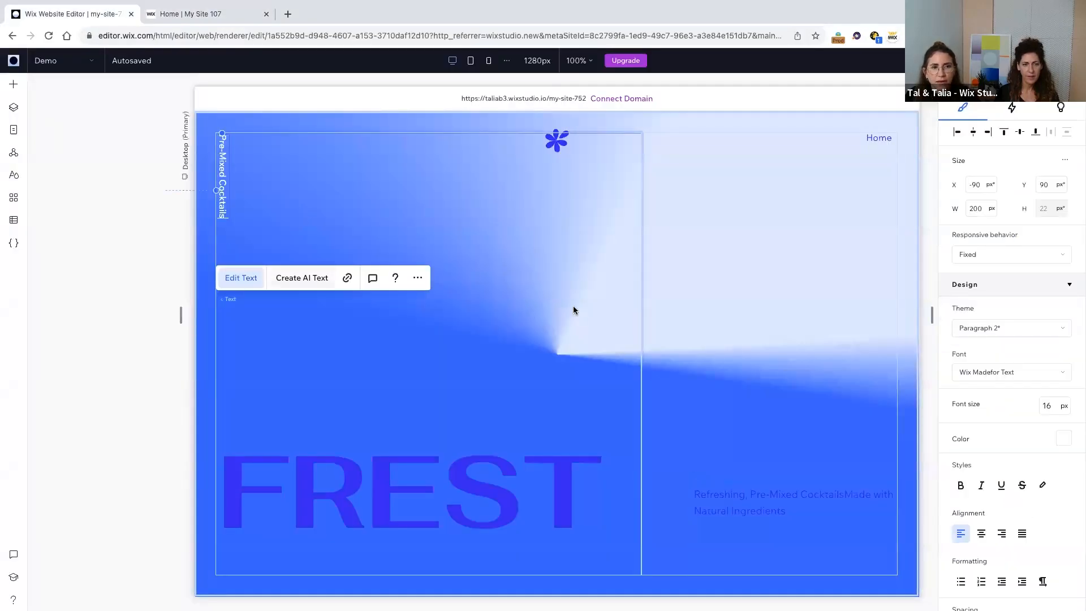
Reset the vertical Pre-Mixed Cocktails text to the Paragraph 2 theme and set its responsive behavior to Fixed.
click(1003, 329)
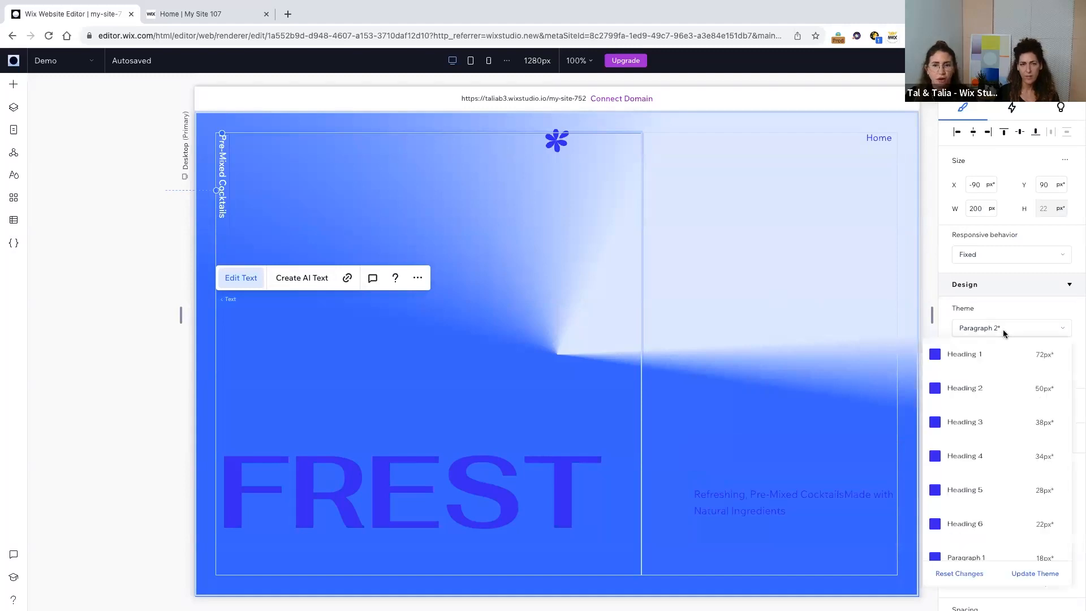
click(961, 574)
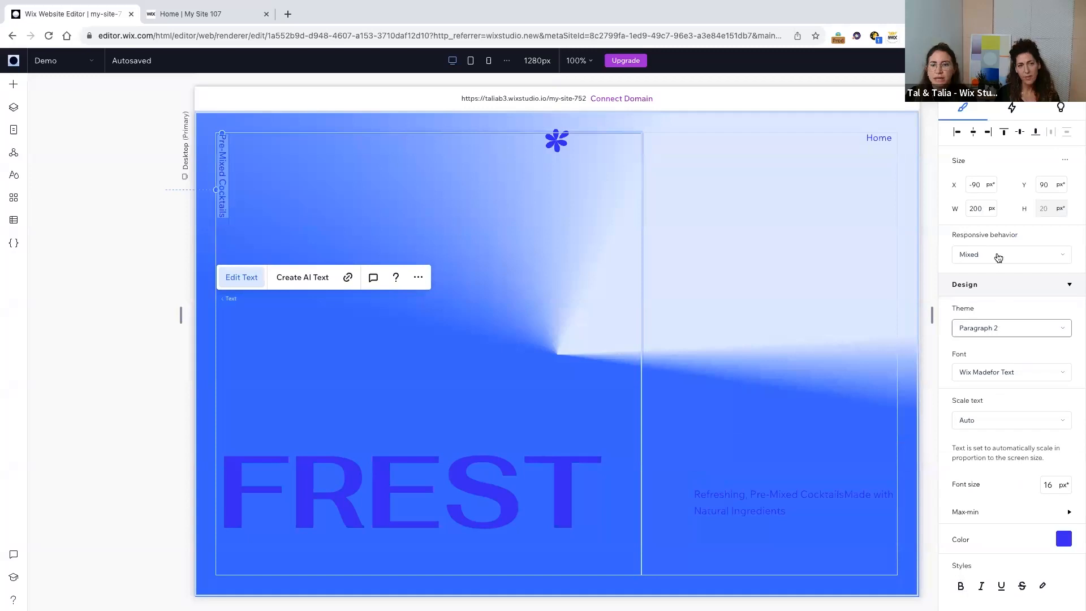
click(993, 257)
click(985, 314)
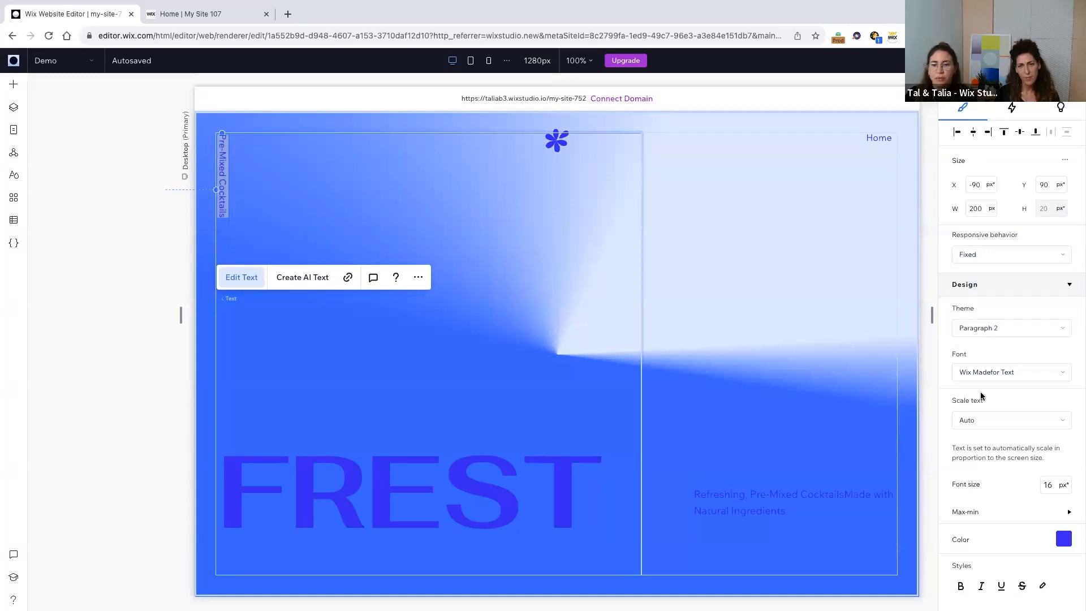
Set the line spacing of the vertical Pre-Mixed Cocktails text to 1.6.
scroll(980, 394, down, 1)
scroll(980, 395, down, 4)
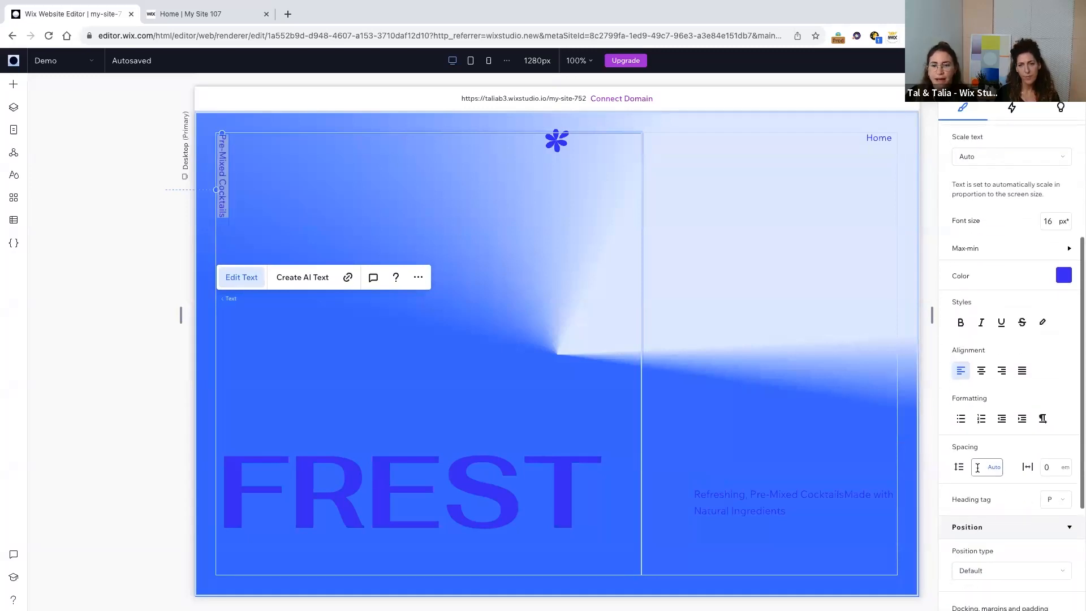
click(976, 467)
text(1.)
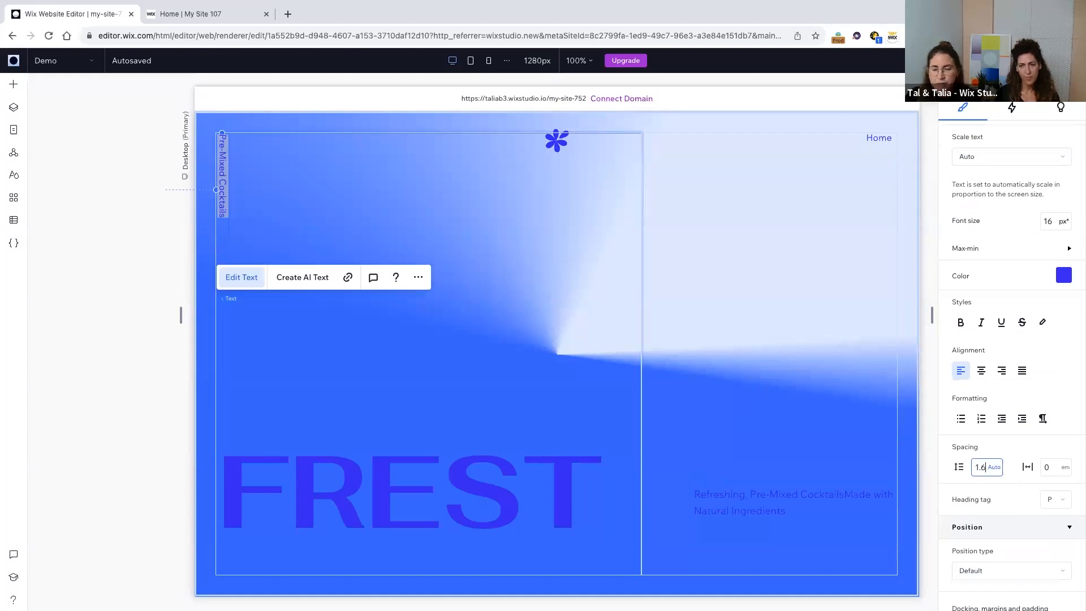
text(6)
key(Return)
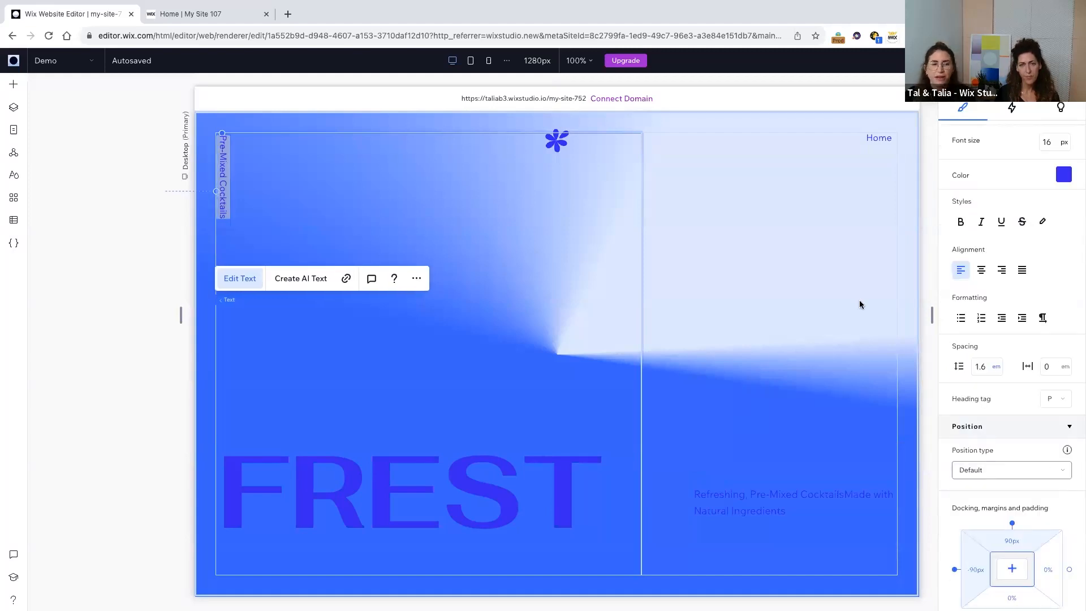
Set FREST_main.jpg from the site files as the welcome section's background image.
click(210, 415)
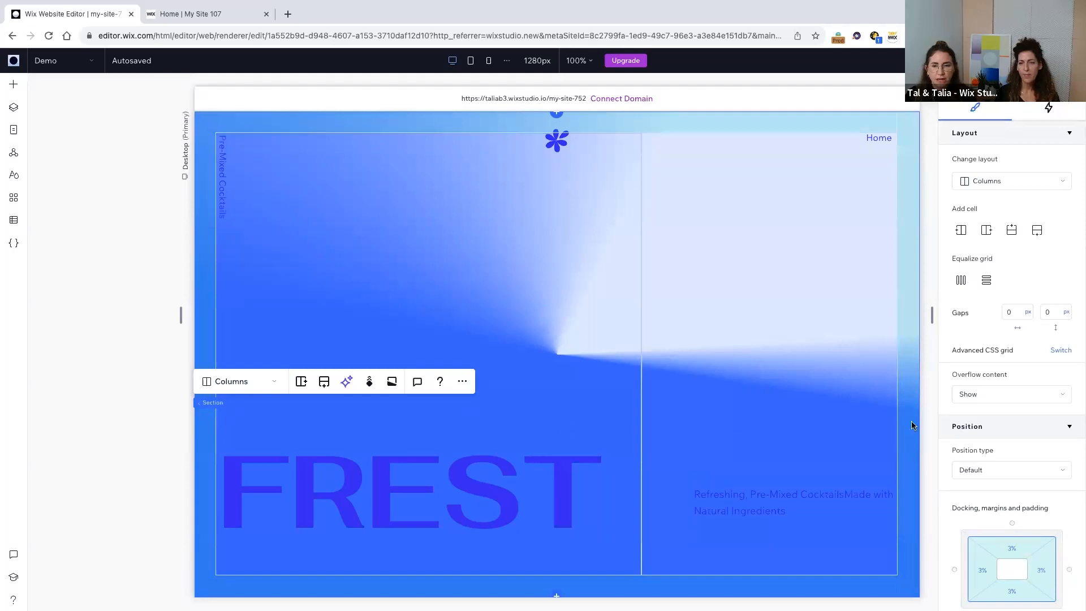
scroll(1029, 383, down, 1)
scroll(1029, 383, up, 5)
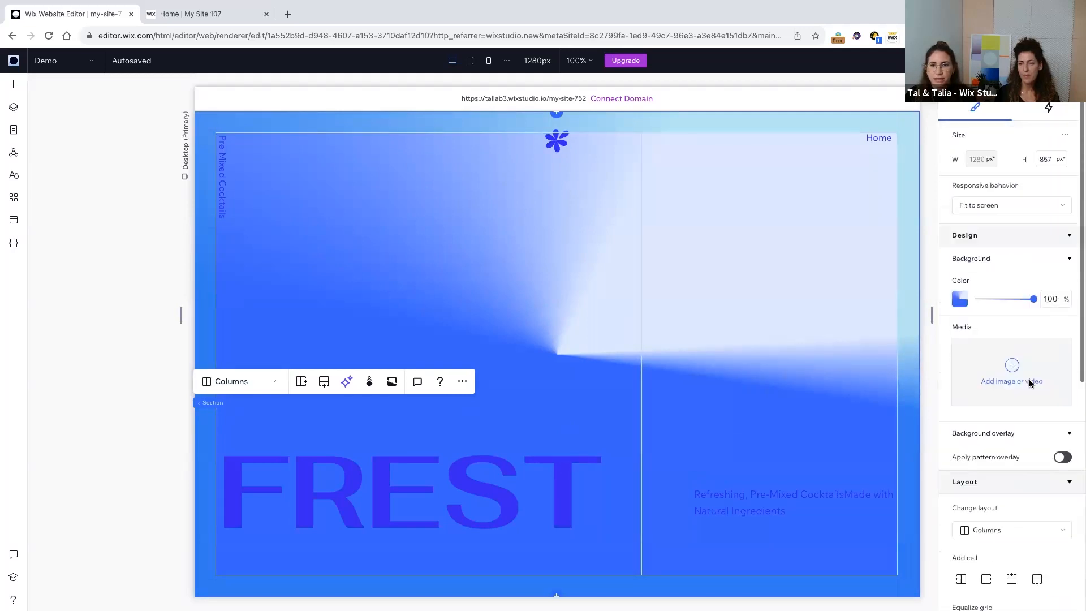
click(1011, 367)
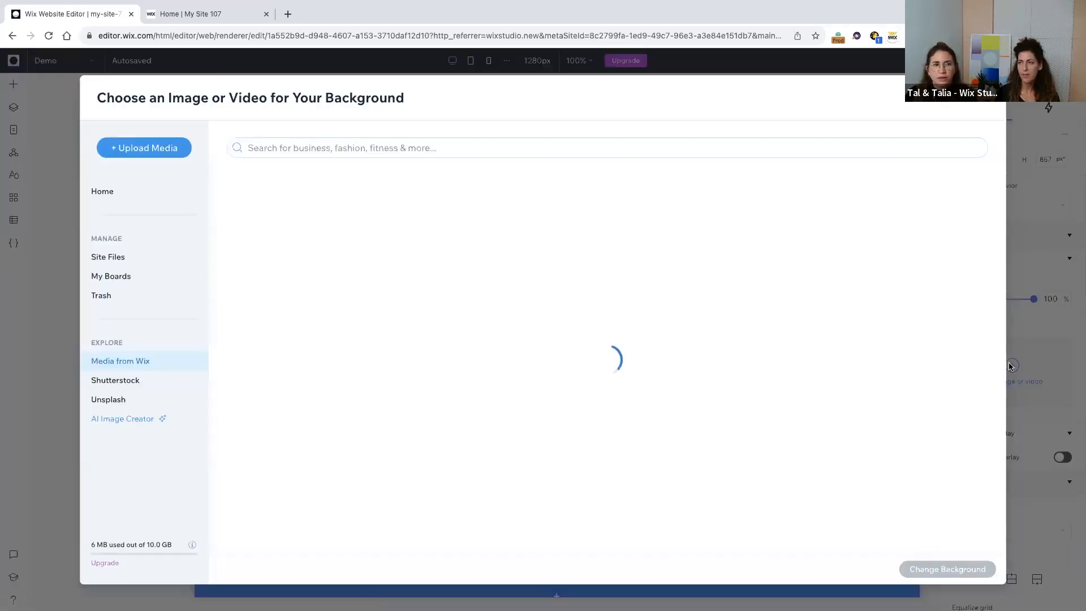
click(107, 258)
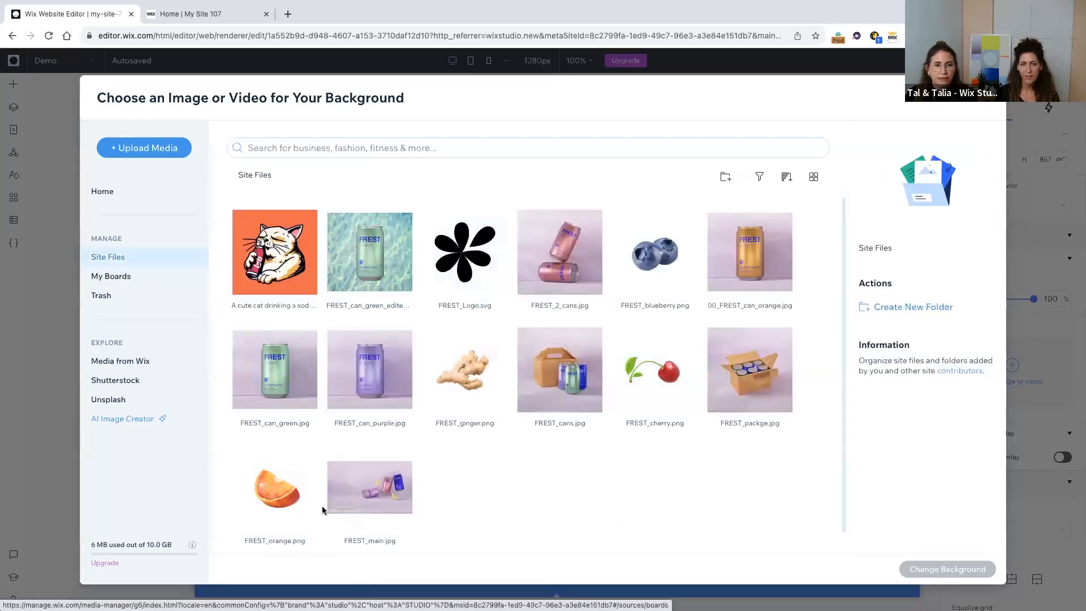
click(367, 500)
click(948, 569)
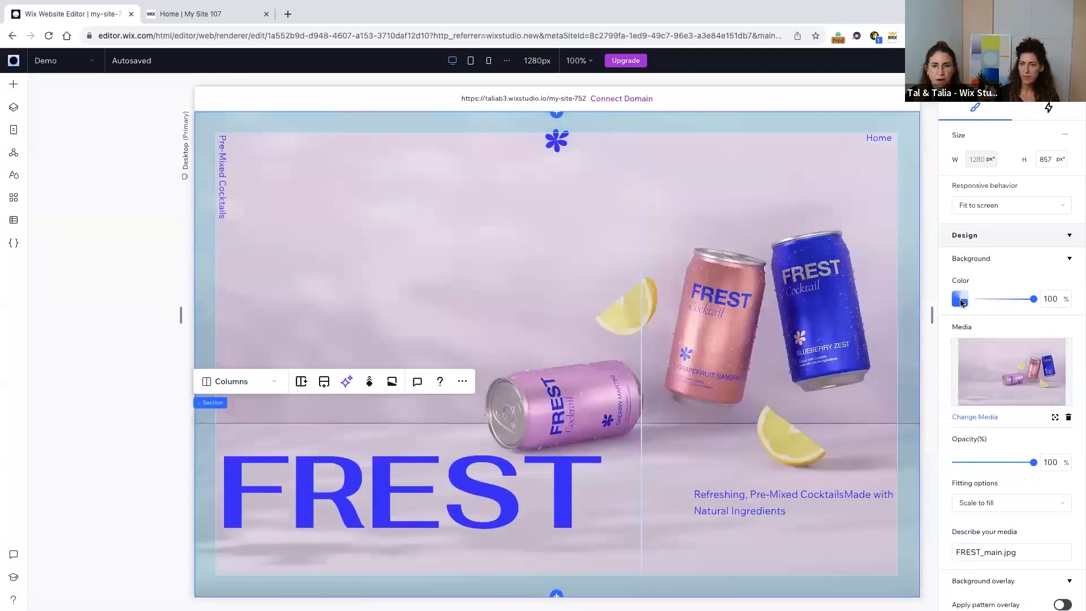
Replace the welcome section's gradient background color with solid white and set its opacity to 0%.
click(960, 300)
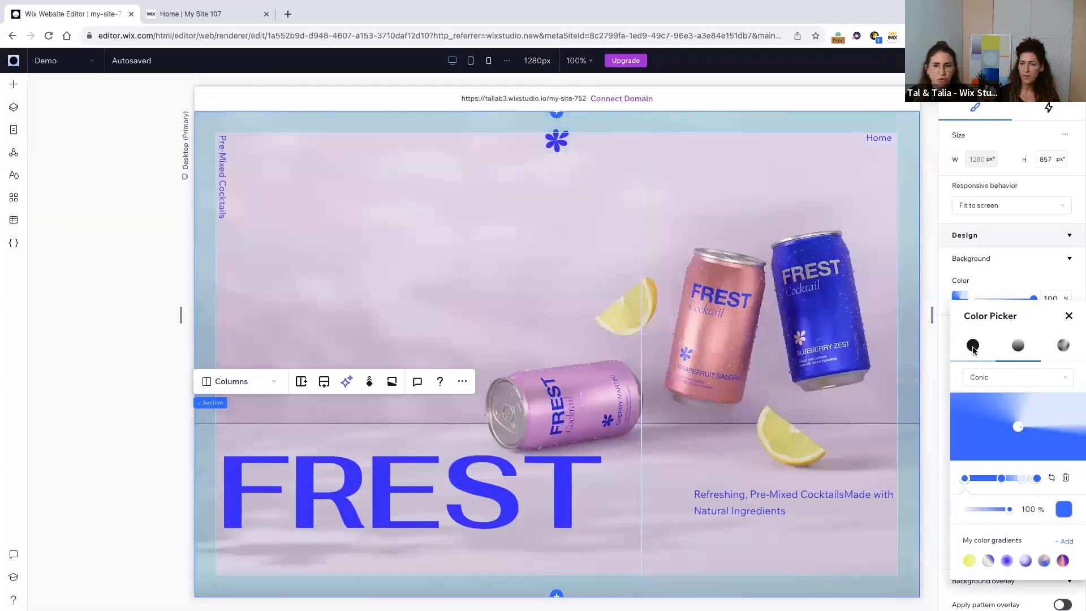
click(1061, 298)
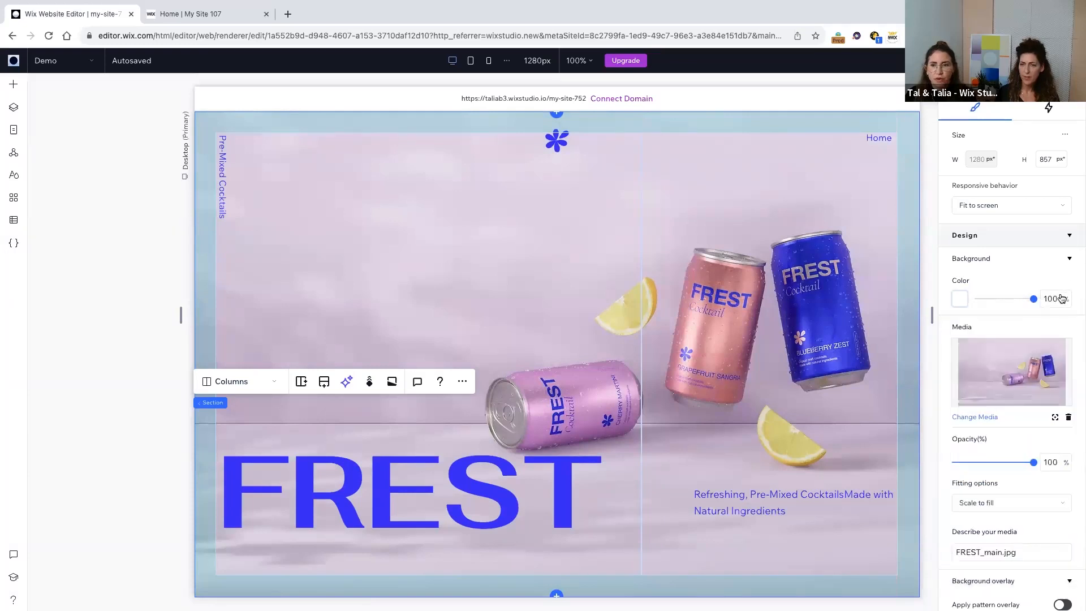
double_click(1052, 298)
text(0)
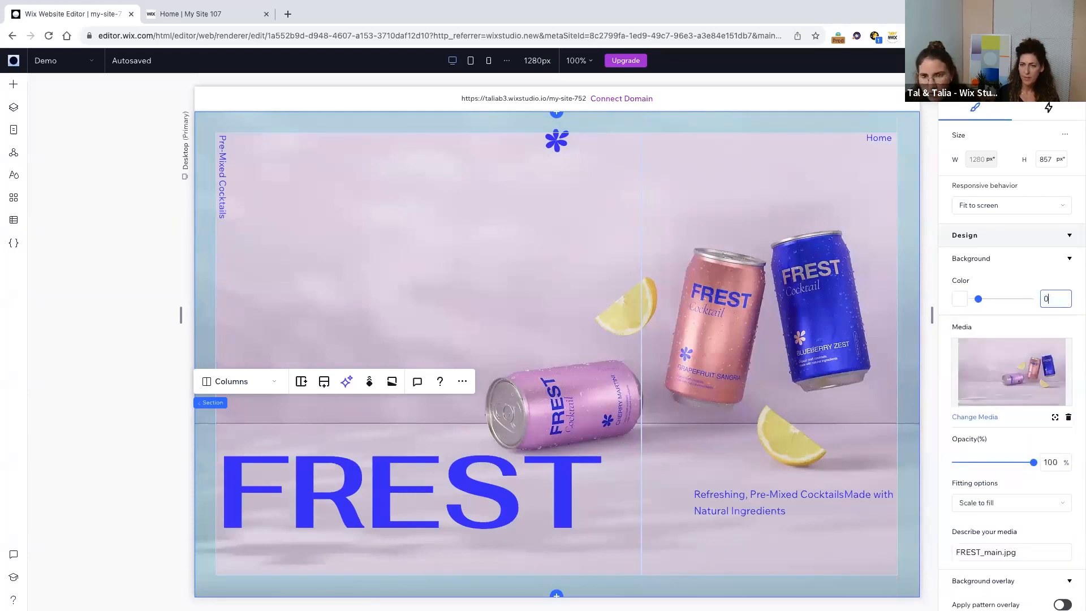
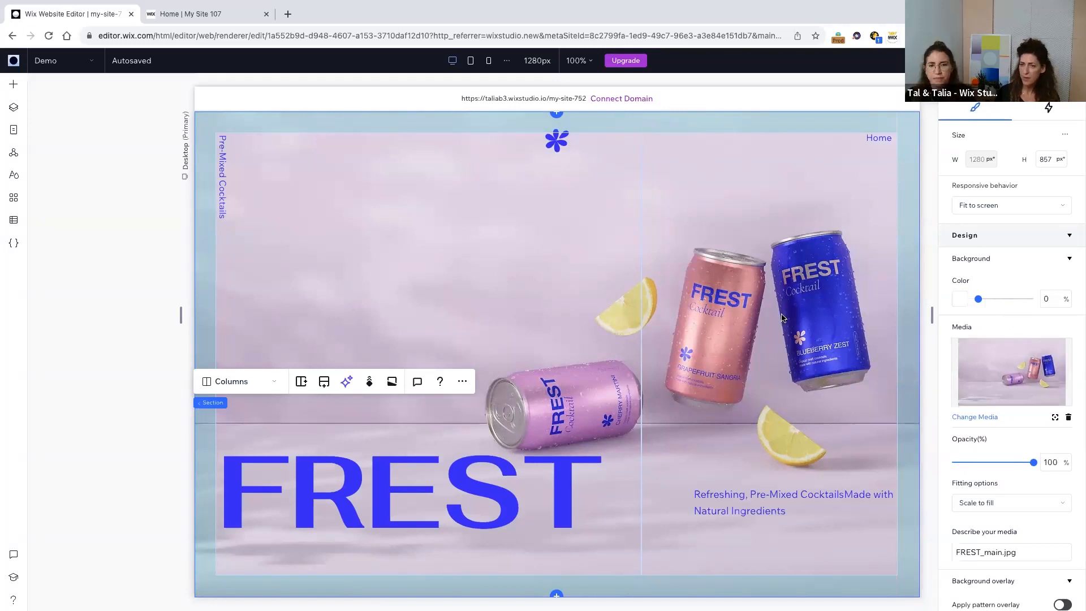
Copy the line "FULLY NATURAL TOTALLY DELICIOUS" from the yellow section of the finished reference site.
click(180, 17)
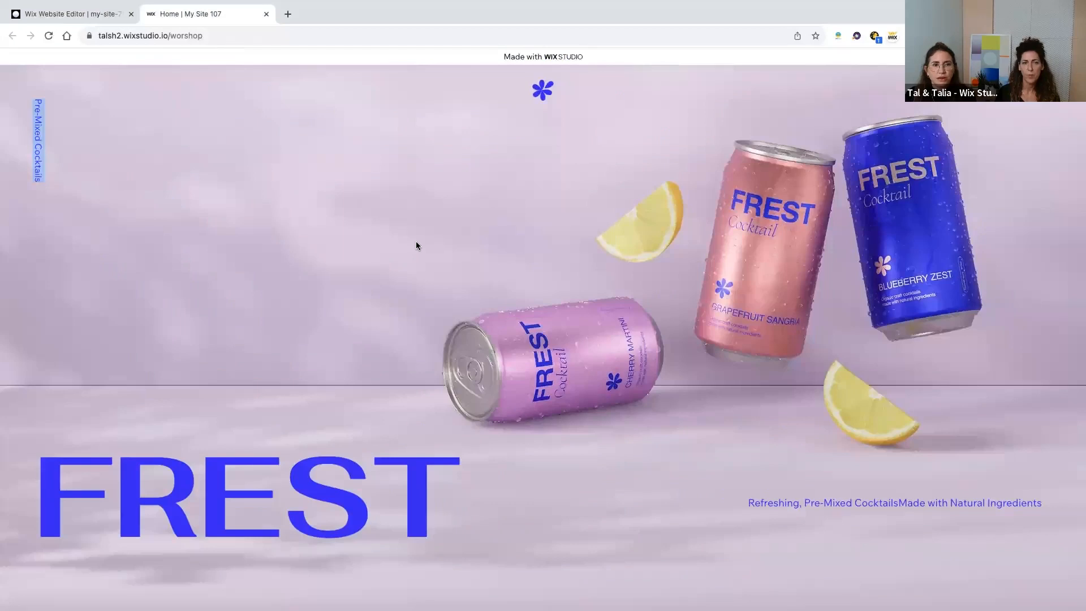
scroll(416, 245, down, 10)
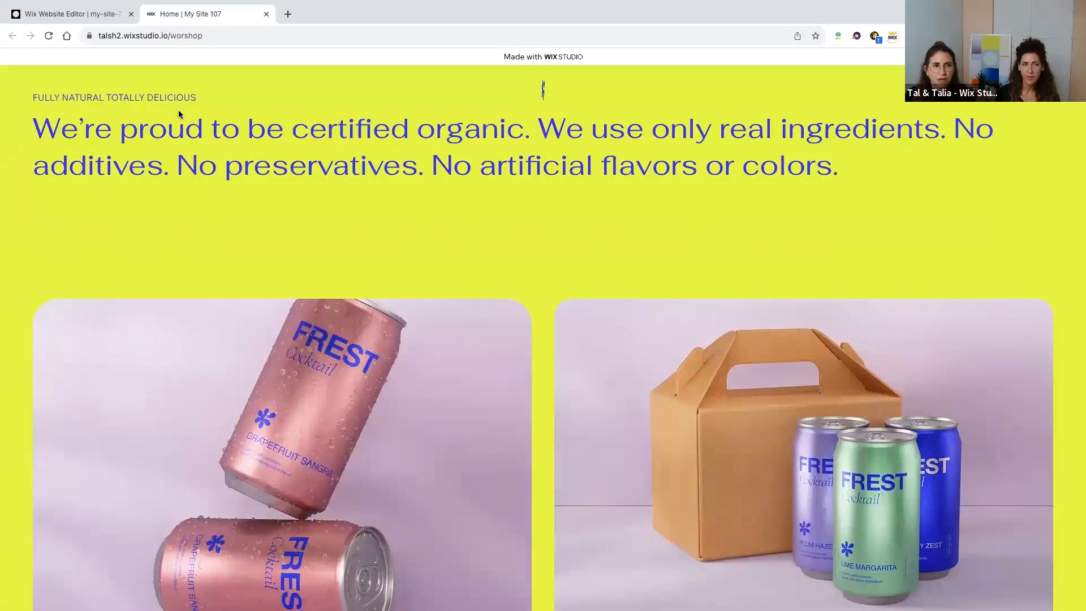
scroll(181, 125, up, 1)
triple_click(185, 140)
key(ctrl+c)
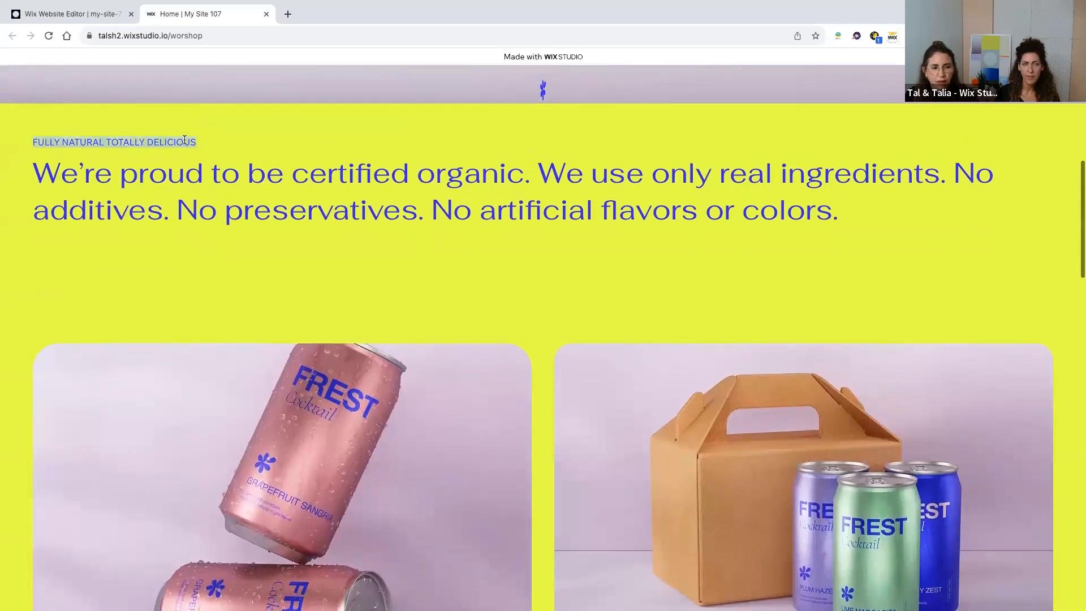
Replace the "About Us" title in the editor with the copied "FULLY NATURAL TOTALLY DELICIOUS" and reset it to the Paragraph 2 theme.
click(80, 43)
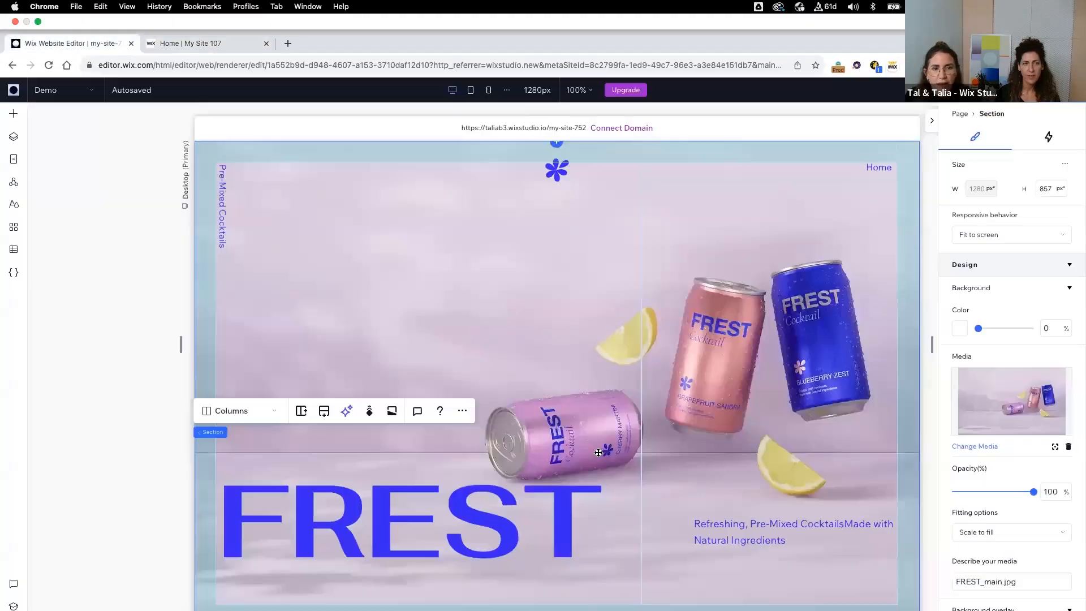
scroll(598, 452, down, 6)
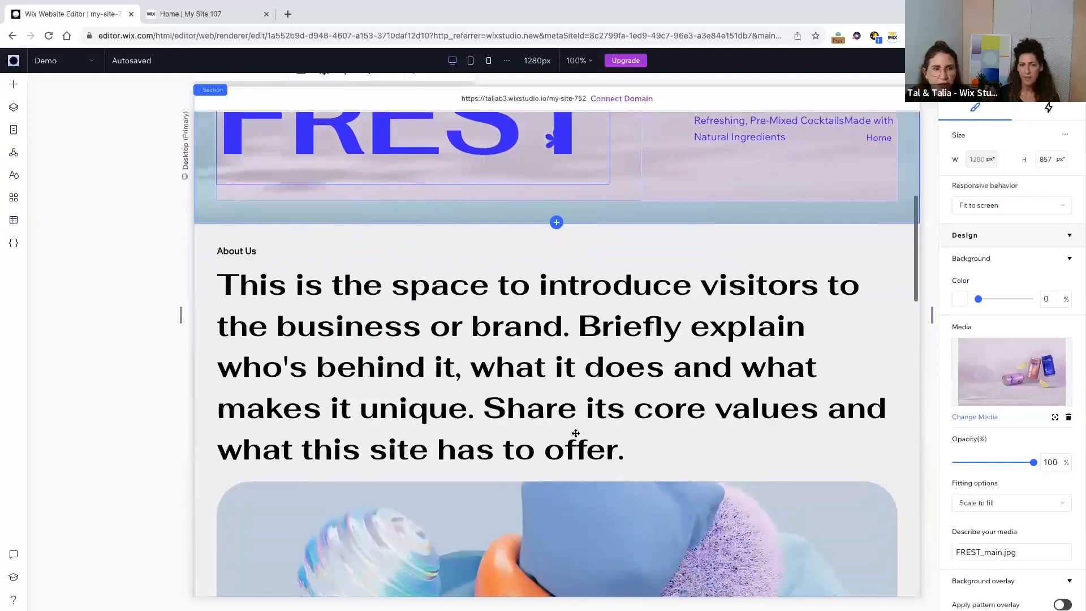
scroll(575, 433, down, 2)
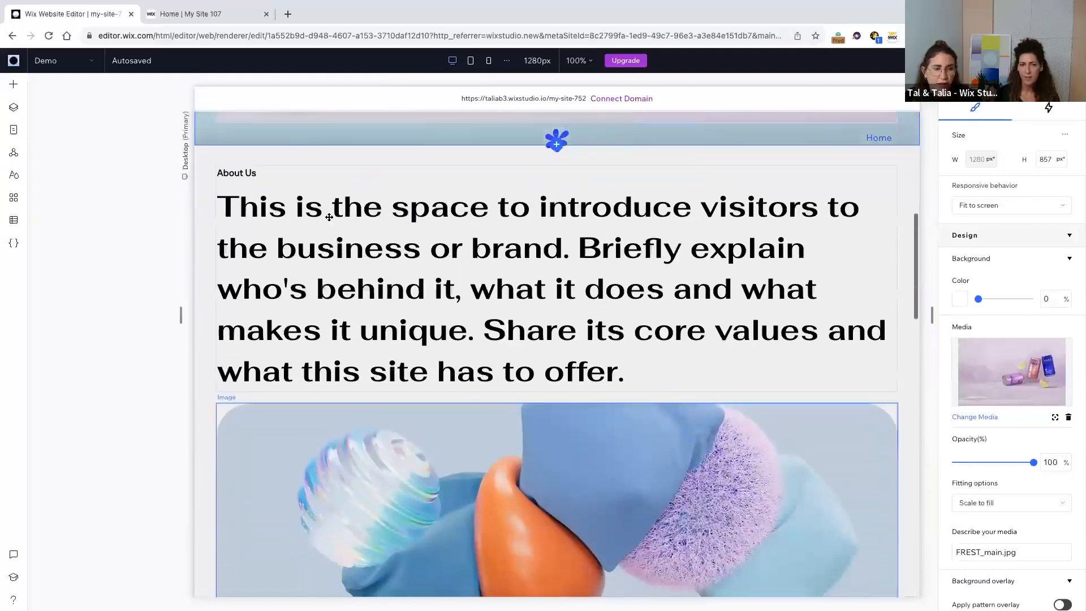
click(250, 175)
click(245, 141)
key(ctrl+v)
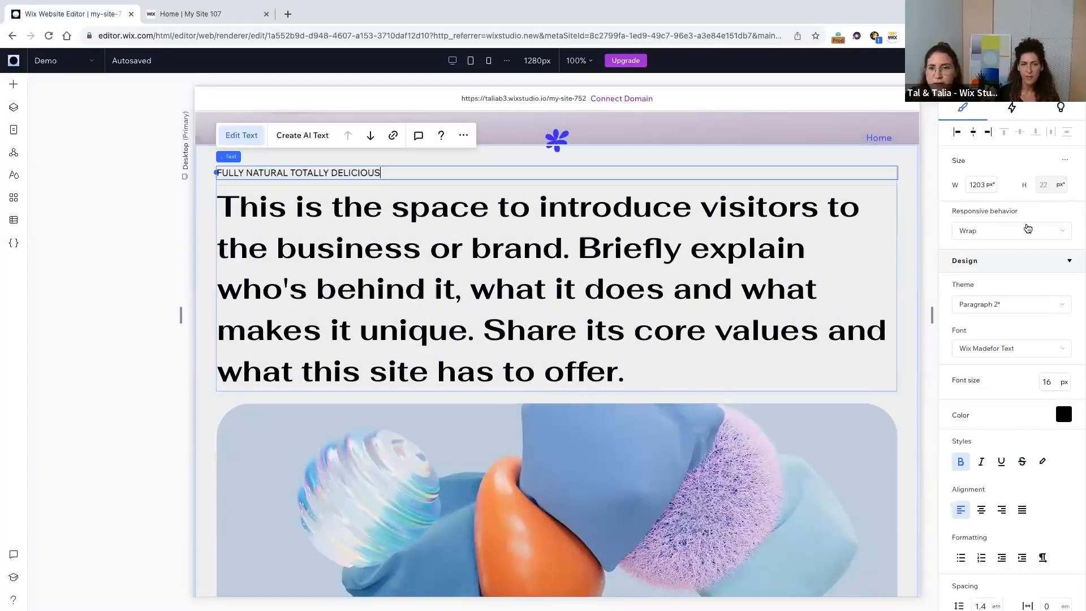
click(1018, 302)
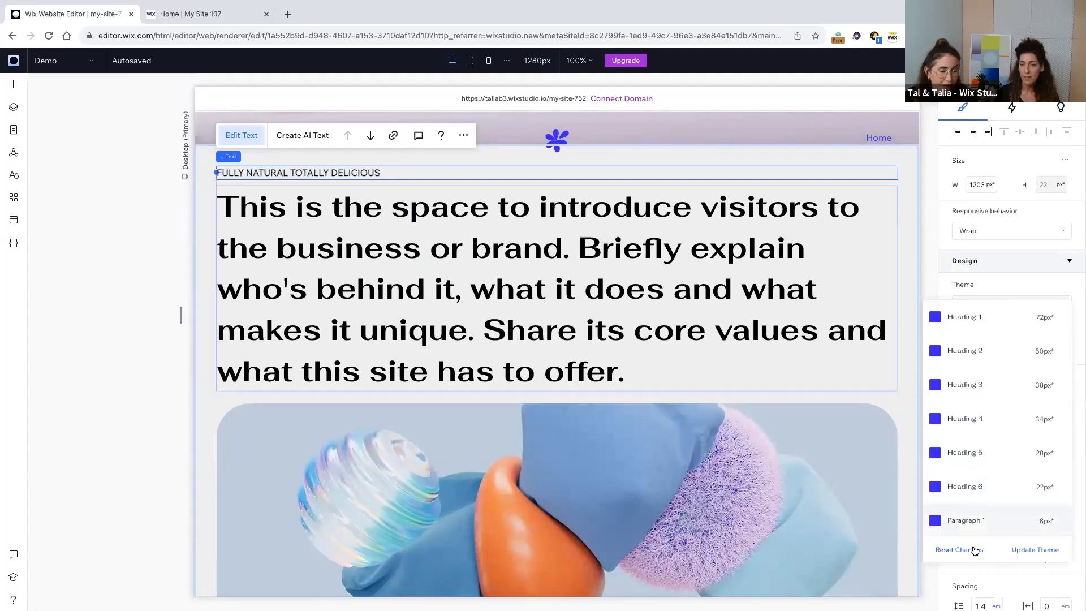
click(970, 519)
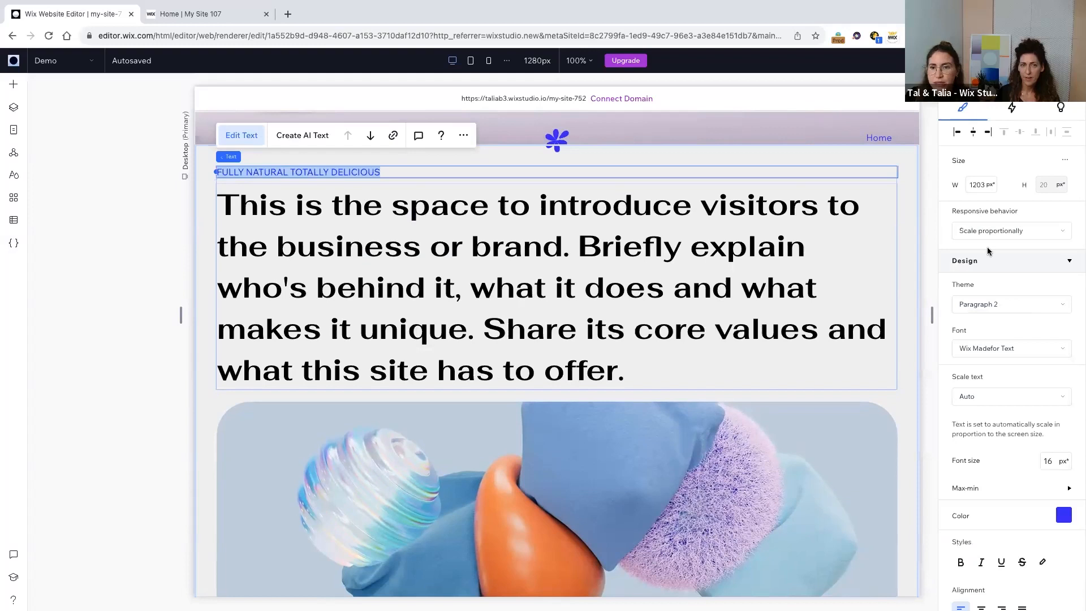
Set the "FULLY NATURAL TOTALLY DELICIOUS" title's responsive behavior to Wrap and its line spacing to 1.6.
click(1012, 227)
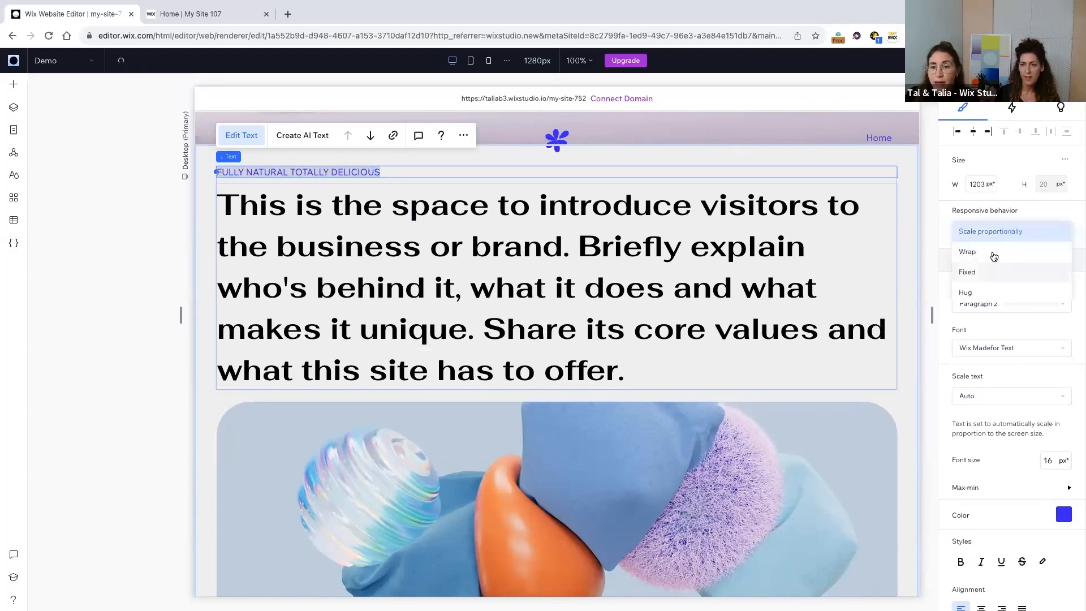
click(994, 257)
scroll(1003, 458, down, 4)
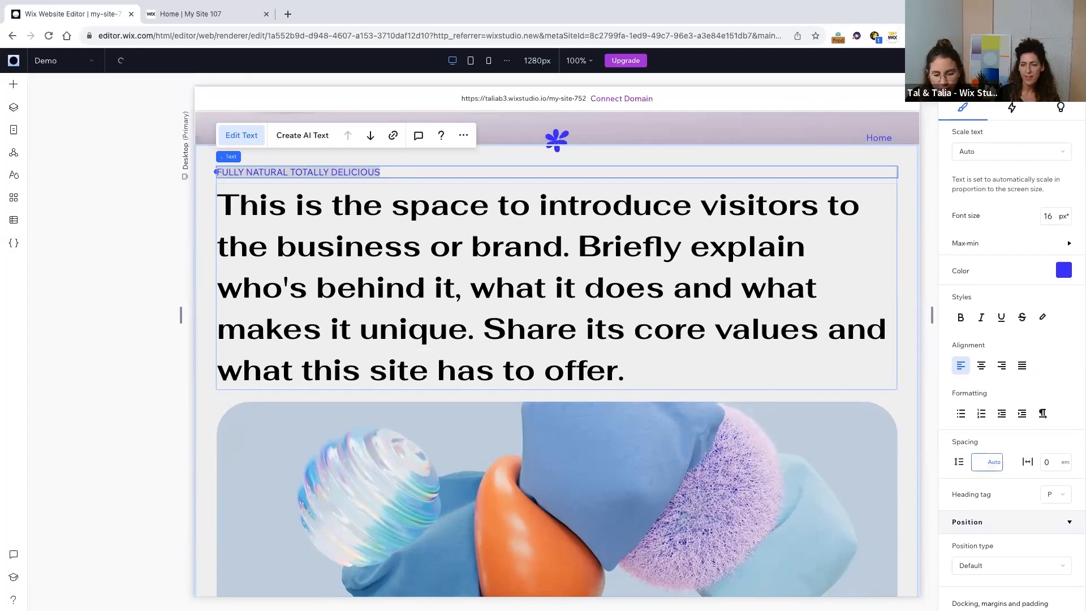
scroll(983, 462, down, 2)
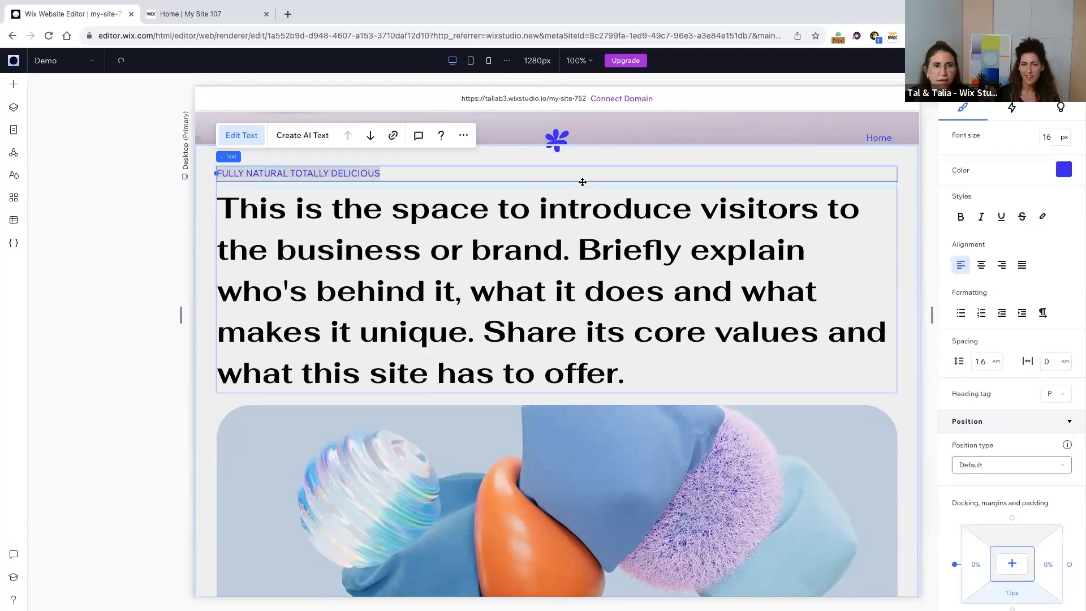
Replace the large introduction text under the title with the reference site's paragraph beginning "We're proud to be certified organic.".
click(193, 14)
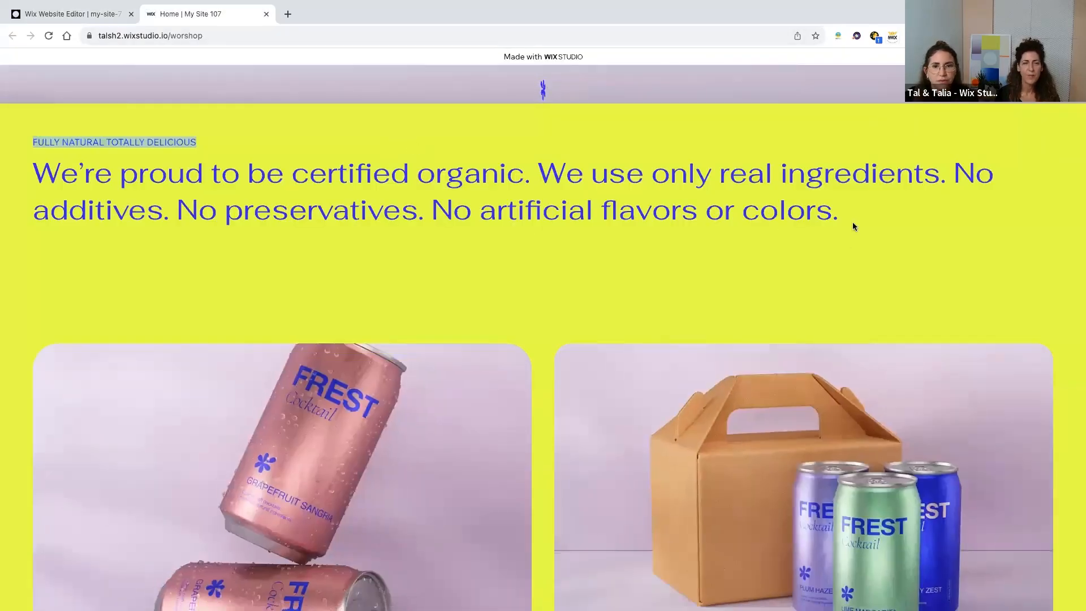
drag(839, 215, 41, 175)
key(ctrl+c)
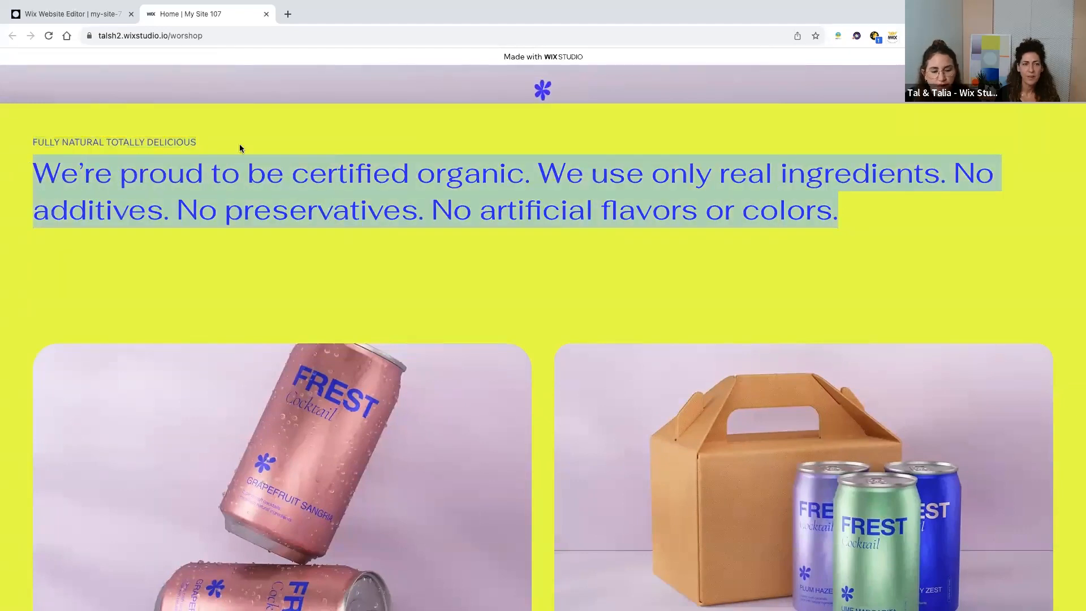
click(103, 16)
click(357, 263)
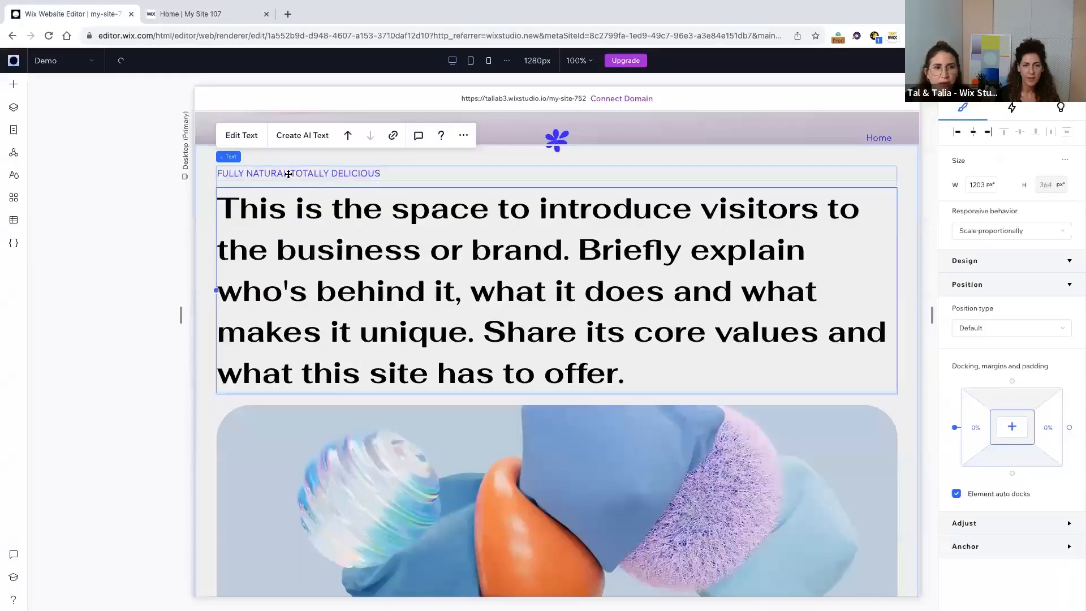
double_click(388, 231)
key(ctrl+v)
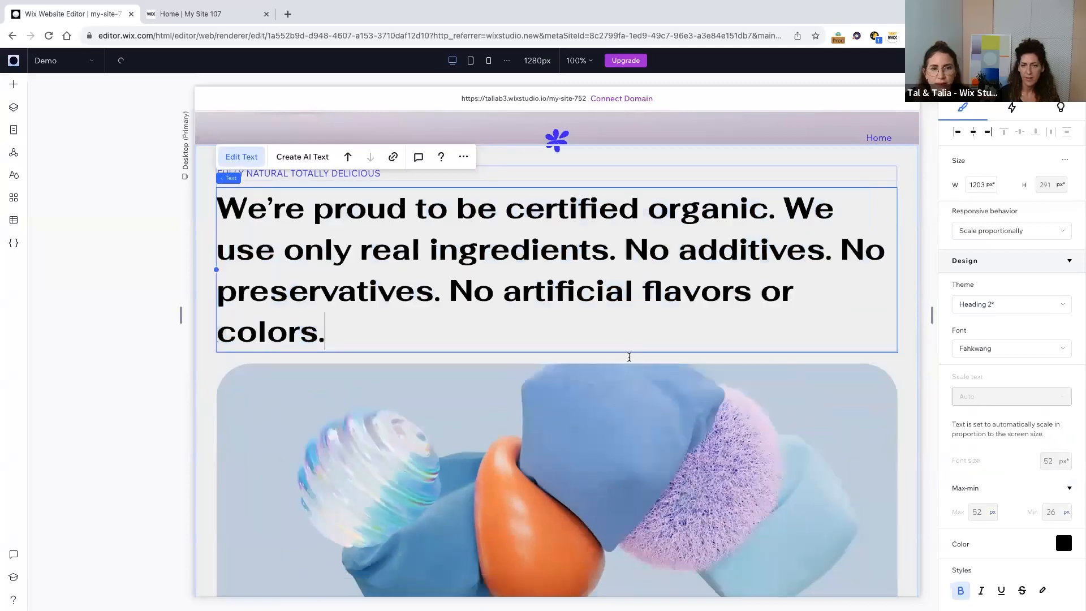
Reset the "We're proud to be certified organic" paragraph to the Heading 2 theme and set its maximum font size to 50 px.
click(1024, 308)
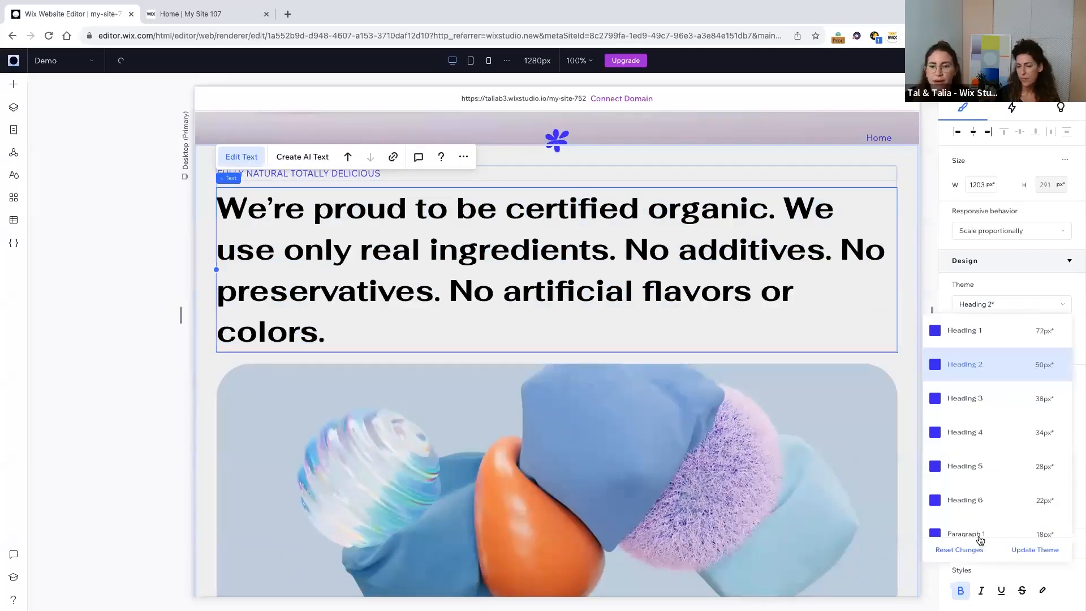
click(966, 550)
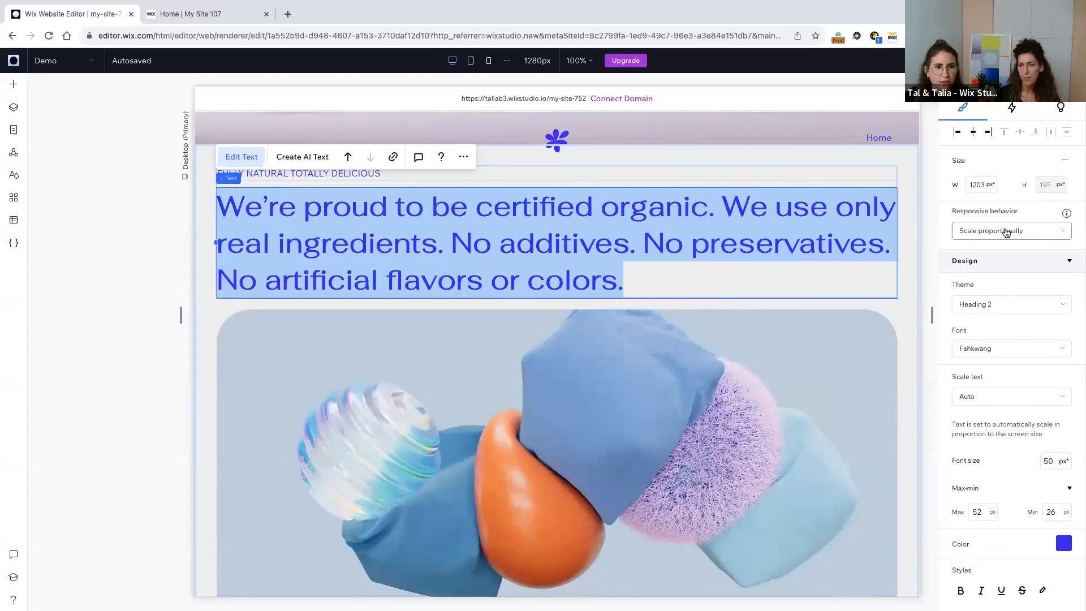
scroll(1003, 339, down, 3)
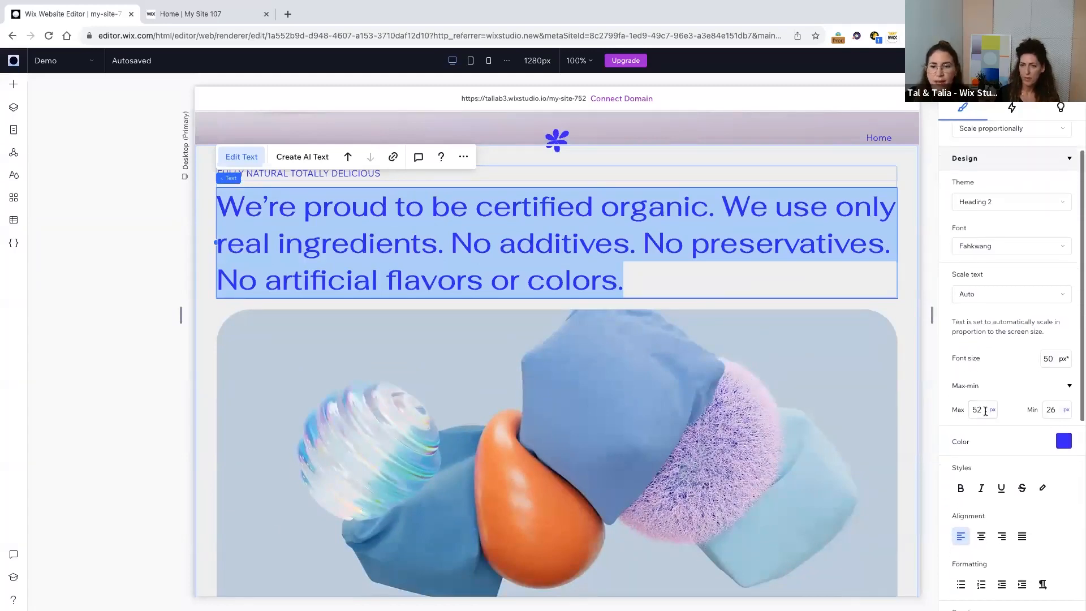
click(985, 409)
text(50)
key(Return)
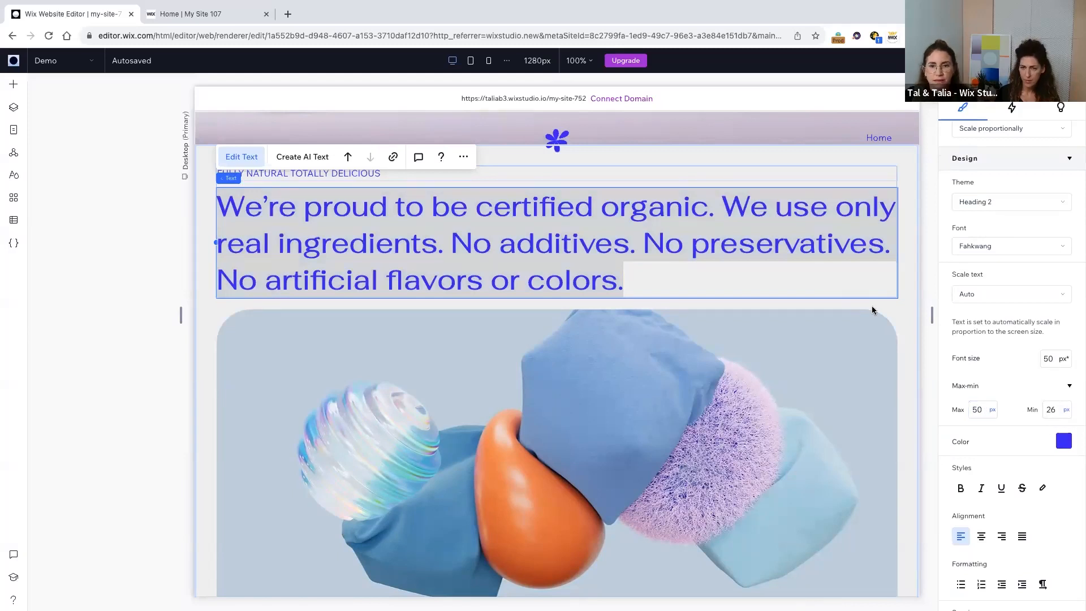
Split the cell holding the abstract shapes image into two side-by-side cells.
click(708, 330)
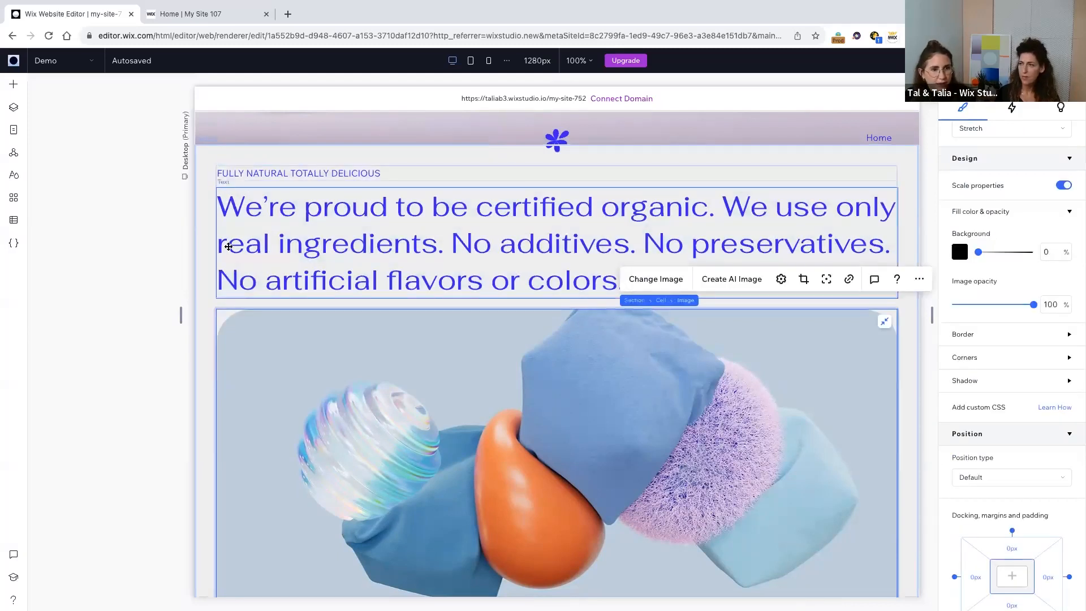
scroll(228, 246, down, 1)
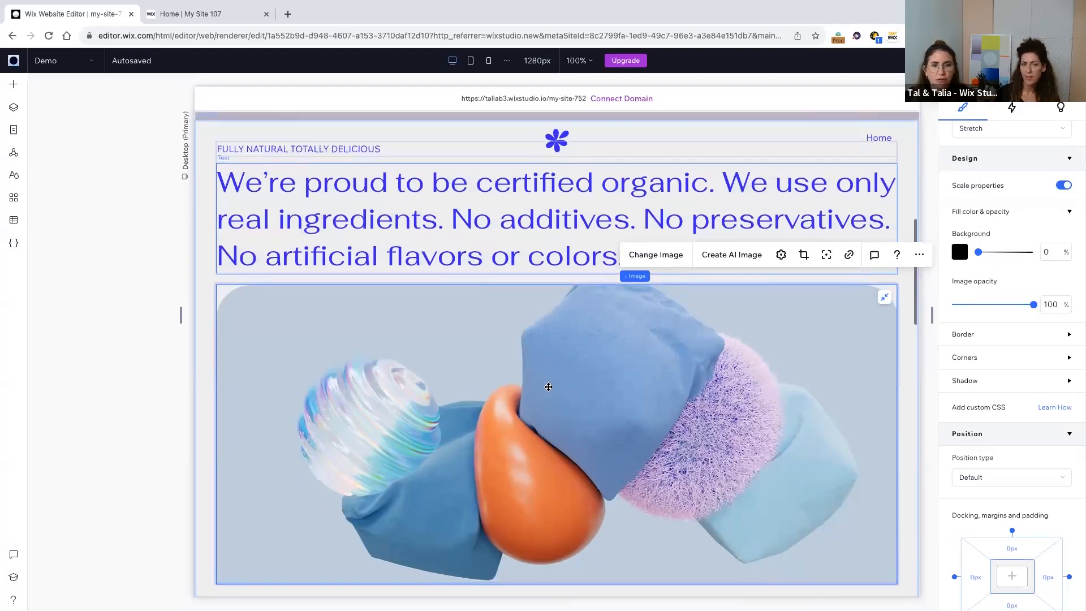
scroll(548, 387, up, 6)
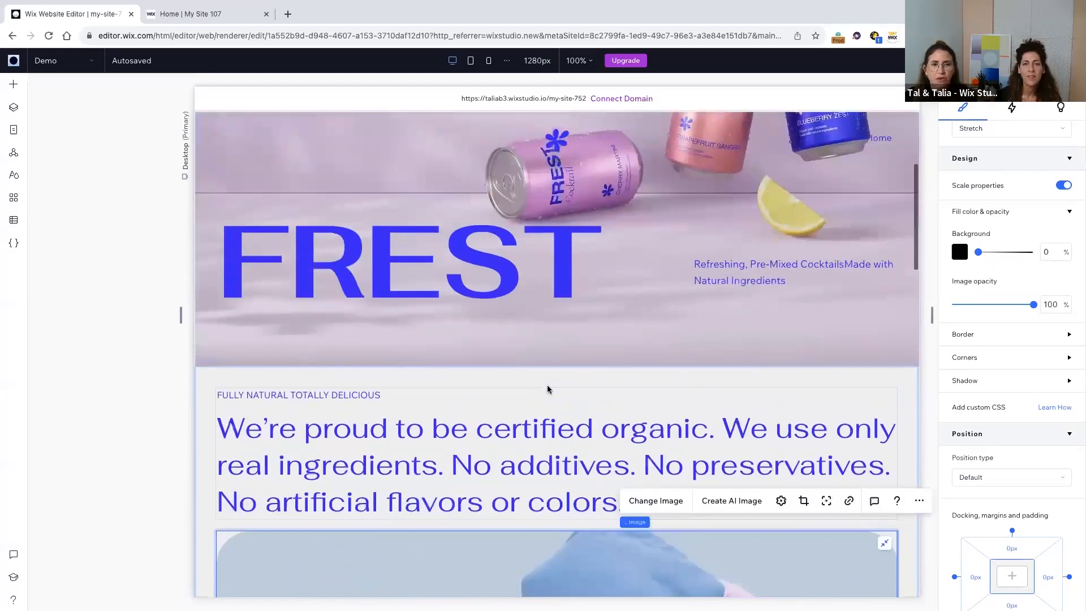
scroll(521, 320, down, 5)
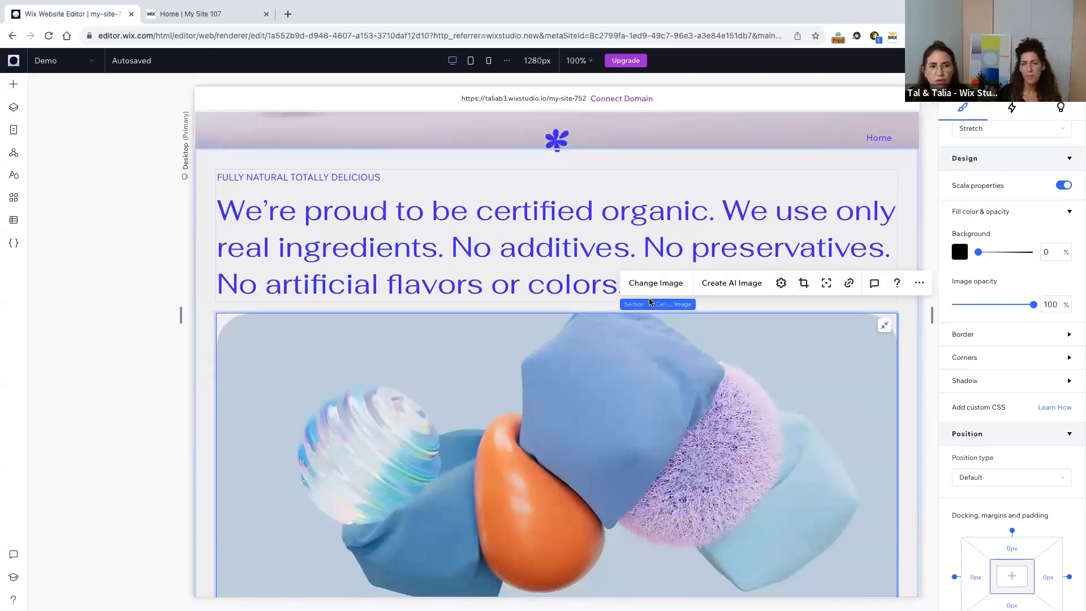
click(660, 304)
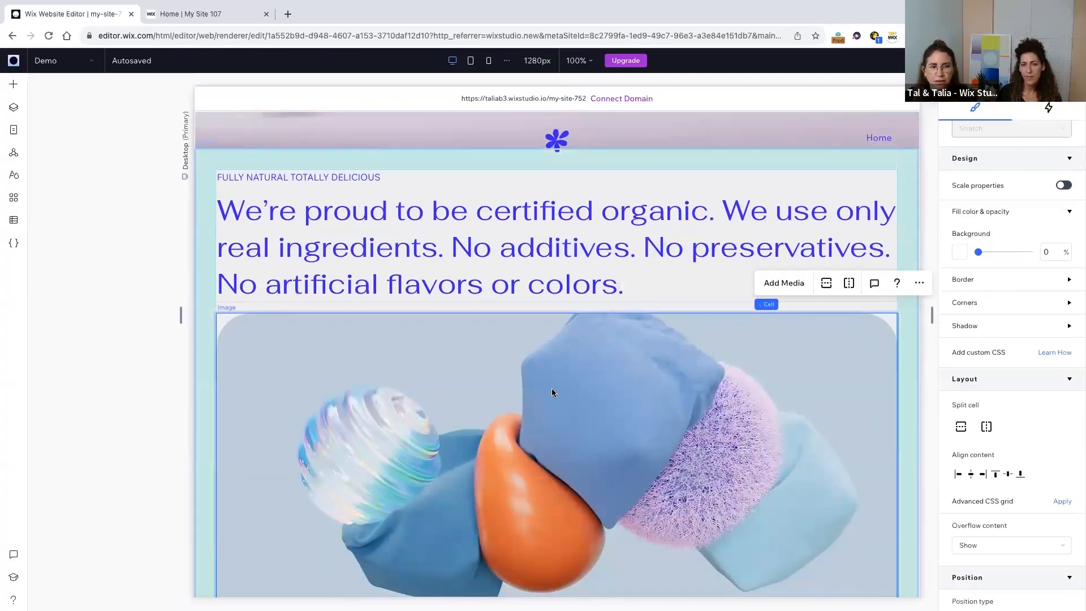
click(847, 283)
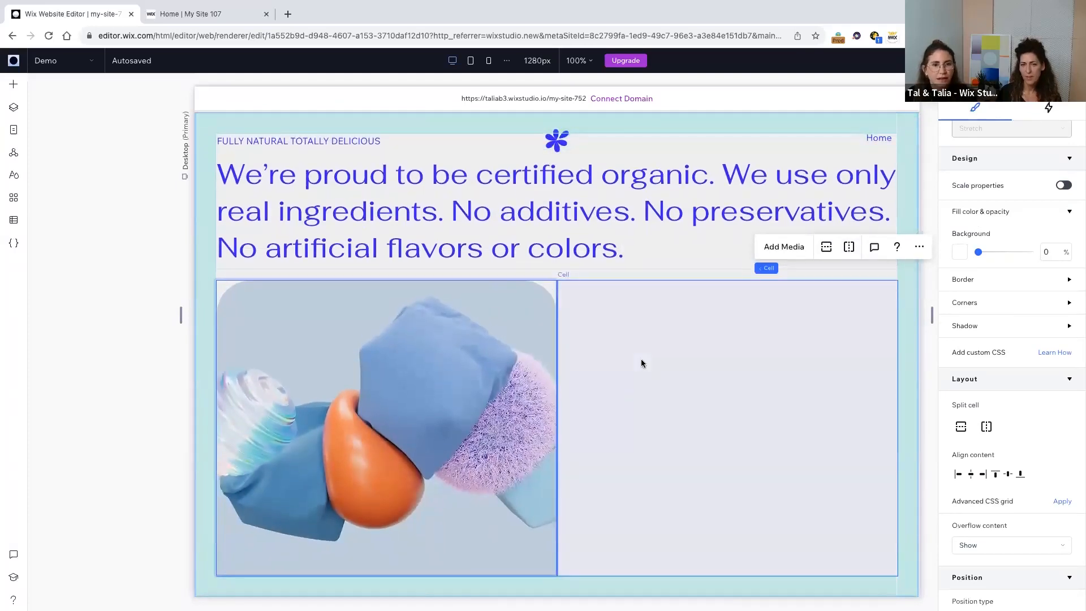
Add an image to the empty cell beside the abstract shapes image and stretch it to fill the cell.
click(641, 359)
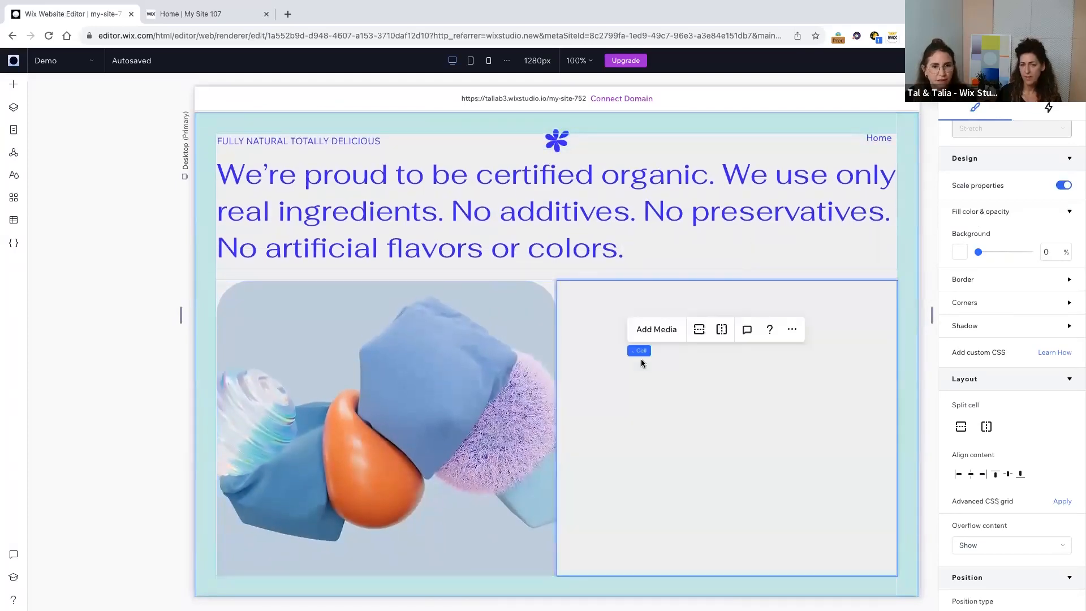
click(15, 85)
click(84, 92)
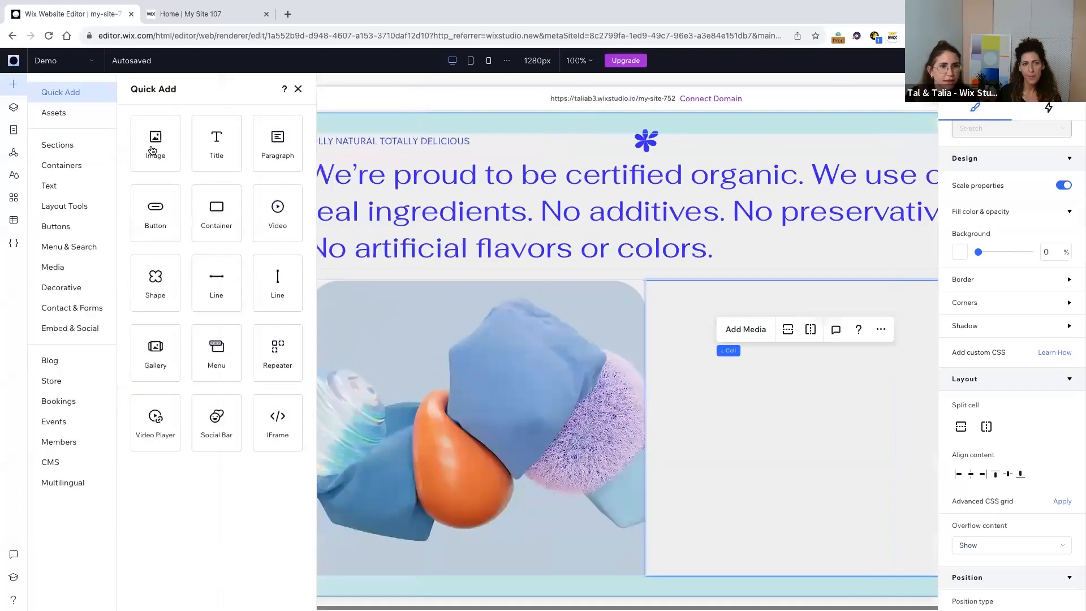
drag(460, 298, 767, 429)
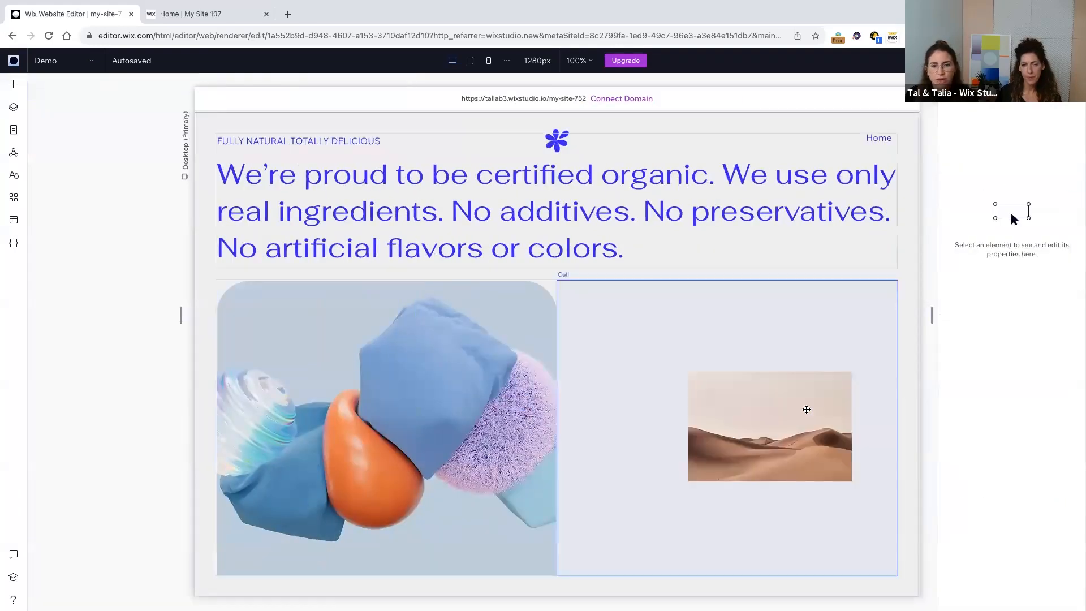
click(839, 385)
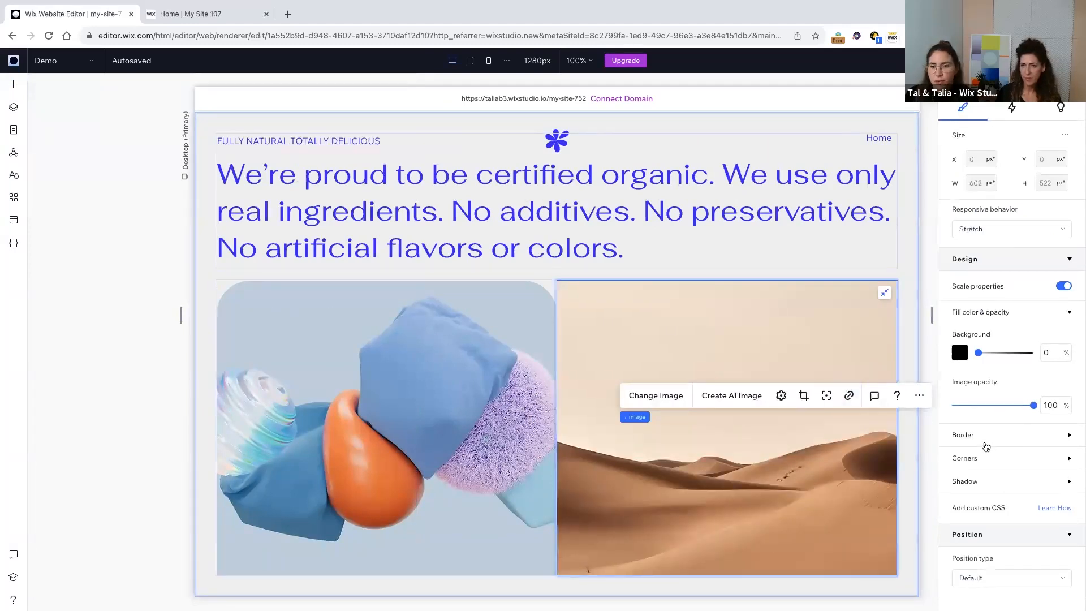
Round only the two upper corners of the desert image with a 60 px radius.
click(985, 464)
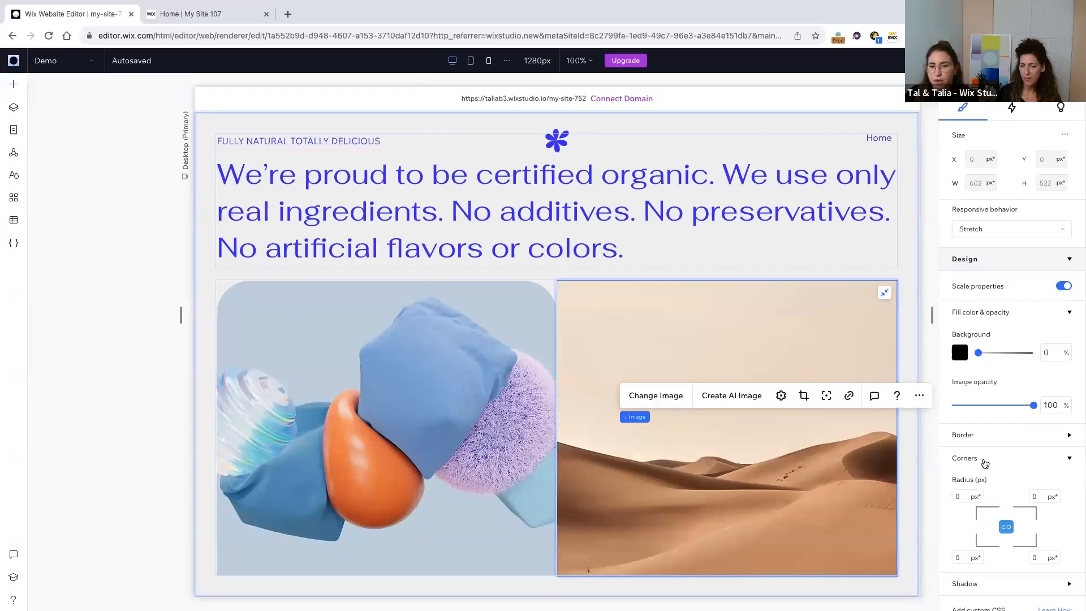
scroll(973, 447, down, 2)
click(962, 419)
text(60)
key(Return)
click(1036, 420)
text(60)
key(Return)
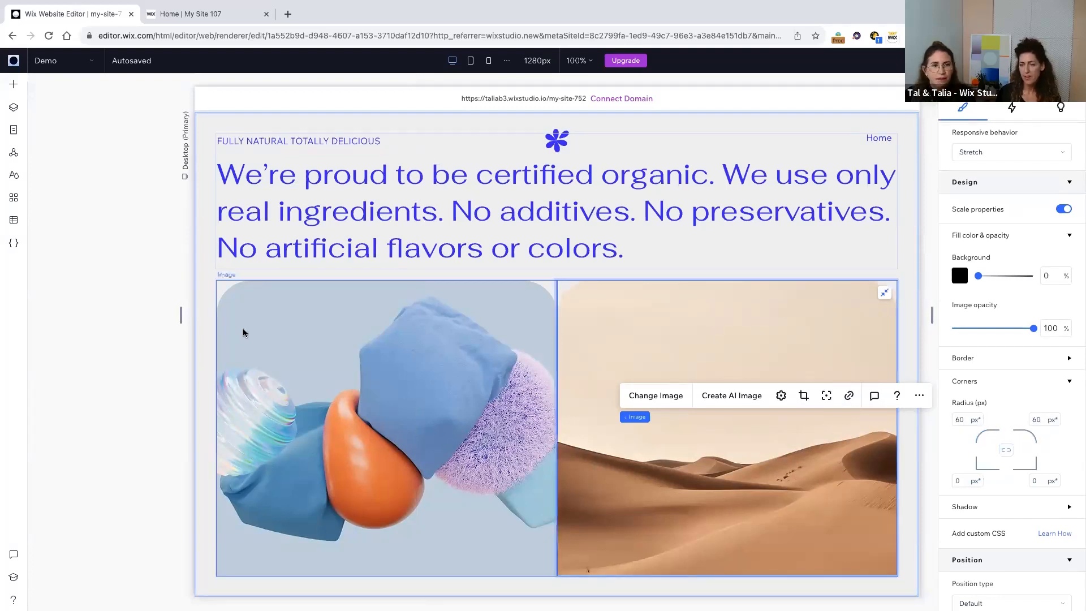
Set the section's horizontal gap between cells to 20 px.
click(208, 334)
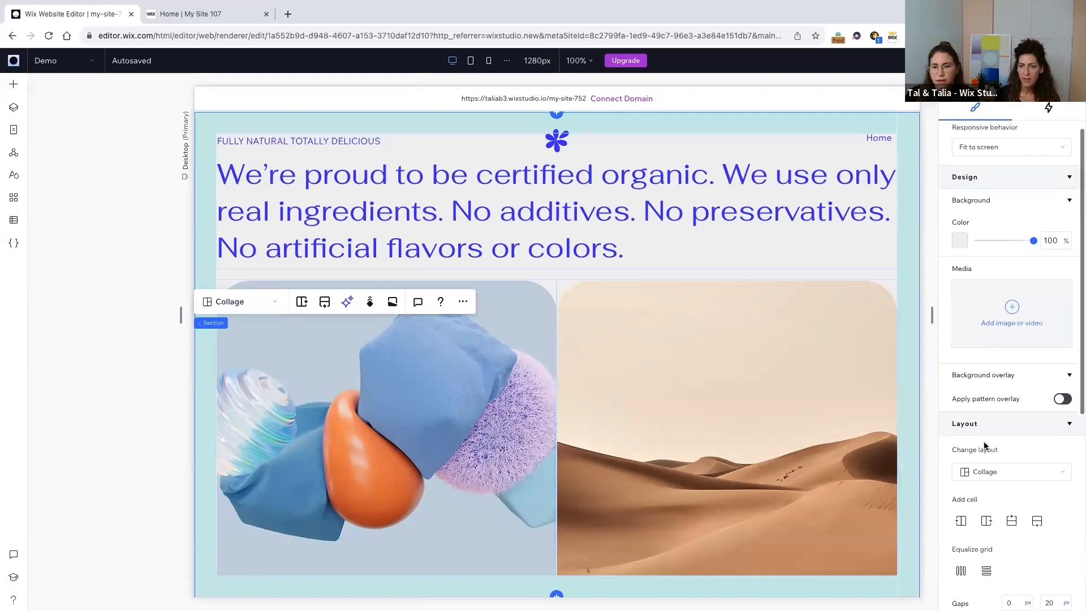
scroll(984, 441, down, 5)
click(1012, 323)
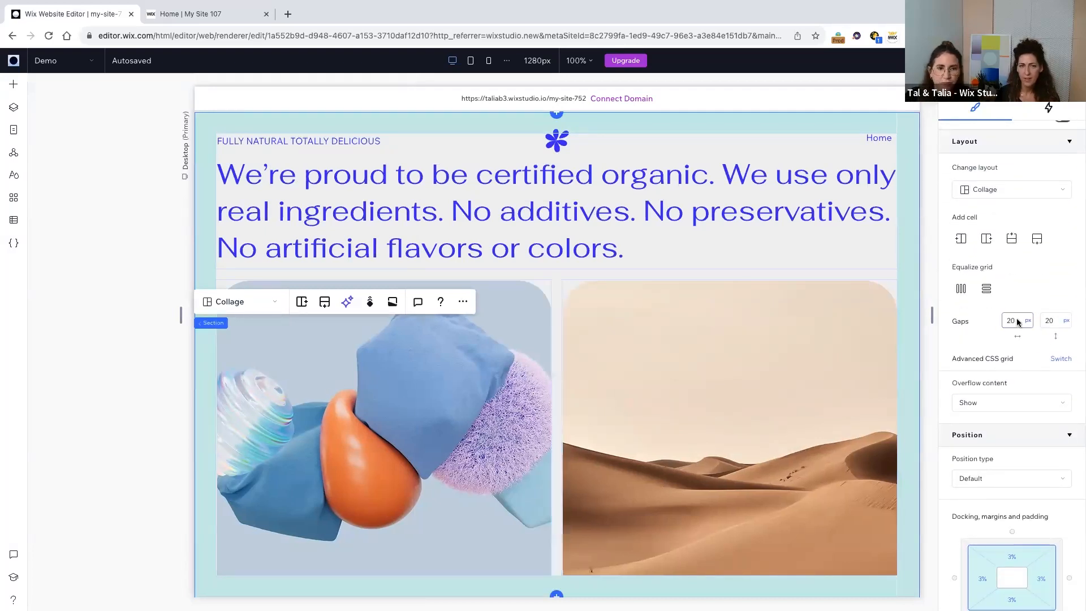
Replace the abstract shapes image with FREST_2_cans.jpg from the site files.
click(468, 338)
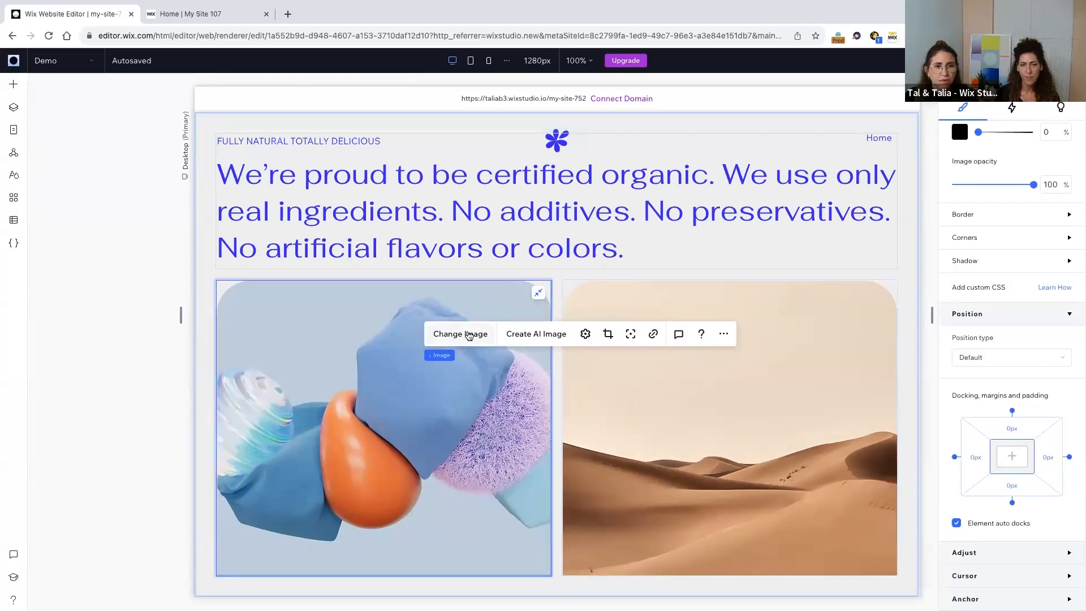
click(468, 334)
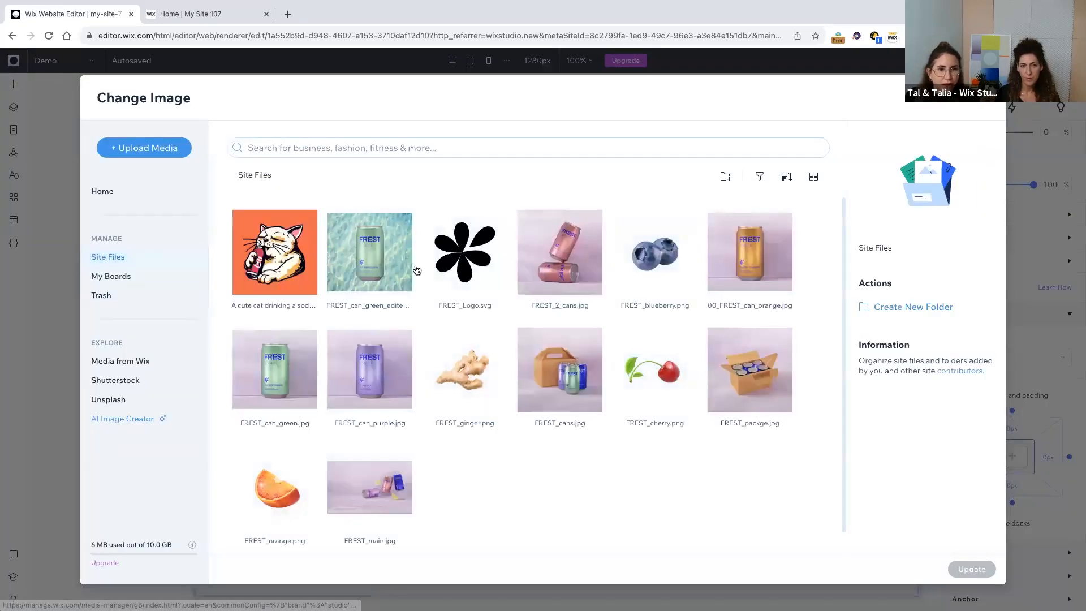
click(560, 275)
click(962, 573)
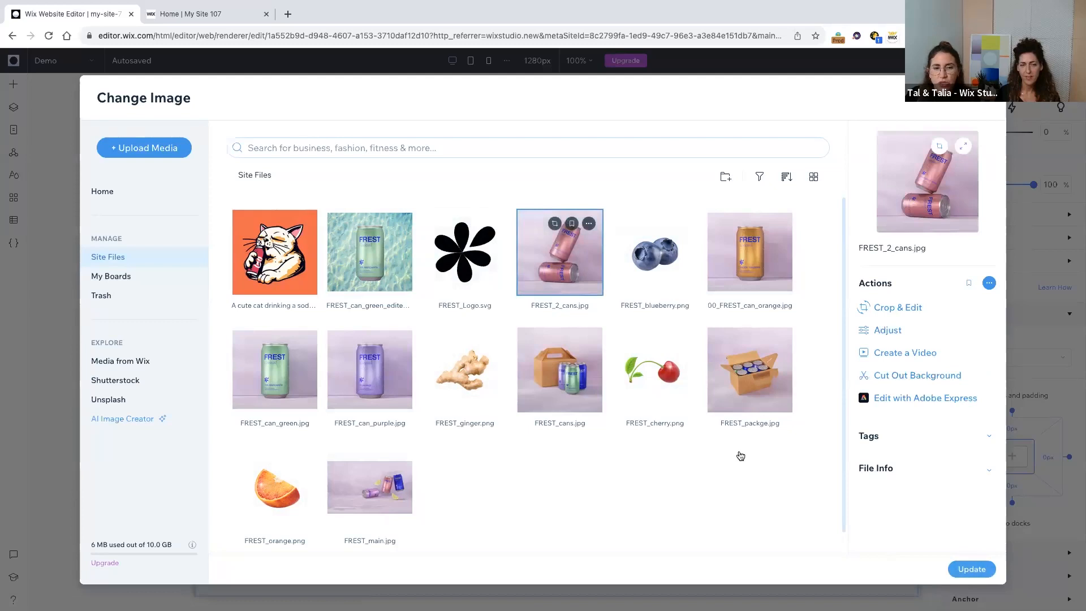
Replace the desert image with FREST_cans.jpg from the site files.
click(733, 454)
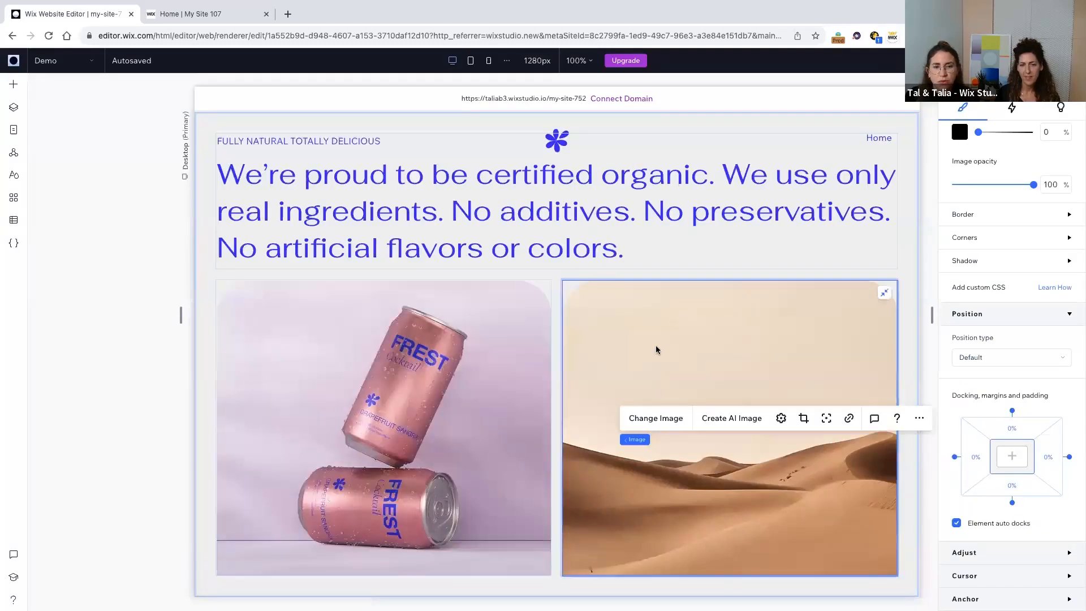
click(657, 419)
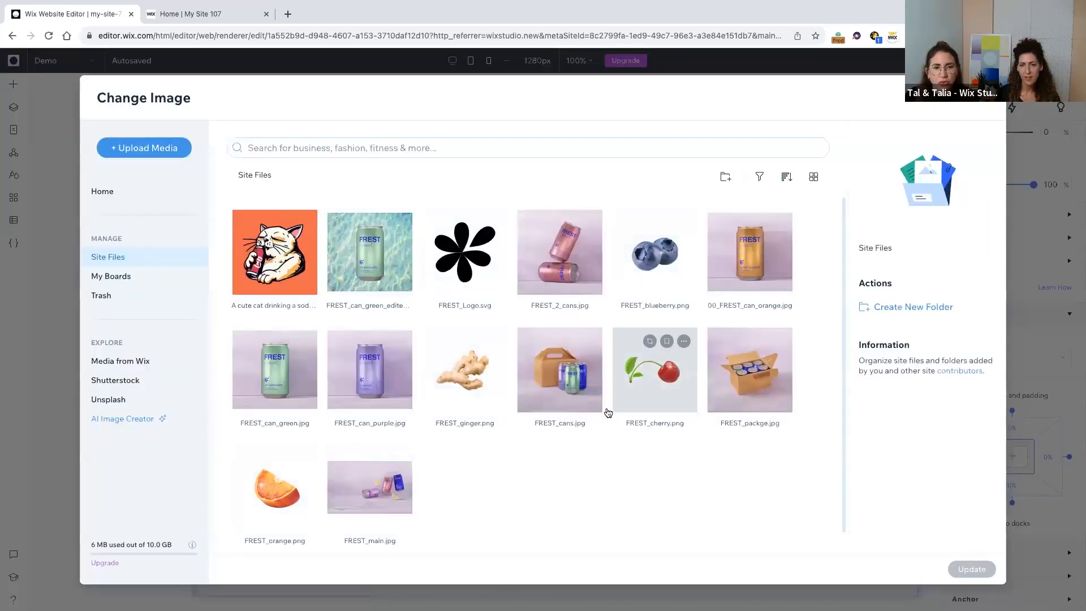
click(560, 373)
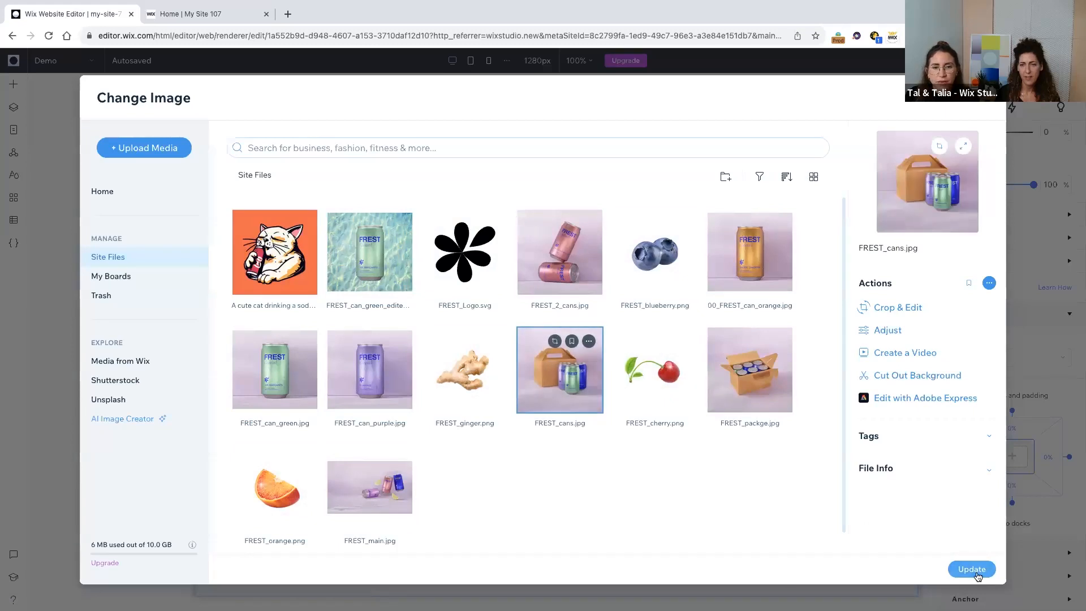
click(957, 568)
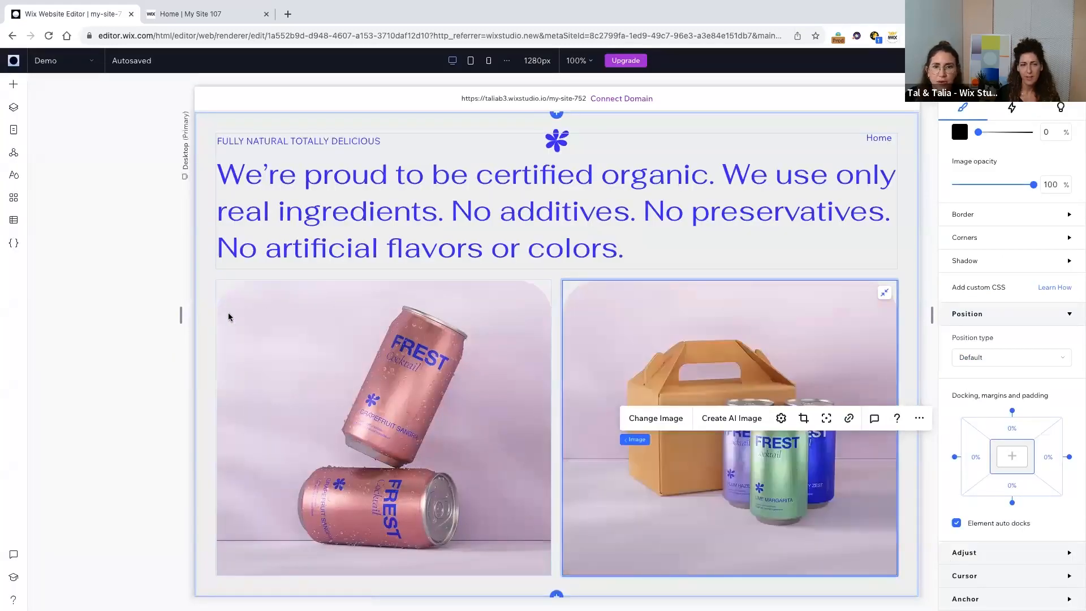
Change the section's background color to the bright yellow theme color #E9FF26.
click(230, 316)
scroll(1004, 312, up, 5)
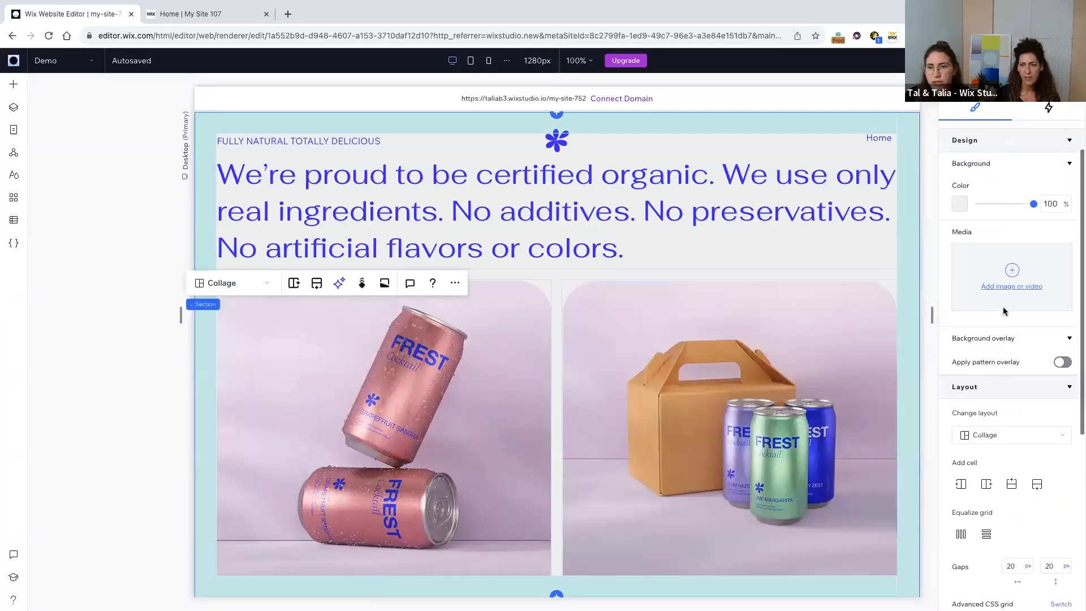
scroll(1004, 311, up, 2)
click(959, 290)
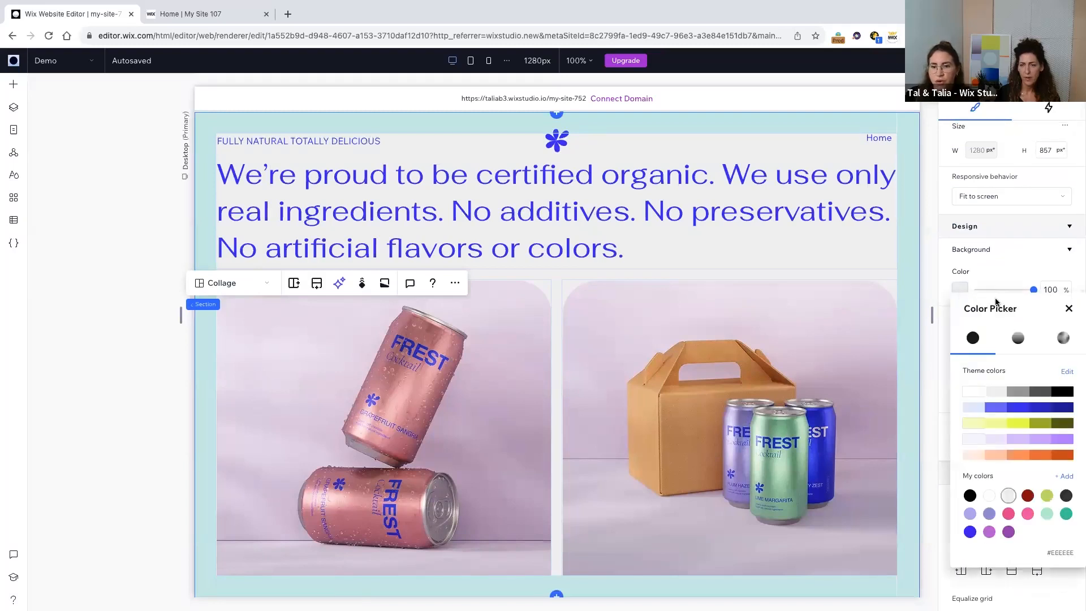
click(1017, 428)
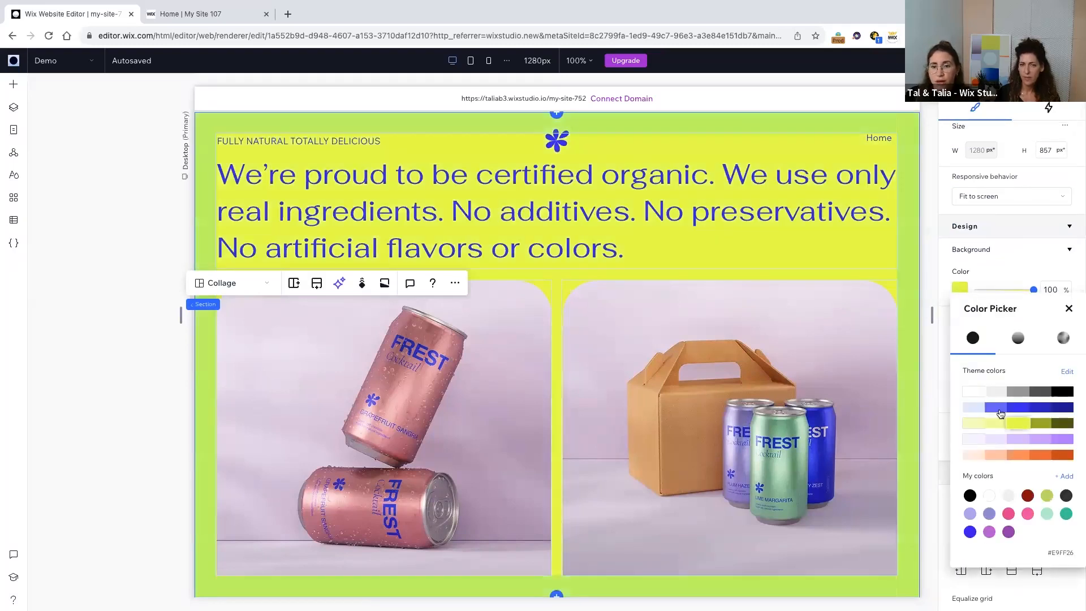
click(939, 361)
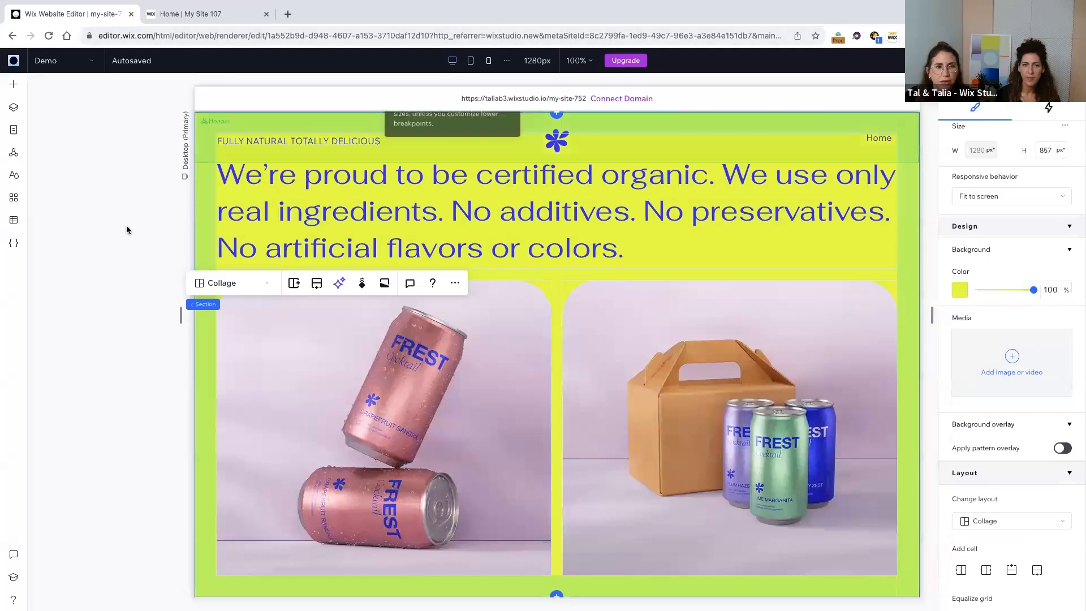
On the tablet breakpoint, unhide the section's hidden cell and resize the image rows to similar heights.
click(470, 61)
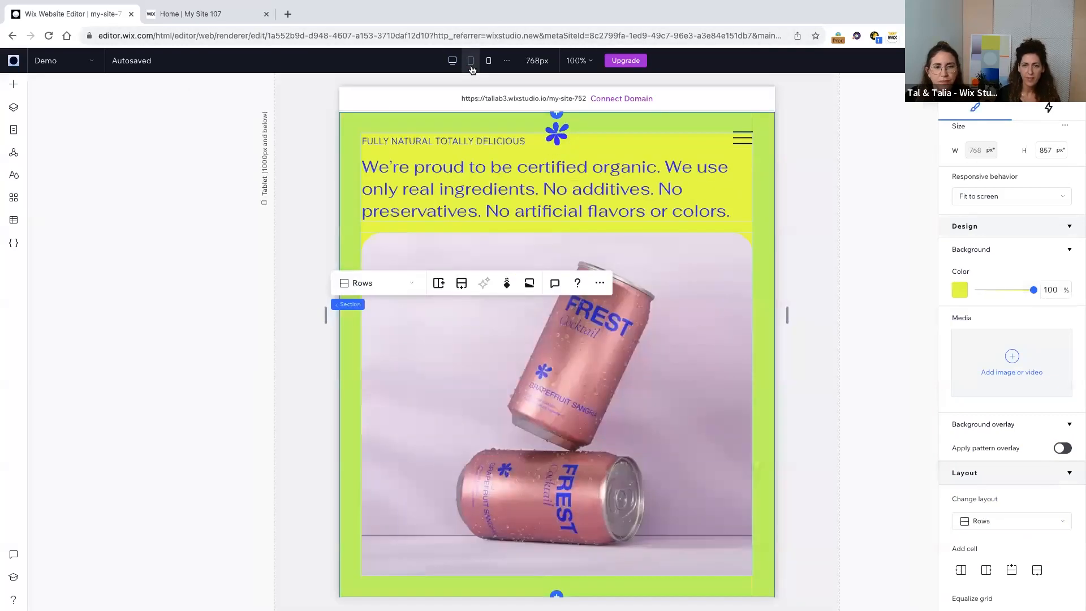
click(461, 271)
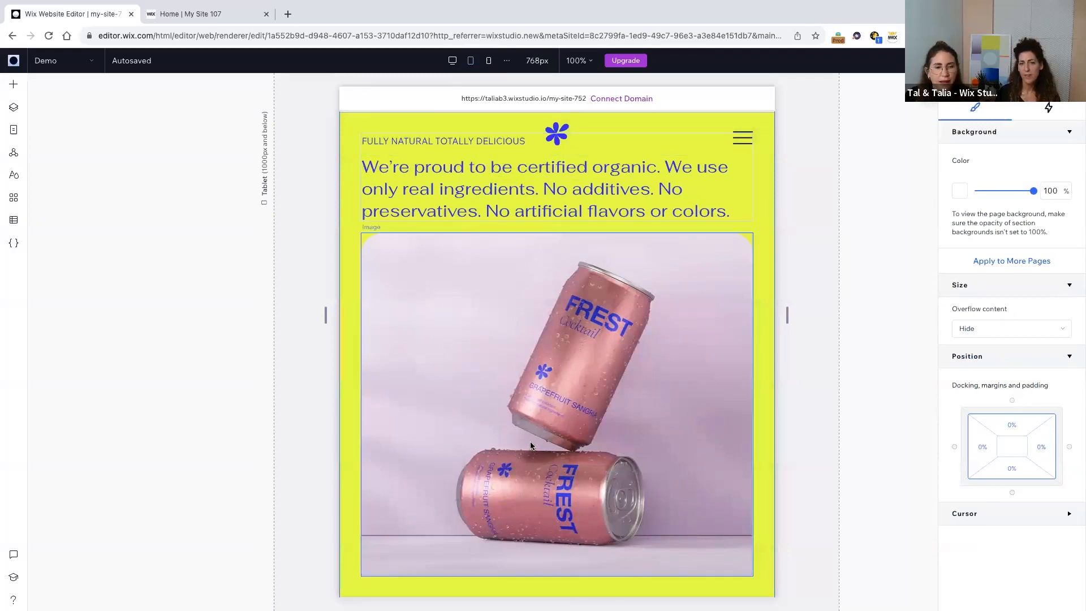
scroll(531, 446, down, 1)
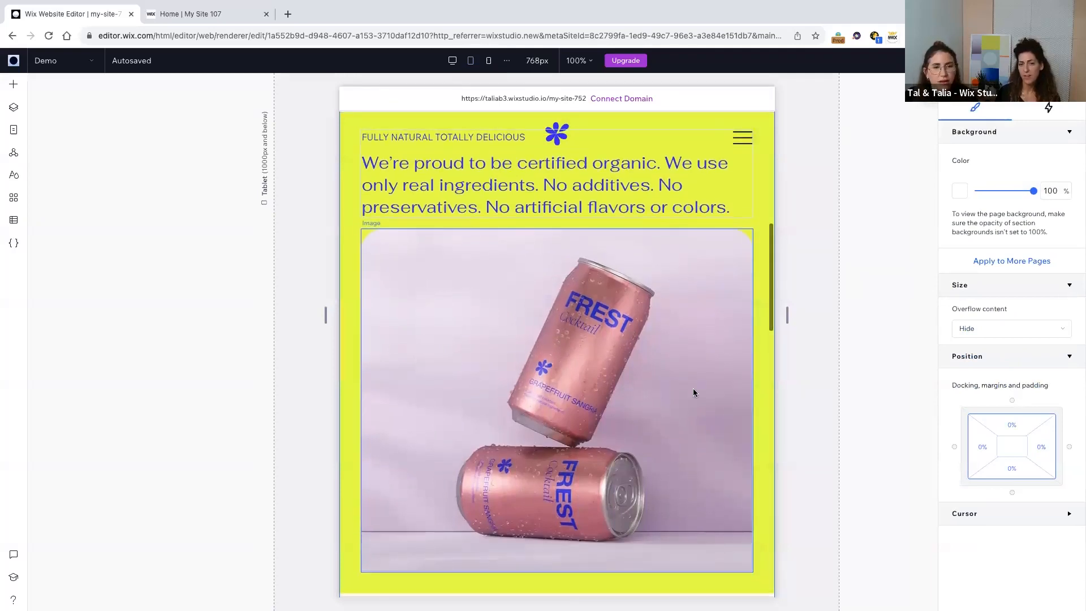
click(14, 110)
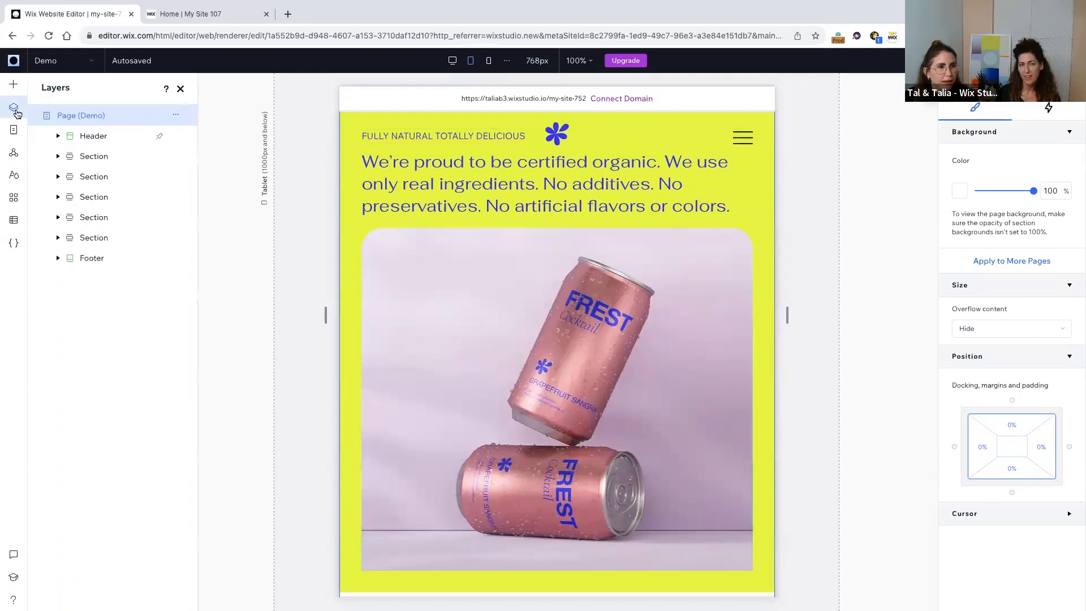
click(344, 196)
click(58, 177)
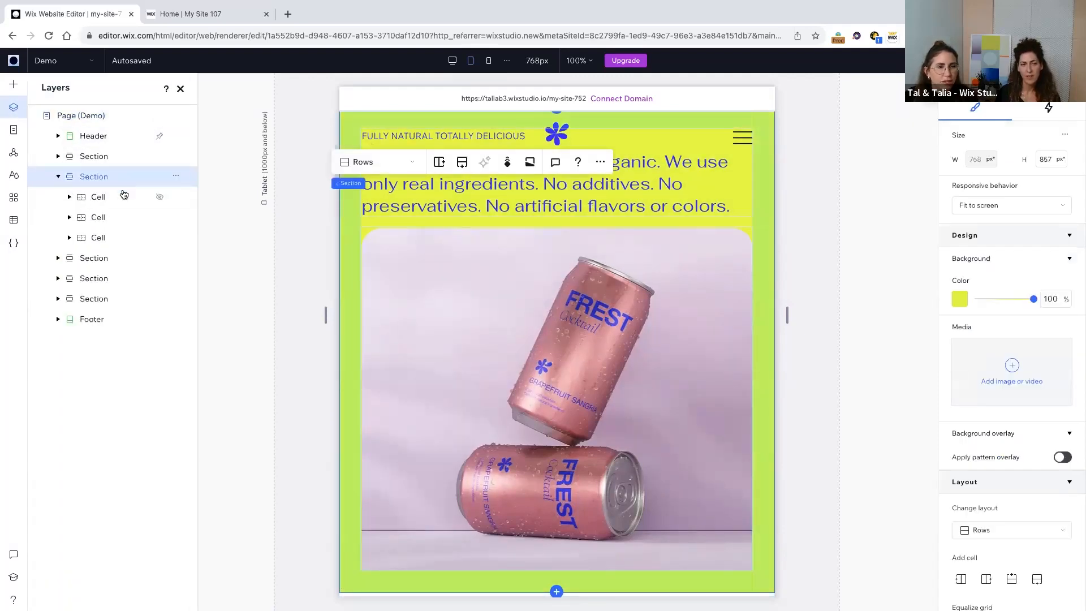
click(161, 199)
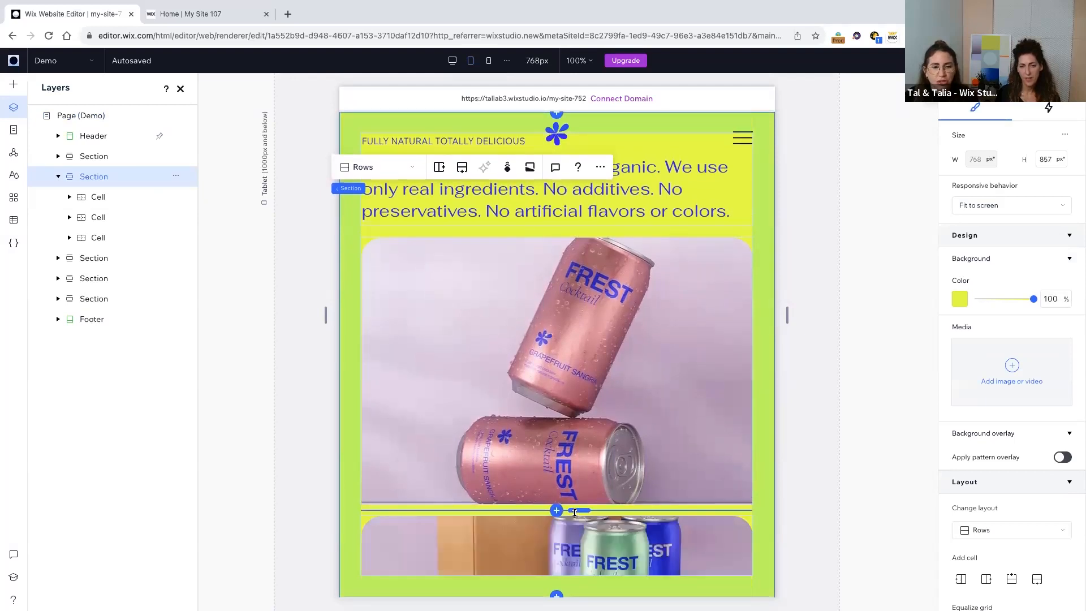
drag(577, 489, 587, 417)
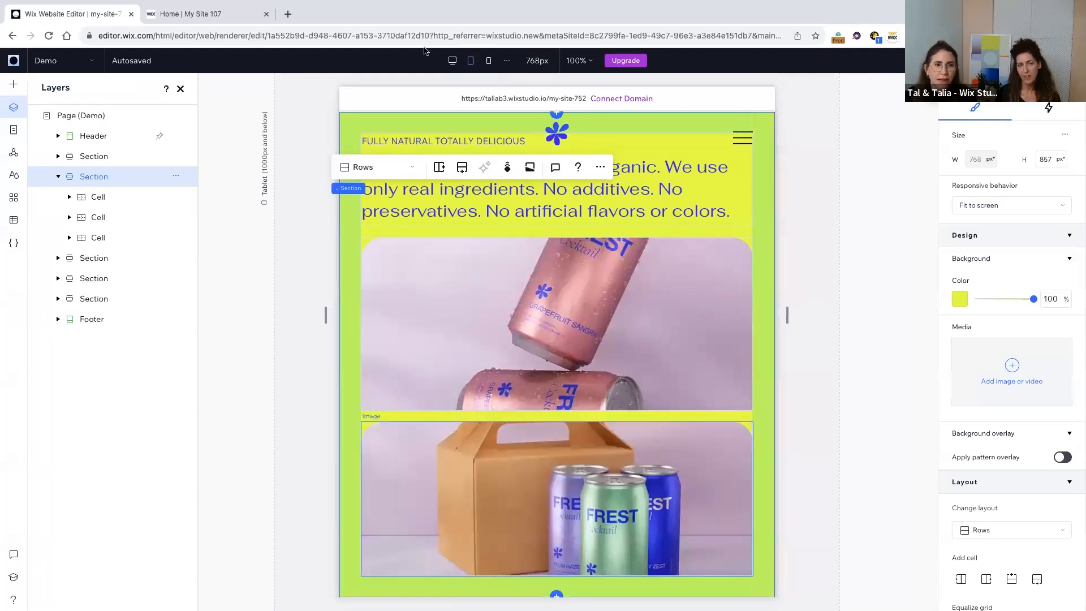
On the mobile breakpoint, unhide the section's hidden cell and raise the divider between the two image rows.
click(491, 62)
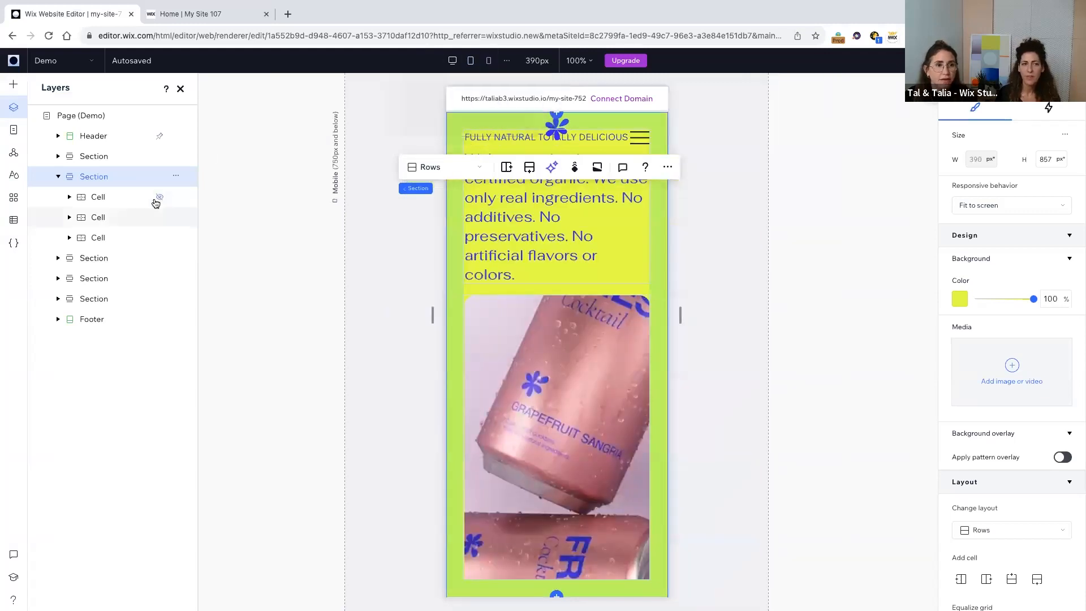
click(159, 197)
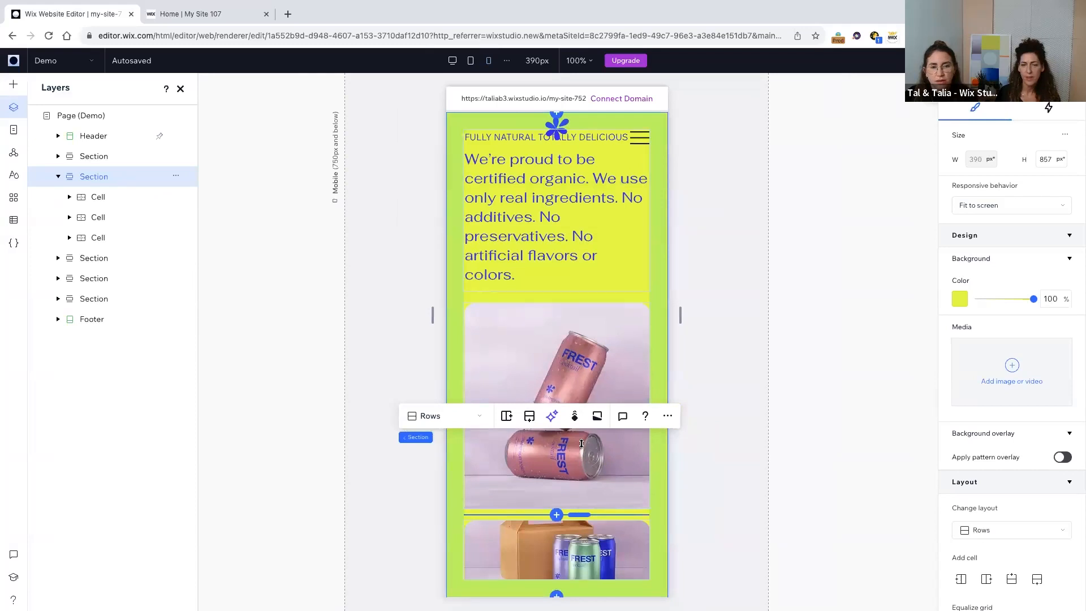
drag(582, 444, 581, 443)
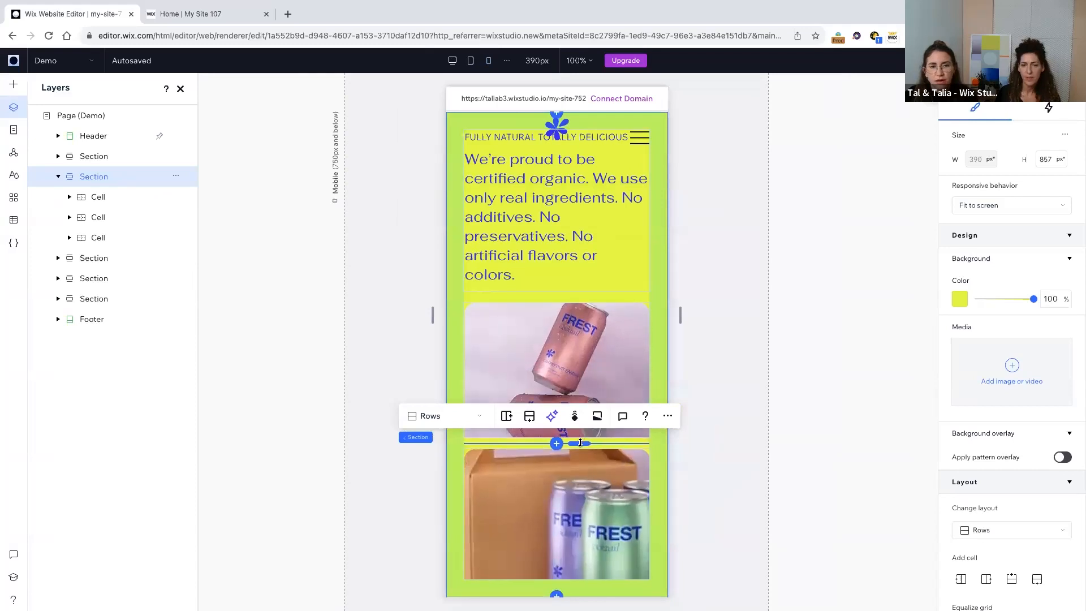
Return to the desktop breakpoint, go past the yellow section to the services section and close the layers list.
click(451, 61)
scroll(484, 214, down, 3)
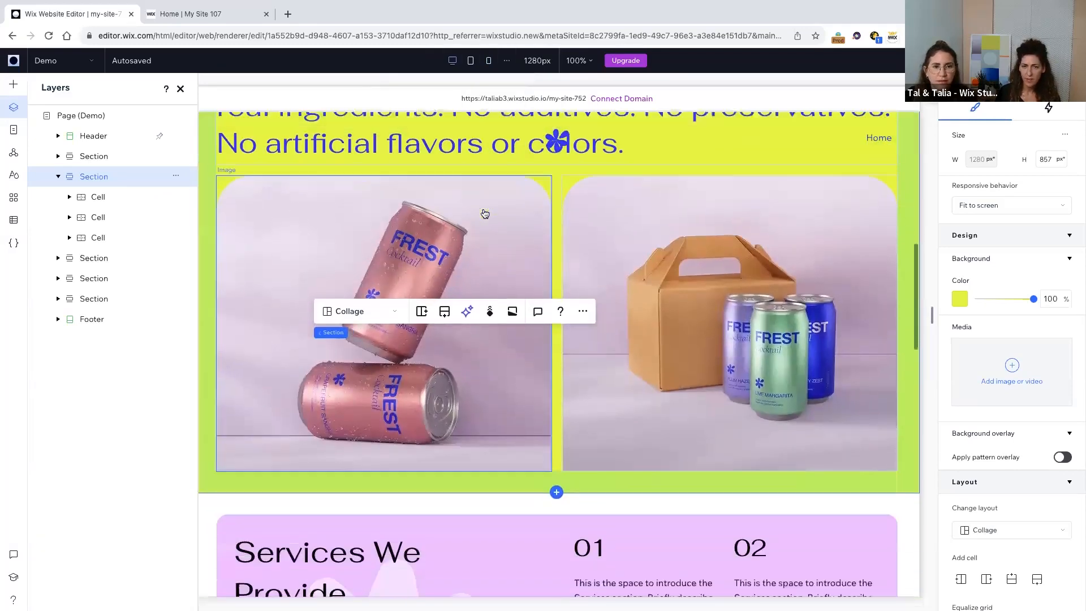
scroll(485, 215, up, 7)
scroll(485, 214, down, 6)
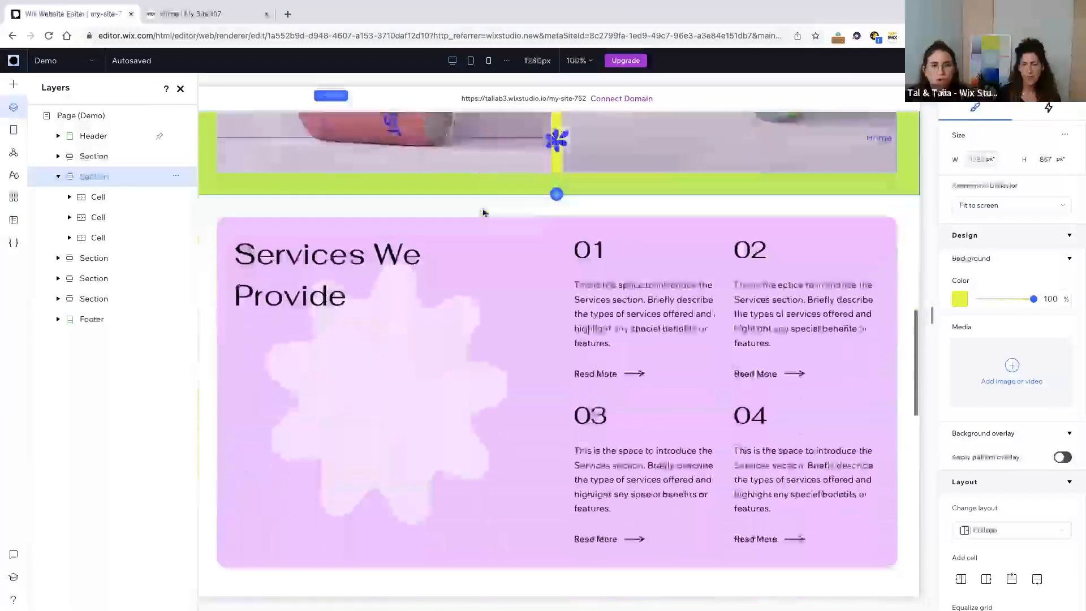
click(180, 89)
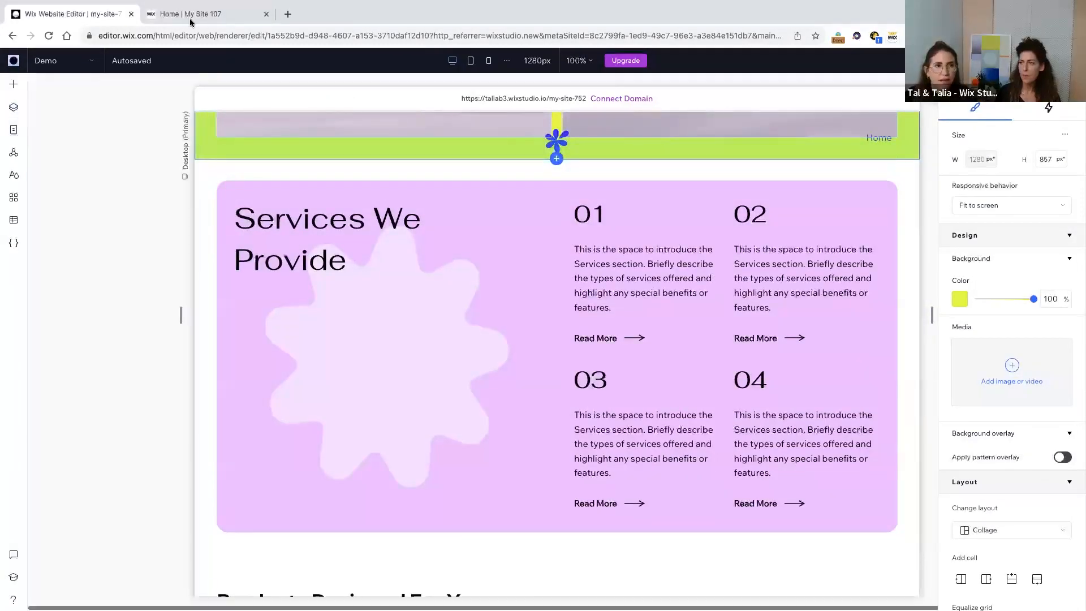
Replace the "Services We Provide" heading with "Cocktails with organic flavor", copied from the published My Site 107 page.
click(191, 15)
scroll(333, 310, down, 10)
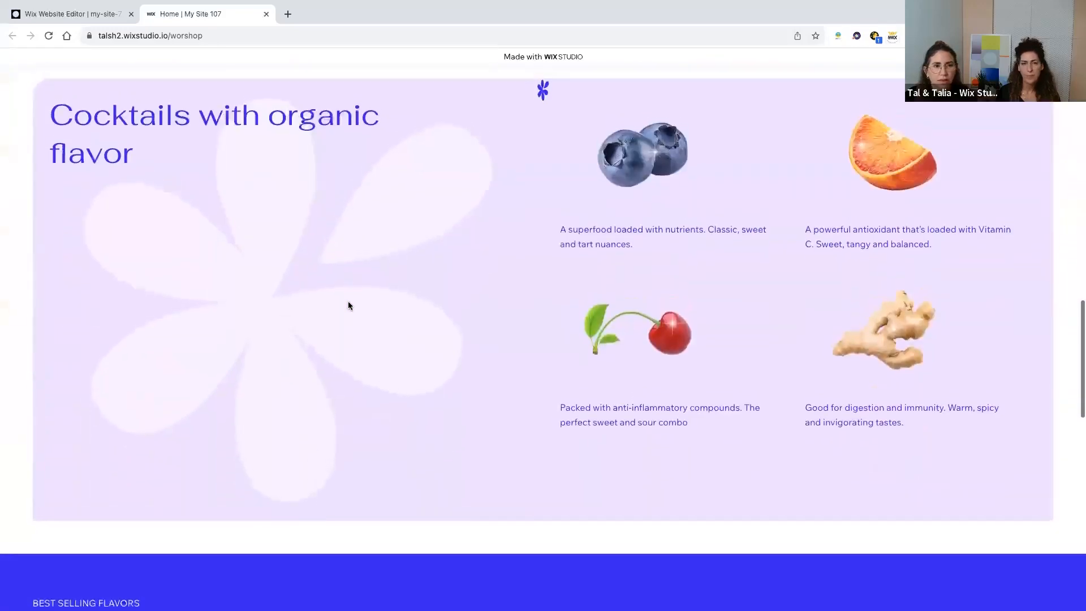
drag(130, 165, 32, 137)
key(ctrl+c)
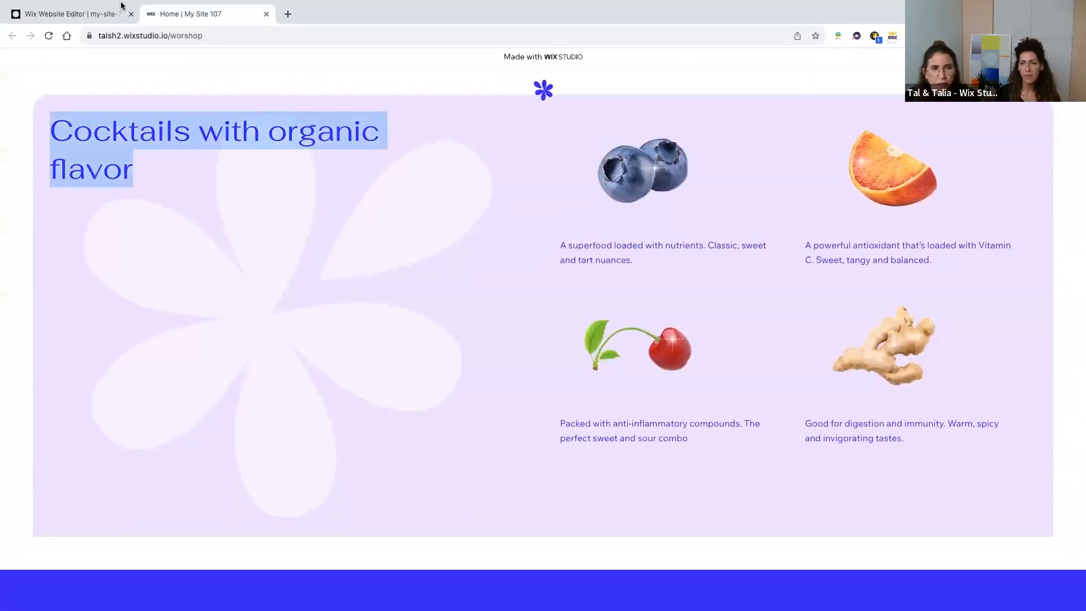
click(79, 13)
double_click(272, 237)
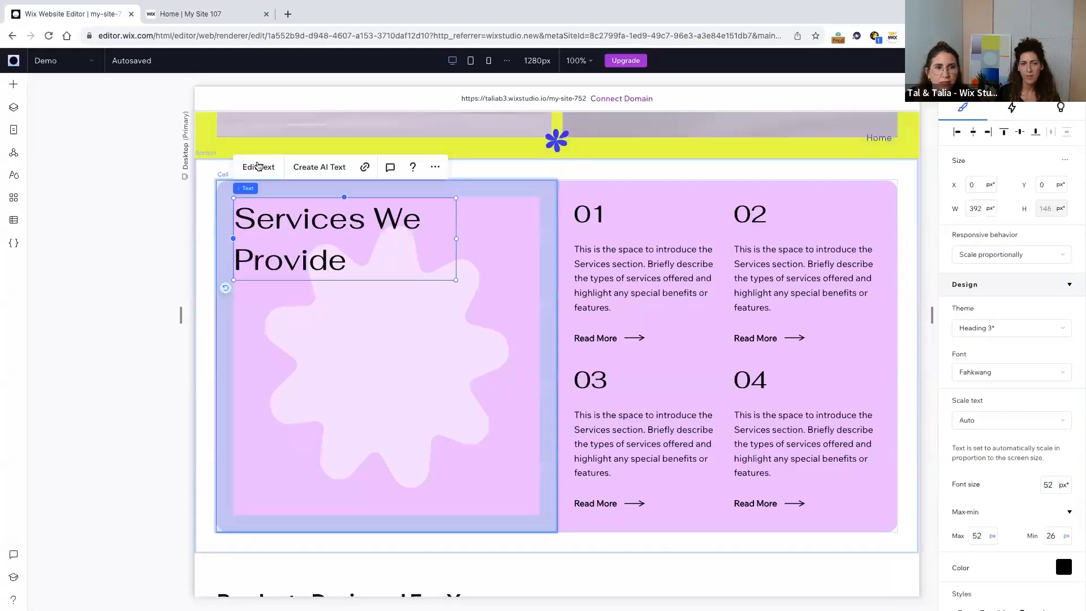
key(ctrl+v)
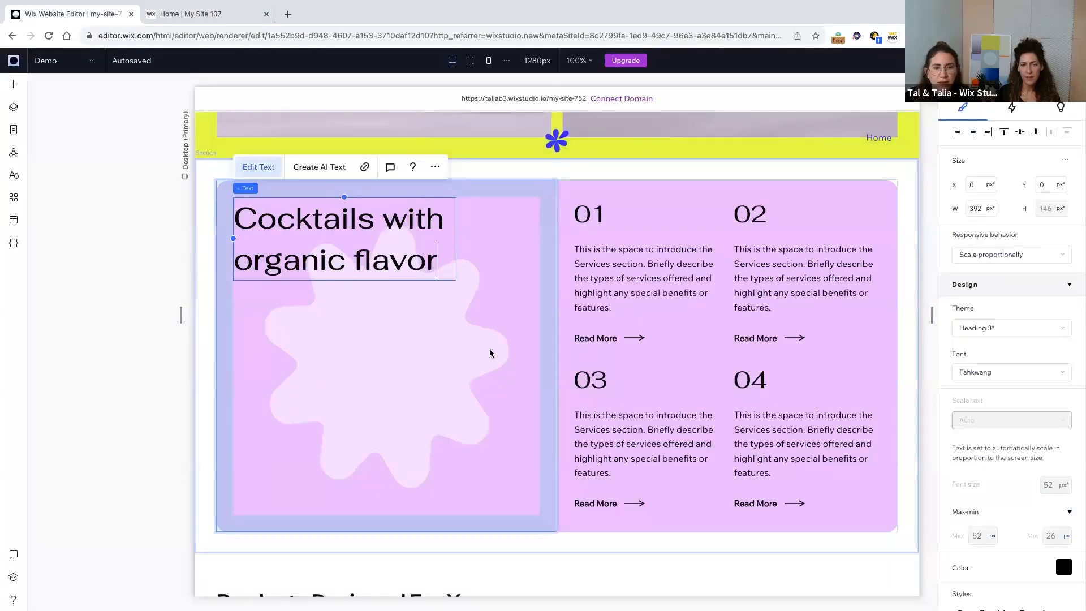
Apply the Heading 2 theme style to the section heading and set its maximum font size to 50 px.
click(1007, 329)
click(998, 389)
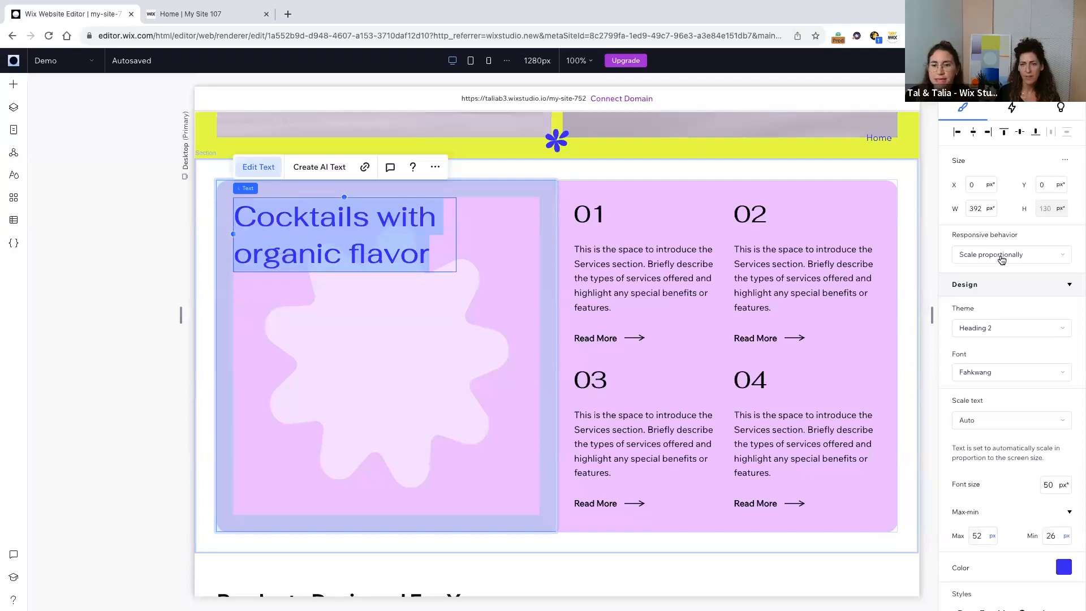
click(980, 537)
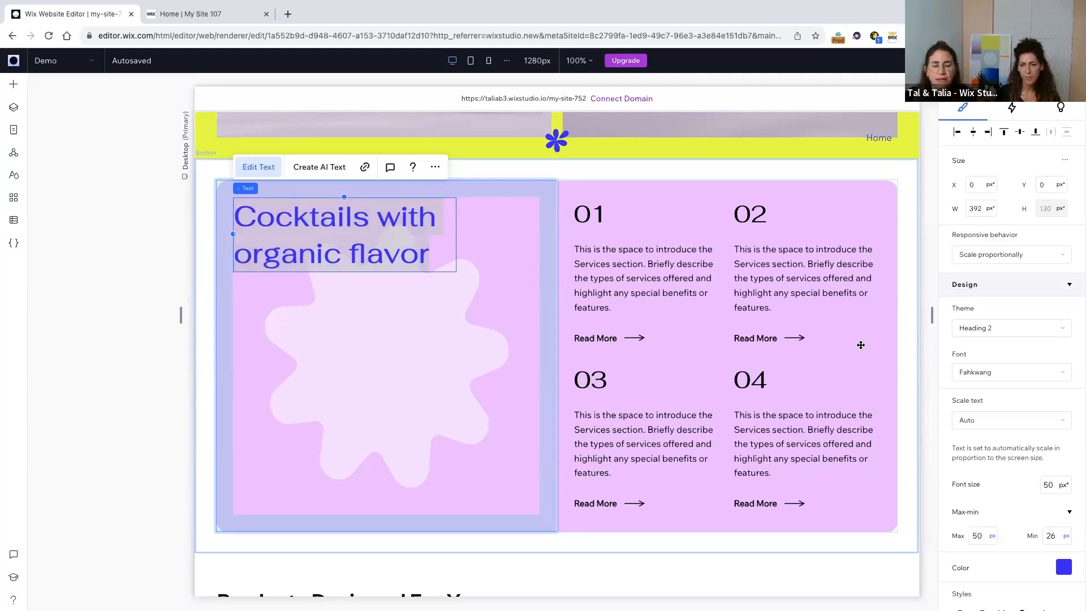
Examine how the section is built: its two cells, the vector art and the first repeater item's stacked number, text and button.
click(546, 190)
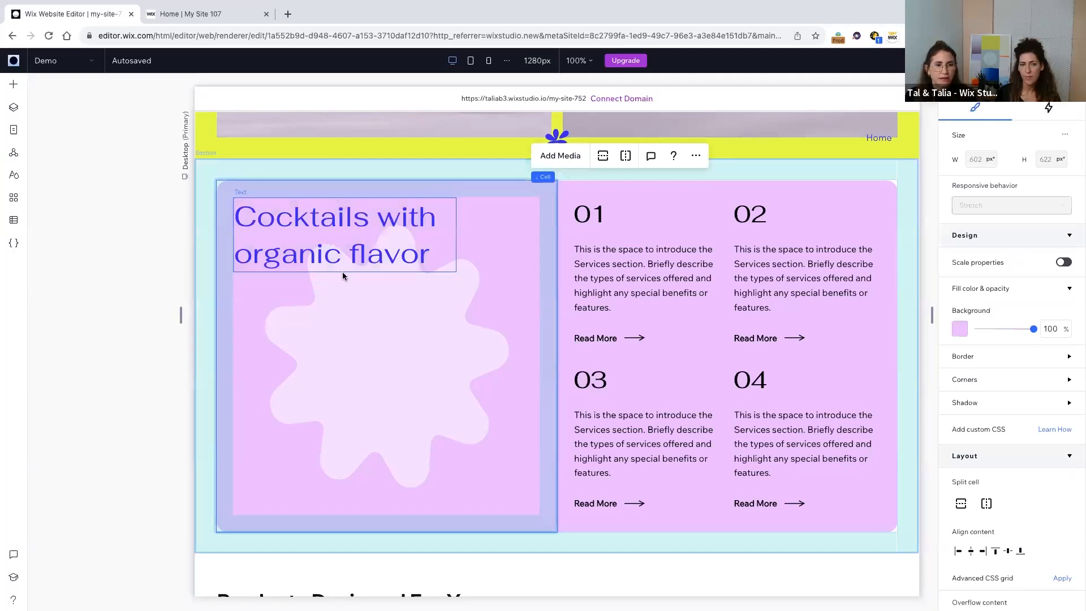
click(371, 319)
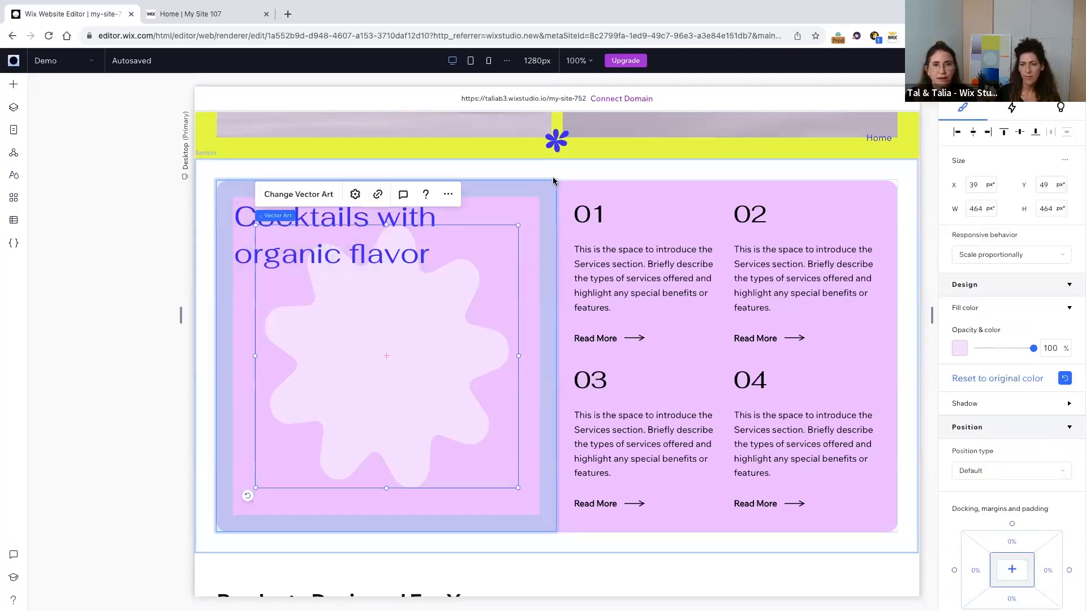
click(568, 190)
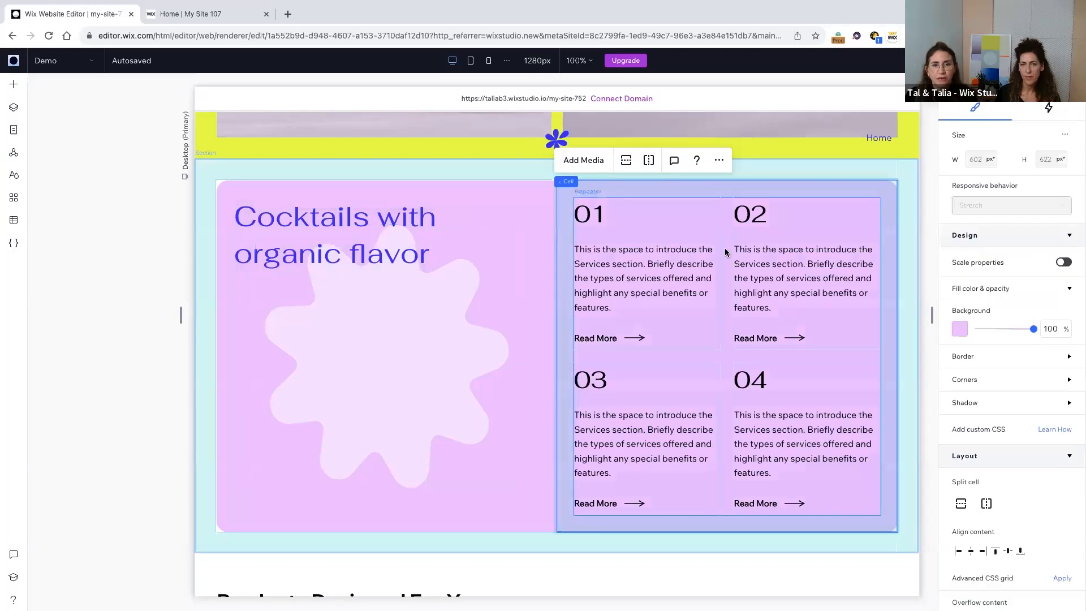
click(717, 242)
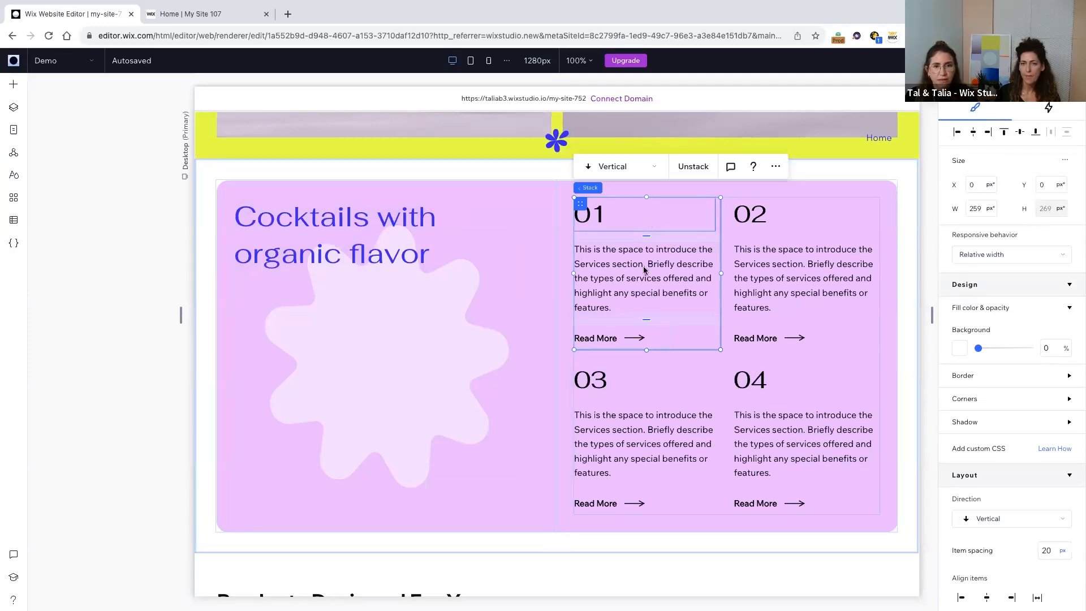
click(648, 221)
click(643, 268)
click(630, 344)
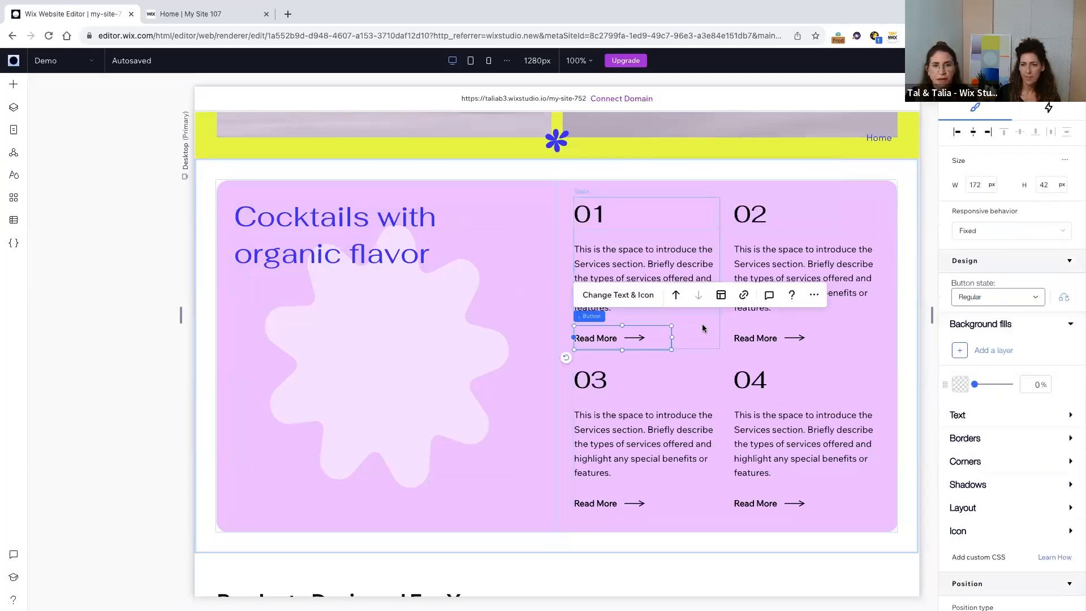
Unstack the first repeater item and delete its number title and Read More button.
click(703, 328)
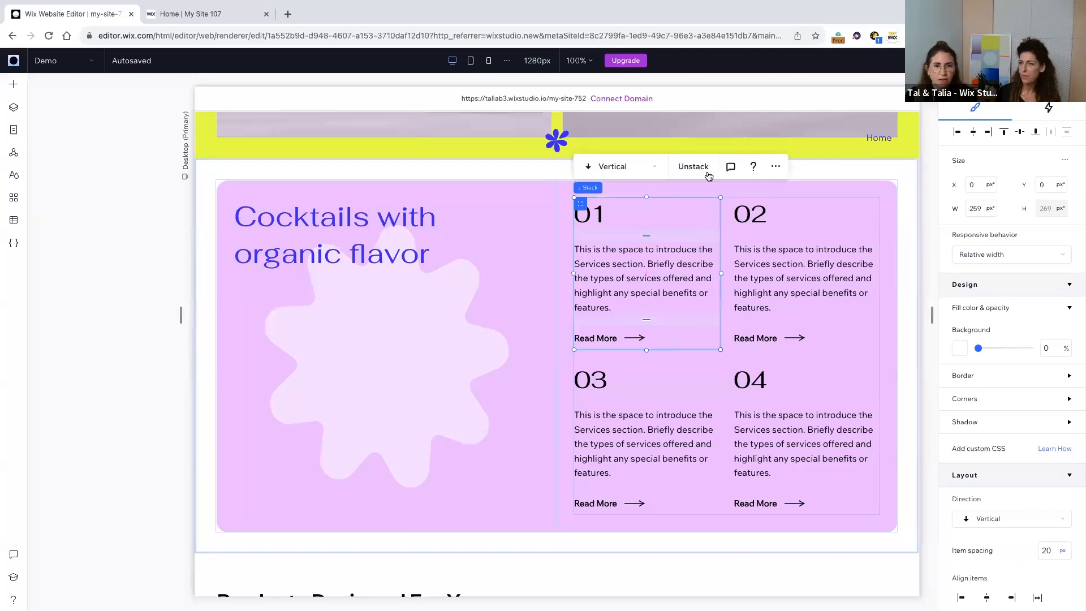
click(636, 217)
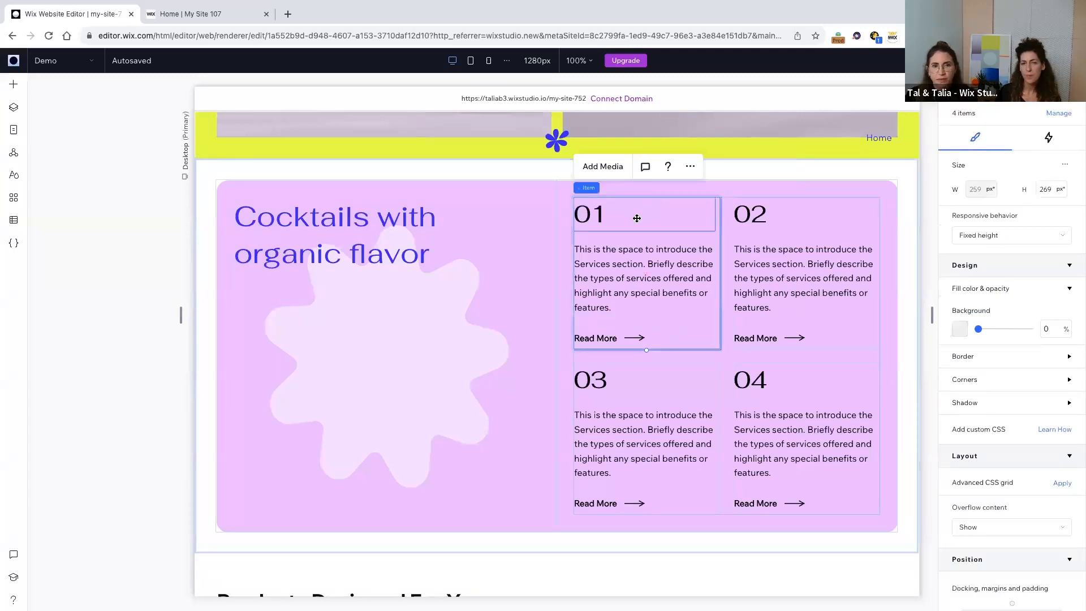
key(Delete)
click(597, 338)
key(Delete)
Align the first repeater item's paragraph to the bottom of the item.
click(665, 276)
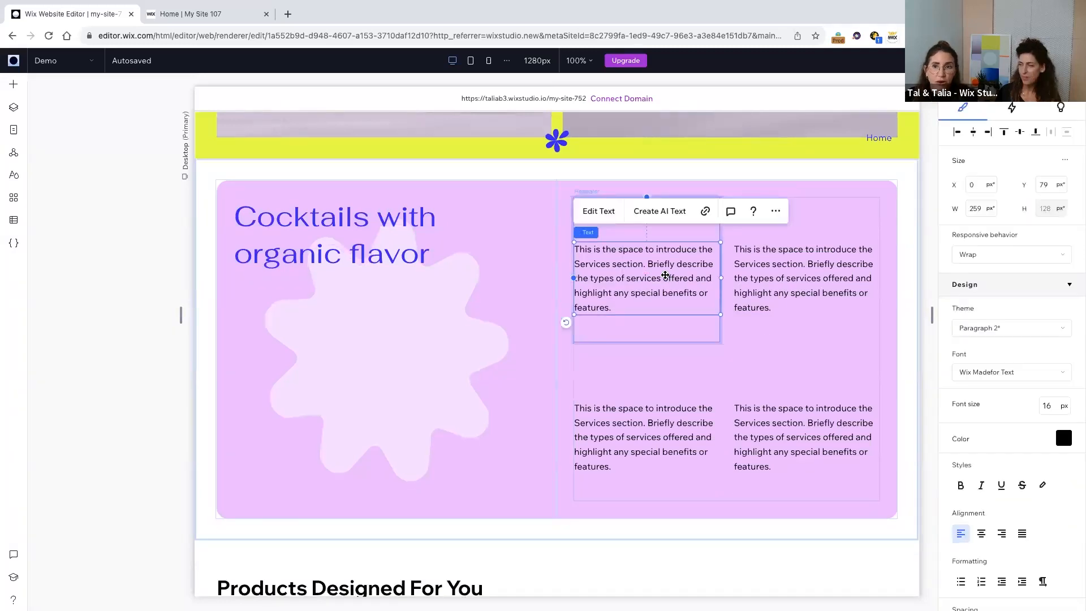
click(1037, 135)
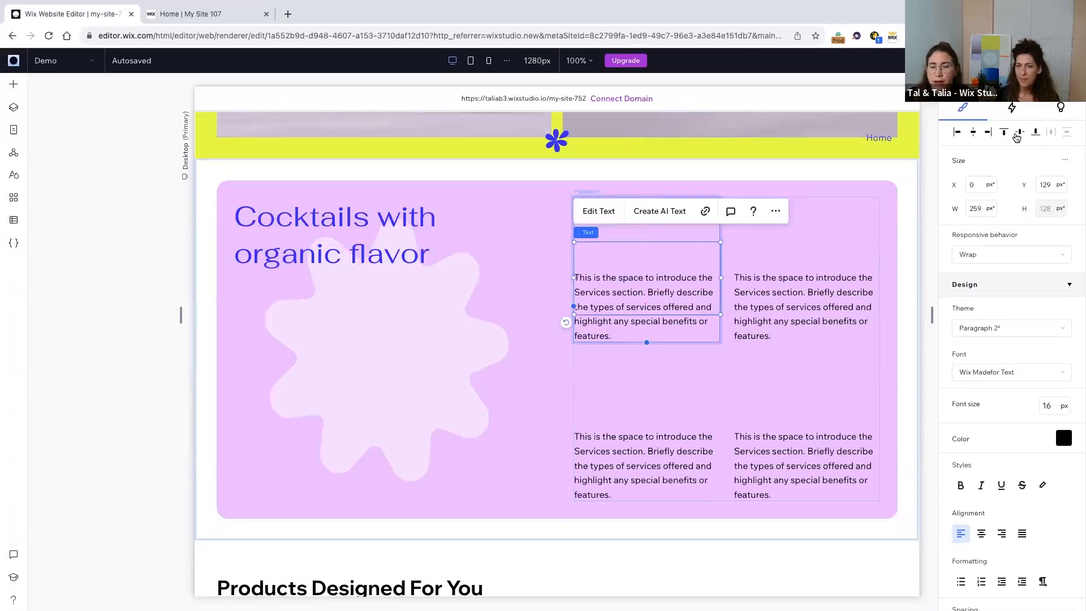
Replace the first repeater item's paragraph with "A superfood loaded with nutrients. Classic, sweet and tart nuances." from the published site.
click(256, 16)
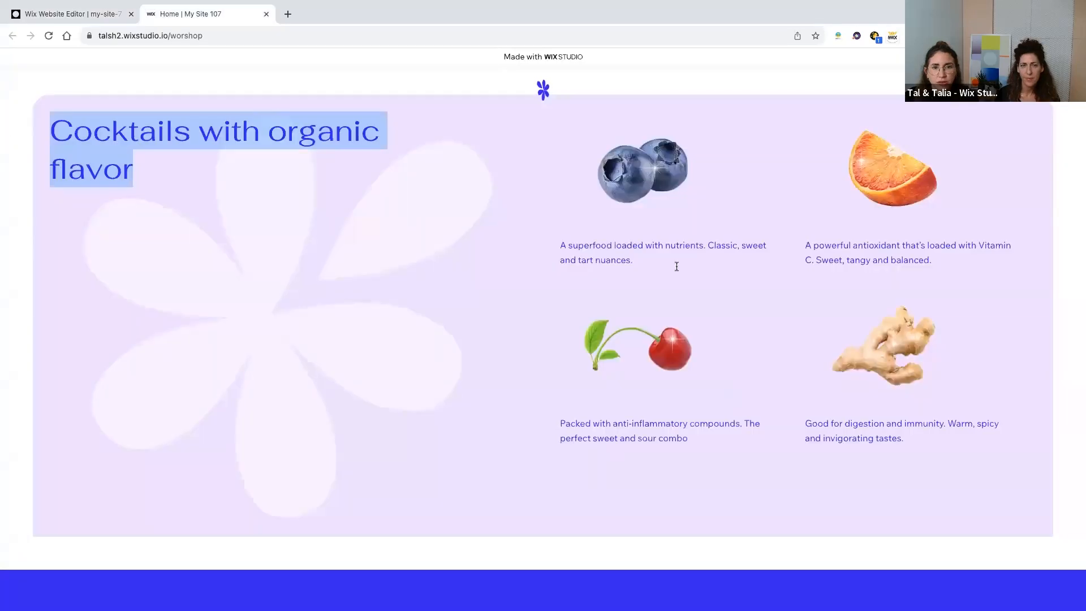
triple_click(557, 245)
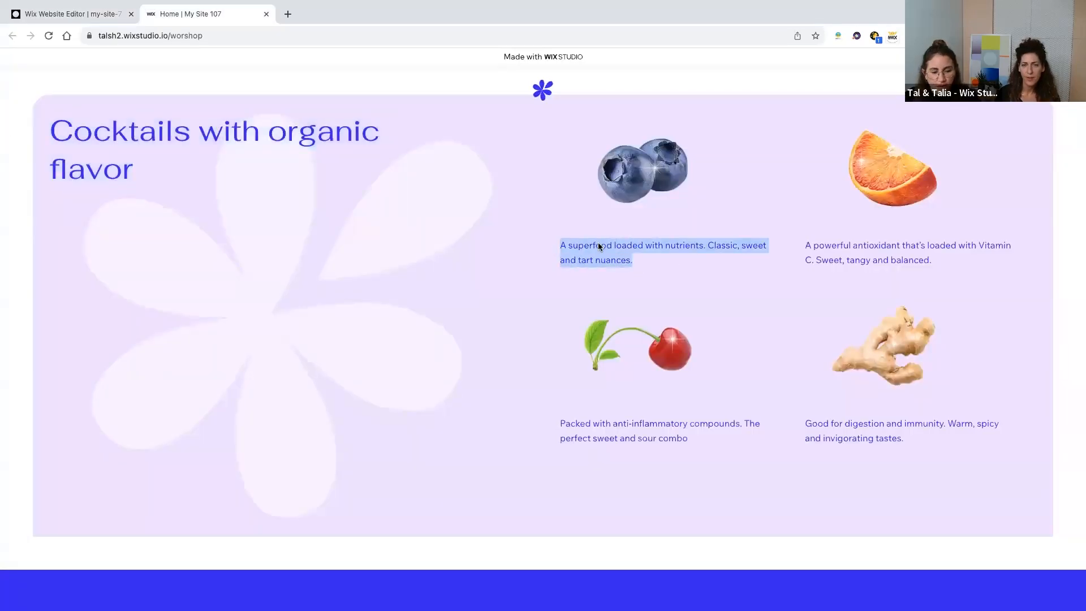
click(90, 18)
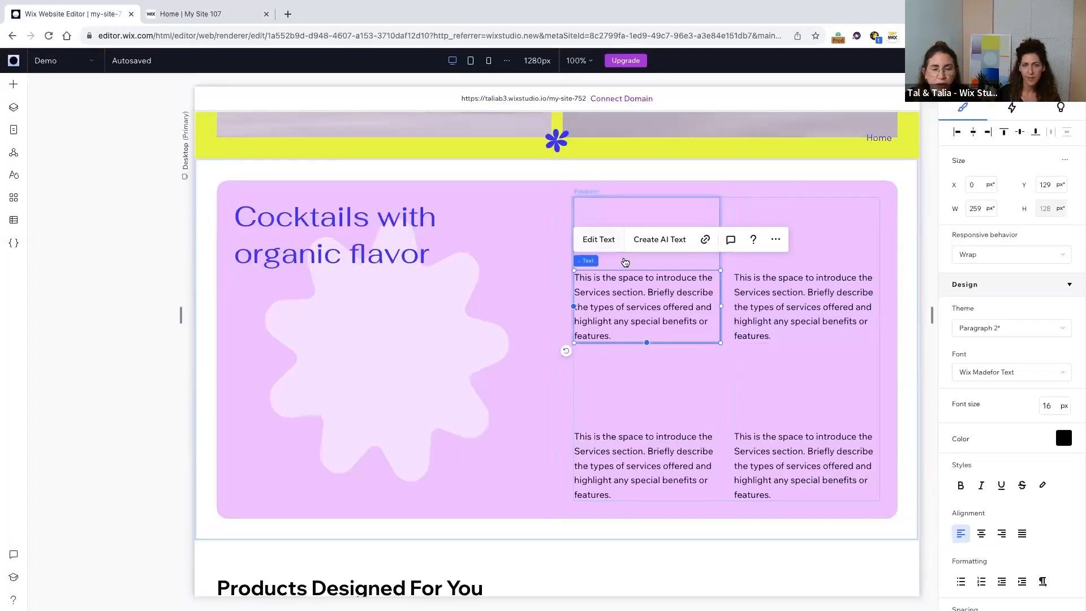
double_click(711, 322)
text(A superfood loaded with nutrients. Classic, sweet and tart cocktails.)
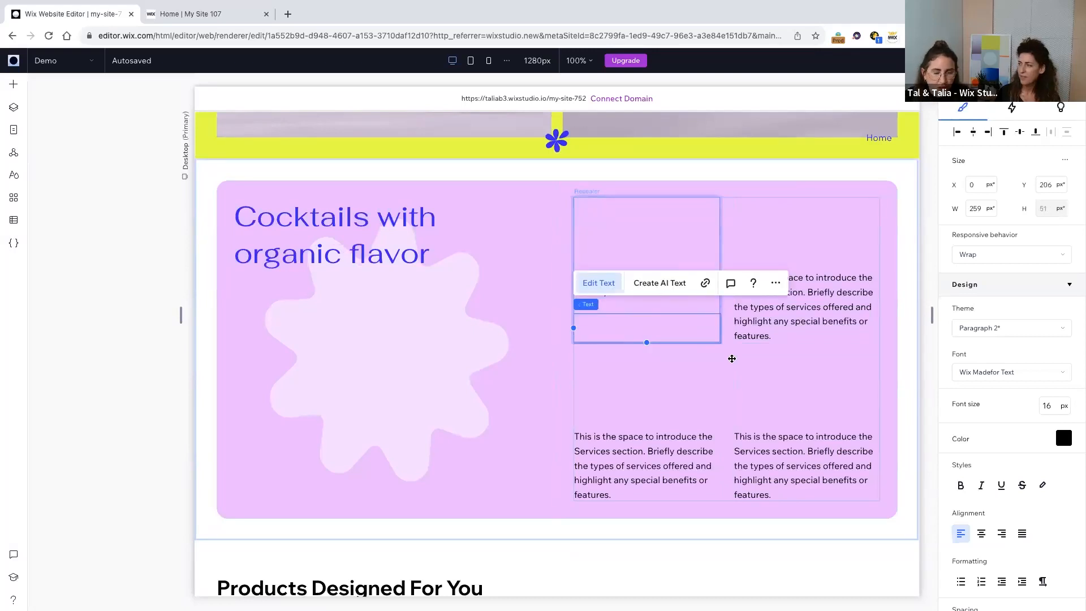
Replace the second item's paragraph with "A powerful antioxidant that's loaded with Vitamin C. Sweet, tangy and balanced." from the published site.
click(219, 14)
drag(932, 261, 805, 243)
key(super+c)
click(93, 14)
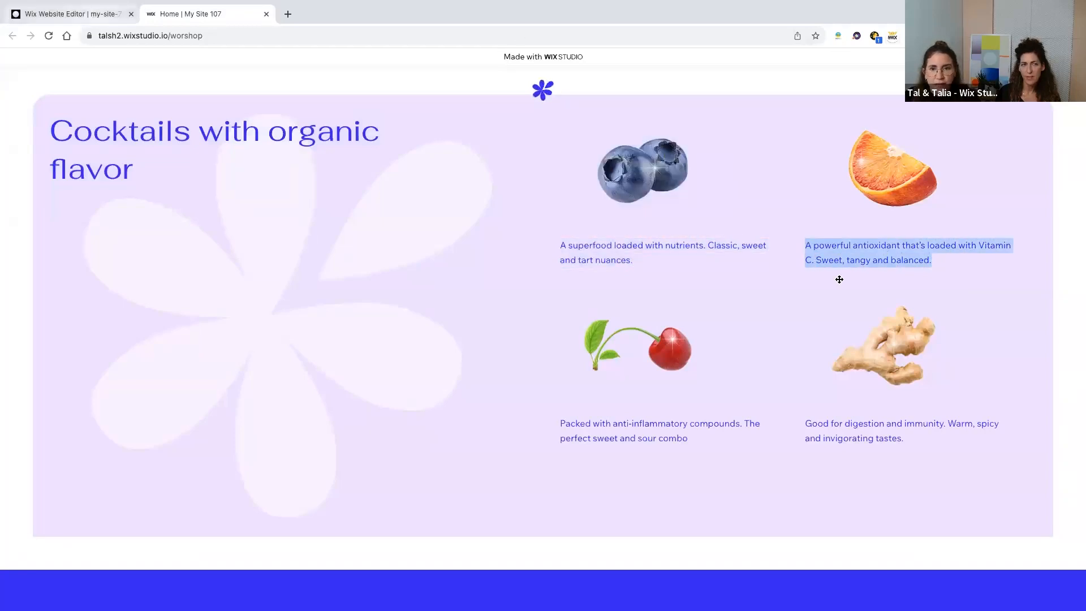
click(761, 287)
click(684, 241)
key(super+v)
click(784, 382)
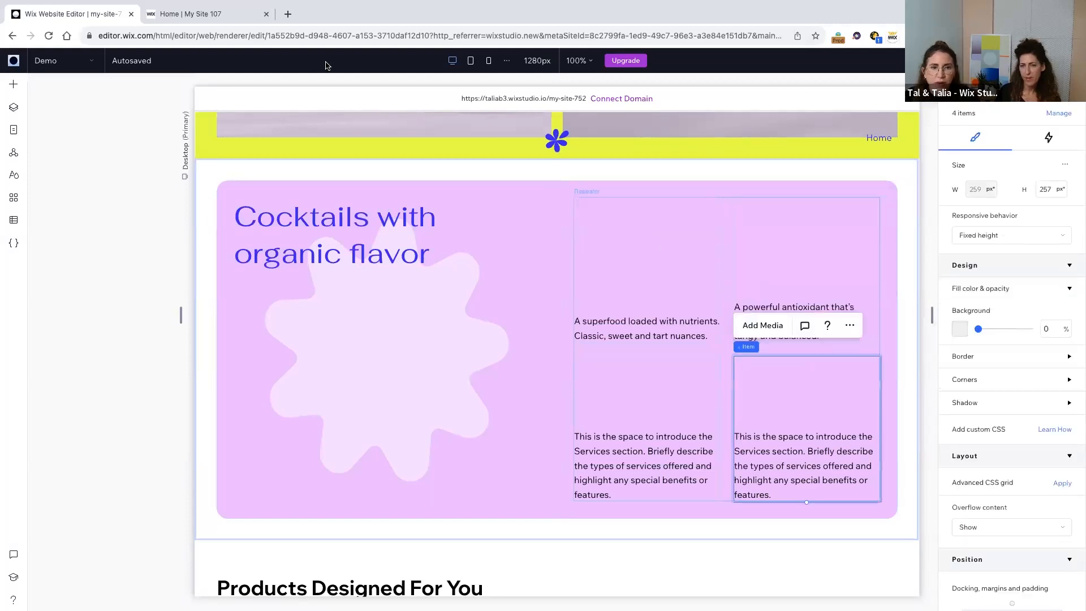
Replace the third item's paragraph with "Packed with anti-inflammatory compounds. The perfect sweet and sour combo" from the published site.
click(213, 14)
triple_click(569, 424)
key(ctrl+c)
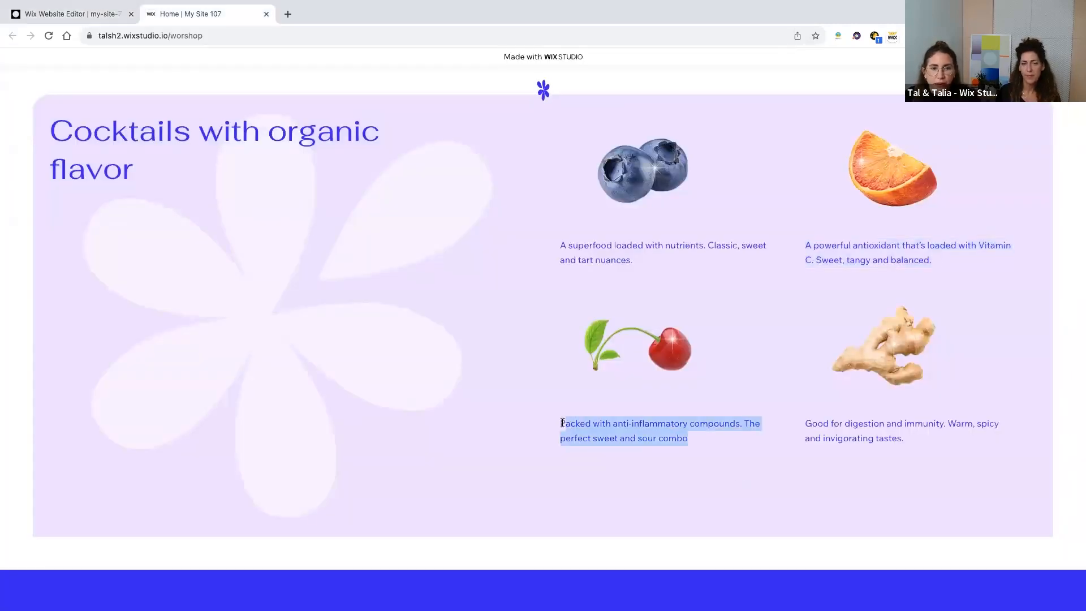
click(85, 14)
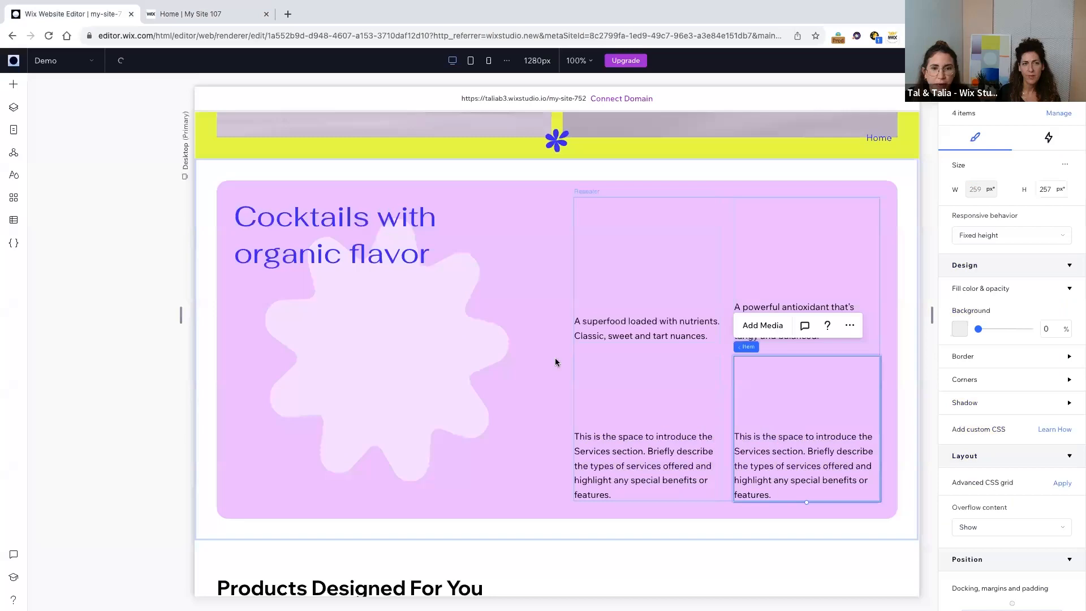
click(650, 471)
double_click(717, 500)
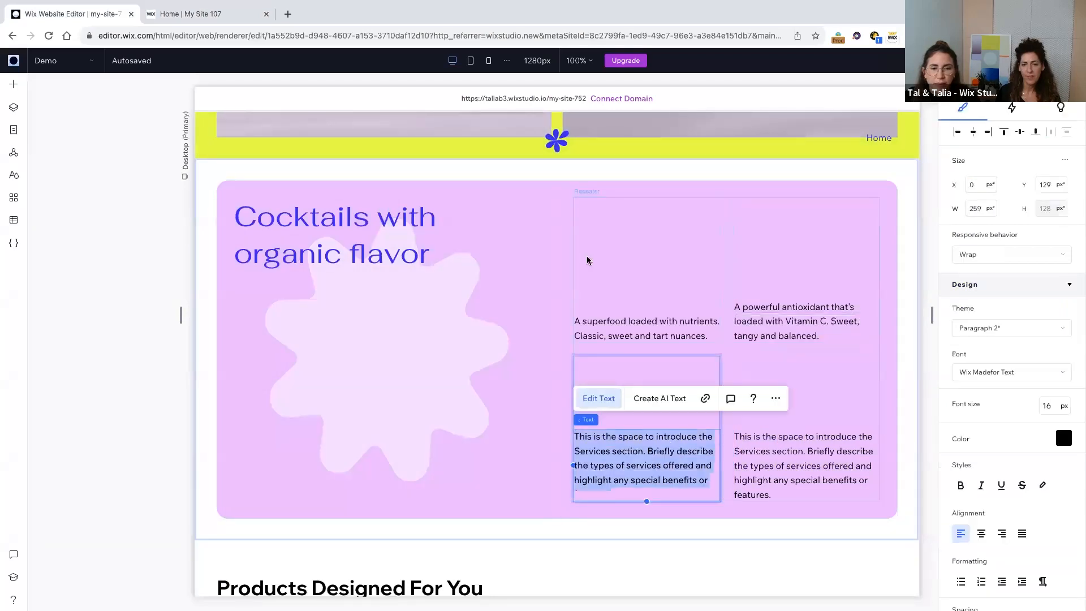
key(ctrl+v)
Replace the fourth item's paragraph with "Good for digestion and immunity. Warm, spicy and invigorating tastes." from the published site.
key(ctrl+Tab)
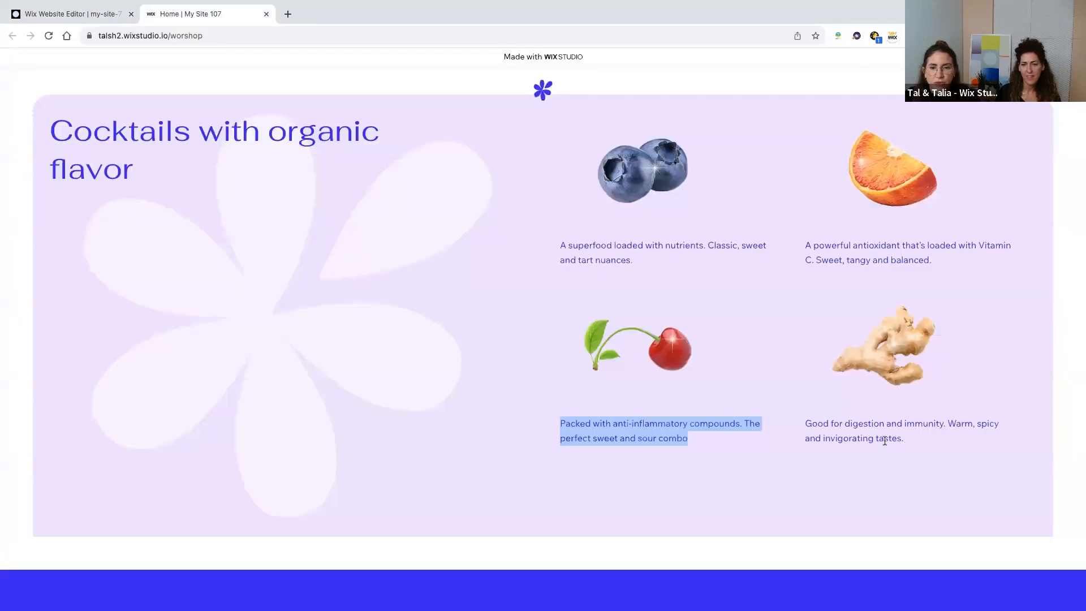
triple_click(885, 440)
key(ctrl+c)
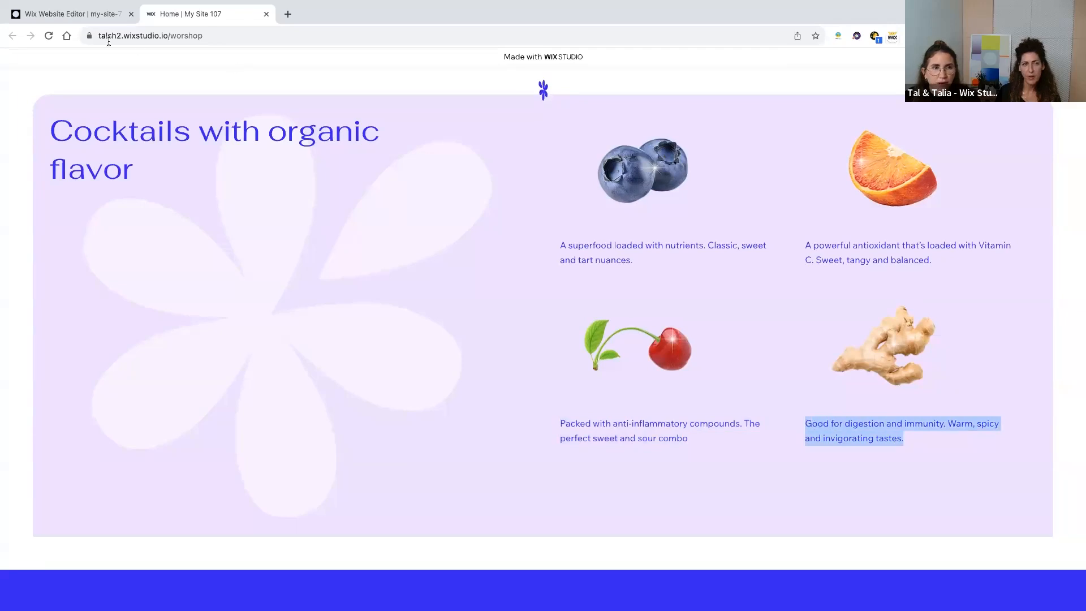
key(ctrl+Tab)
click(808, 471)
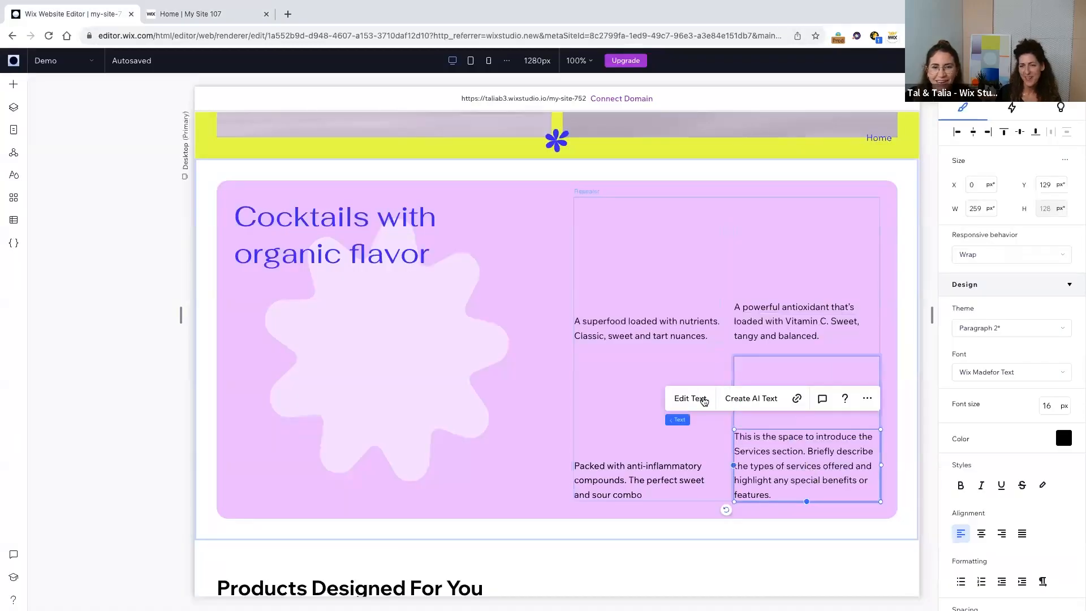
click(690, 428)
key(ctrl+v)
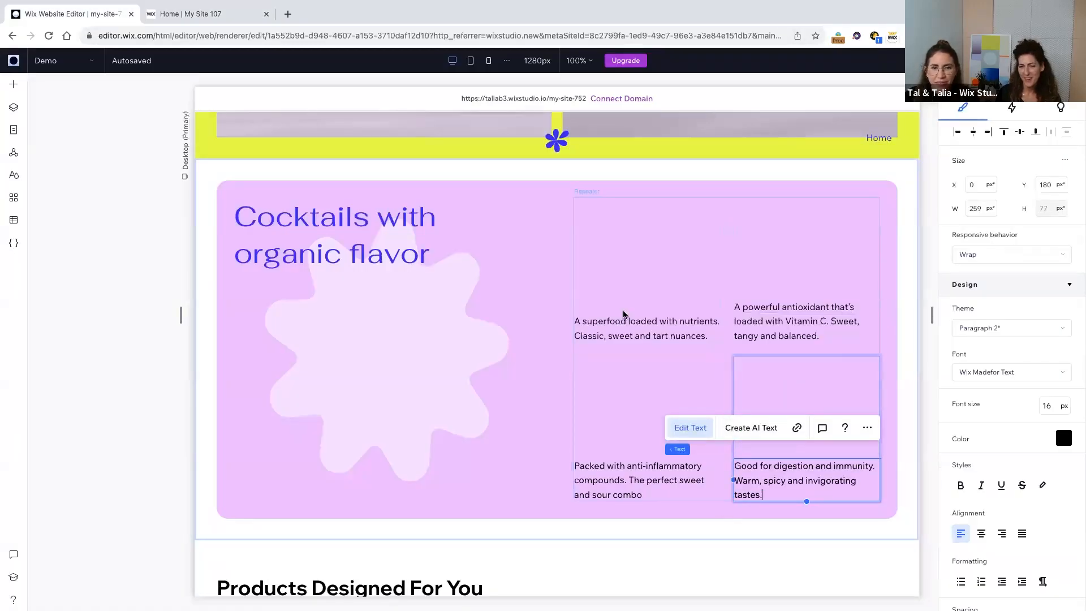
Narrow the first item's text box to about 229 px wide and reset its text to the Paragraph 2 theme style.
click(710, 328)
drag(721, 328, 706, 366)
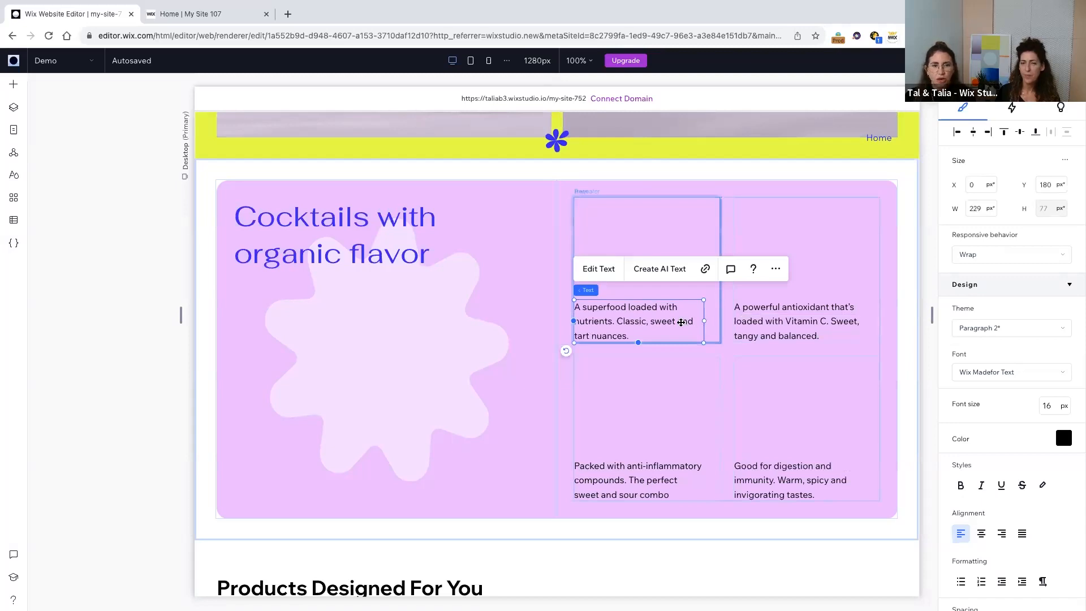
click(1023, 333)
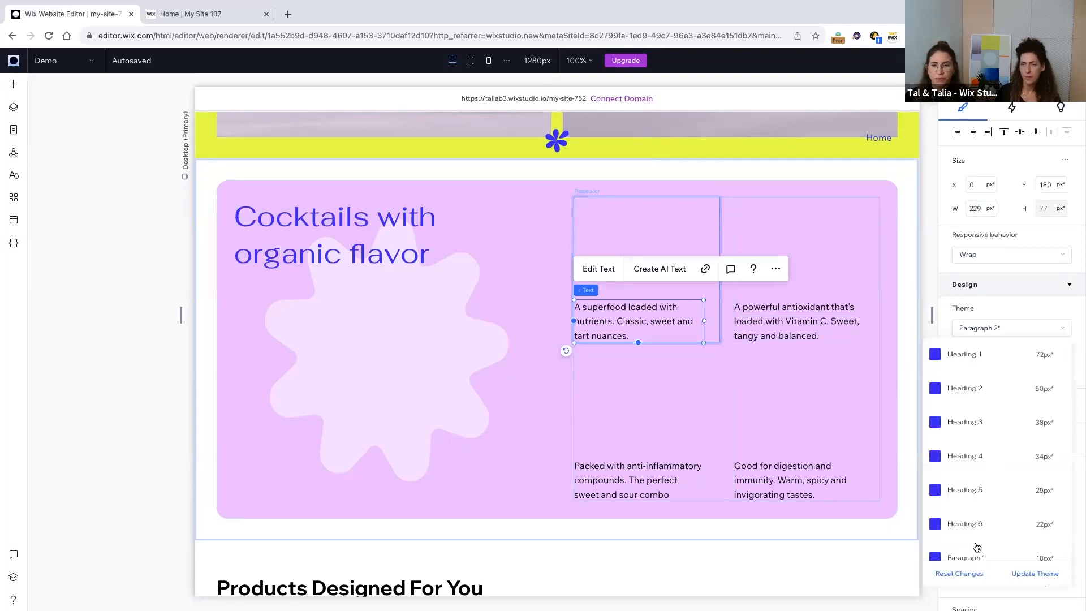
click(959, 574)
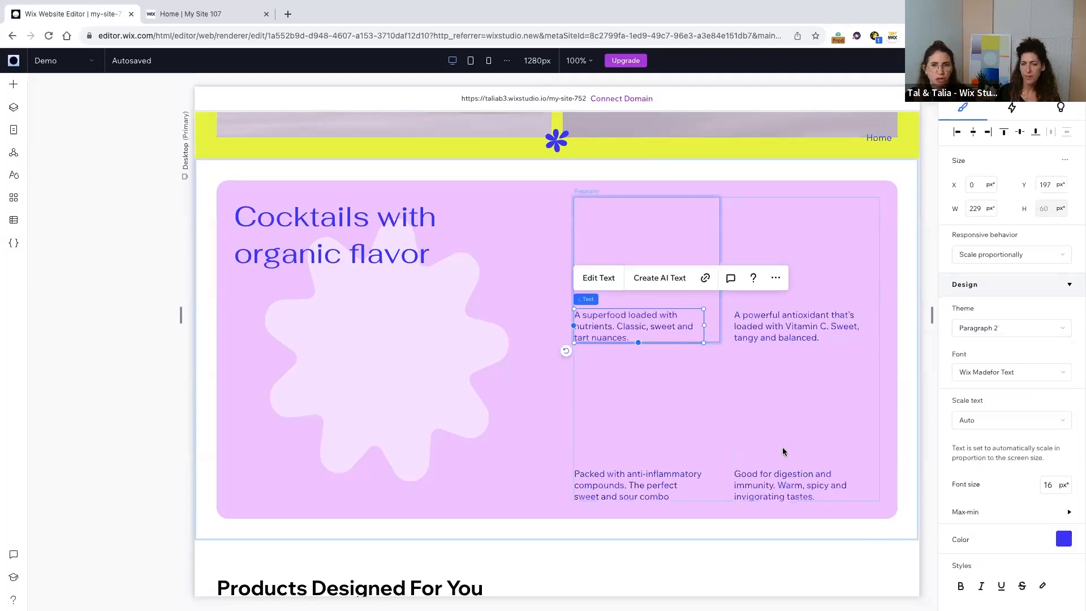
scroll(1003, 392, down, 3)
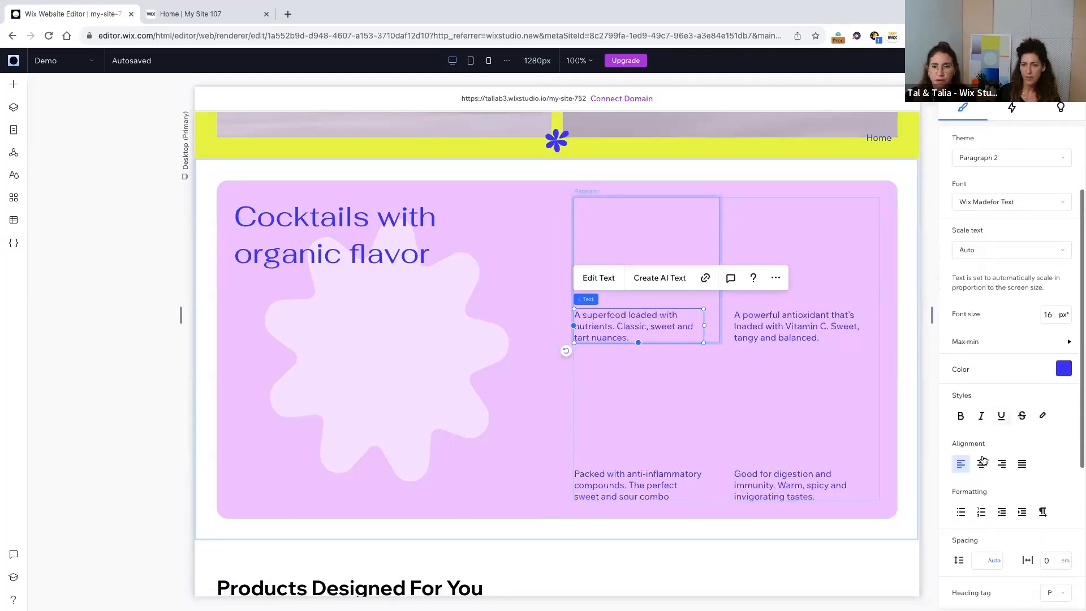
Set the first item's paragraph line spacing to 1.6 and its responsive behavior to Wrap.
scroll(982, 460, down, 4)
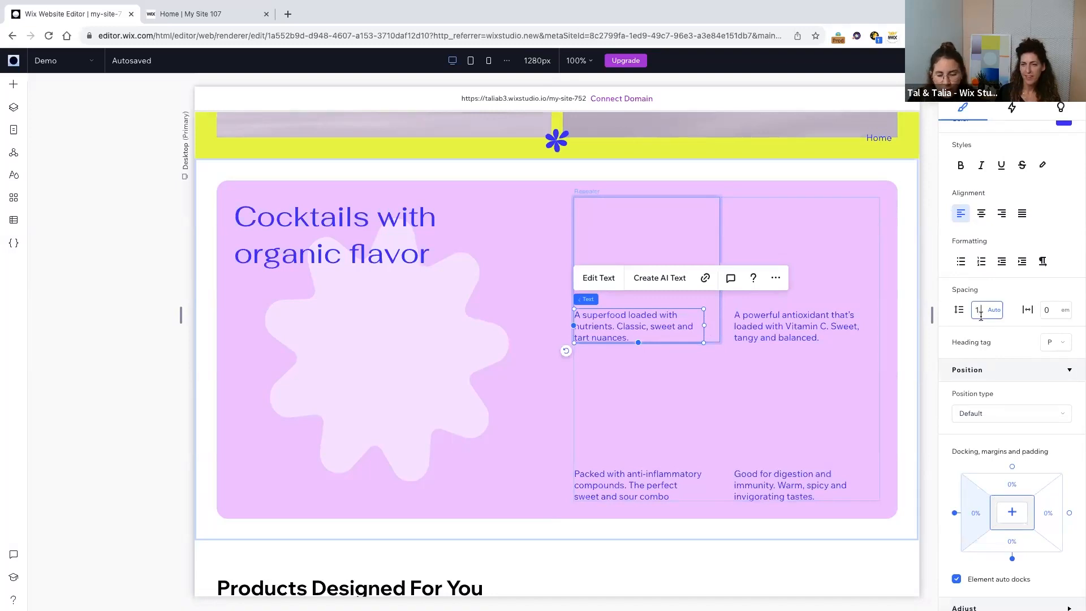
key(Return)
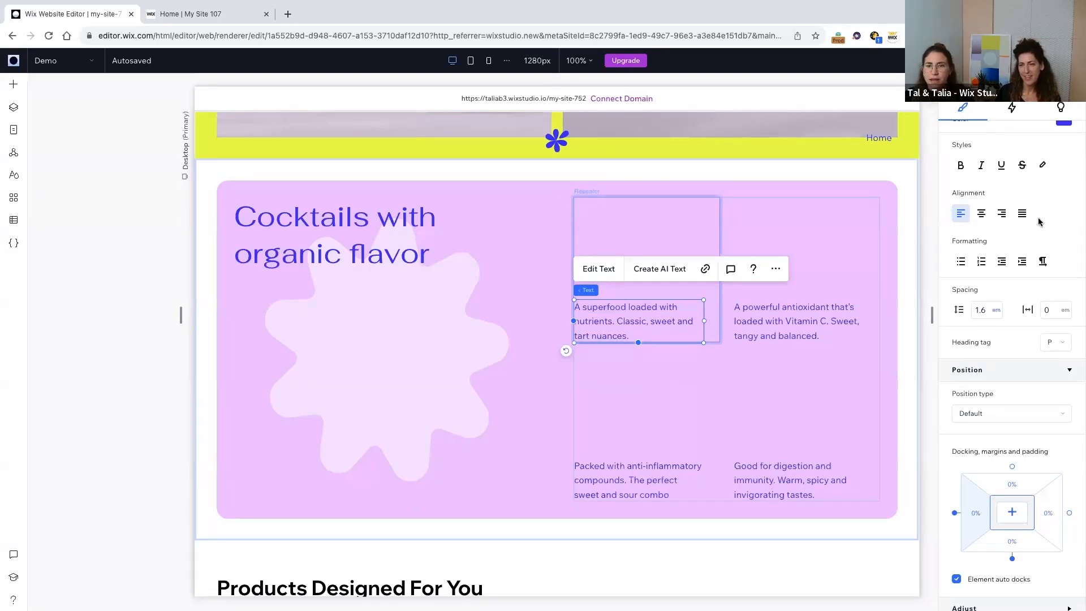
scroll(1026, 227, up, 7)
click(1006, 259)
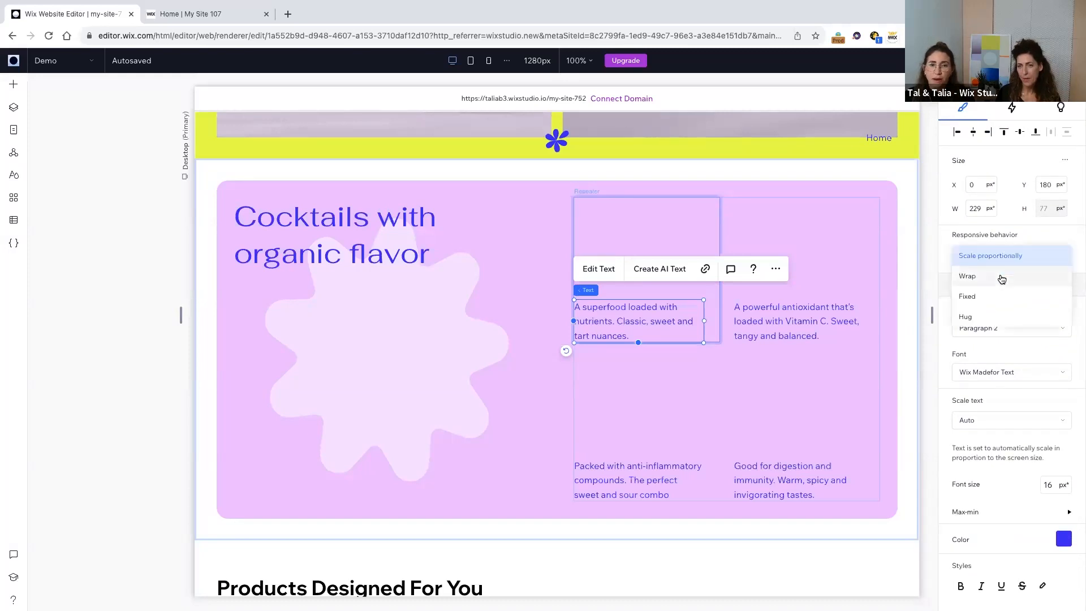
click(1005, 276)
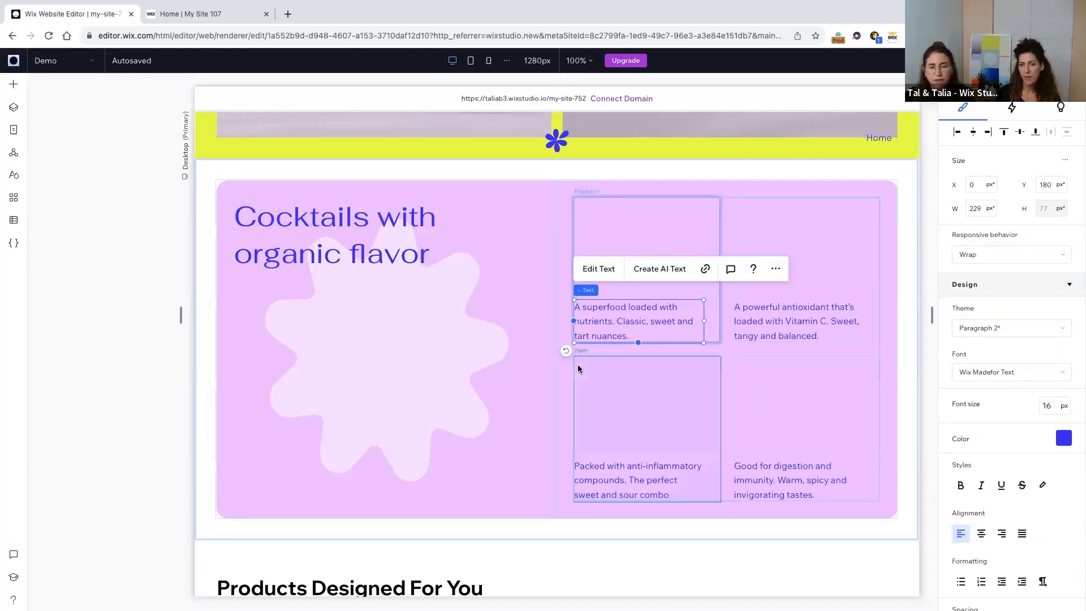
Add an image above the first item's paragraph, size it to about 213 by 142 px and align it to the item's top.
click(639, 238)
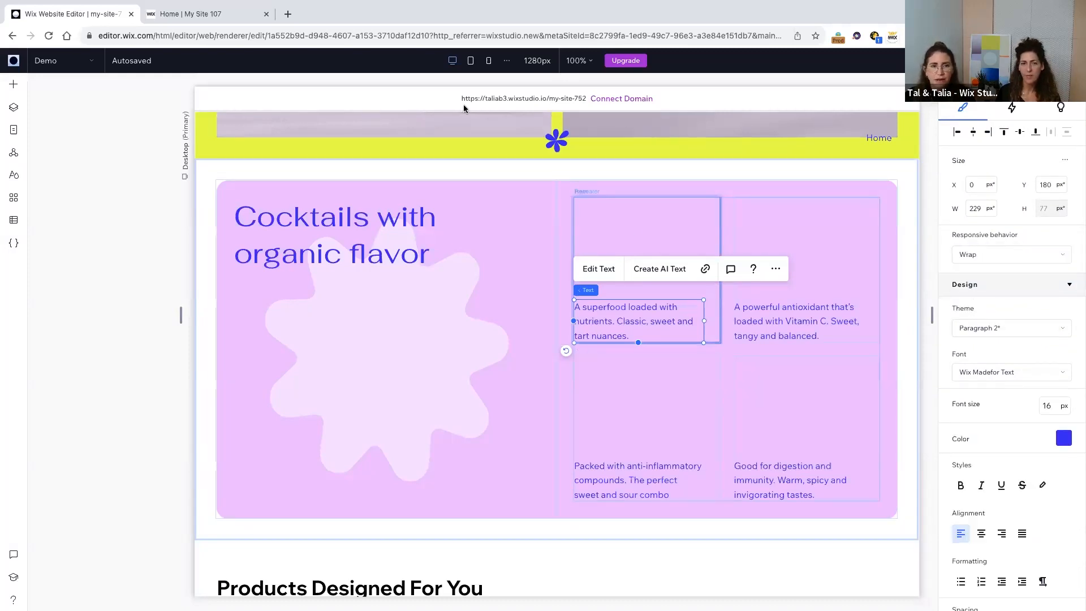
click(207, 16)
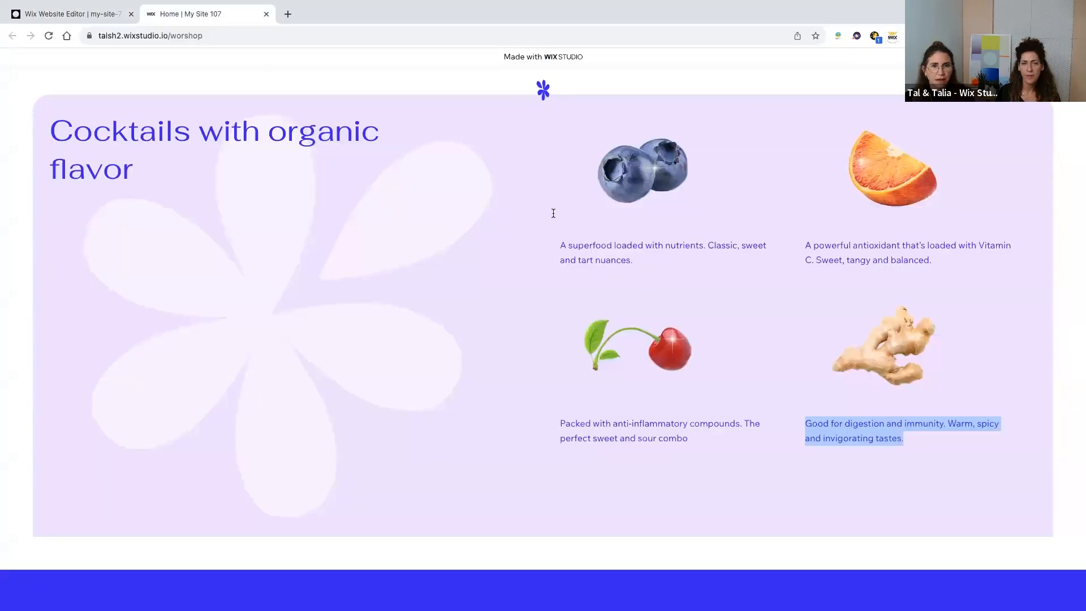
click(54, 15)
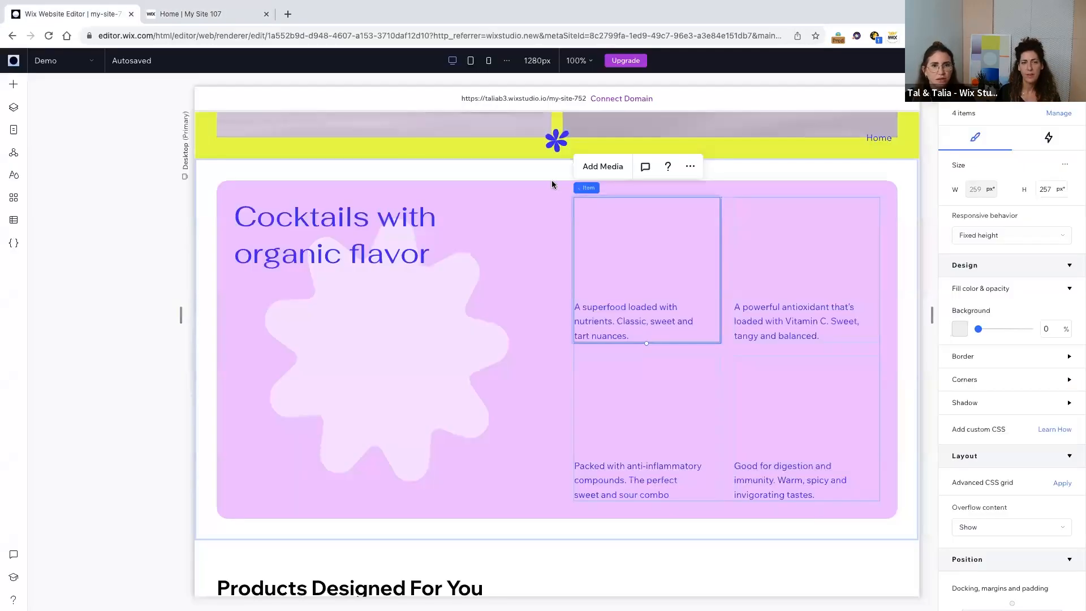
click(11, 88)
drag(156, 144, 650, 256)
drag(734, 314, 690, 285)
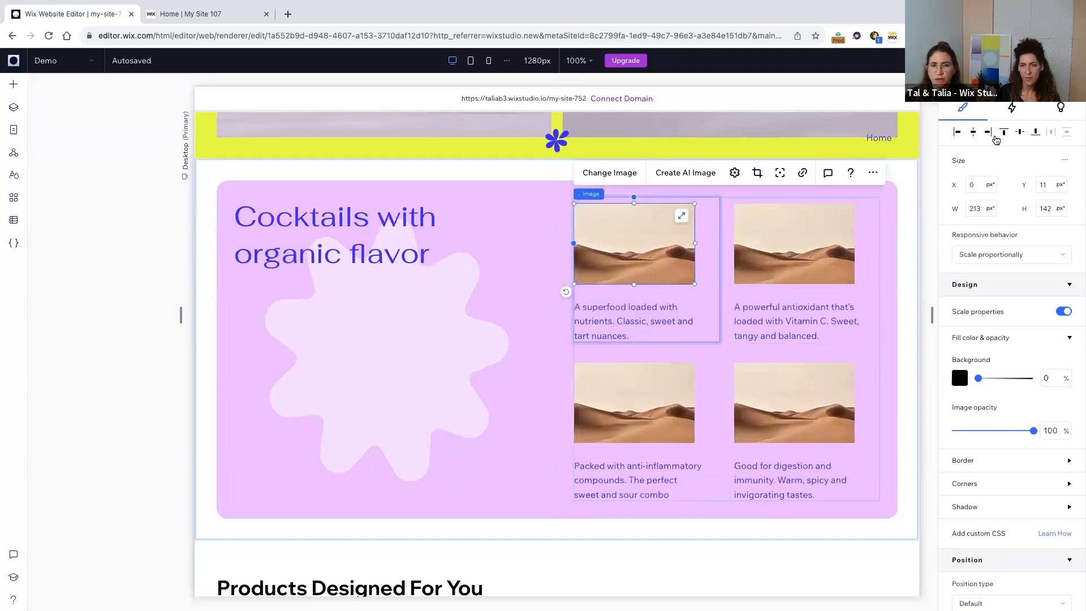
click(1003, 132)
Stack the first item's image and paragraph vertically with 40 px spacing between them.
click(644, 288)
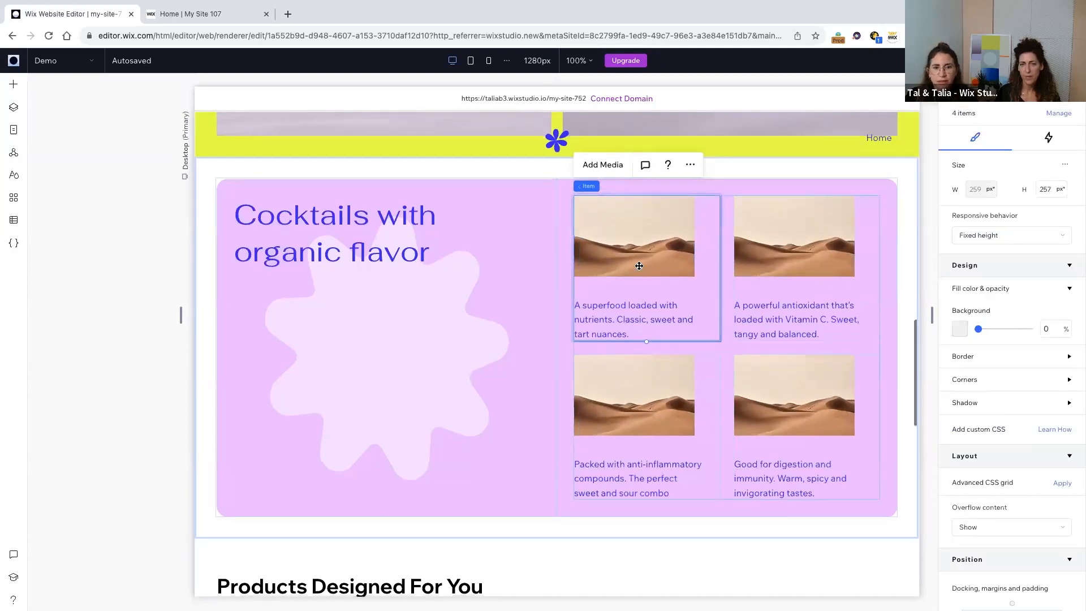
click(640, 266)
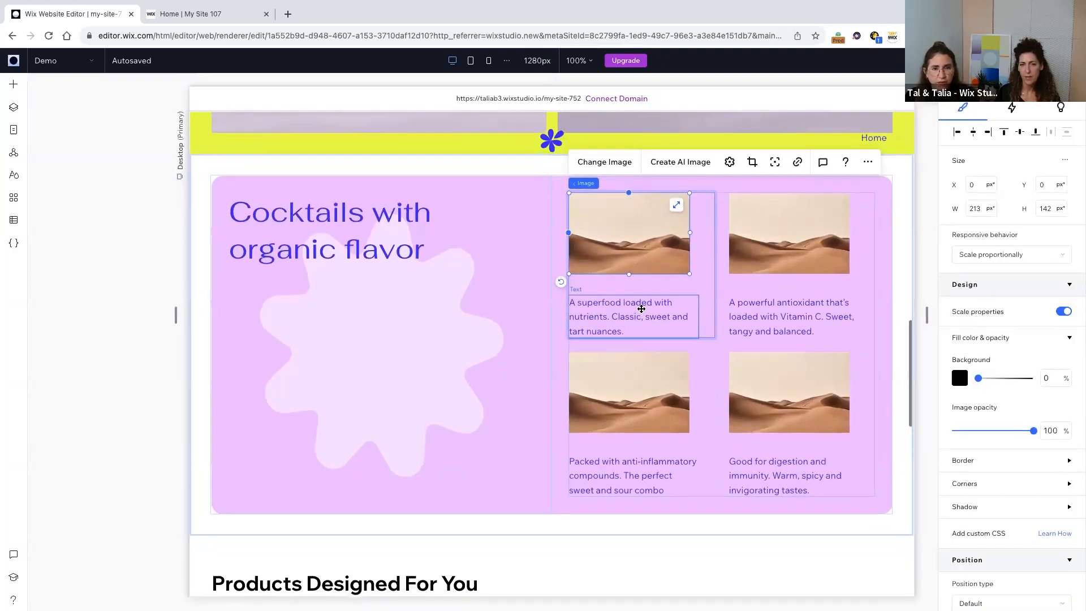
shift+click(640, 309)
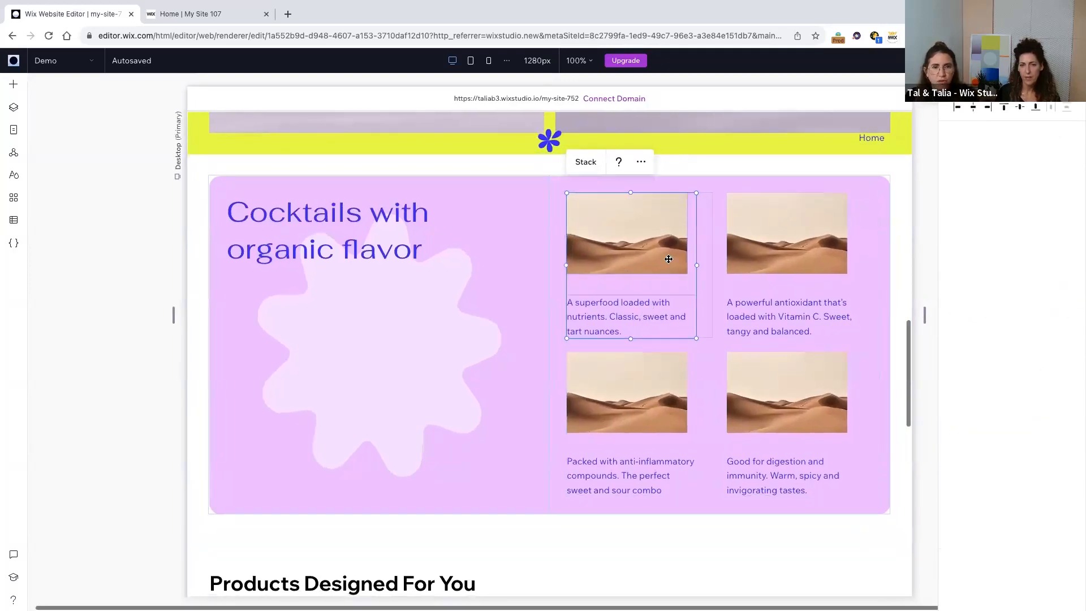
click(586, 159)
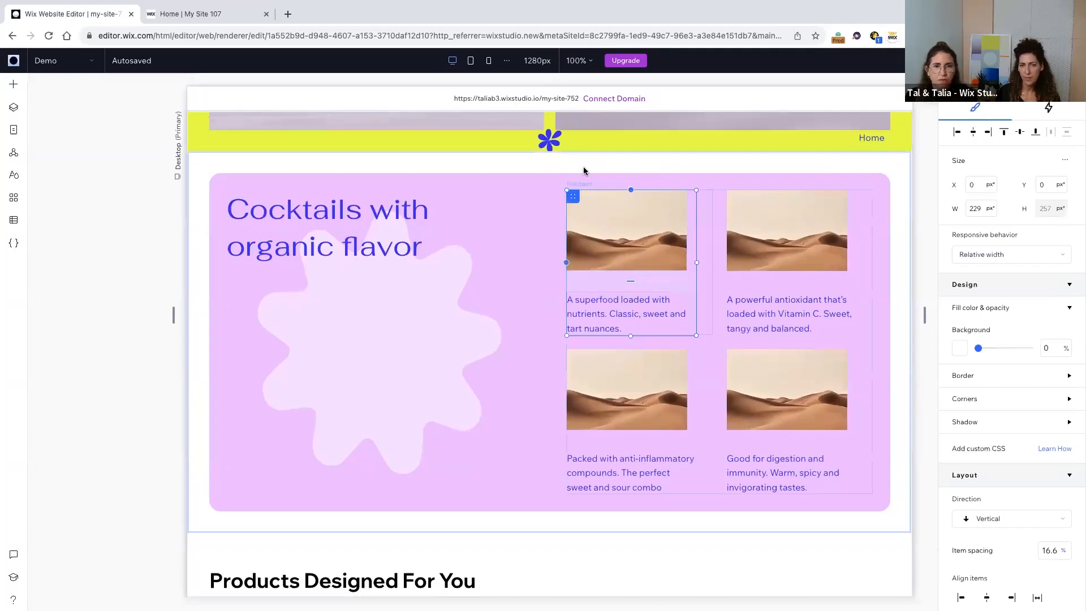
click(636, 282)
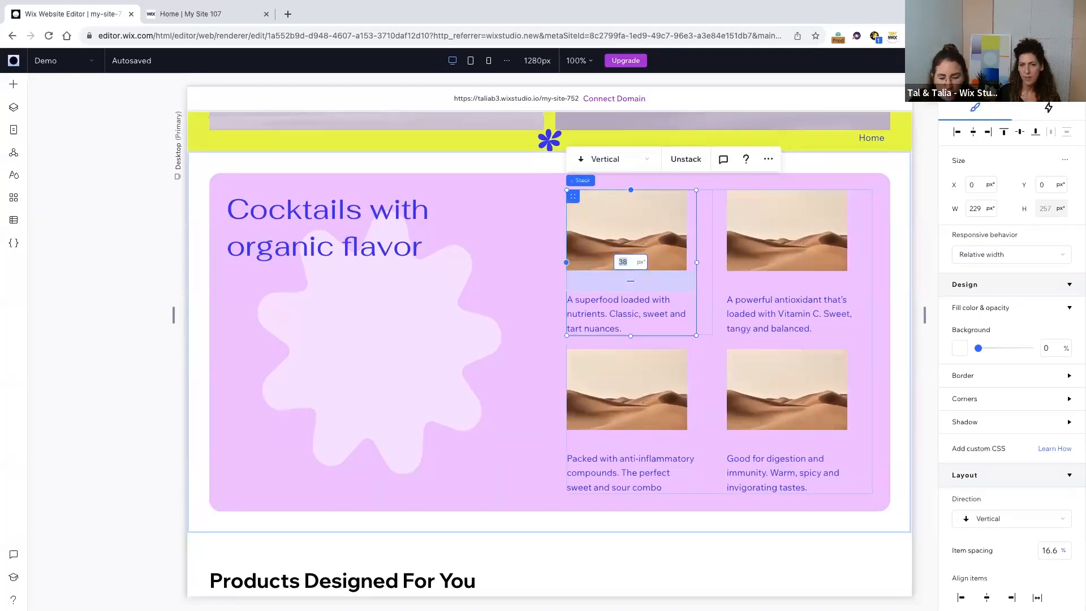
key(Return)
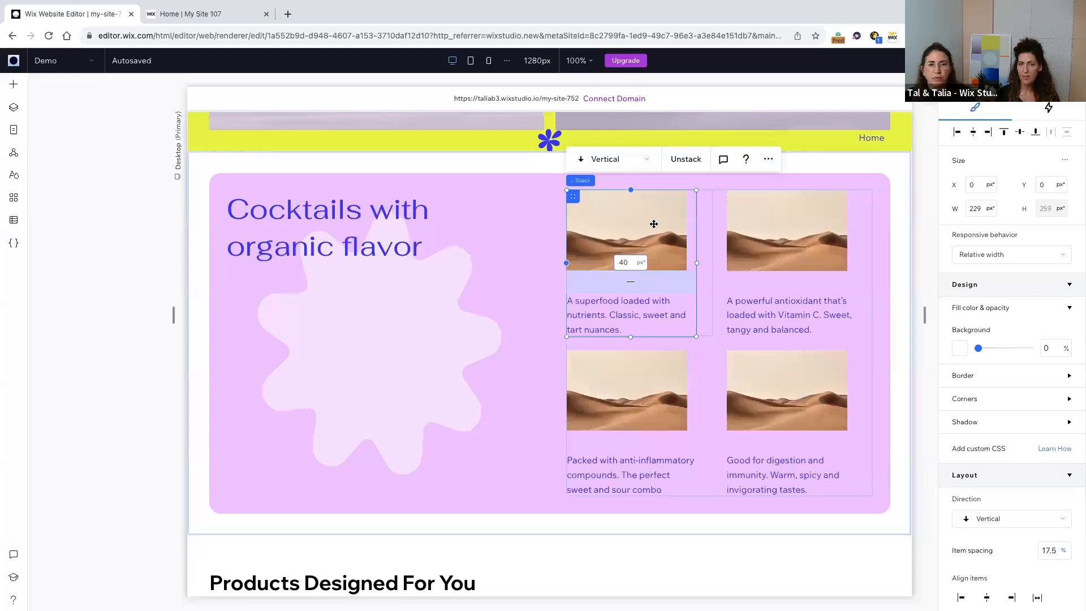
Replace the first item's image with FREST_blueberry.png and the second item's image with FREST_orange.png from the site files.
click(653, 223)
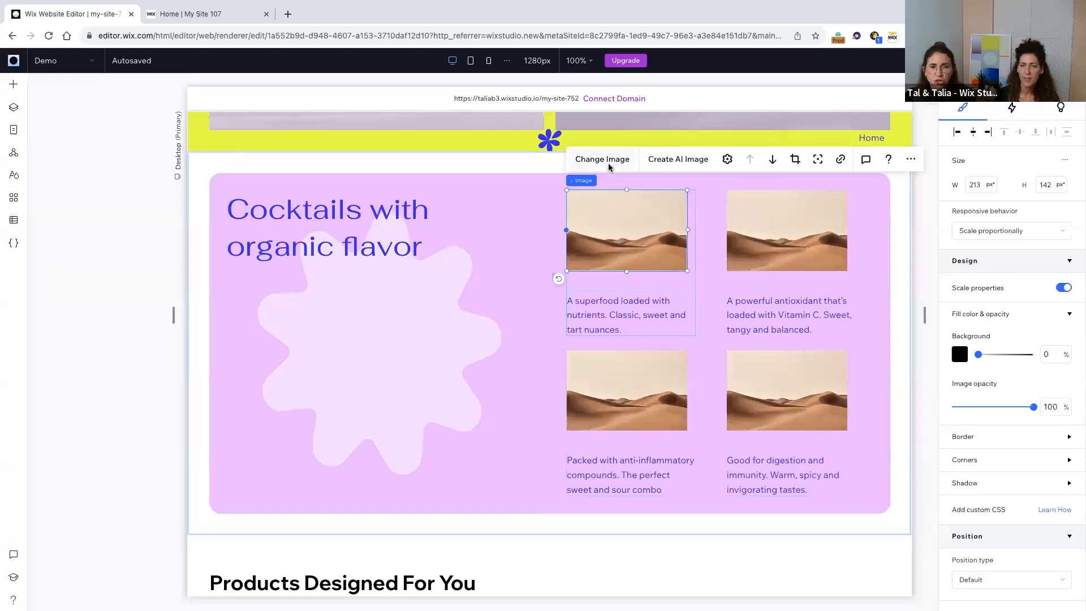
click(602, 159)
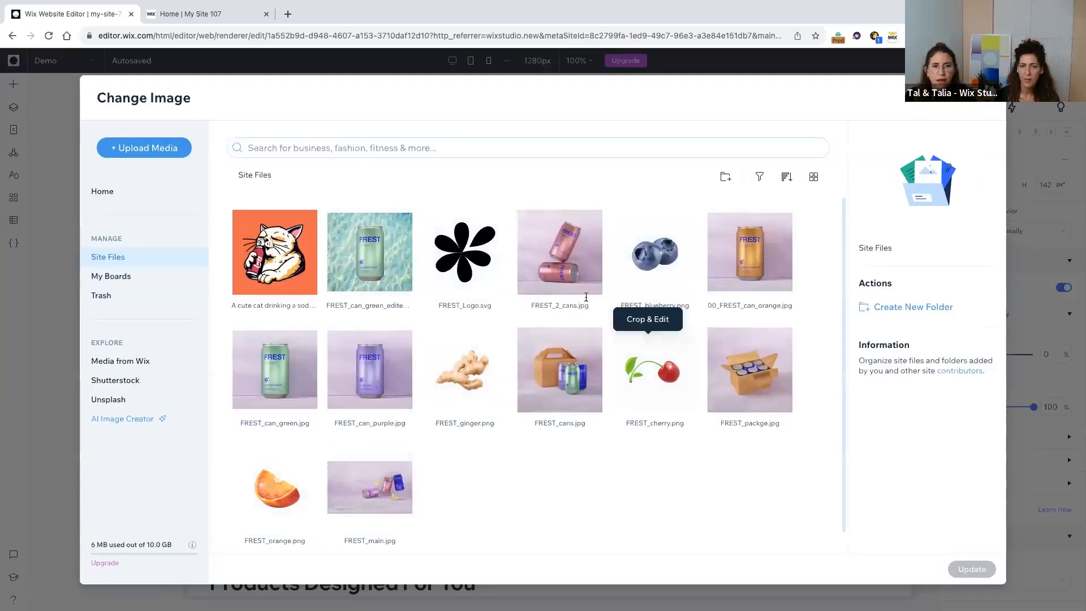
click(655, 265)
click(972, 569)
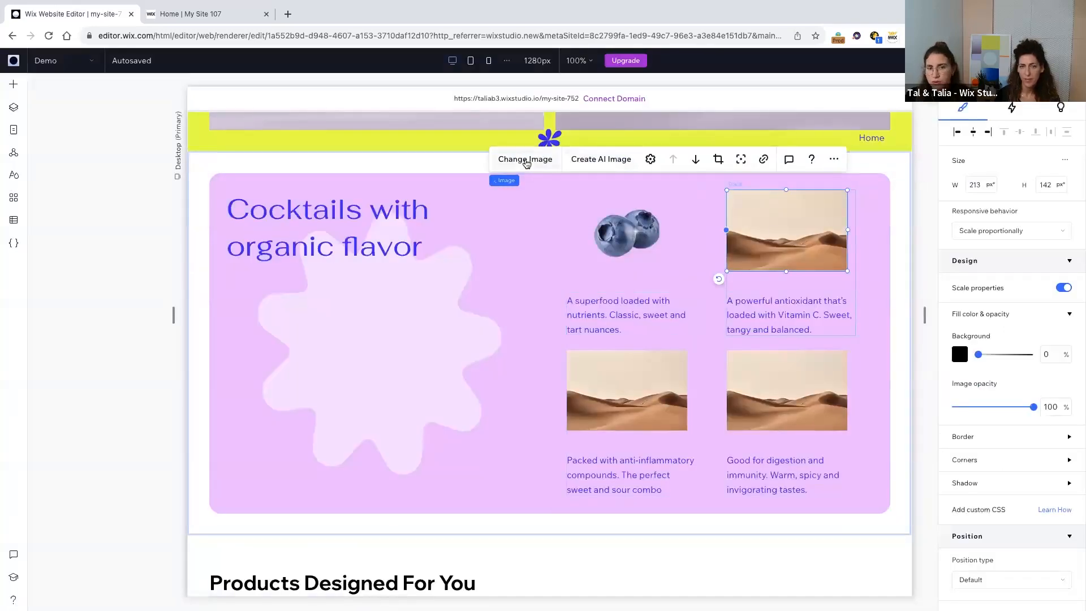
click(526, 161)
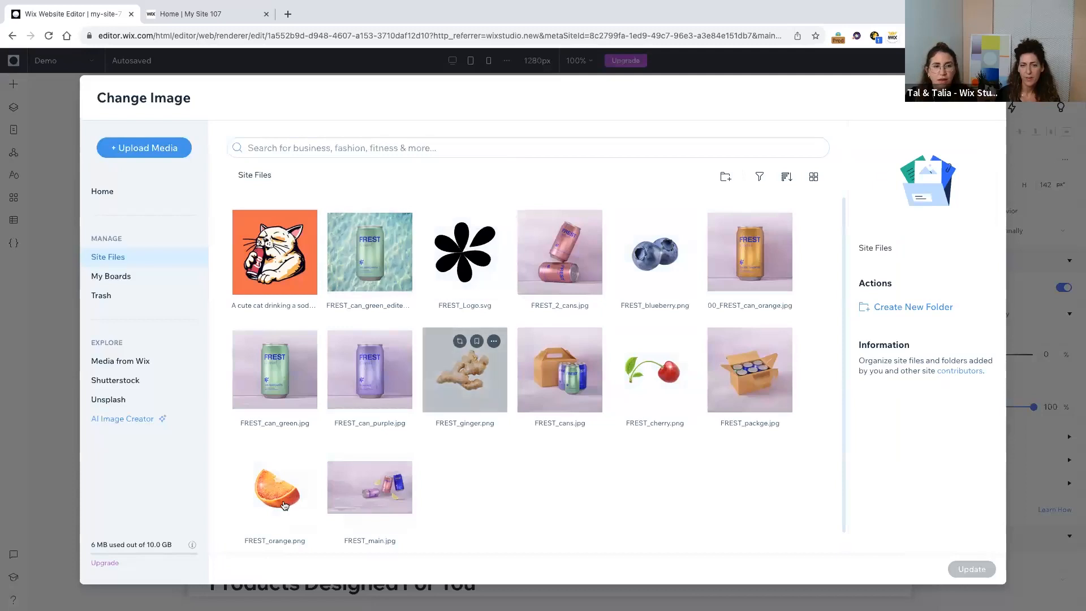
click(284, 506)
click(971, 569)
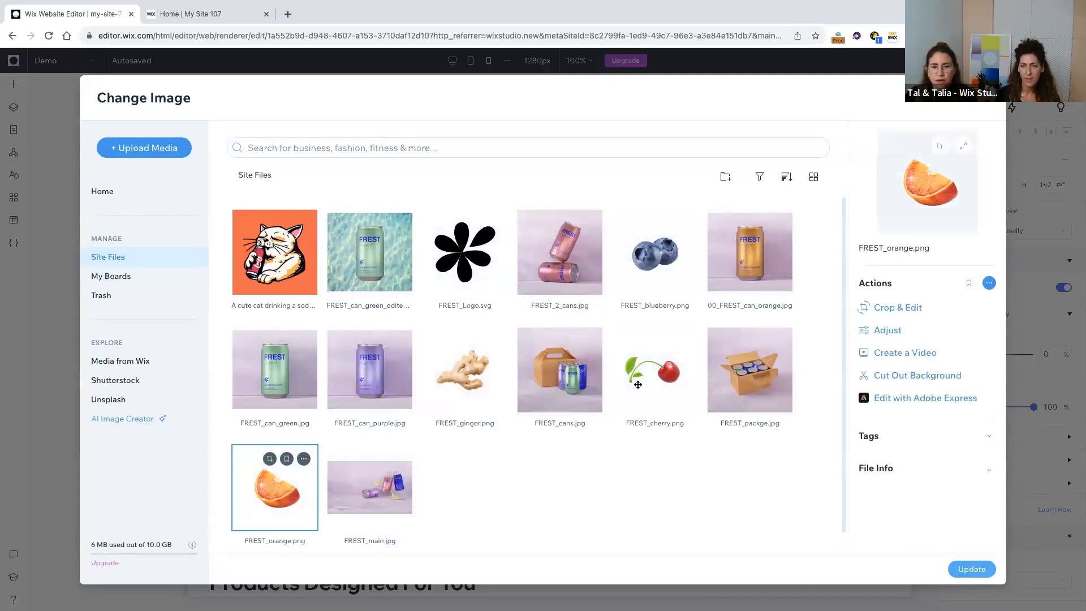
Replace the third item's image with FREST_cherry.png and the fourth item's image with FREST_ginger.png from the site files.
click(610, 320)
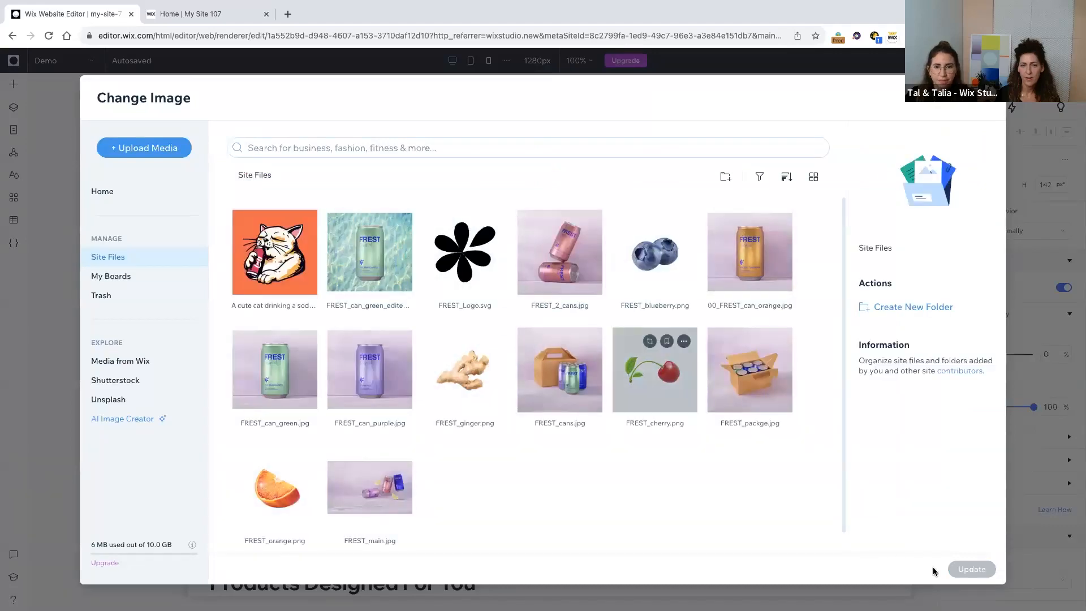
double_click(665, 364)
click(790, 396)
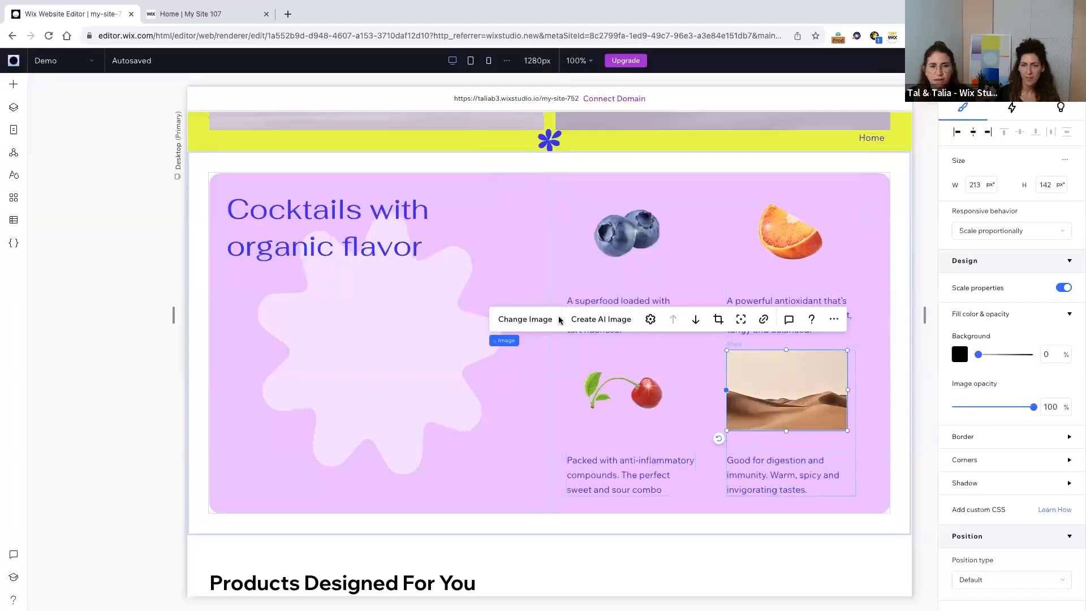
click(543, 320)
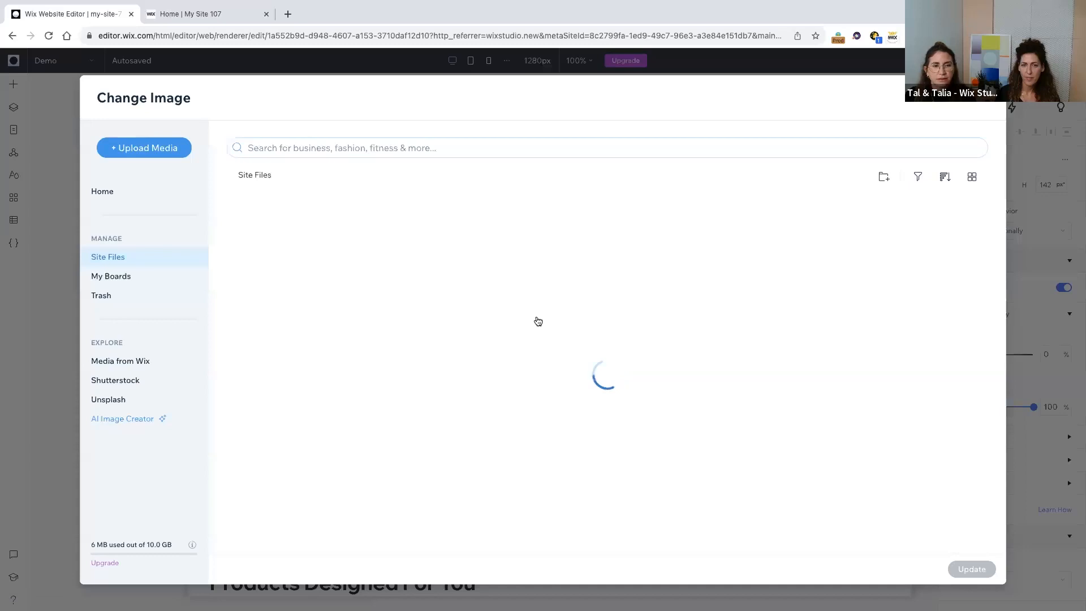
click(456, 375)
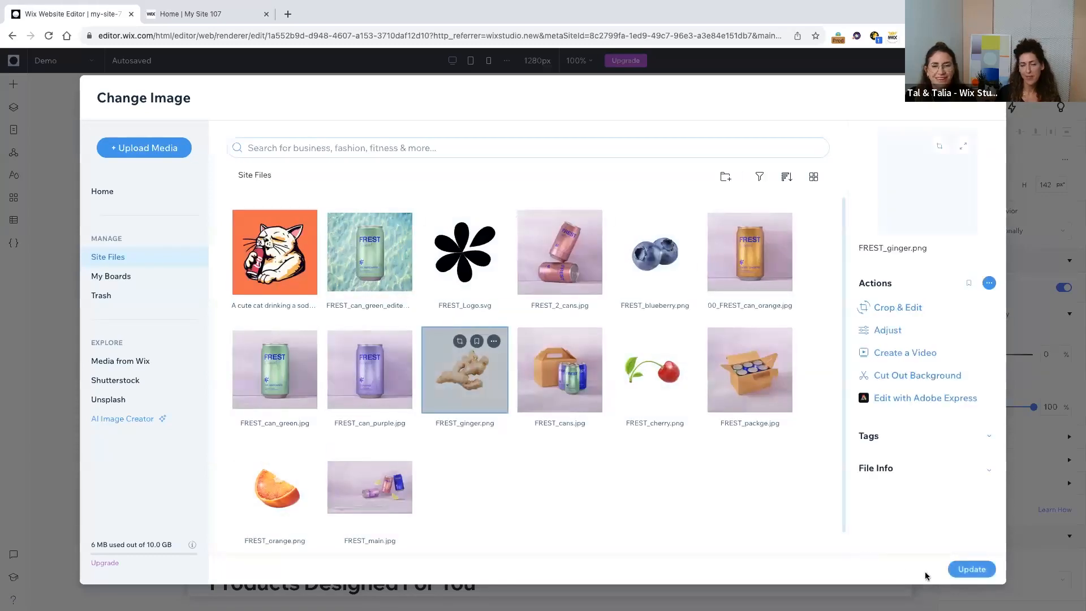
click(965, 569)
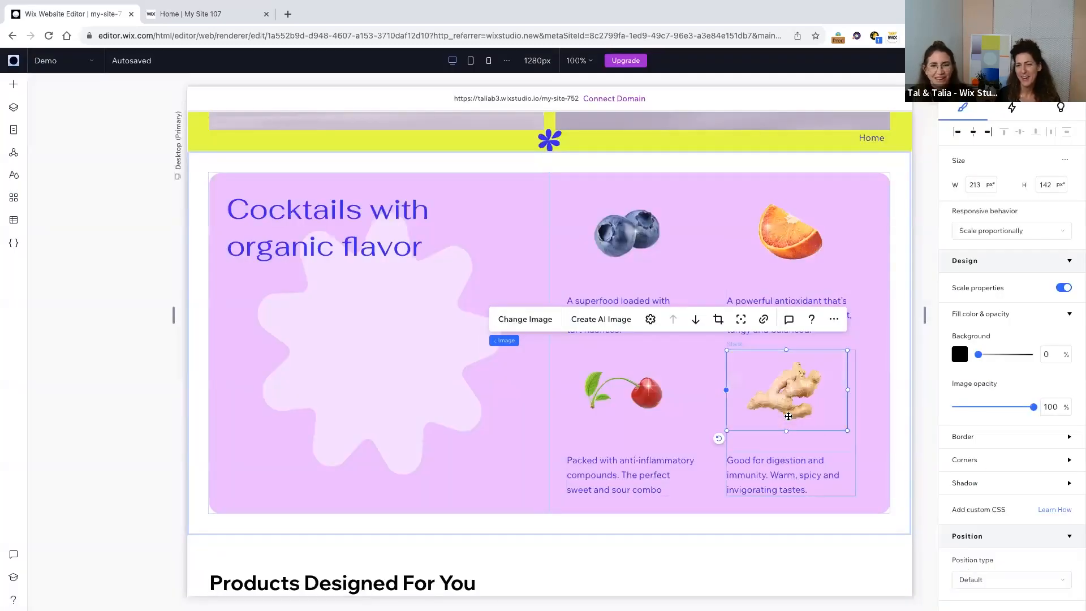
Replace the star-shaped vector art behind the heading with FREST_Logo.svg from the site files.
click(379, 345)
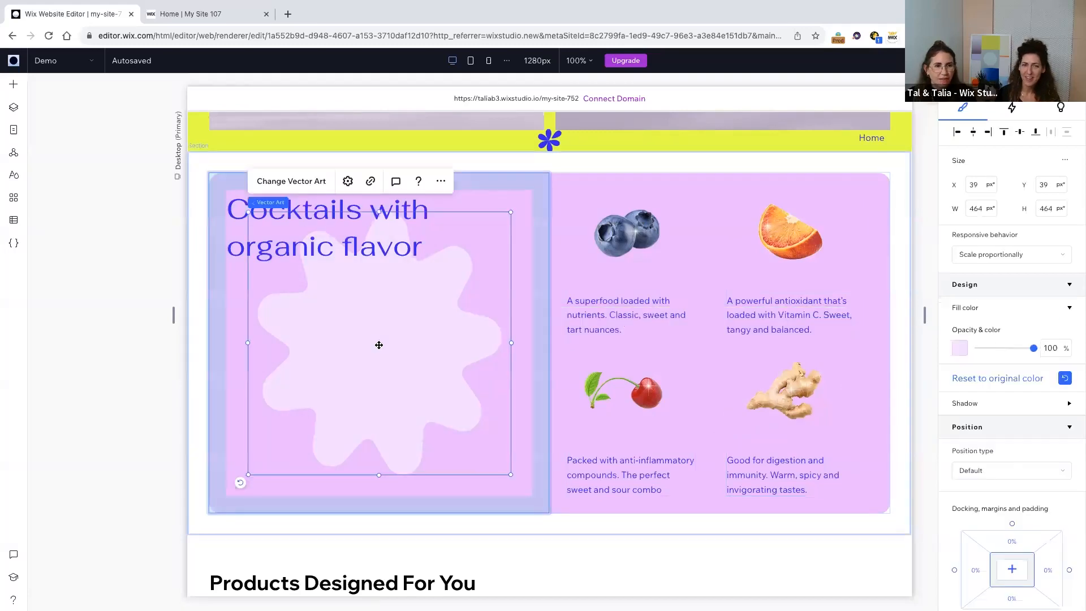
click(315, 182)
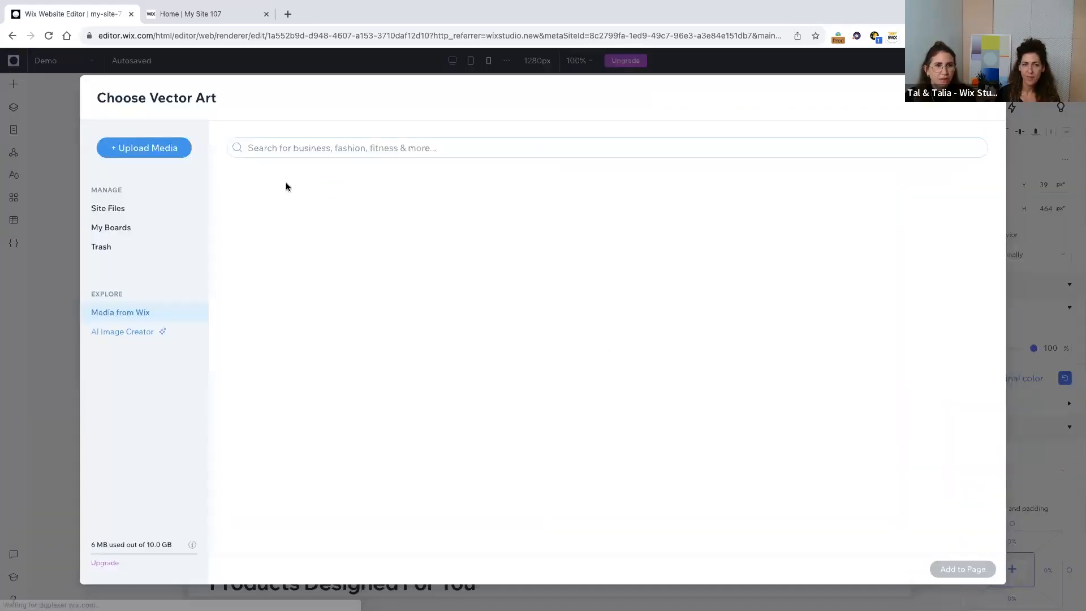
click(167, 207)
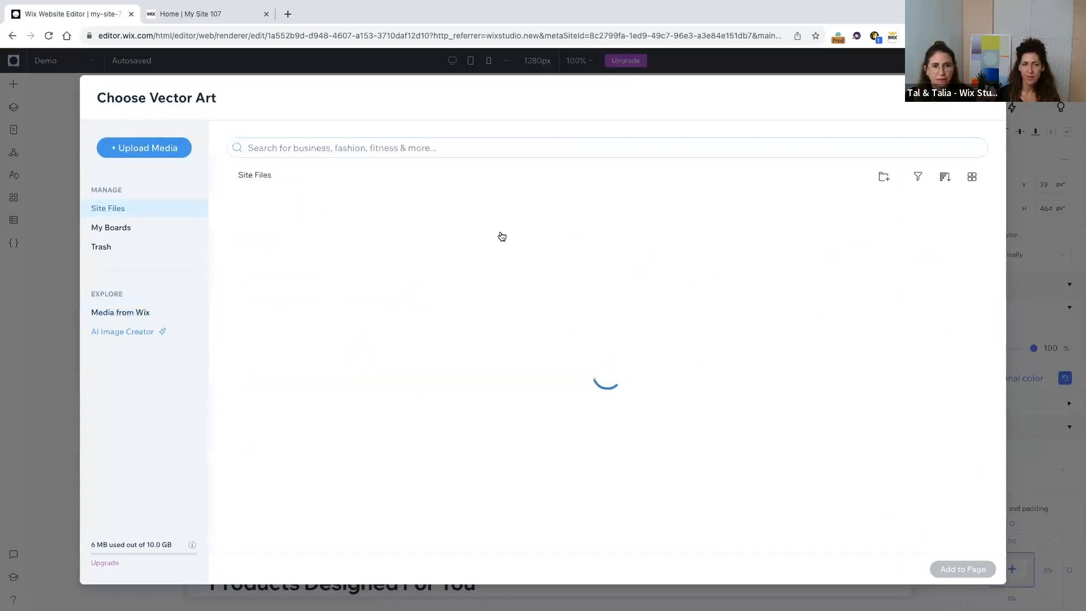
click(483, 266)
click(973, 575)
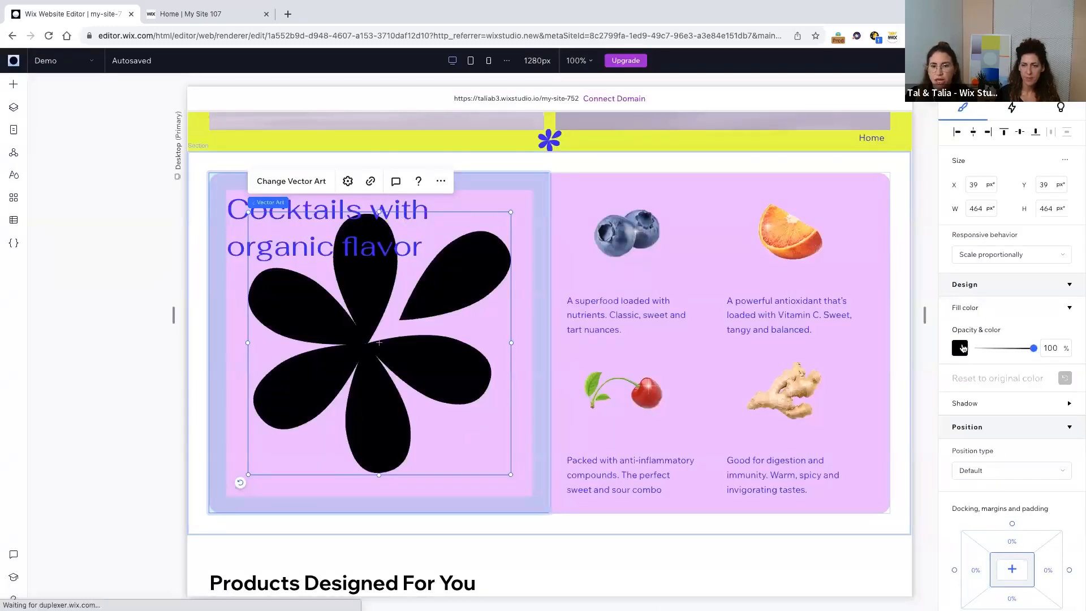
Recolor the flower vector art with the lightest purple theme color, #F6F1FF.
click(960, 348)
click(694, 485)
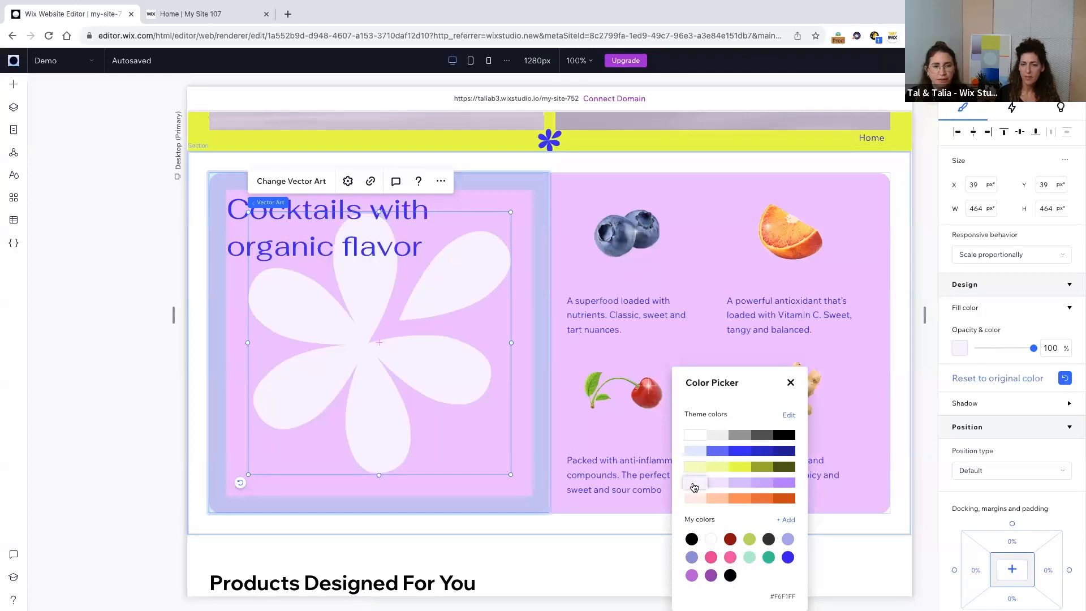
click(507, 196)
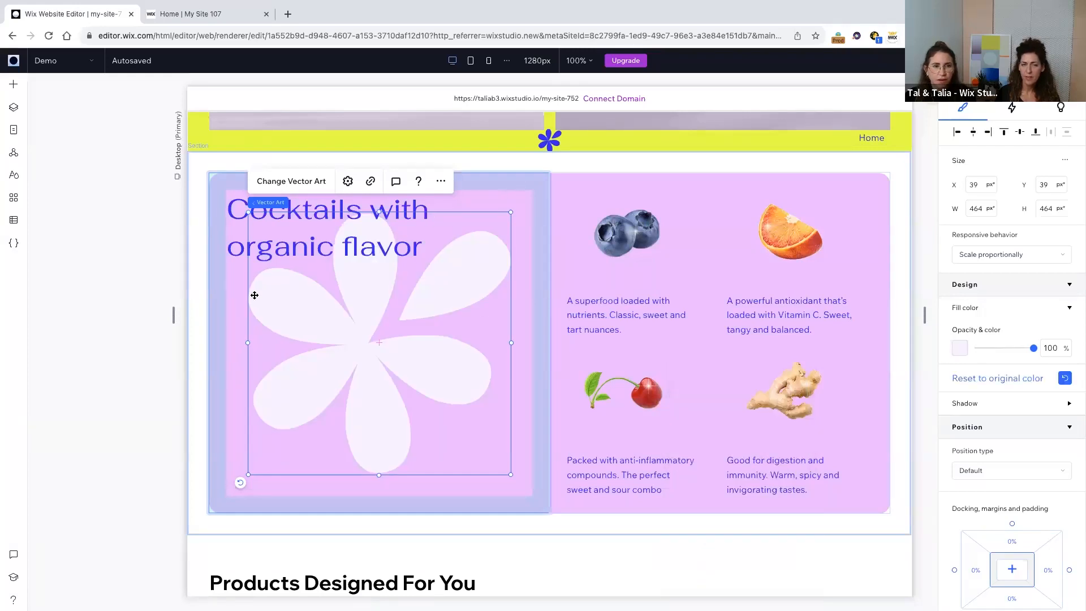
Set the background of both cells in the cocktail section to the light purple theme color #ECE0FF.
click(221, 314)
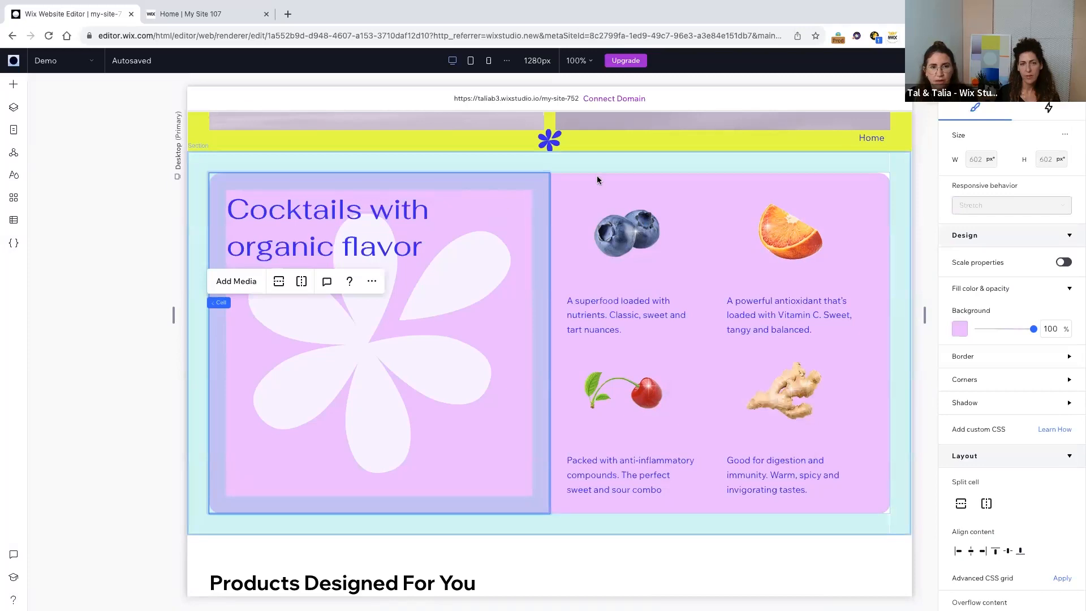
click(571, 180)
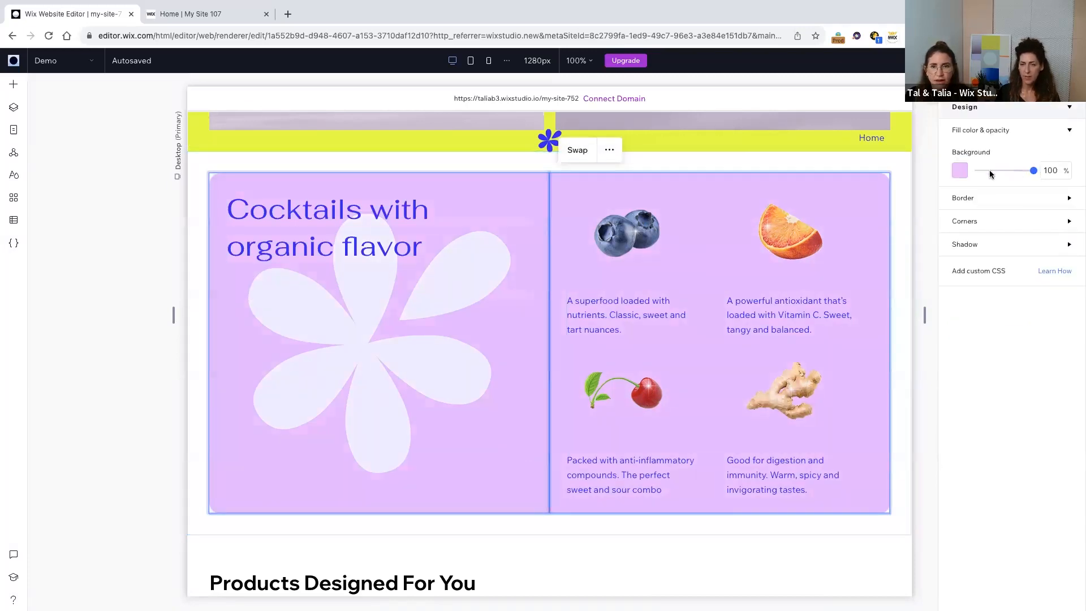
click(960, 171)
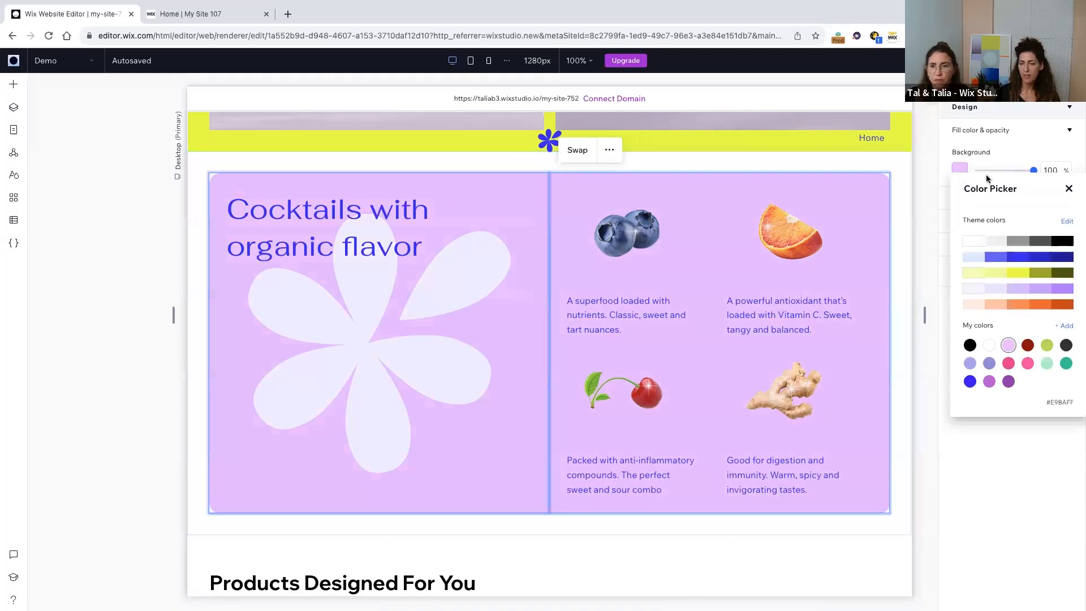
click(1001, 289)
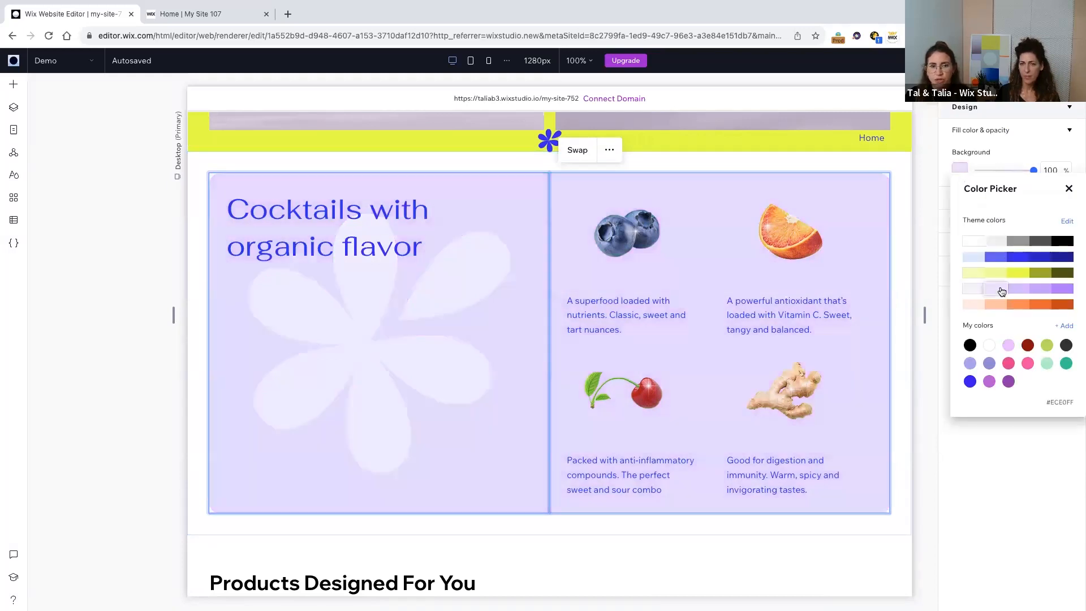
click(193, 314)
click(132, 267)
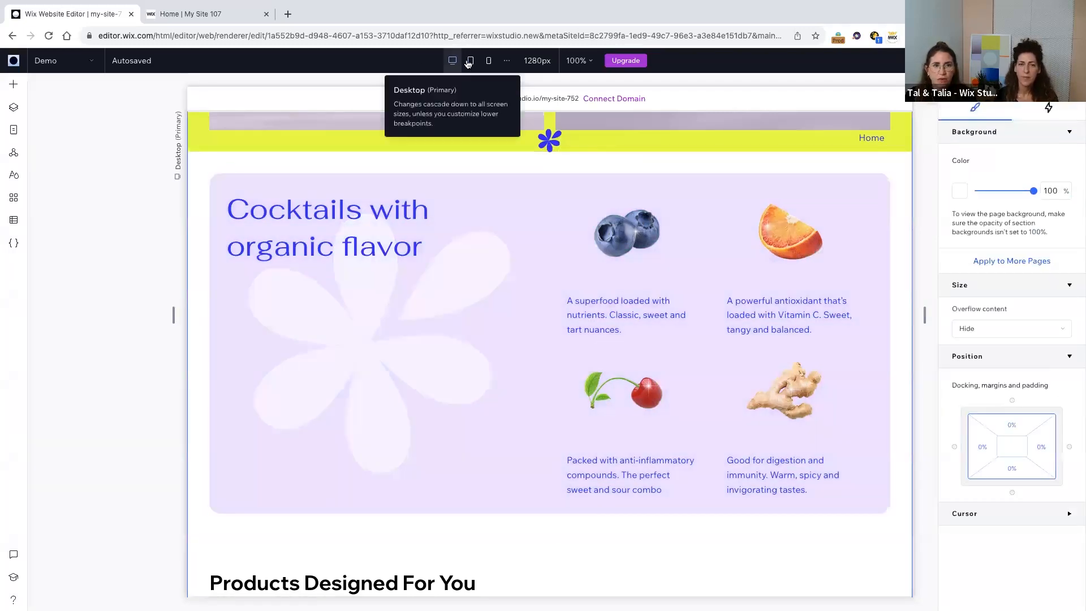
Check the "Cocktails with organic flavor" section at the tablet and mobile breakpoints and return to desktop.
click(470, 62)
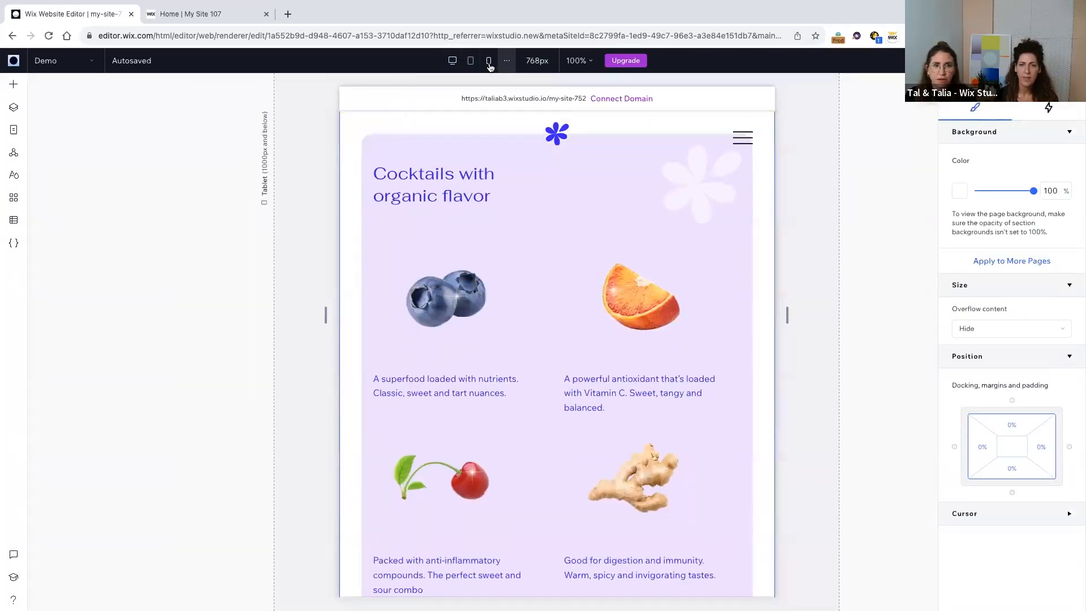
click(489, 62)
click(453, 62)
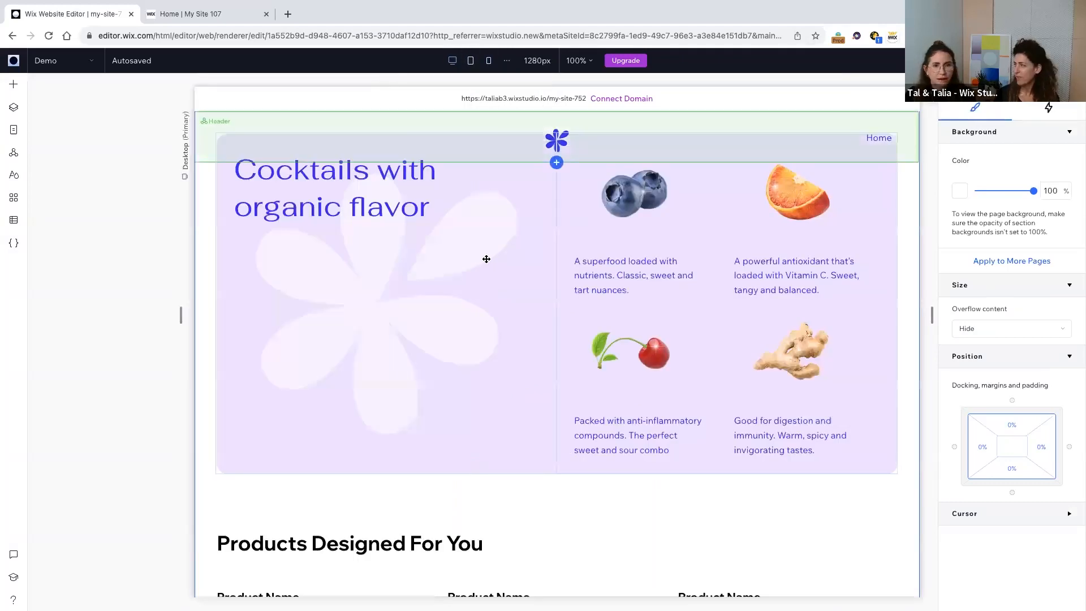
Replace the "Products Designed For You" heading with "BEST SELLING FLAVORS" copied from the reference page.
scroll(484, 268, up, 4)
scroll(485, 268, down, 10)
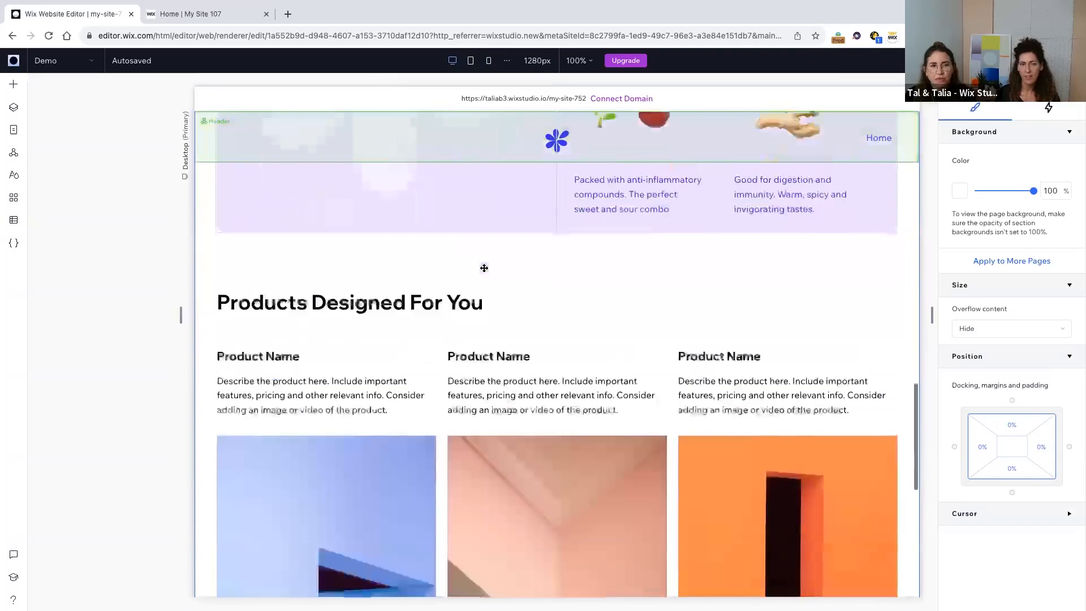
scroll(485, 279, up, 1)
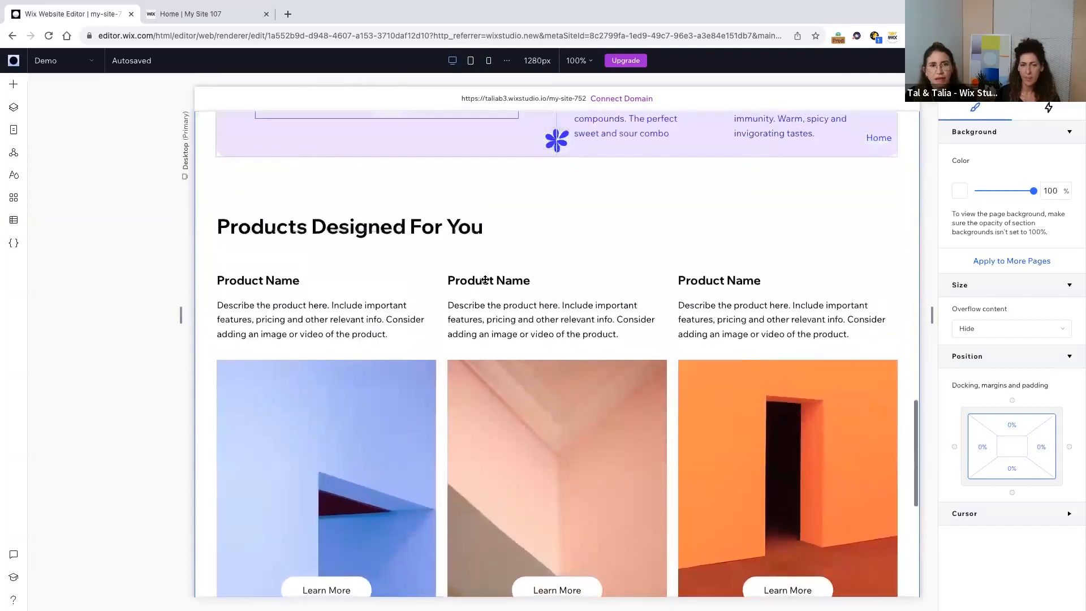
click(218, 14)
scroll(473, 208, down, 9)
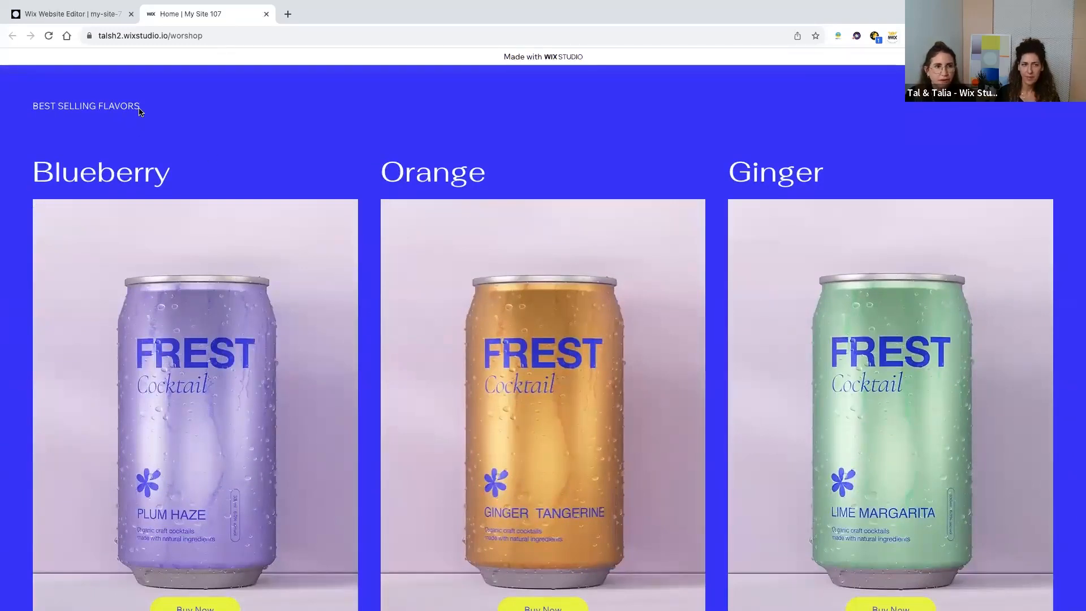
scroll(74, 177, up, 1)
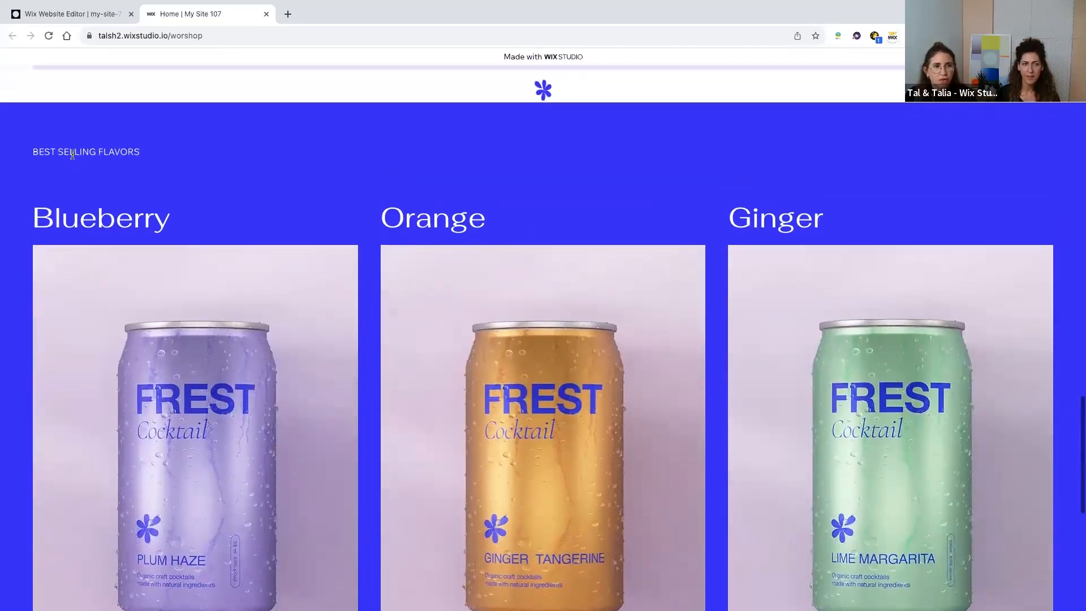
triple_click(73, 154)
key(ctrl+c)
click(68, 14)
click(243, 191)
click(243, 187)
key(ctrl+v)
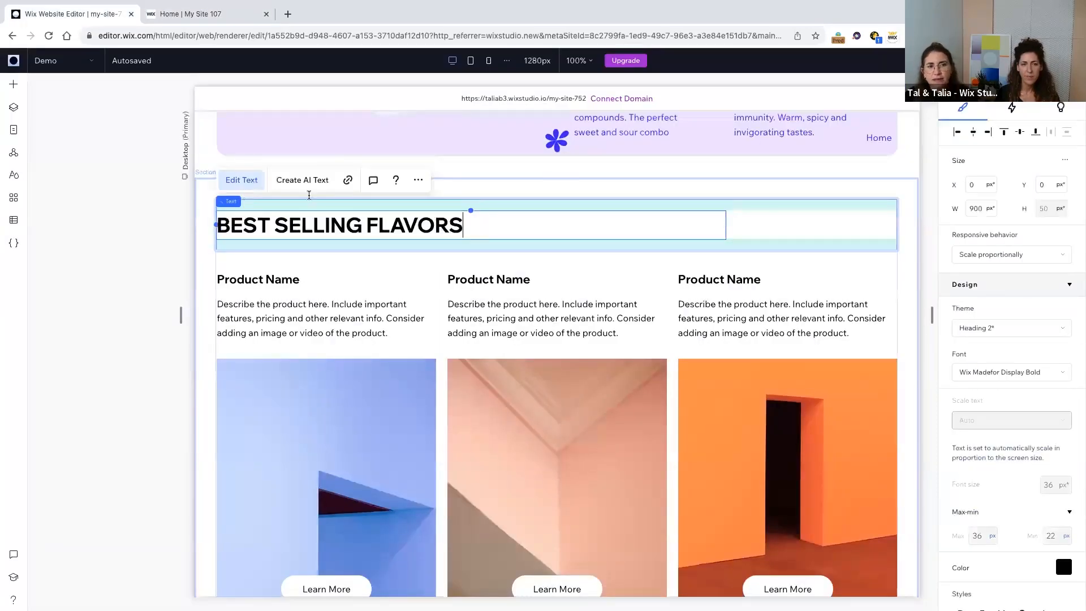
Apply the Paragraph 2 theme to the "BEST SELLING FLAVORS" text and set its responsive behavior to Wrap.
click(983, 333)
scroll(943, 461, down, 2)
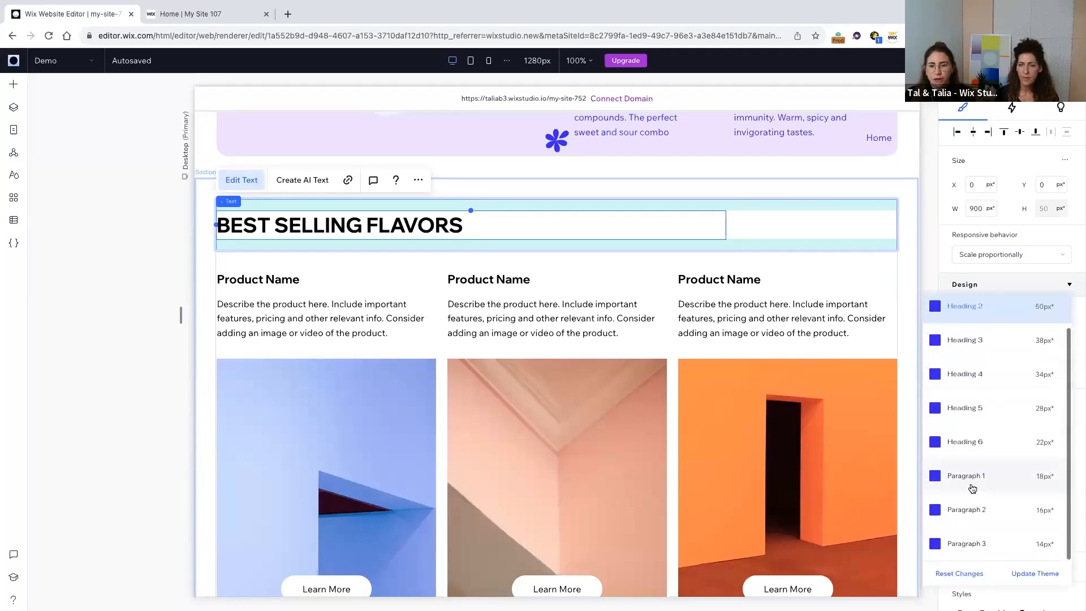
click(945, 509)
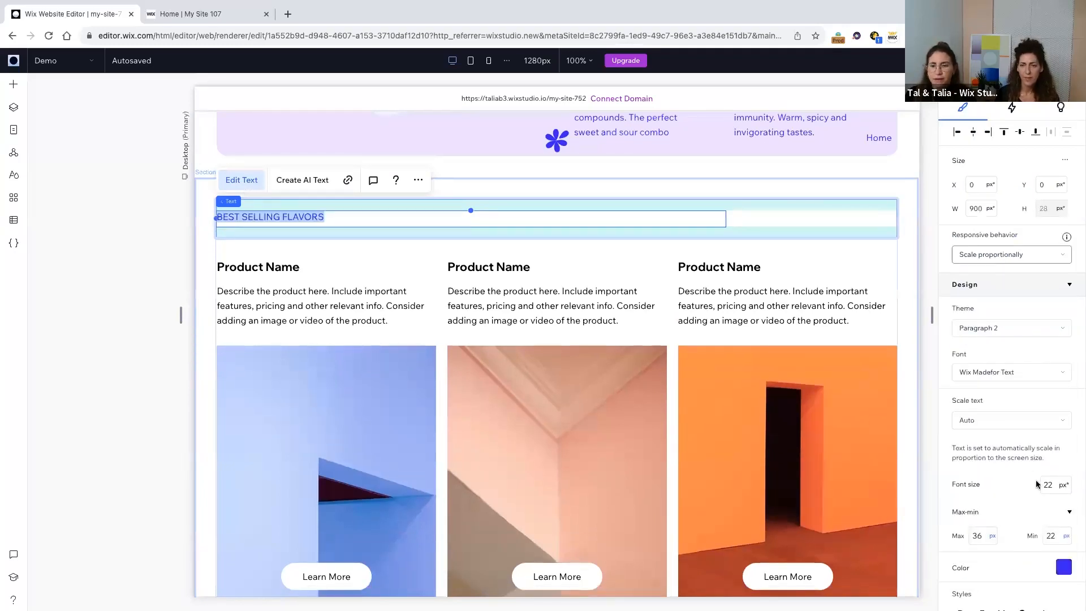
click(1020, 264)
click(999, 278)
Try the Paragraph 1 theme on the "BEST SELLING FLAVORS" text.
scroll(1001, 384, down, 3)
scroll(1004, 373, up, 3)
click(1009, 333)
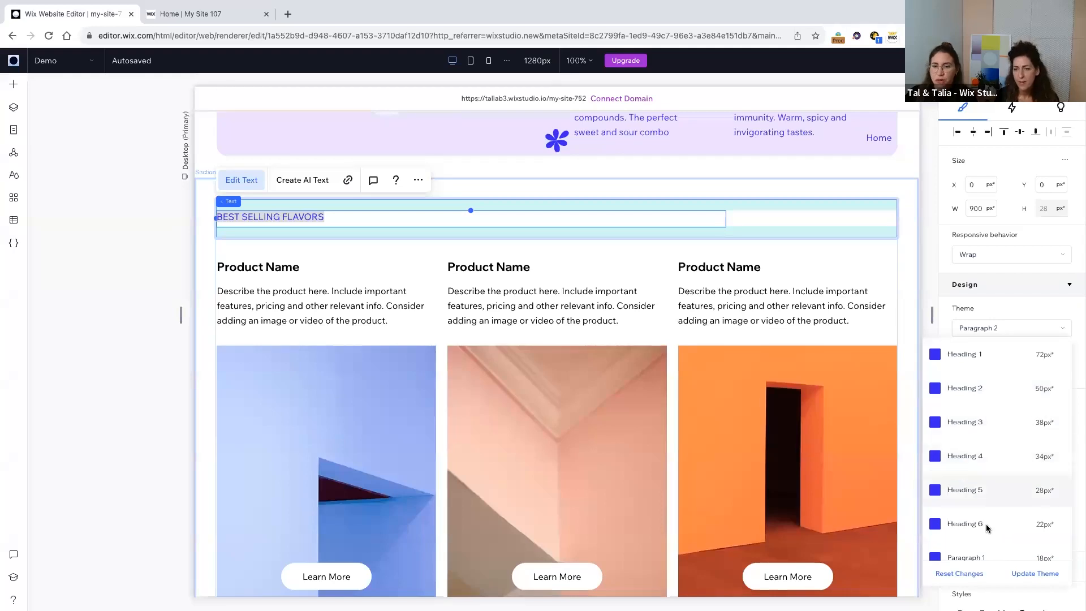
scroll(995, 498, down, 1)
click(996, 478)
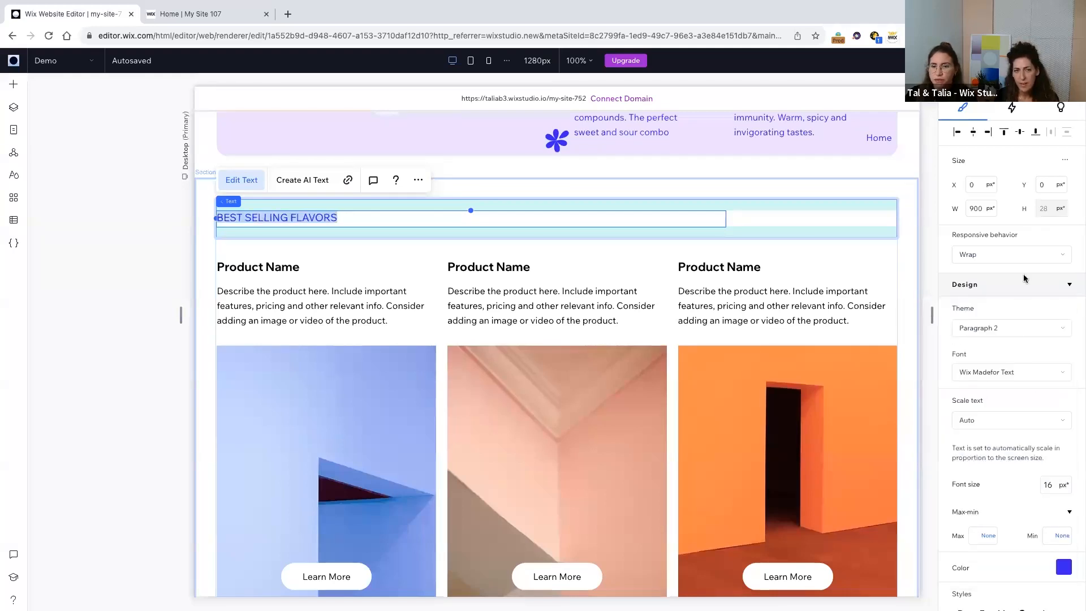
Return the "BEST SELLING FLAVORS" text to the Paragraph 2 theme with Wrap as its responsive behavior.
click(1003, 332)
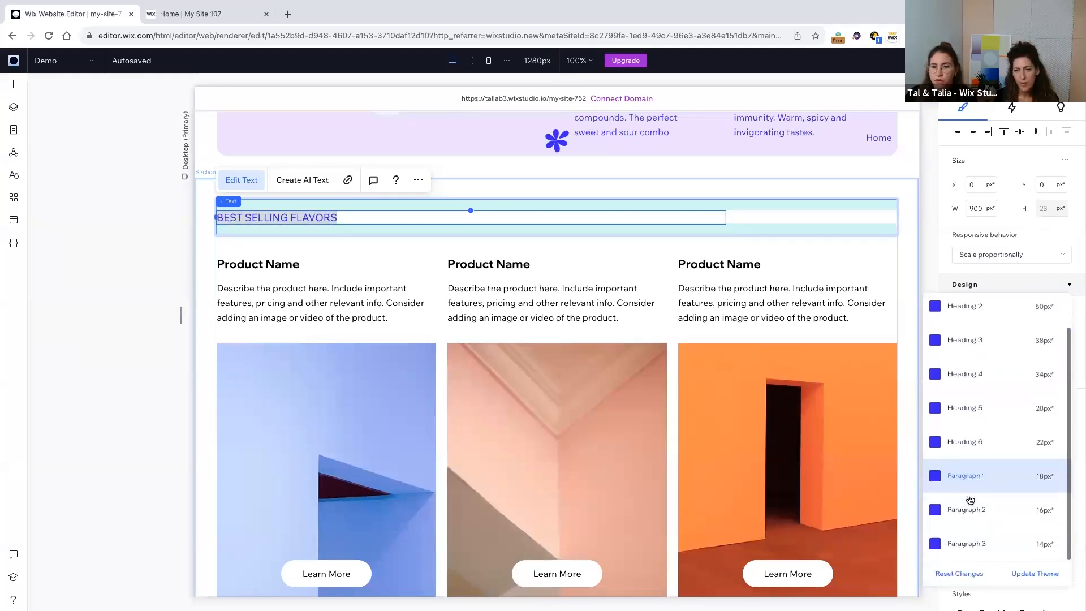
click(973, 509)
click(1009, 256)
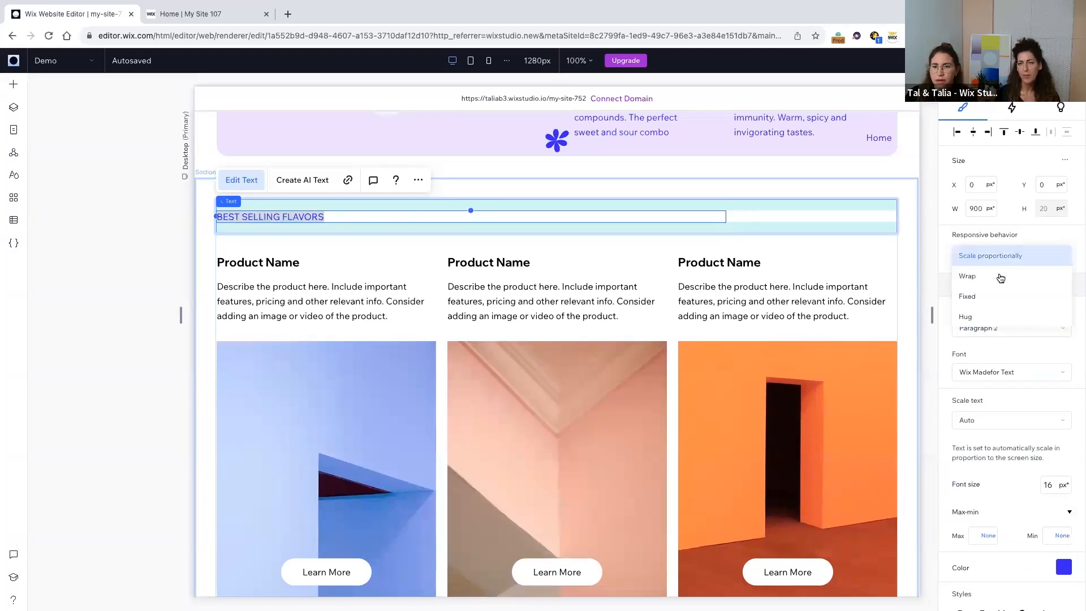
click(998, 277)
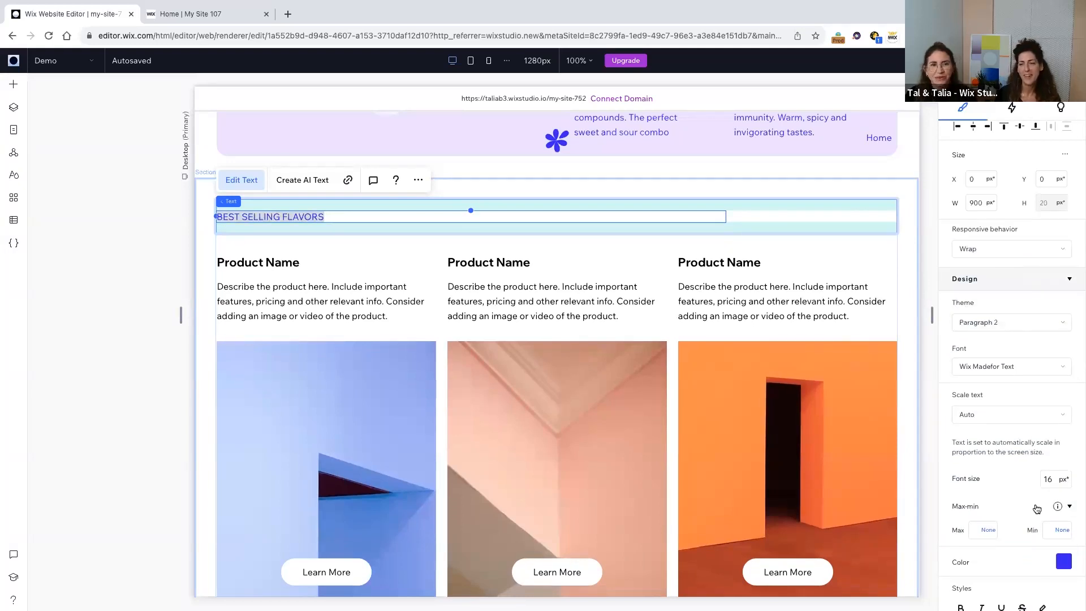
Set the line spacing of the "BEST SELLING FLAVORS" text to 1.6.
scroll(1023, 388, down, 5)
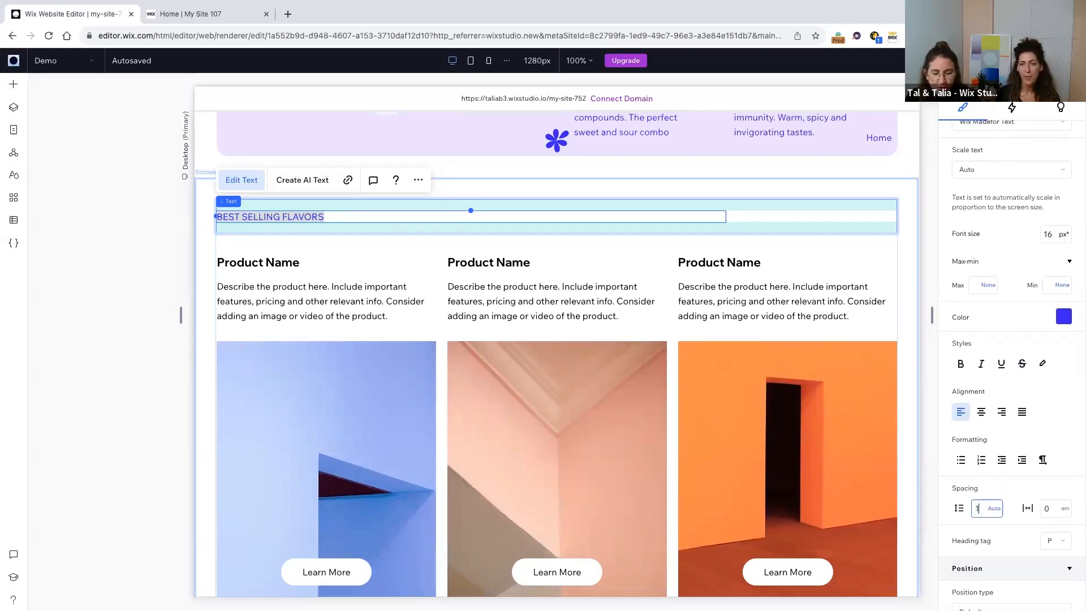
text(6)
key(Return)
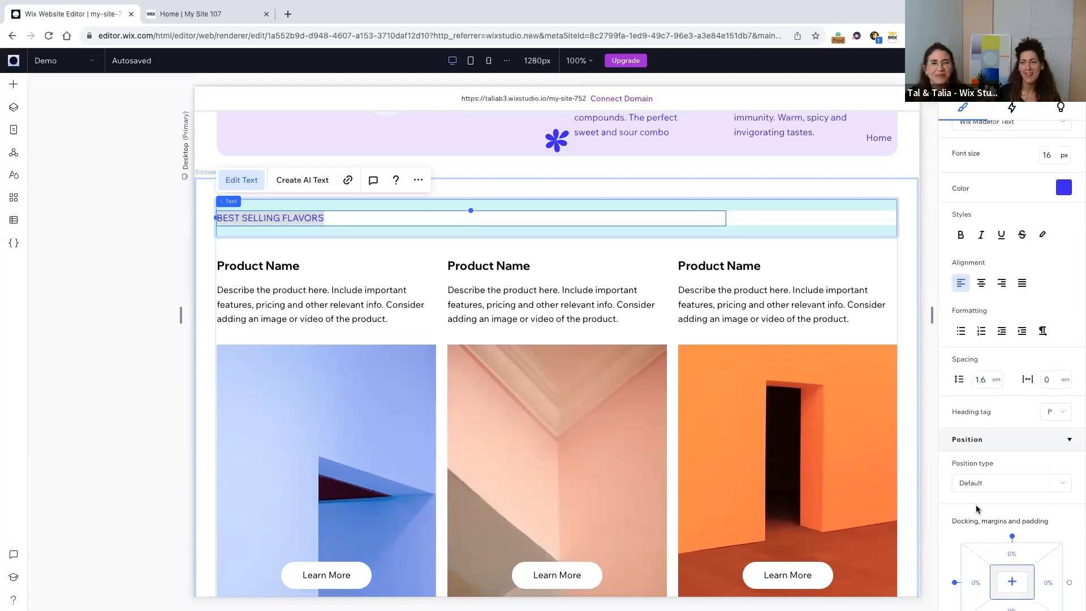
Delete the description paragraph beneath the product names in the product repeater.
click(431, 278)
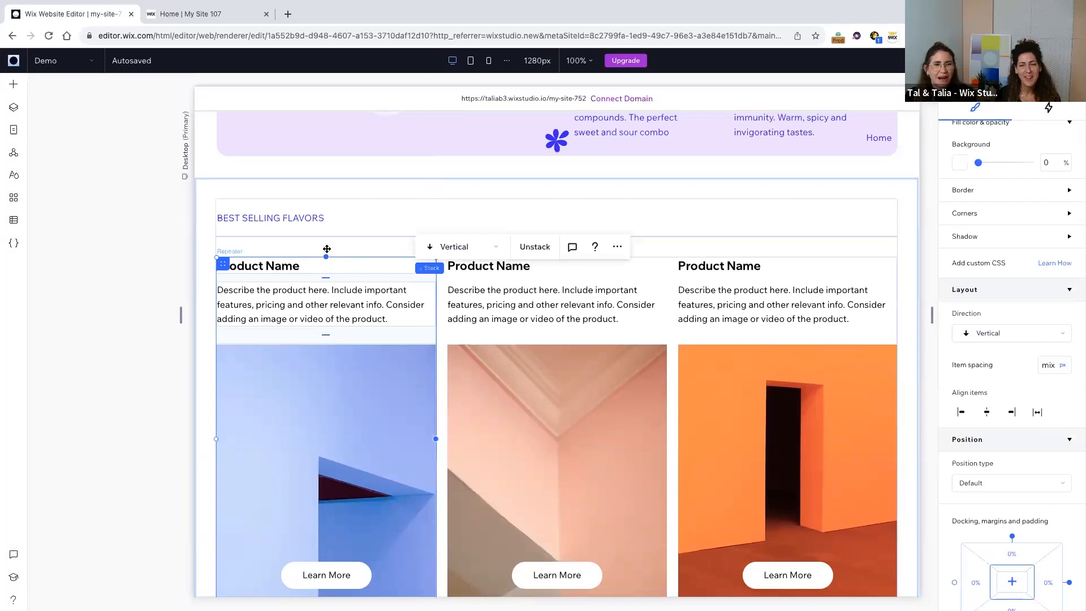
click(353, 245)
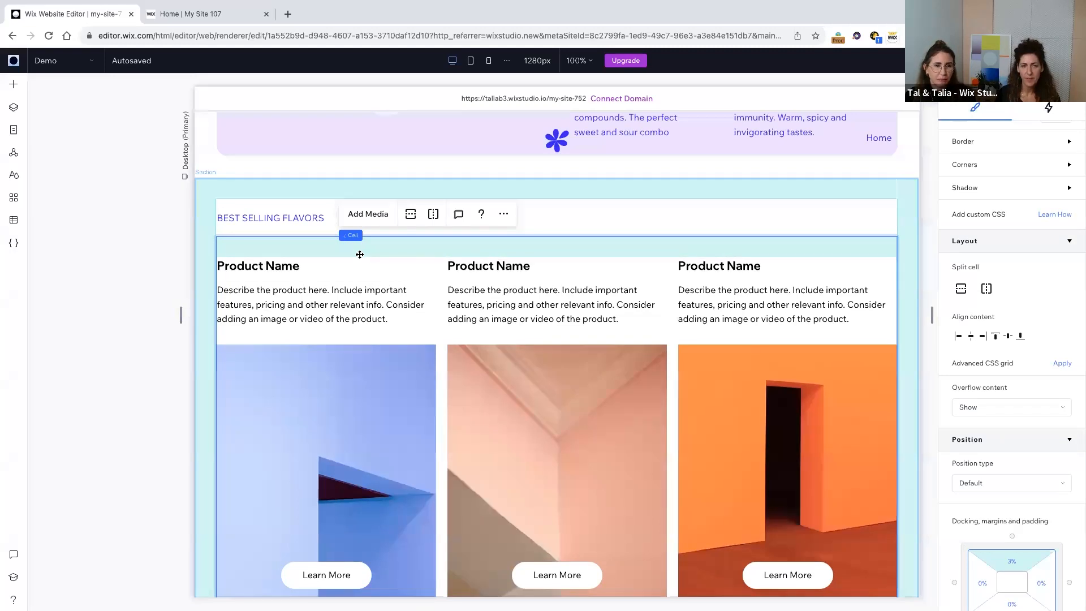
click(306, 267)
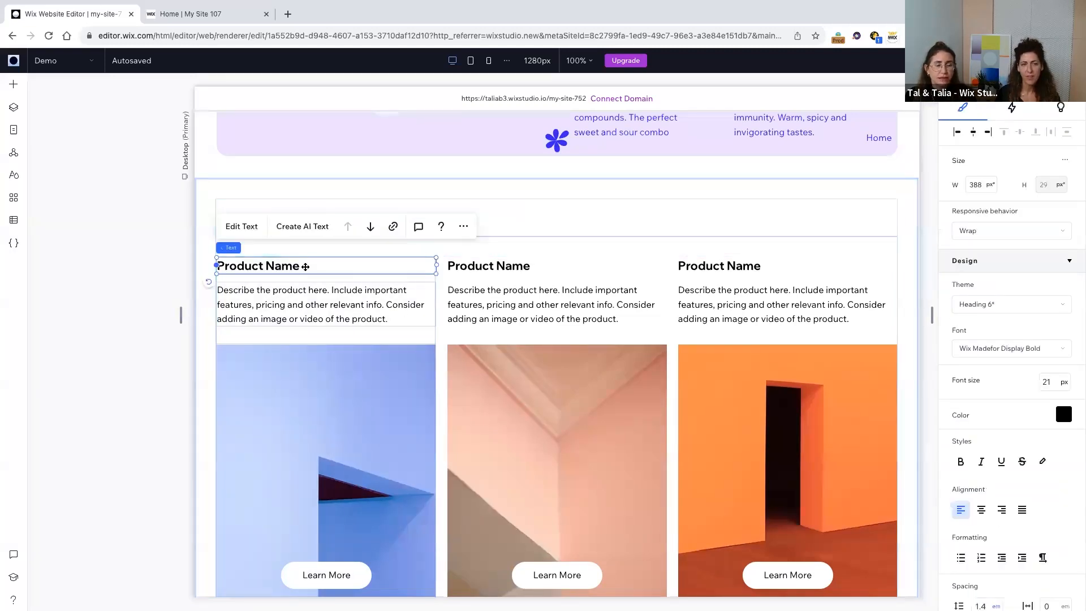
click(315, 369)
click(336, 290)
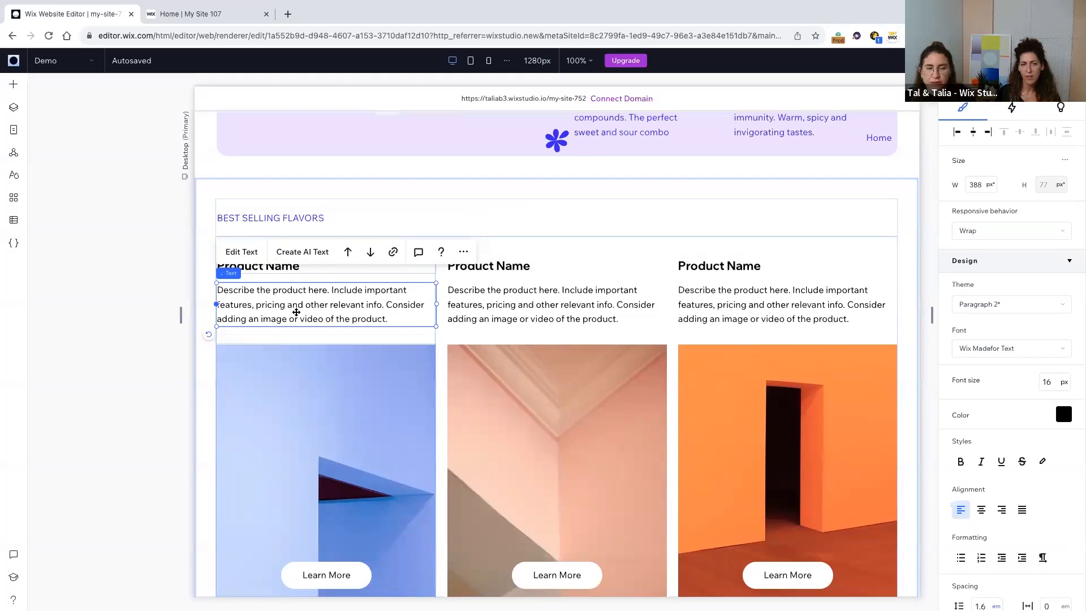
key(Delete)
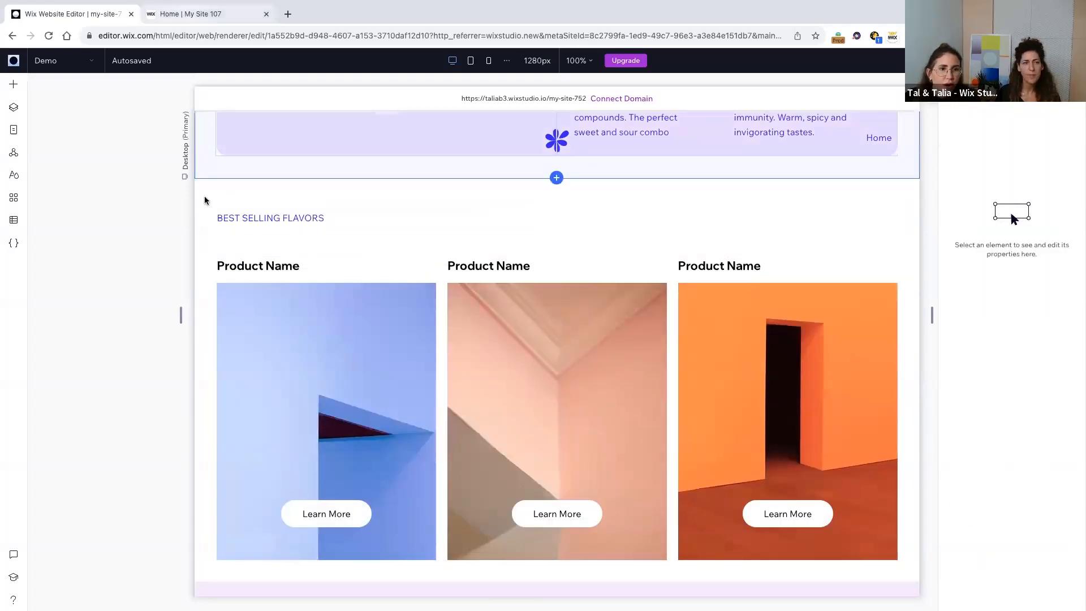
Replace the first product's name with "Blueberry" copied from the reference page.
click(187, 14)
drag(171, 219, 34, 219)
key(ctrl+c)
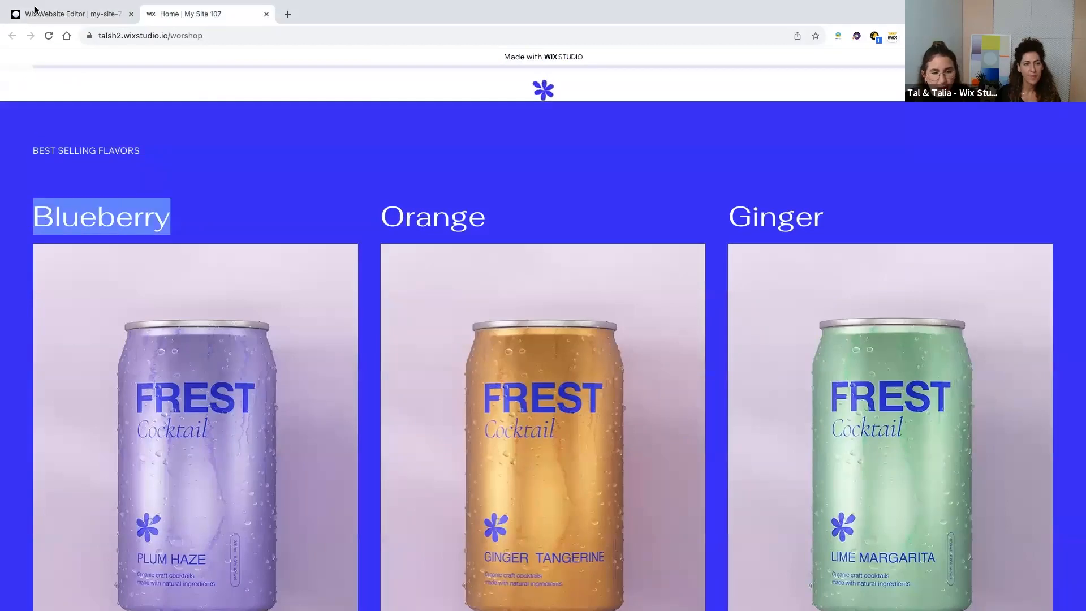
click(51, 17)
click(243, 258)
click(241, 227)
key(ctrl+v)
Replace the second product's name with "Orange" copied from the reference page.
click(183, 15)
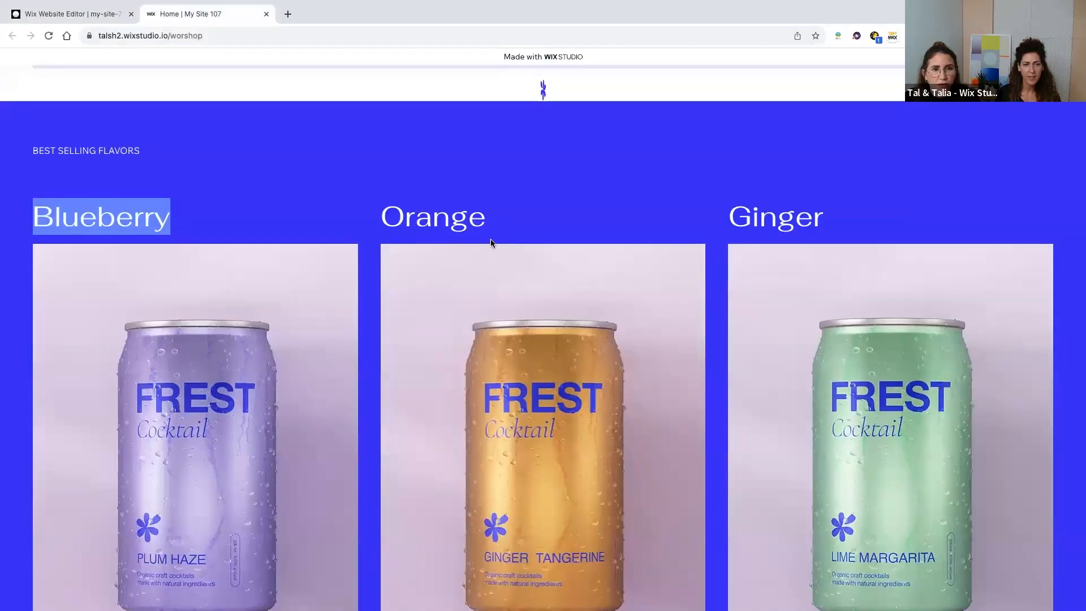
drag(485, 220, 380, 221)
key(ctrl+c)
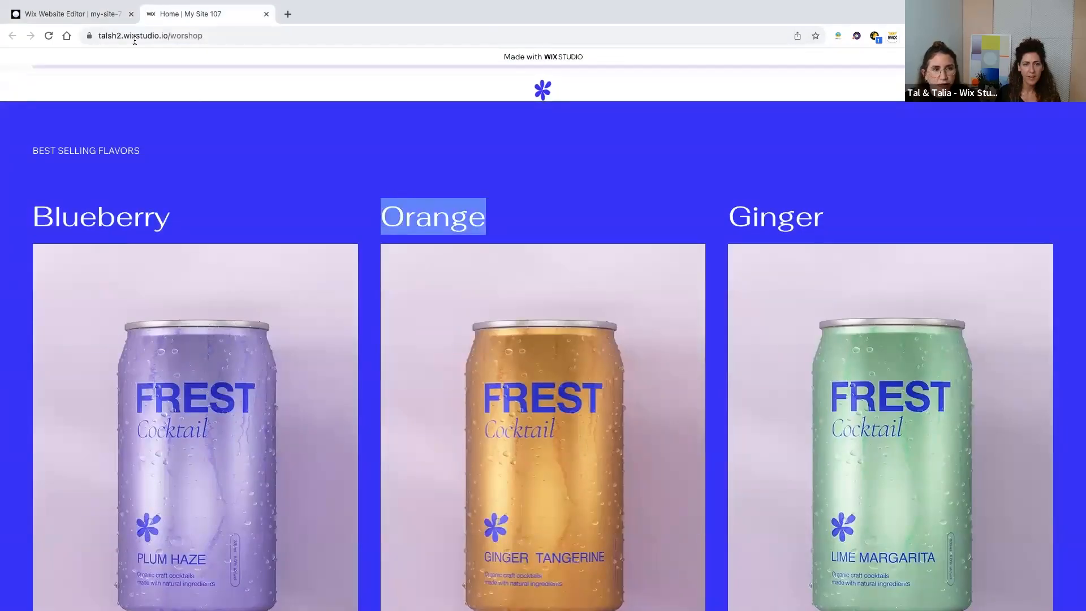
click(104, 13)
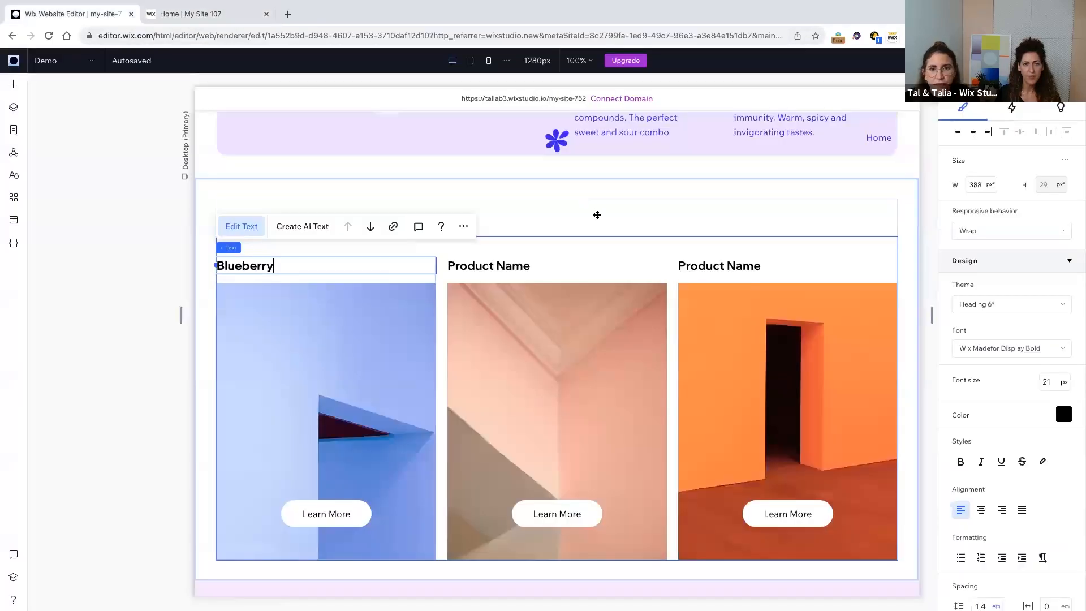
click(486, 262)
click(472, 226)
key(ctrl+v)
Replace the third product's name with "Ginger" copied from the reference page.
click(187, 13)
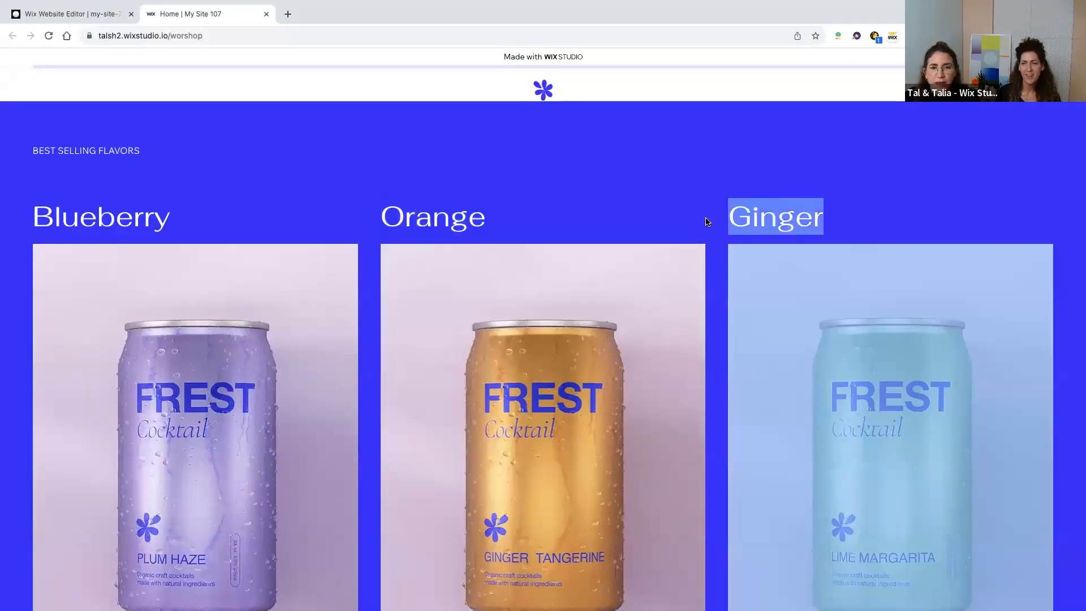
click(112, 16)
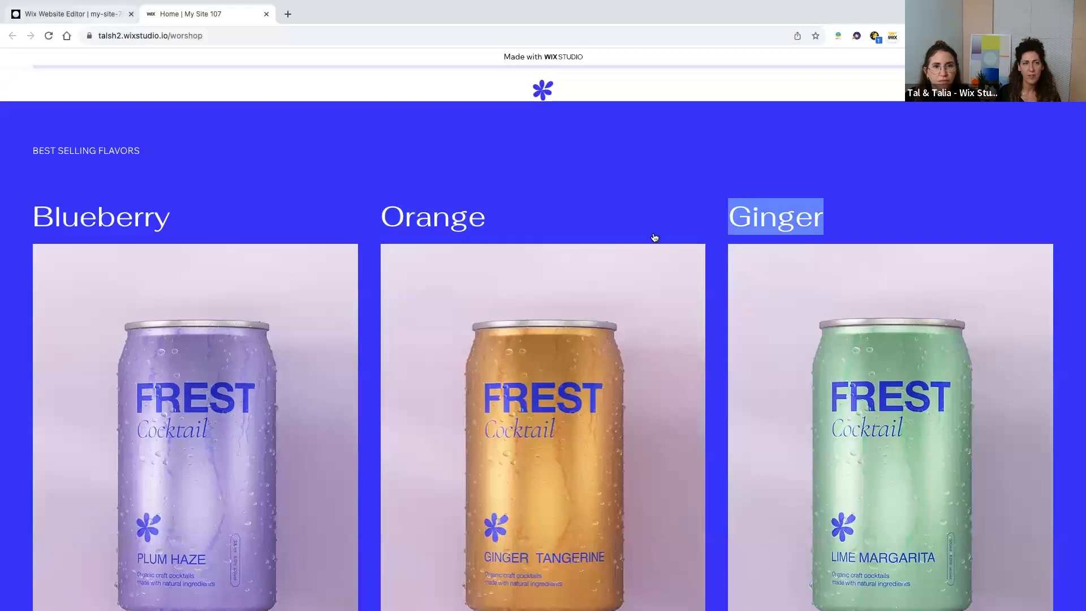
click(700, 259)
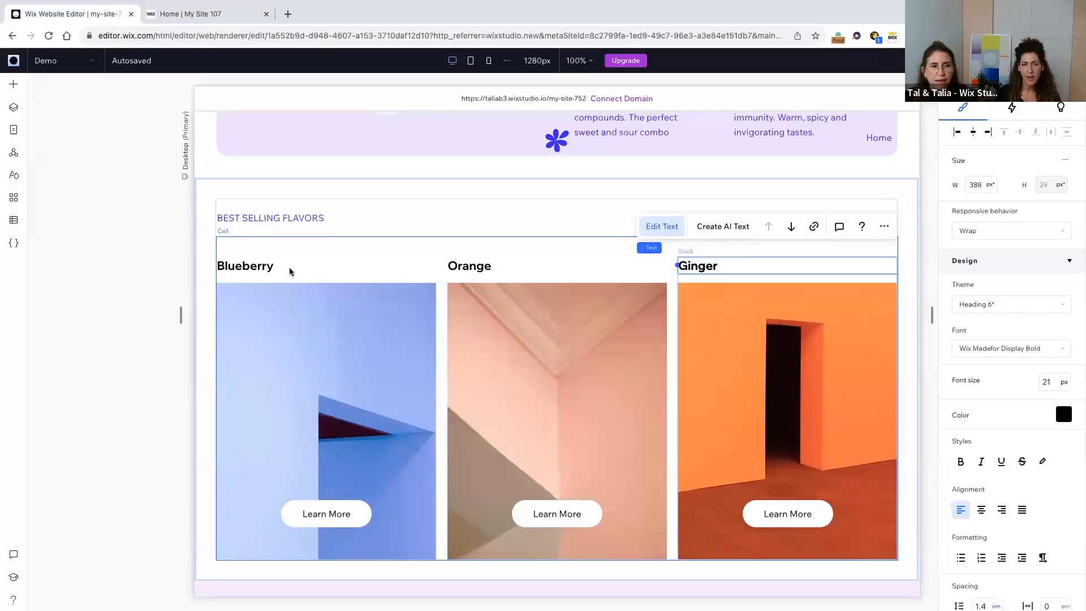
Apply the Heading 2 theme to the repeater's product names.
click(289, 271)
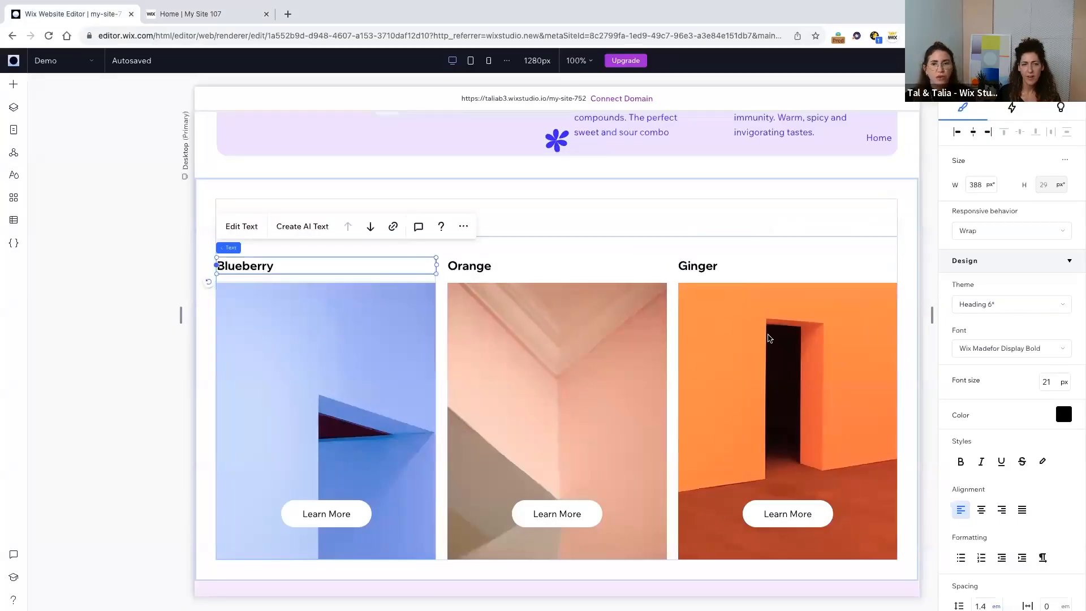
click(996, 307)
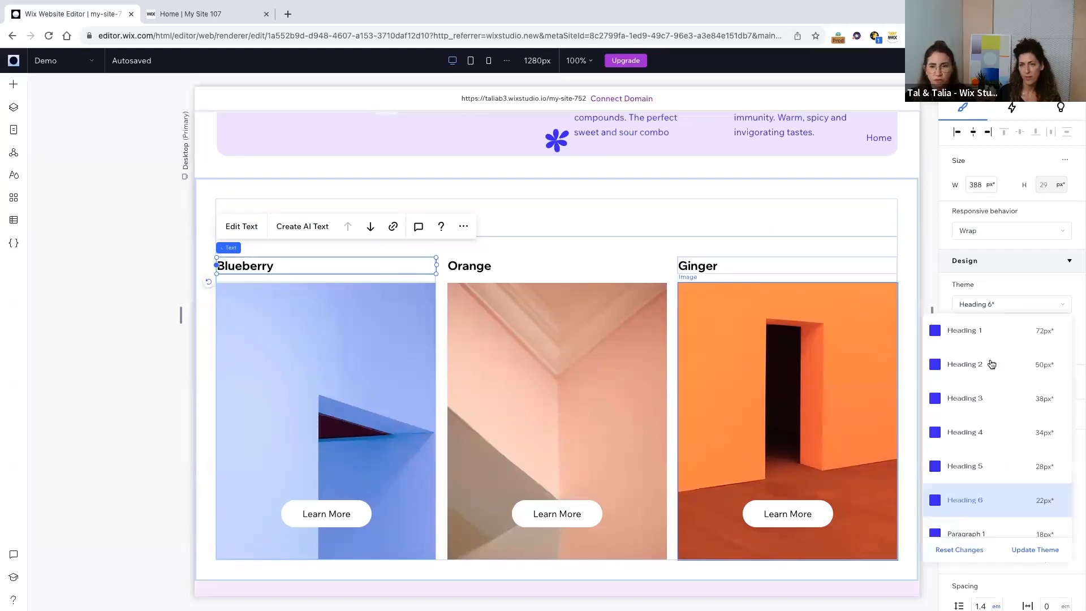
click(989, 361)
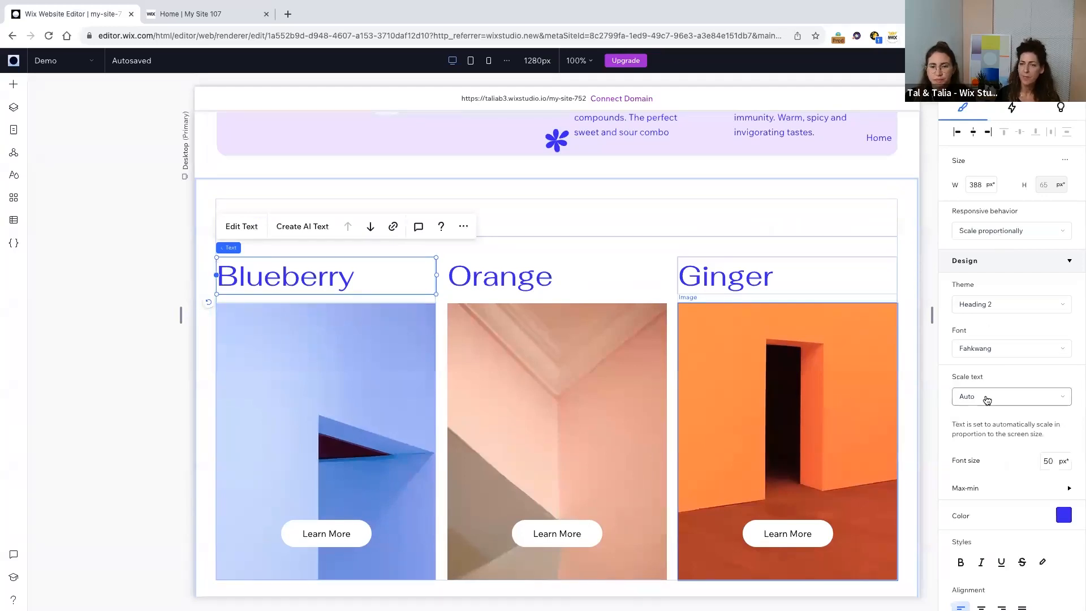
Replace the Blueberry product's image with FREST_can_purple.jpg from the site files.
click(310, 356)
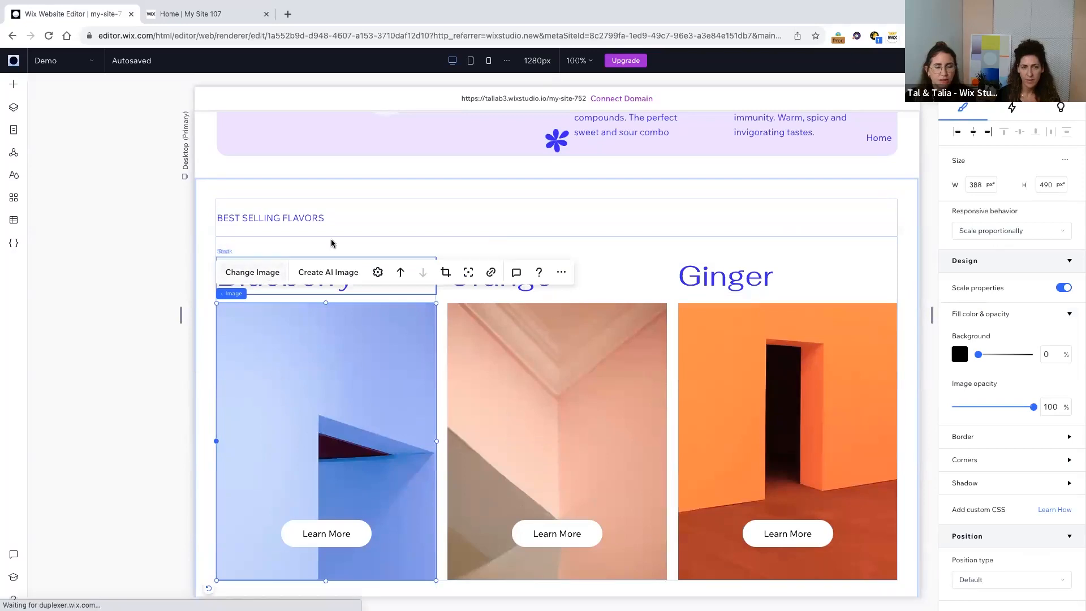
click(252, 272)
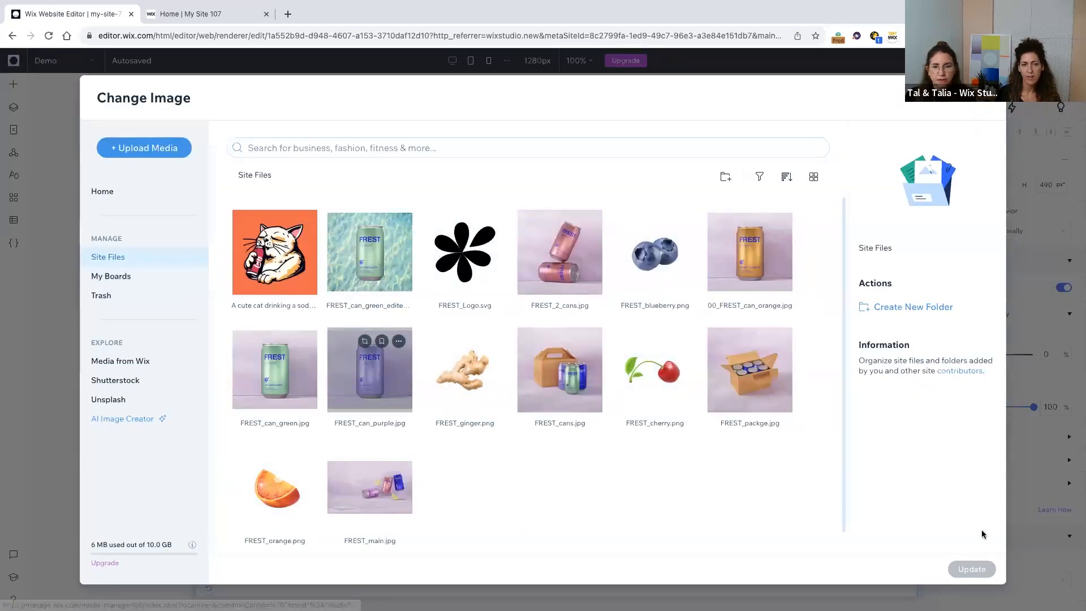
click(972, 569)
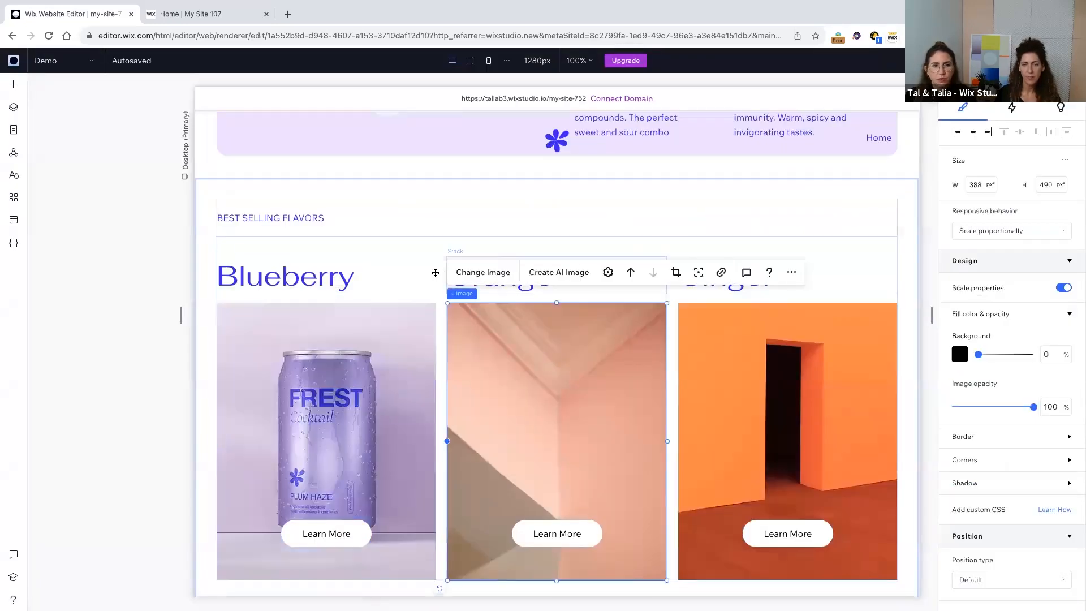
Replace the Orange product's image with 00_FREST_can_orange.jpg from the site files.
click(461, 274)
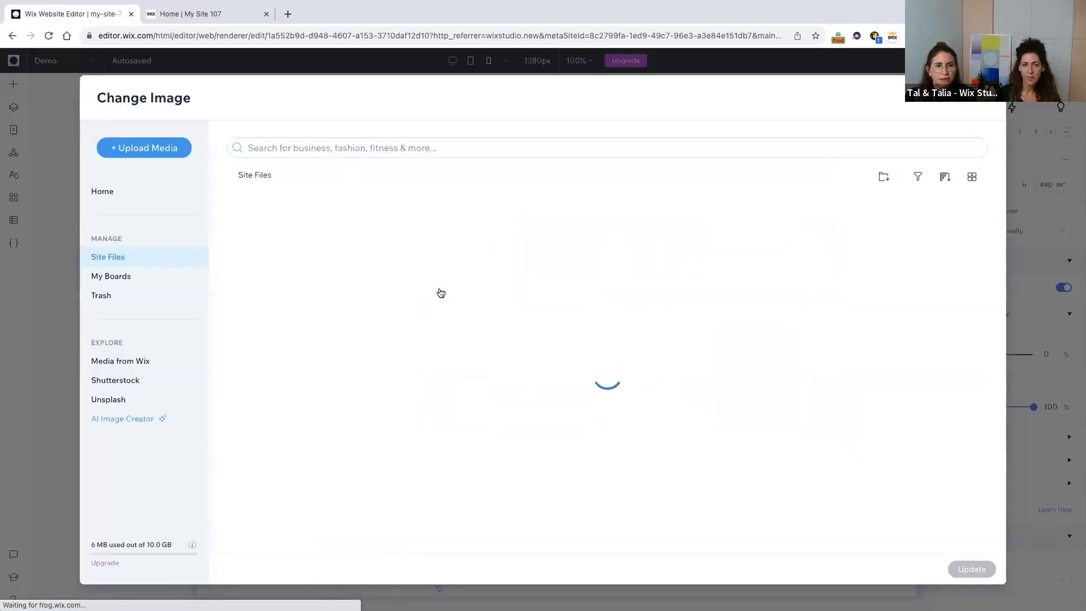
click(772, 275)
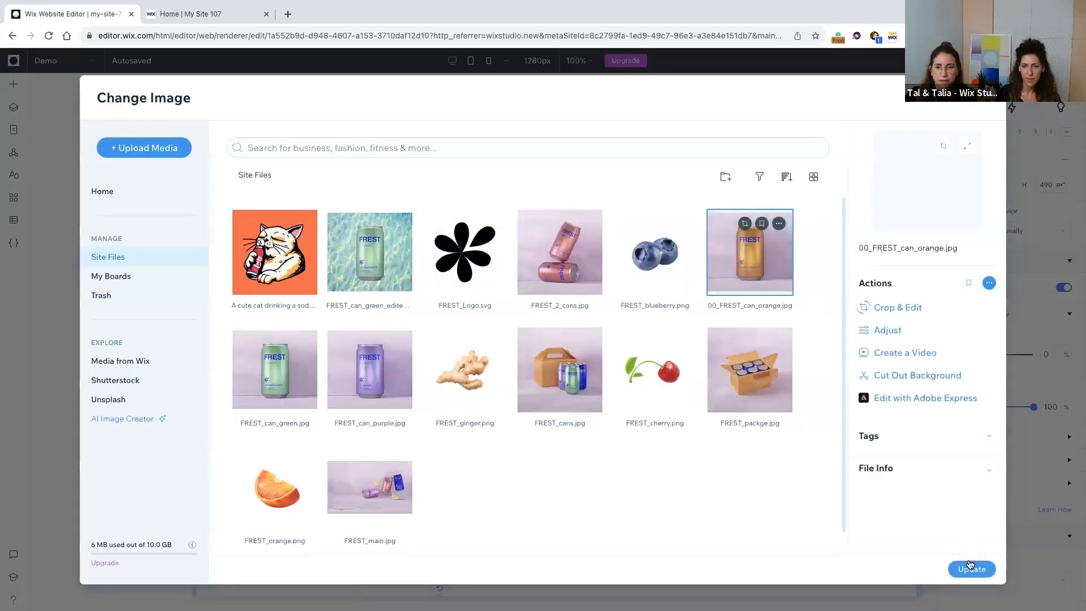
click(972, 569)
Replace the Ginger product's image with FREST_can_green.jpg from the site files.
click(796, 374)
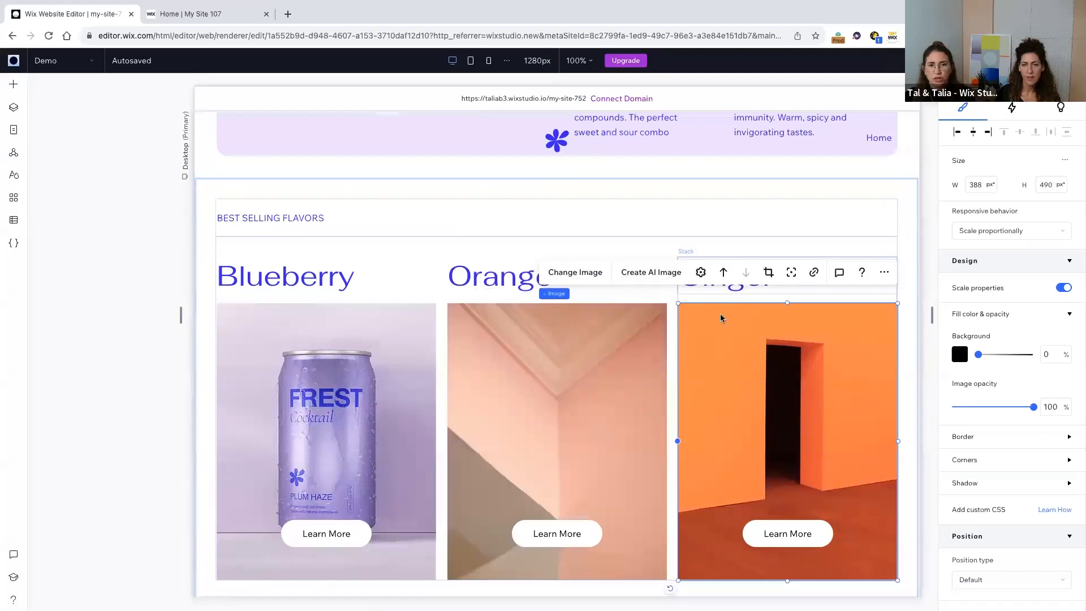
click(566, 276)
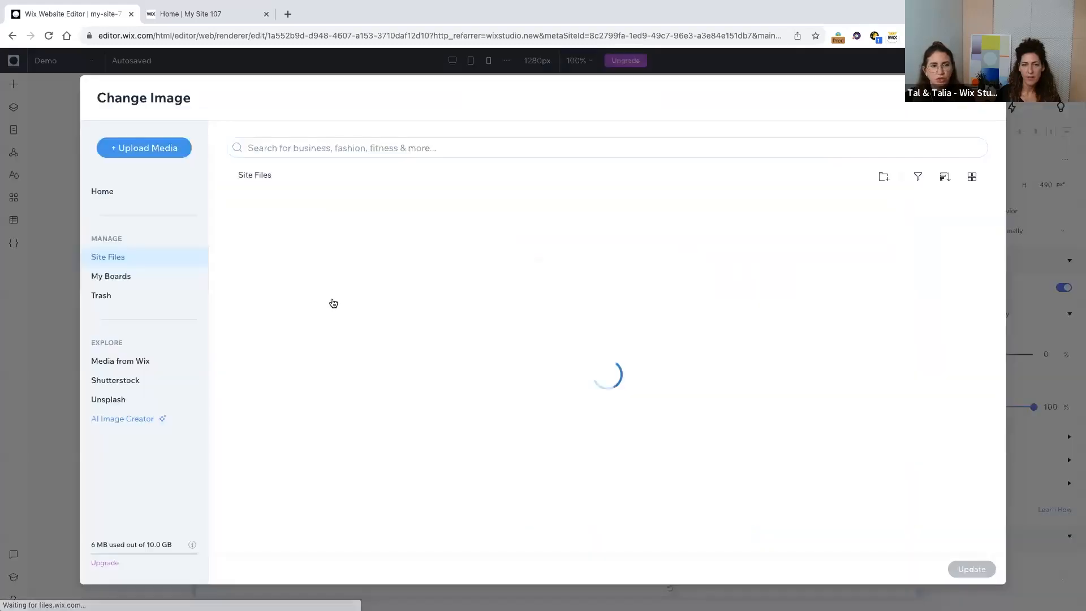
click(274, 370)
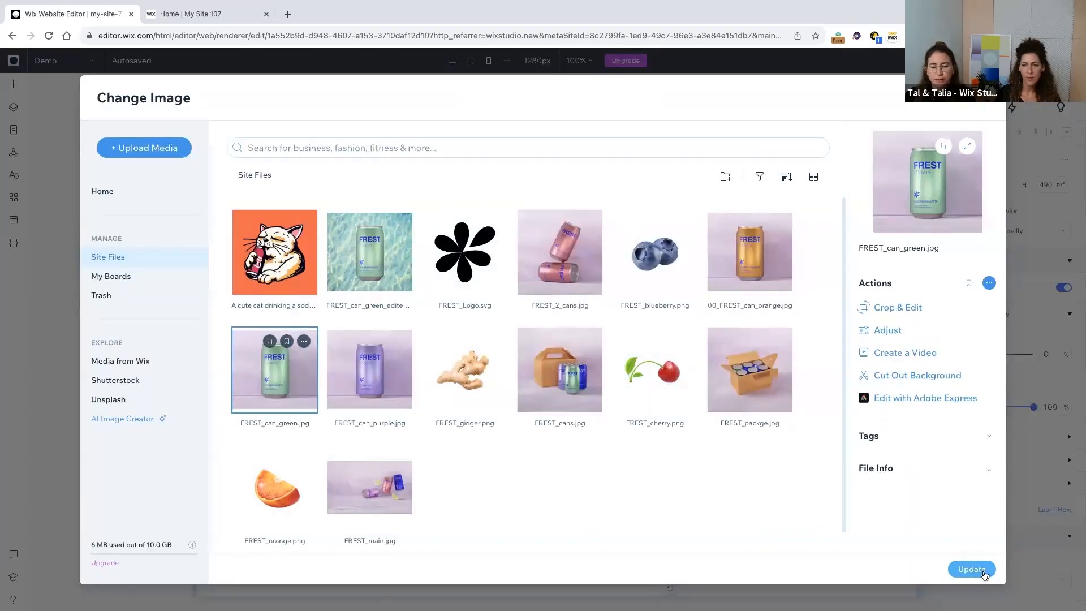
click(971, 569)
scroll(366, 419, down, 2)
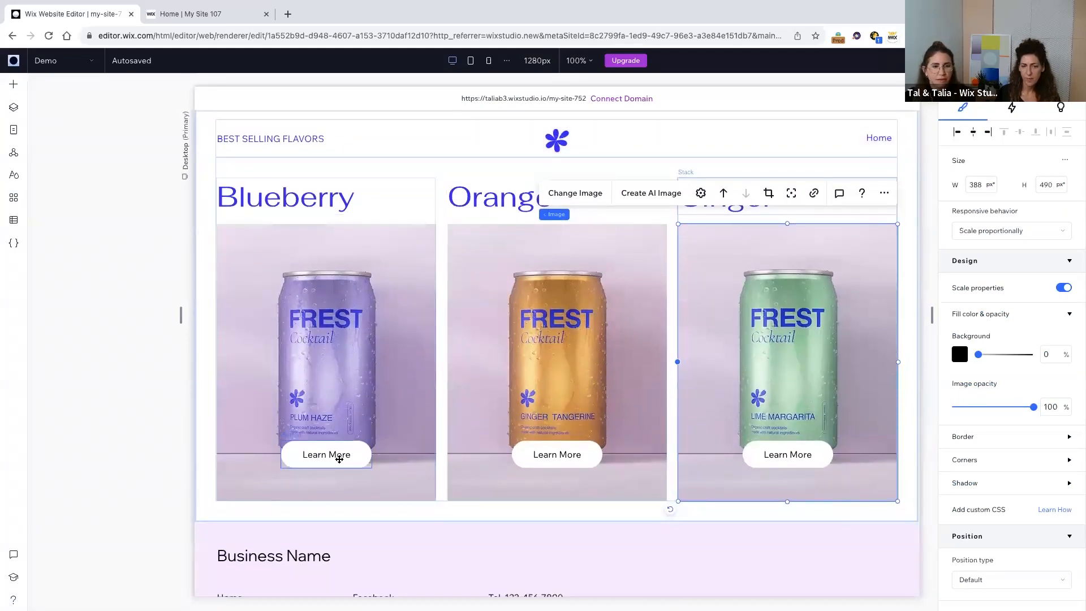
Change the button text of all three products to "Buy Now".
click(338, 457)
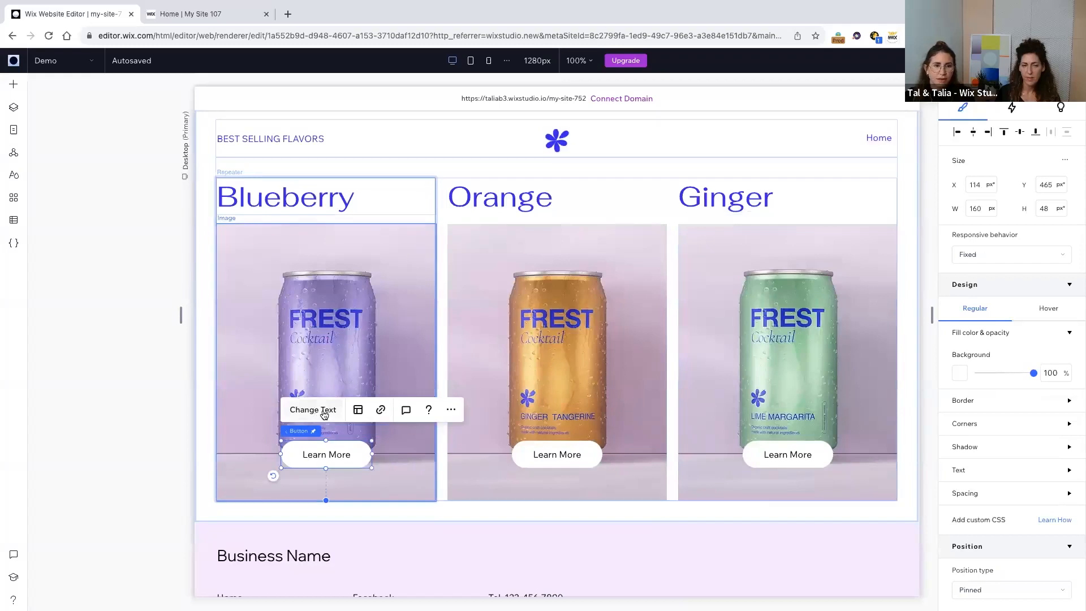
click(314, 411)
text(Buy Now)
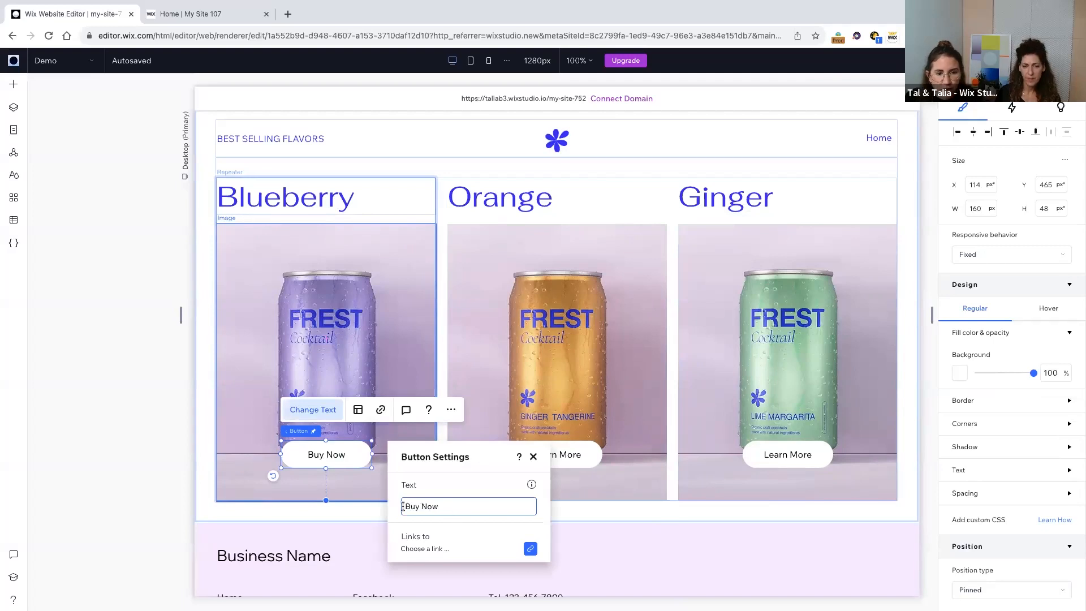
click(567, 455)
text(Buy Now)
key(Return)
click(795, 460)
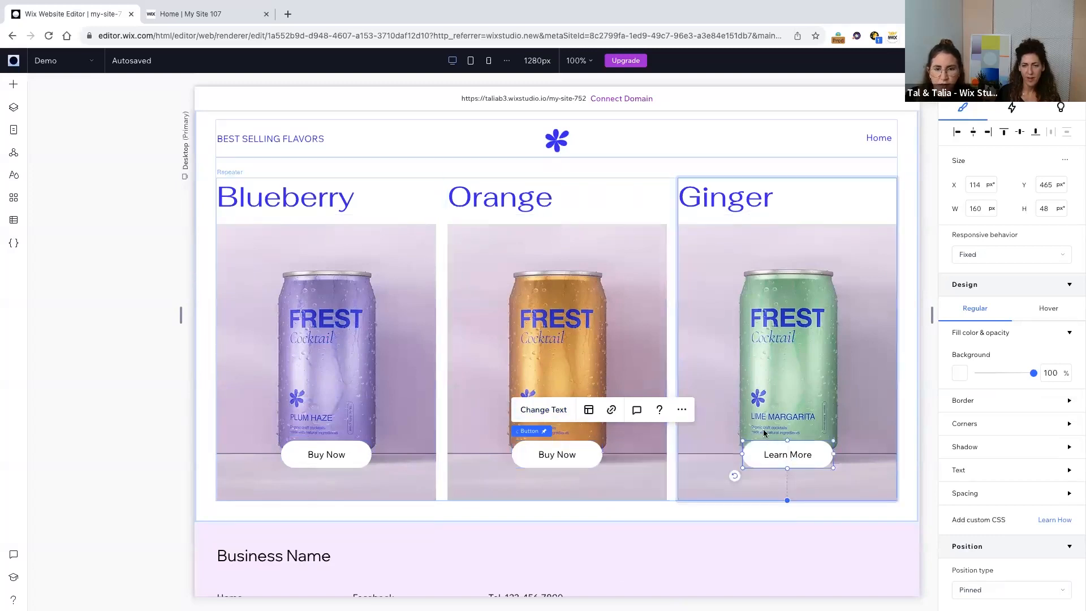
click(755, 444)
text(Buy Now)
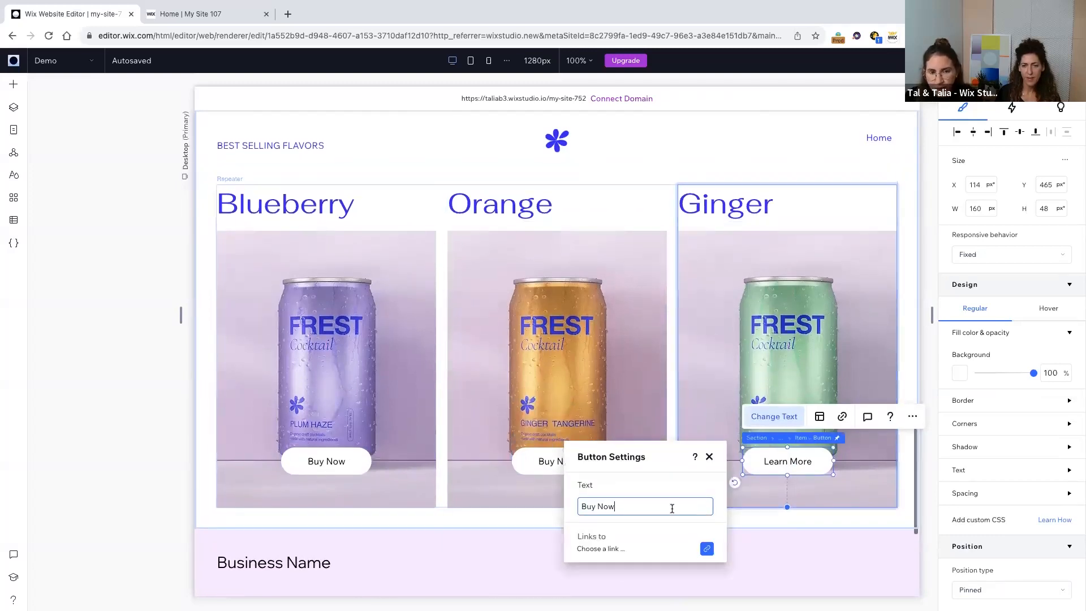
key(Return)
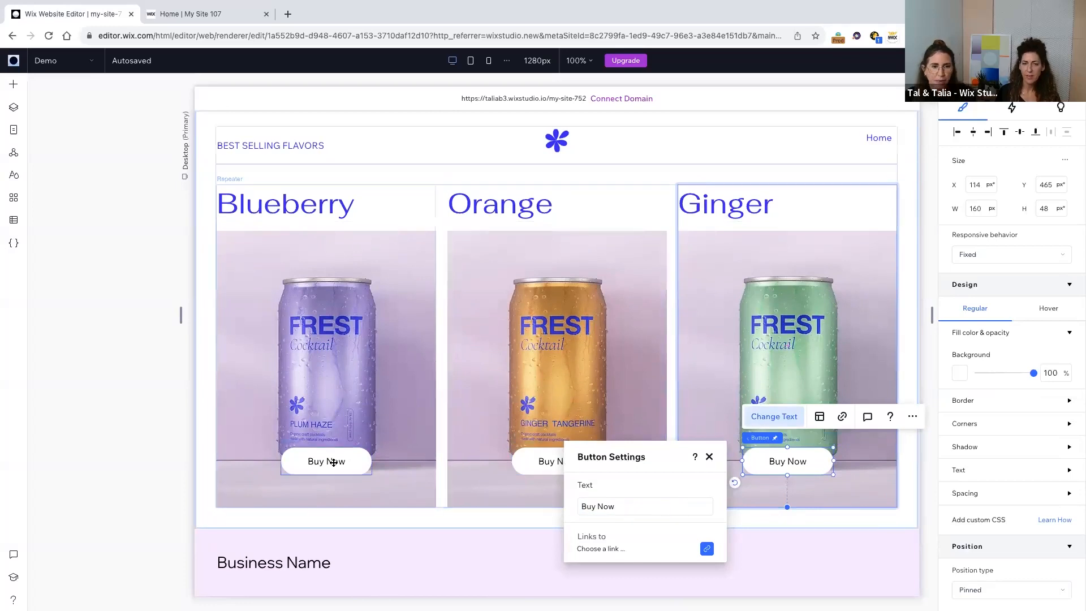
Give the product buttons the bright yellow theme color #E9FF26 as background and the blue theme color as text color.
click(333, 462)
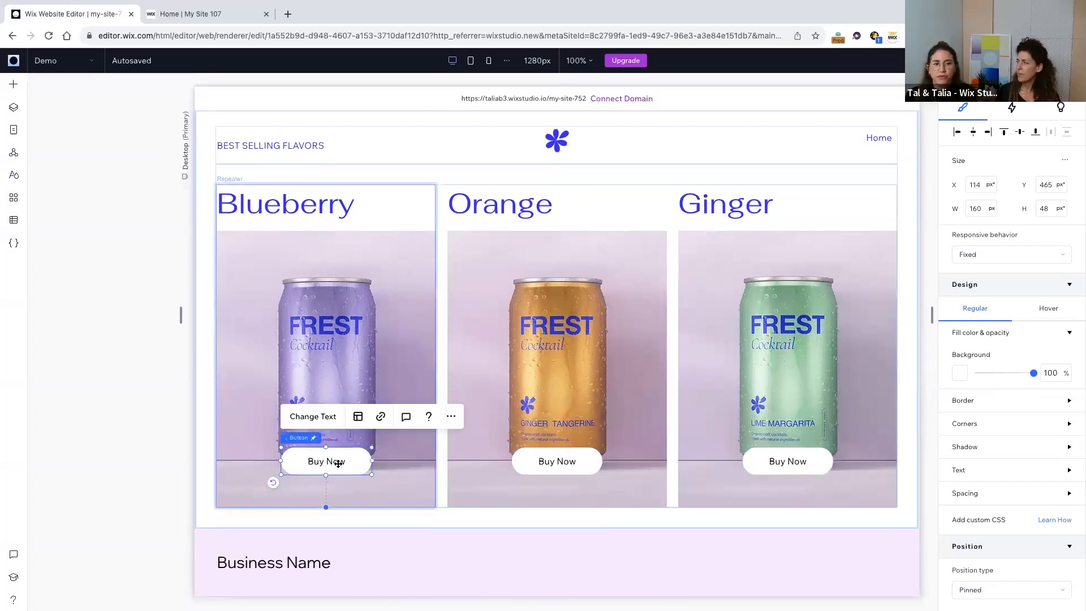
click(960, 373)
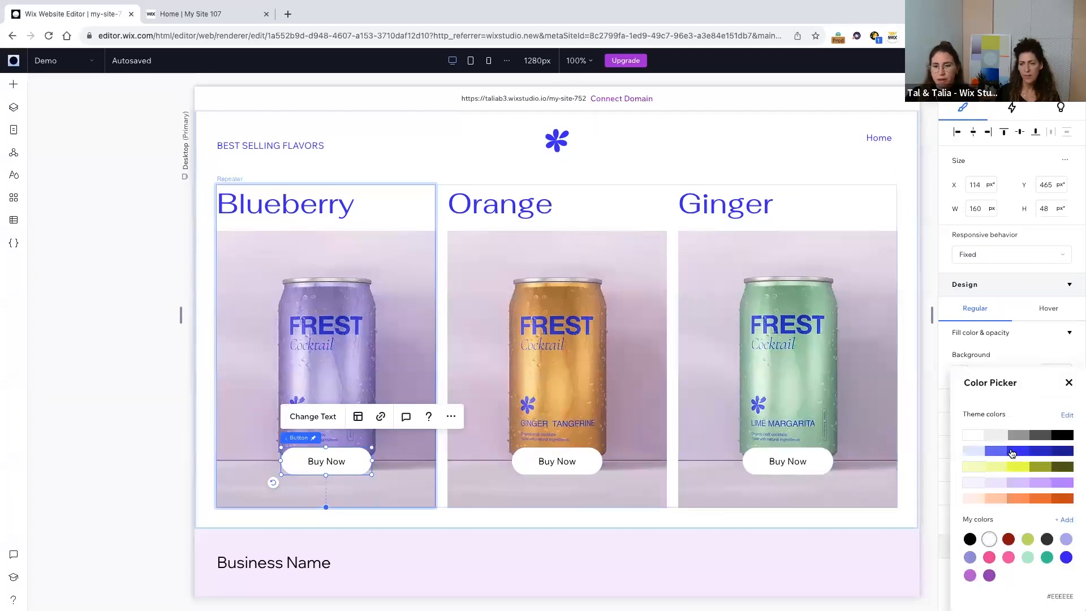
click(1019, 471)
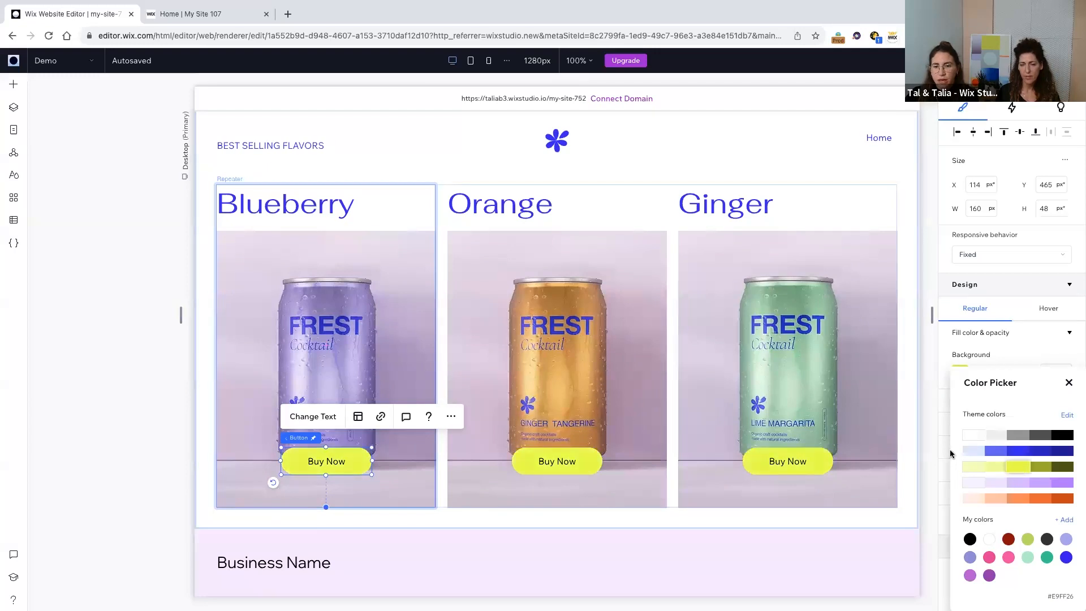
click(950, 418)
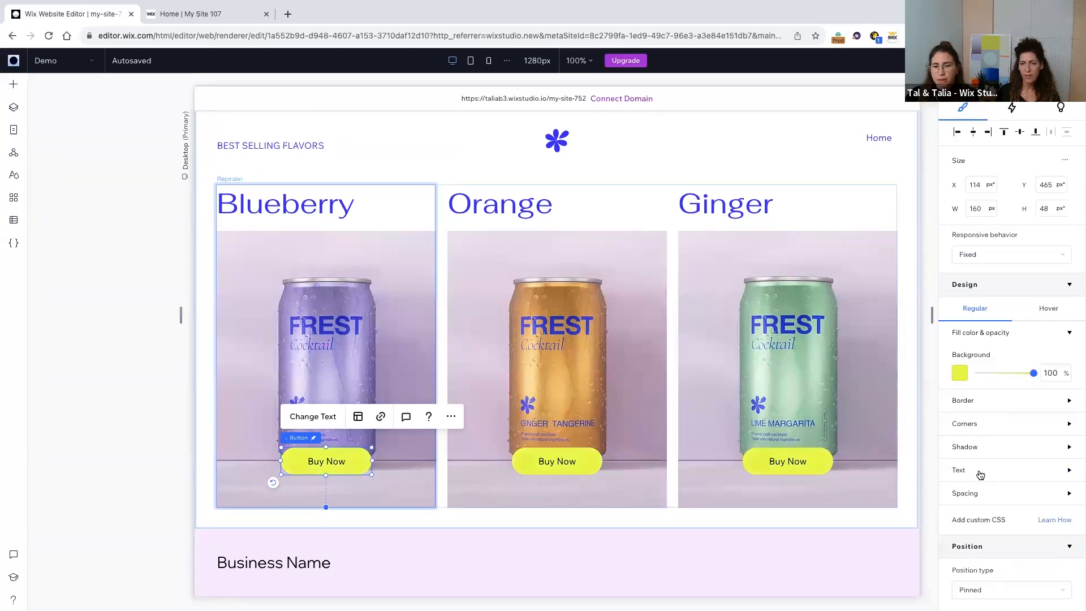
click(980, 475)
click(1069, 499)
click(1019, 452)
Set the product buttons' hover background to the blue theme color #1A34F6.
click(1054, 310)
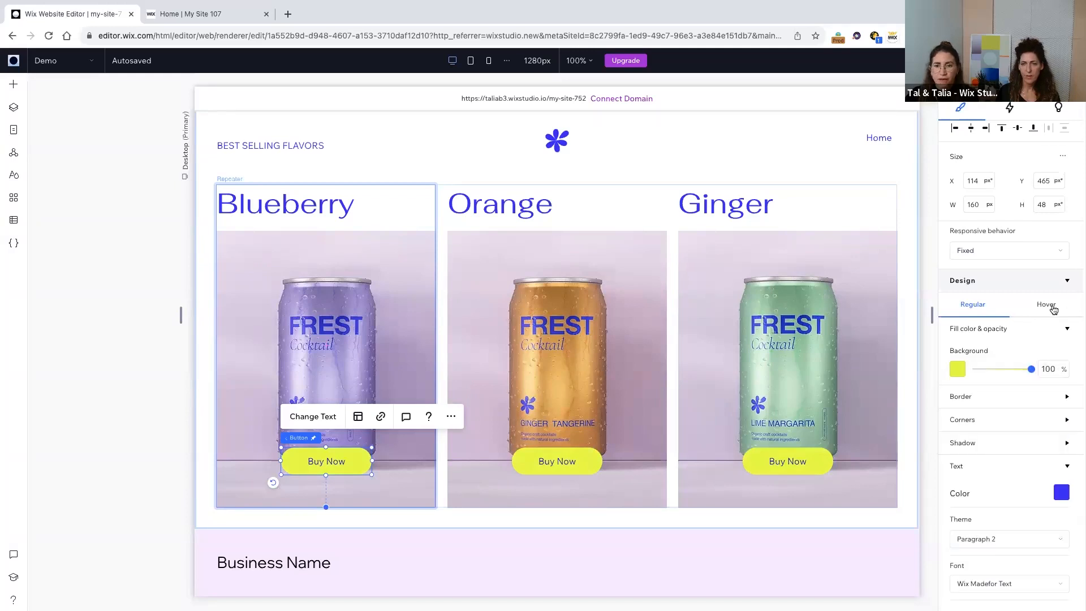
click(1053, 307)
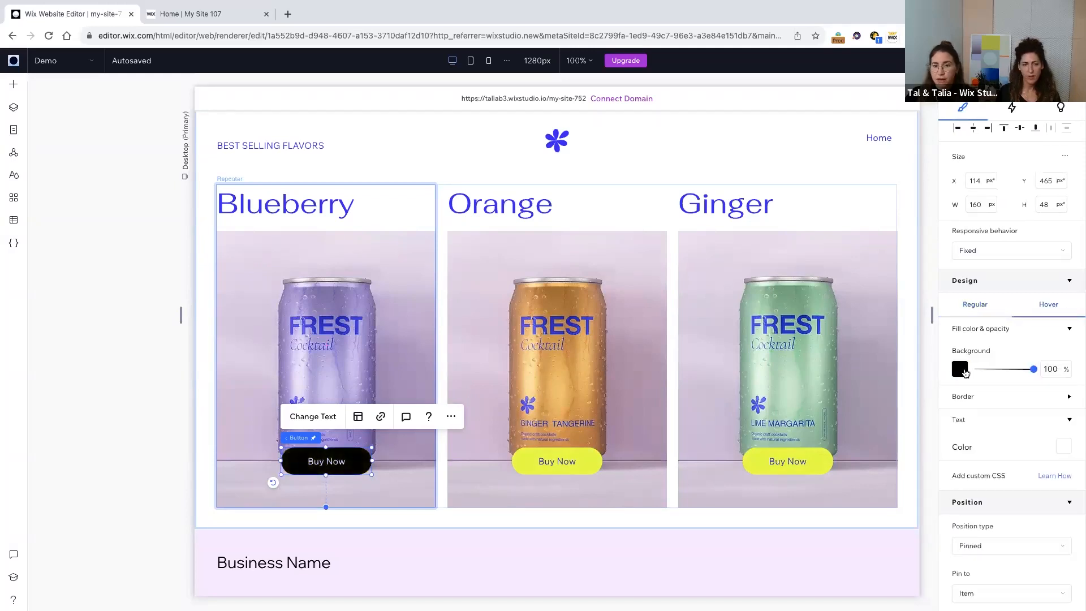
click(958, 369)
click(1024, 455)
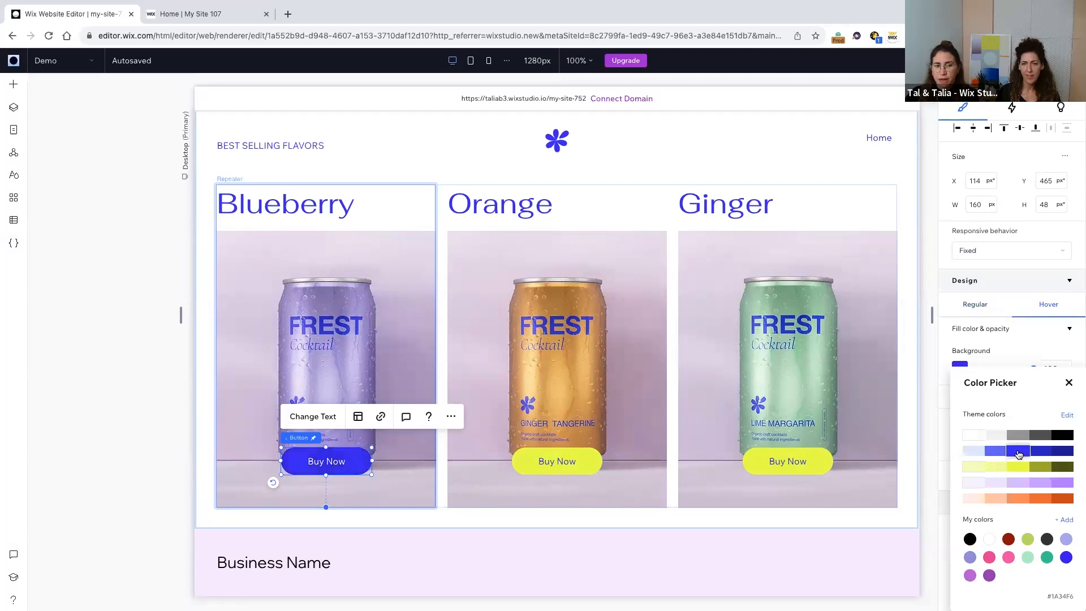
click(1069, 382)
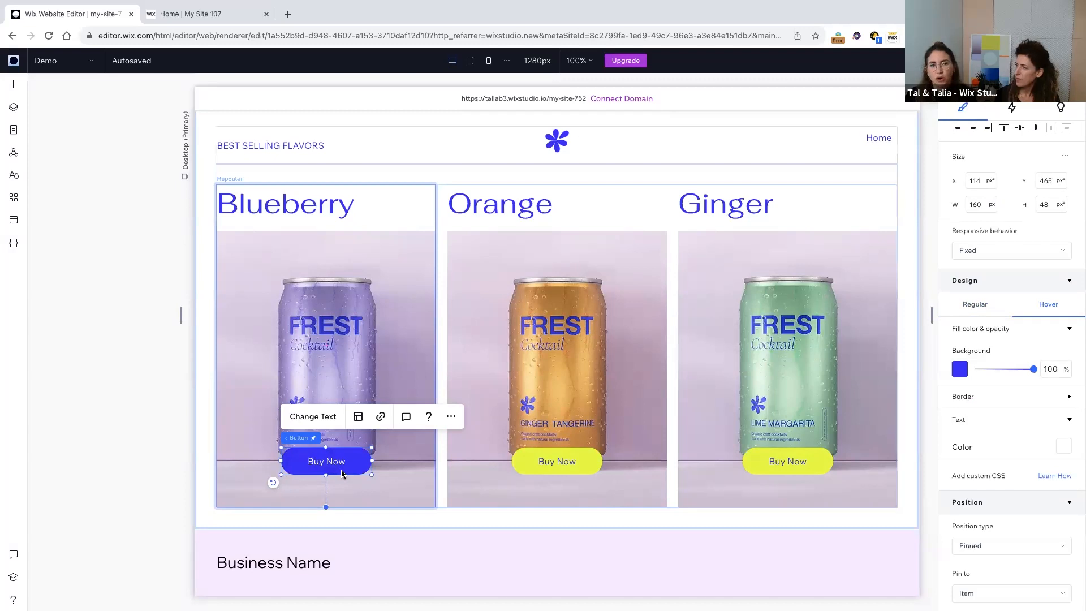
Check the reference page's section colors and set the repeater's product names to white (#FFFFFF).
click(187, 14)
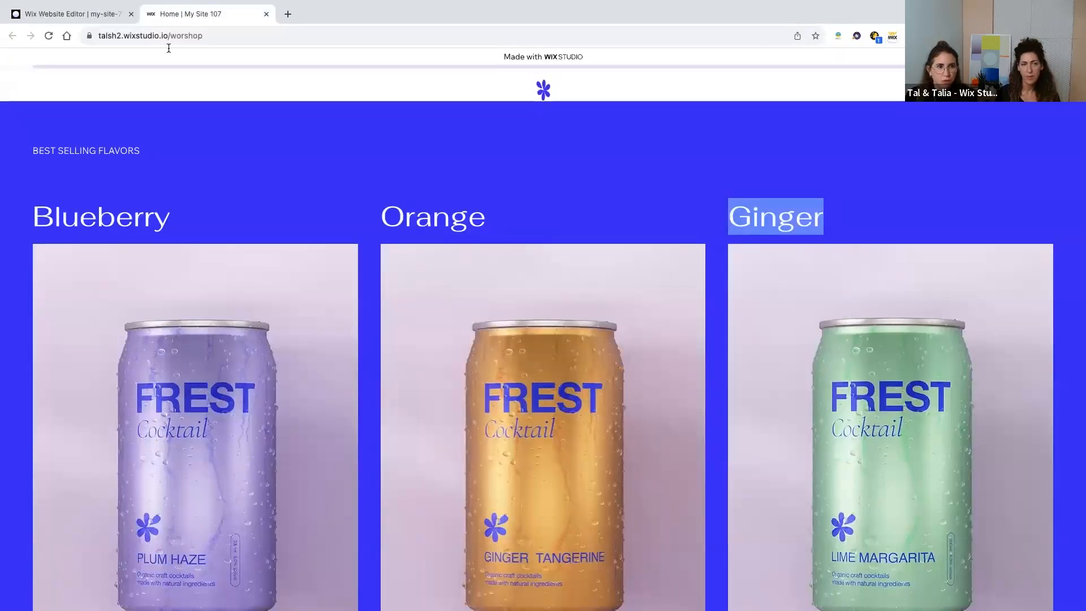
click(74, 13)
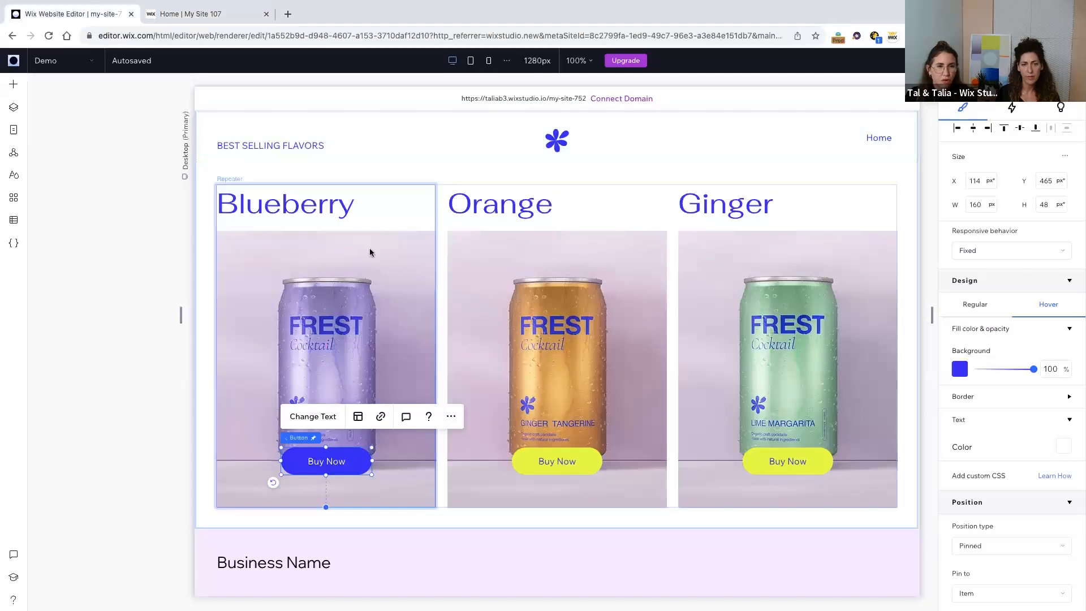
click(212, 231)
click(464, 210)
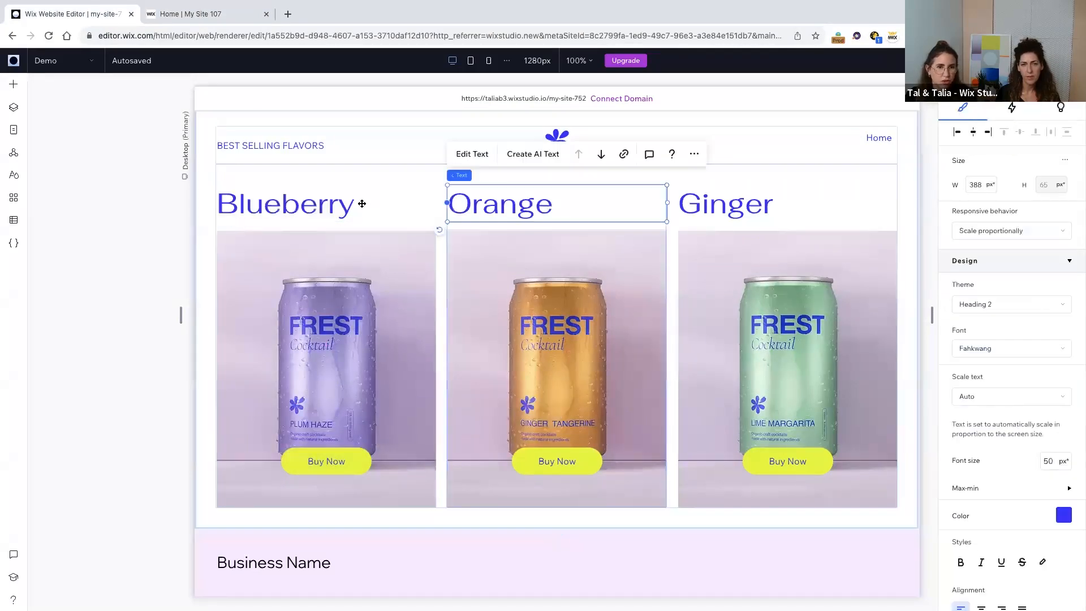
click(350, 202)
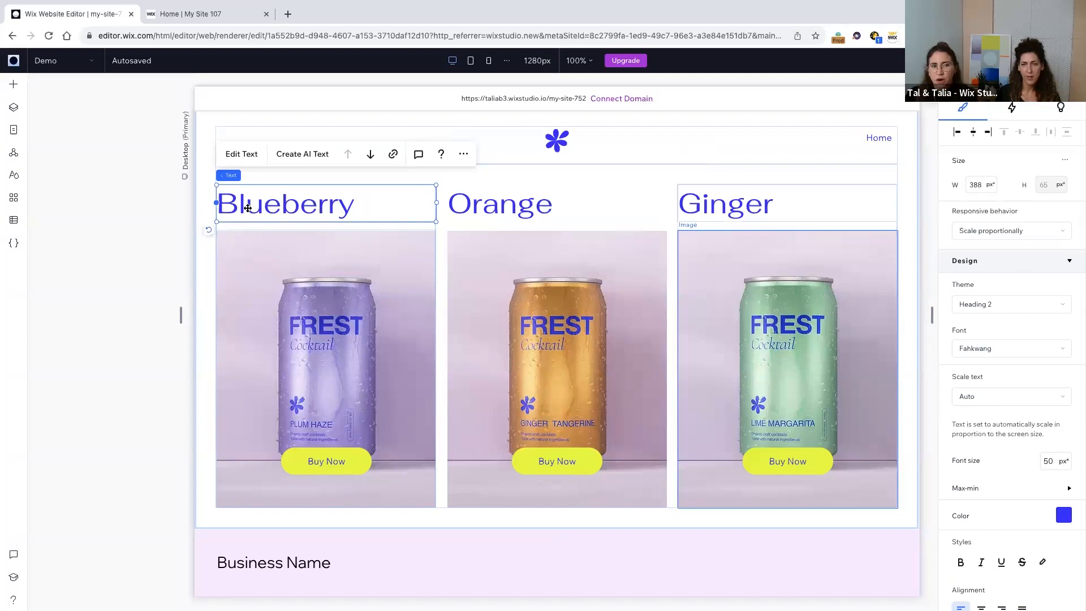
click(1064, 516)
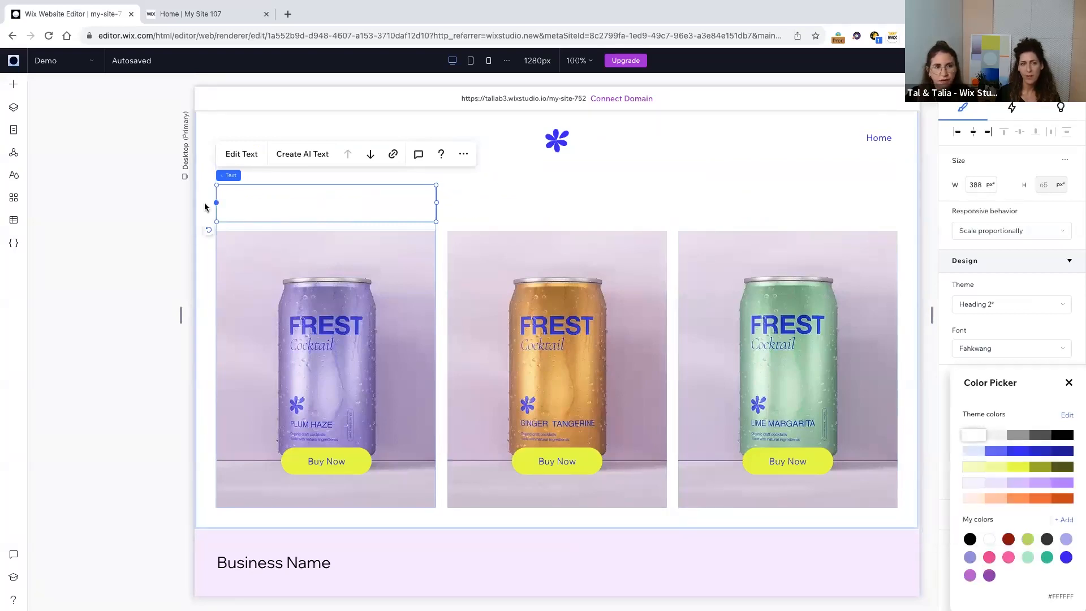
click(209, 174)
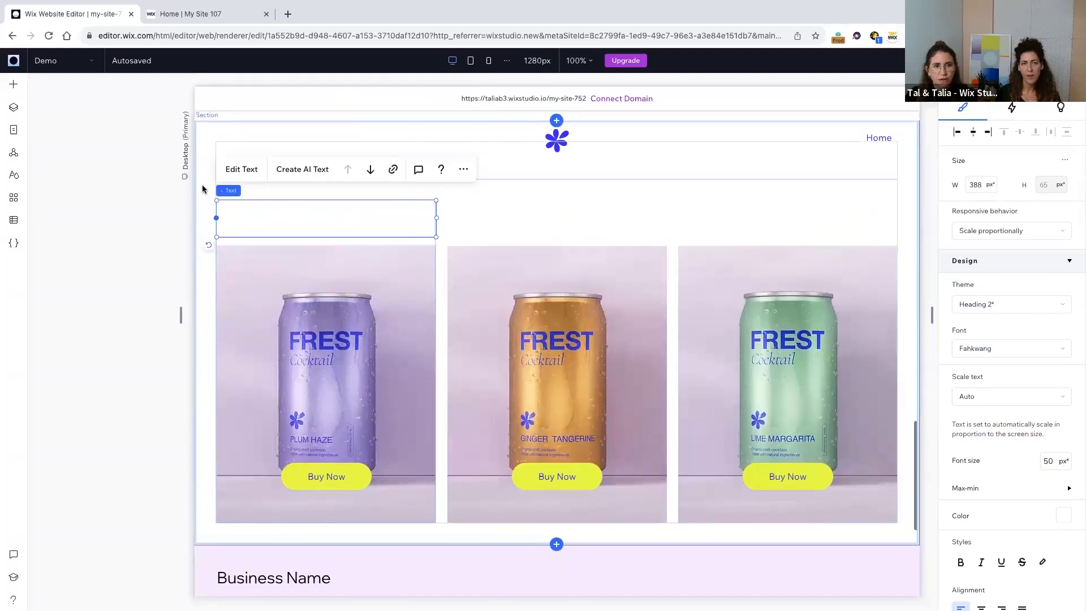
Set the color of the "BEST SELLING FLAVORS" text to white (#FFFFFF).
click(252, 169)
click(274, 221)
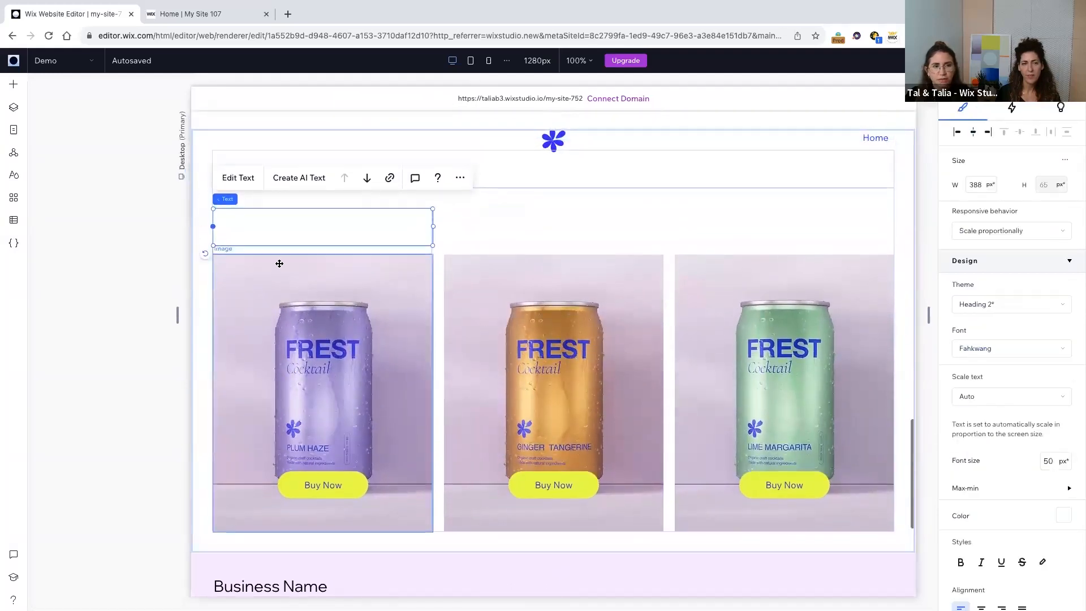
click(279, 264)
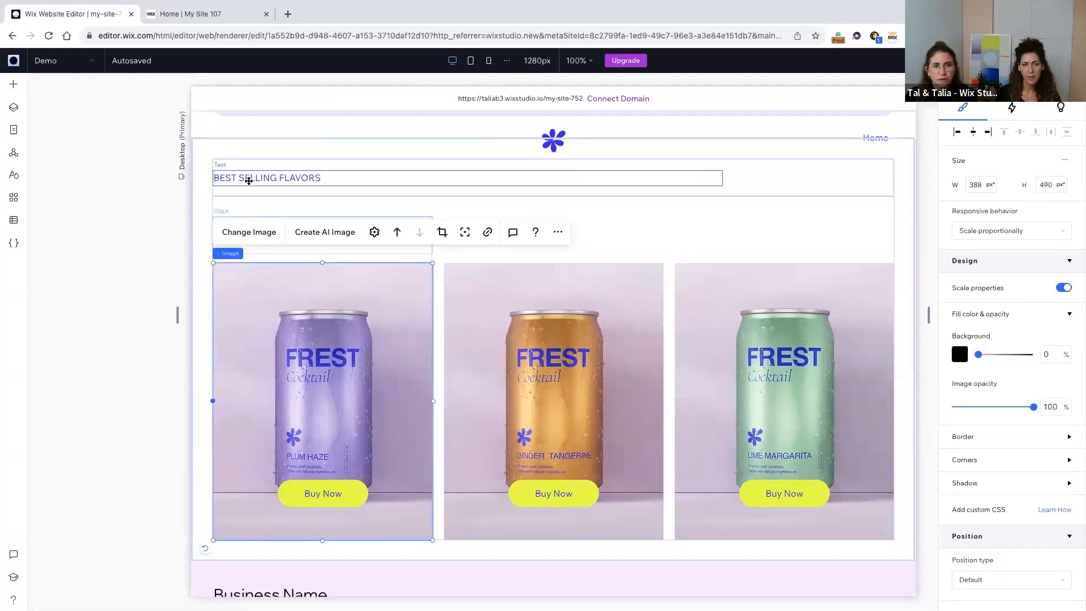
click(248, 180)
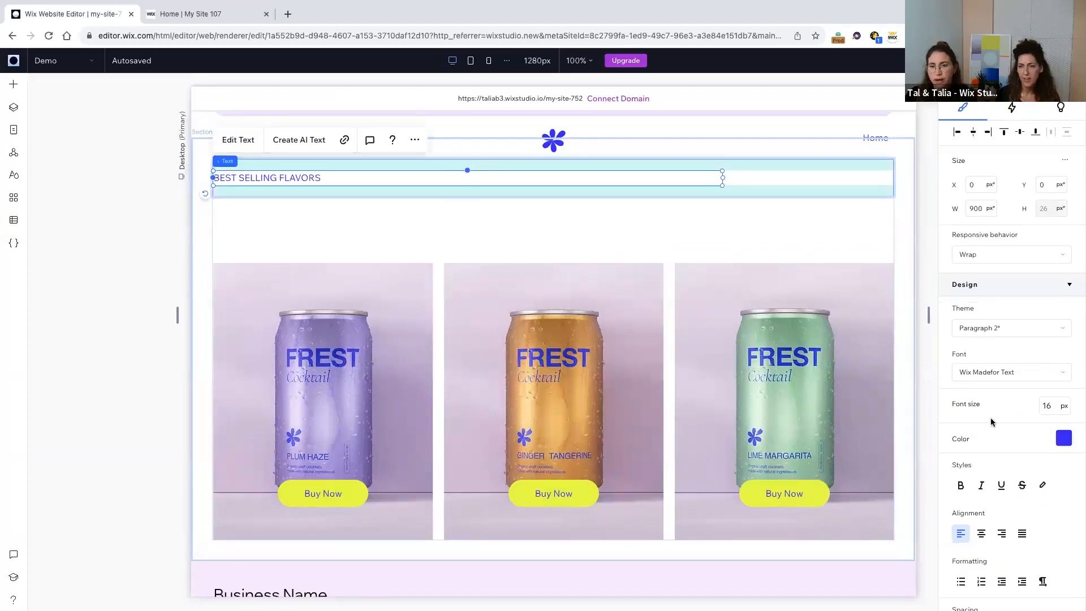
click(1063, 438)
click(973, 435)
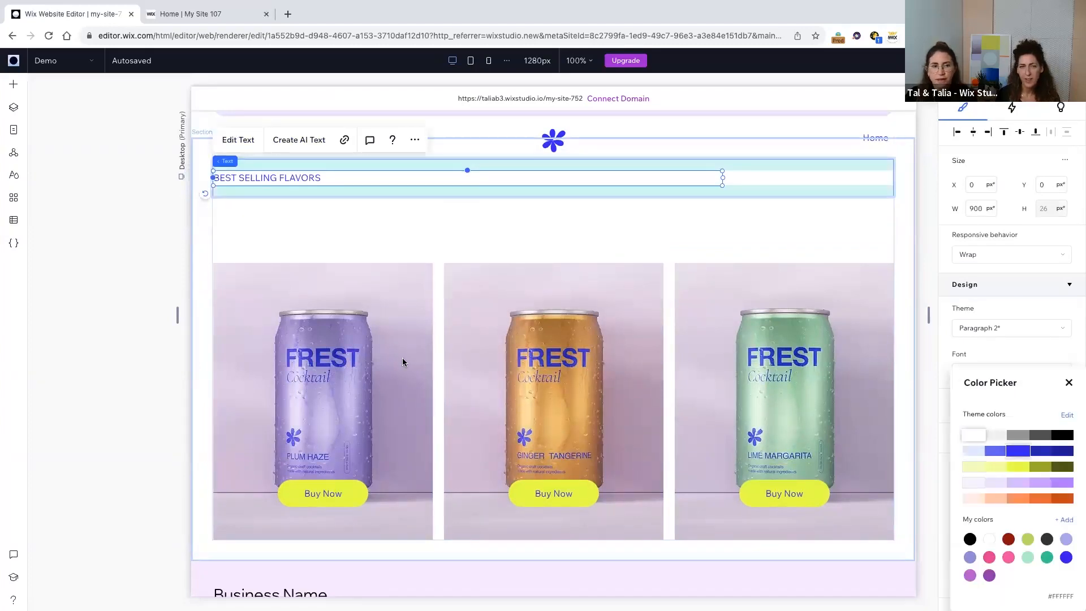
Fill the best selling flavors section's background with the blue theme color #1A34F6 at 100% opacity.
click(205, 334)
click(202, 332)
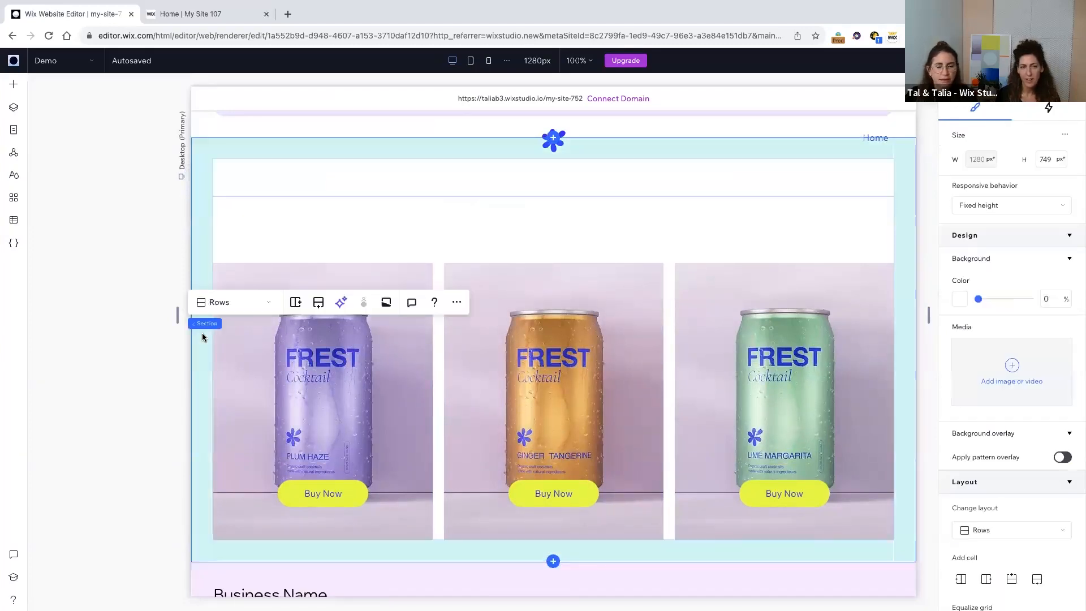
click(960, 300)
click(1020, 419)
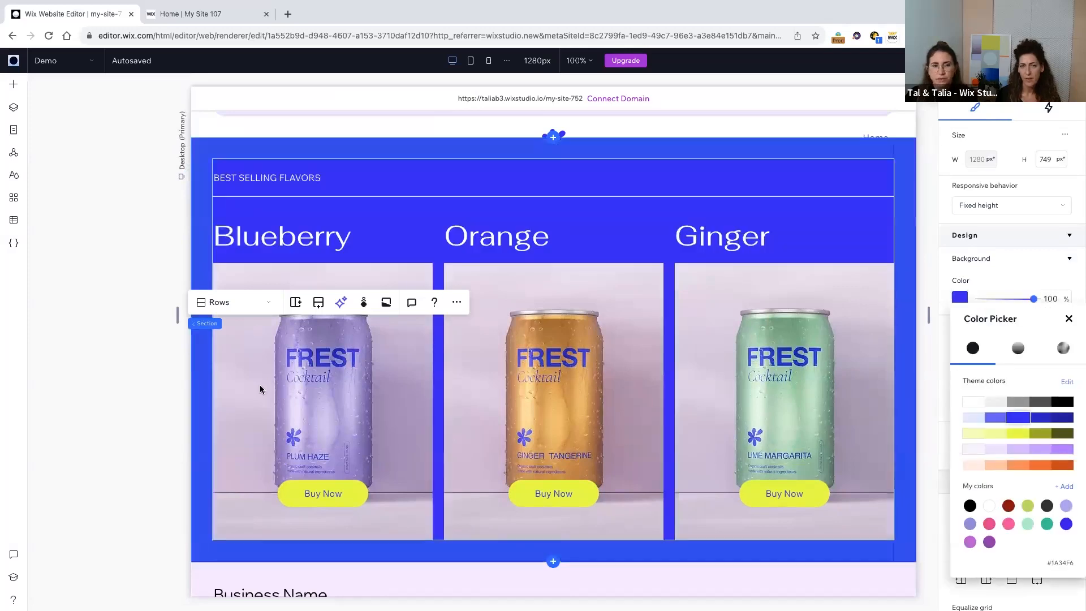
click(96, 354)
click(96, 355)
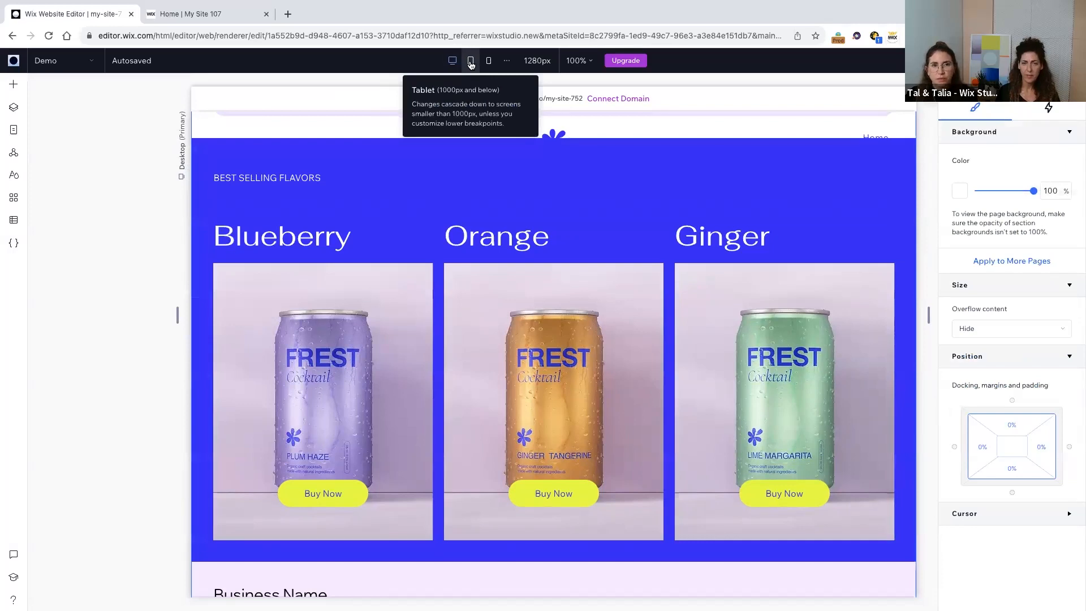
Check the section's layout at the tablet and mobile breakpoints and return to the desktop view.
click(470, 60)
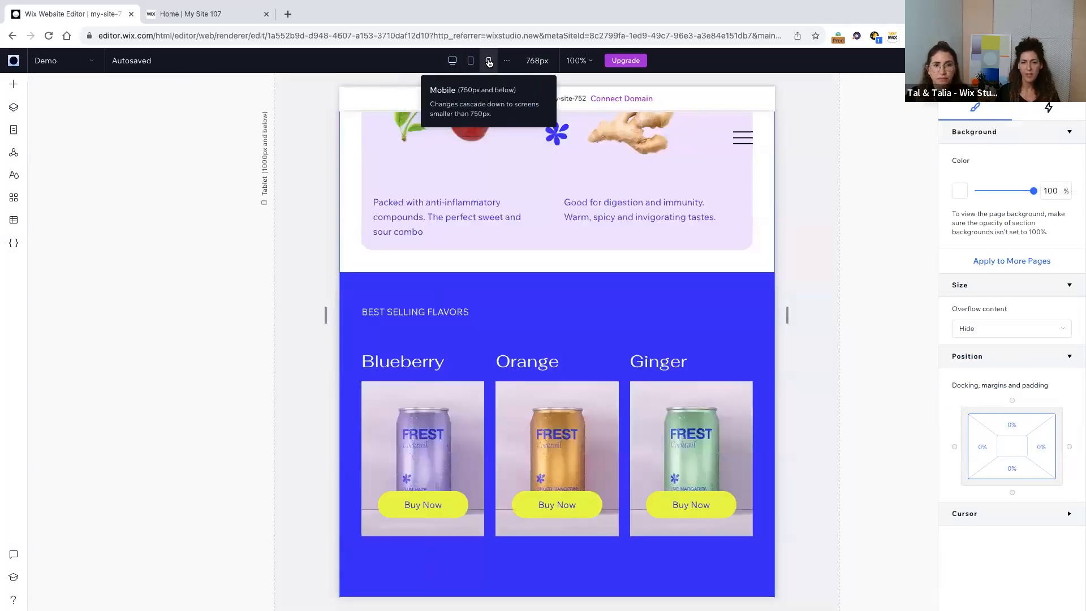
click(489, 61)
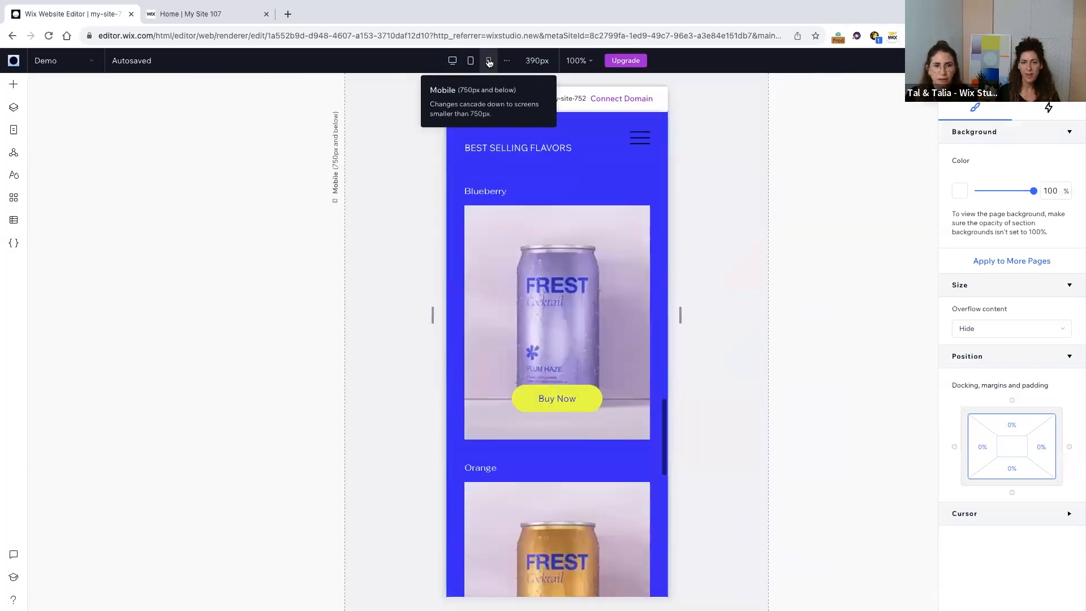
click(453, 61)
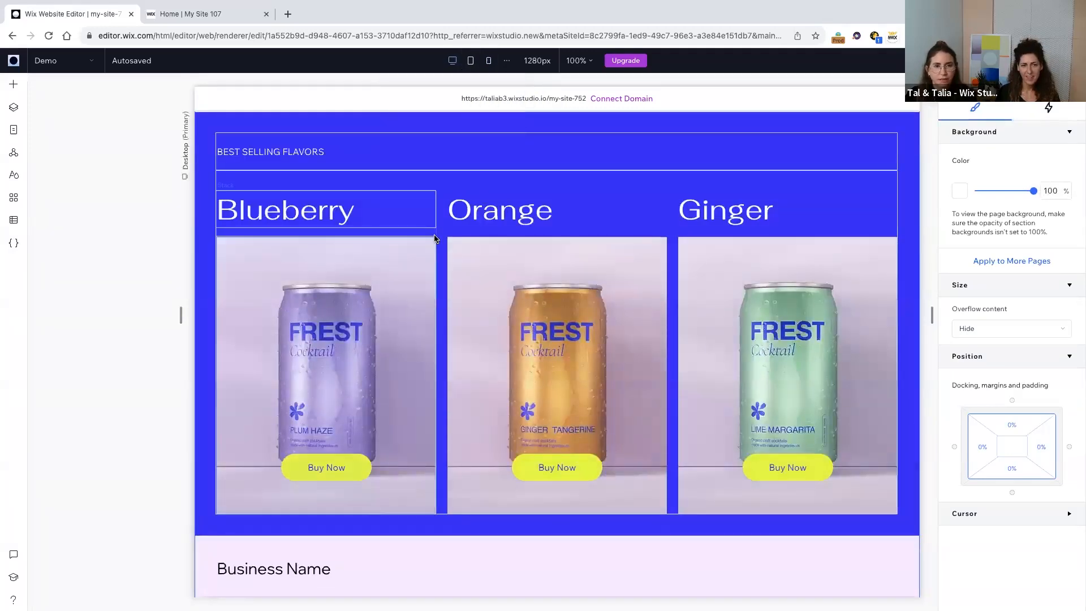
Replace the footer's "Business Name" title with the text "FREST" copied from the reference page.
scroll(435, 239, down, 5)
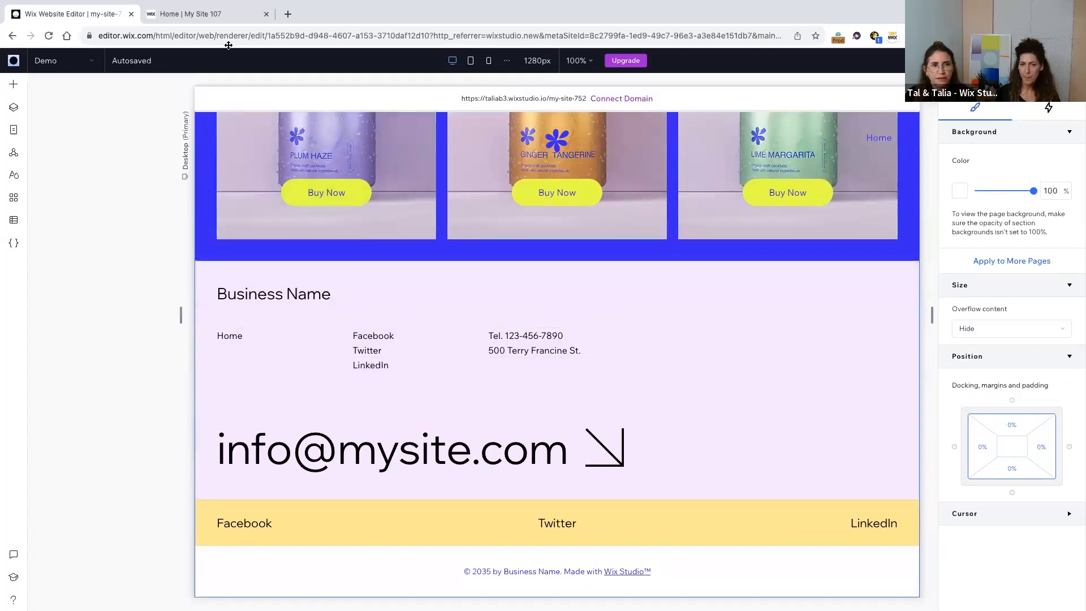
click(202, 17)
scroll(382, 232, down, 7)
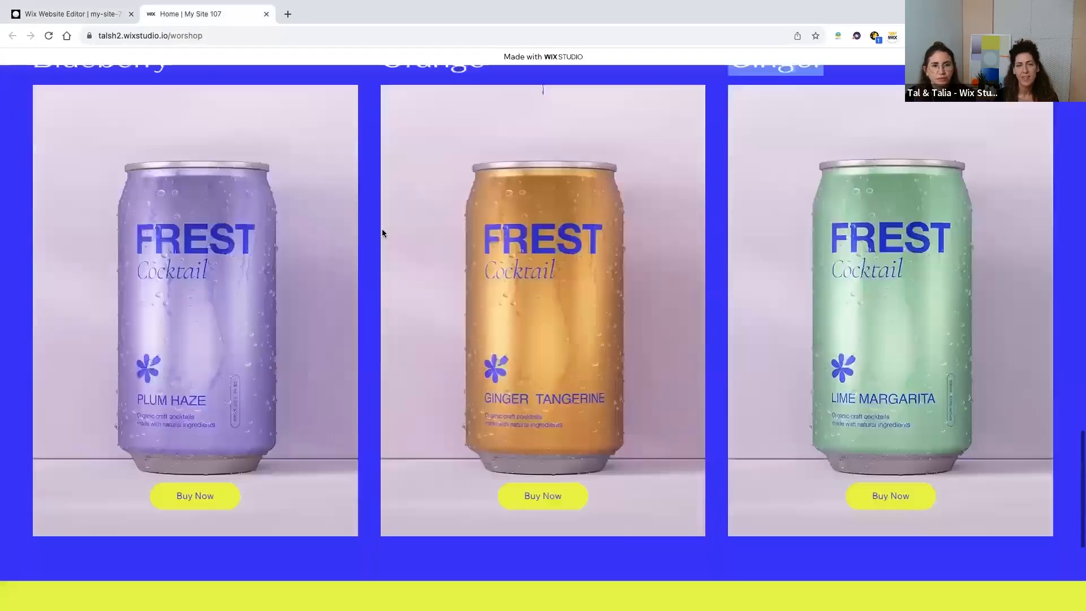
scroll(382, 229, down, 1)
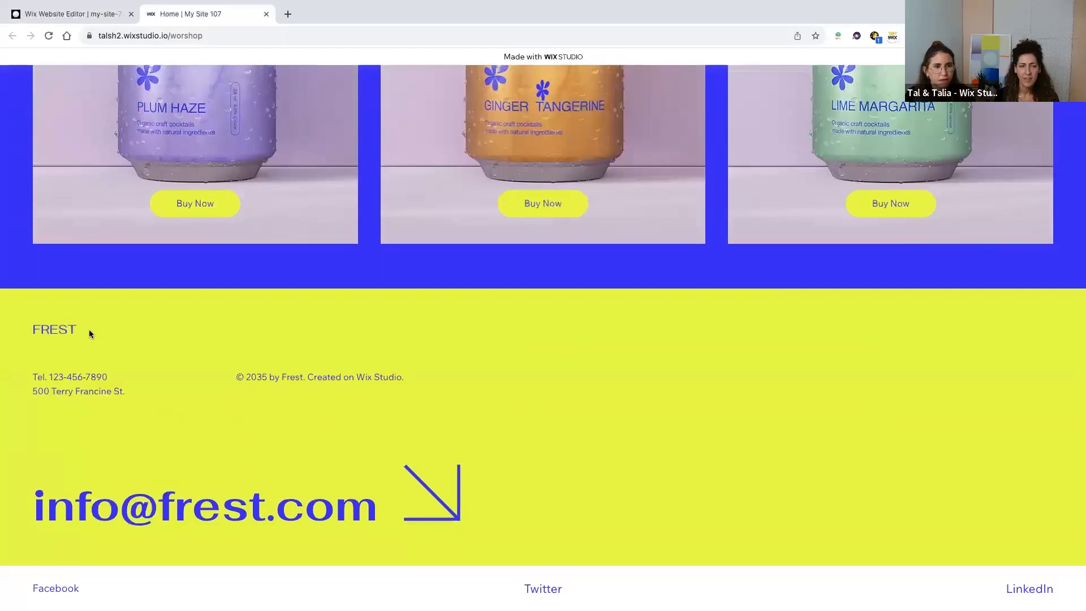
double_click(32, 328)
key(ctrl+c)
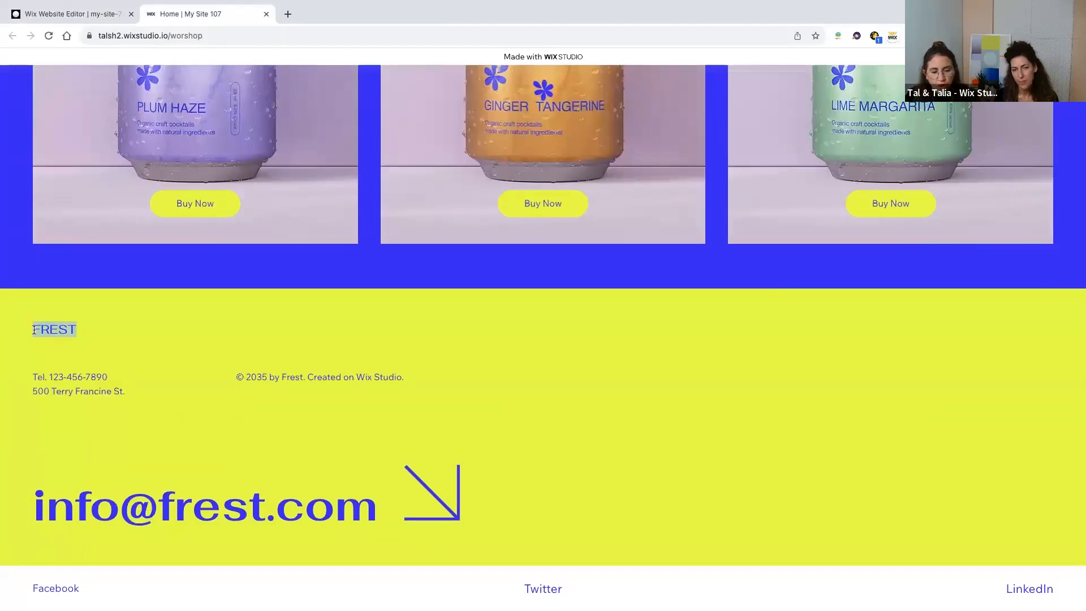
click(77, 47)
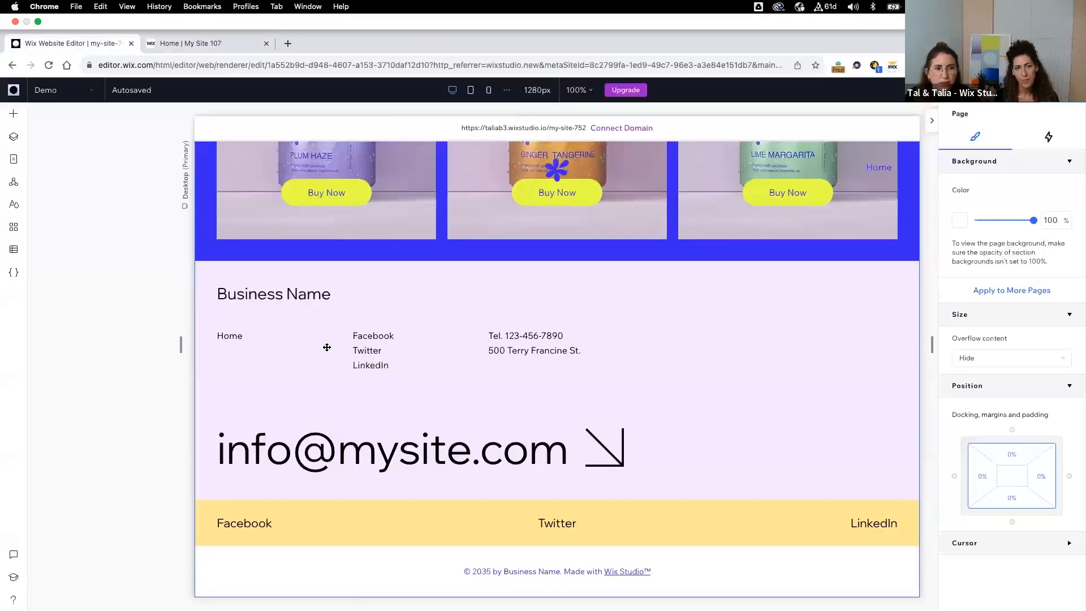
double_click(317, 294)
key(ctrl+v)
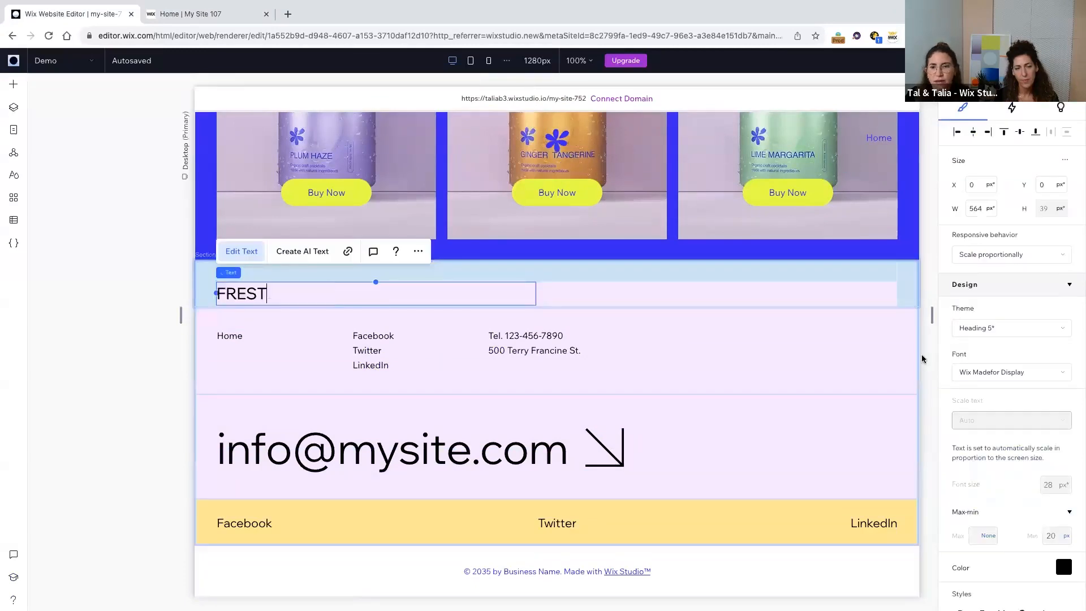
Apply the Paragraph 1 theme style to the footer's FREST title and set its responsive behavior to Wrap.
click(994, 333)
scroll(983, 462, down, 2)
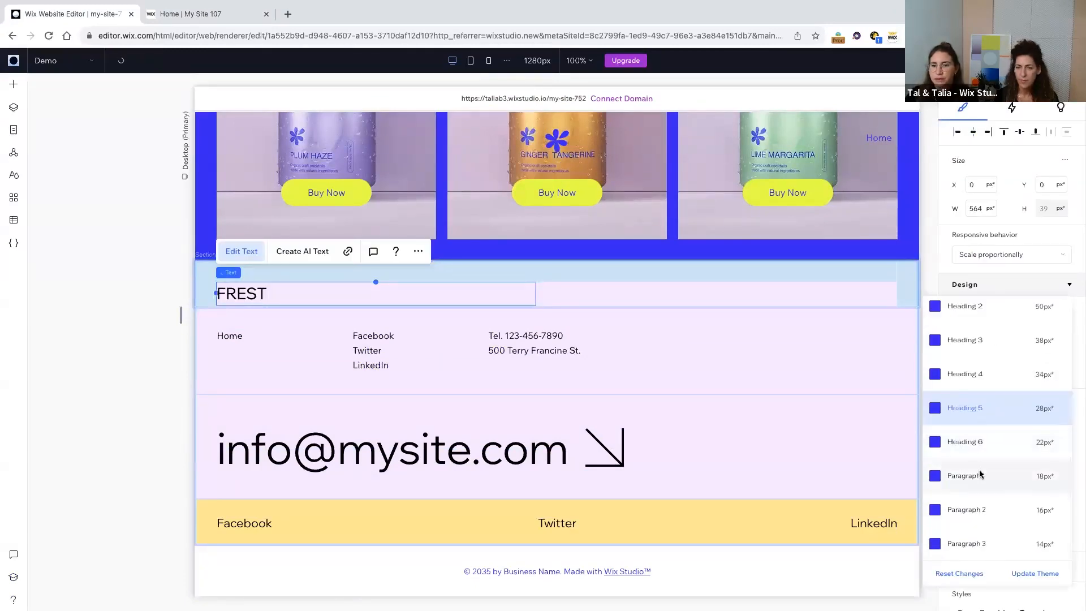
click(961, 478)
click(995, 258)
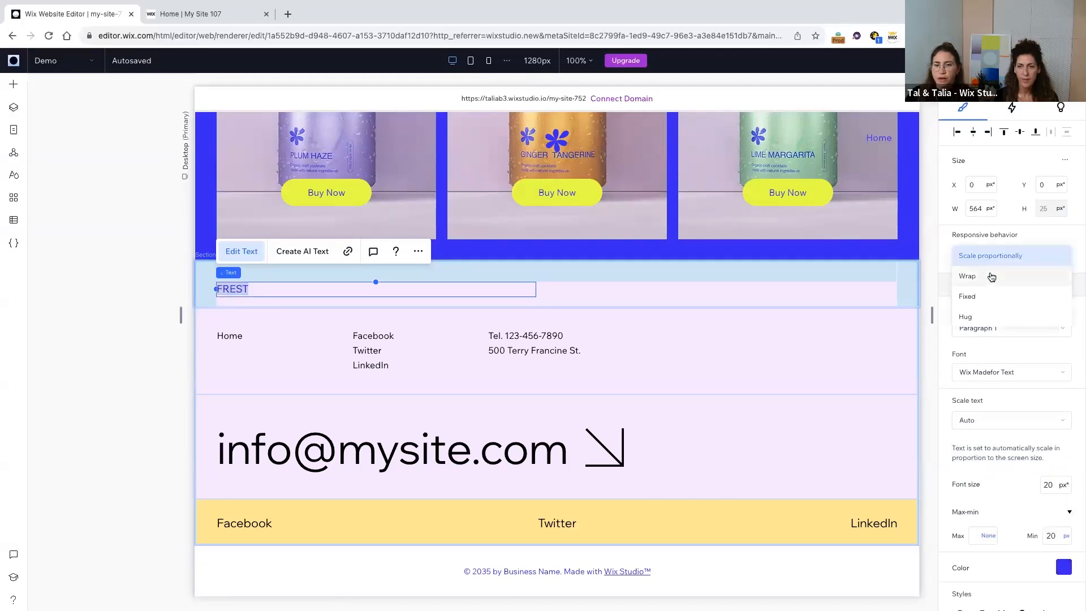
click(991, 276)
Set the line spacing of the footer's FREST title to 1.6.
scroll(1001, 427, down, 5)
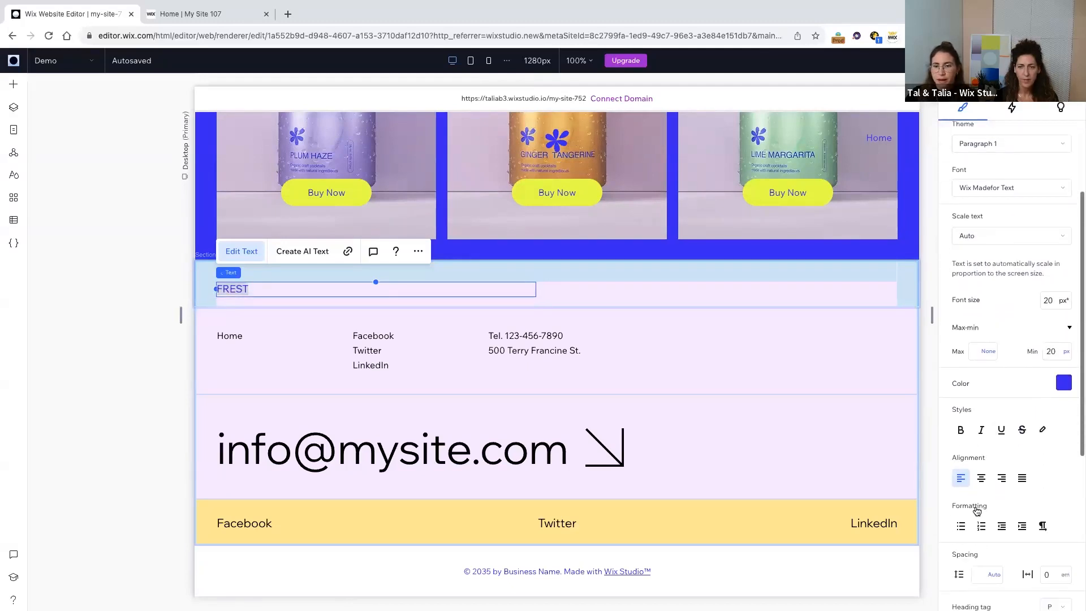
scroll(977, 497, down, 2)
click(977, 453)
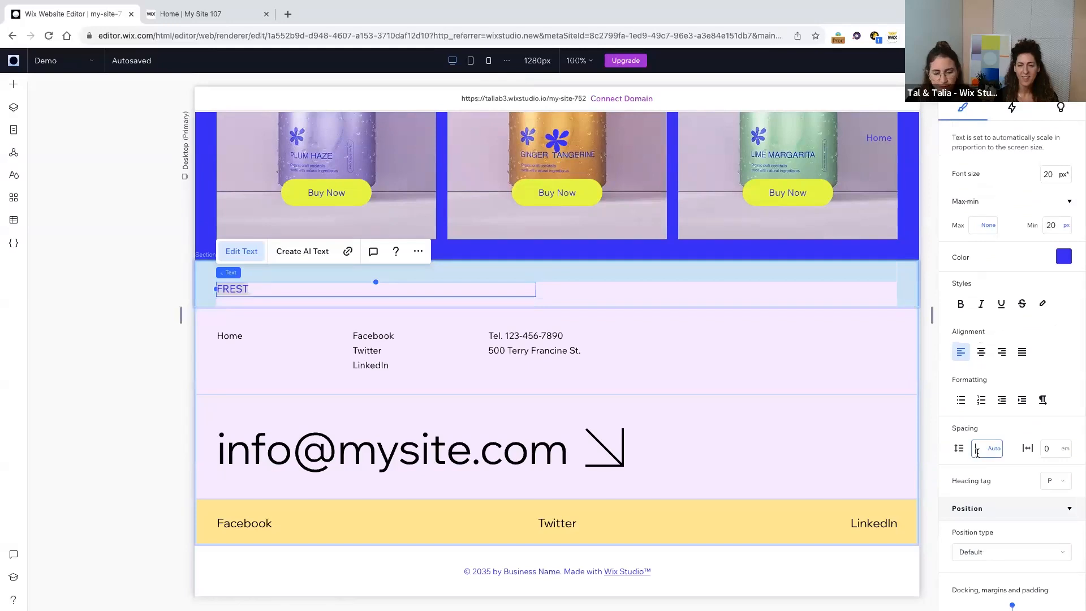
text(1.6)
key(Return)
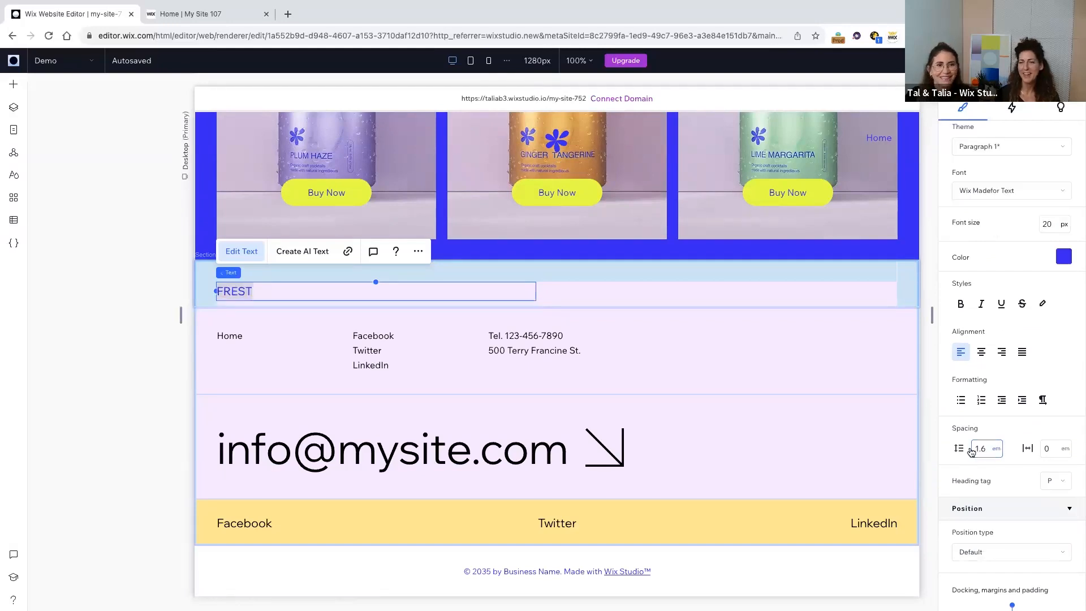
Delete the "Home" text from the footer's horizontal stack.
click(285, 335)
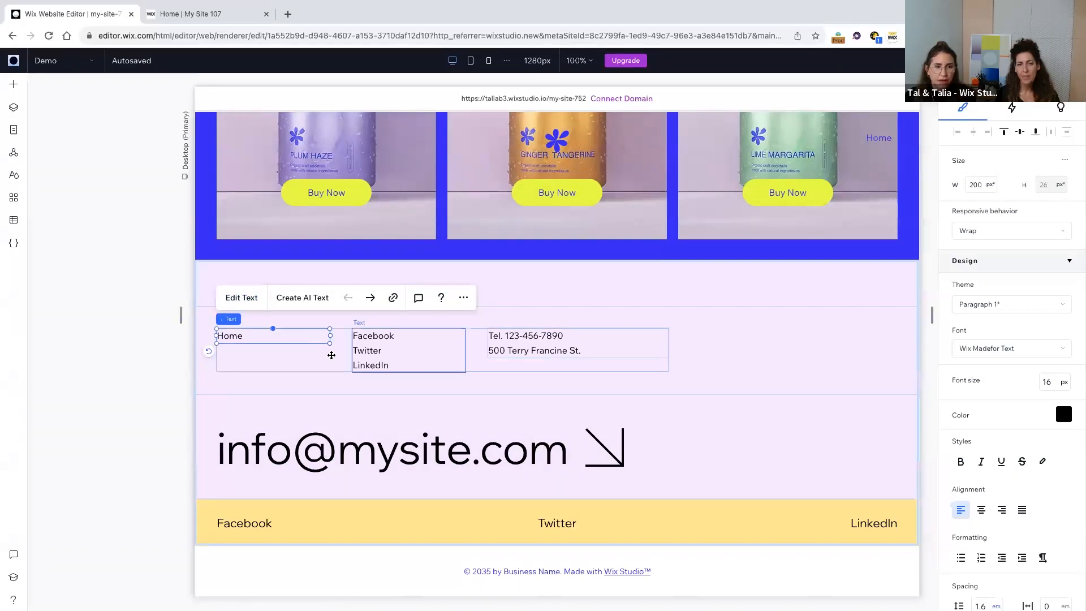
click(303, 351)
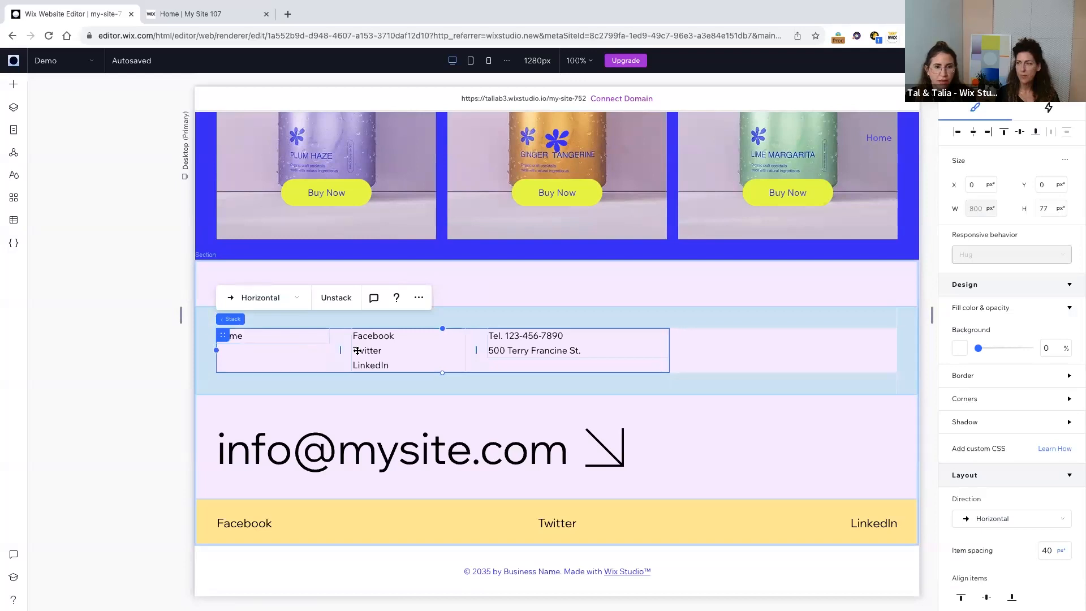
click(306, 342)
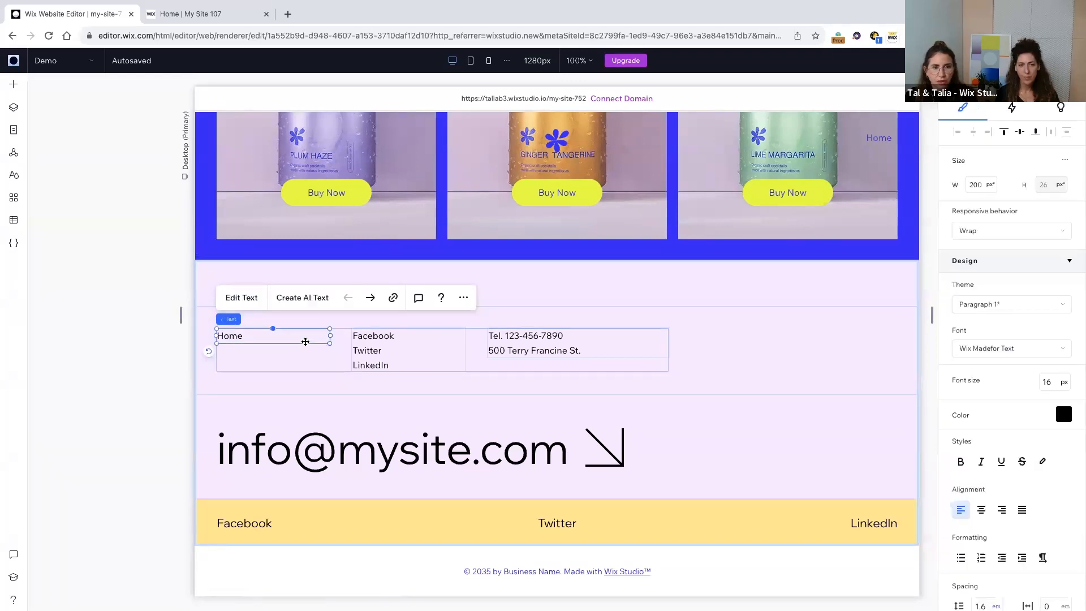
key(Delete)
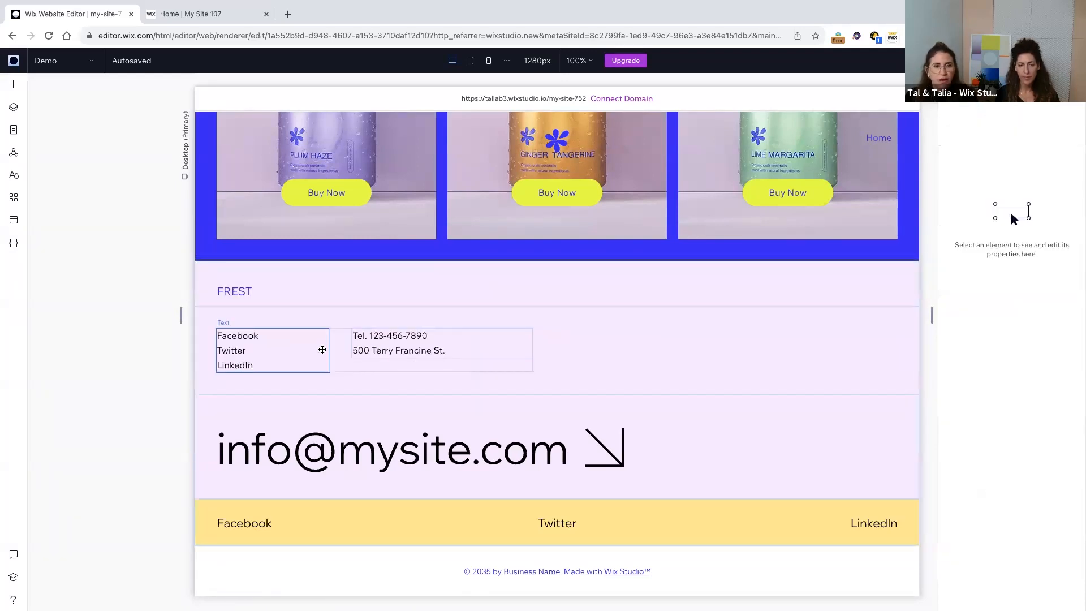
Replace the footer's Facebook, Twitter and LinkedIn text column with the phone and address lines copied from the reference page.
key(ctrl+Tab)
drag(126, 393, 29, 374)
key(ctrl+c)
click(60, 15)
click(242, 335)
double_click(242, 335)
key(ctrl+v)
Replace the footer stack's second text with "© 2035 by Frest. Created on Wix Studio." copied from the reference page.
click(174, 16)
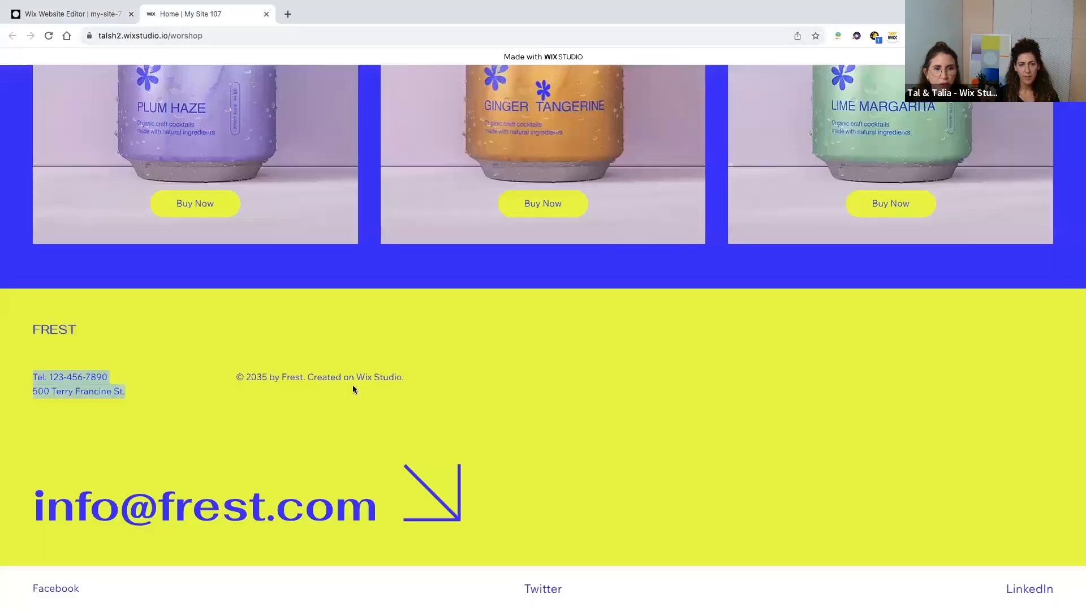
triple_click(356, 381)
key(super+c)
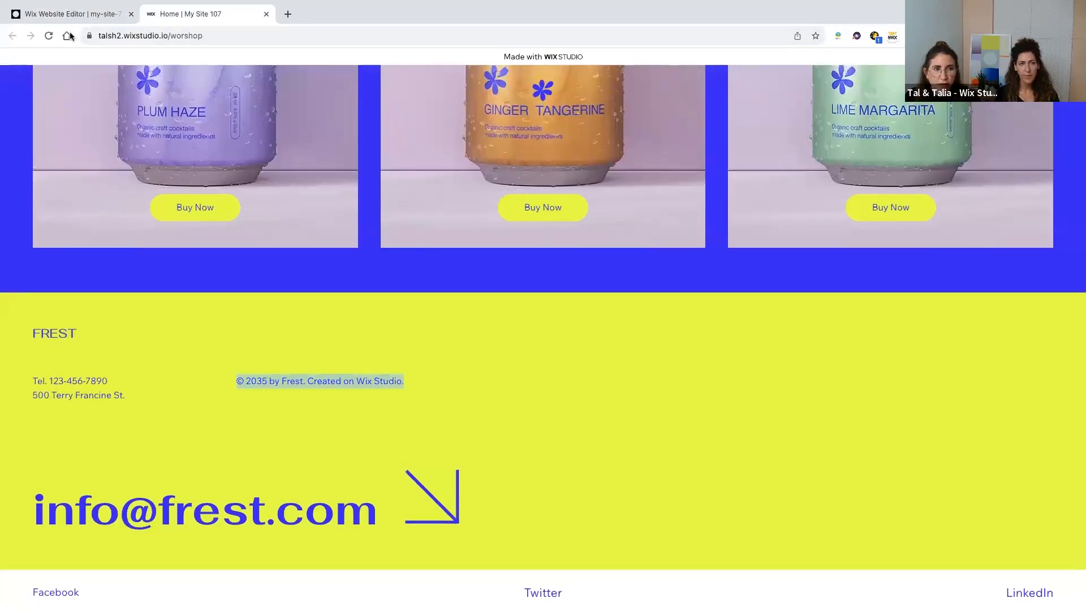
click(73, 13)
click(388, 340)
click(377, 301)
key(super+v)
click(396, 398)
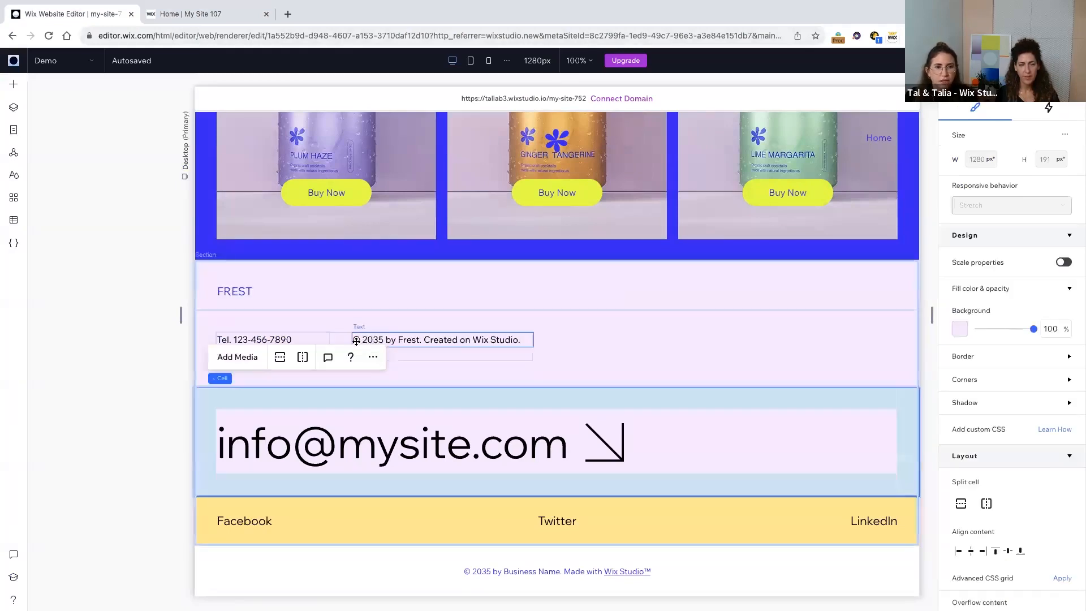
Widen the footer stack's item spacing between the contact and copyright texts to 100 px.
click(353, 340)
drag(357, 341, 415, 345)
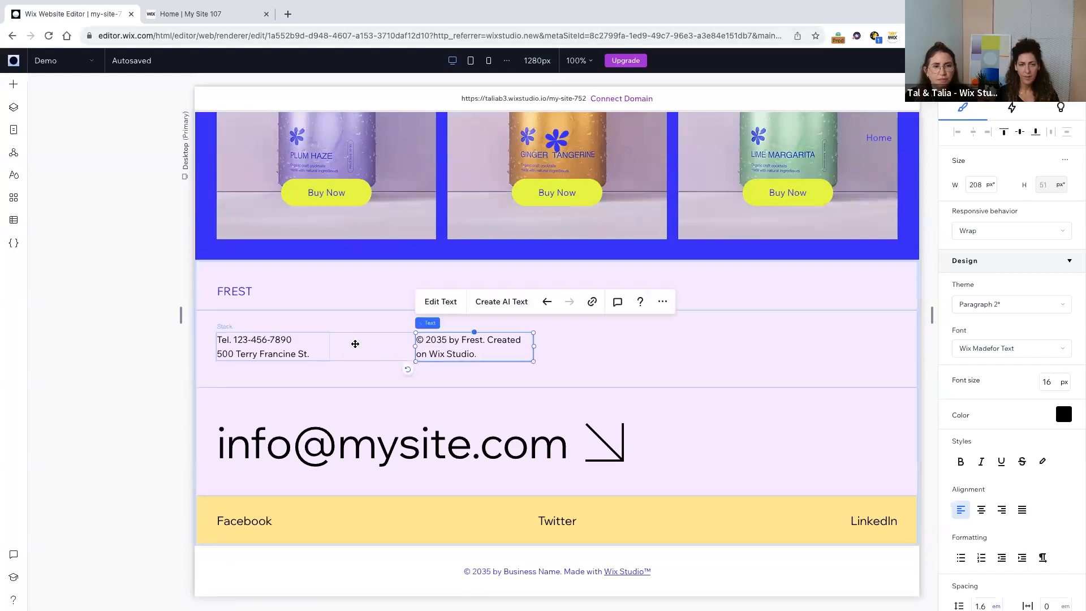
click(357, 342)
drag(372, 346, 343, 346)
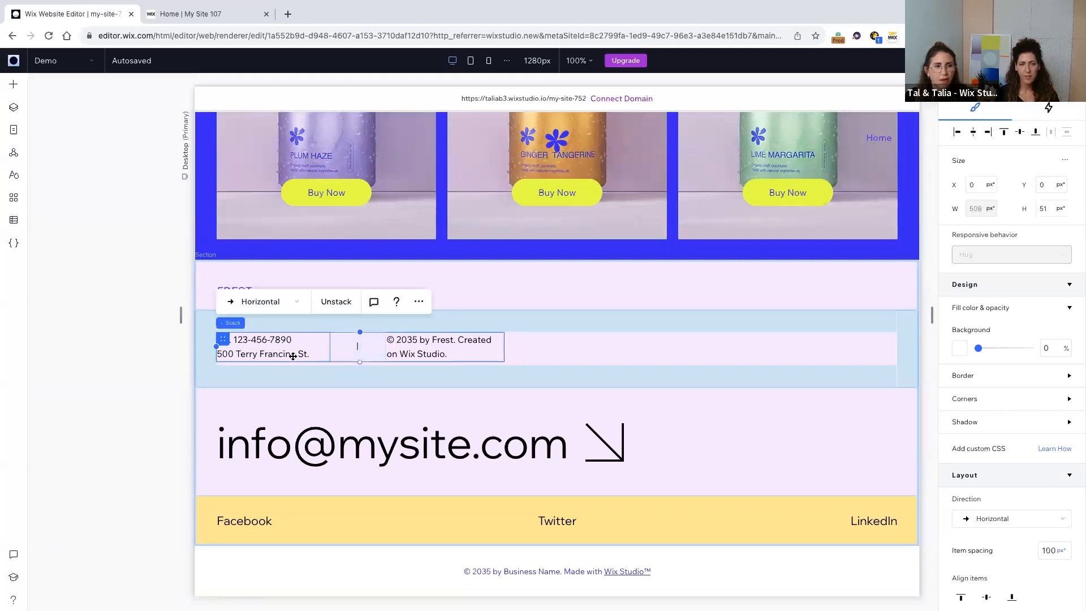
Reset the footer's contact and copyright texts to the Paragraph 2 theme style and enter a line spacing of 1.6.
click(293, 355)
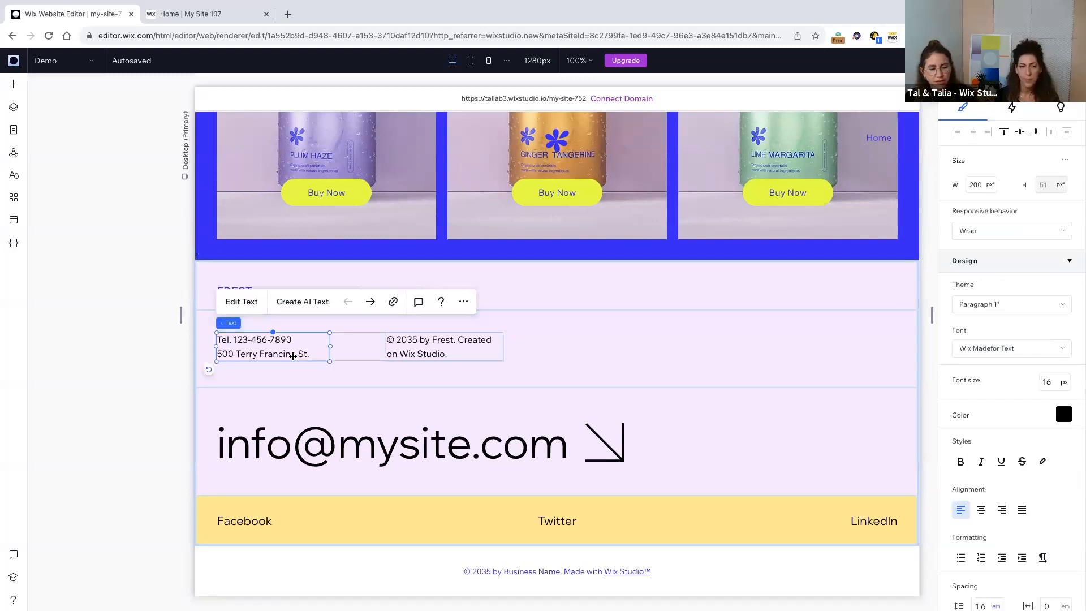
shift+click(436, 347)
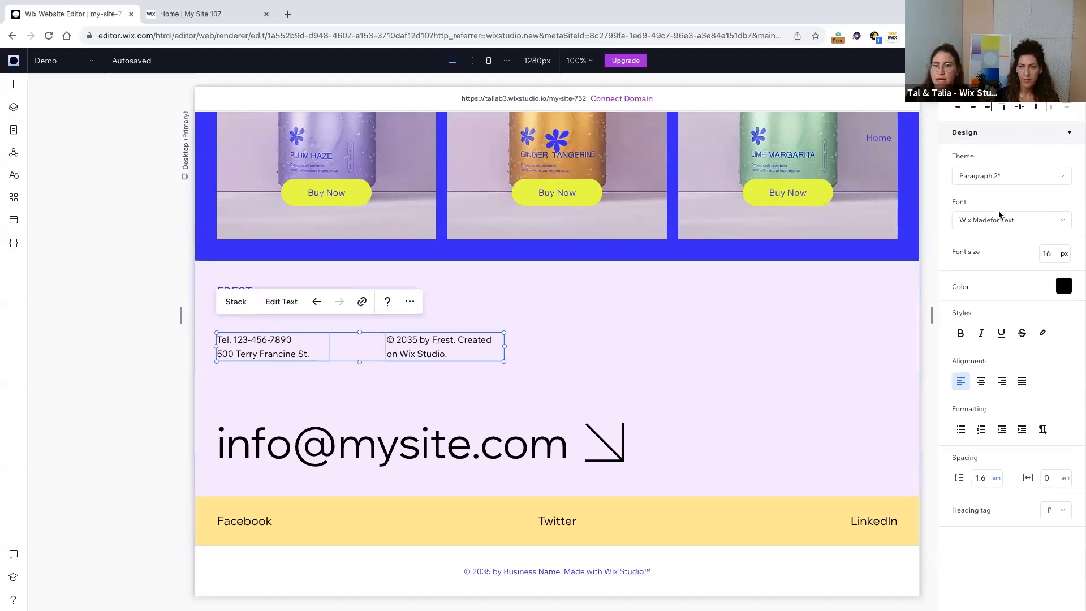
click(996, 180)
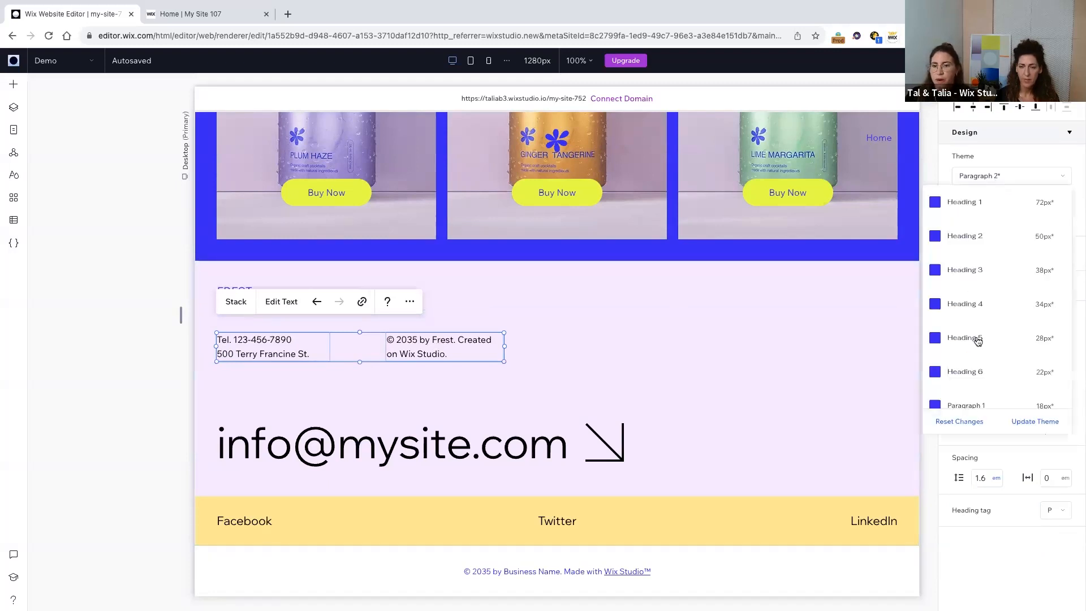
click(960, 422)
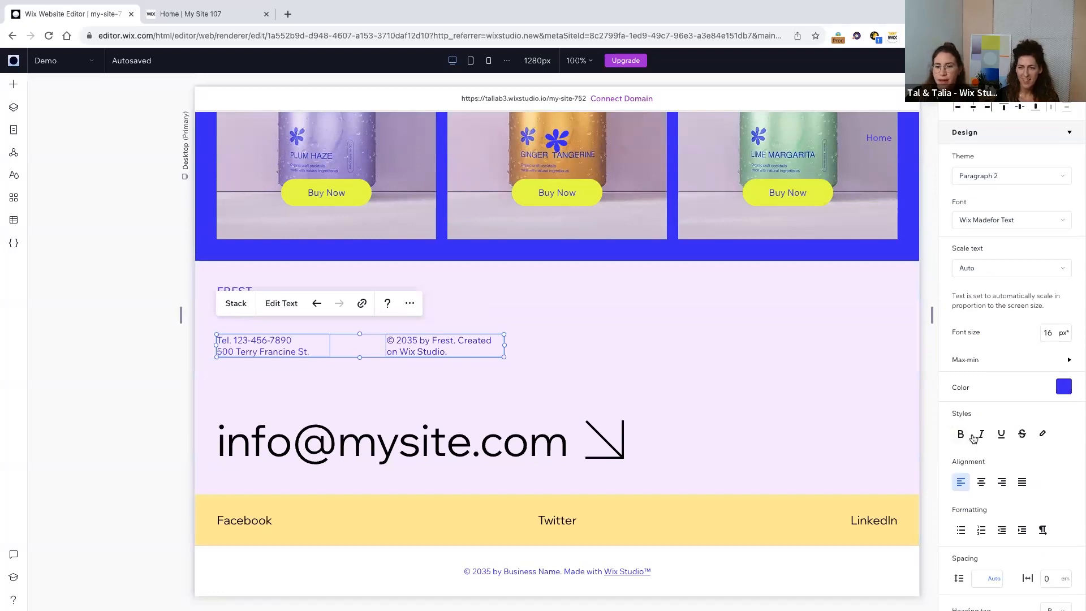
scroll(977, 557, down, 1)
click(978, 561)
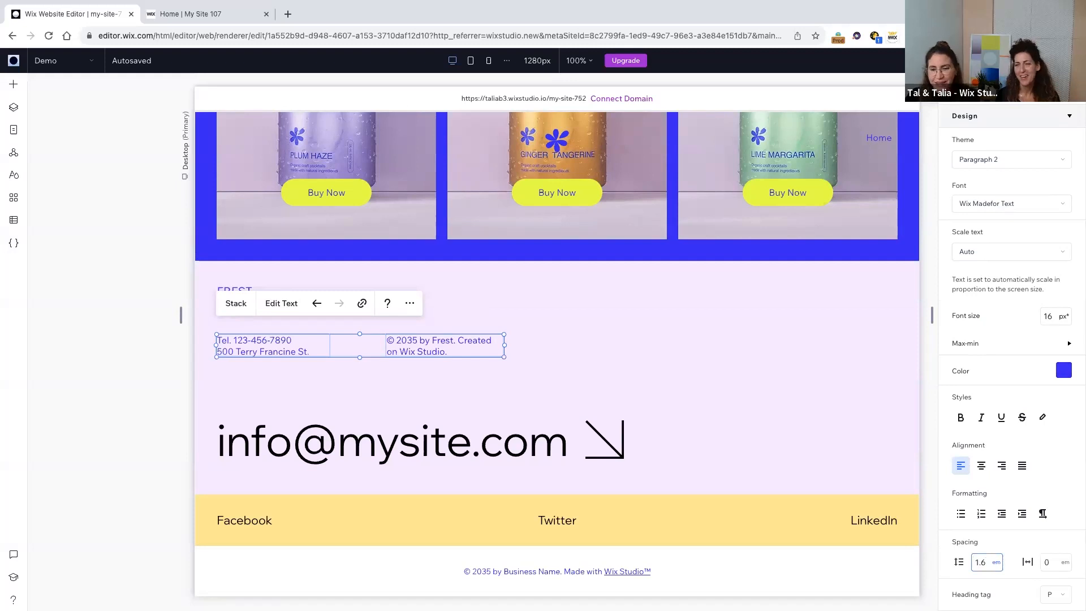
click(542, 366)
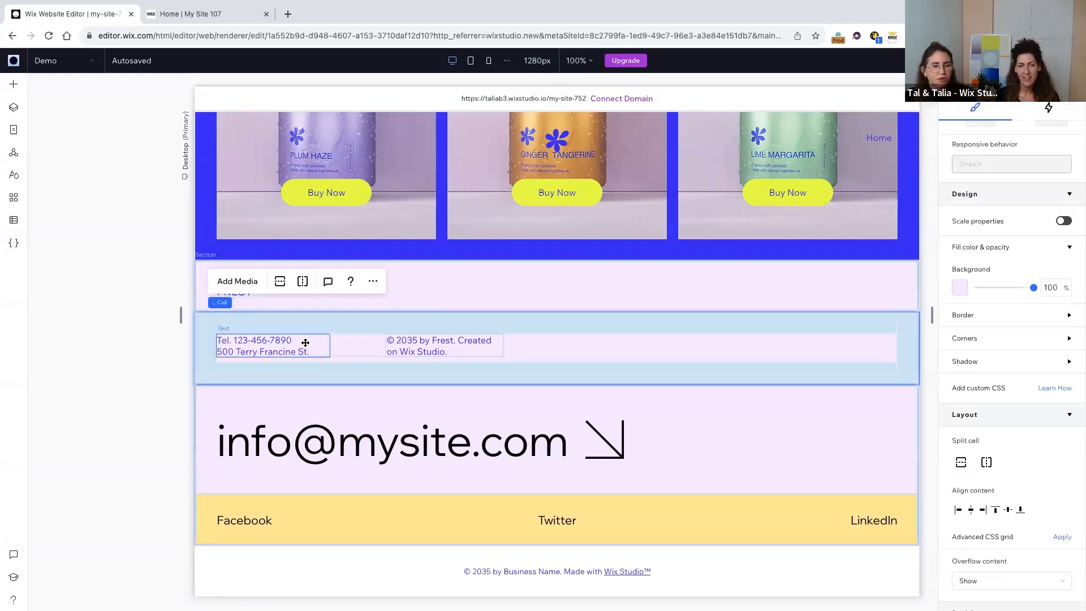
Set the responsive behavior of both the contact text and the copyright text in the footer to Wrap.
click(305, 343)
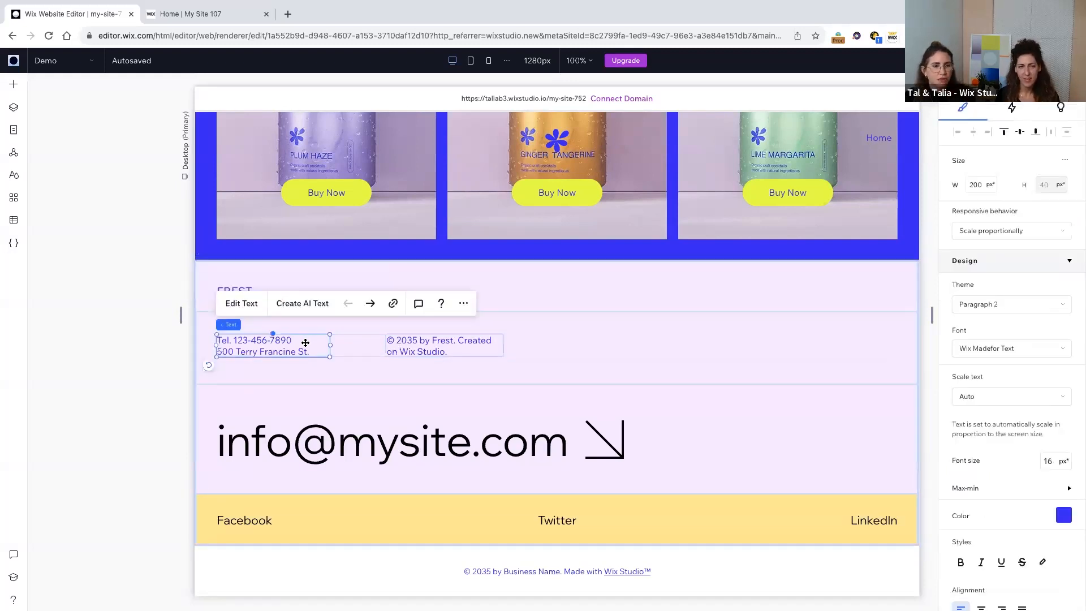
click(1007, 233)
click(1000, 252)
click(456, 344)
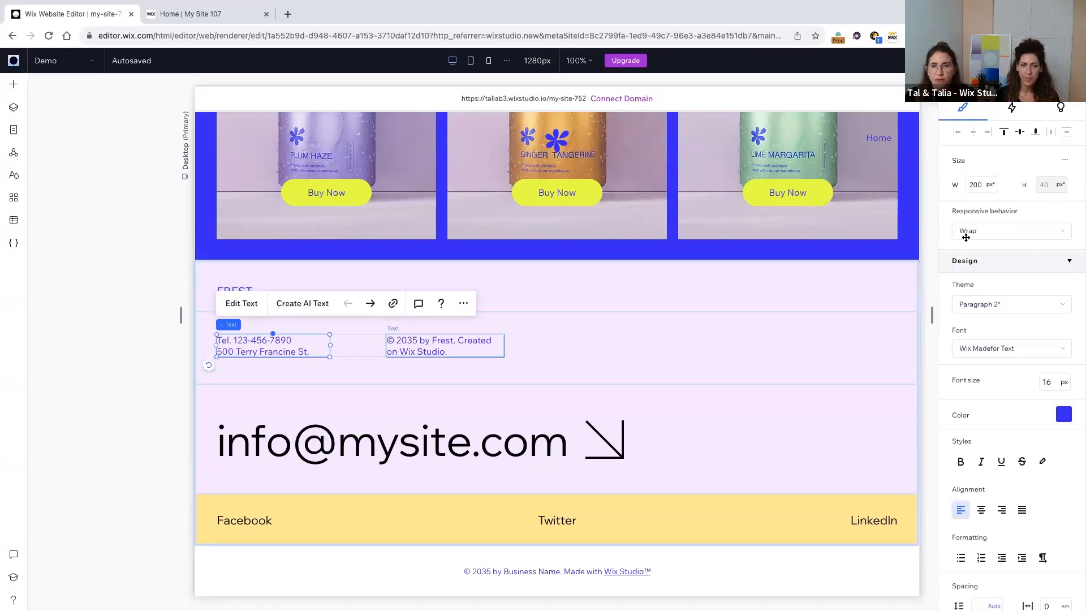
click(995, 239)
click(969, 252)
Replace the footer's large email text with the email address copied from the reference page.
key(ctrl+Tab)
drag(27, 513, 378, 522)
key(ctrl+c)
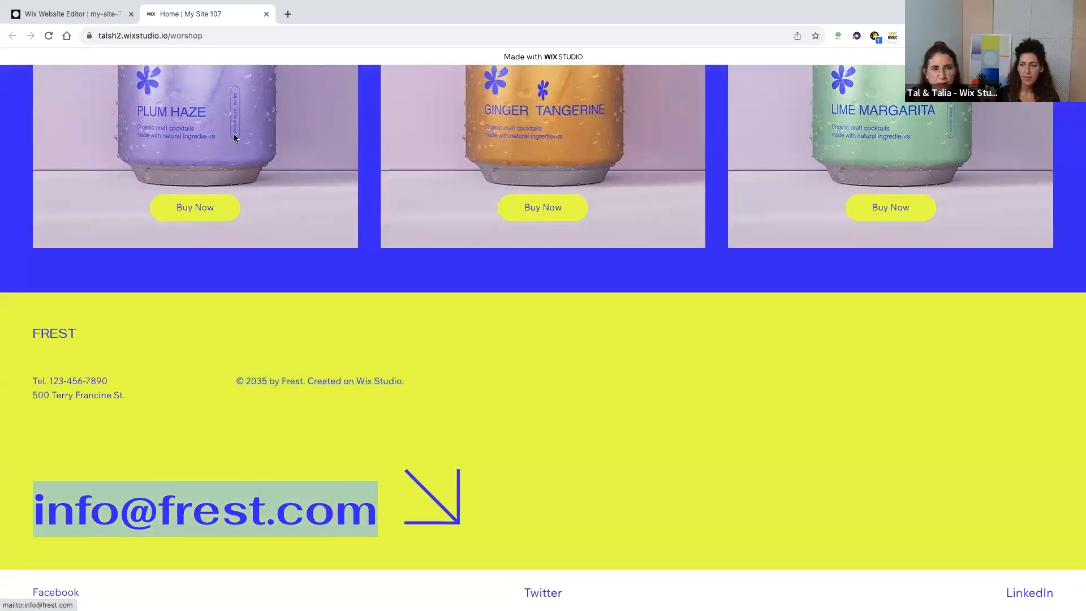
key(ctrl+Tab)
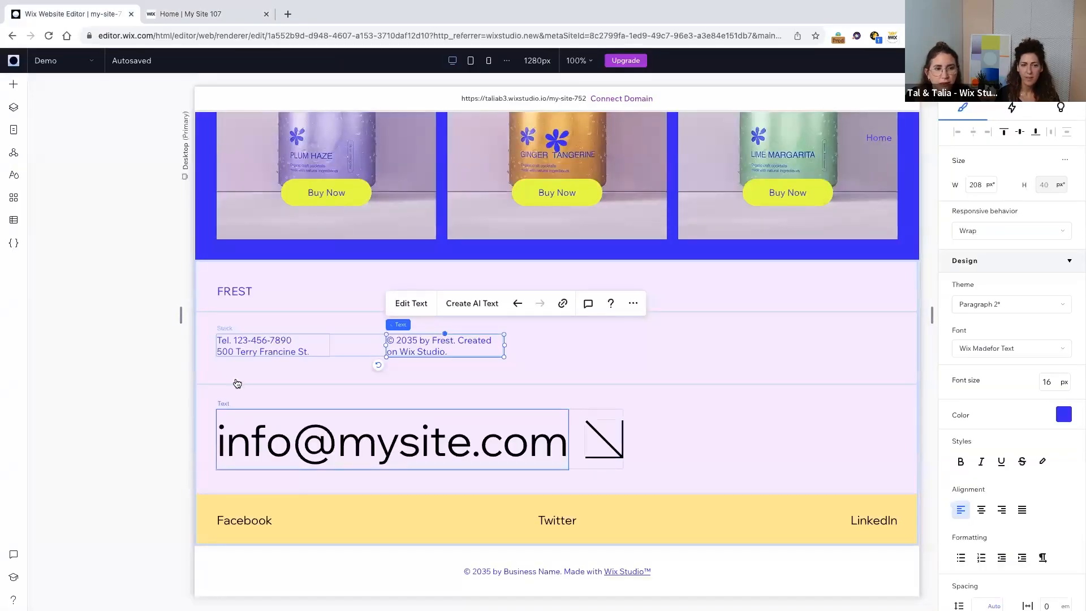
click(243, 435)
click(241, 378)
key(ctrl+v)
Reset the footer's email text to the Heading 1 theme style and set its maximum font size to 72 px.
click(526, 438)
click(527, 439)
click(1022, 305)
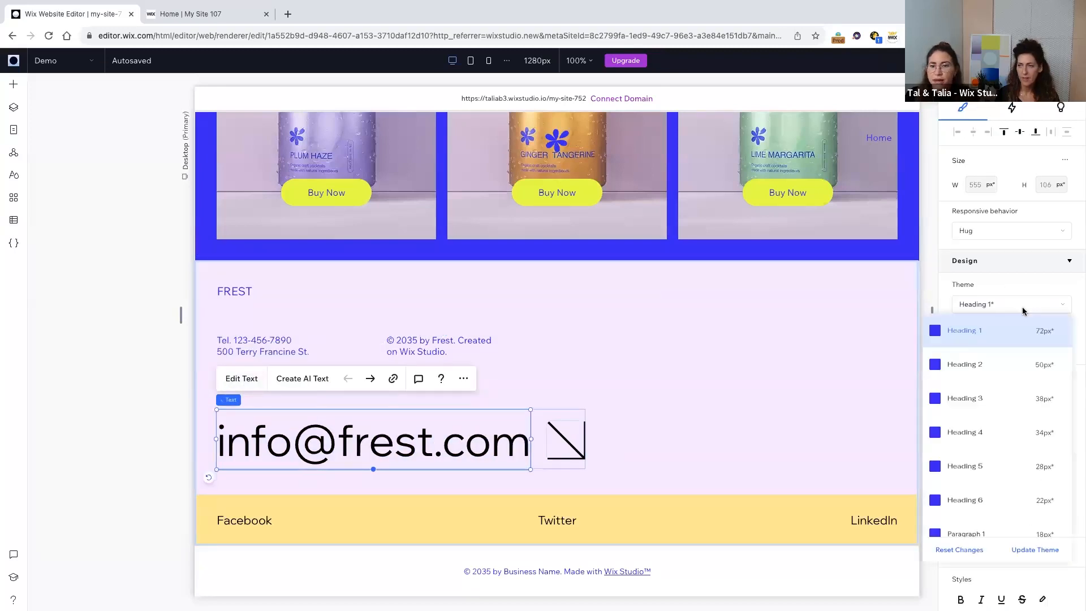
click(961, 551)
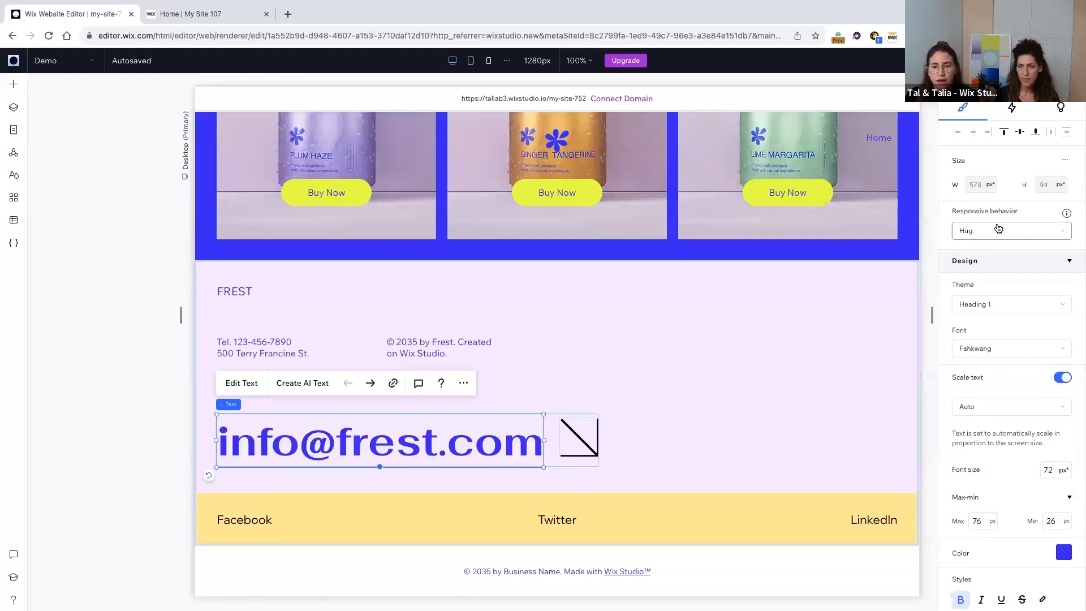
click(982, 521)
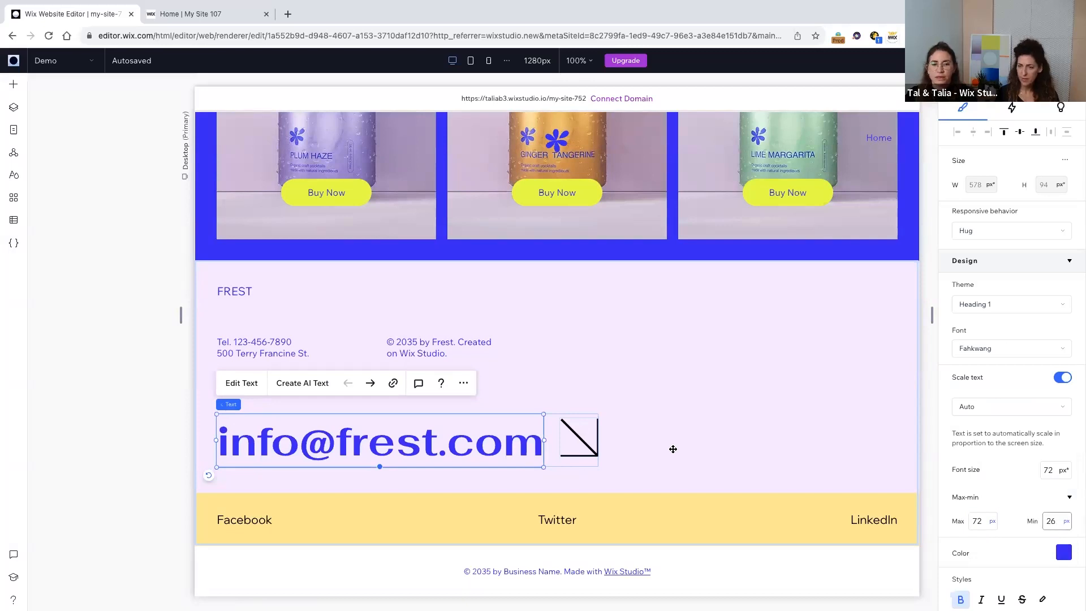
Fill the arrow shape beside the footer's email text with the blue theme color.
click(572, 436)
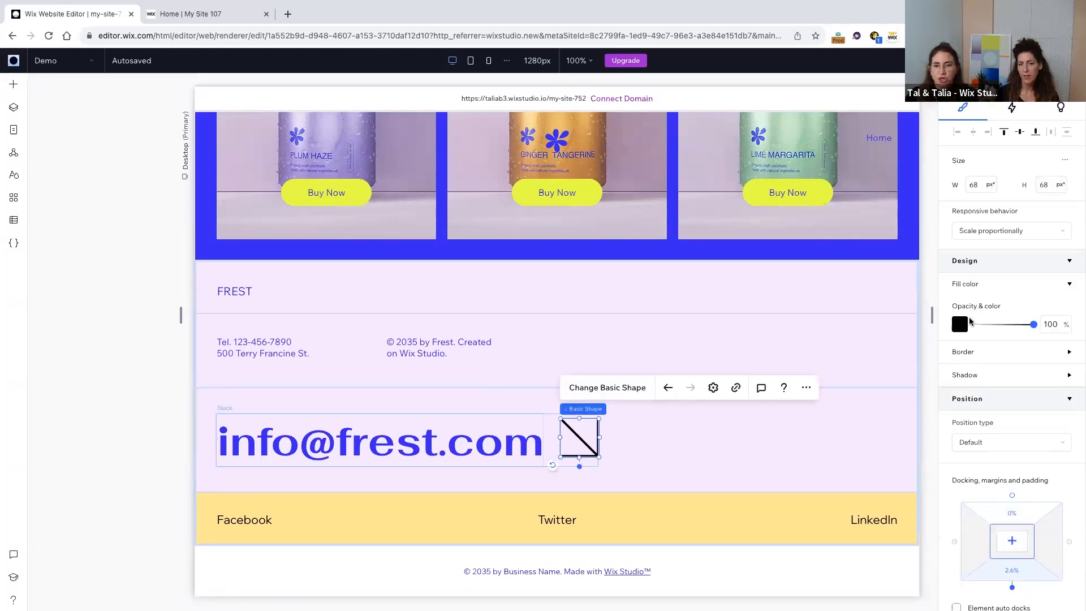
click(960, 324)
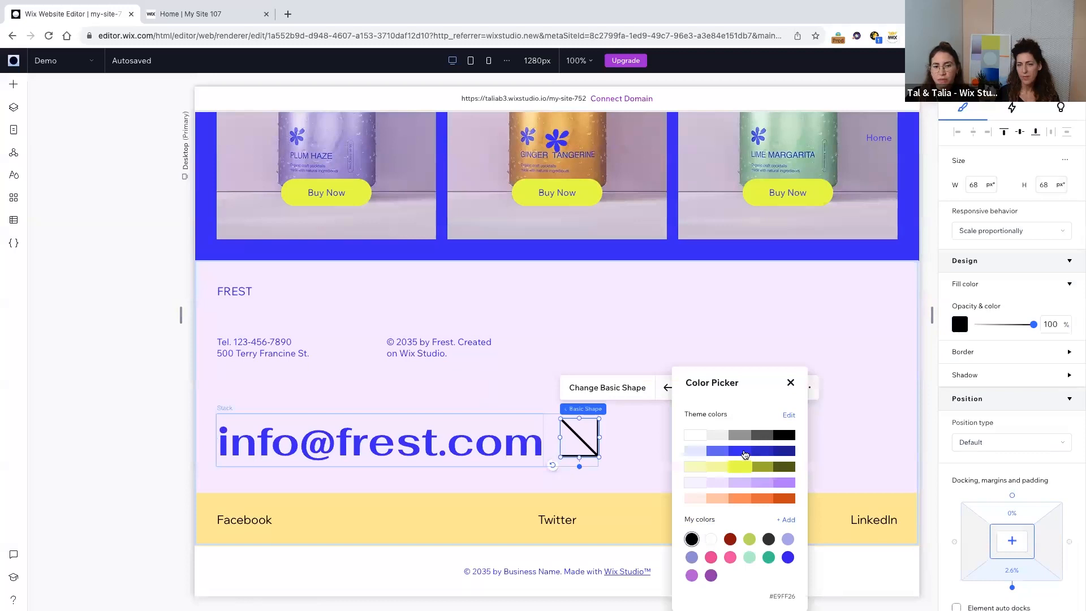
click(739, 451)
click(829, 432)
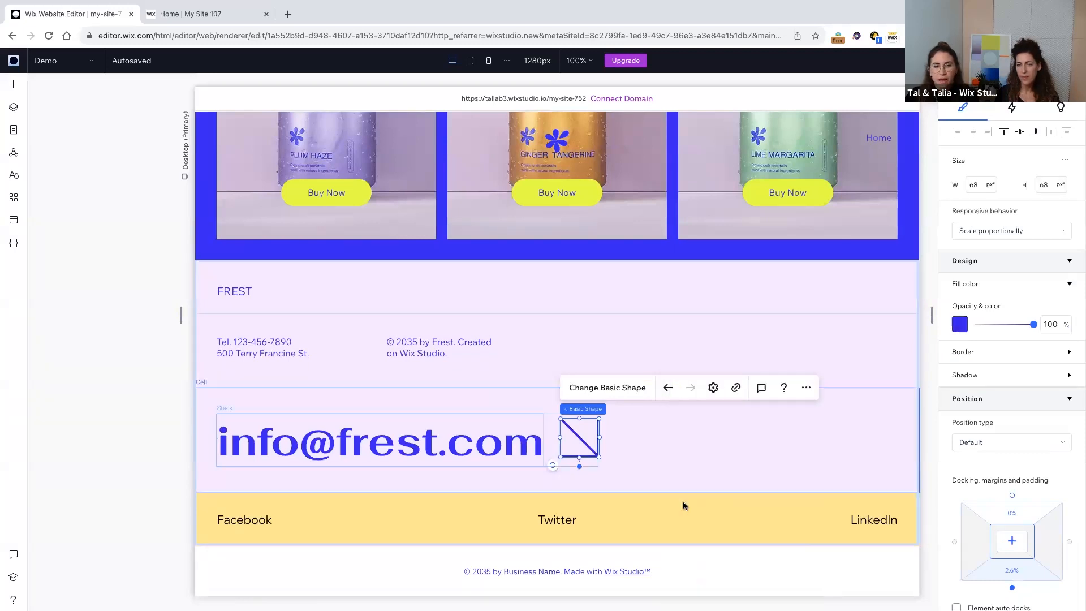
Apply the Paragraph 1 theme style to the footer's Facebook, Twitter and LinkedIn texts together.
click(258, 520)
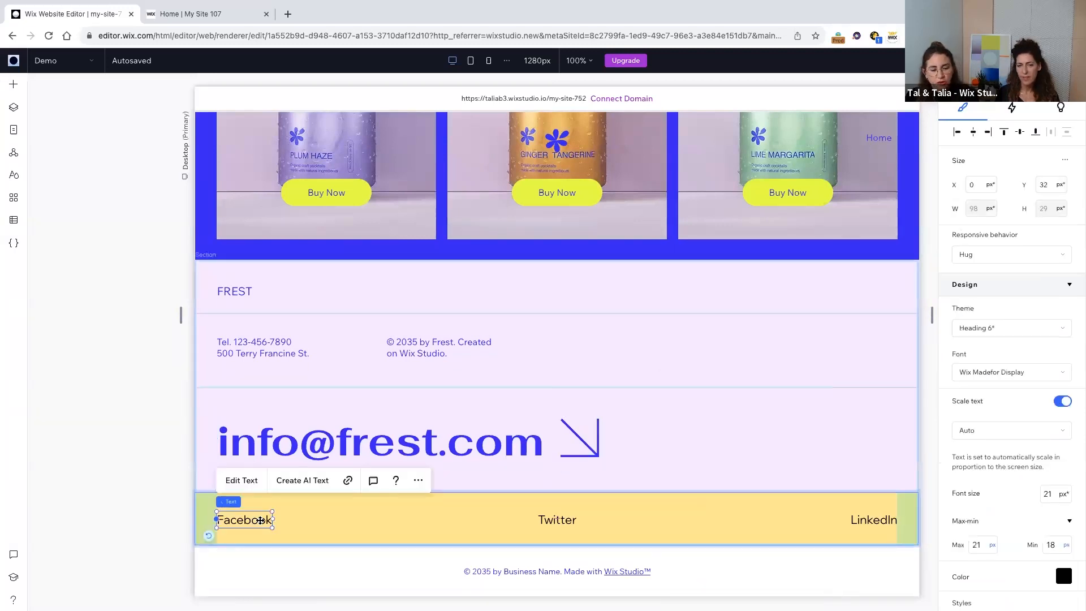
shift+click(574, 520)
shift+click(850, 521)
click(1006, 176)
scroll(1002, 315, down, 2)
click(1000, 317)
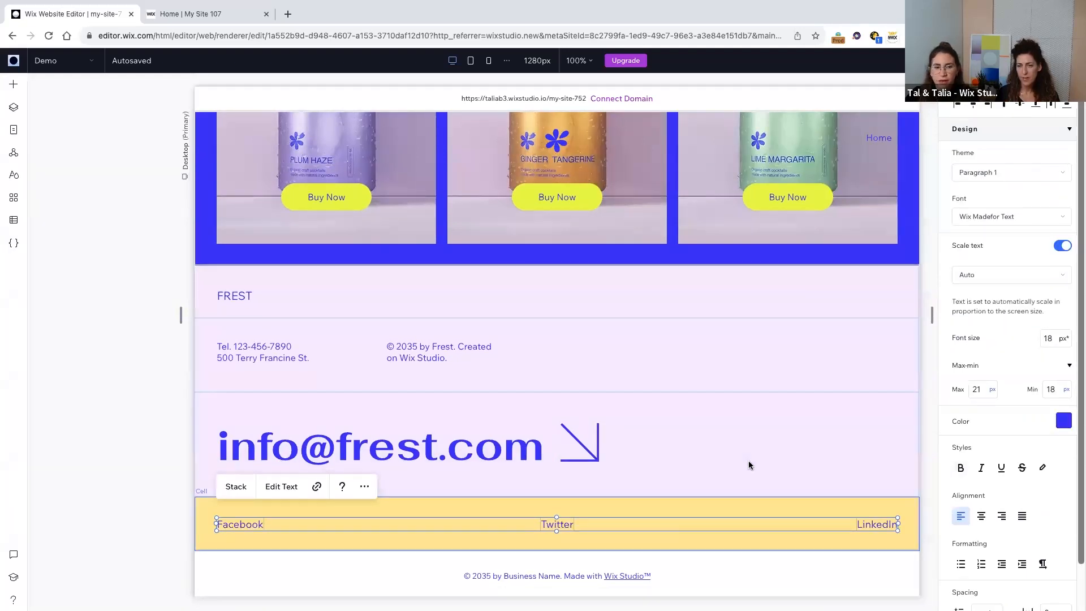
click(225, 524)
click(230, 523)
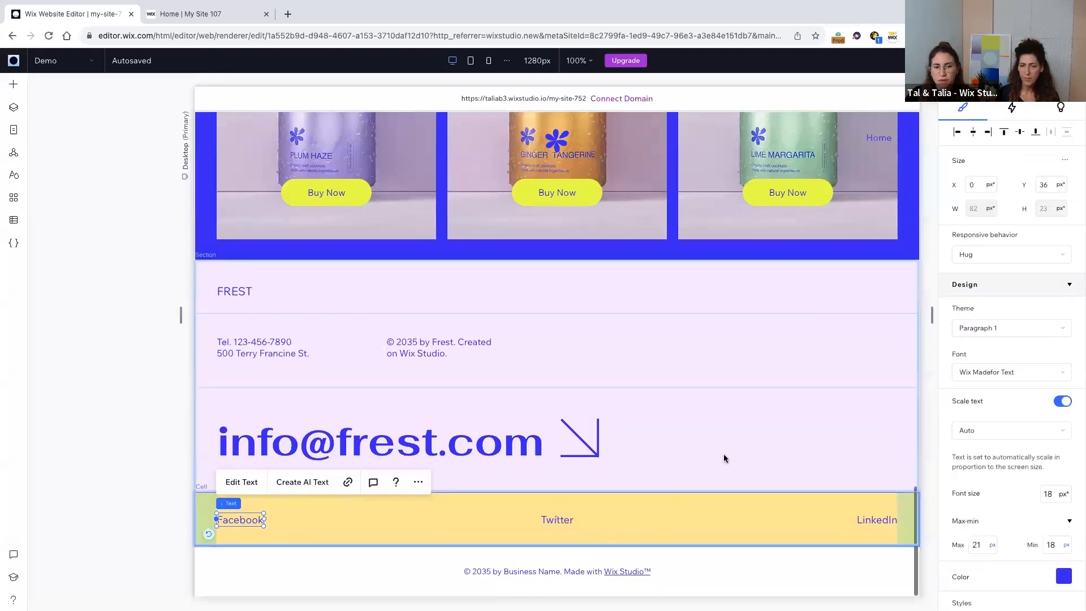
Set the background of the footer cell holding the social links to the white theme color #FFFFFF.
click(673, 524)
click(673, 523)
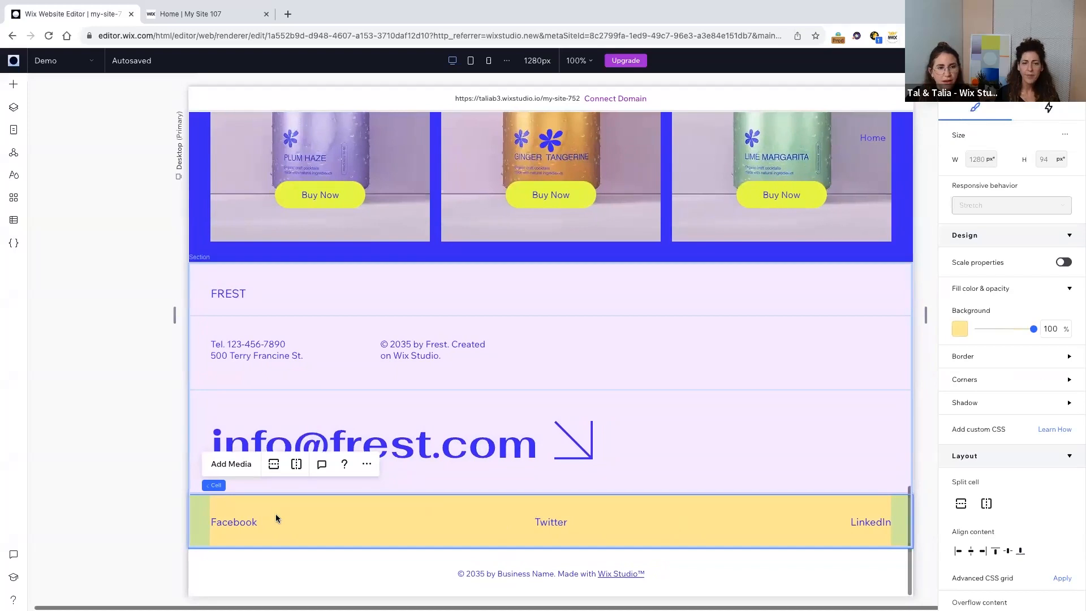
click(959, 328)
click(969, 397)
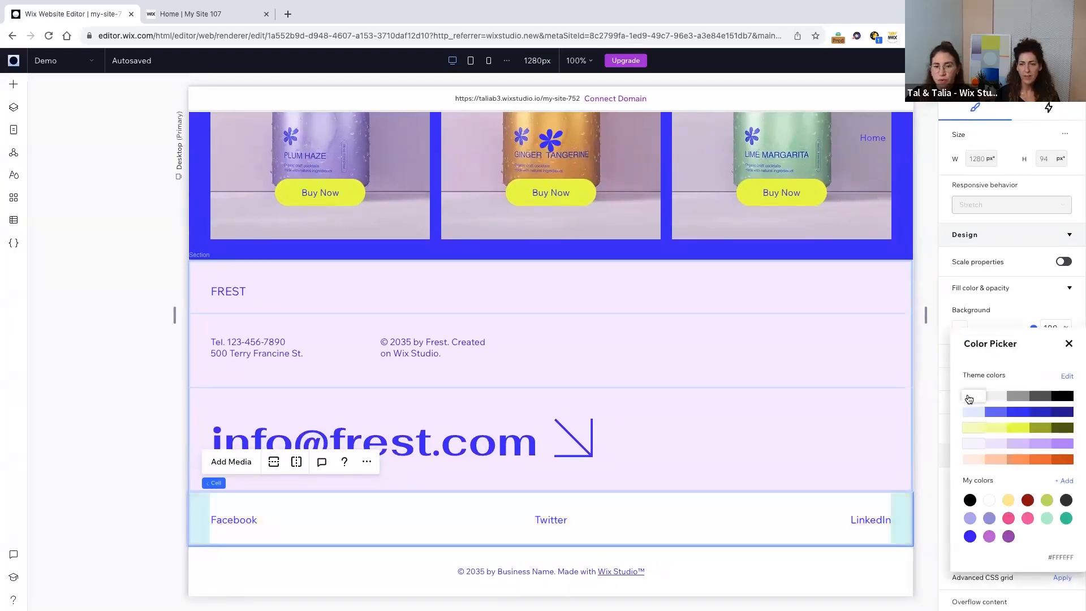
Set the background of the three footer cells above the social links to the yellow theme color #E9FF26.
click(199, 270)
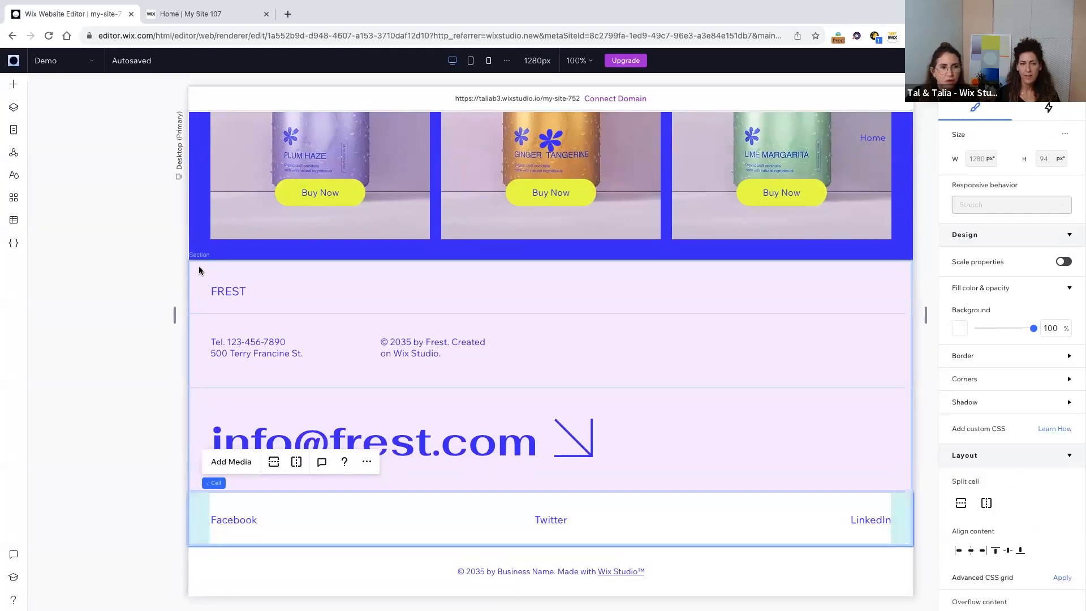
click(198, 269)
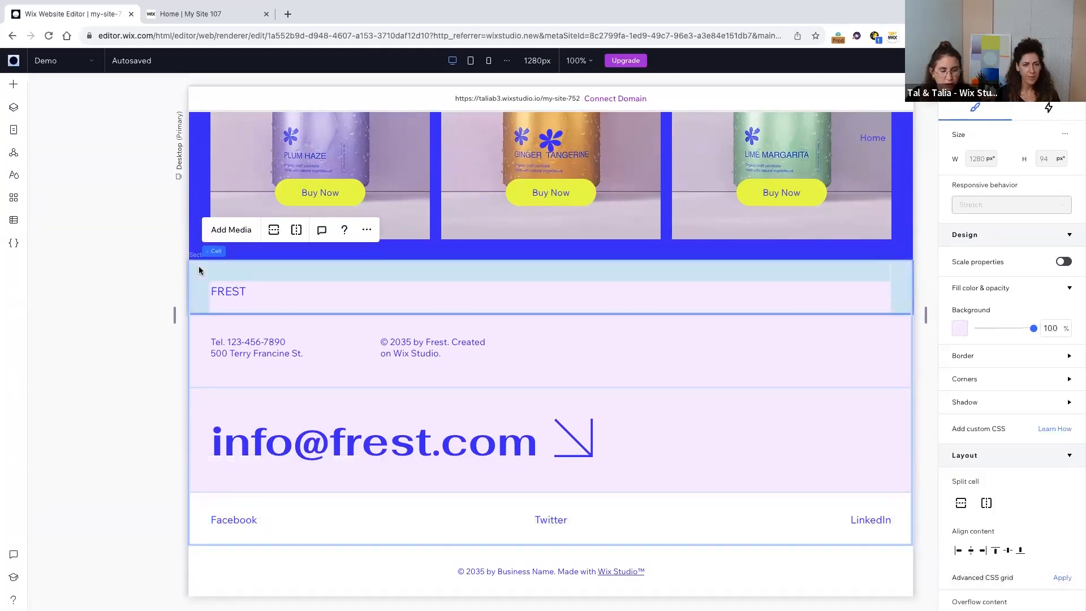
shift+click(195, 330)
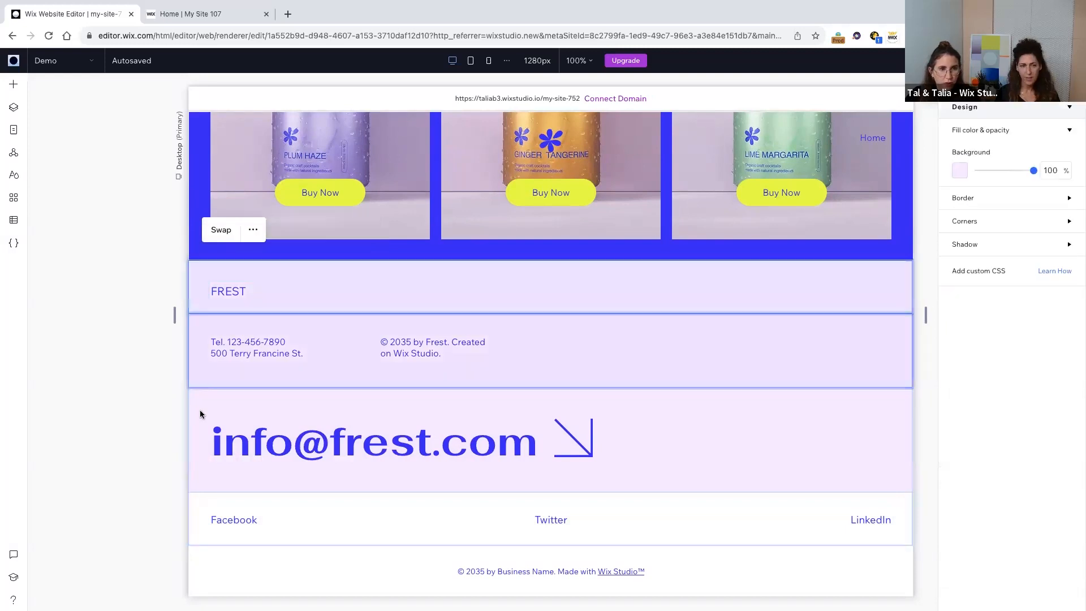
shift+click(199, 411)
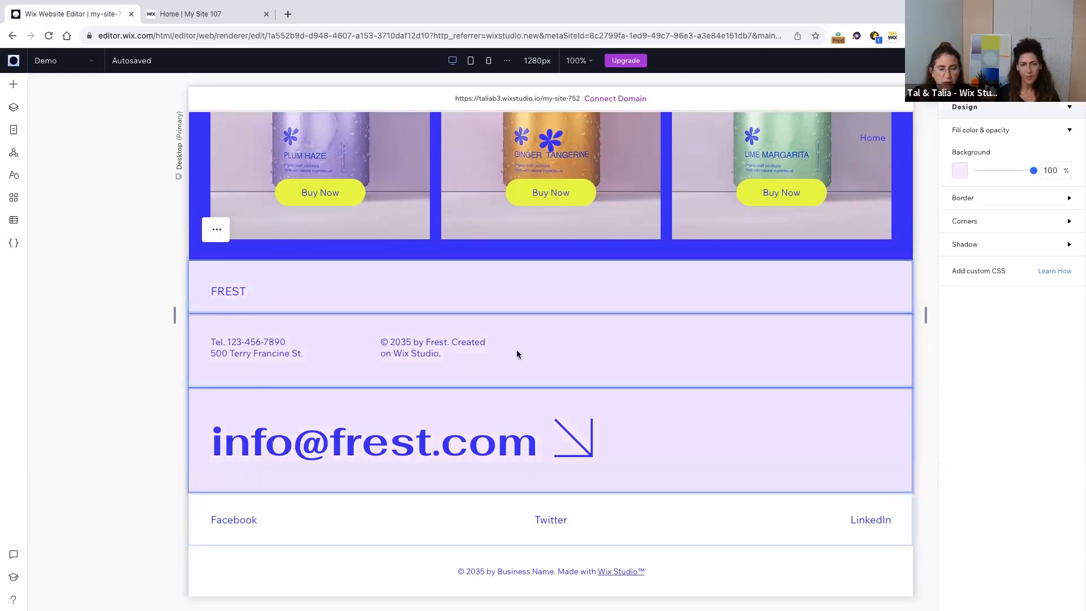
click(960, 170)
click(1023, 278)
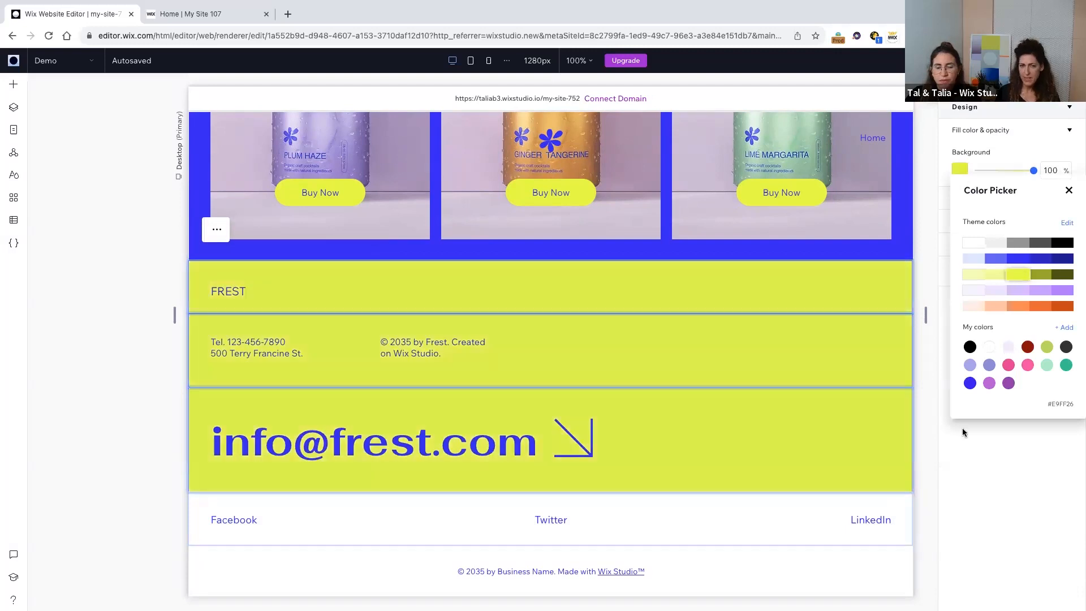
click(125, 398)
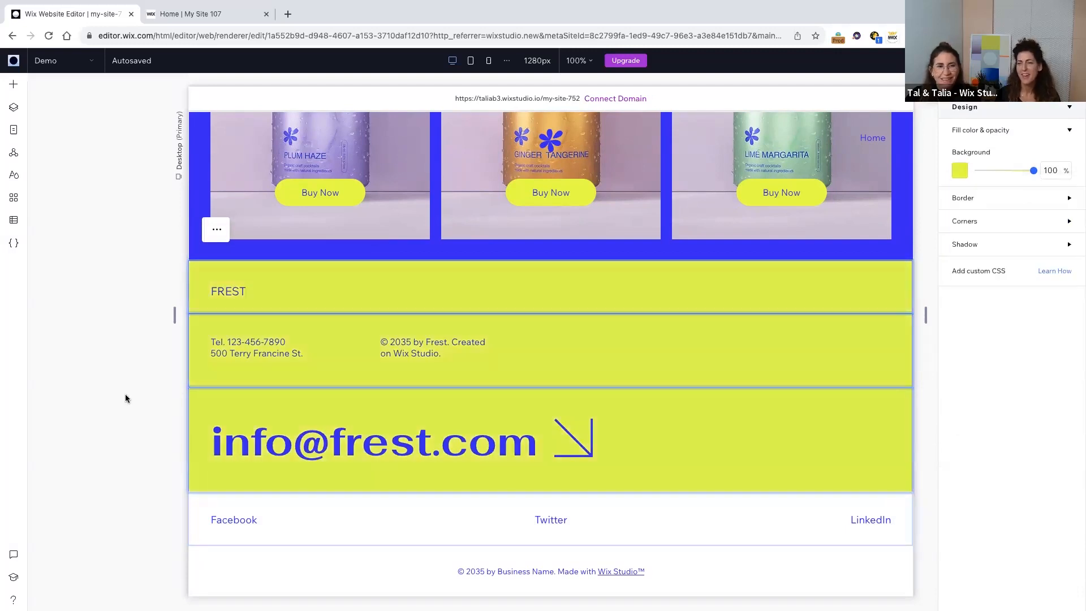
click(123, 399)
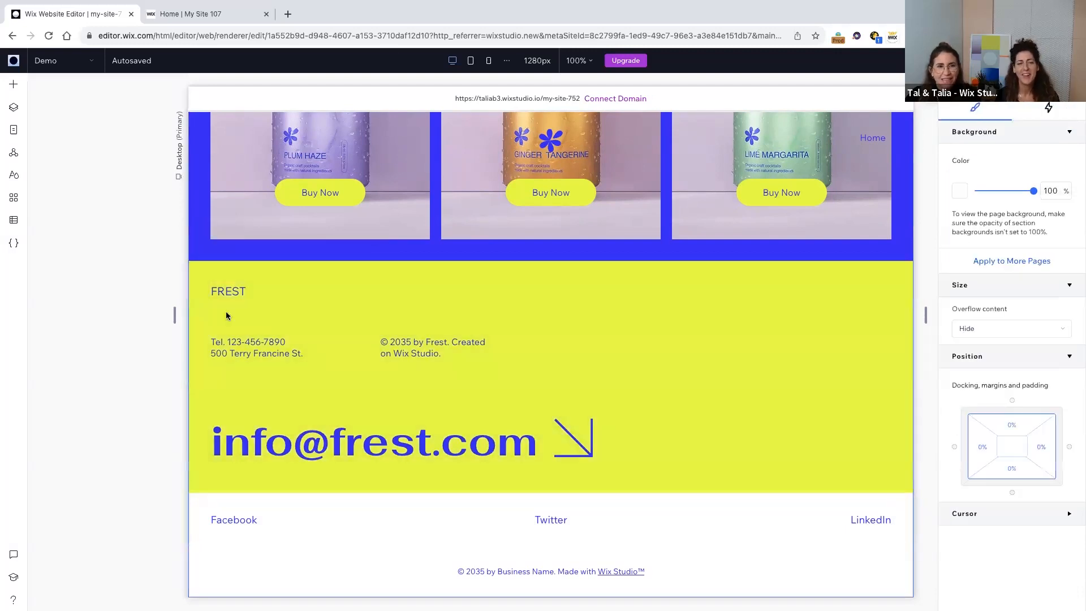
Check the footer's layout at the tablet and mobile breakpoints, and return to the desktop breakpoint.
click(472, 62)
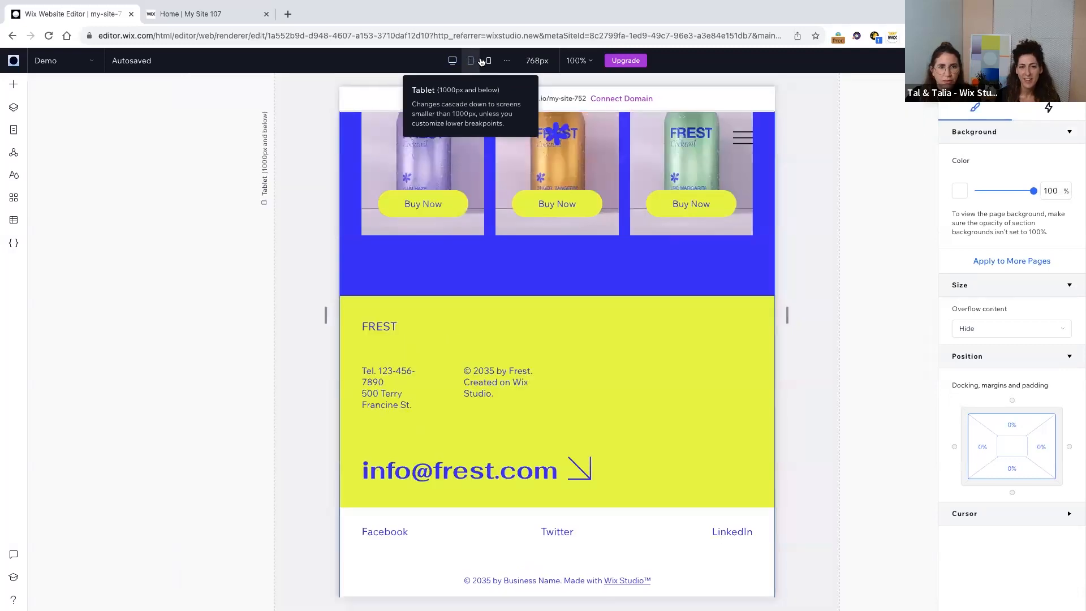
click(489, 60)
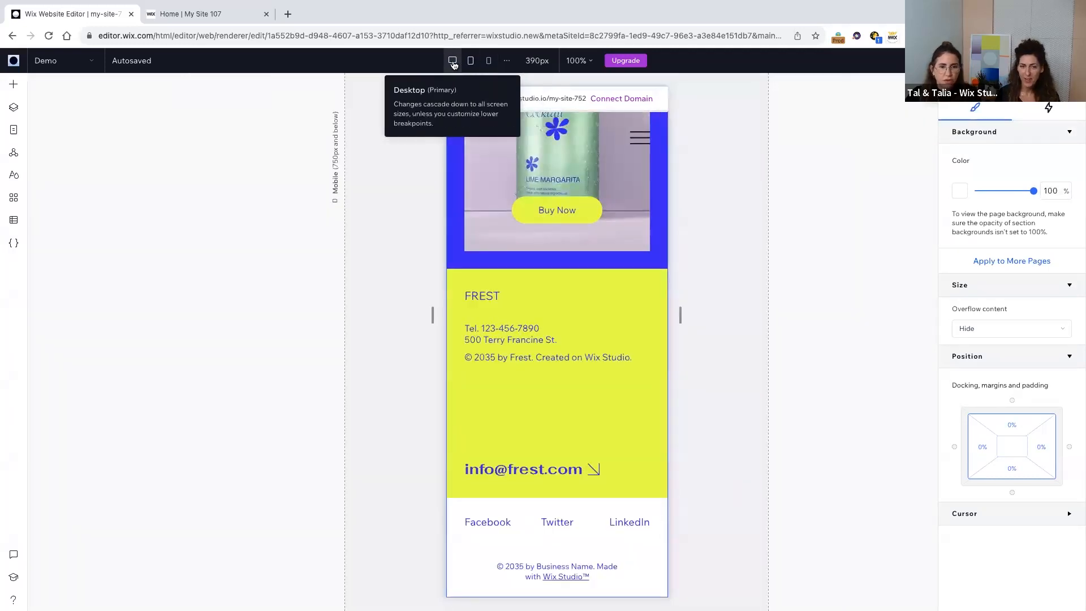
click(453, 63)
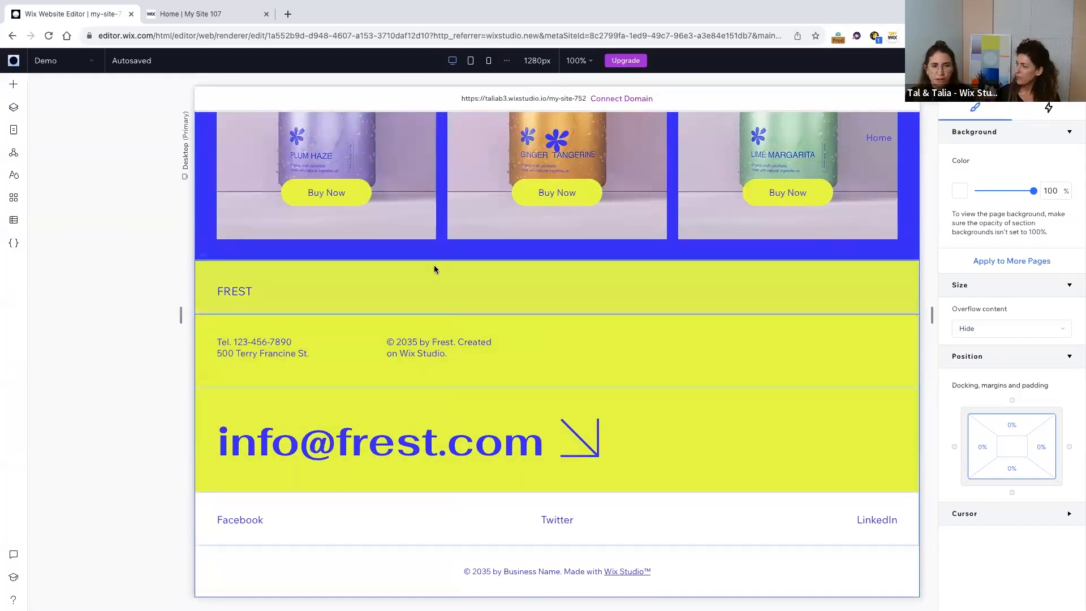
Detach the default footer with the business-name copyright text from its global section and delete it.
click(278, 574)
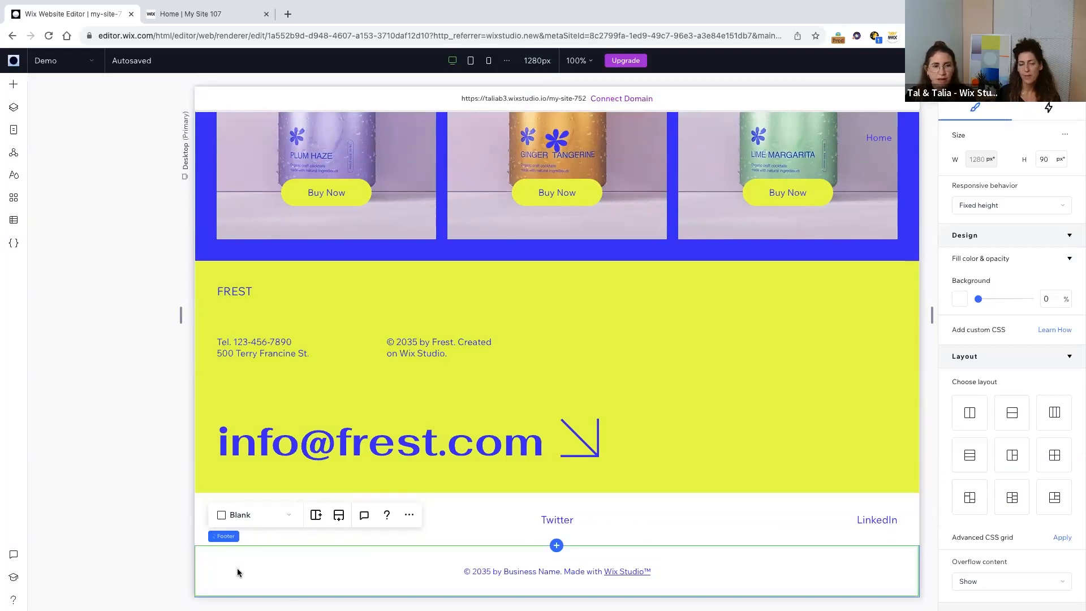
click(409, 515)
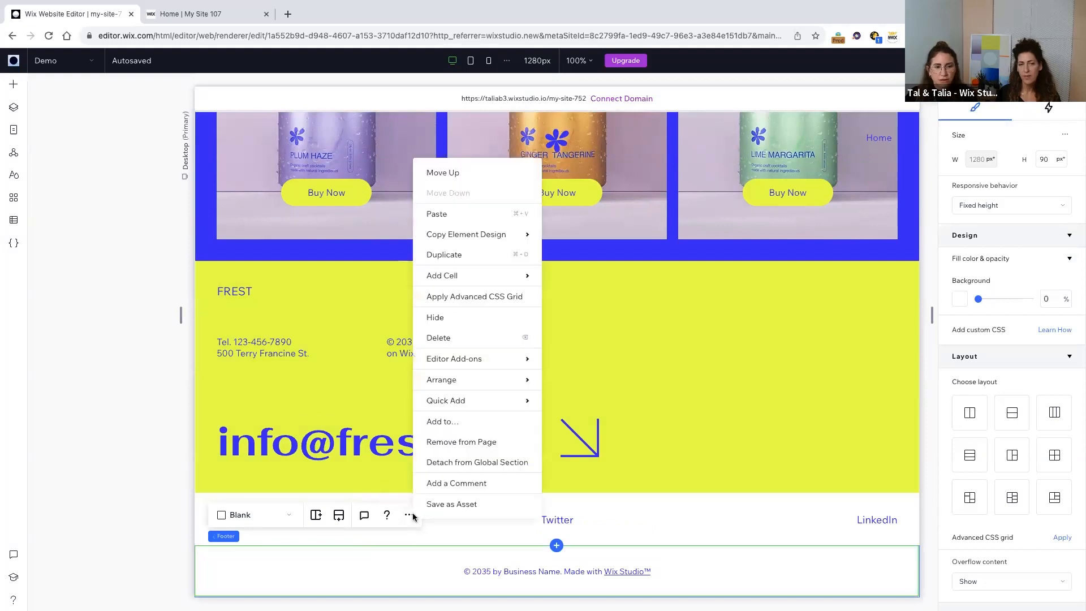
click(470, 462)
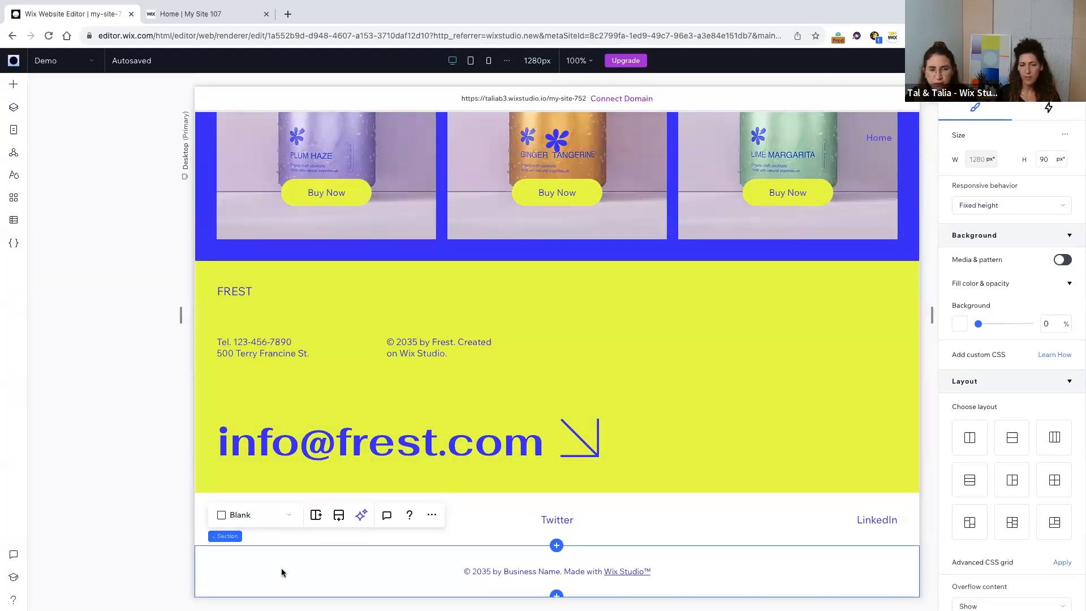
key(Delete)
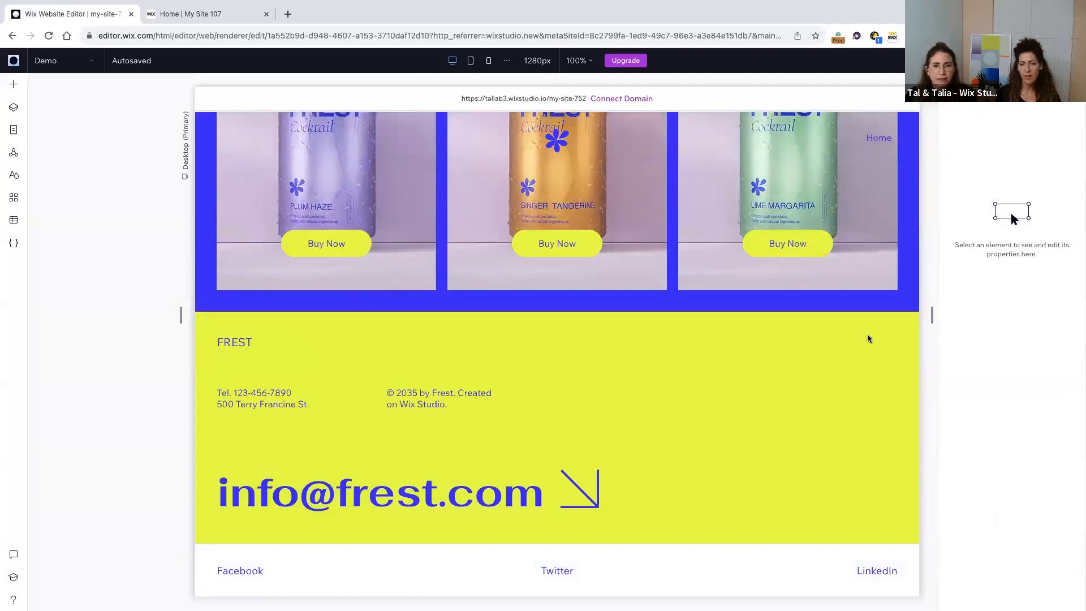
Set the section containing the FREST title, contact details and social links as the site's global footer.
click(203, 332)
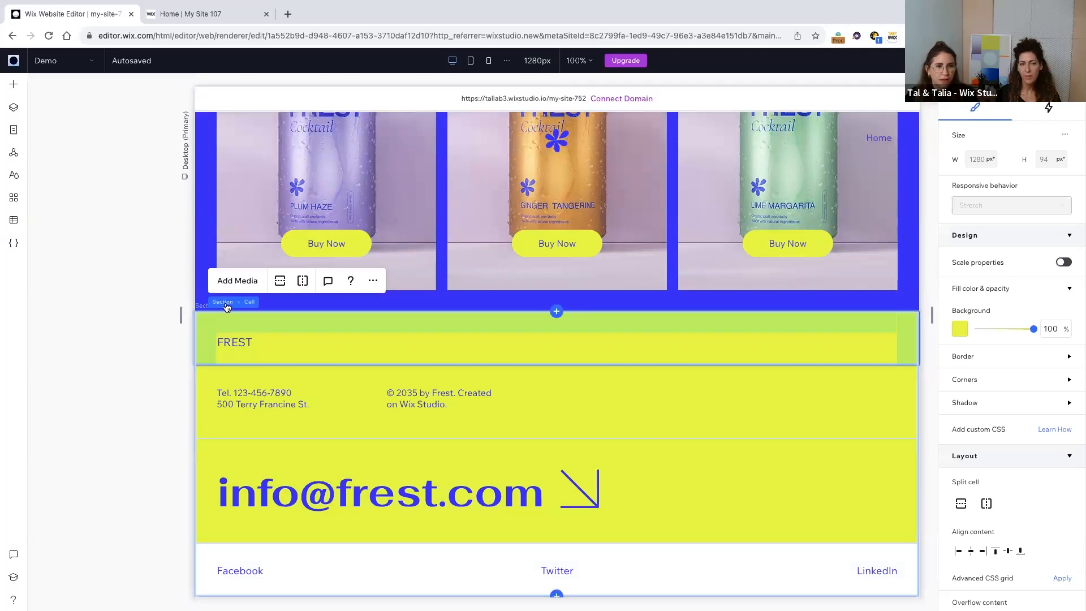
click(225, 305)
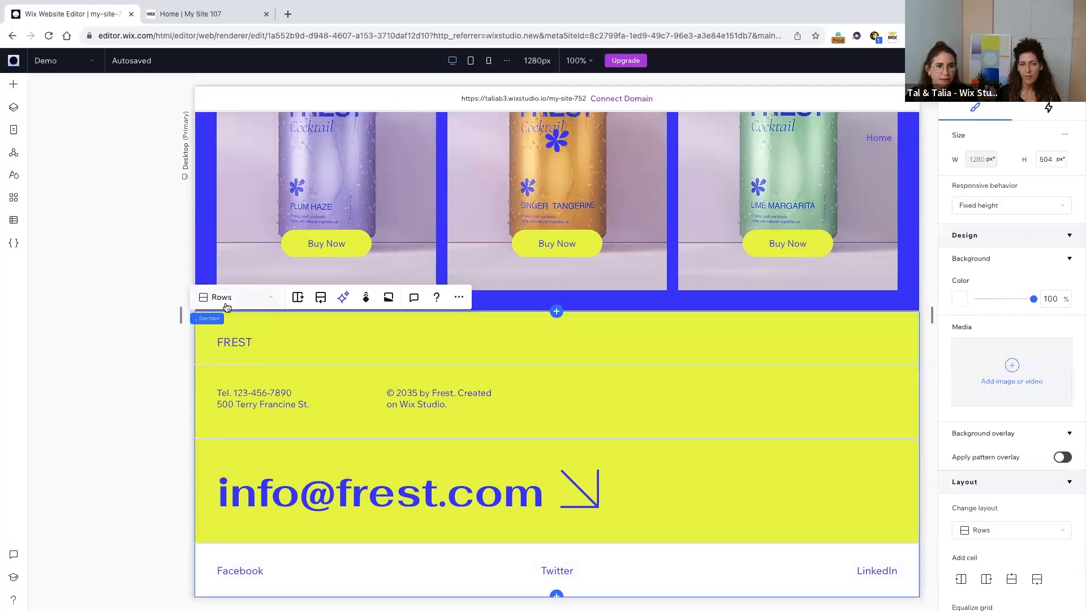
click(460, 300)
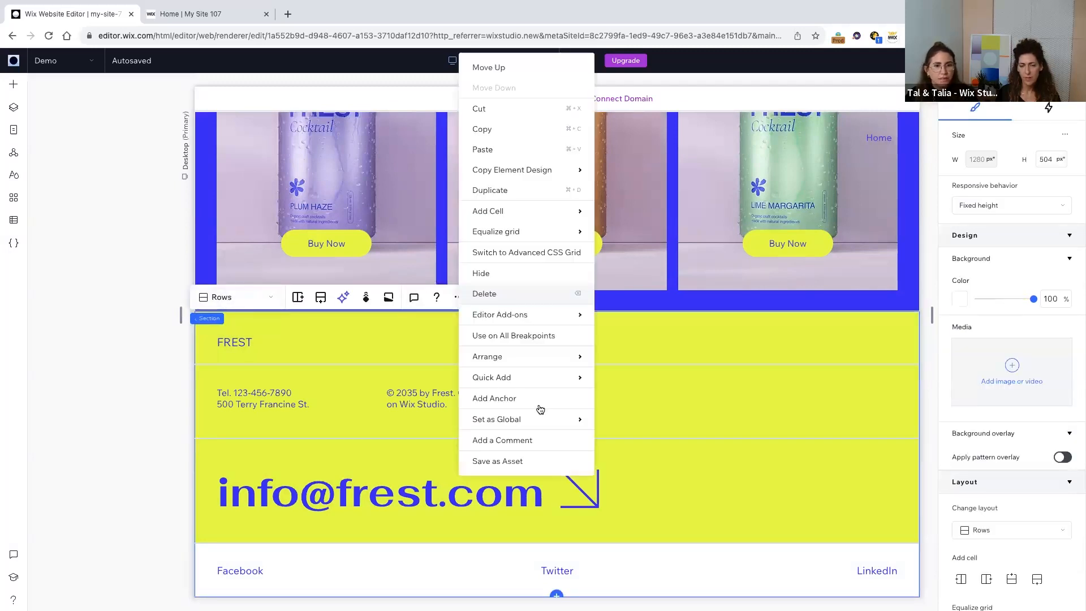
mouse_move(539, 419)
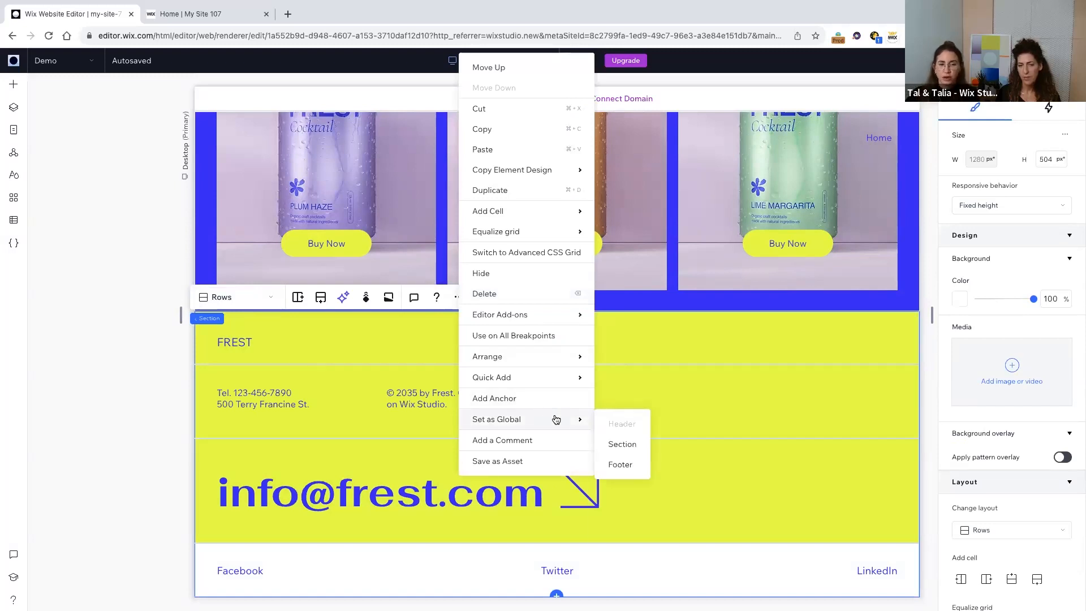
click(621, 464)
key(Return)
click(212, 327)
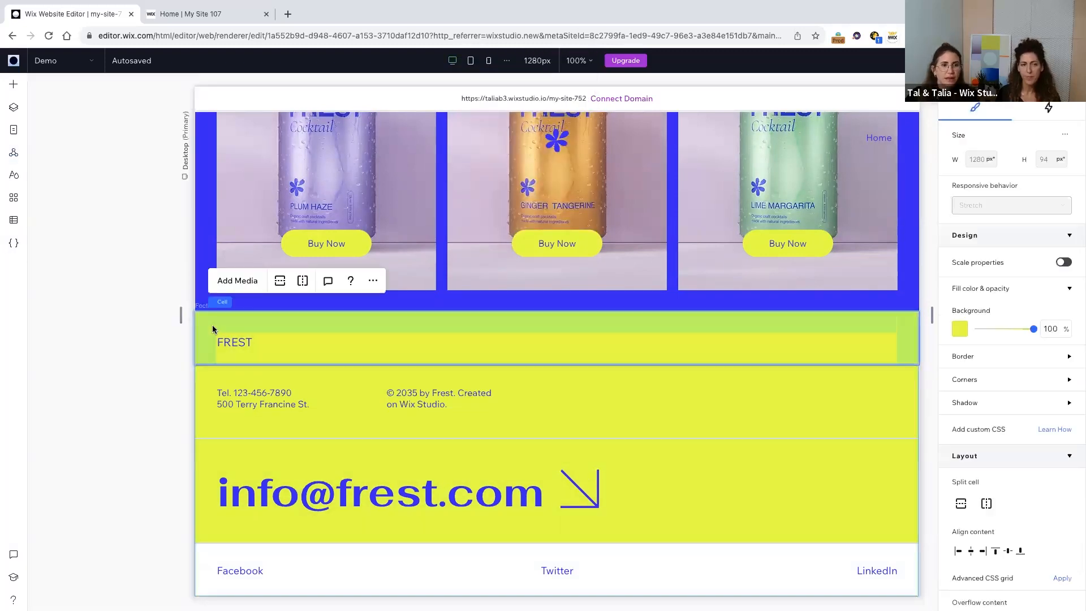
click(221, 303)
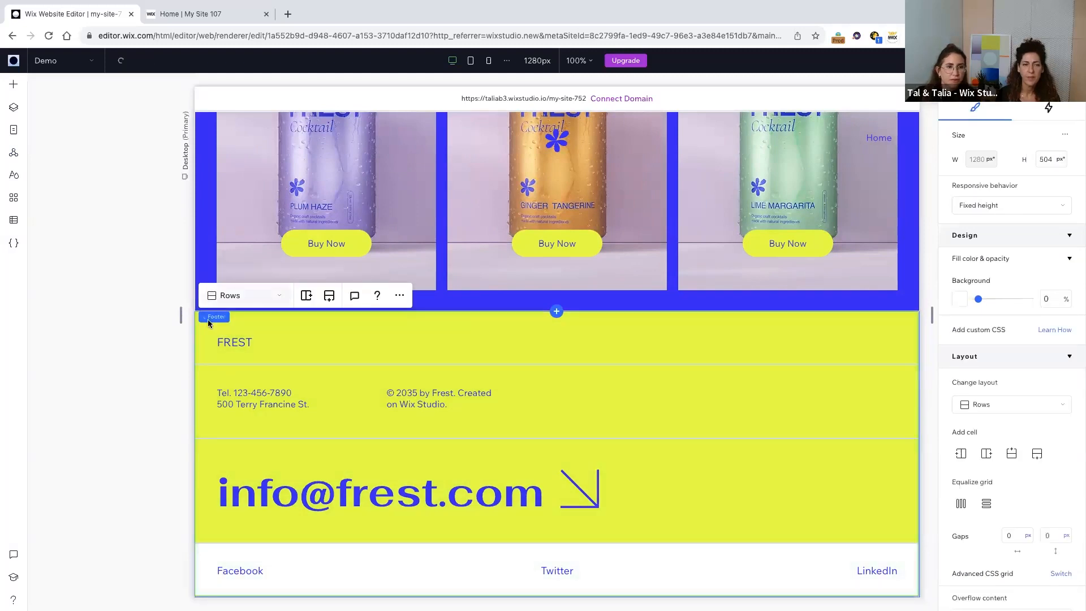
click(151, 482)
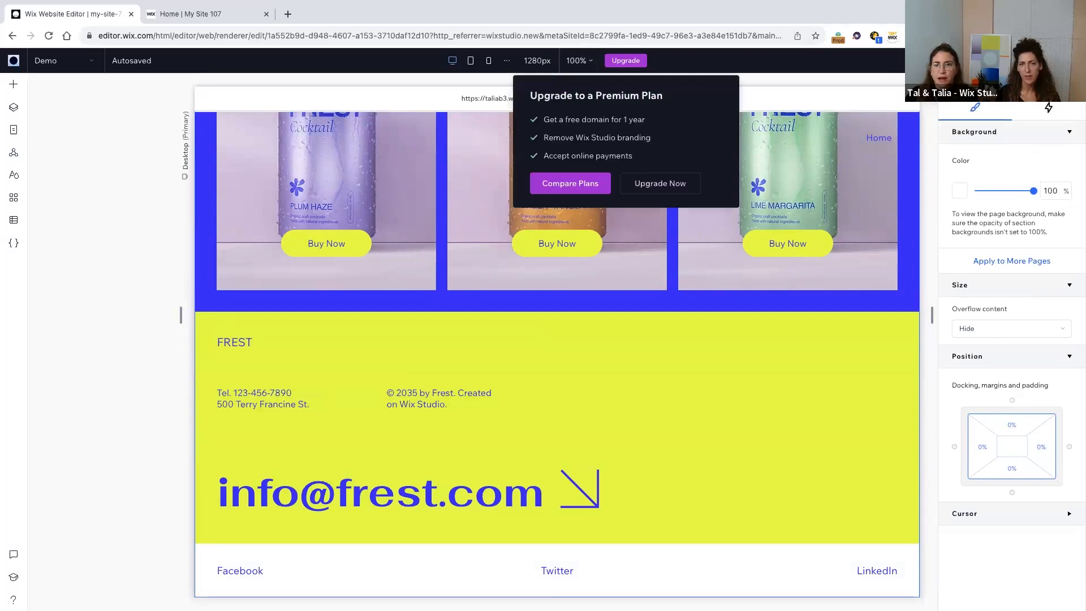
Preview the site at desktop width and look through the page from the hero to the footer.
click(1012, 60)
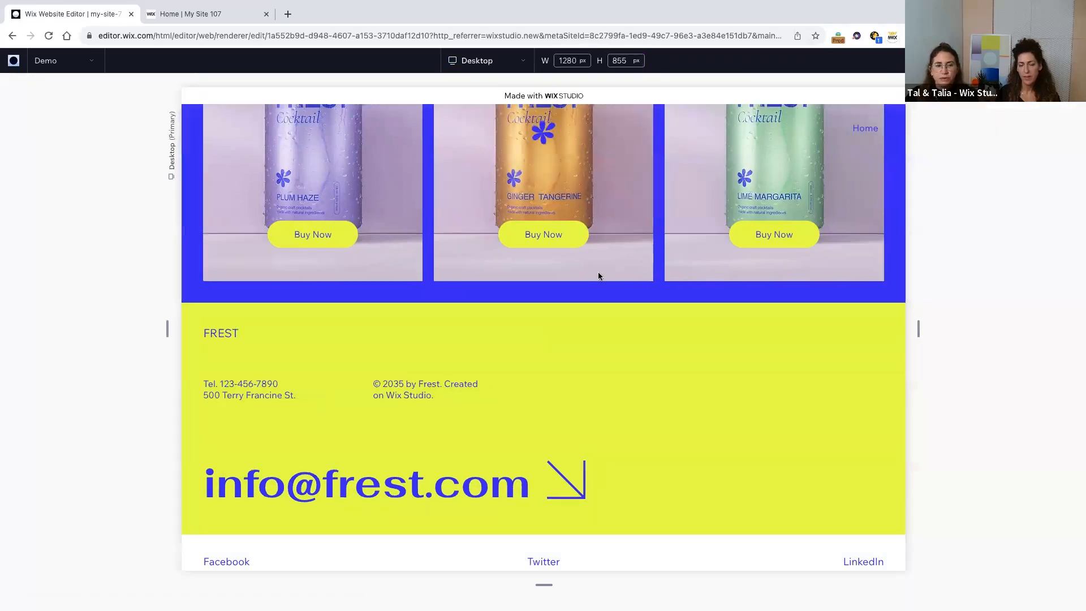
scroll(600, 275, down, 1)
scroll(600, 275, up, 1)
scroll(599, 276, up, 20)
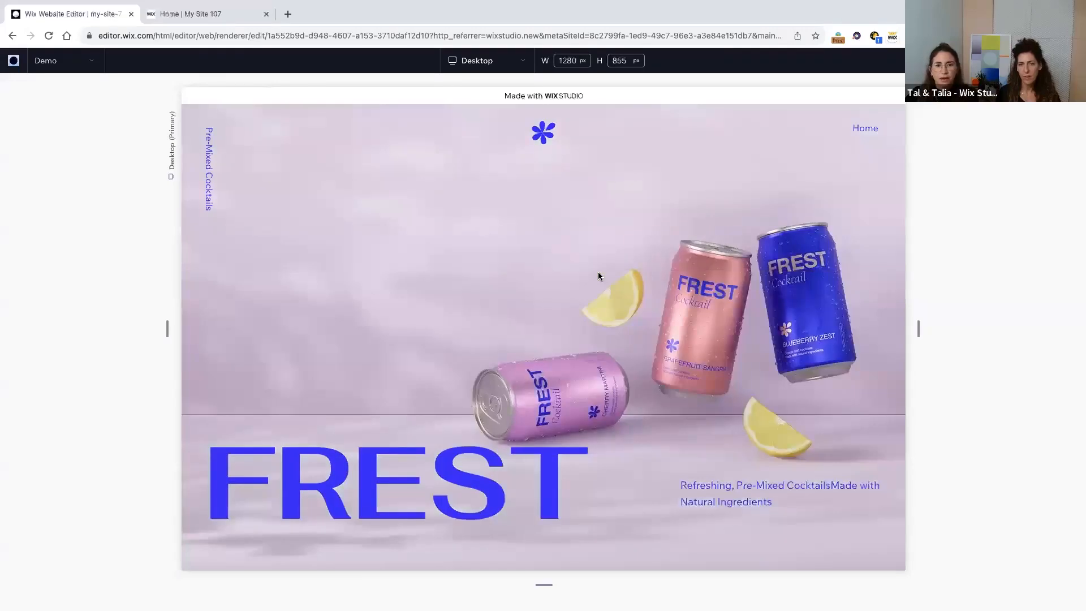
scroll(598, 276, down, 6)
scroll(598, 275, down, 5)
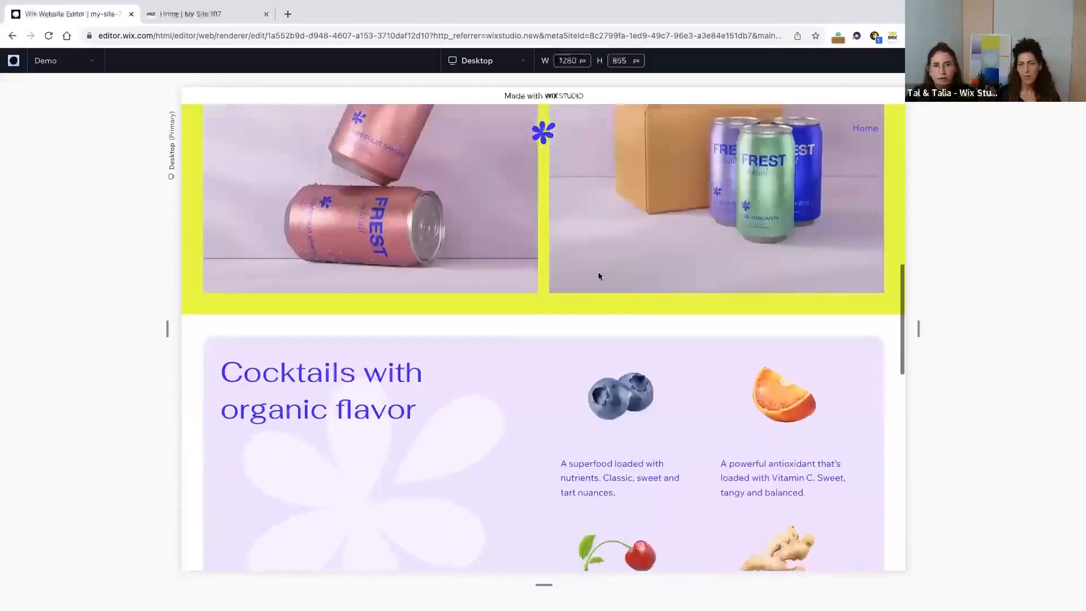
scroll(599, 275, up, 10)
Narrow the preview to the mobile breakpoint at 644 px wide and examine how the page sections adapt.
drag(918, 328, 853, 328)
drag(705, 337, 639, 403)
scroll(639, 402, down, 10)
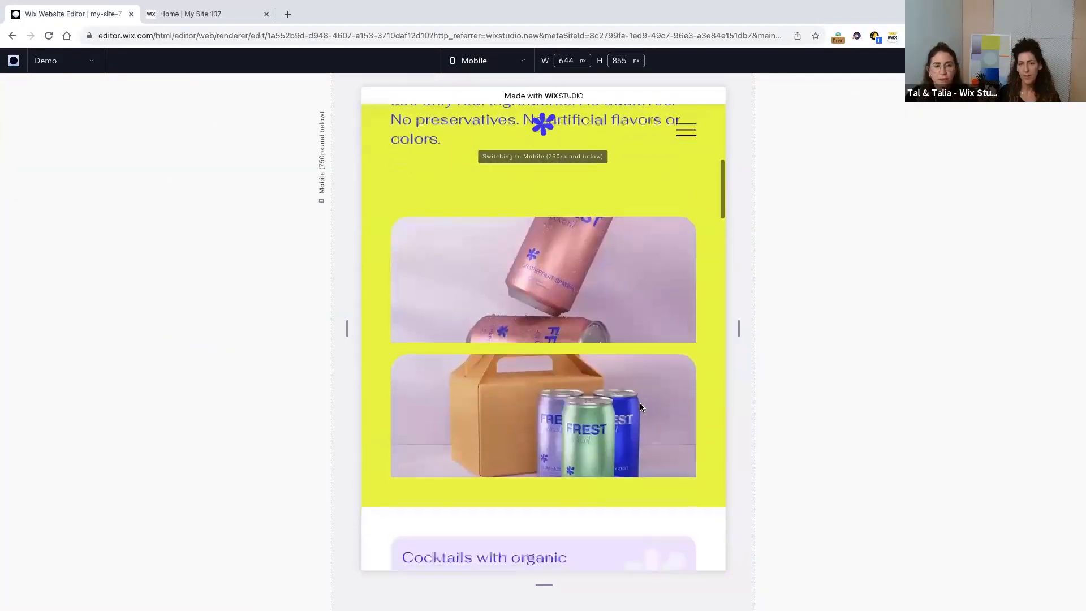
scroll(640, 403, down, 15)
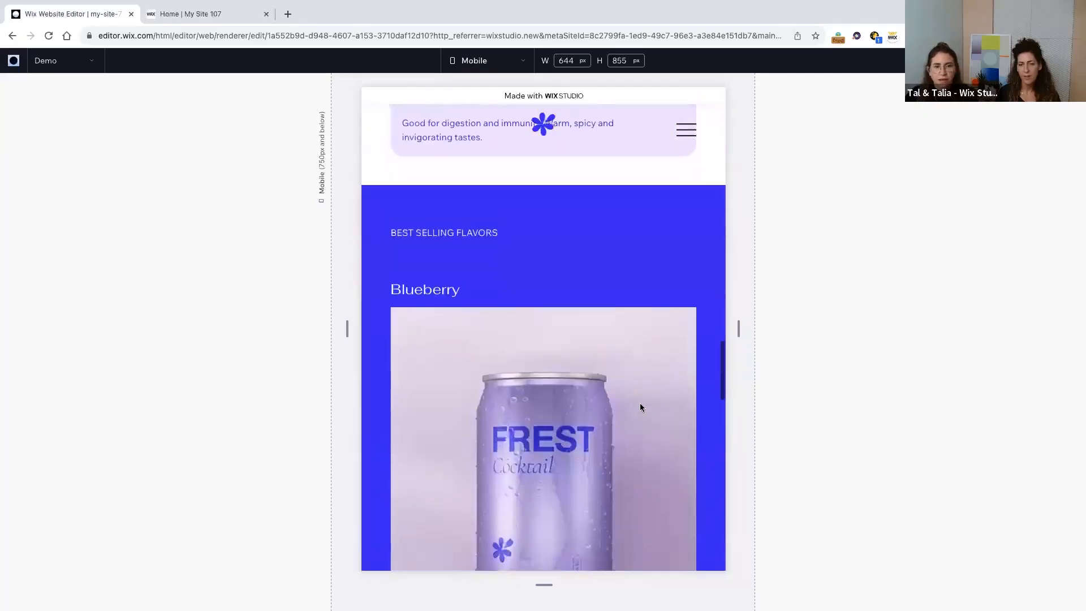
scroll(640, 403, up, 20)
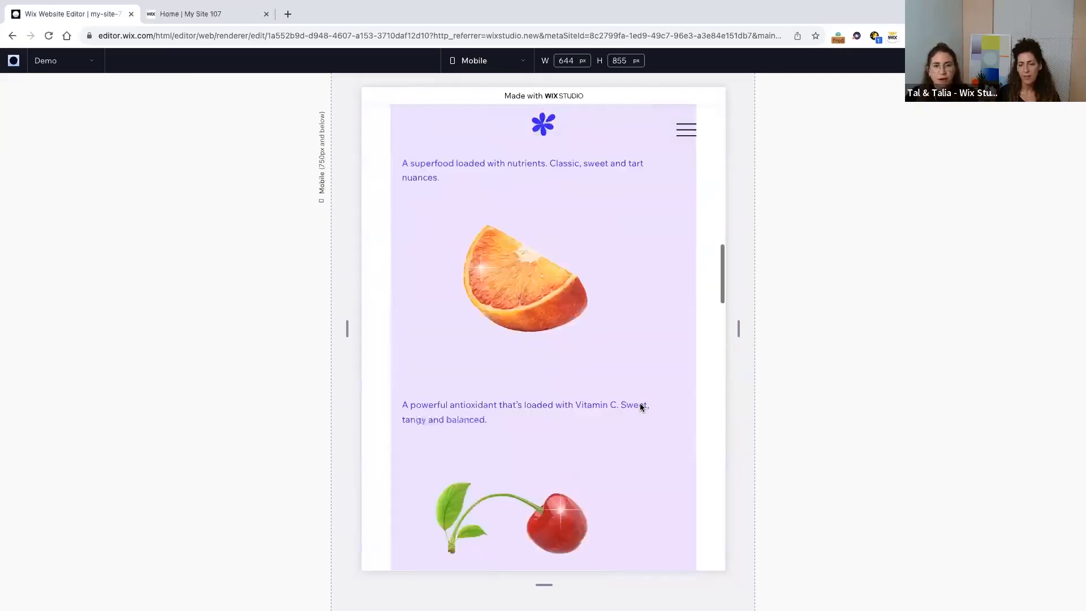
Return the preview to the desktop breakpoint and go back to editing the page.
click(485, 65)
click(487, 143)
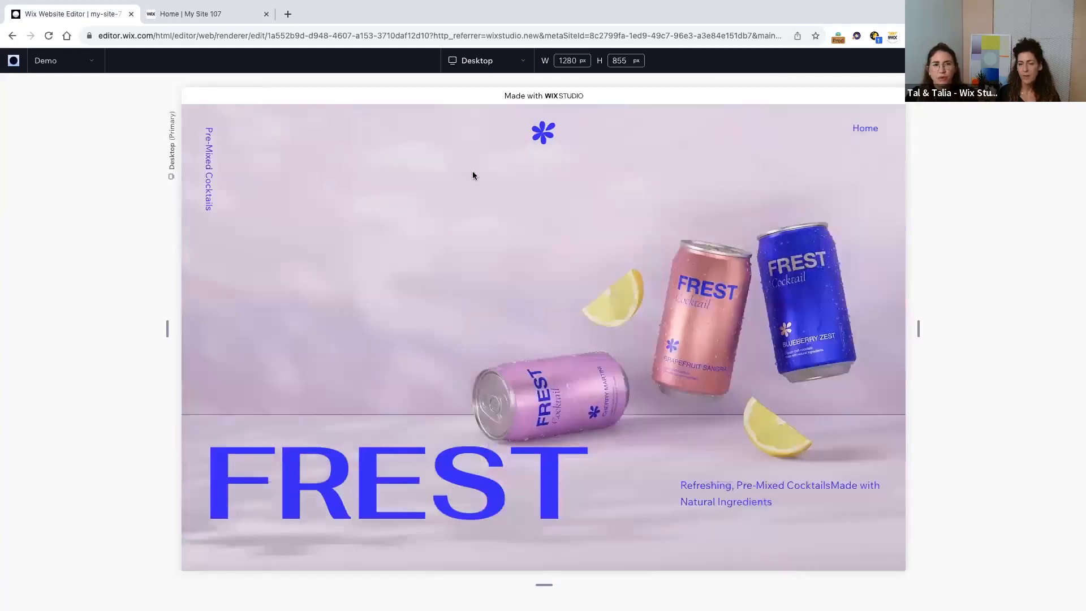
key(Escape)
Add a looping Flip animation to the flower logo in the site header.
click(557, 143)
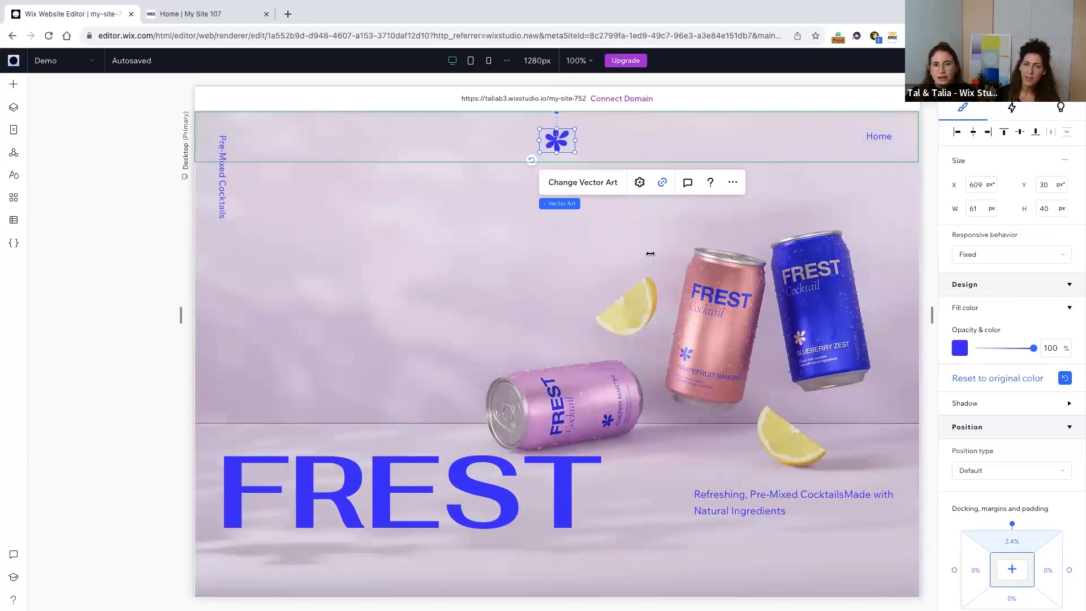
scroll(640, 273, down, 1)
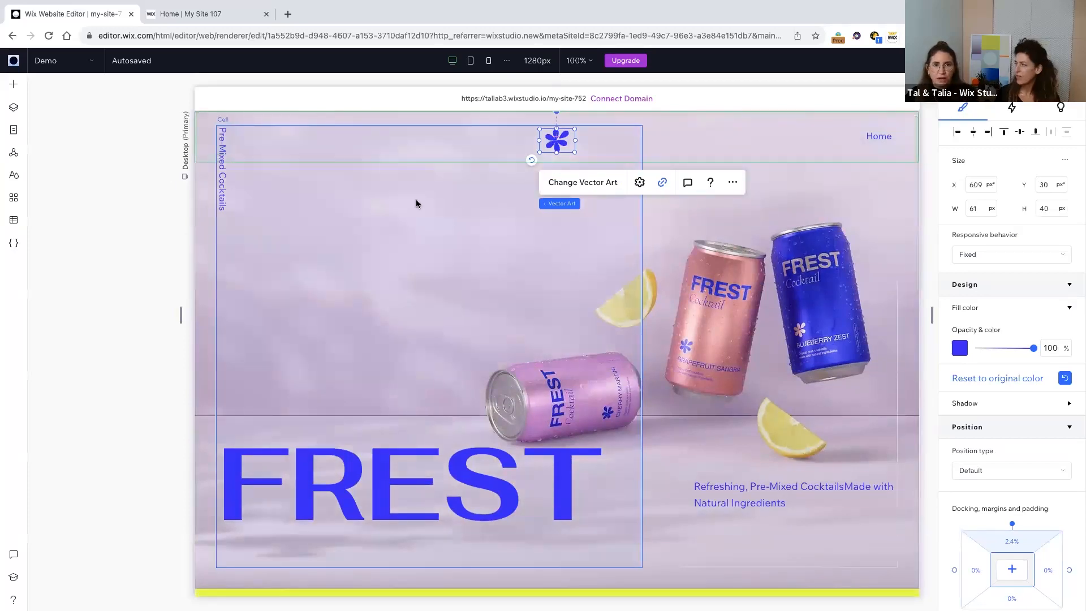
scroll(415, 204, down, 12)
scroll(415, 203, up, 10)
scroll(416, 202, up, 2)
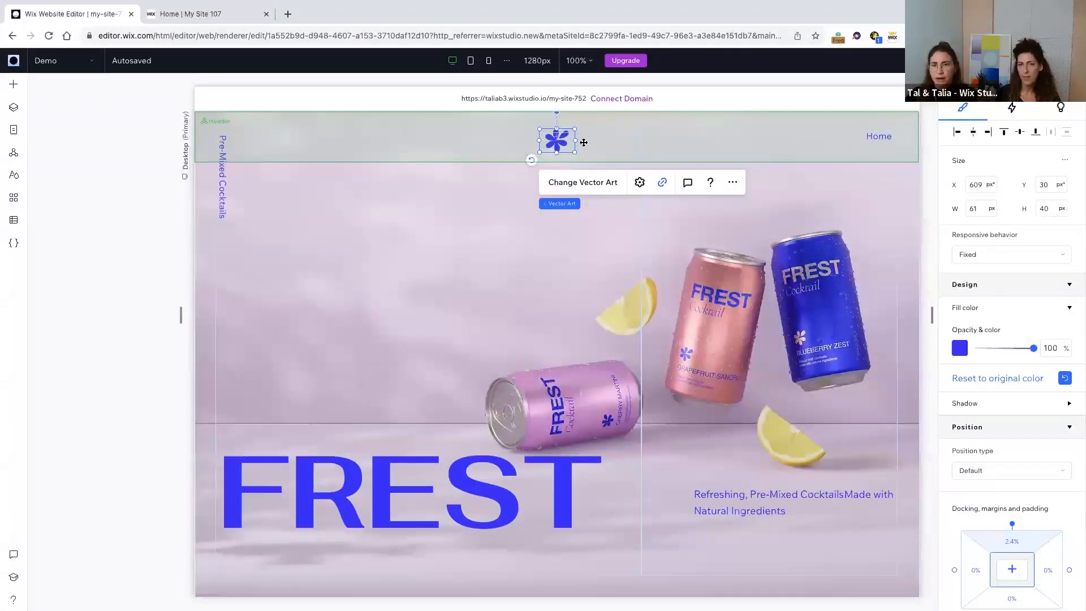
click(1013, 108)
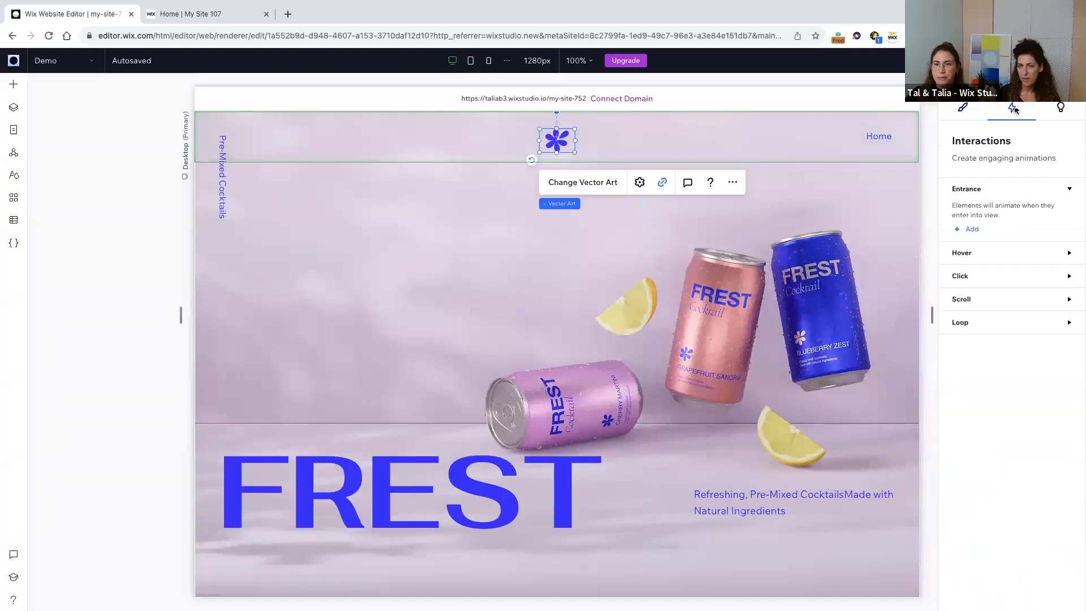
click(1002, 331)
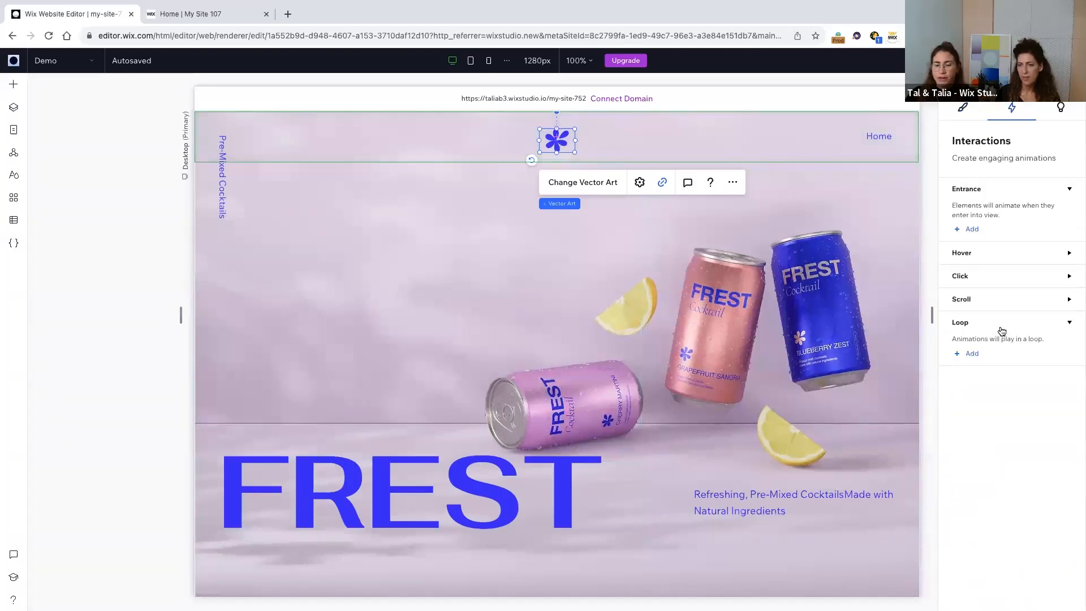
click(971, 355)
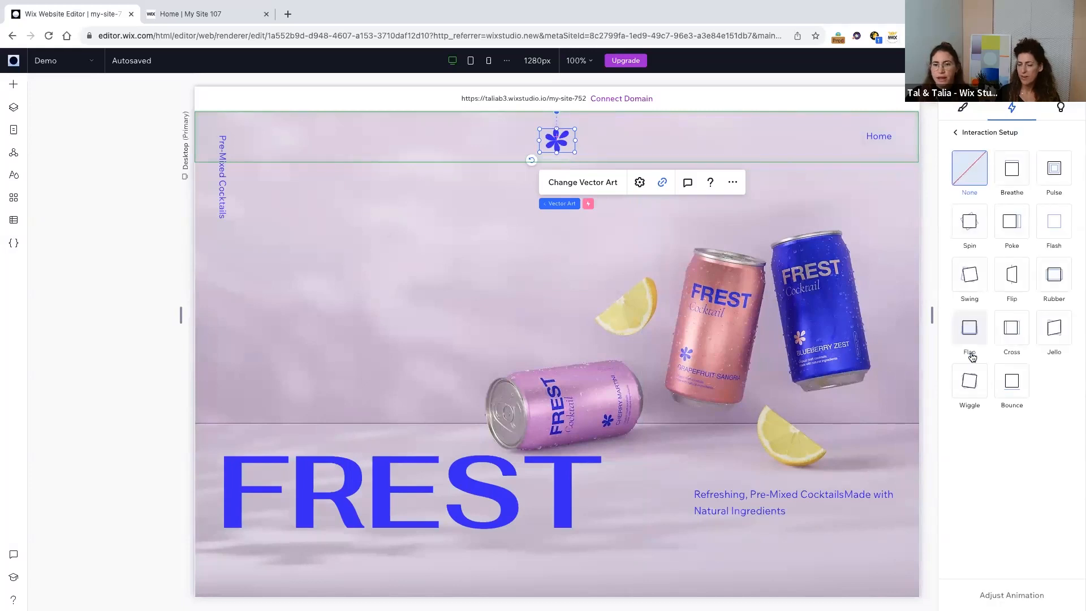
click(1019, 288)
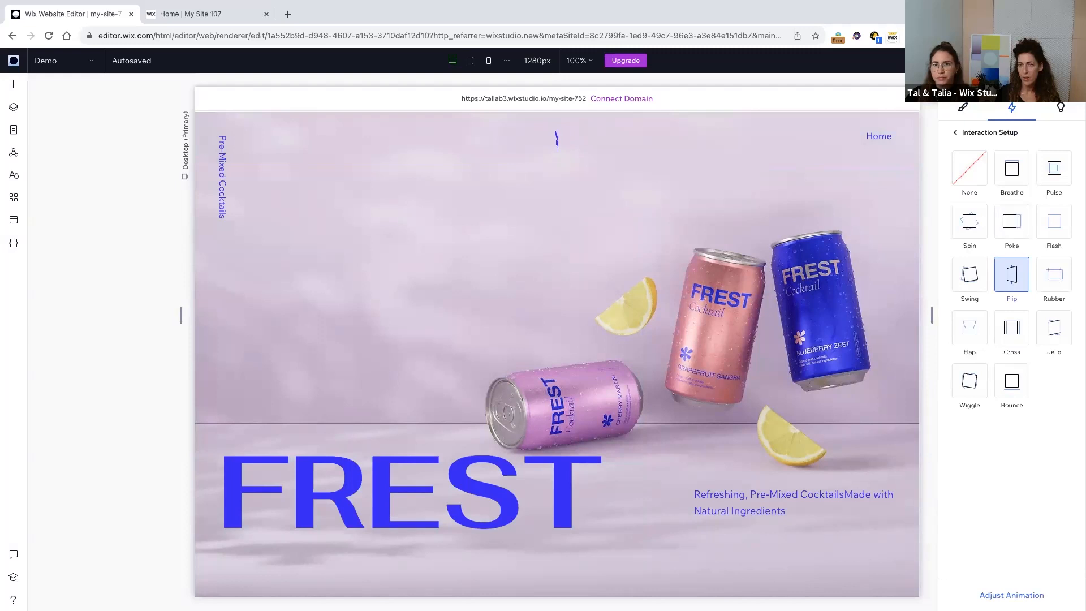
Preview the page at desktop width and watch the header logo's animation while moving down the page.
click(1012, 60)
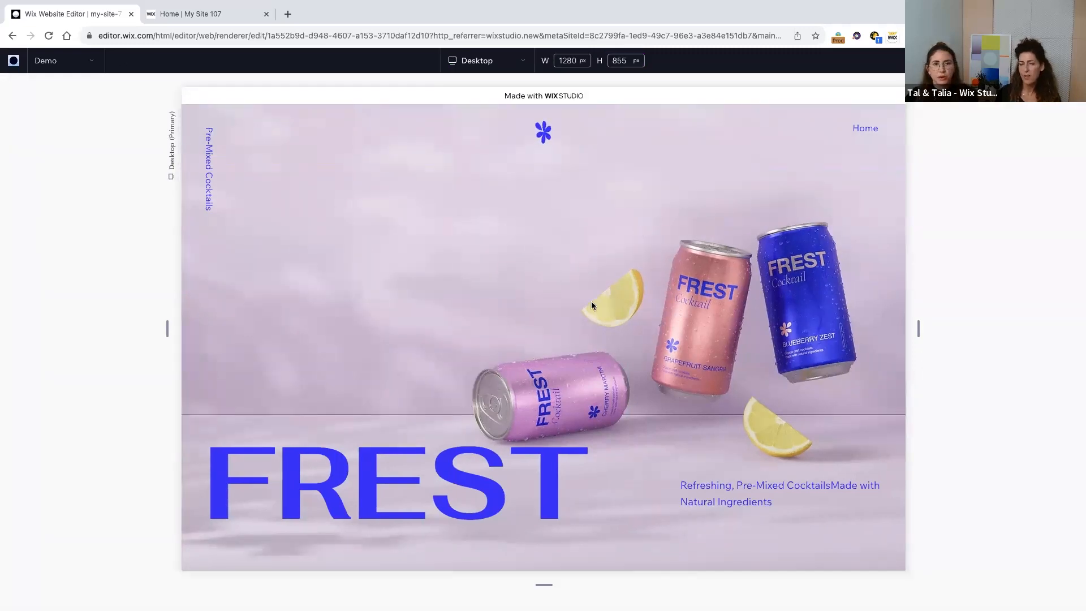
scroll(592, 302, down, 2)
scroll(592, 304, down, 10)
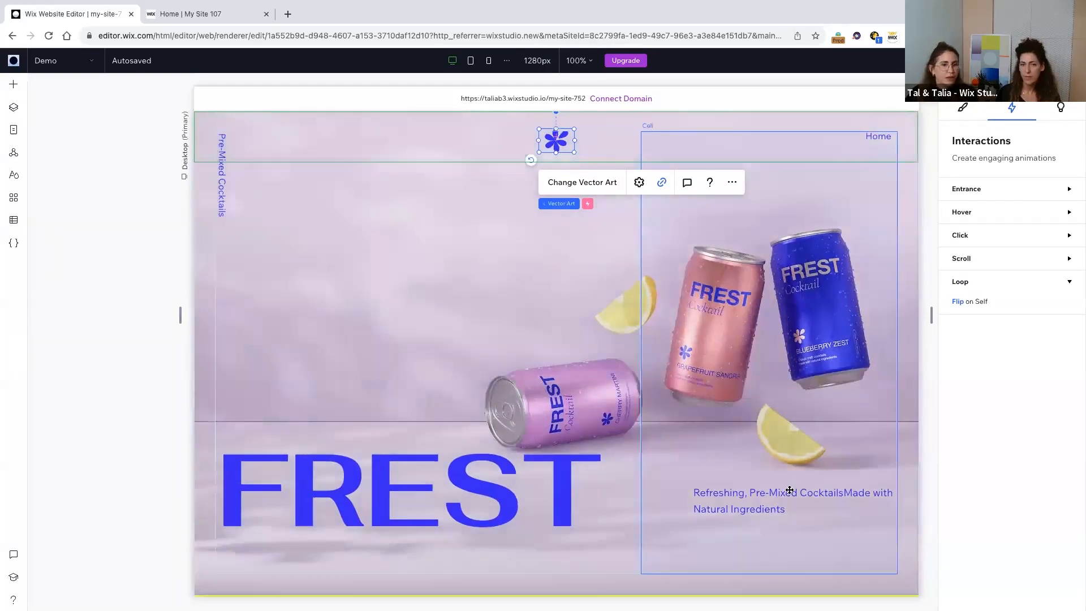
Browse the ready-made Welcome section designs without adding one, and preview the site again.
click(14, 84)
click(79, 149)
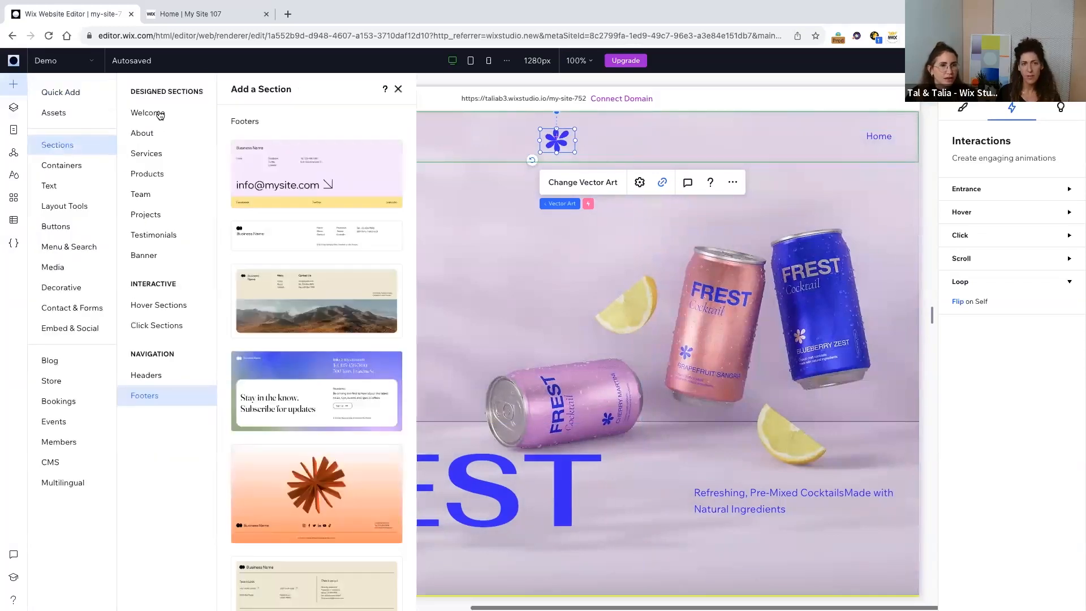
click(171, 114)
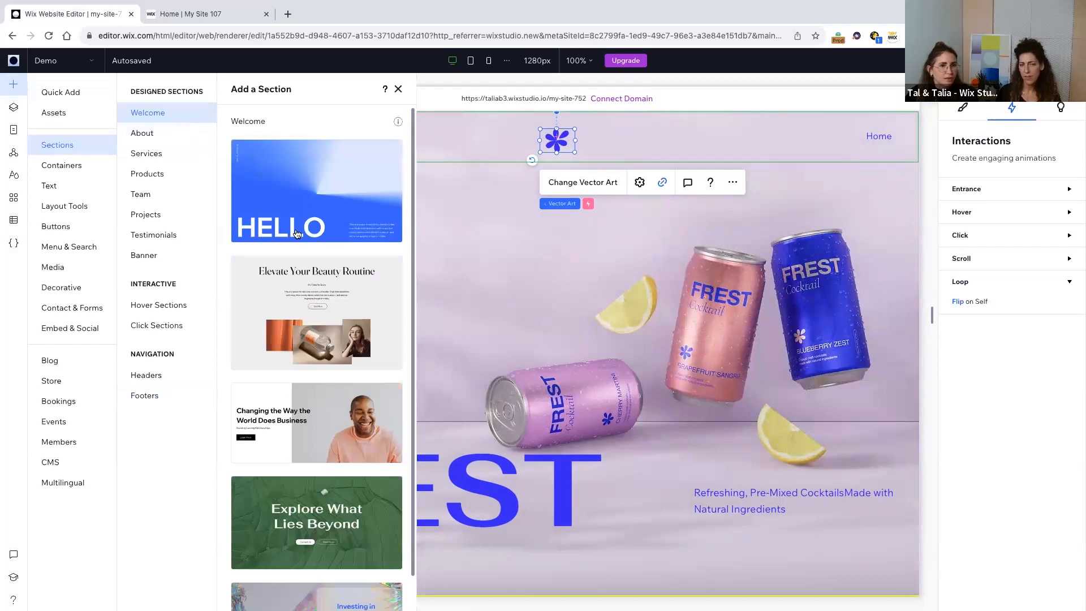
scroll(296, 234, down, 5)
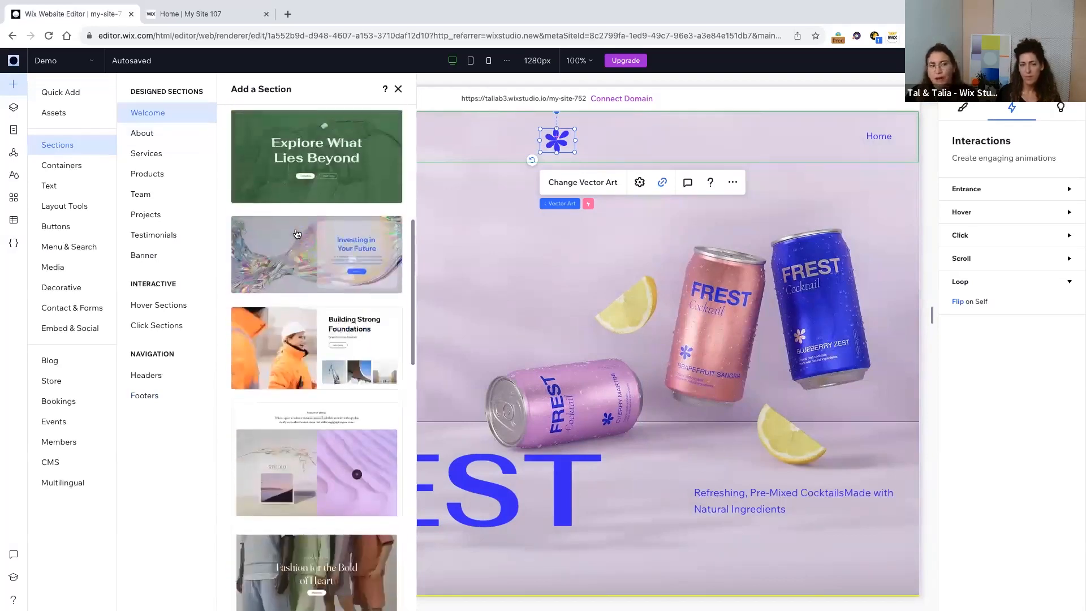
scroll(297, 234, up, 5)
click(499, 220)
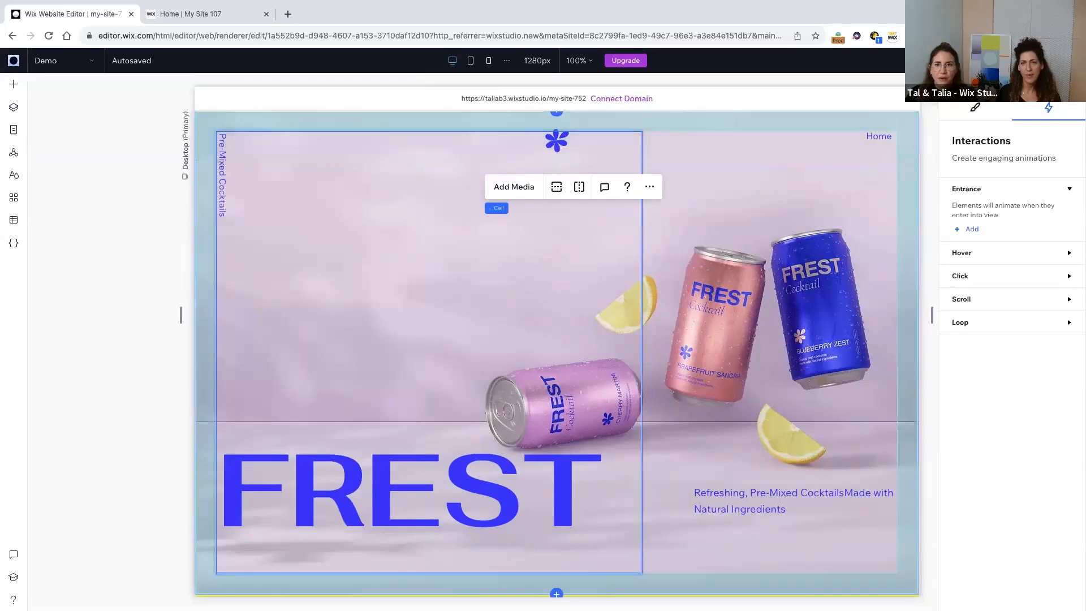
click(1006, 61)
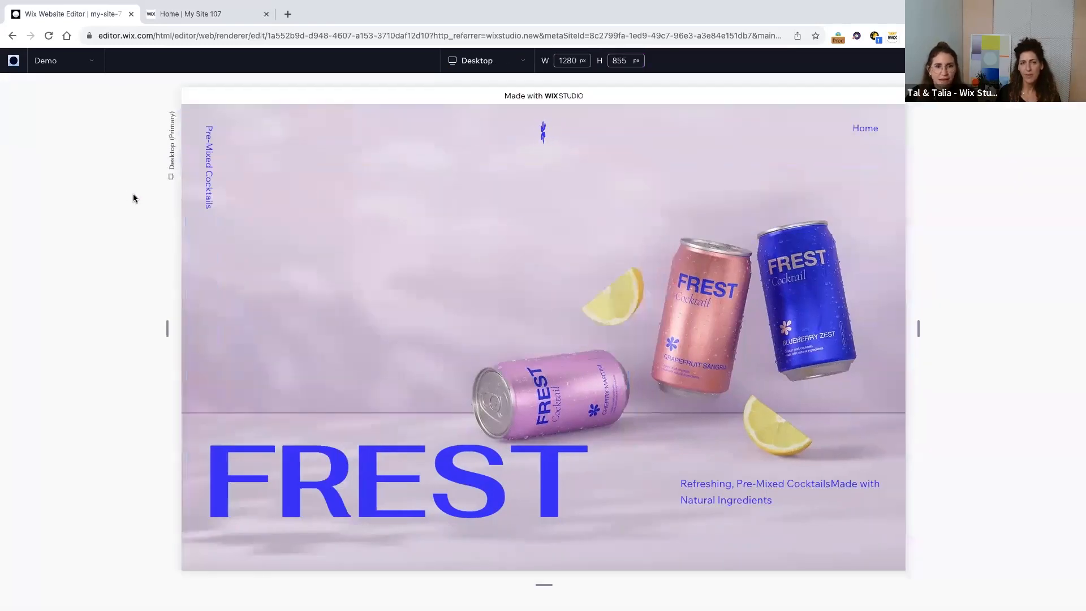
key(ctrl+Right)
key(ctrl+Right)
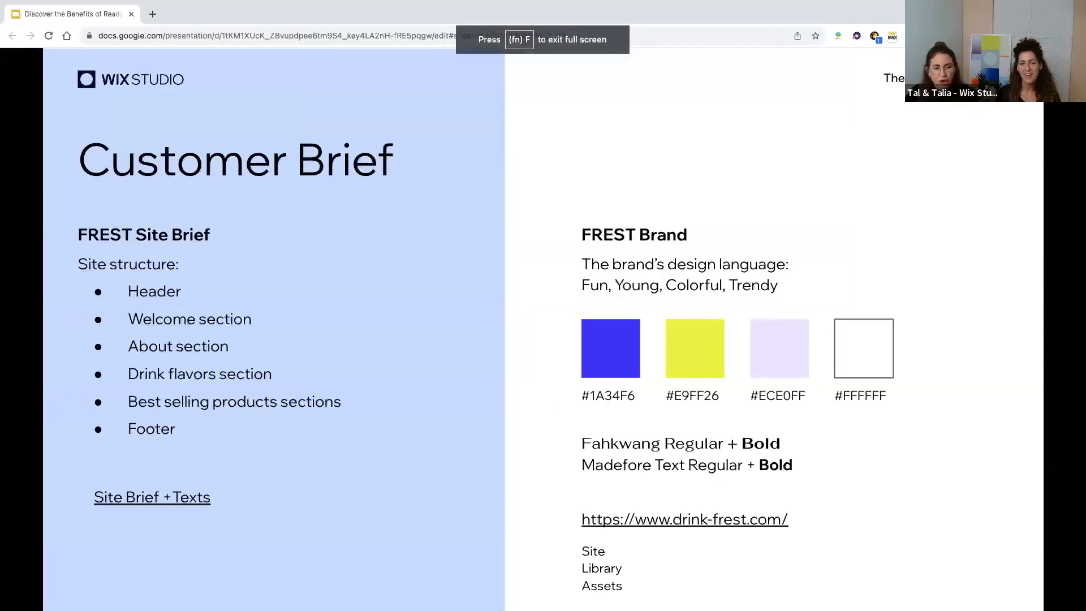
key(Right)
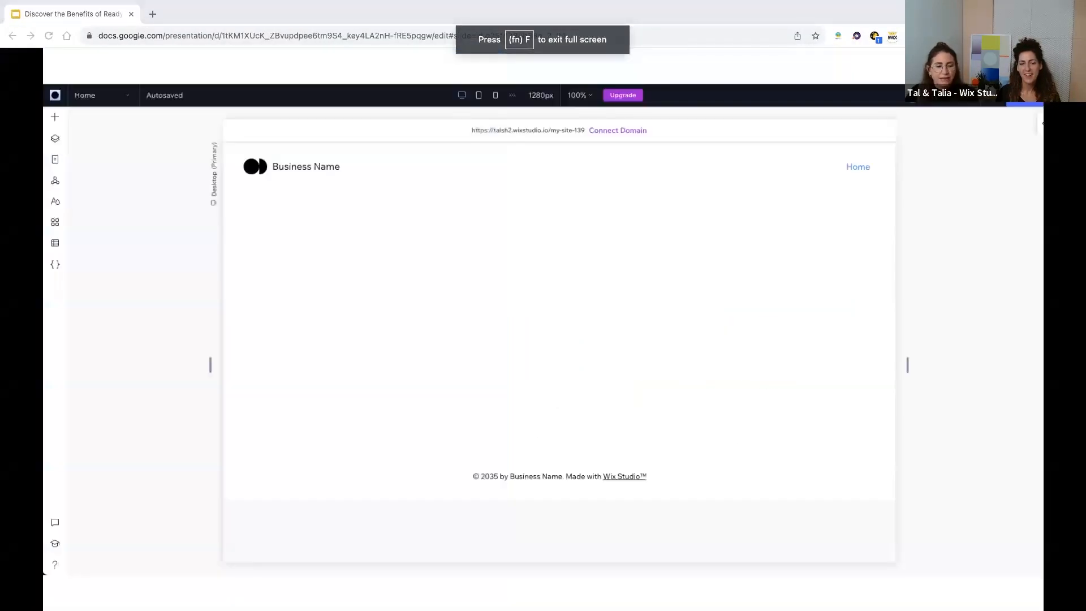
key(Right)
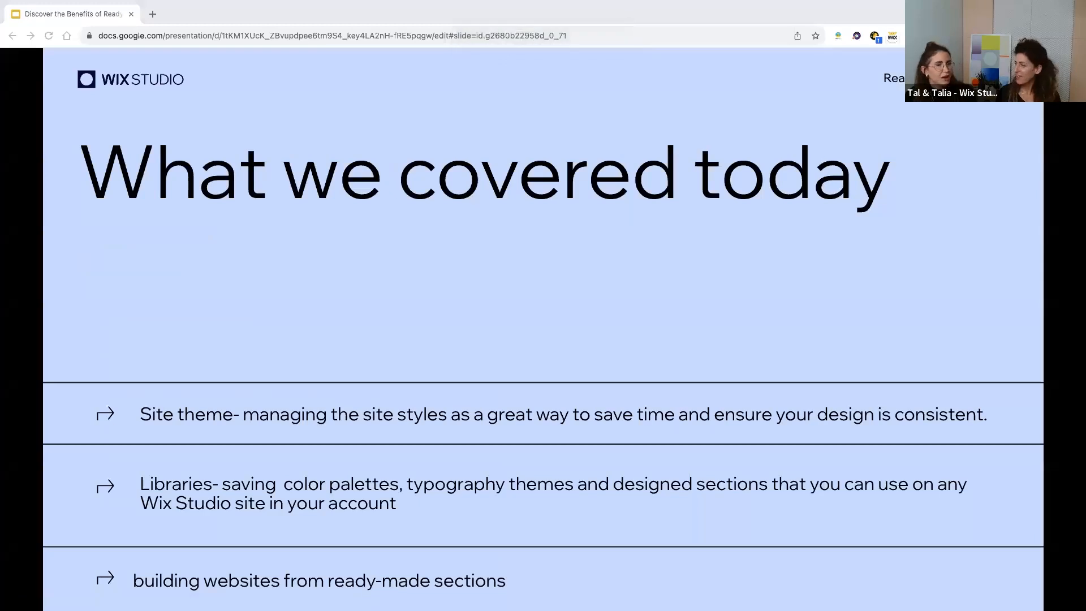
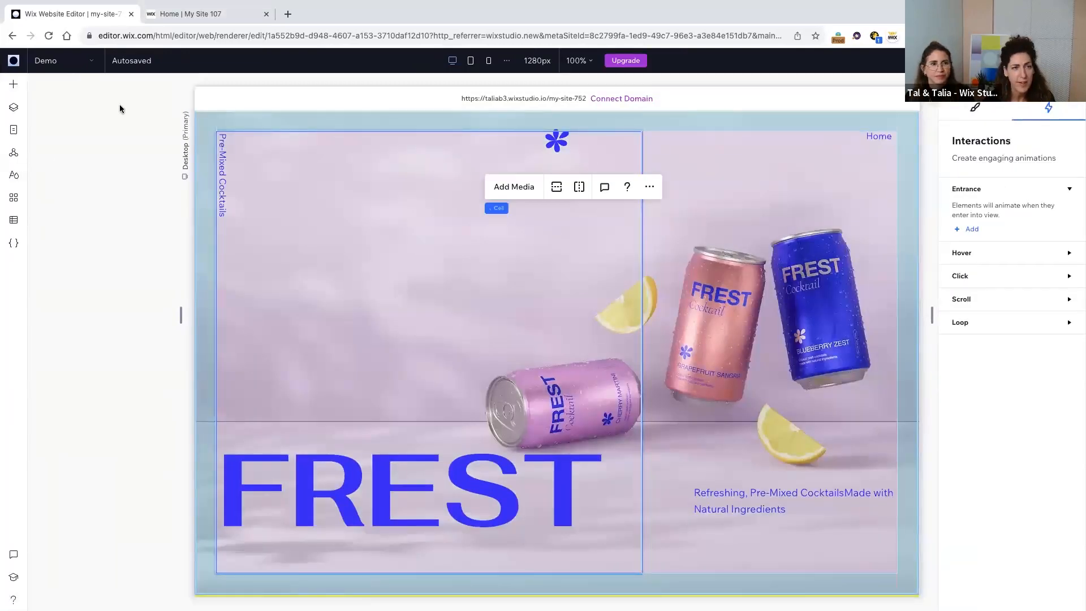
Turn on sharing for the New Work library and copy its sharing link.
click(16, 89)
click(13, 61)
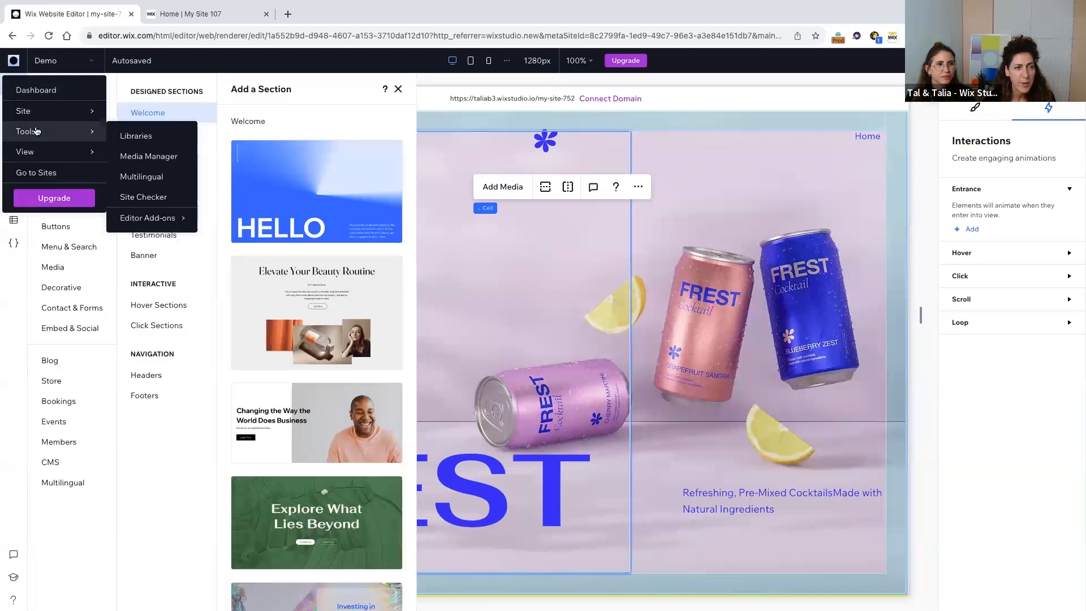
mouse_move(35, 126)
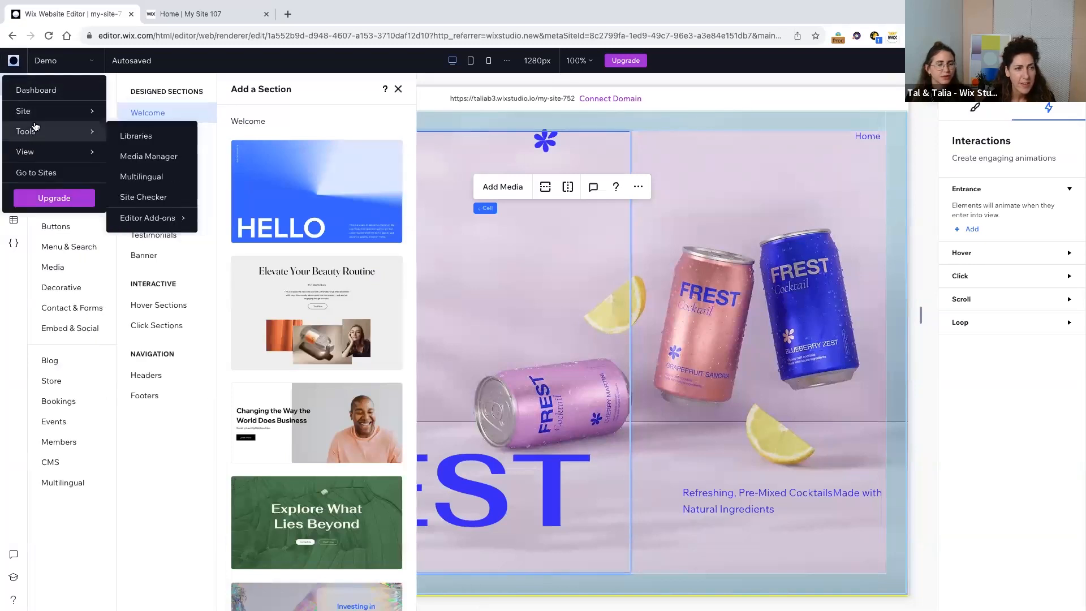
click(129, 136)
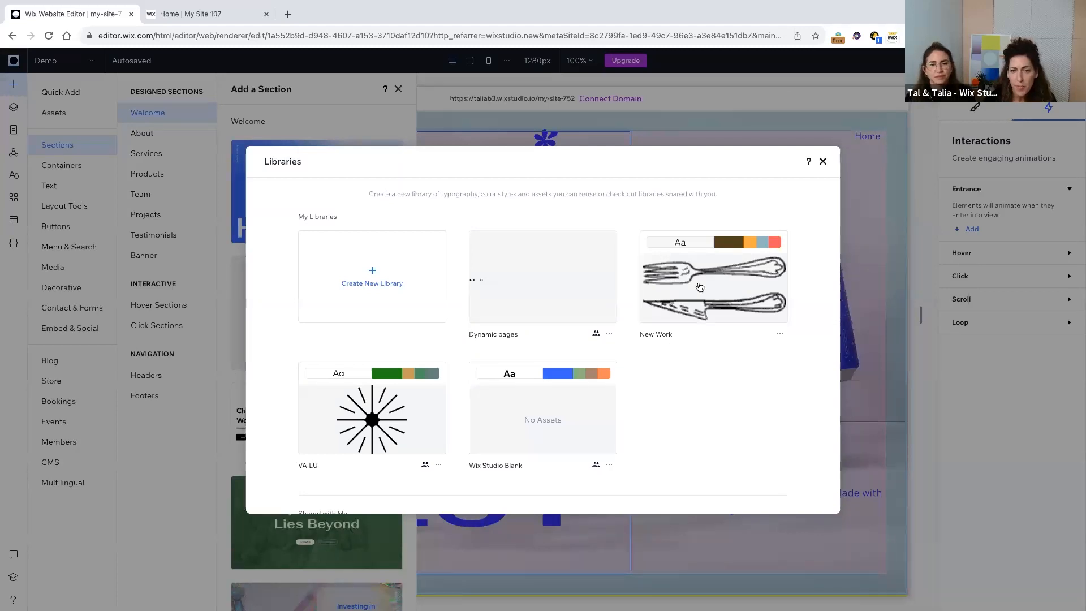
click(729, 297)
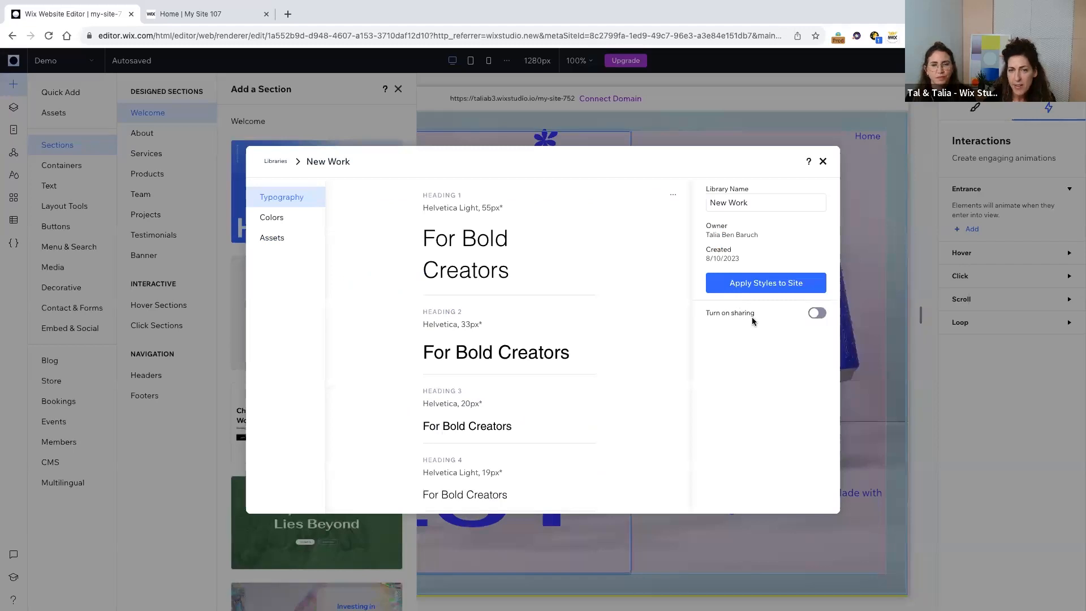
click(816, 313)
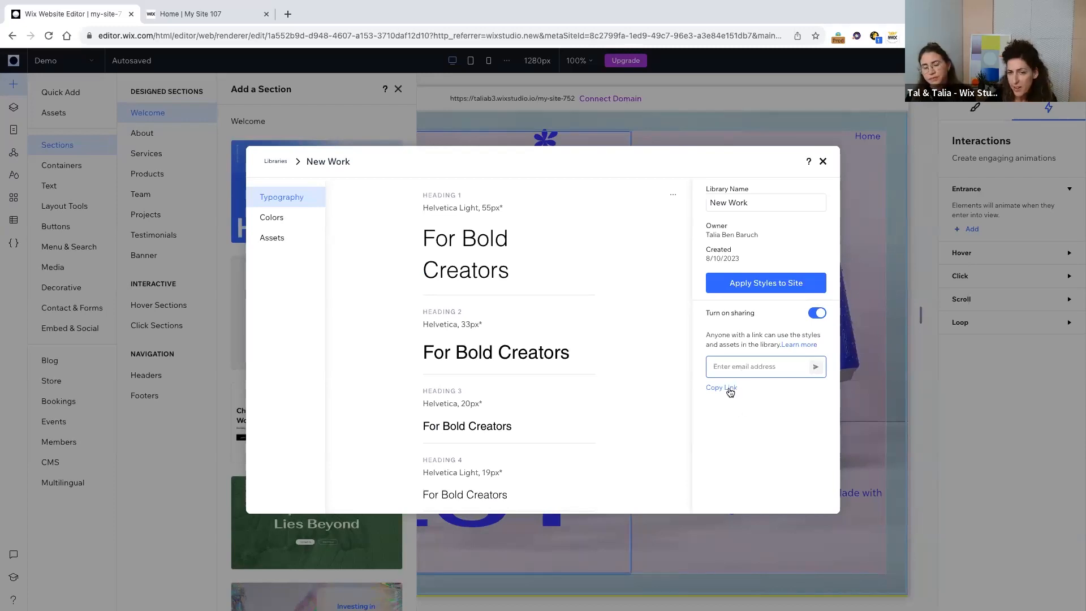
click(728, 389)
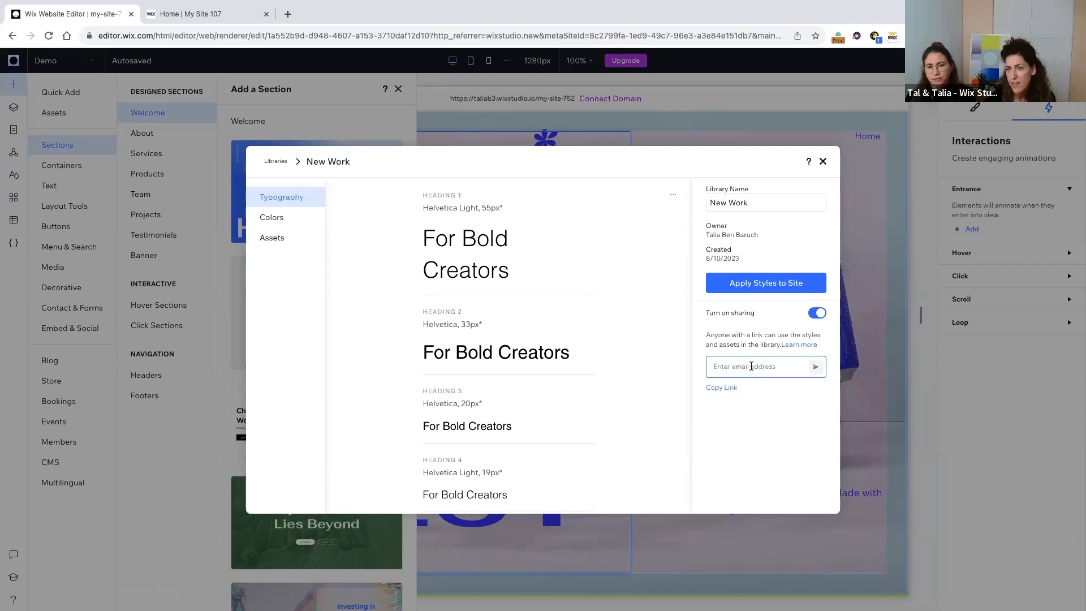
click(821, 163)
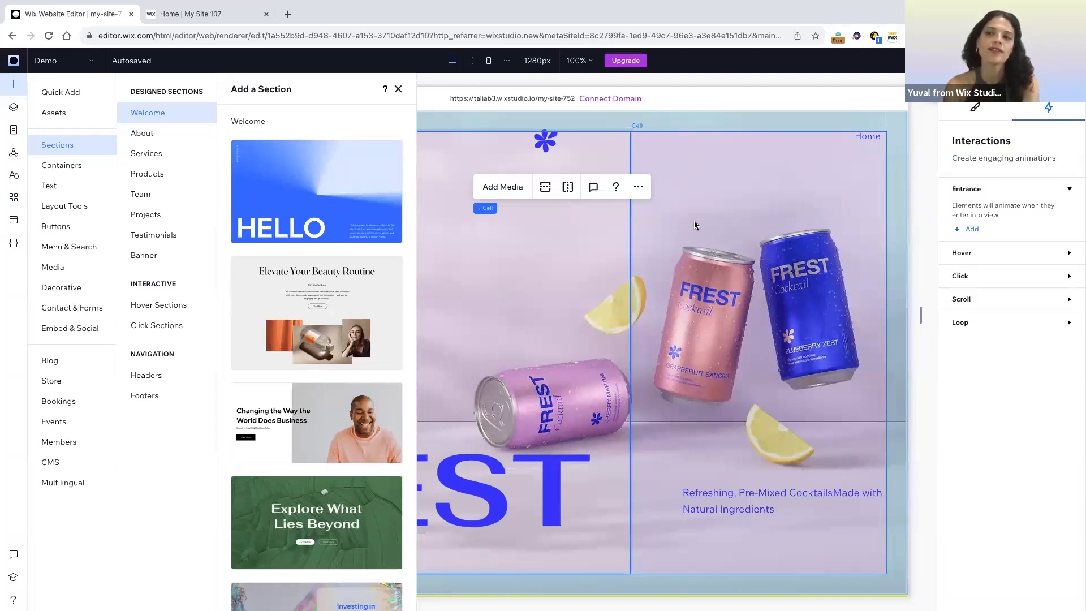
key(ctrl+Left)
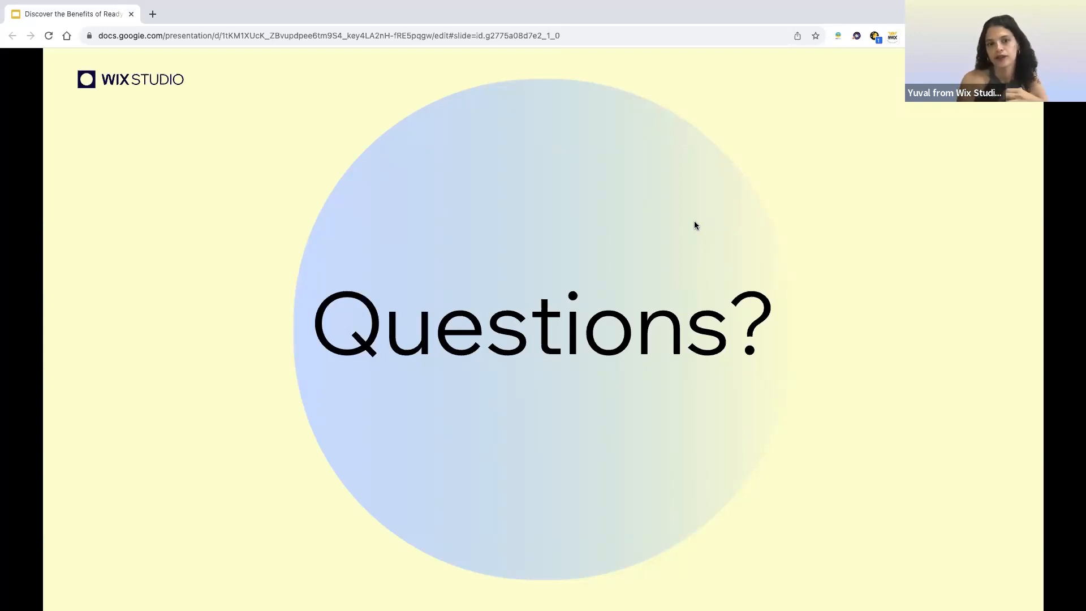
key(Right)
key(Left)
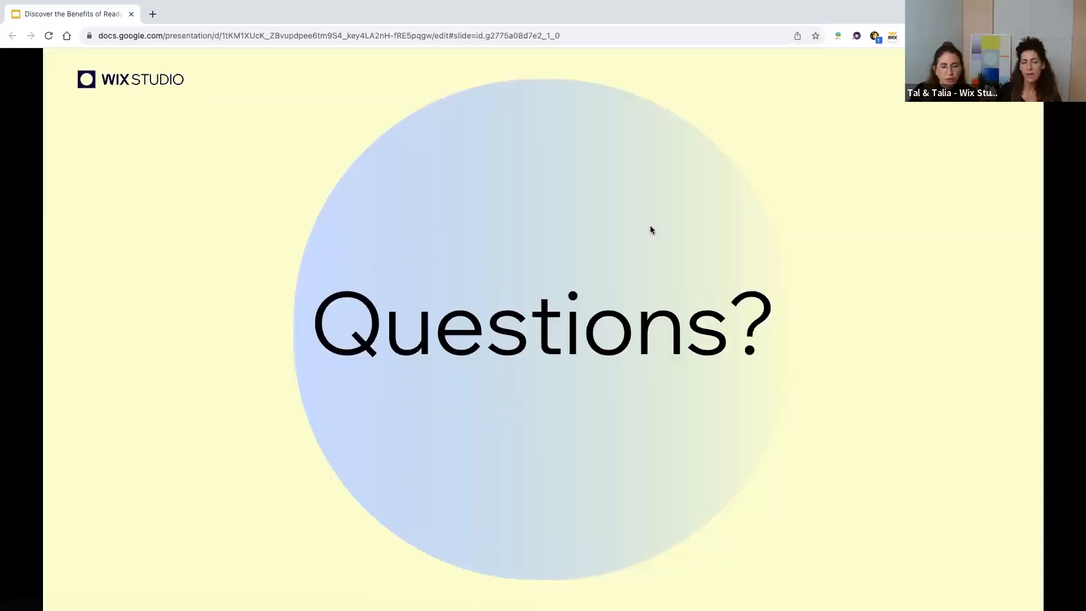
key(ctrl+Left)
key(ctrl+Right)
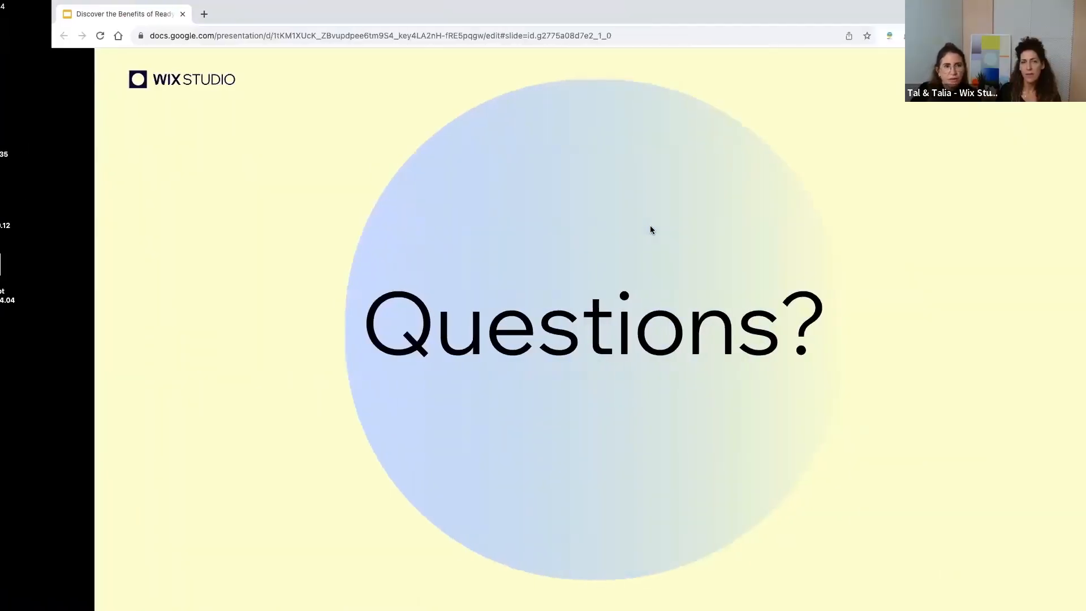
key(ctrl+Right)
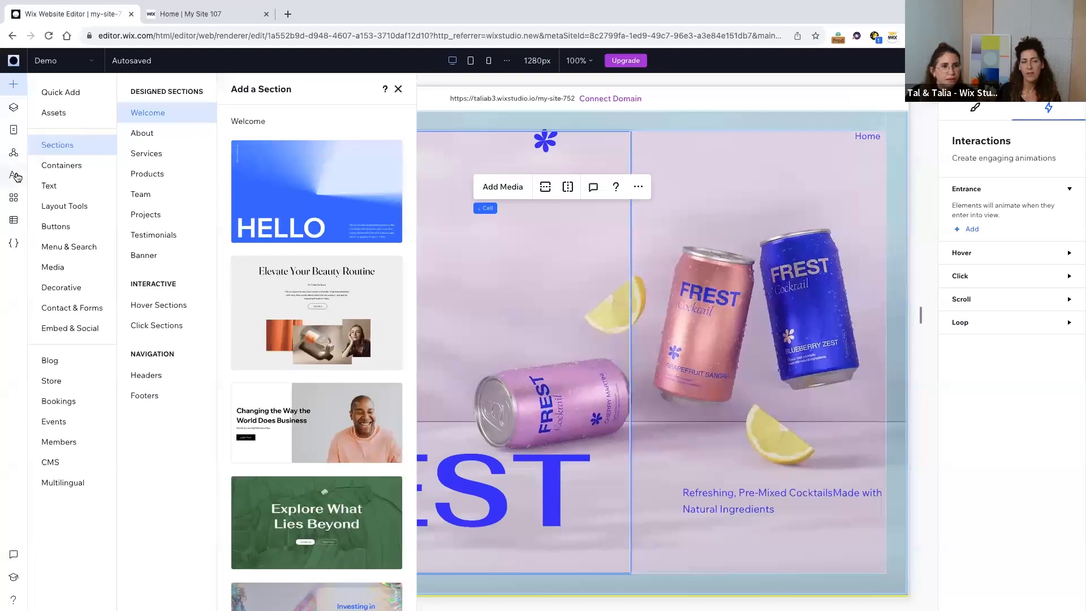
Look over the site's media files and the available image sources, including AI Image Creator, without adding anything to the page.
click(68, 268)
click(254, 358)
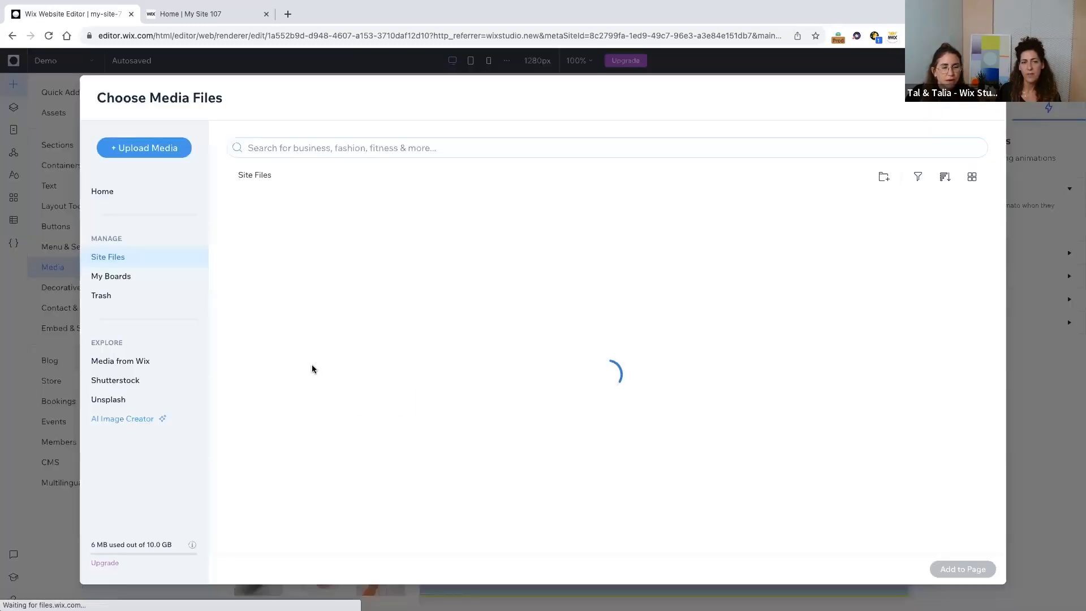
click(125, 417)
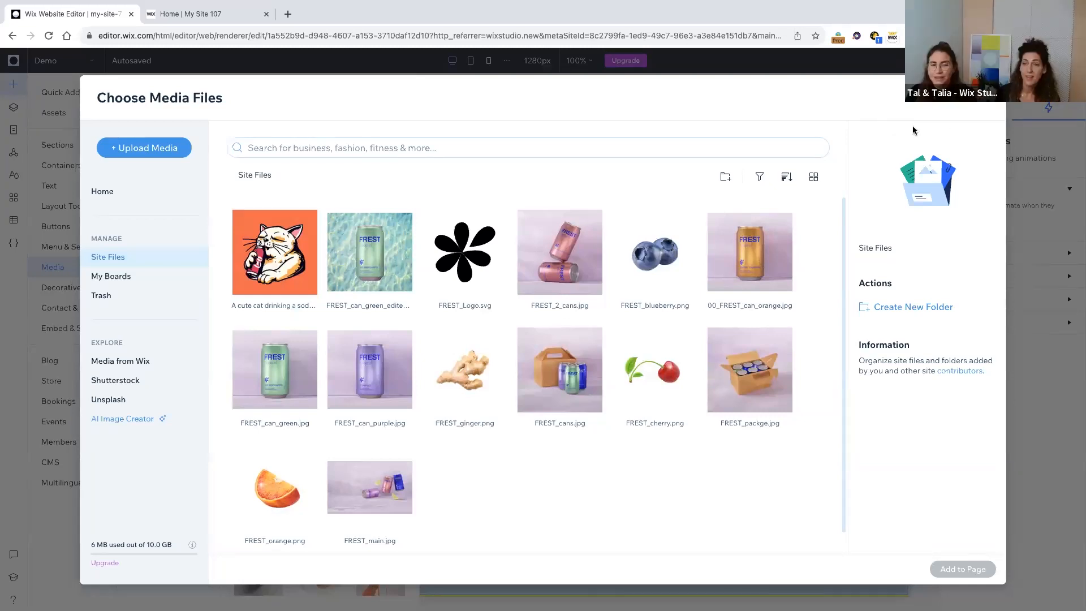
click(989, 94)
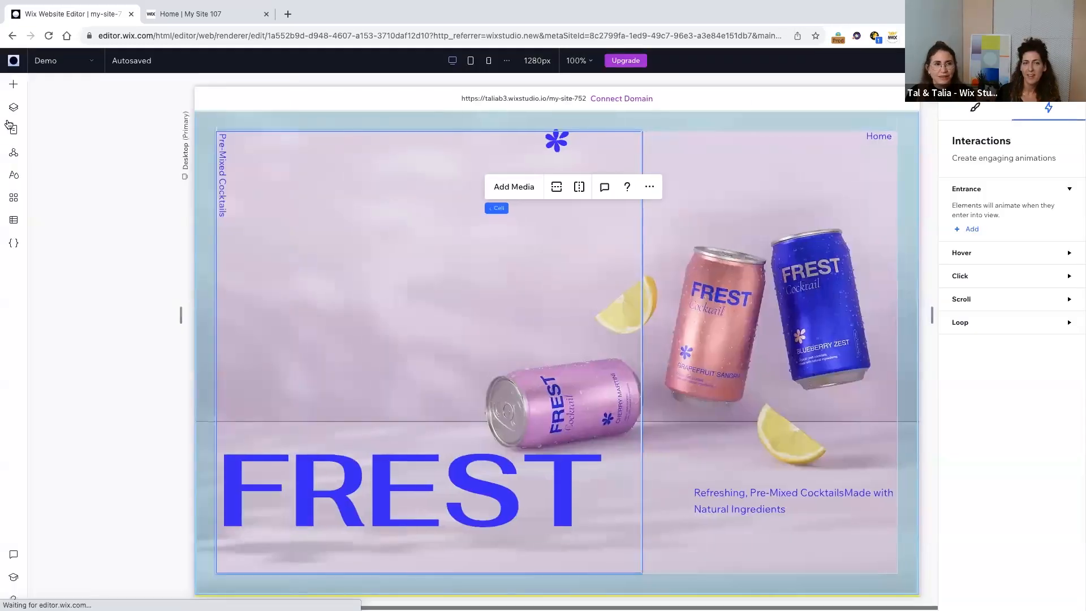
Review the site's typography styles and color styles.
click(13, 177)
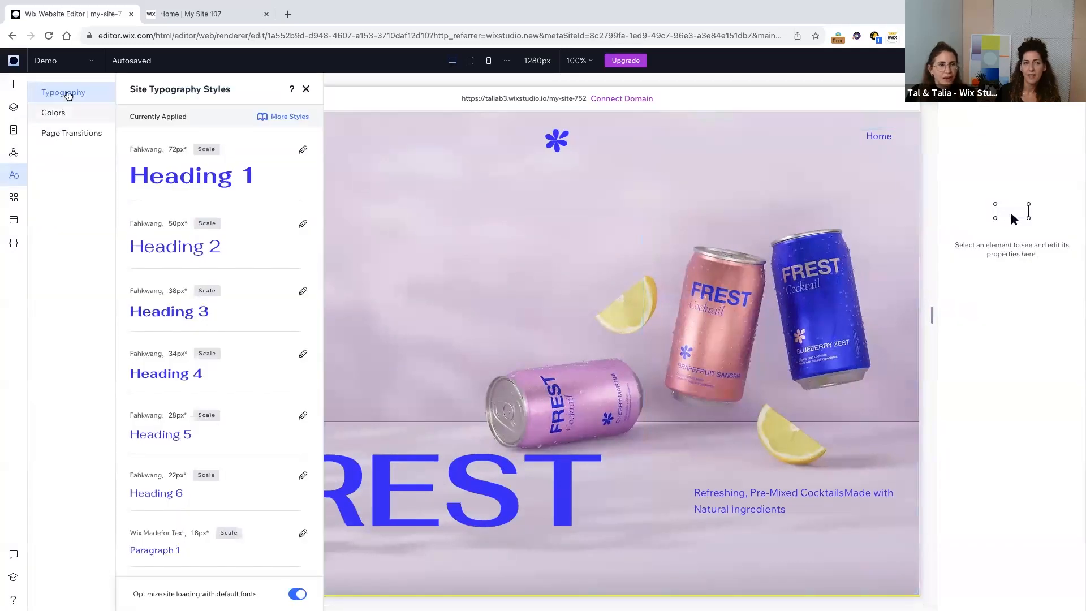
click(65, 115)
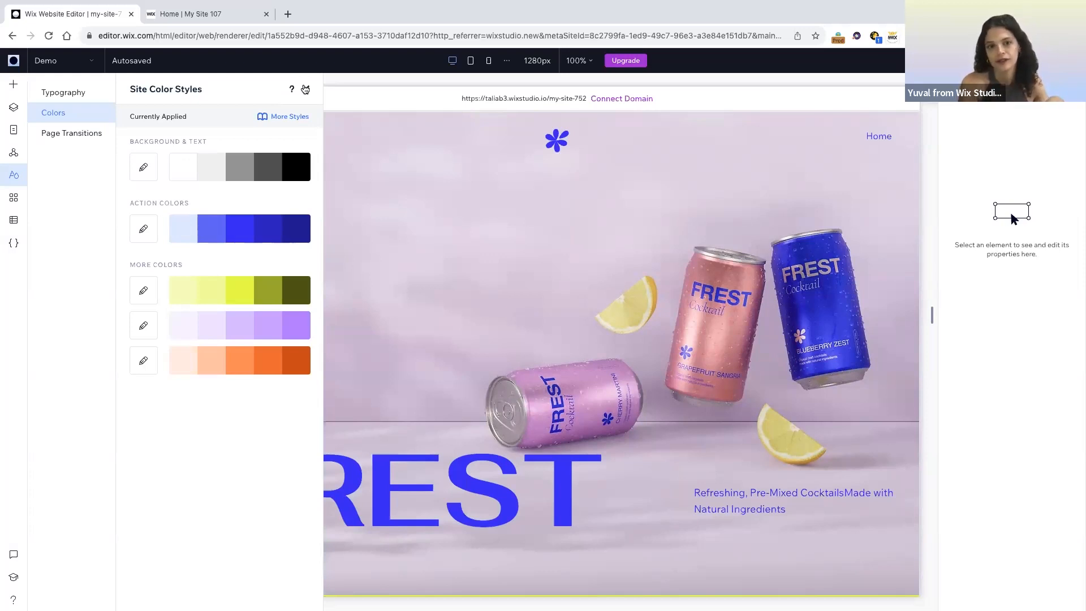
Save the yellow-green "Fully Natural Totally Delicious" section as an asset named "section1" in Saved Assets.
click(305, 88)
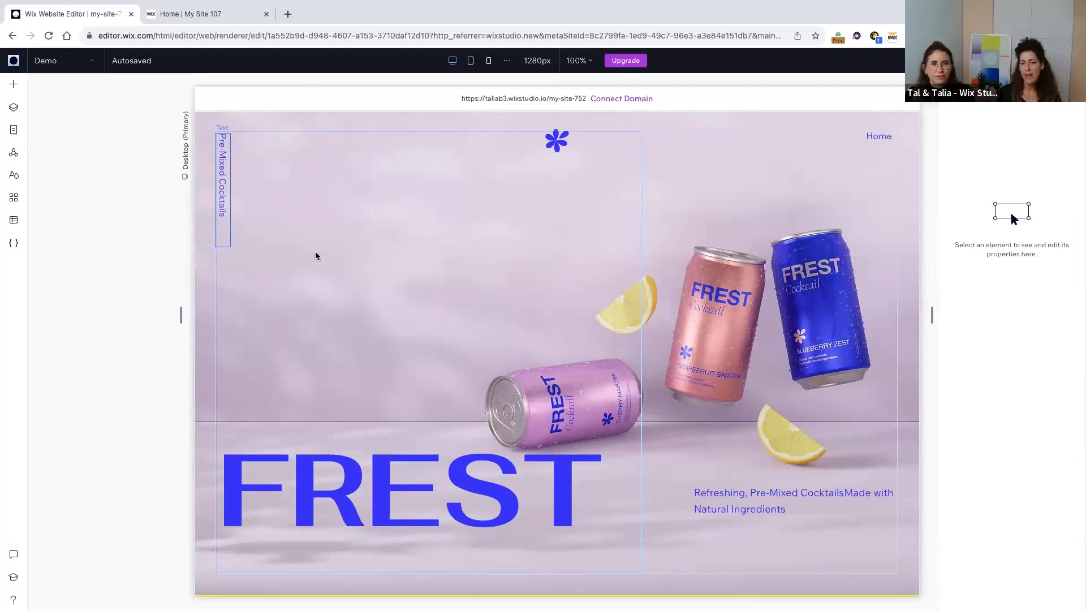
scroll(315, 255, down, 2)
scroll(316, 255, down, 5)
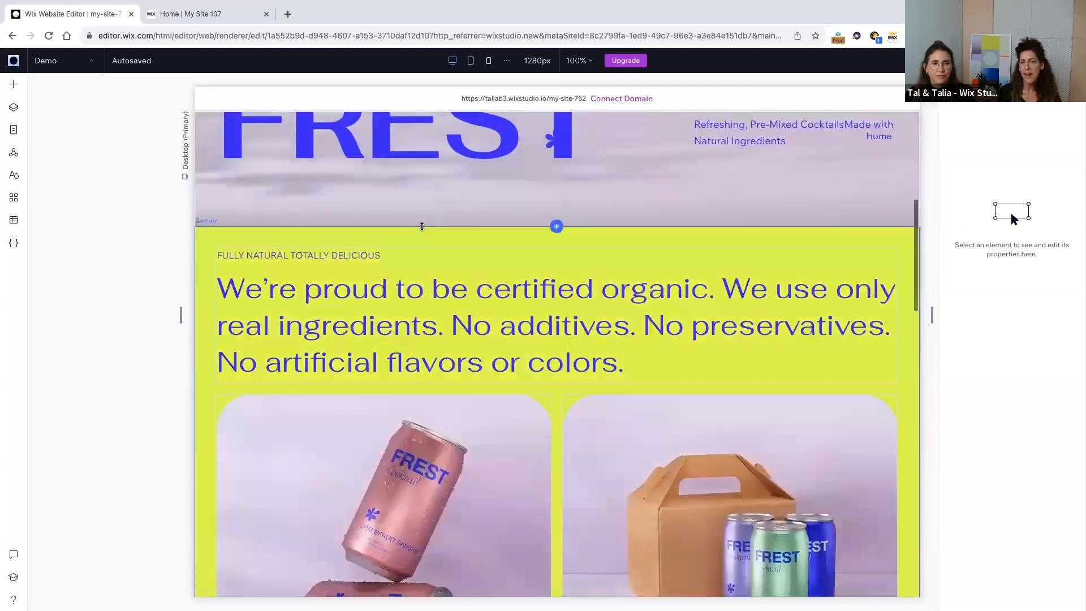
click(406, 240)
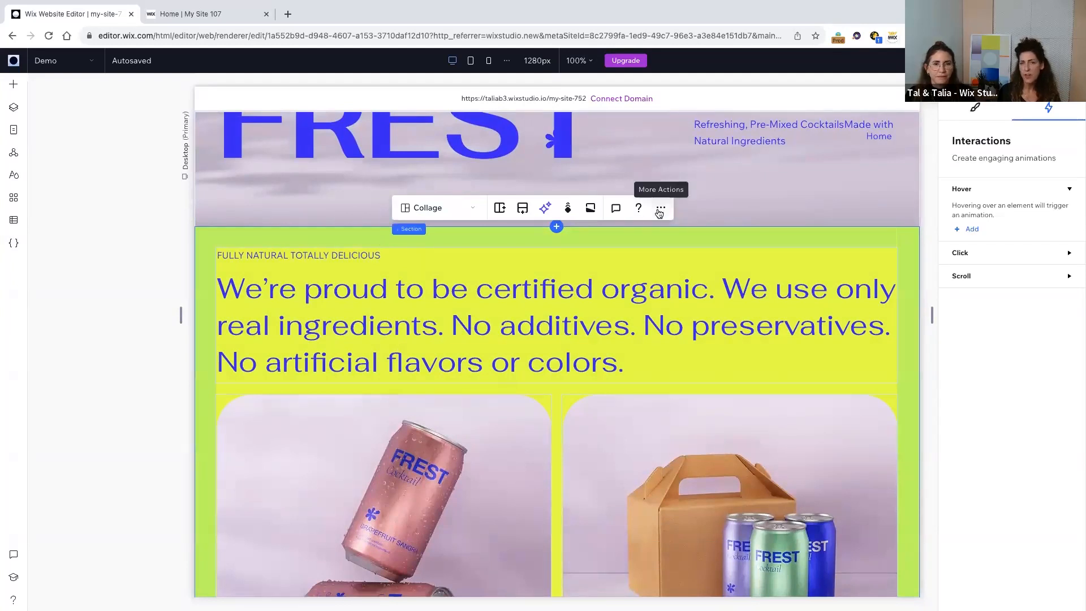
click(660, 209)
click(720, 461)
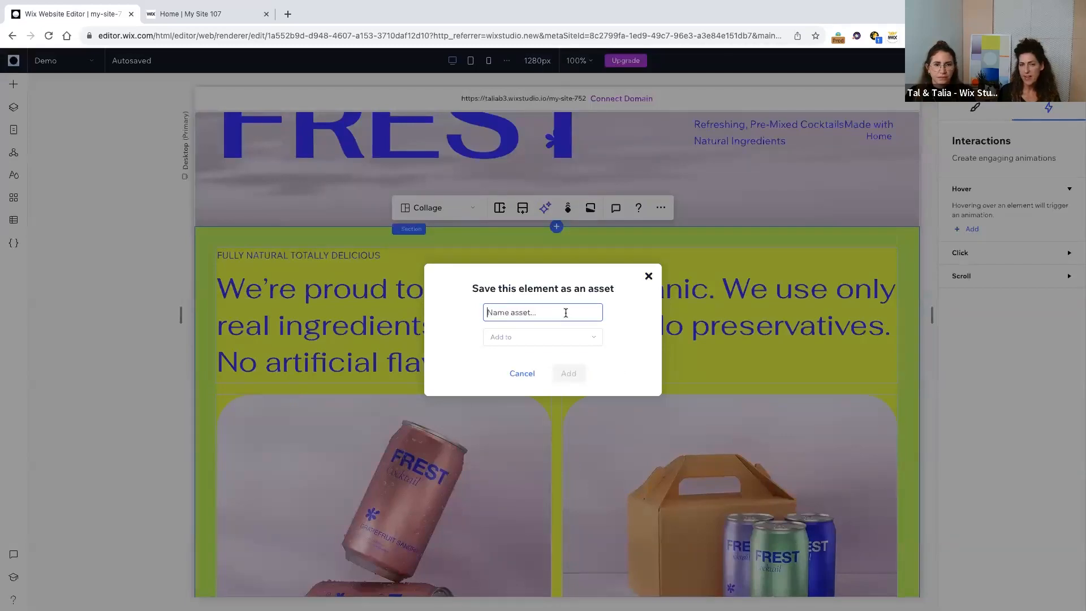
text(sec)
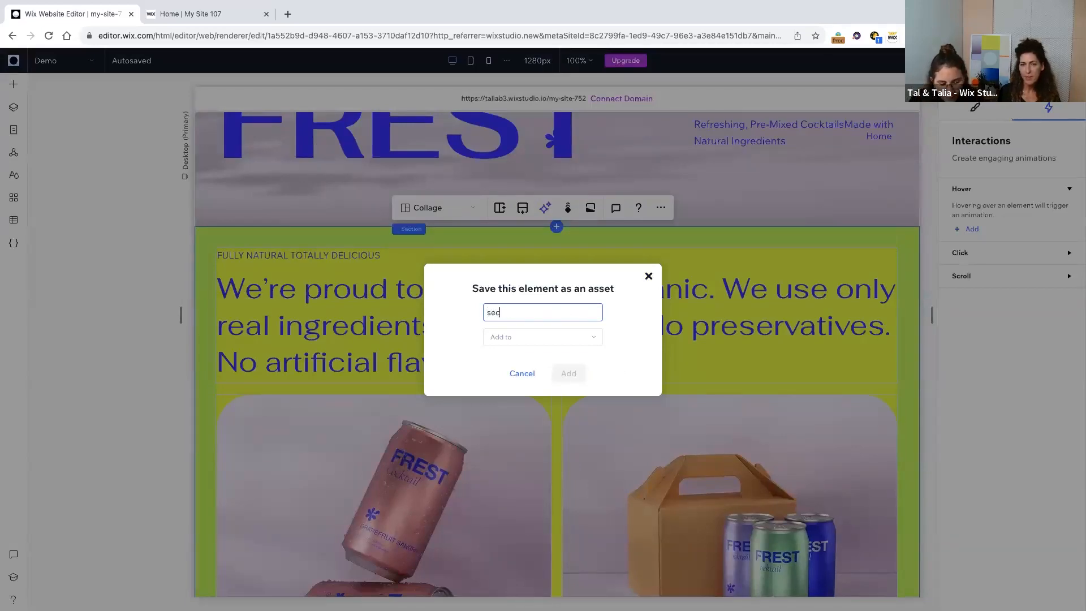
text(tion1)
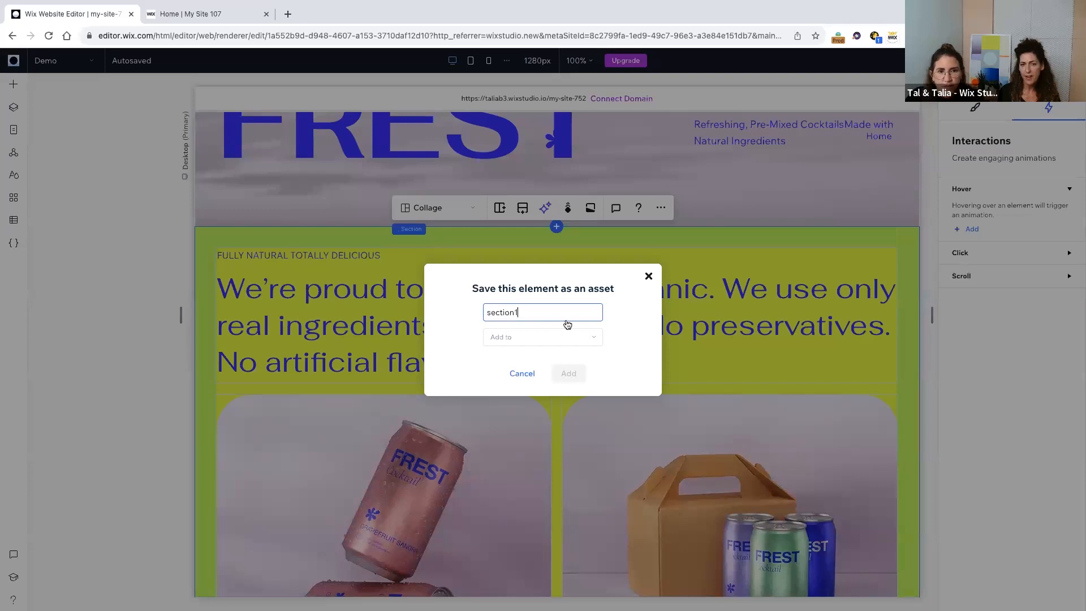
click(569, 339)
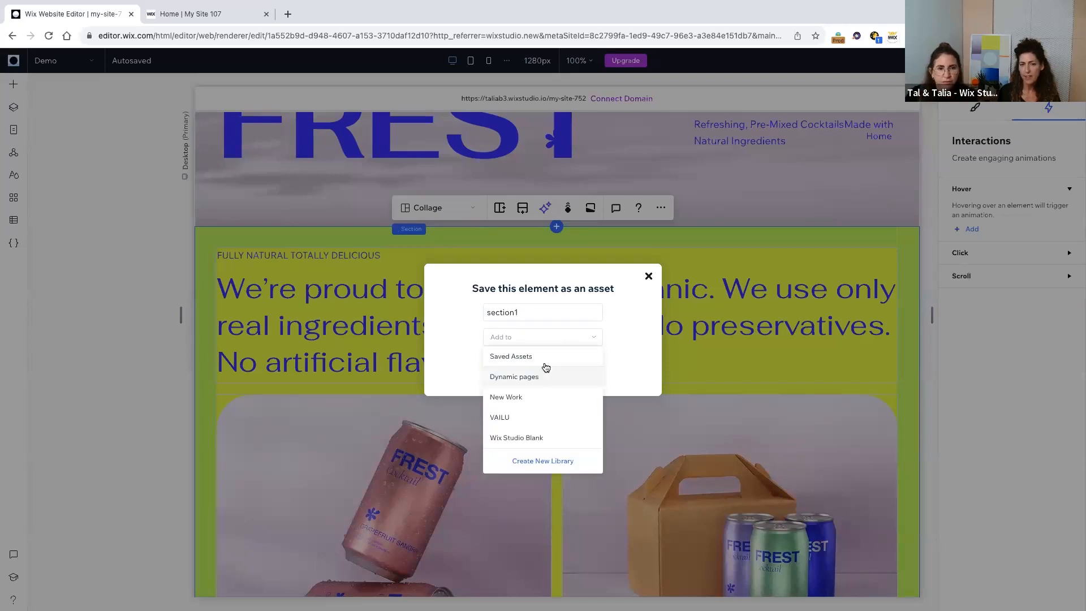
click(545, 357)
click(568, 375)
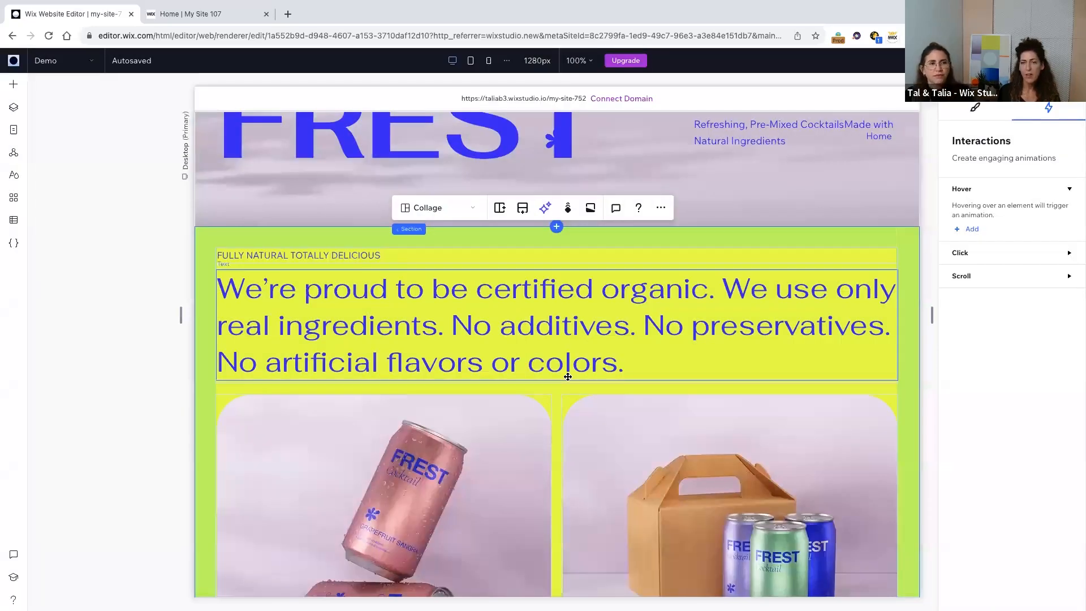
Look through the Saved Assets collection to check the newly saved section.
click(10, 86)
click(67, 114)
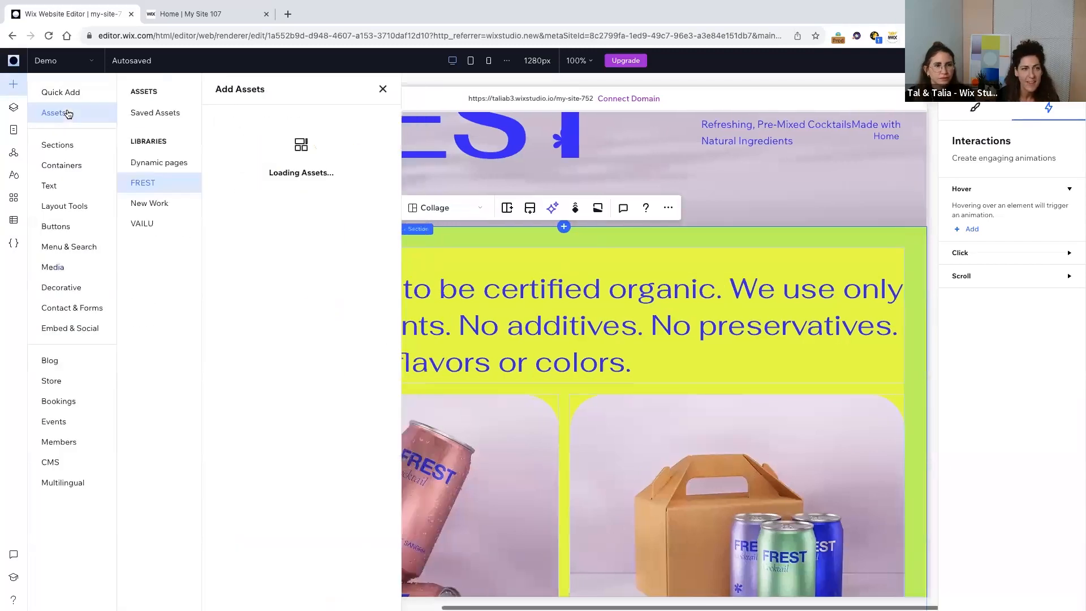
click(154, 112)
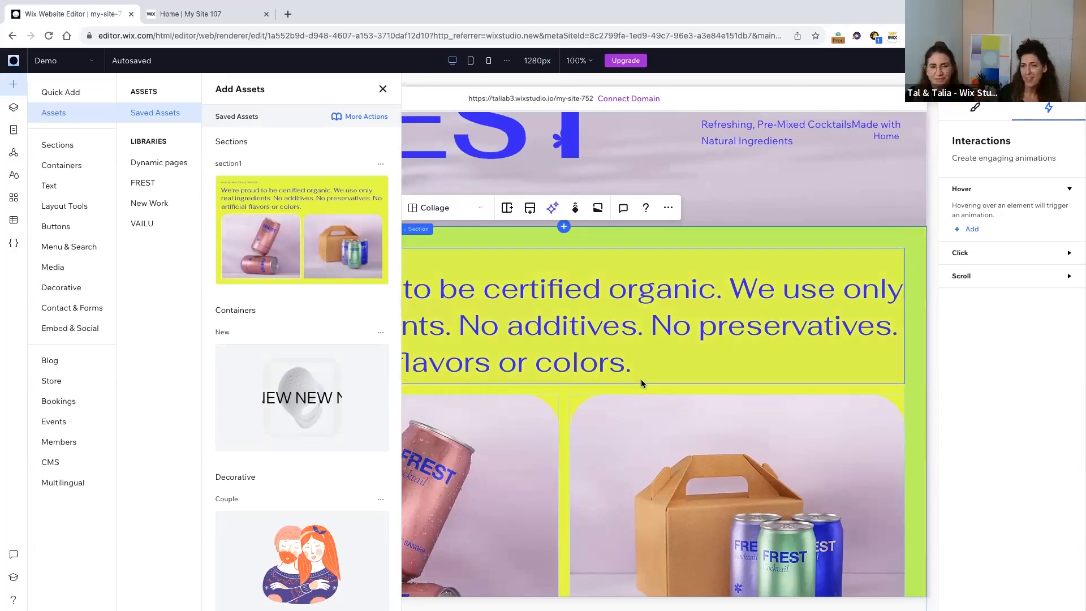
key(ctrl+Left)
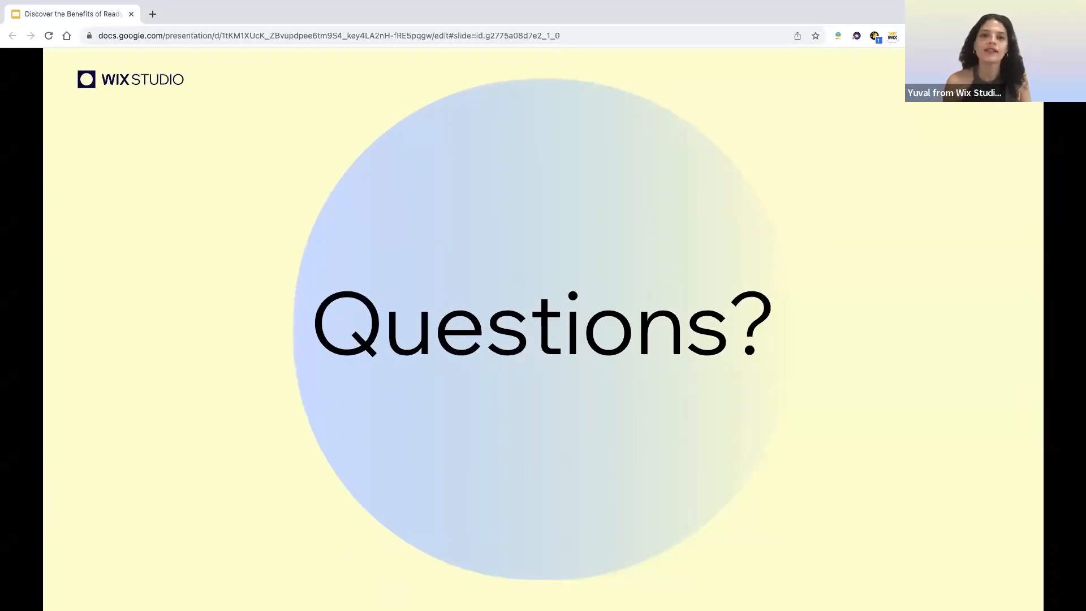
key(Right)
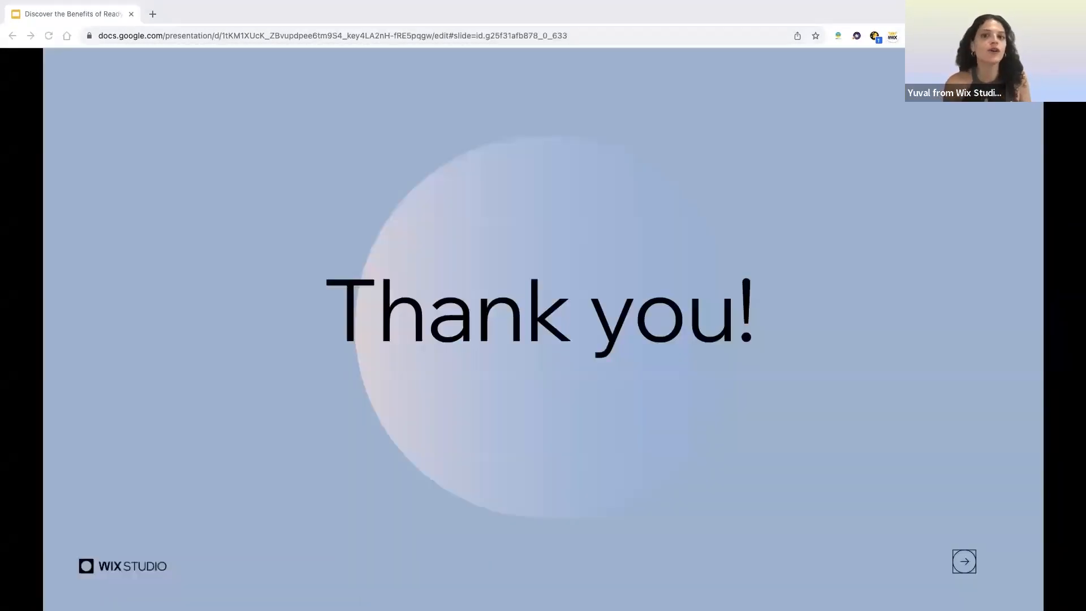